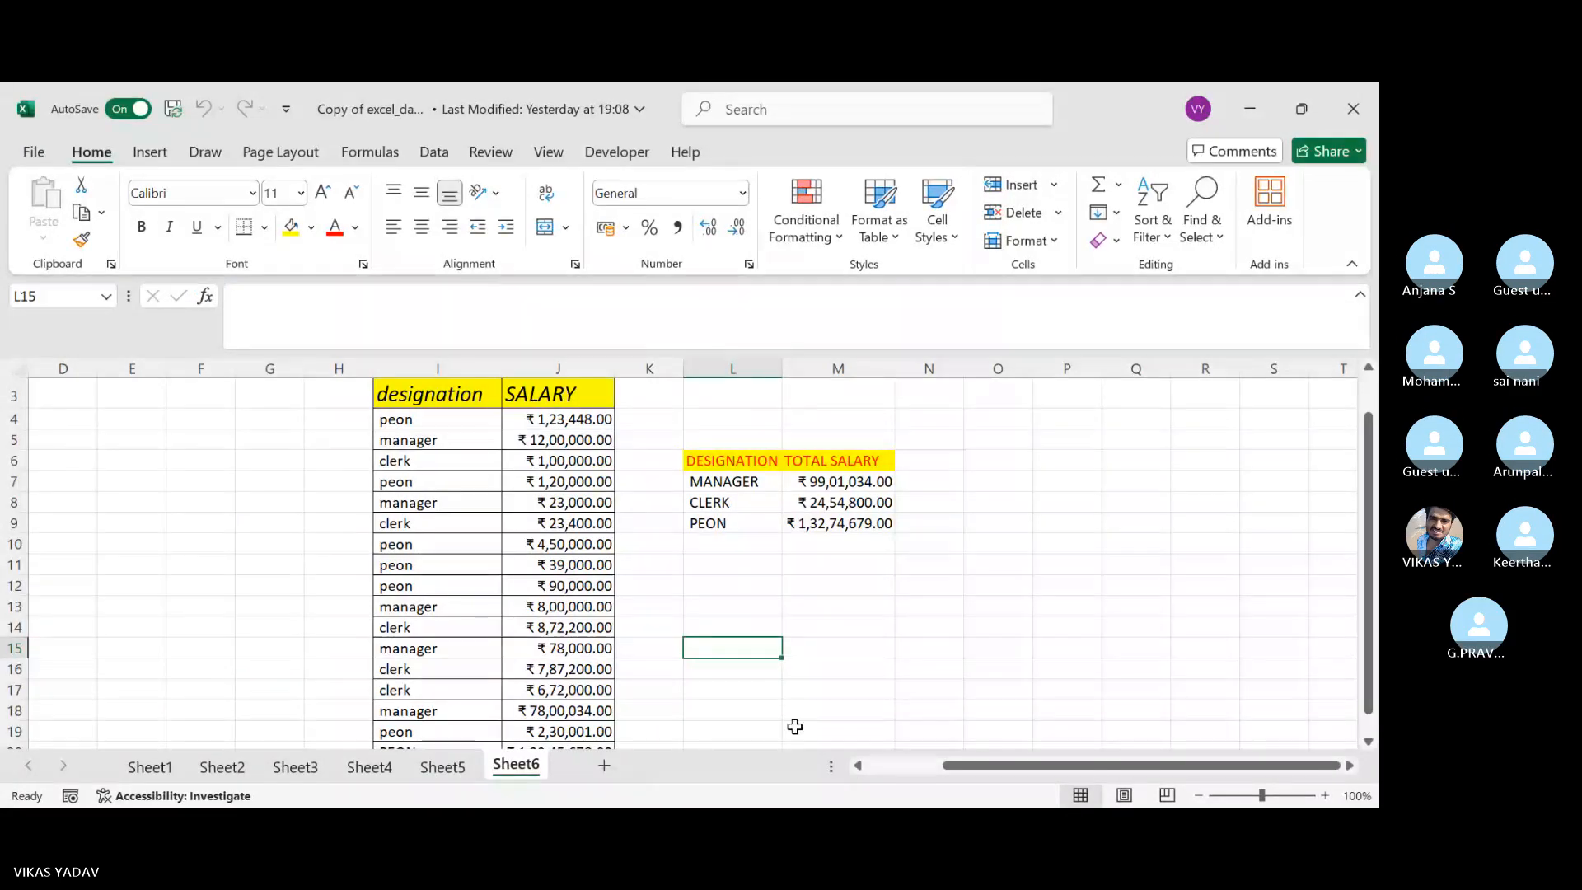
# Examine the SUMIF formulas behind the manager and peon totals in the TOTAL SALARY column.
pyautogui.scroll(-1, 793, 725)
pyautogui.scroll(1, 791, 724)
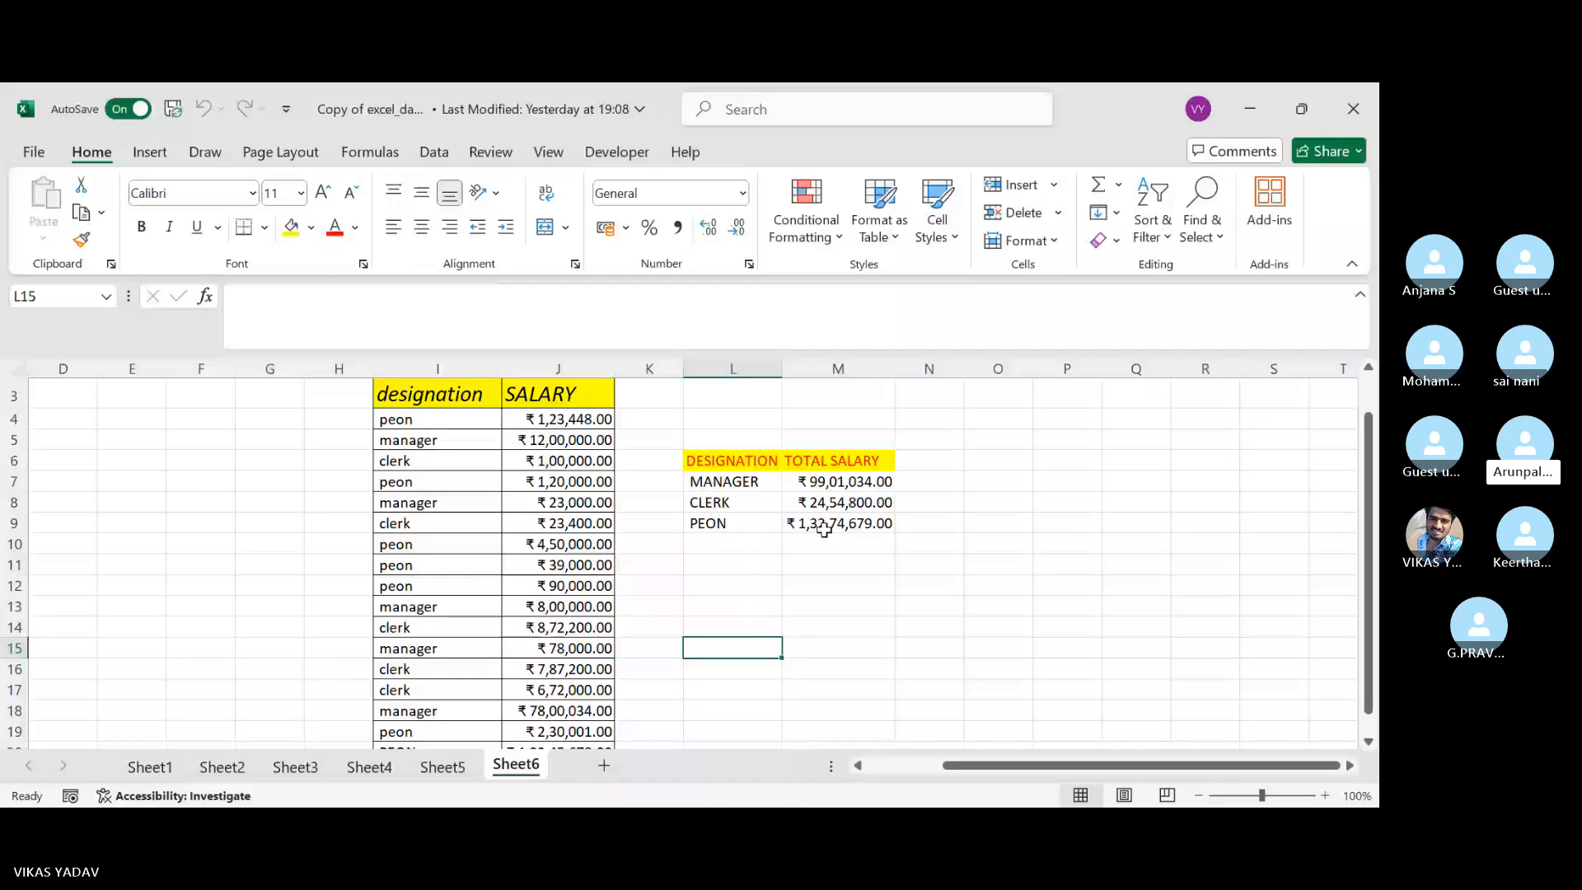
pyautogui.click(842, 483)
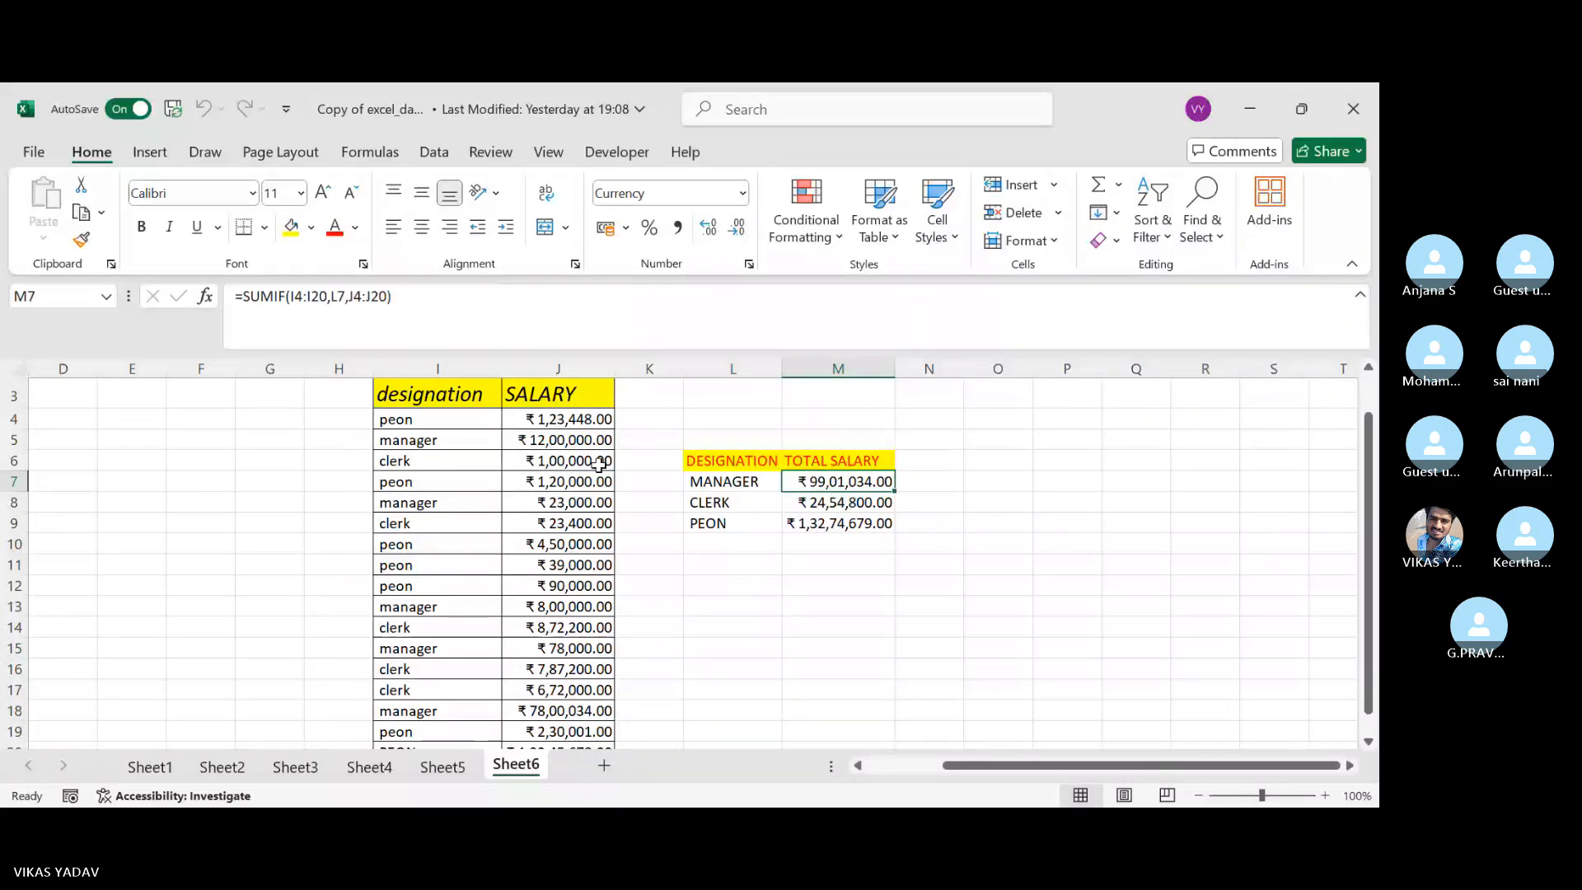
pyautogui.keyDown('ctrl'); pyautogui.scroll(3, 599, 464); pyautogui.keyUp('ctrl')
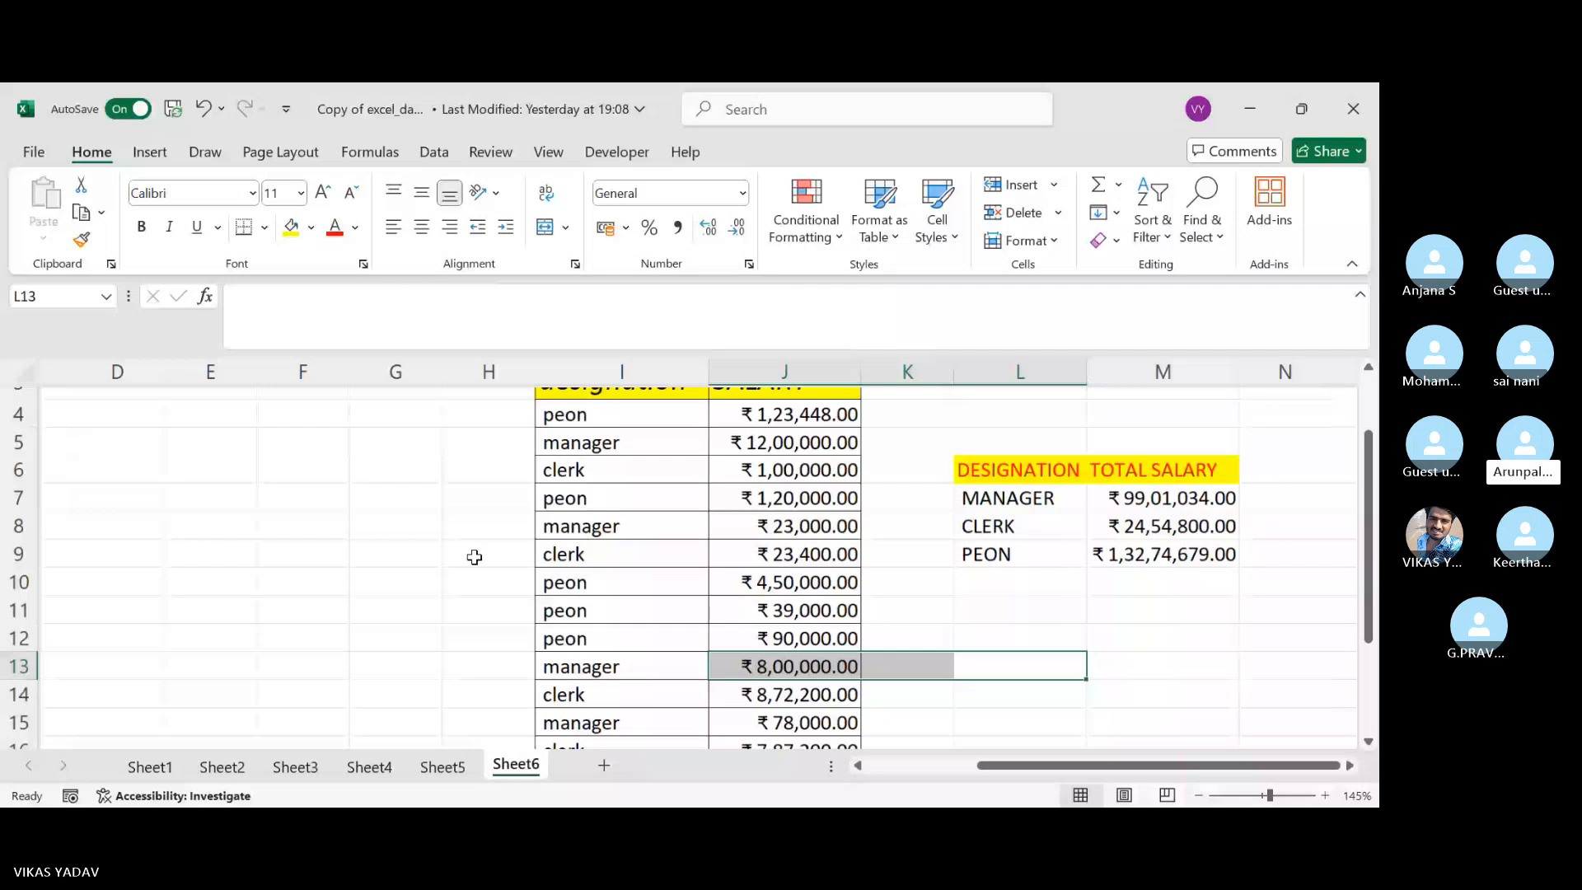
pyautogui.keyDown('ctrl'); pyautogui.scroll(-4, 474, 556); pyautogui.keyUp('ctrl')
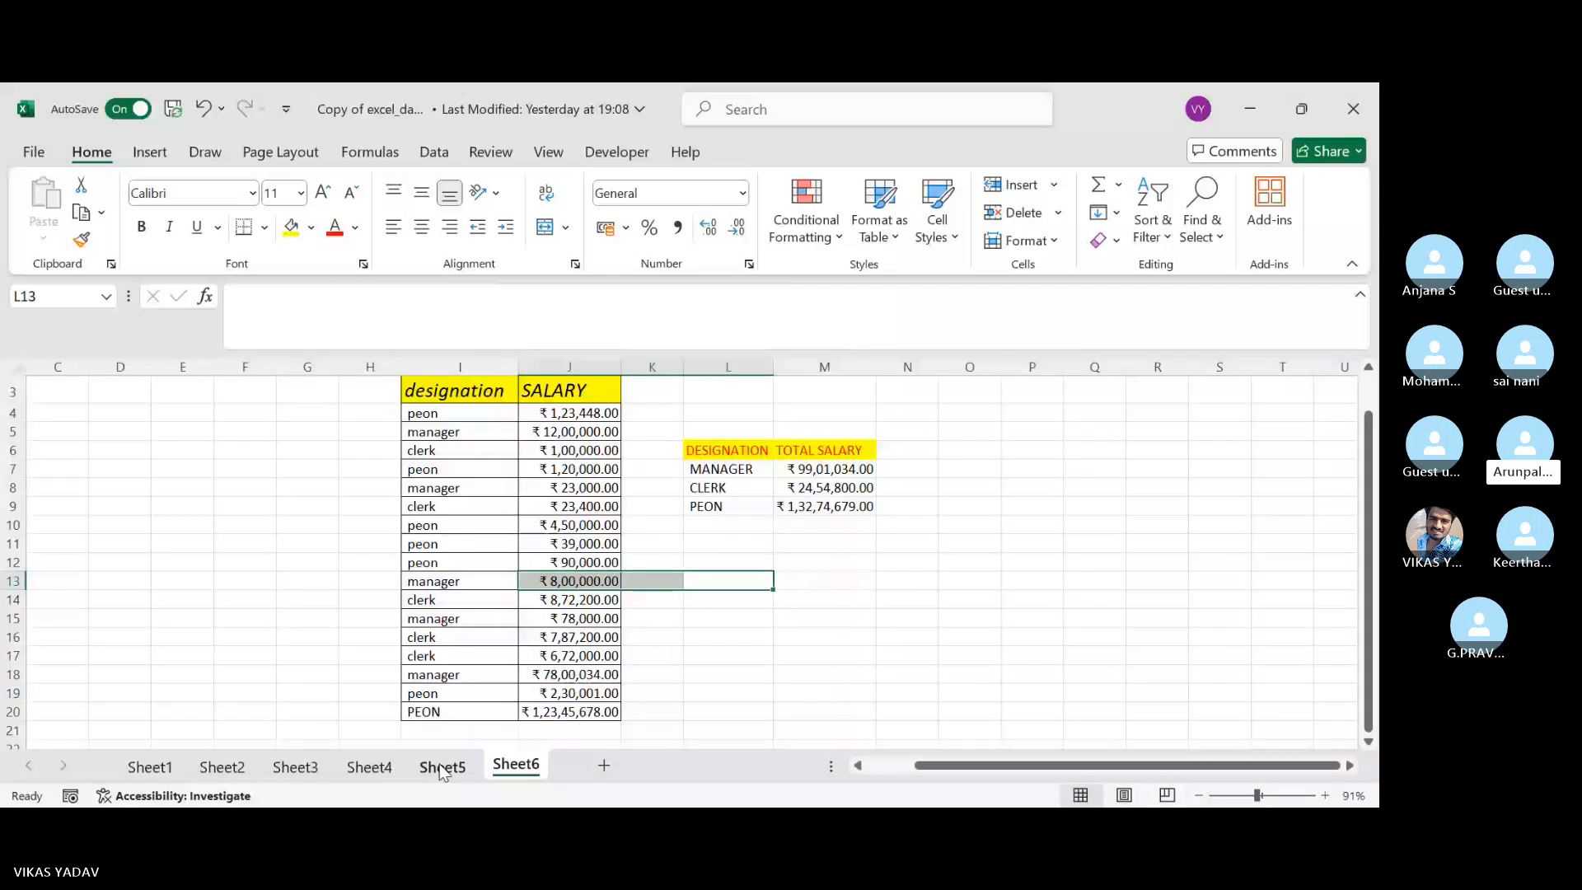
pyautogui.click(901, 692)
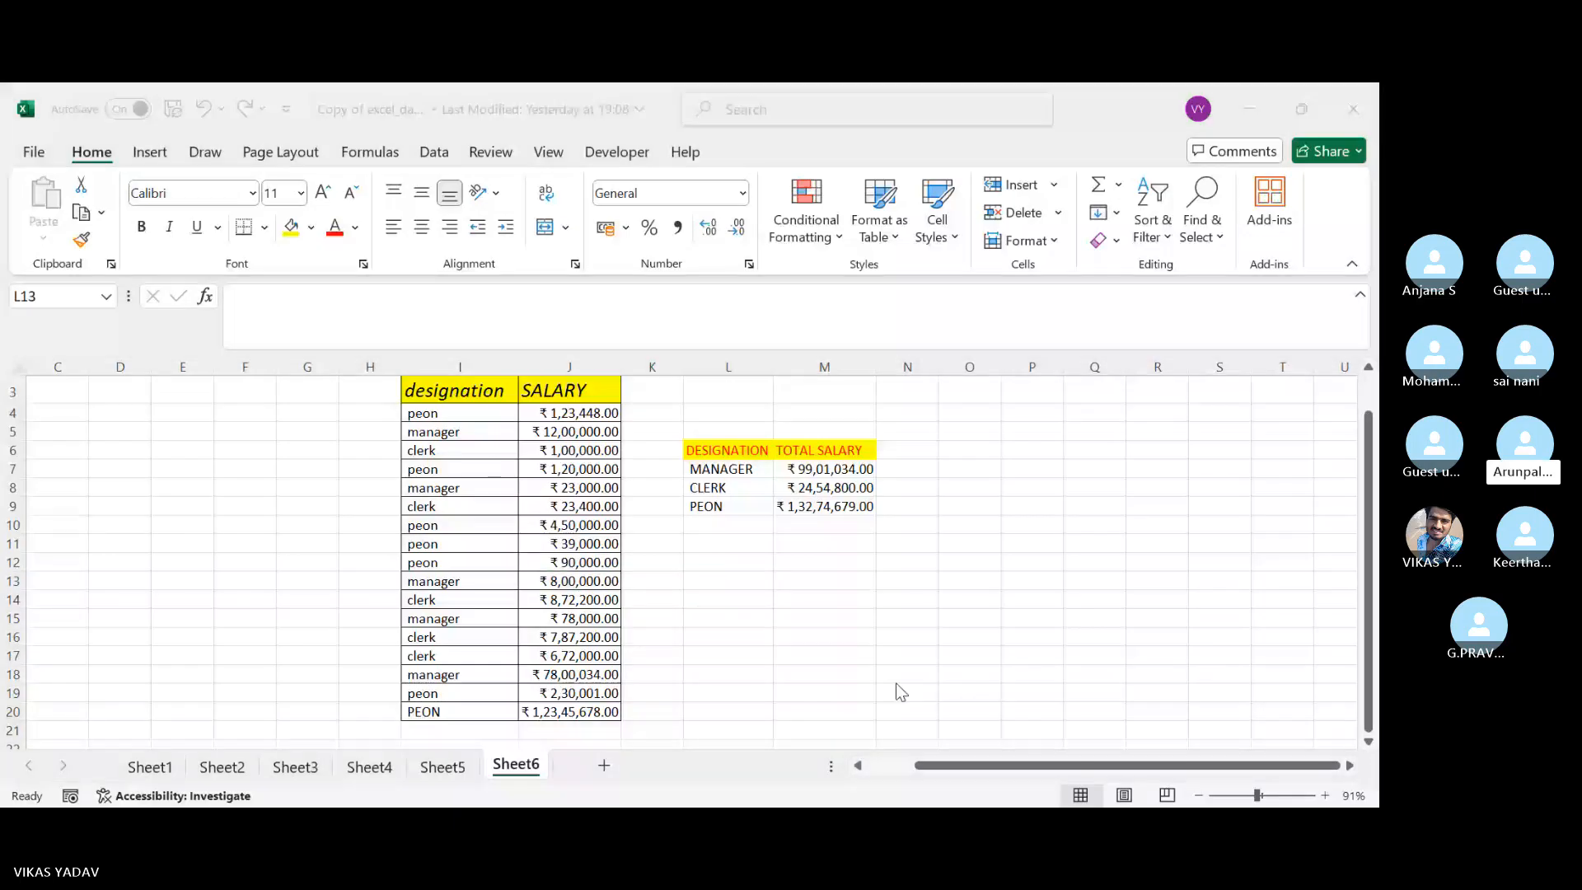
pyautogui.click(831, 473)
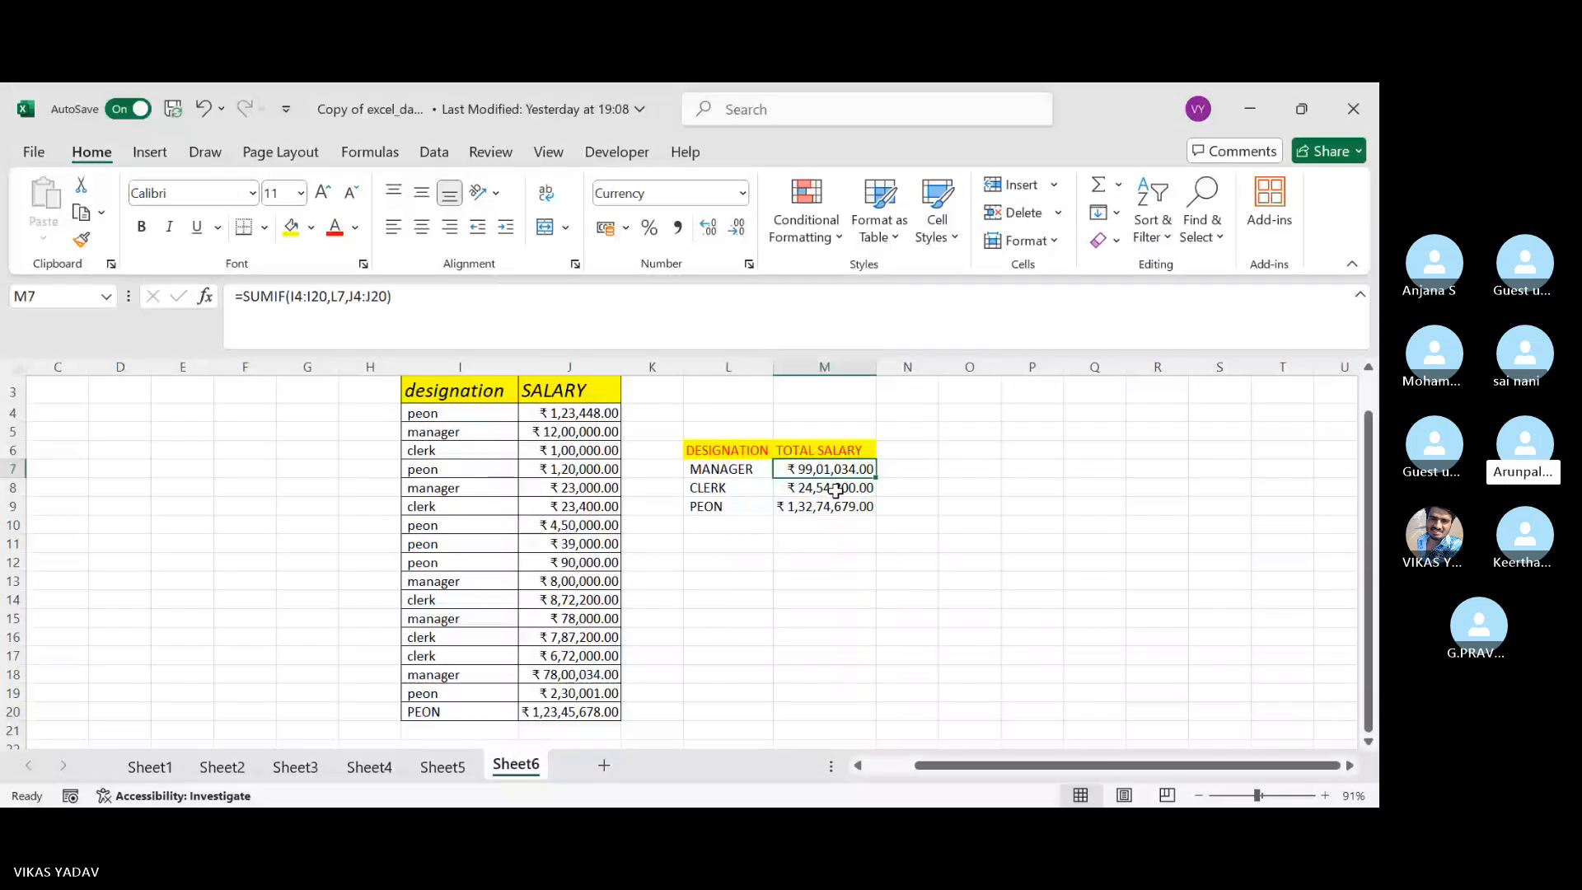
pyautogui.click(837, 507)
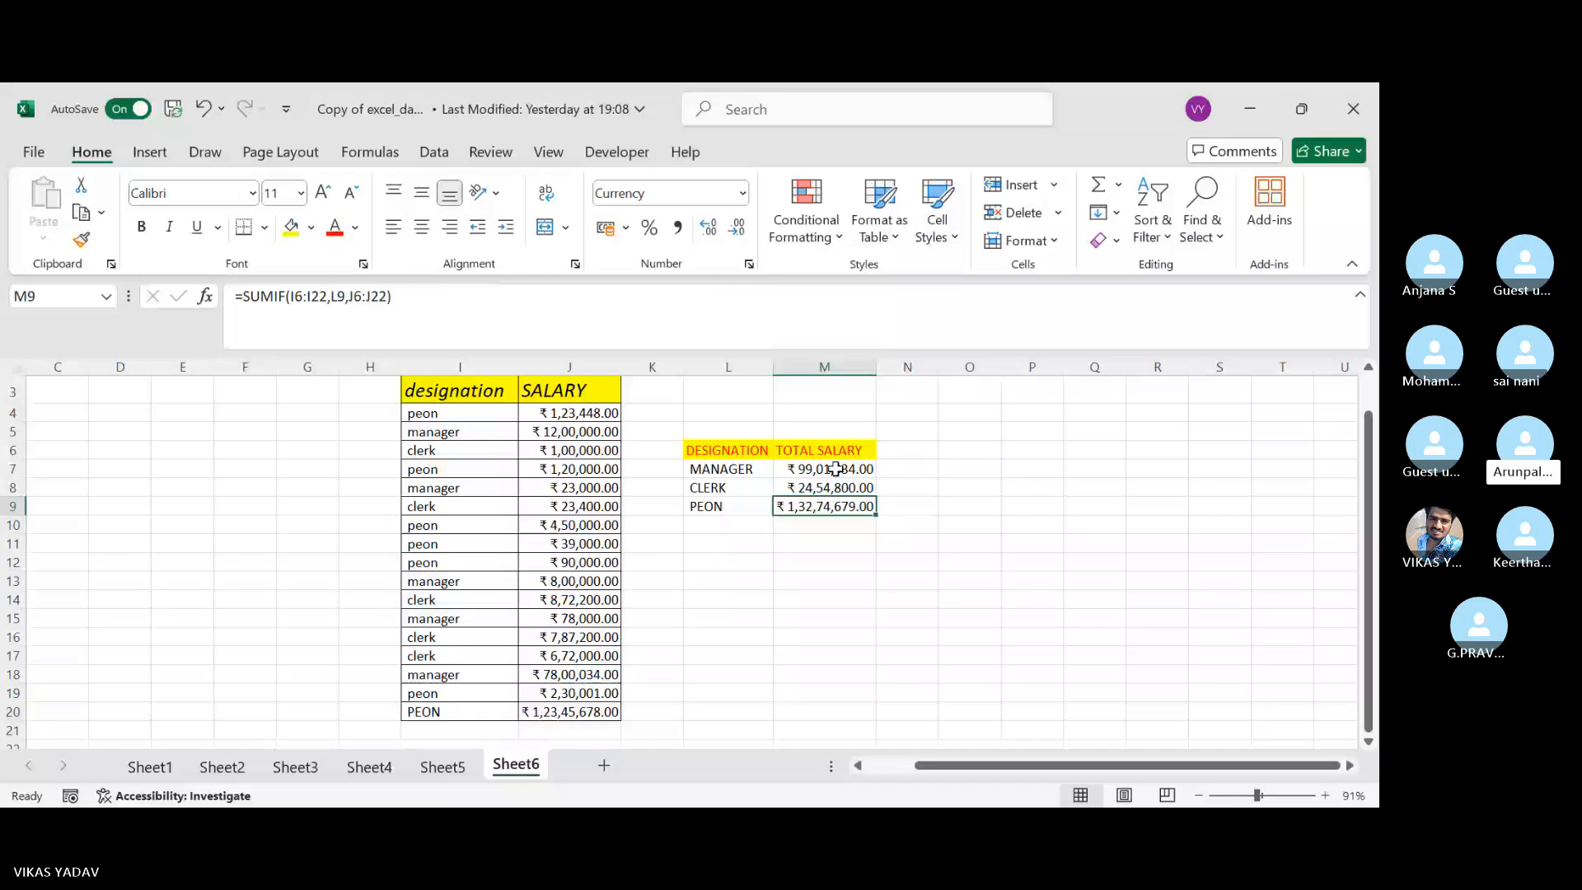
pyautogui.click(835, 469)
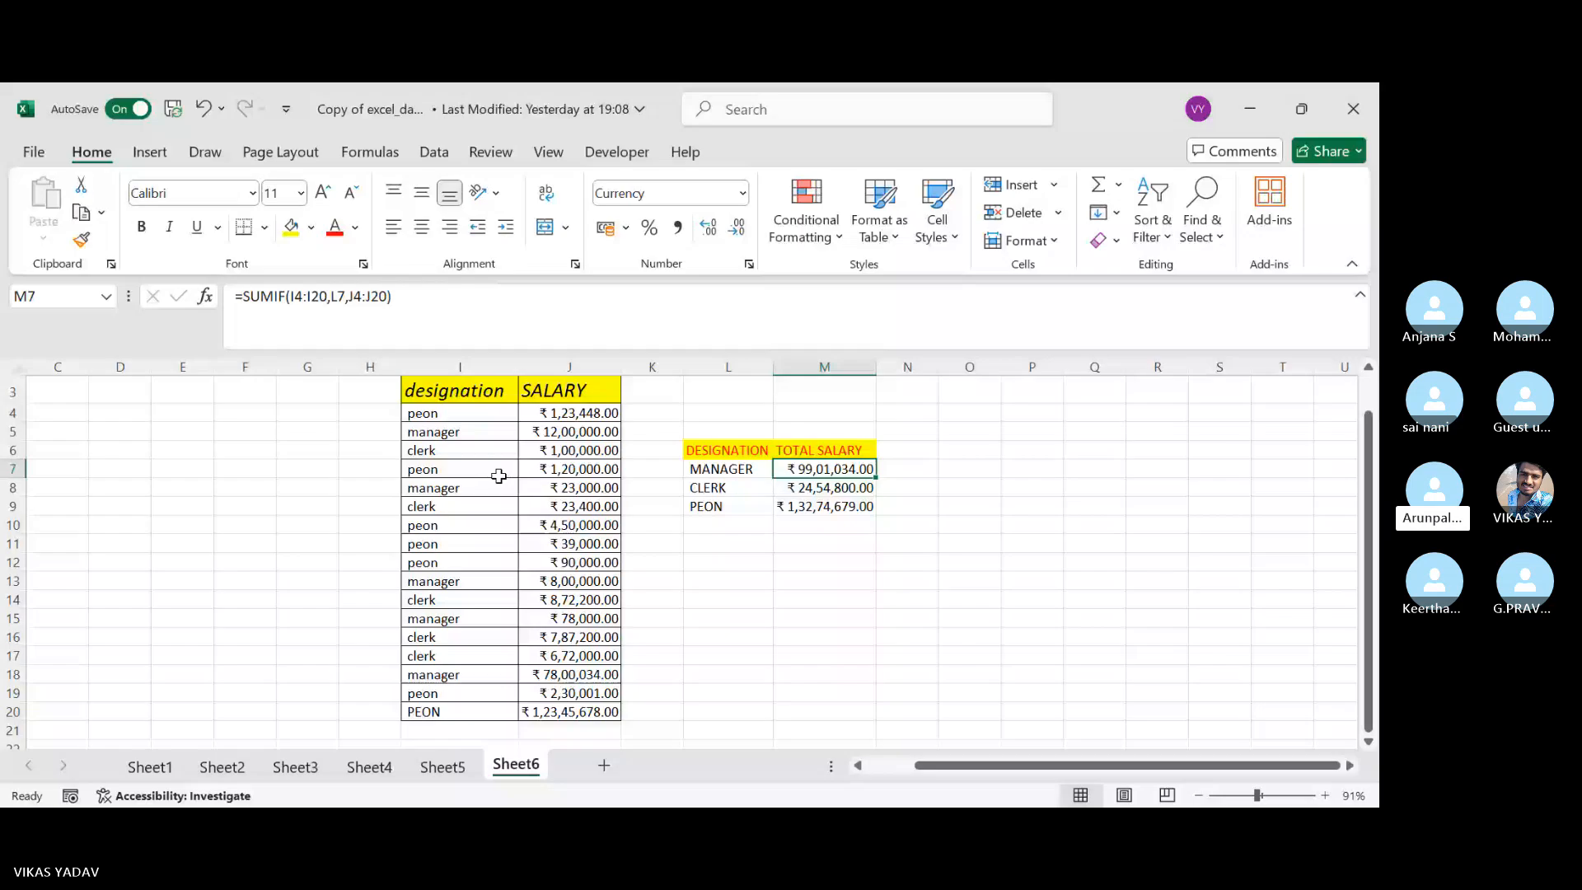
# Enter a SUM formula in cell O6 that adds all salaries in J4:J20.
pyautogui.keyDown('ctrl'); pyautogui.scroll(2, 297, 469); pyautogui.keyUp('ctrl')
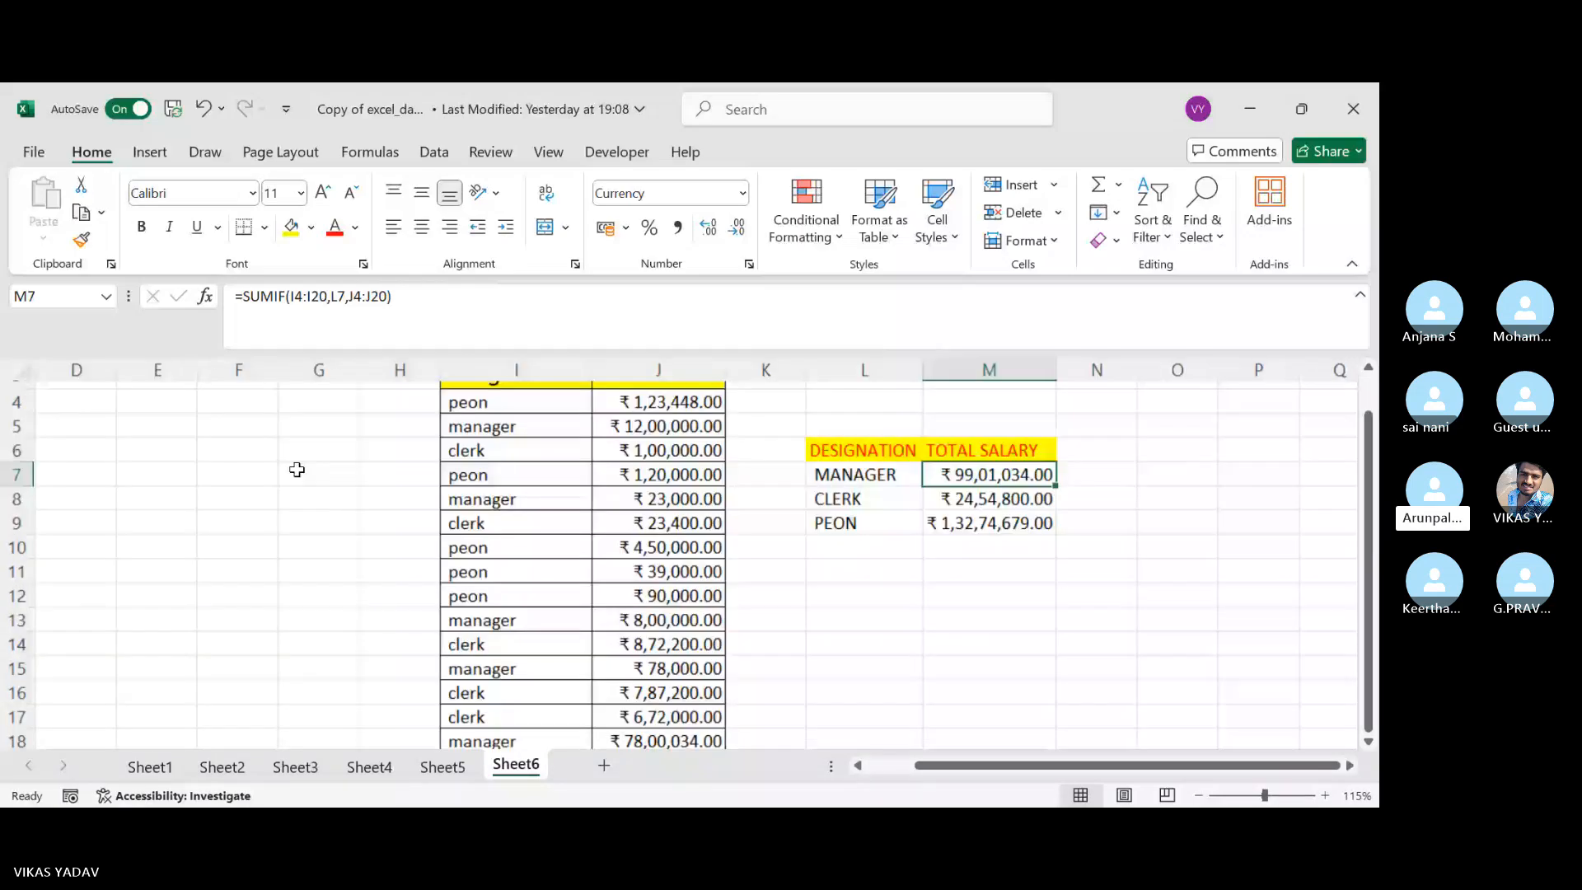
pyautogui.keyDown('ctrl'); pyautogui.scroll(1, 297, 469); pyautogui.keyUp('ctrl')
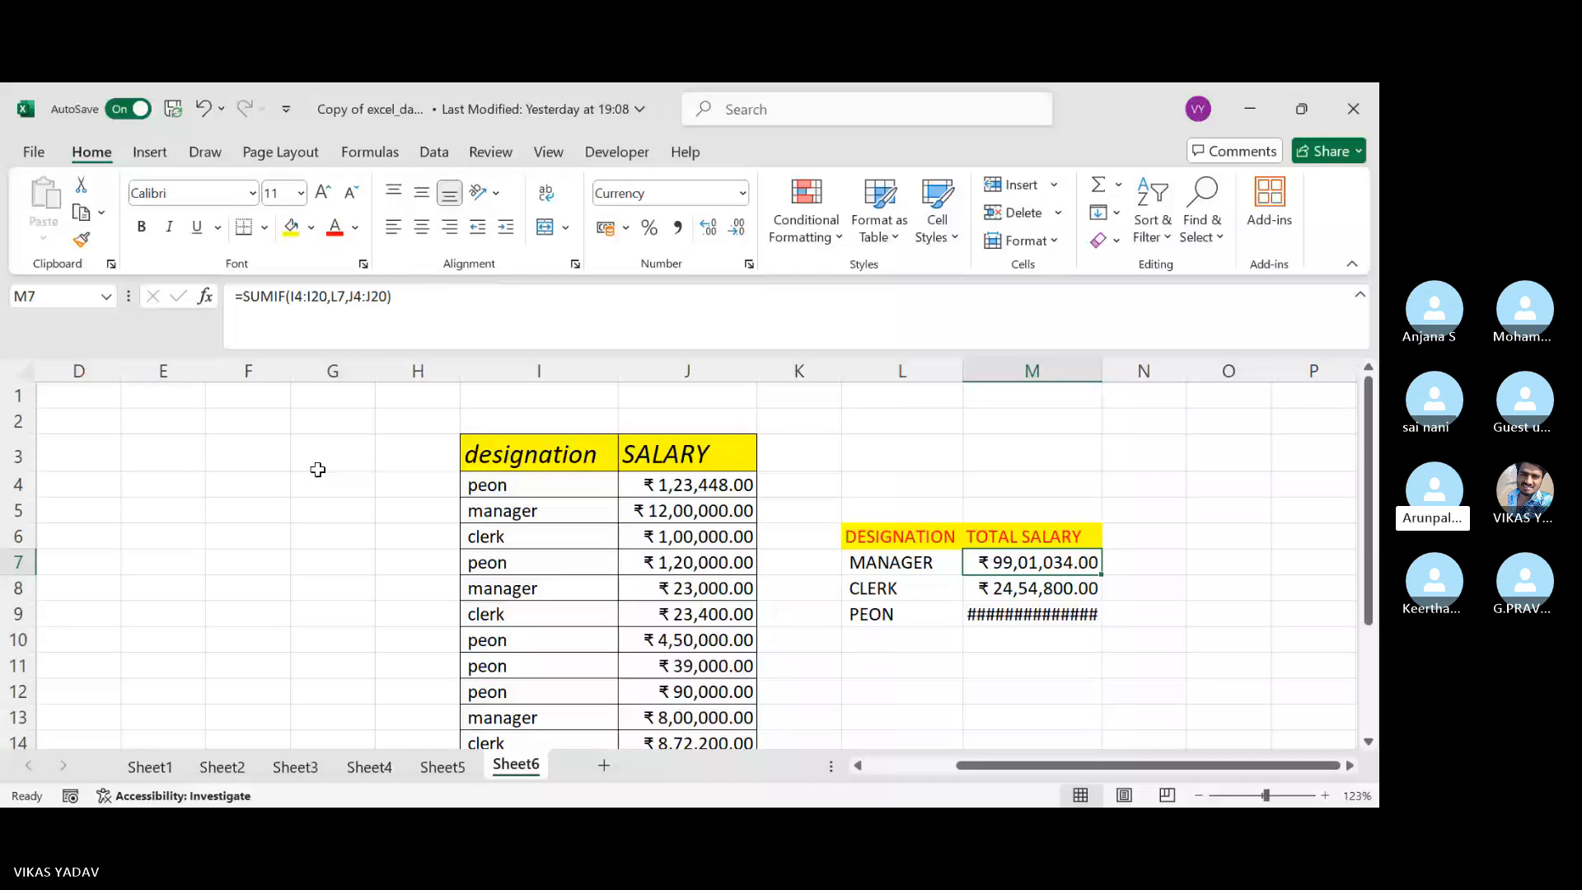
pyautogui.scroll(-1, 319, 470)
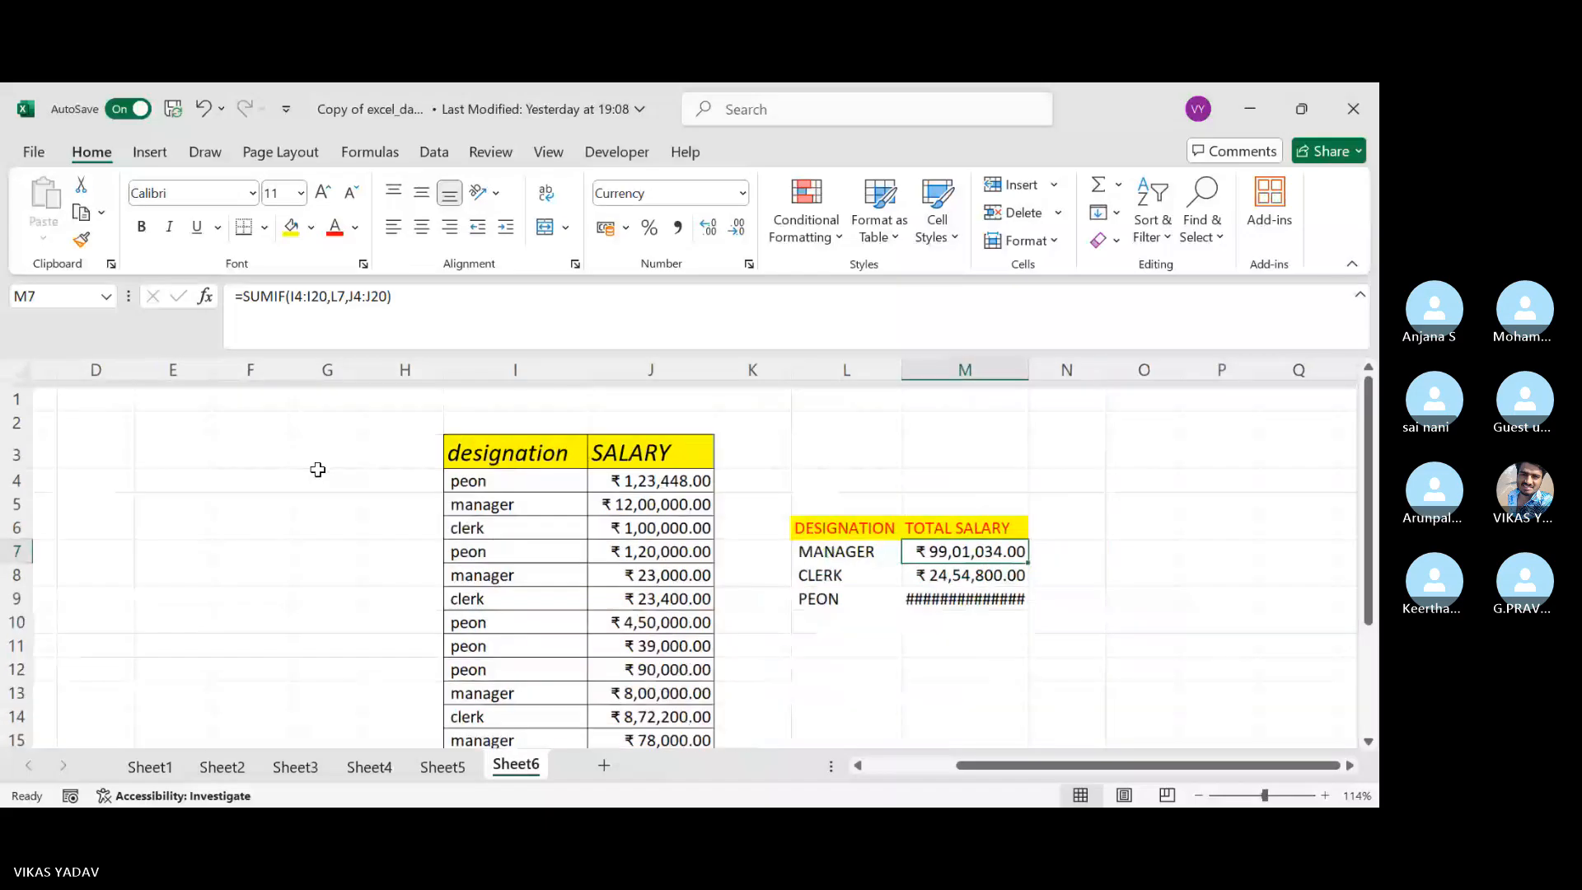
pyautogui.scroll(-2, 318, 469)
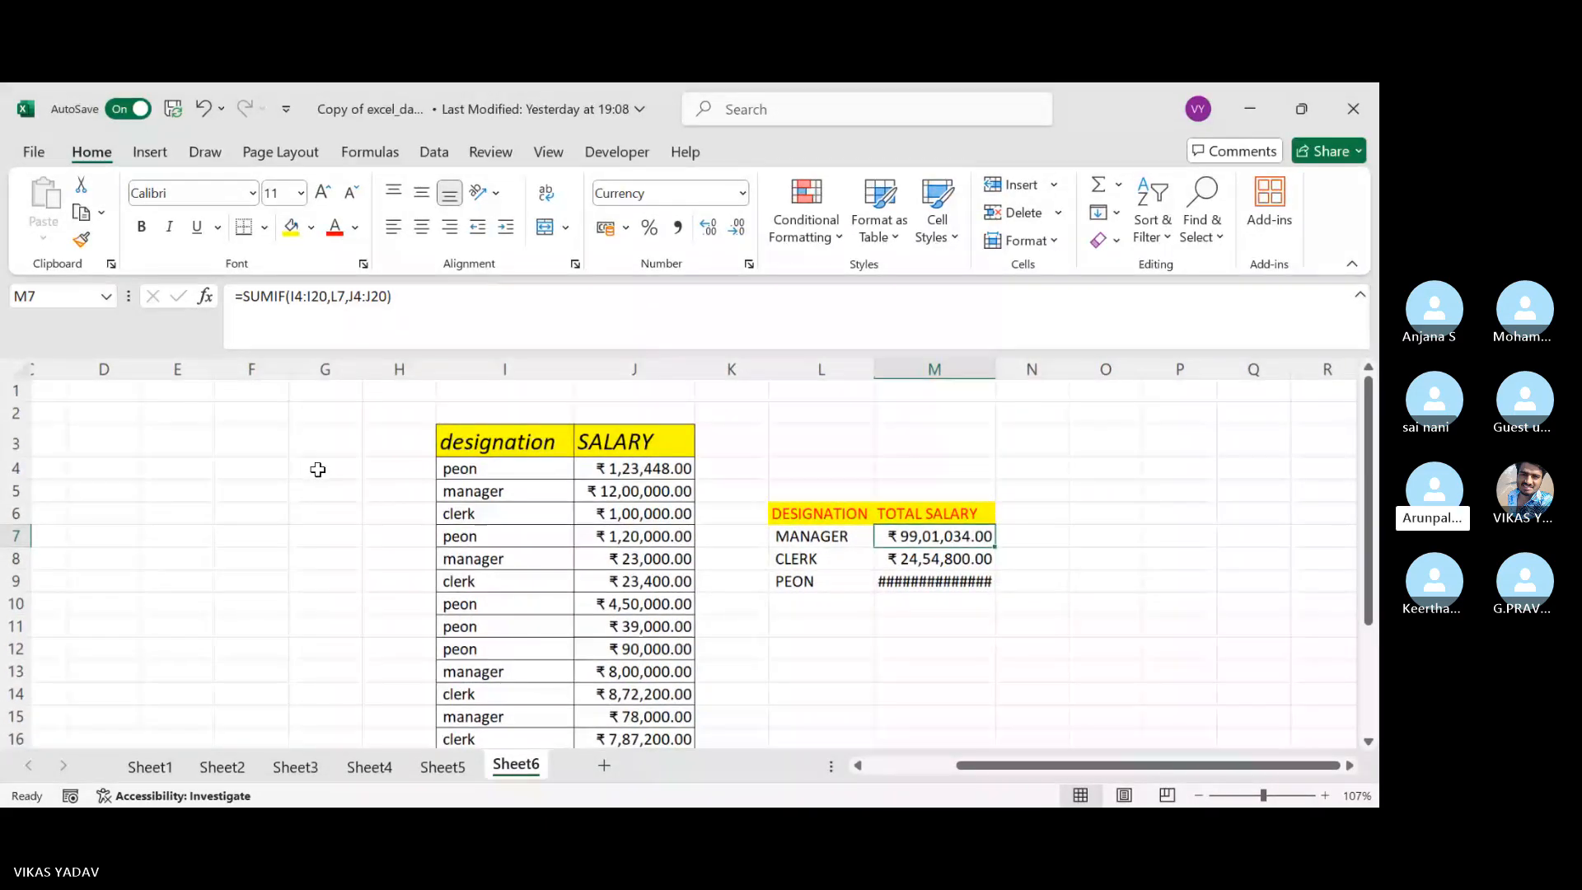
pyautogui.click(1069, 516)
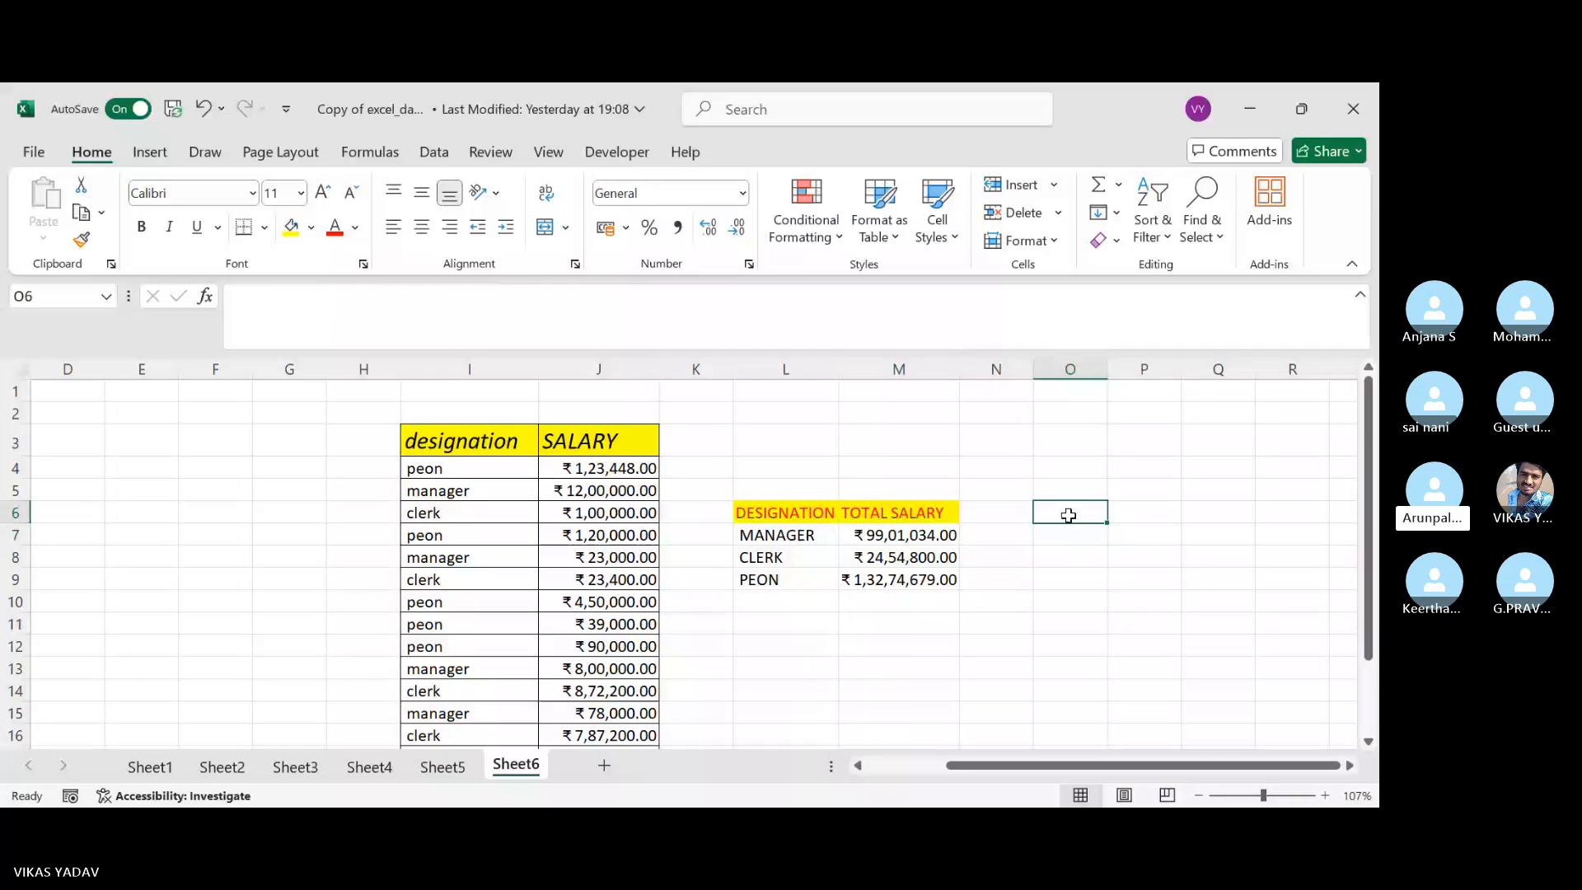
pyautogui.write('=sum')
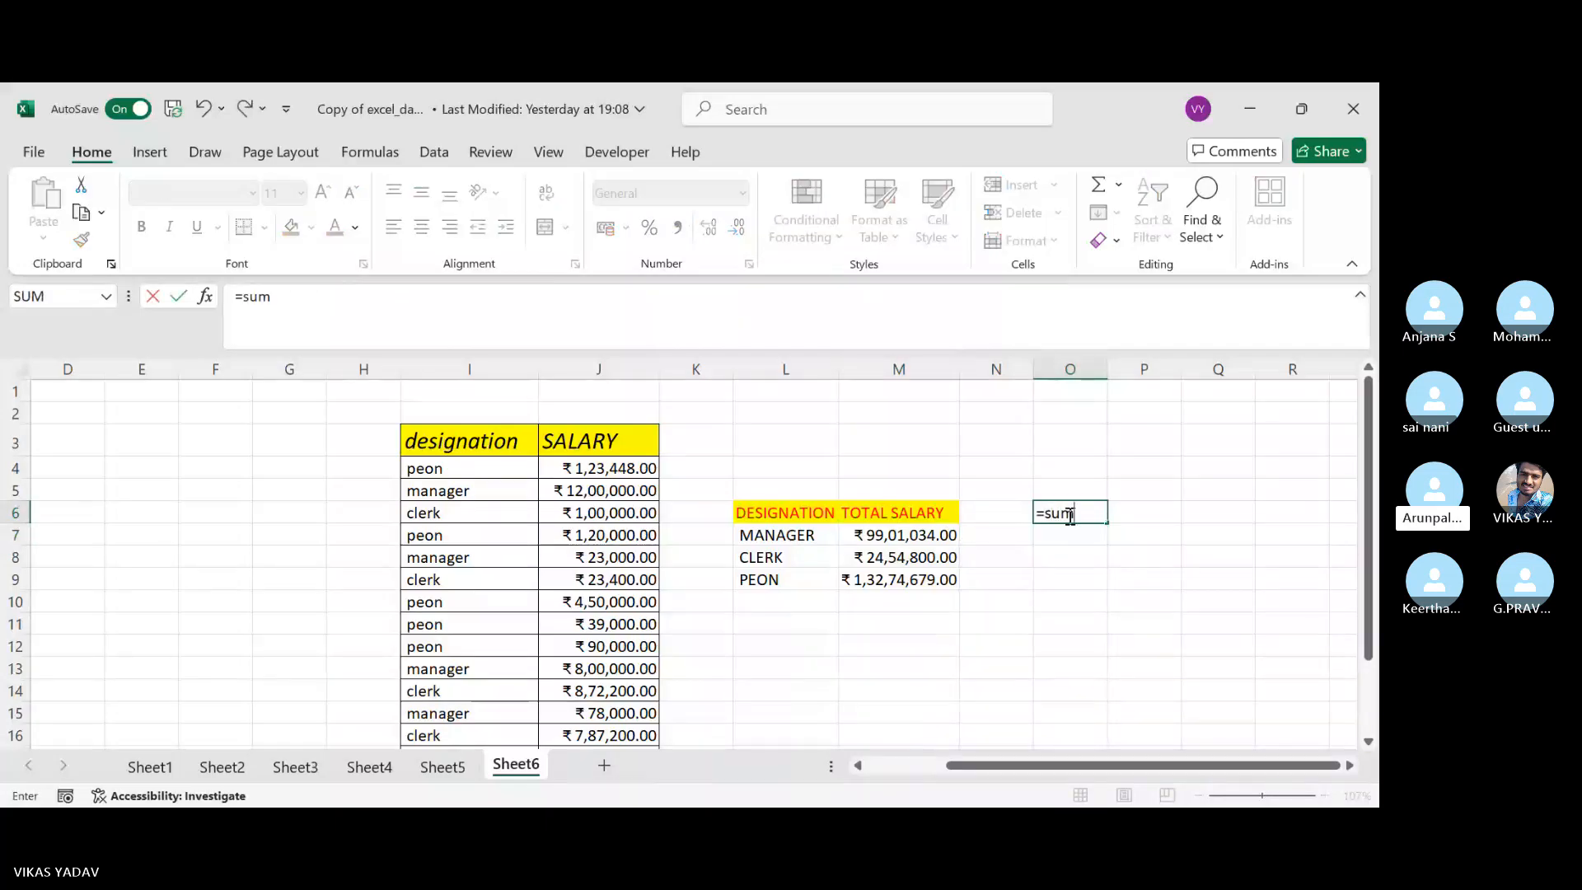
pyautogui.press('Tab')
pyautogui.click(556, 471)
pyautogui.moveTo(560, 470); pyautogui.dragTo(599, 730)
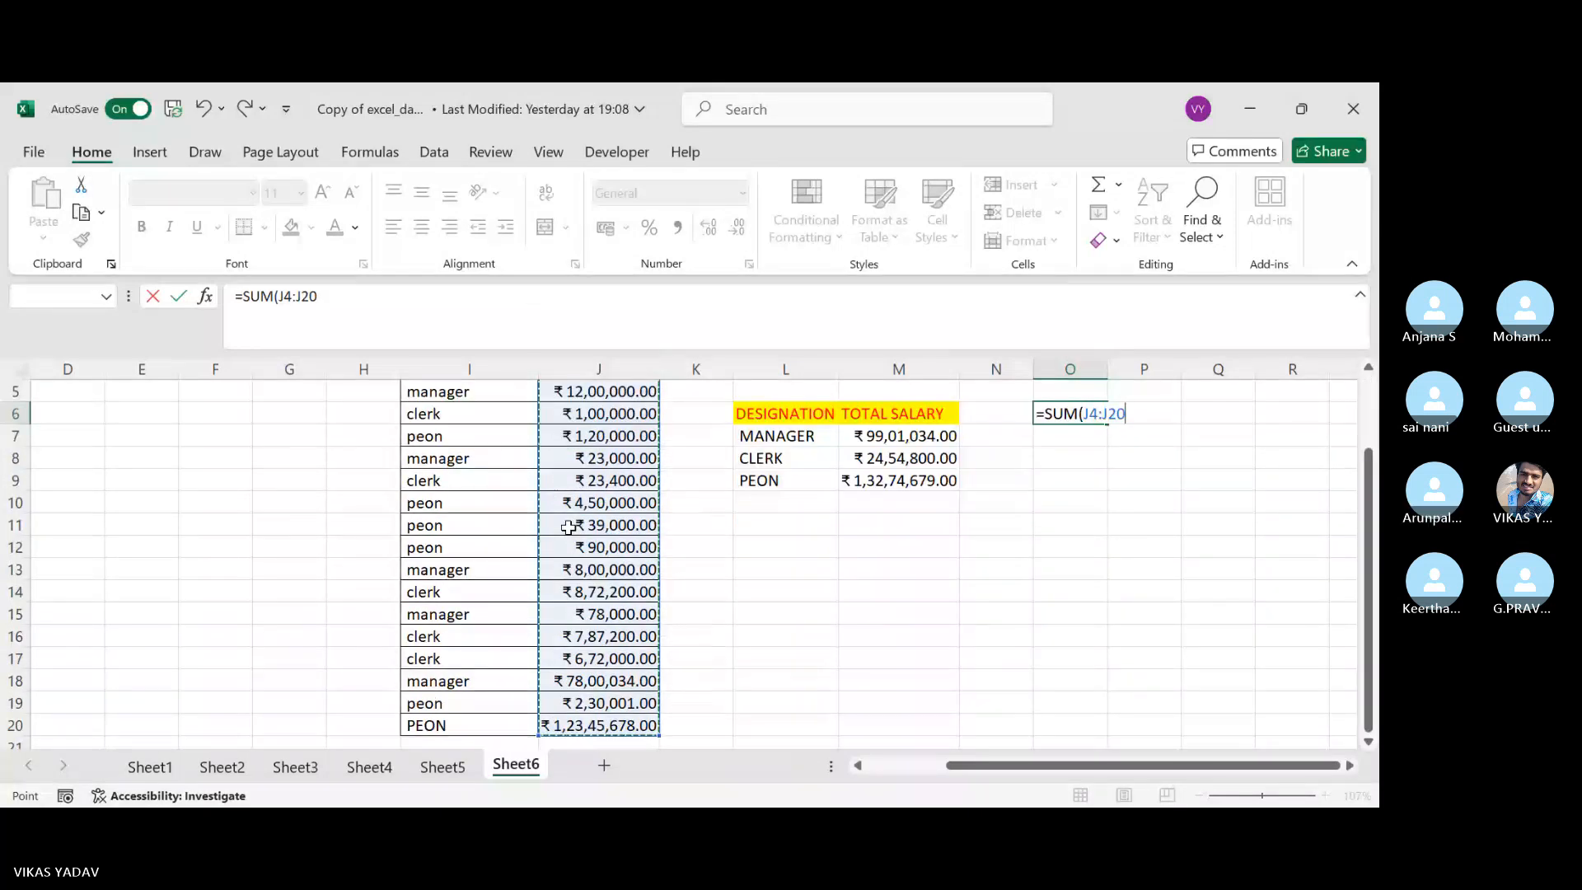
pyautogui.press('Tab')
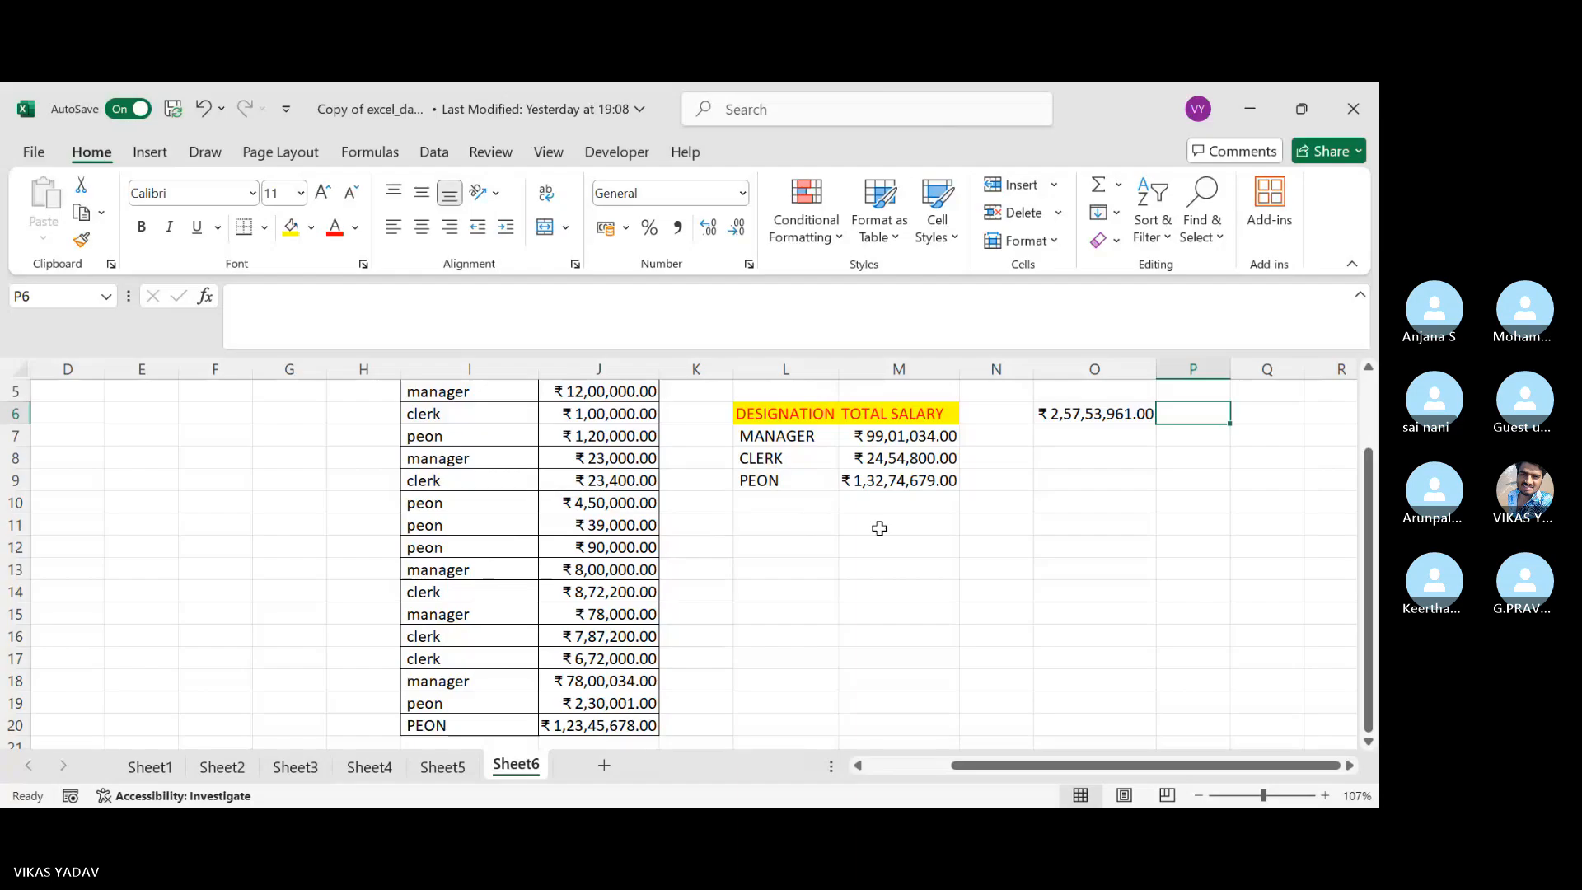
# Start a SUMIF formula in cell N7, beside the manager's total salary.
pyautogui.click(1082, 453)
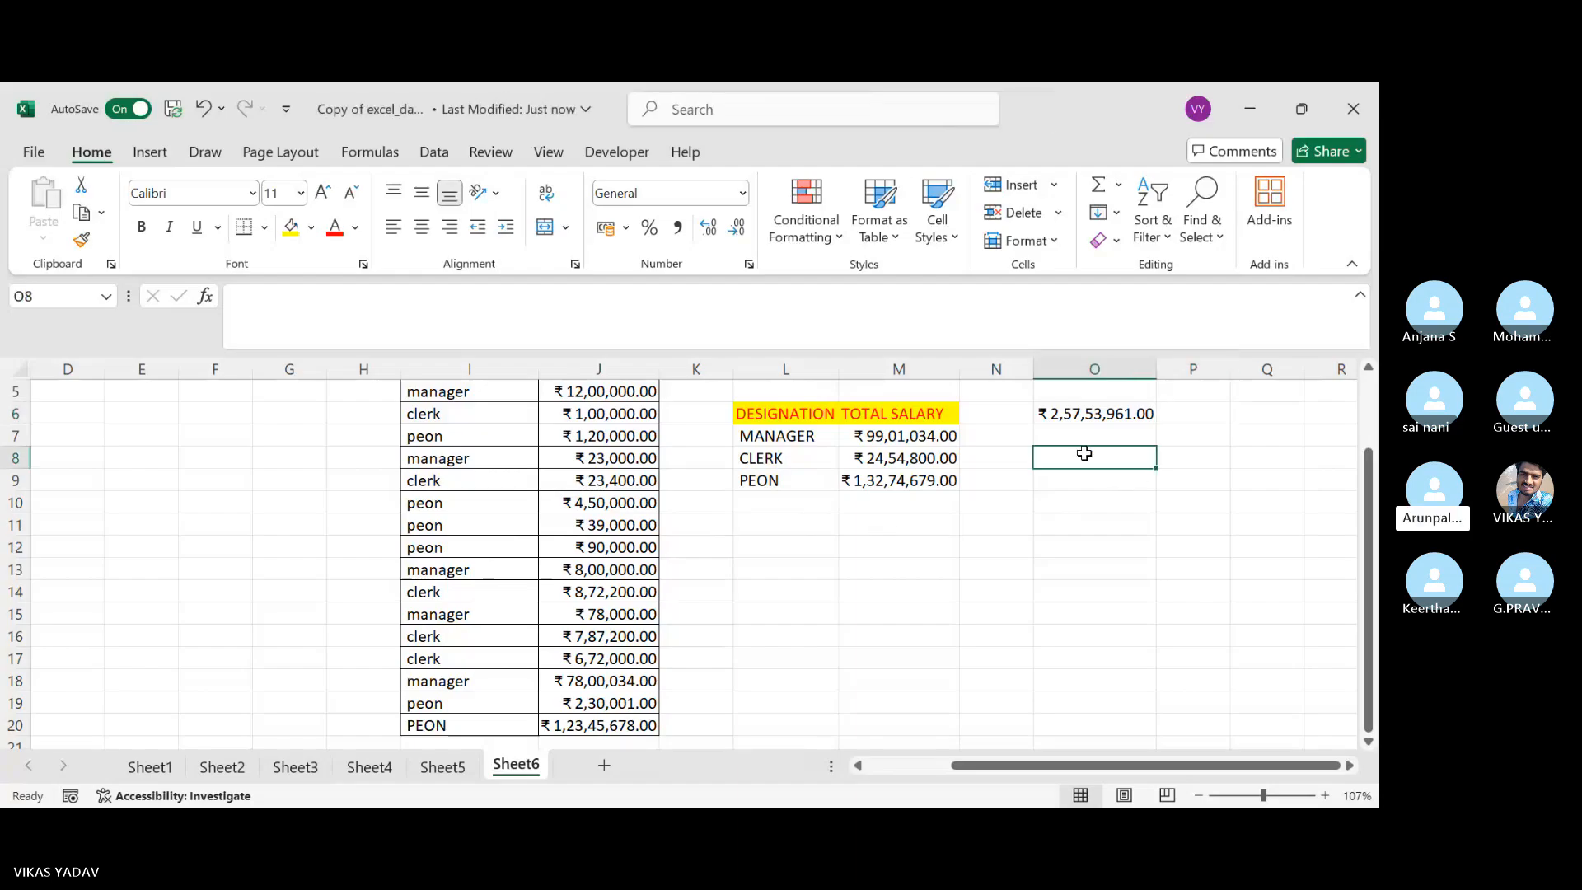
pyautogui.click(993, 460)
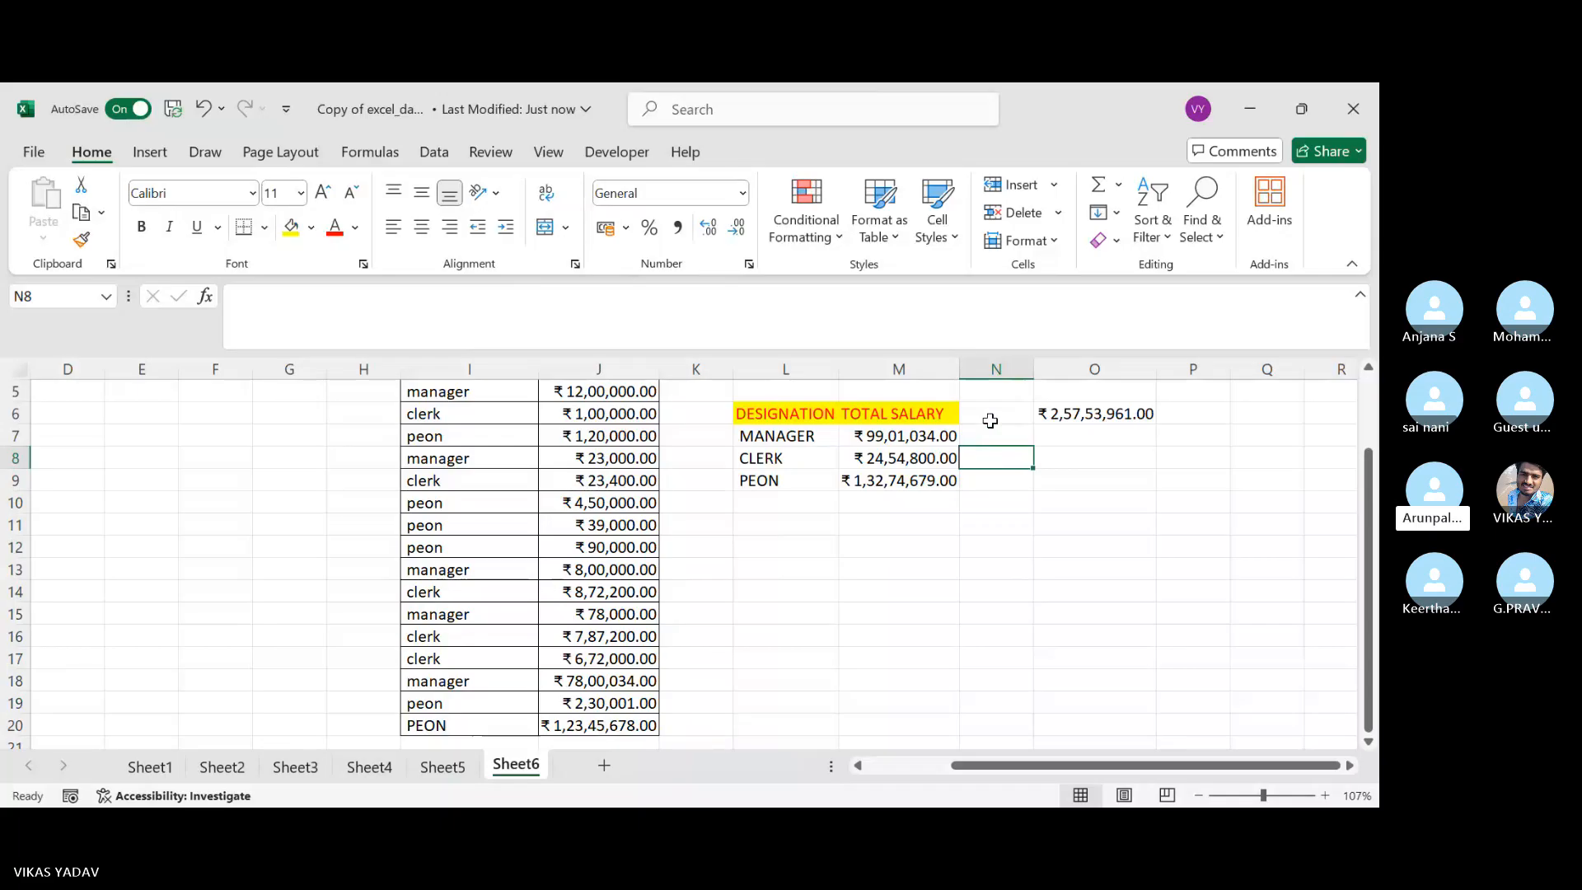
pyautogui.moveTo(991, 421); pyautogui.dragTo(992, 432)
pyautogui.click(991, 440)
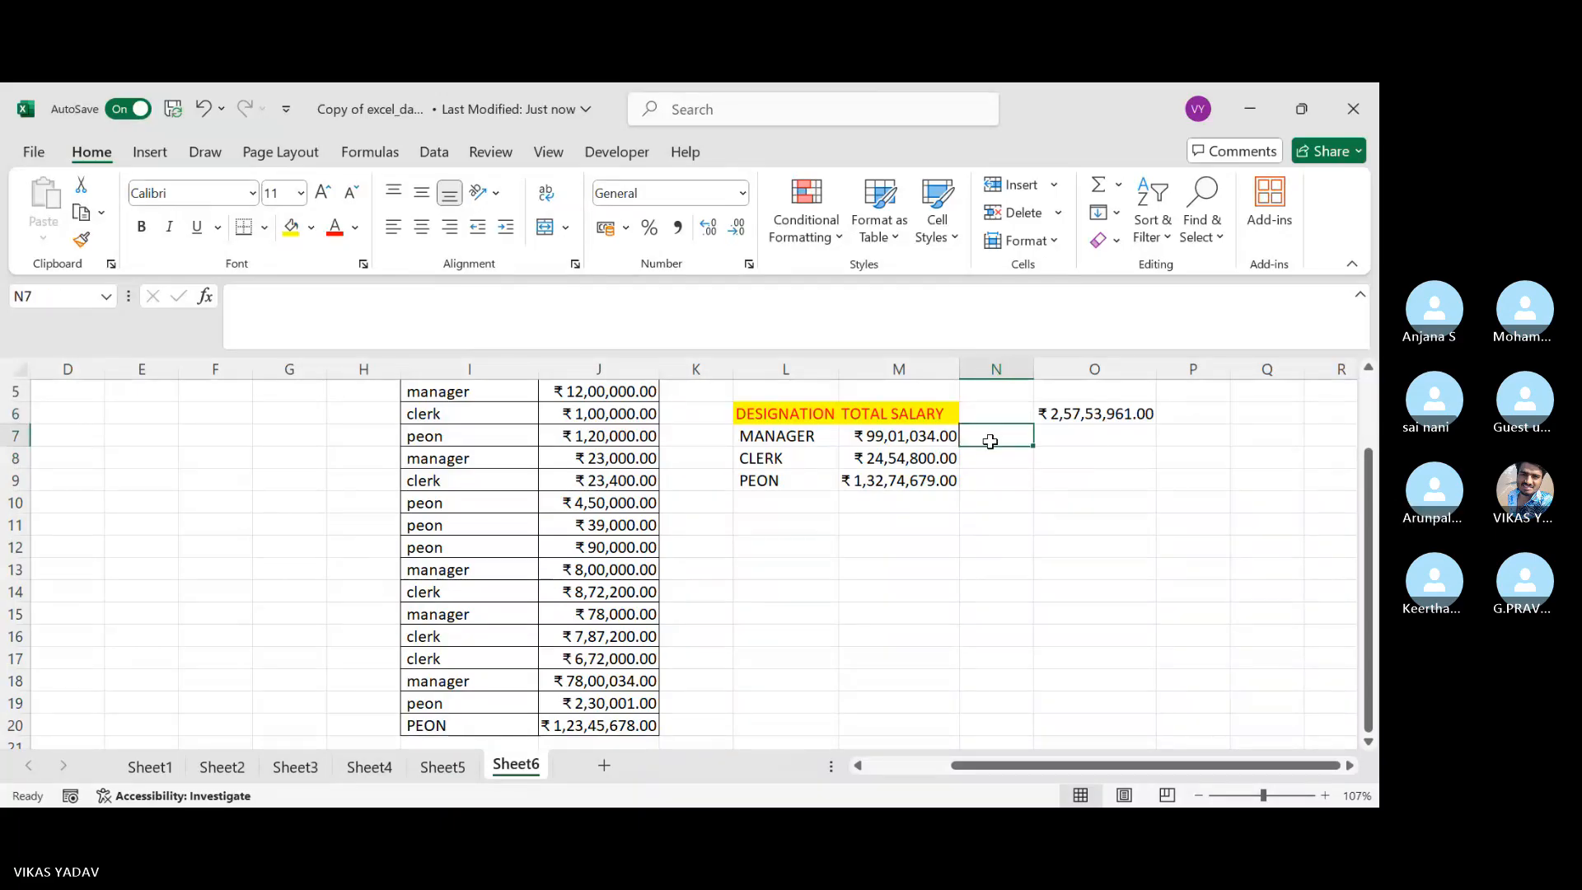
pyautogui.write('=sumif')
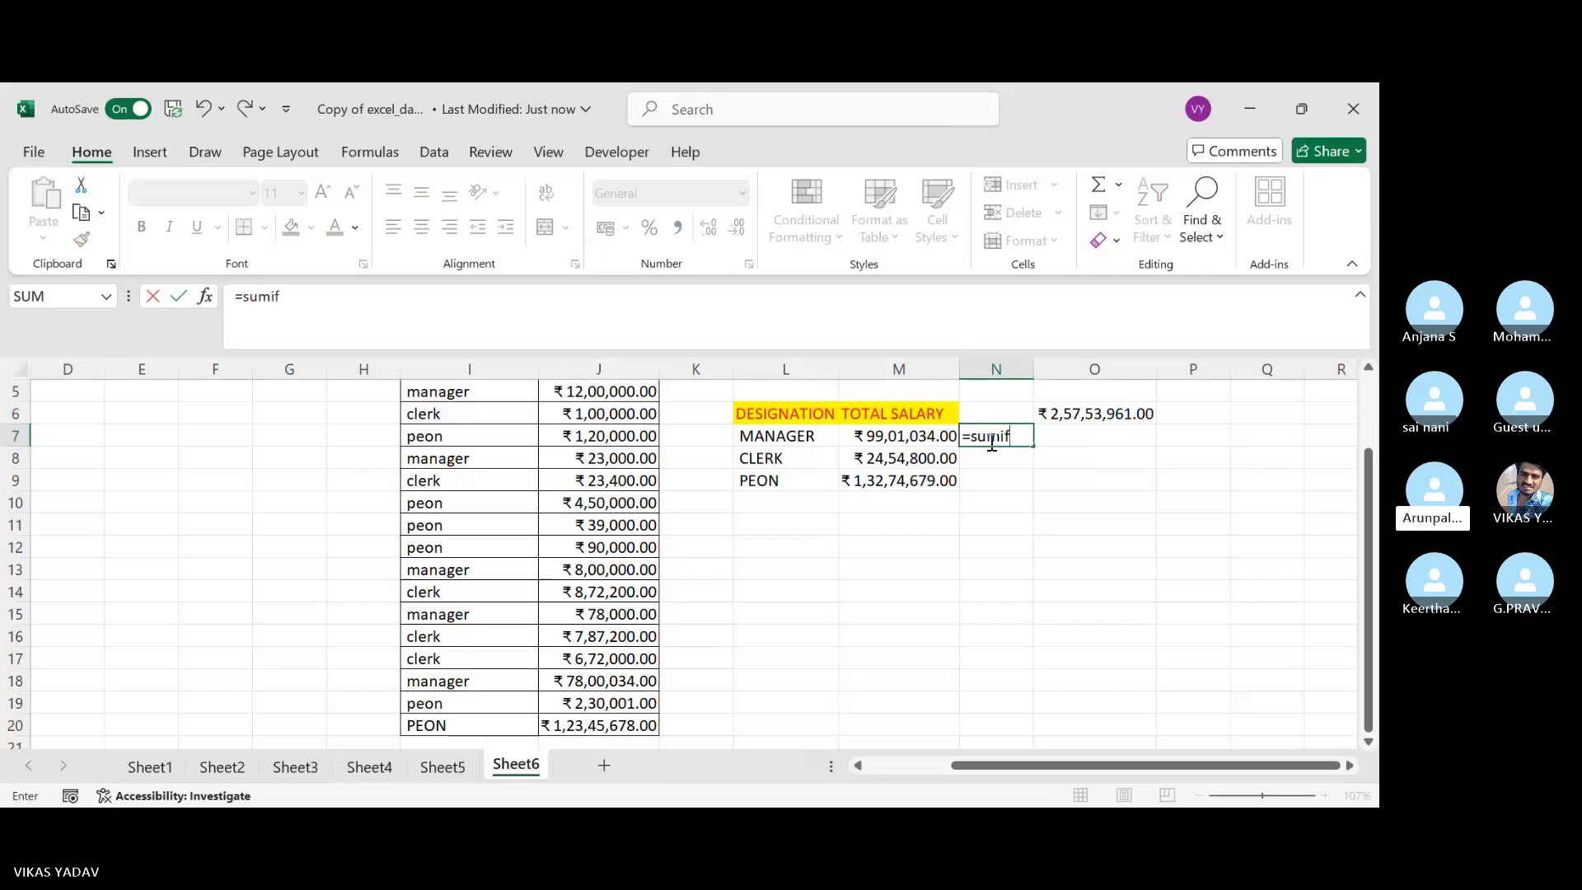
pyautogui.press('Tab')
pyautogui.click(889, 432)
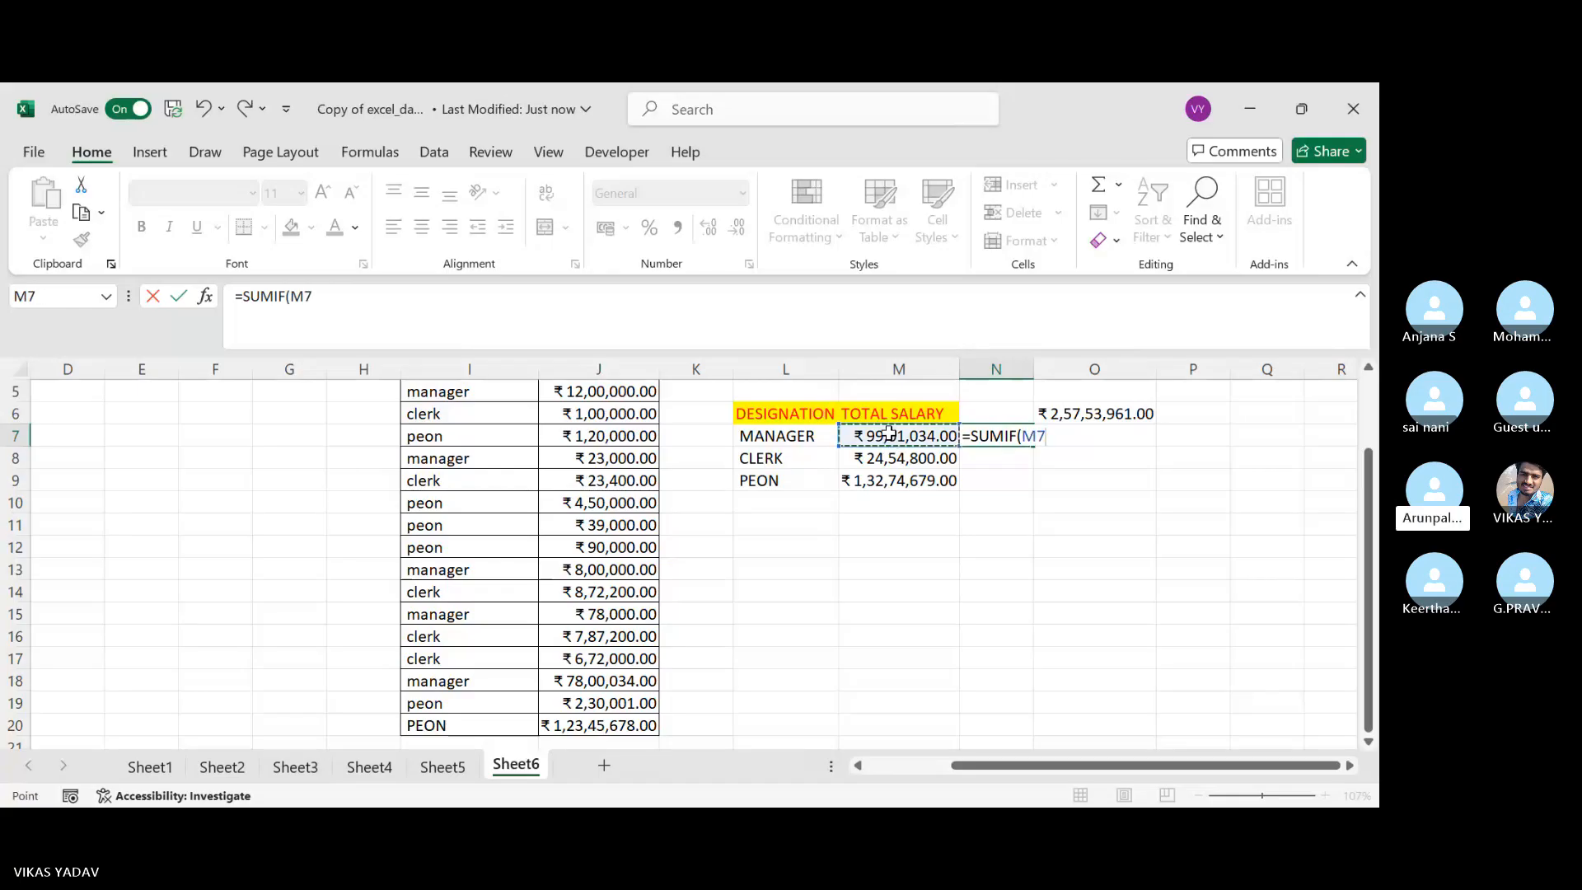
pyautogui.click(1063, 435)
pyautogui.press('BackSpace')
pyautogui.press('BackSpace')
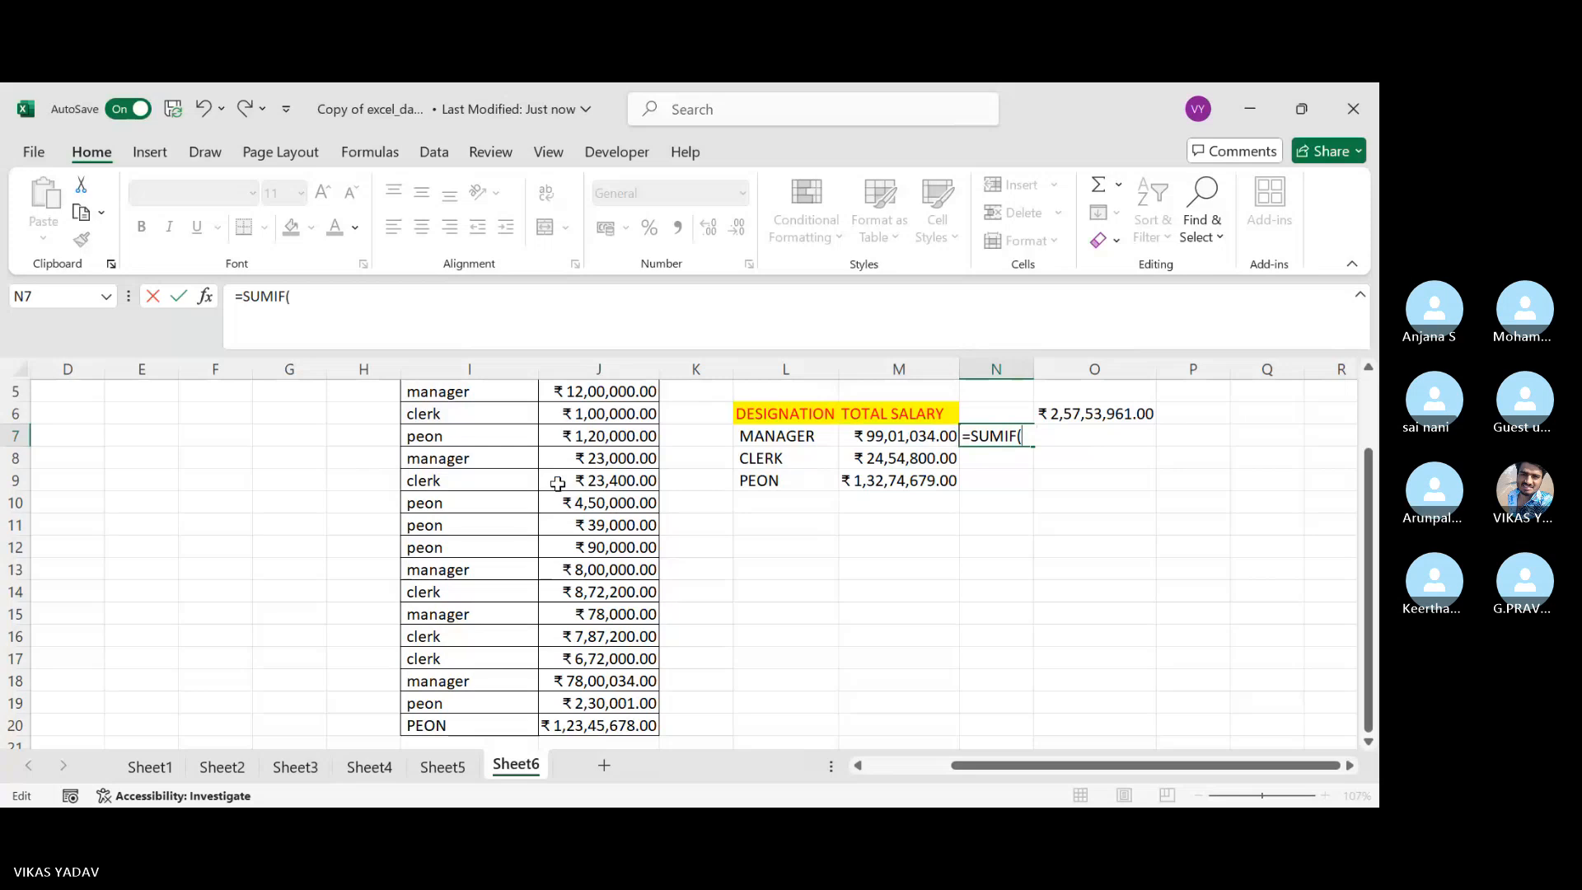
# Try to set the designation cells I4:I20 as the SUMIF criteria range and lock them with absolute references.
pyautogui.scroll(2, 558, 483)
pyautogui.moveTo(407, 470); pyautogui.dragTo(461, 725)
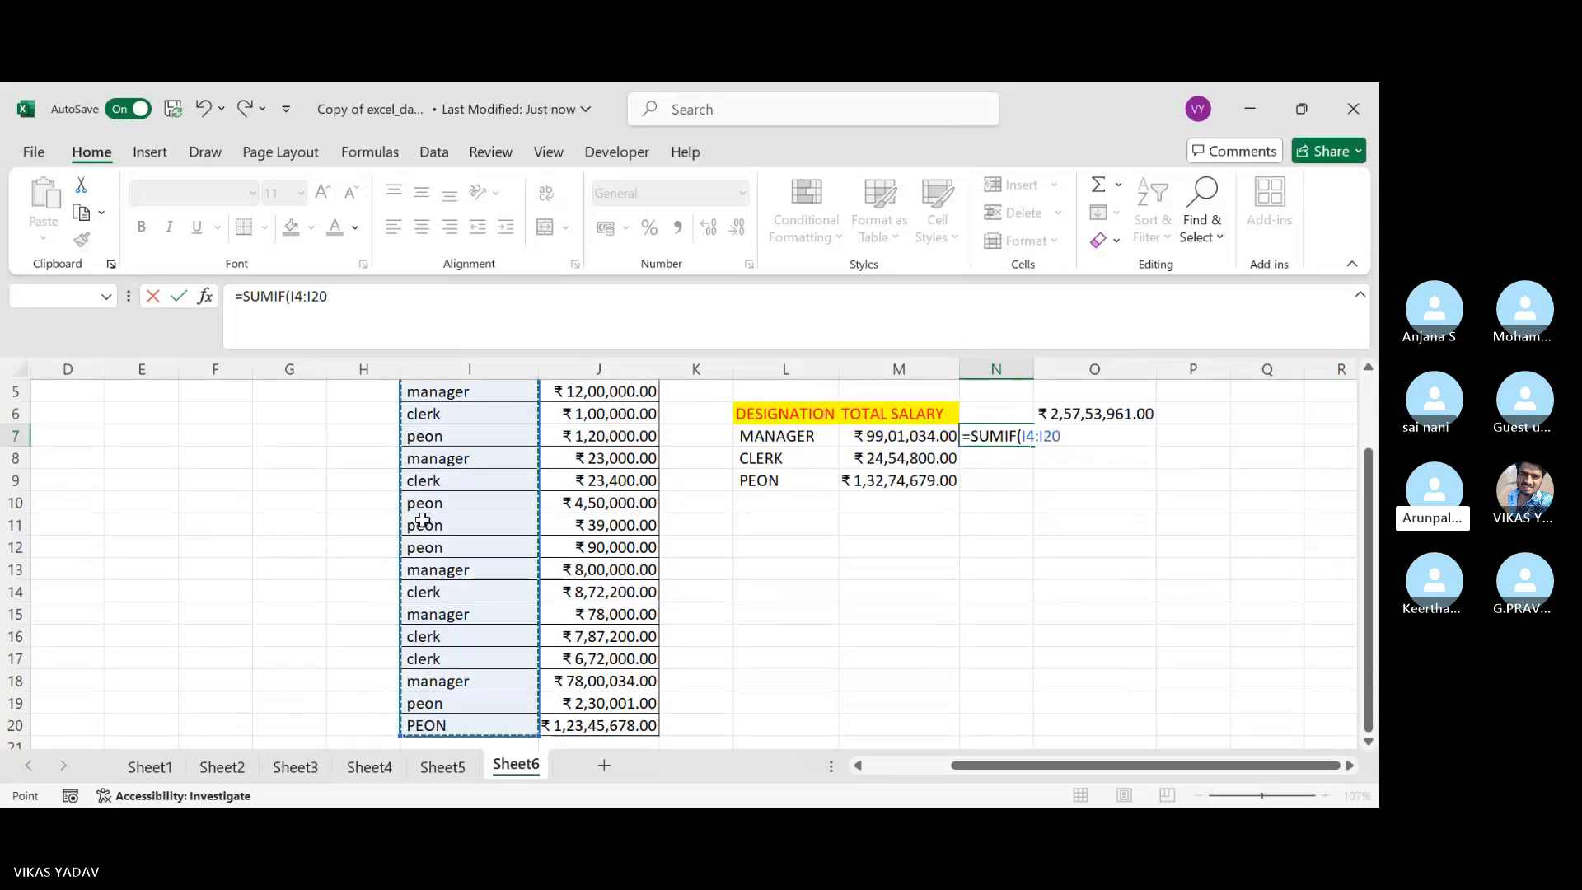
pyautogui.write(',')
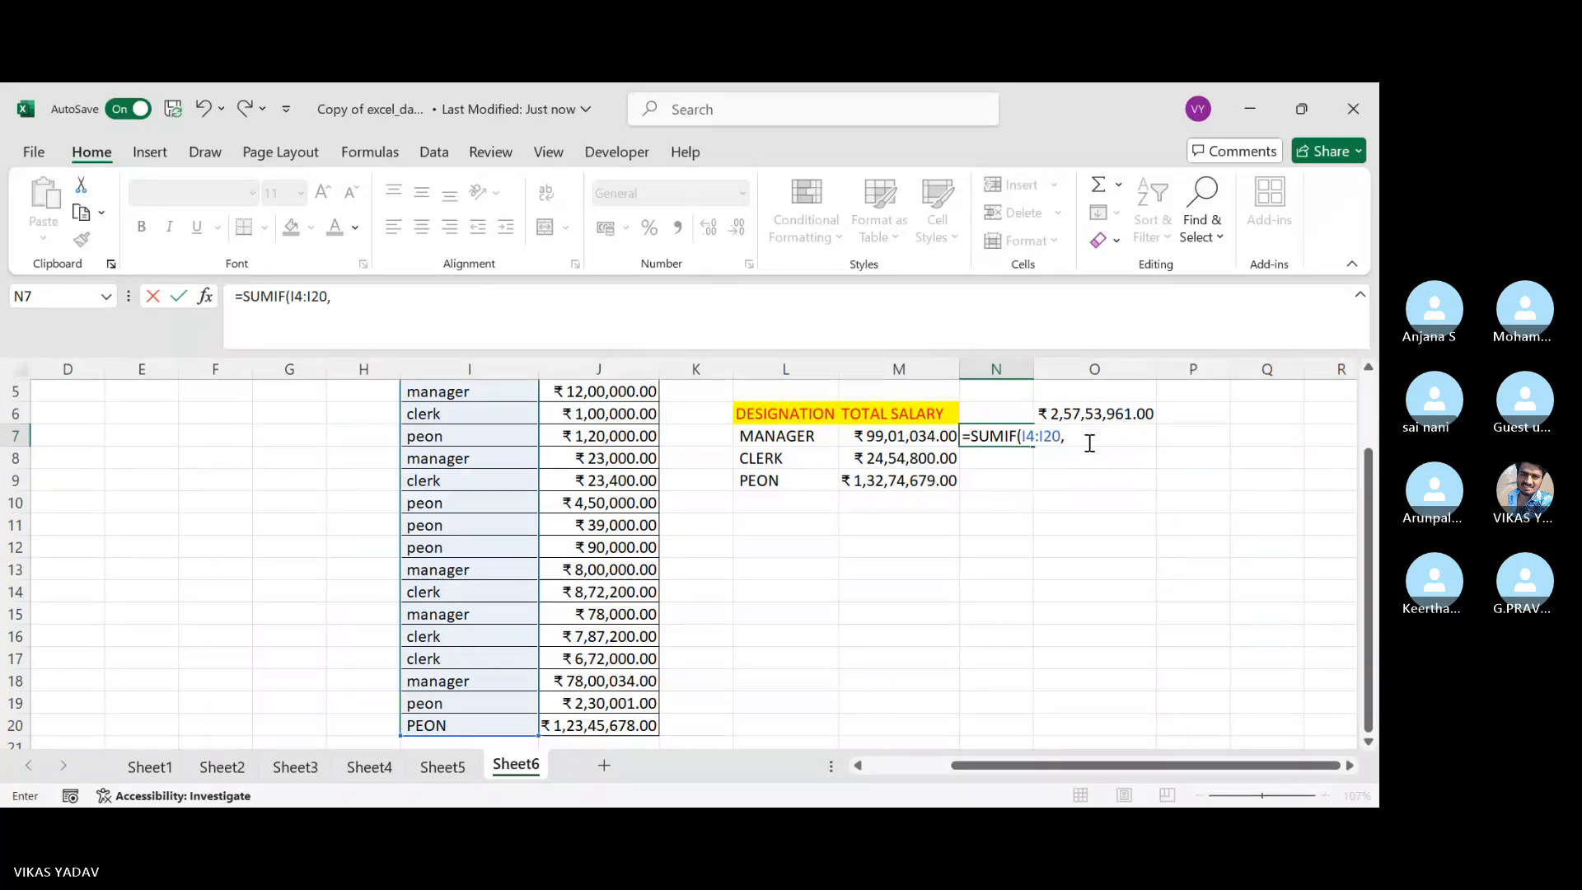
pyautogui.press('BackSpace')
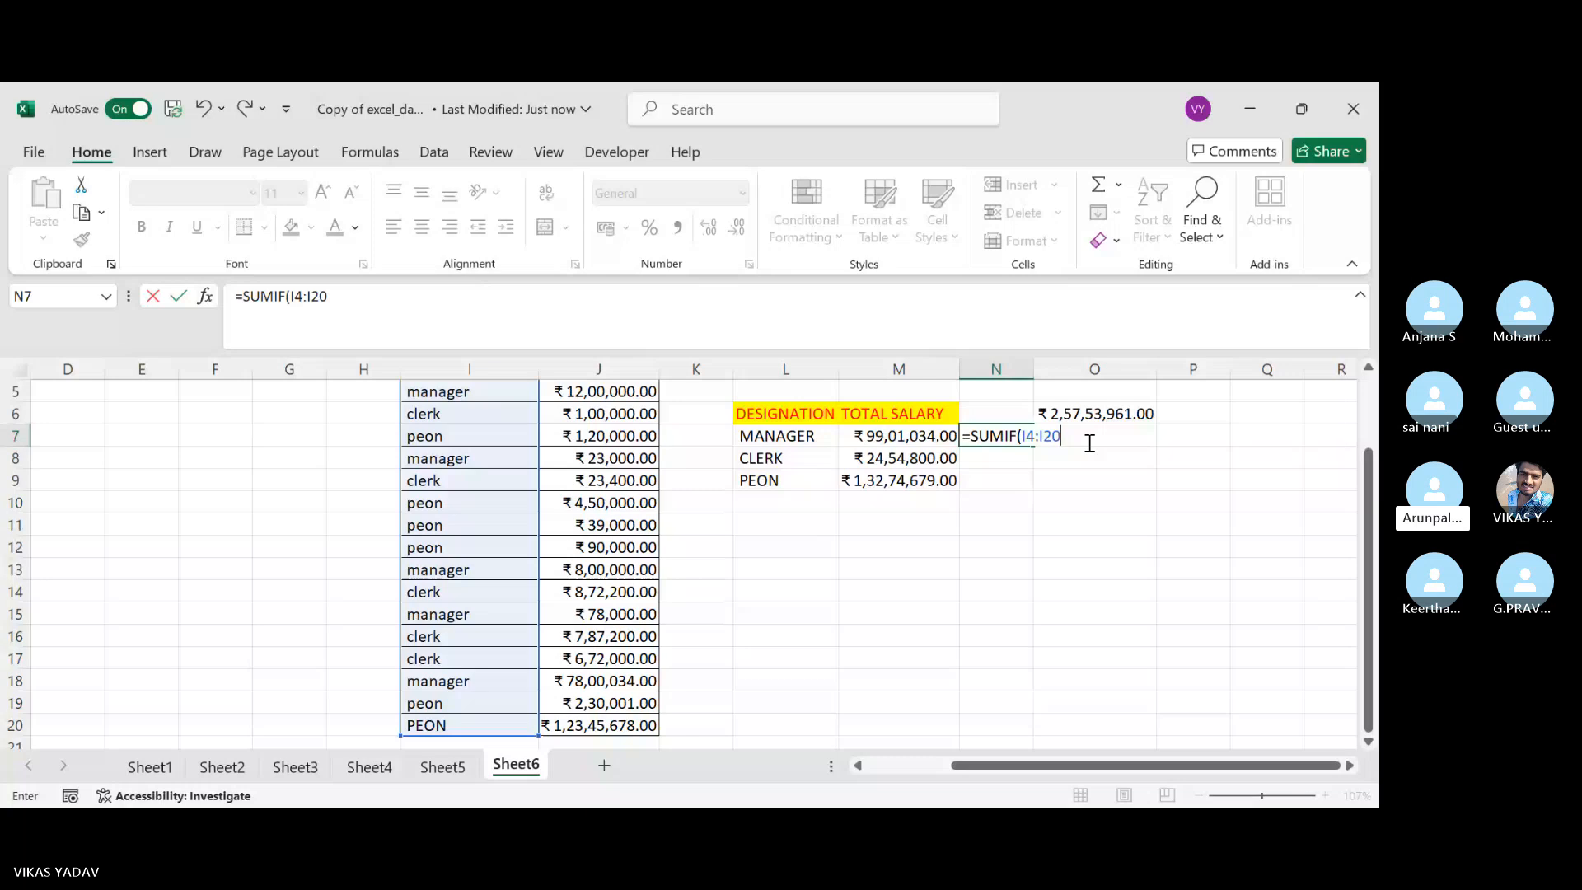
pyautogui.write('f')
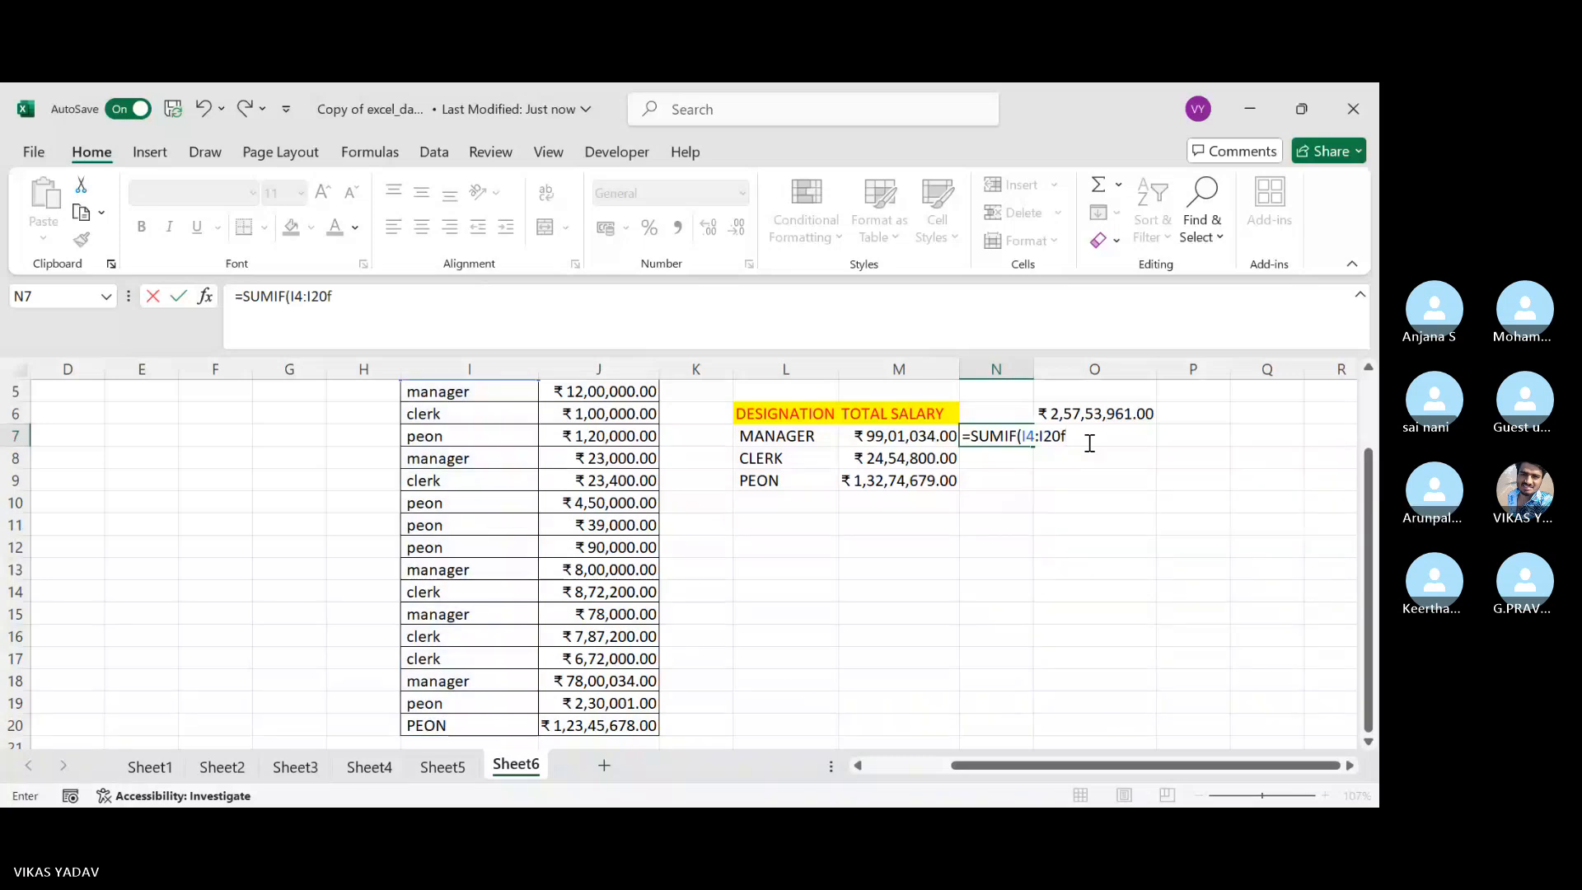
pyautogui.press('BackSpace')
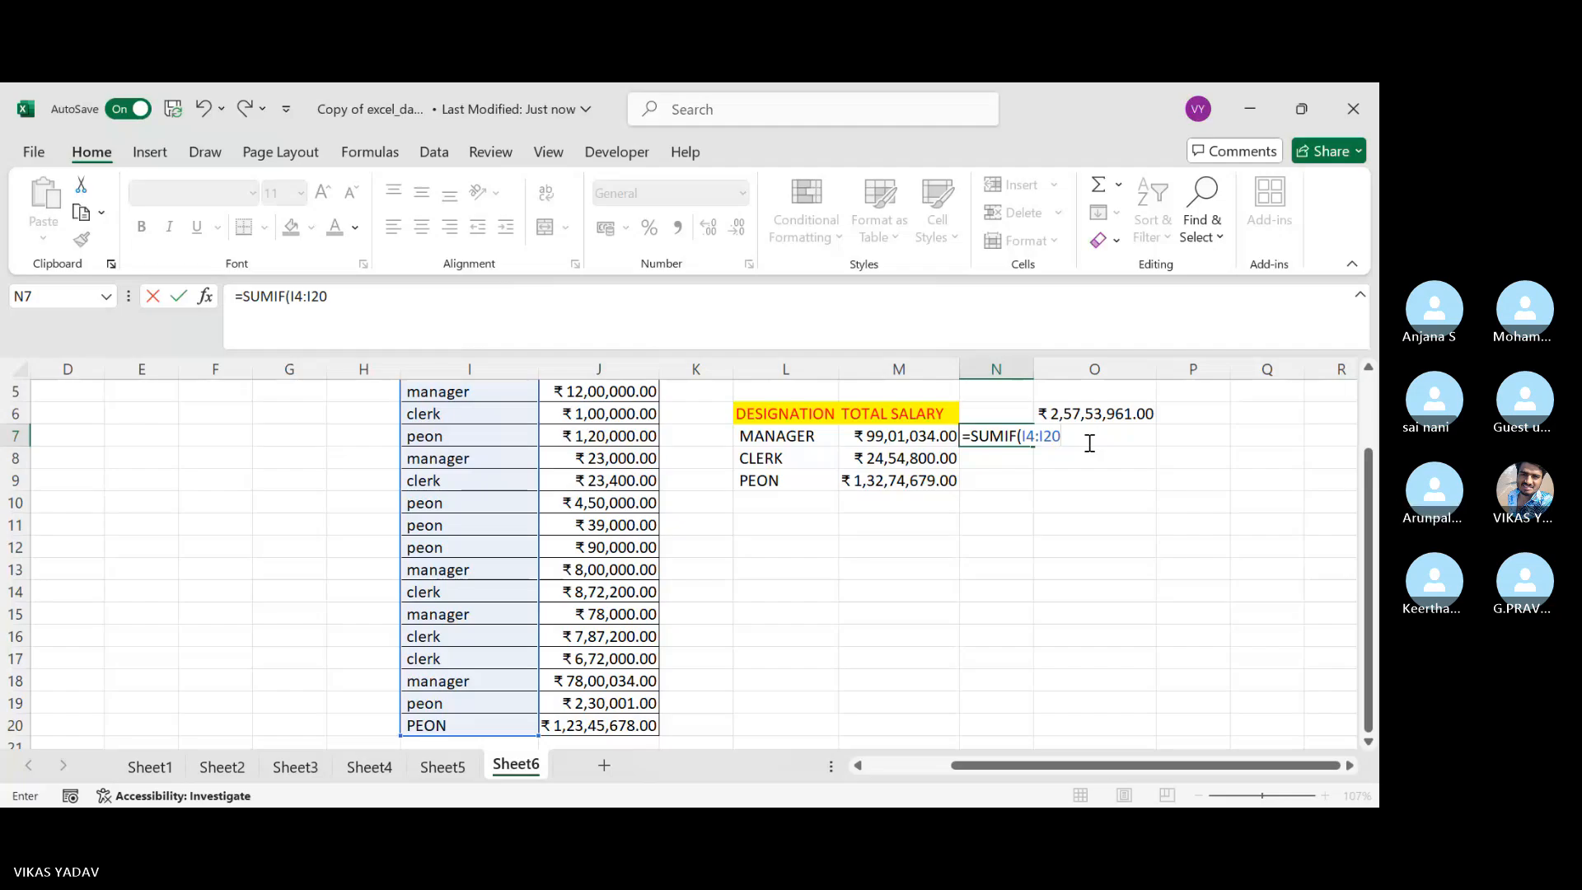
pyautogui.press('F4')
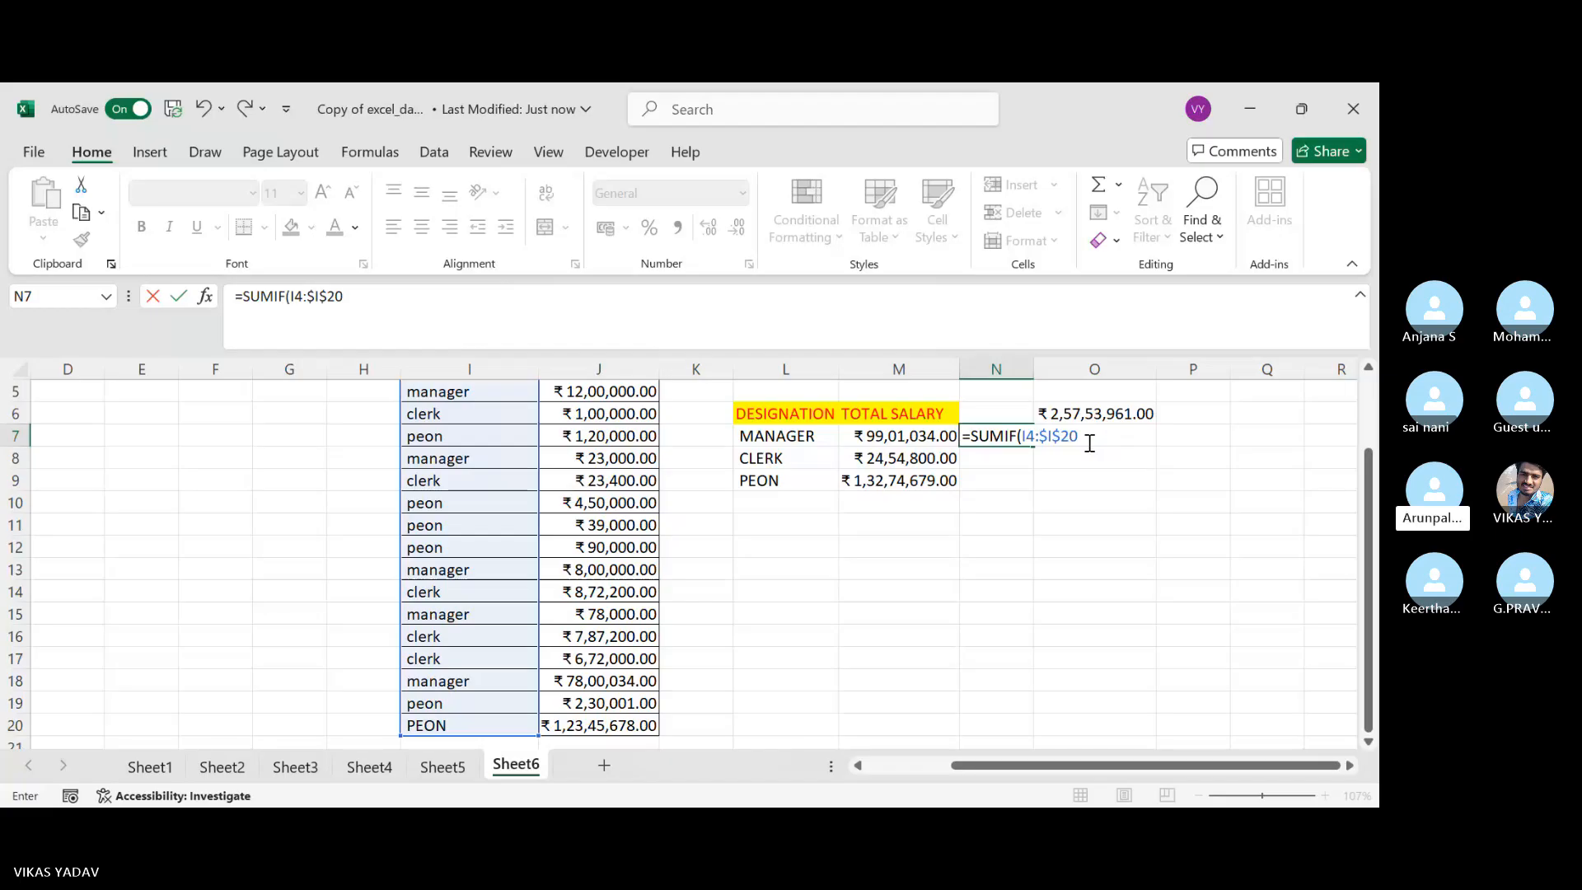
pyautogui.press('F4')
pyautogui.press('F2')
pyautogui.press('F4')
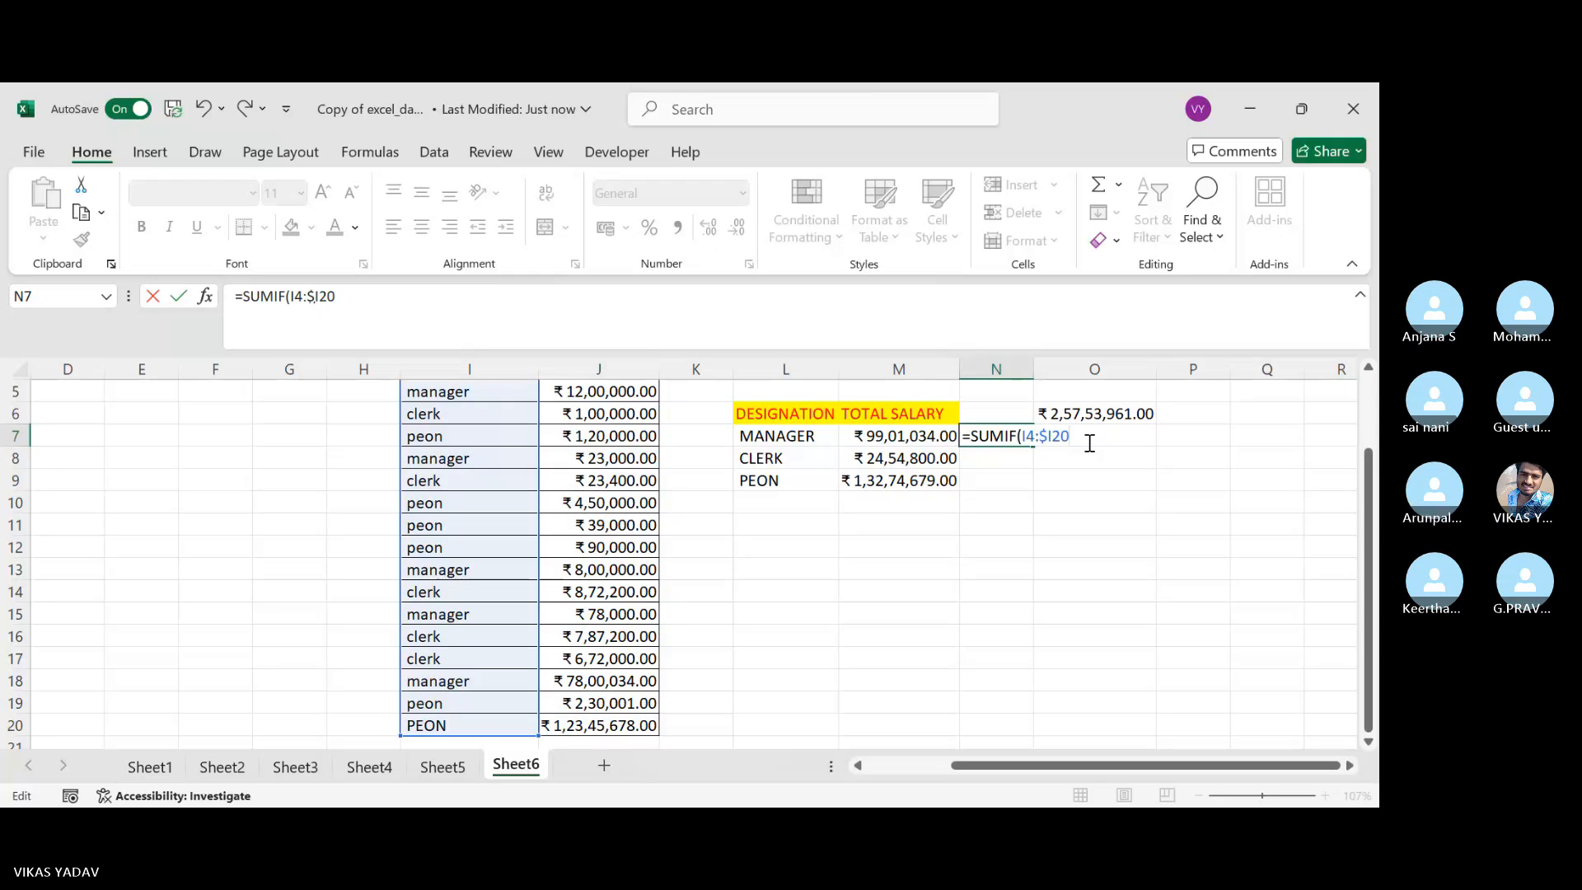
# Clear the range reference from the unfinished SUMIF formula in N7, keeping the function's opening.
pyautogui.press('BackSpace')
pyautogui.press('BackSpace')
pyautogui.press('BackSpace')
pyautogui.press('BackSpace')
pyautogui.press('BackSpace')
pyautogui.press('BackSpace')
pyautogui.press('BackSpace')
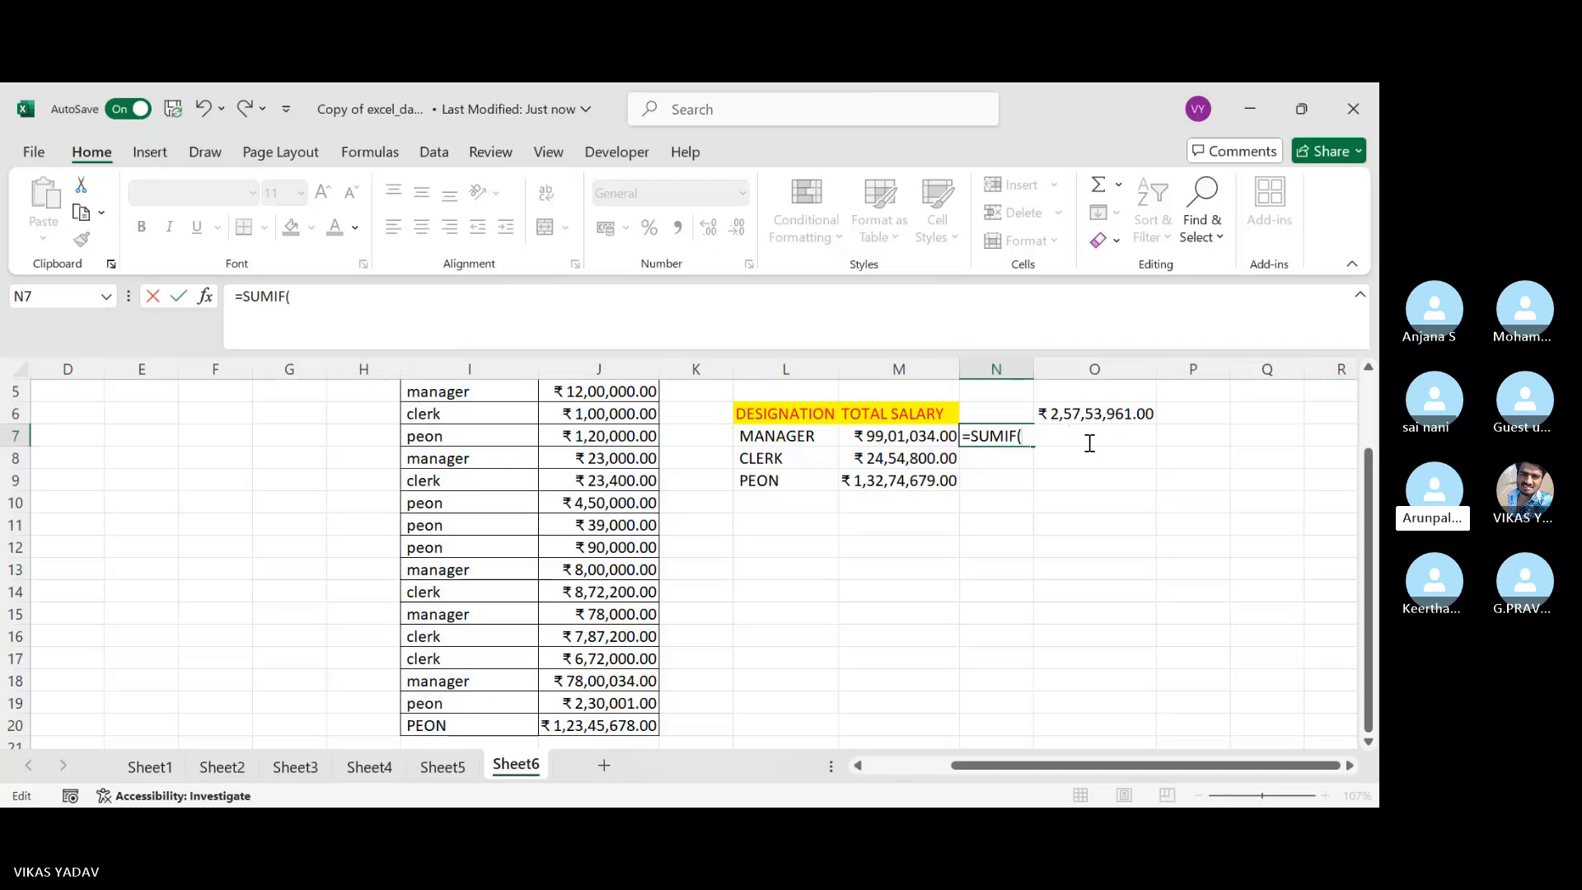
# Set the designation cells I4:I20 as the criteria range of the SUMIF in N7, locked with absolute references.
pyautogui.scroll(1, 679, 553)
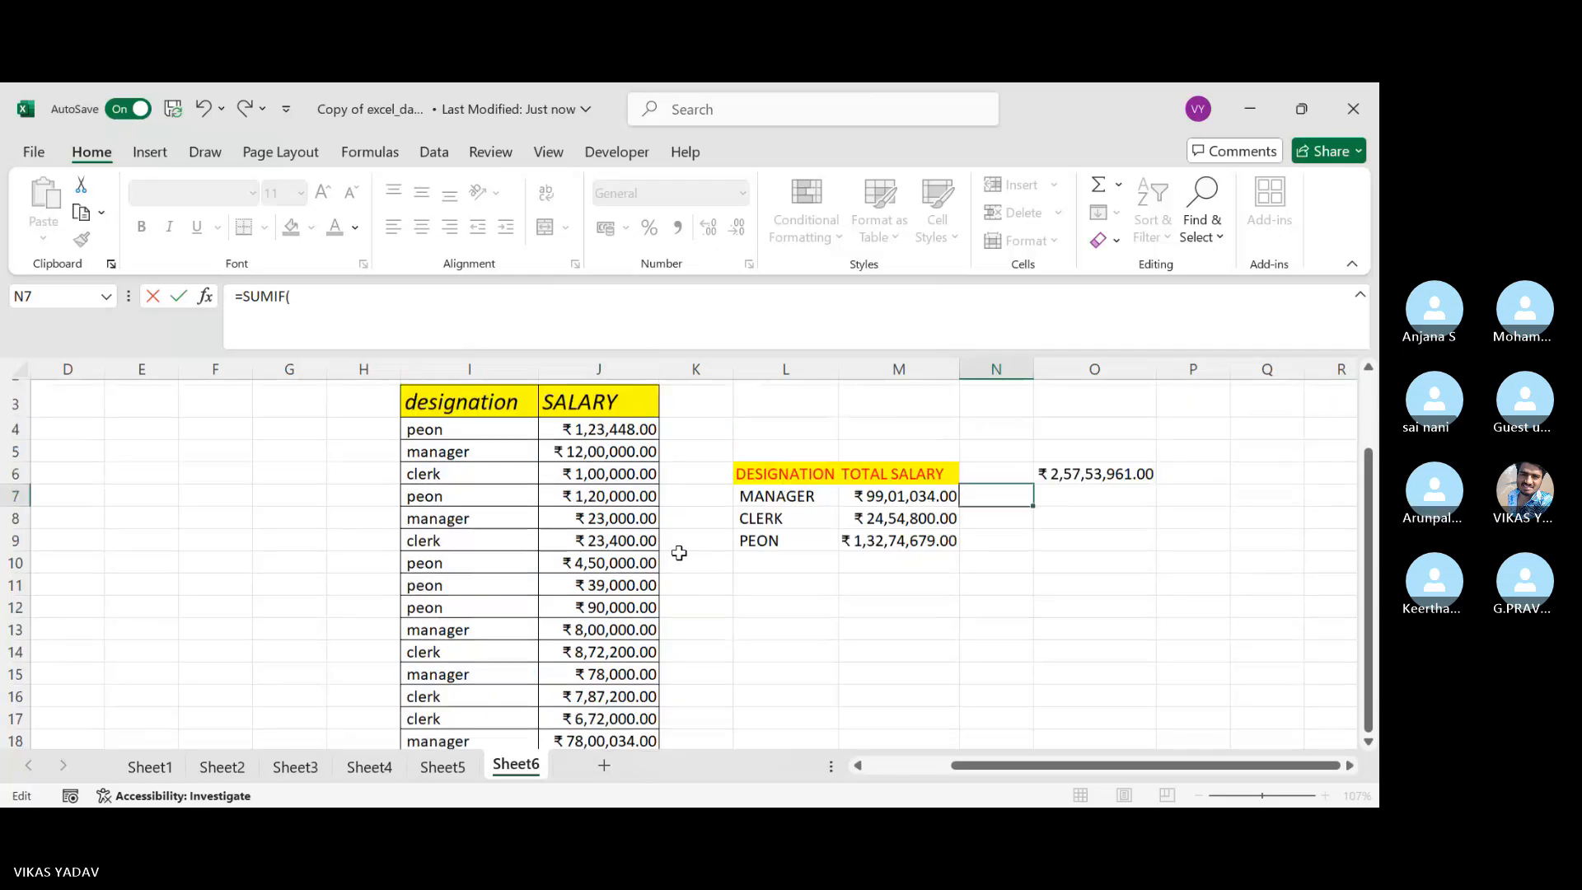
pyautogui.scroll(1, 679, 553)
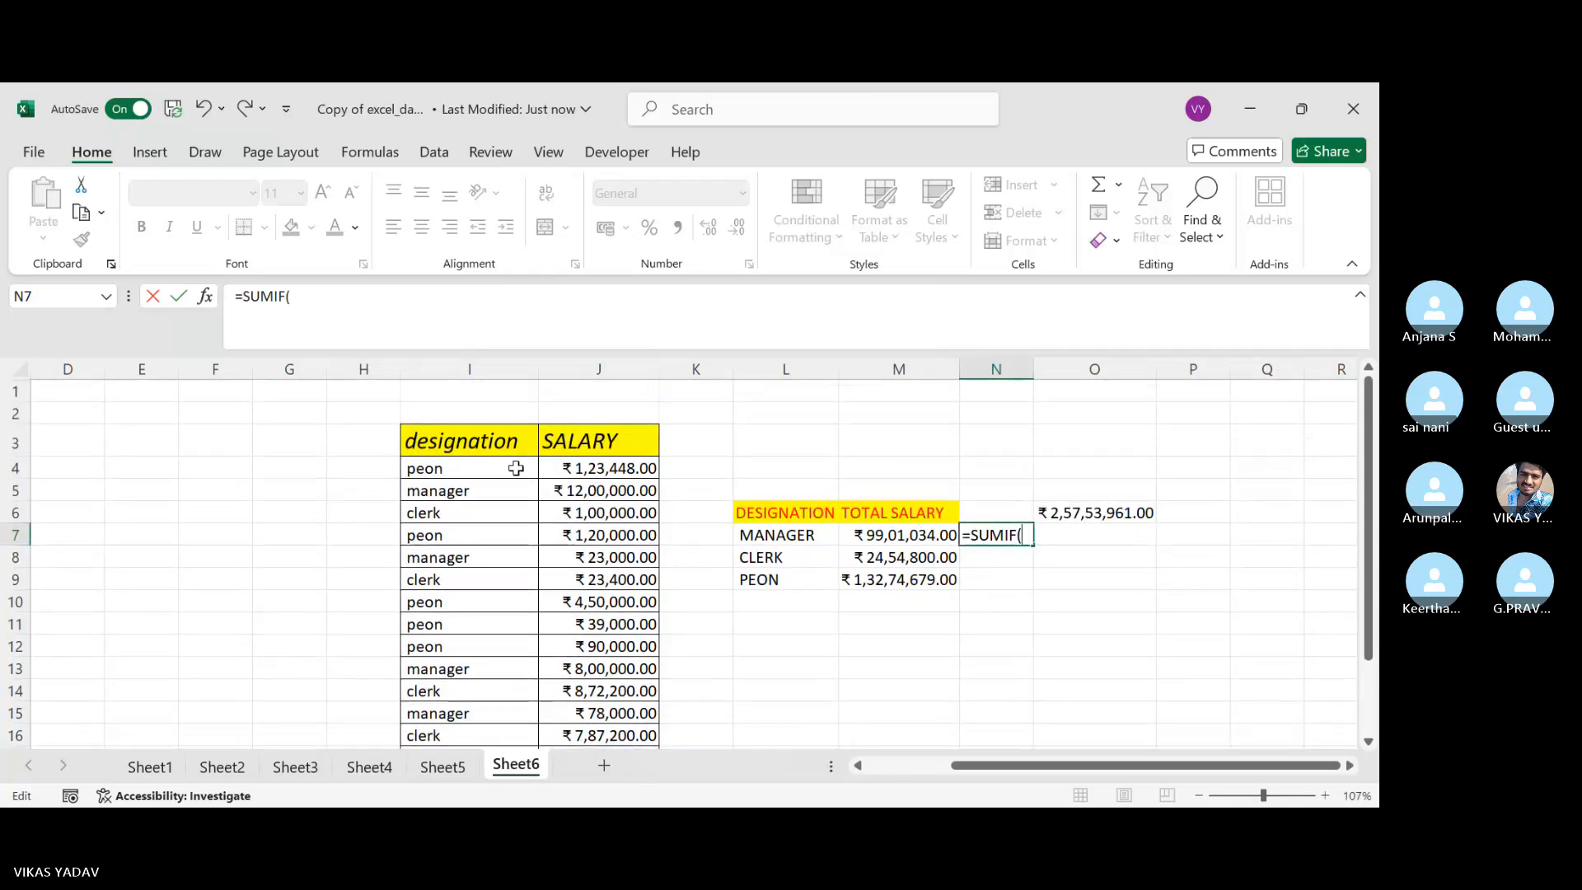
pyautogui.moveTo(569, 466); pyautogui.dragTo(569, 509)
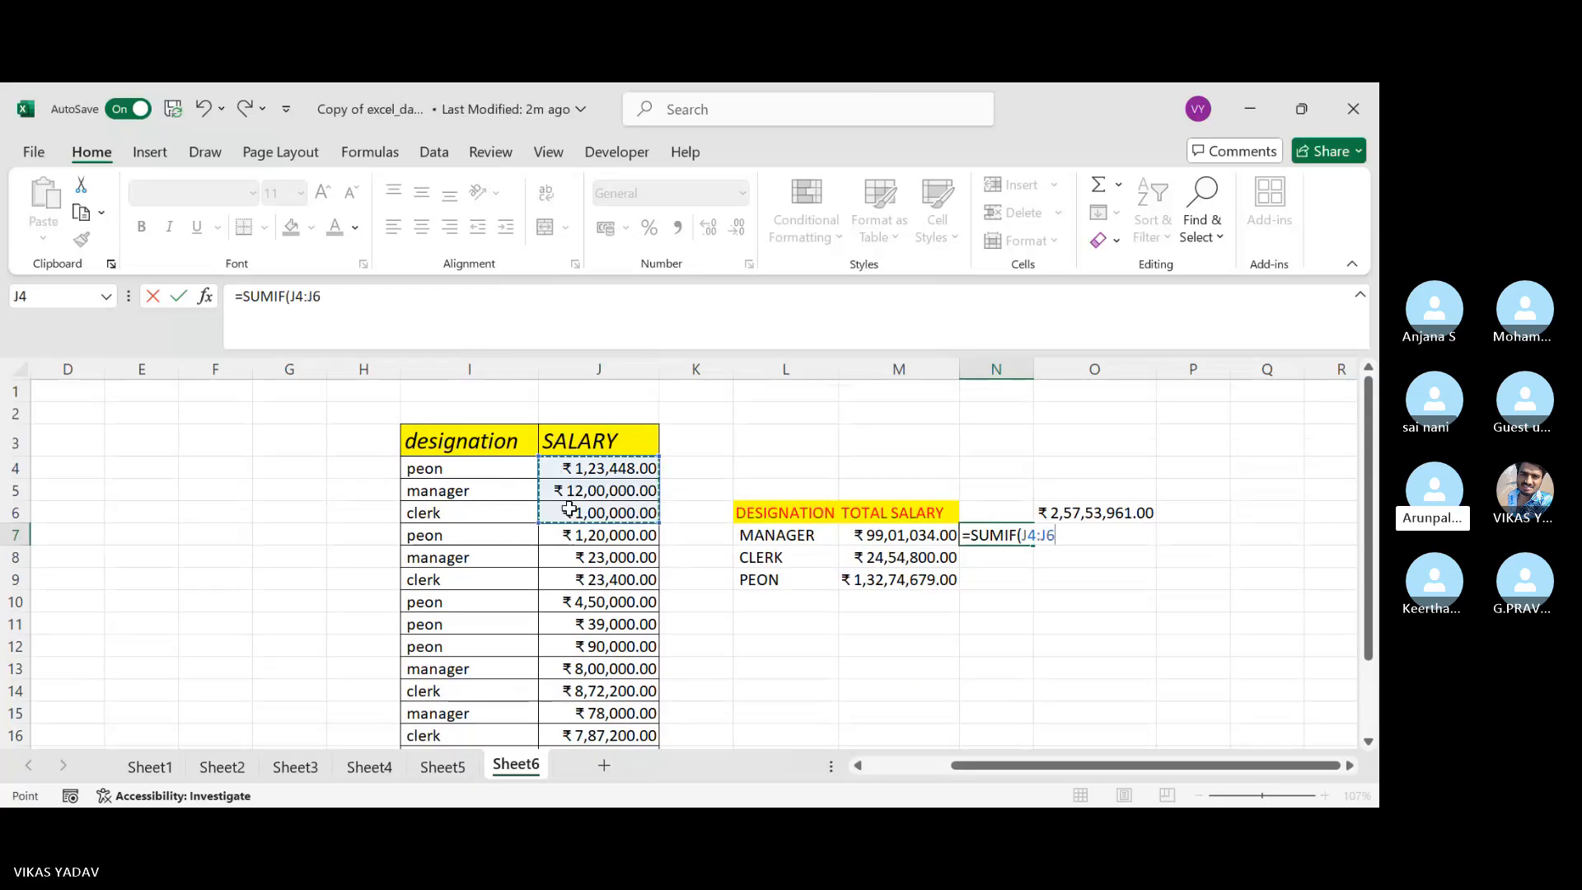
pyautogui.click(333, 491)
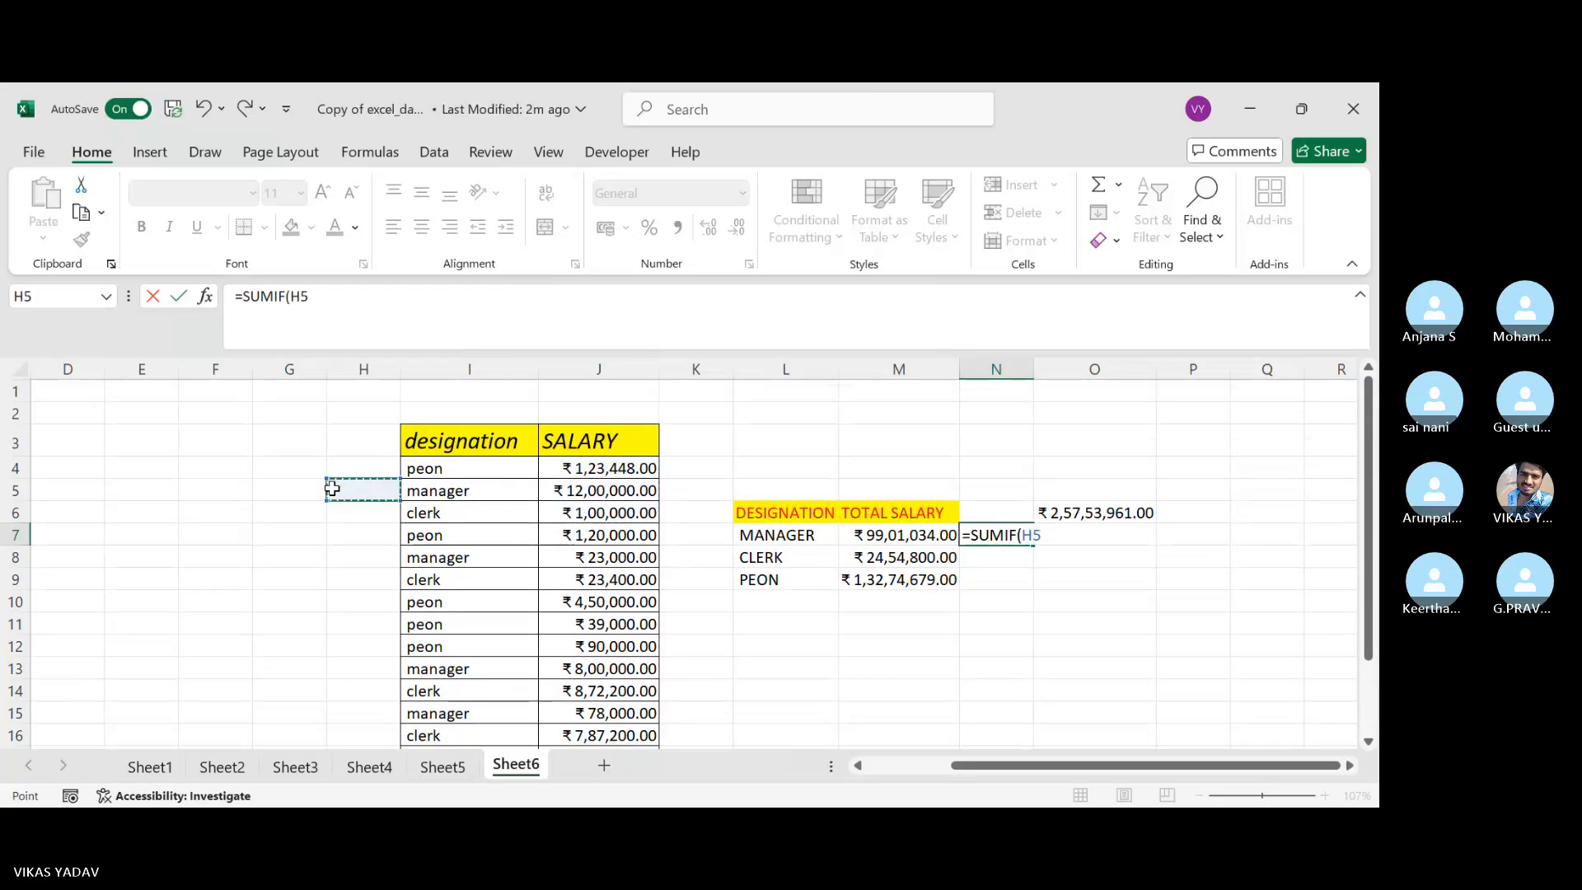
pyautogui.click(473, 463)
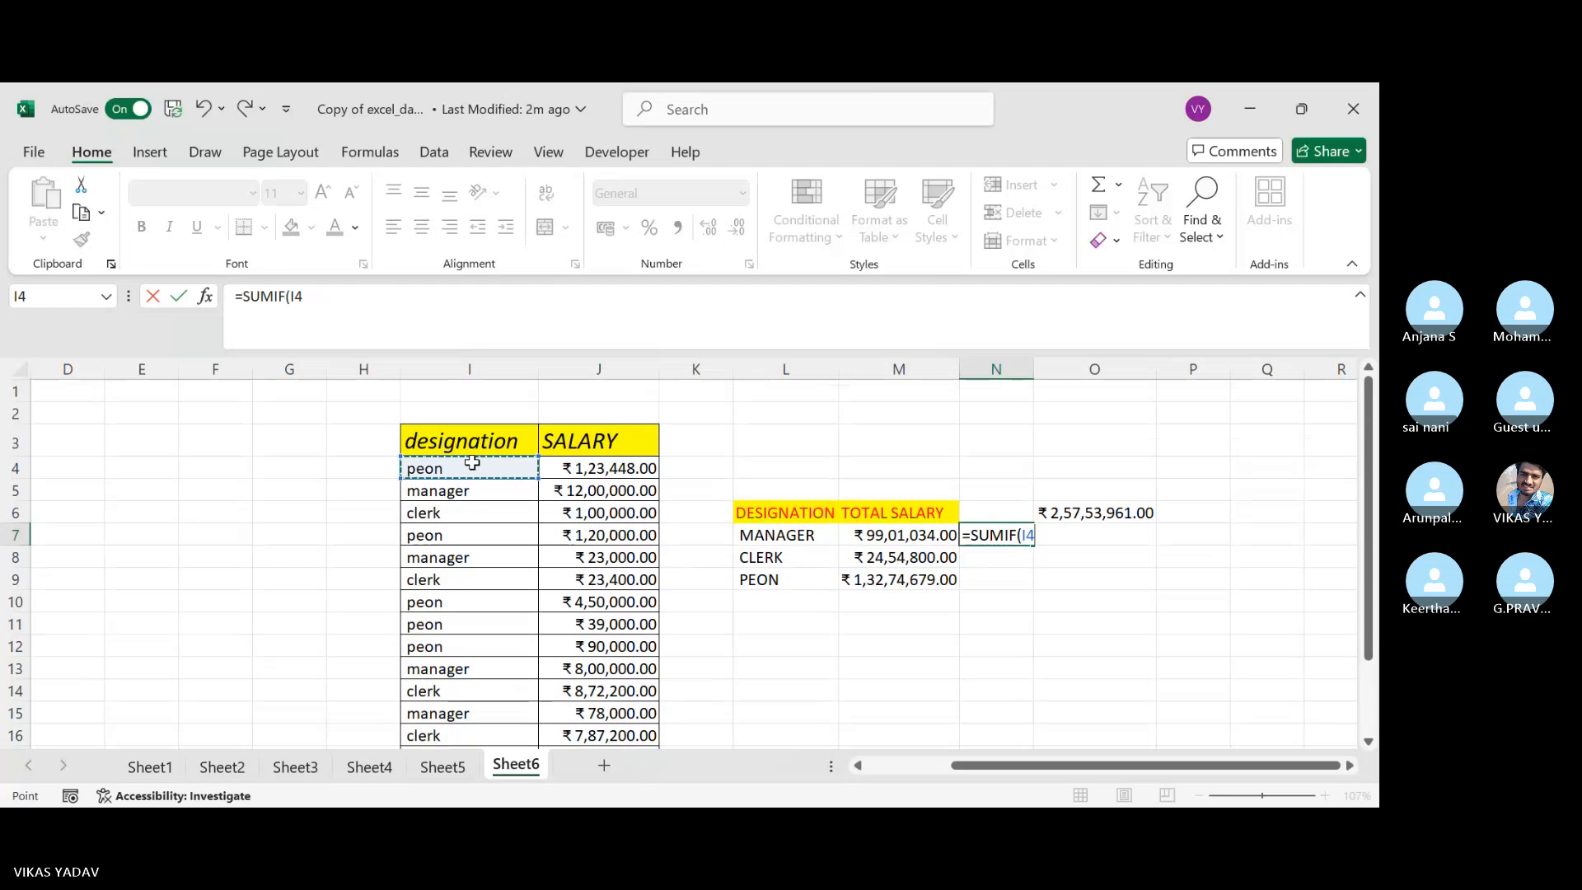
pyautogui.hotkey('ctrl', 'shift', 'Down')
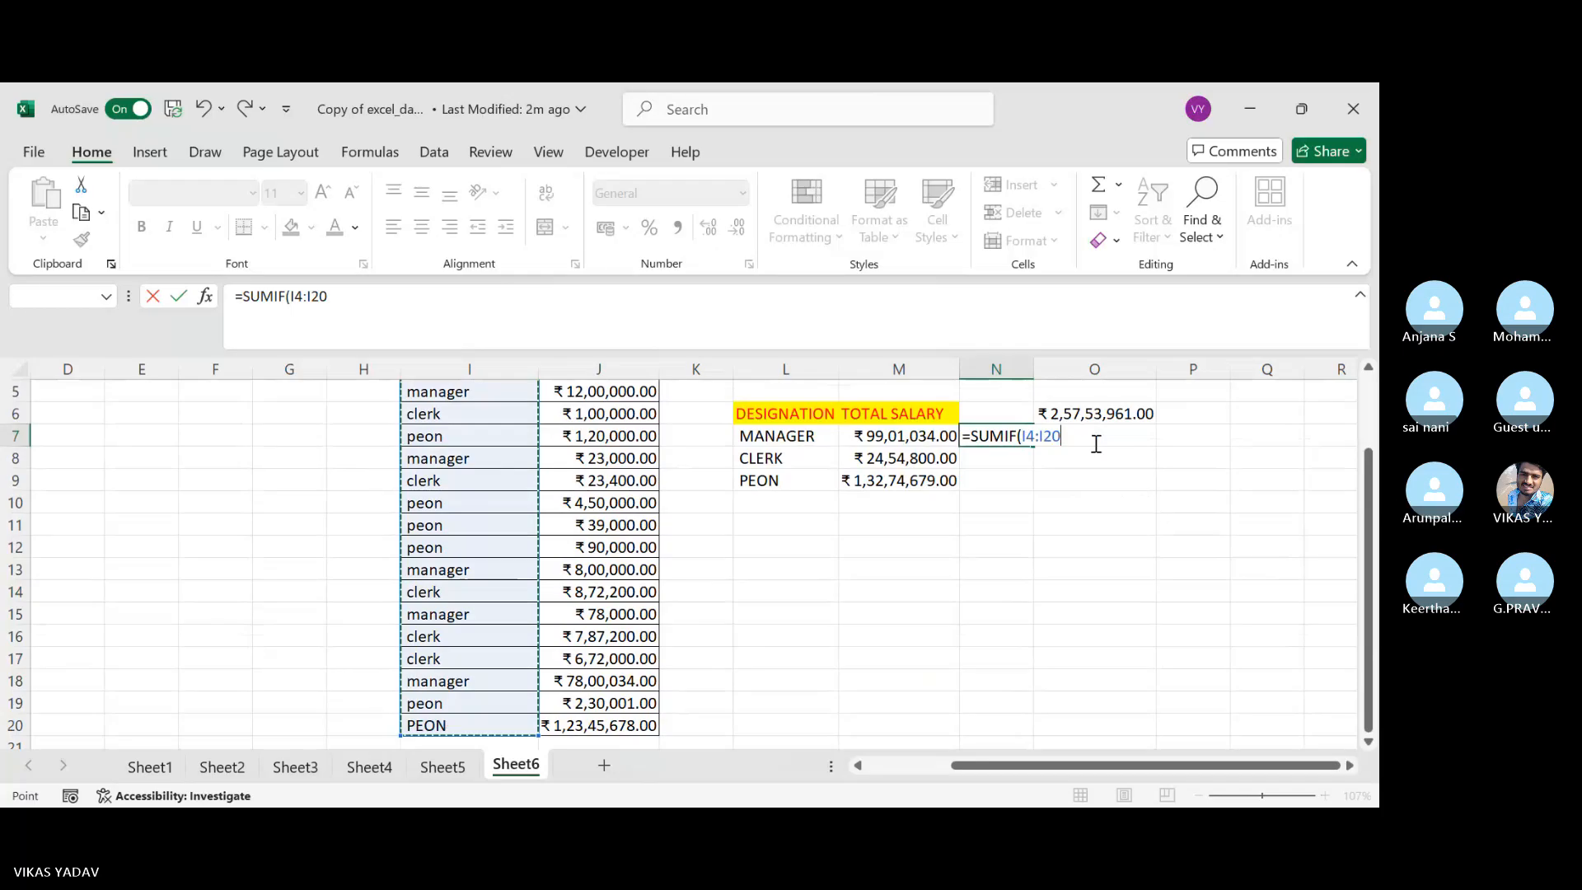
pyautogui.press('F4')
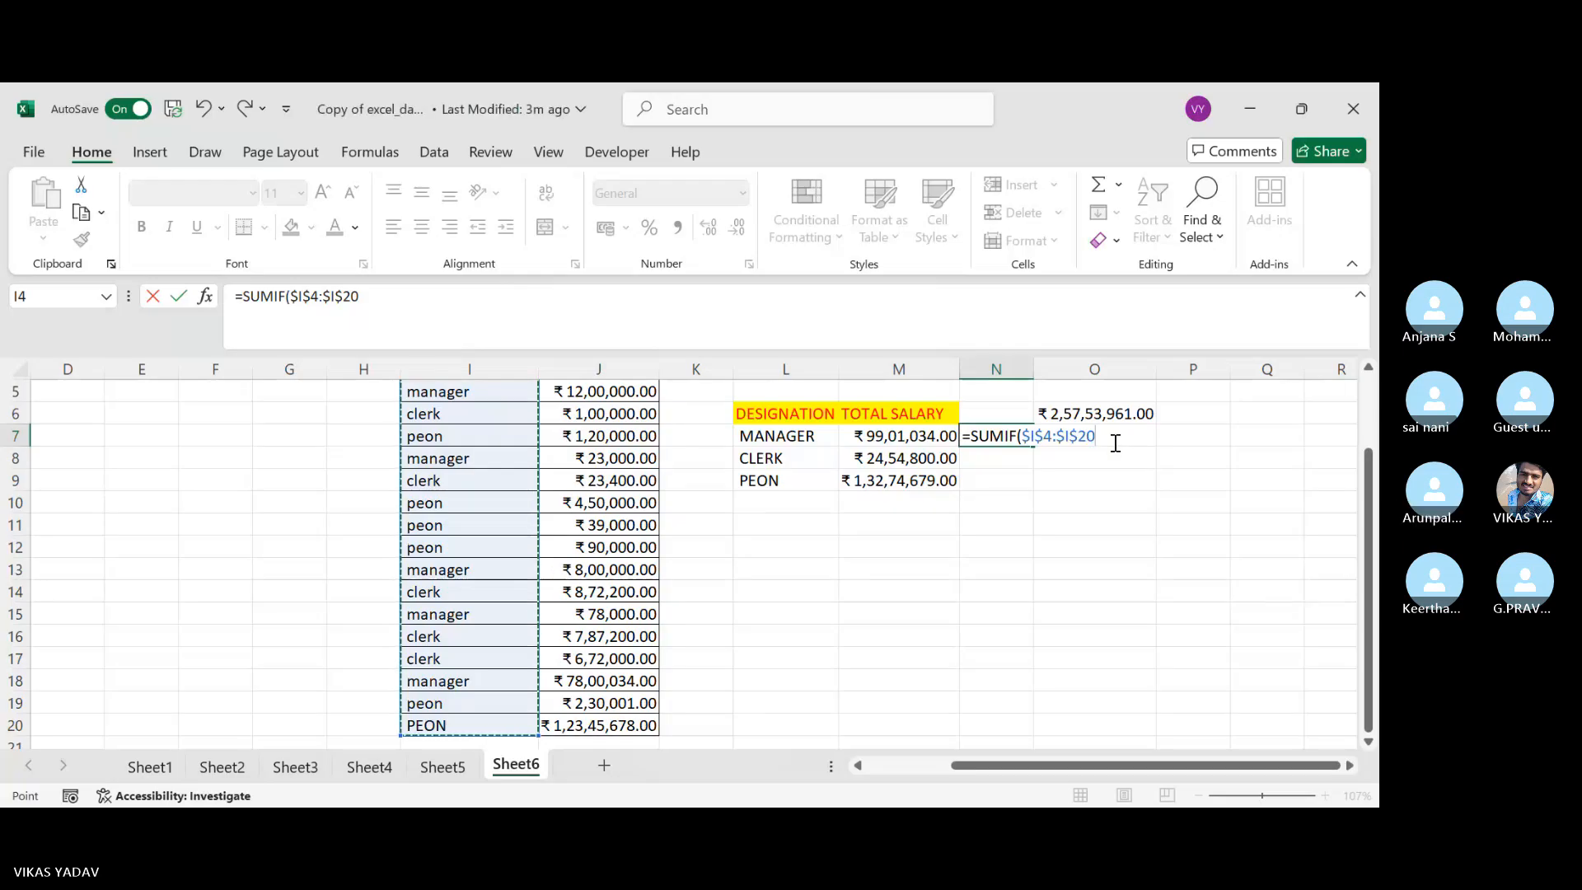
pyautogui.write(',')
# Add the manager cell L7 as the SUMIF criteria in N7, locking only its column as $L7.
pyautogui.scroll(1, 719, 531)
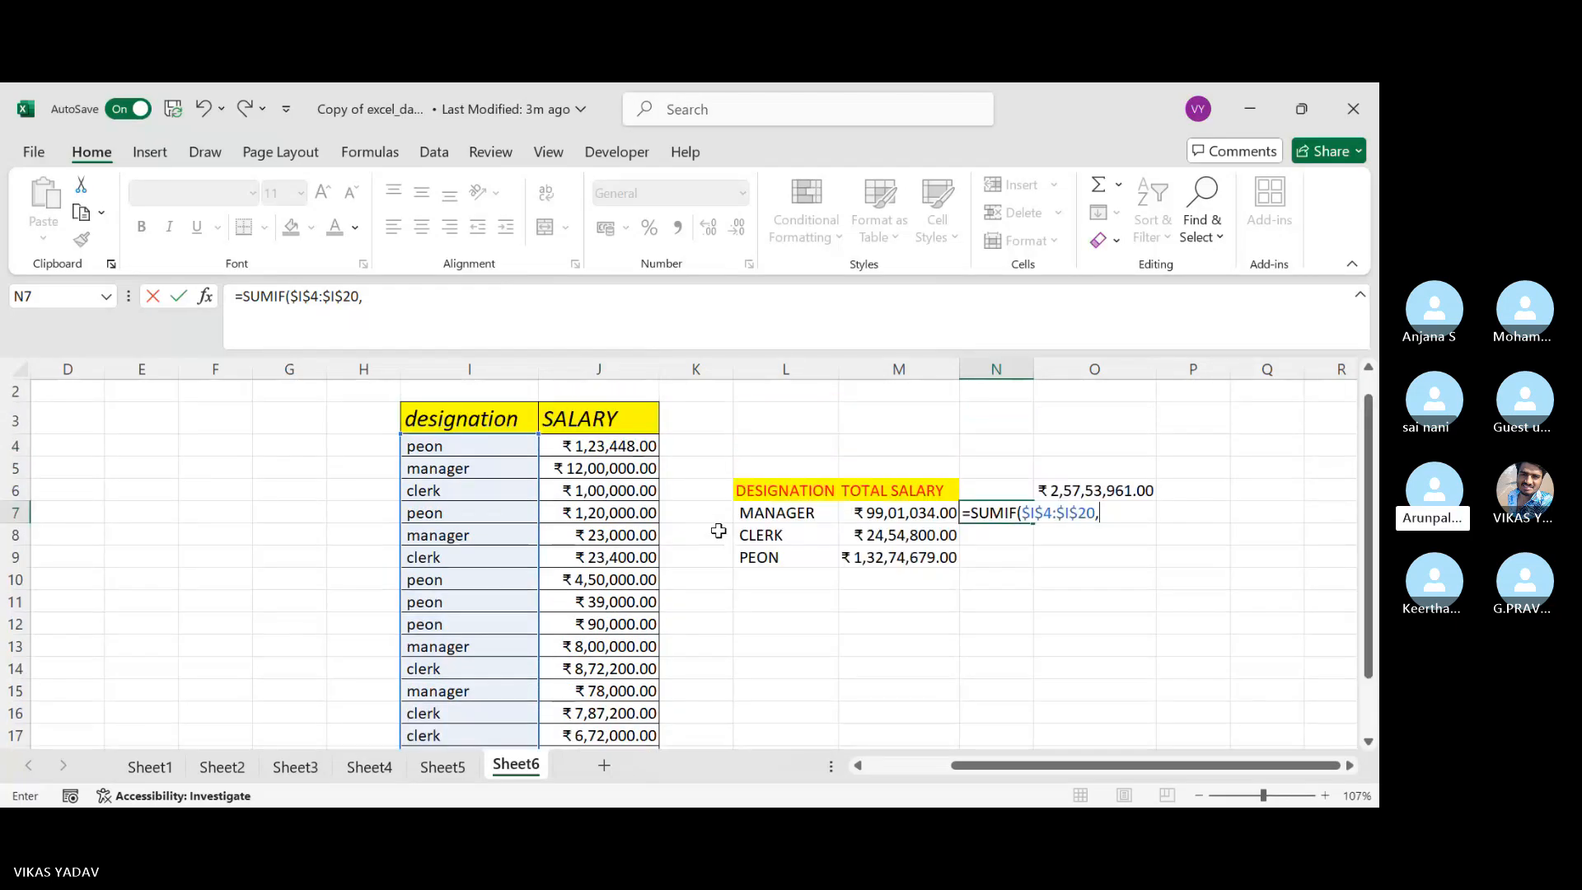
pyautogui.click(807, 513)
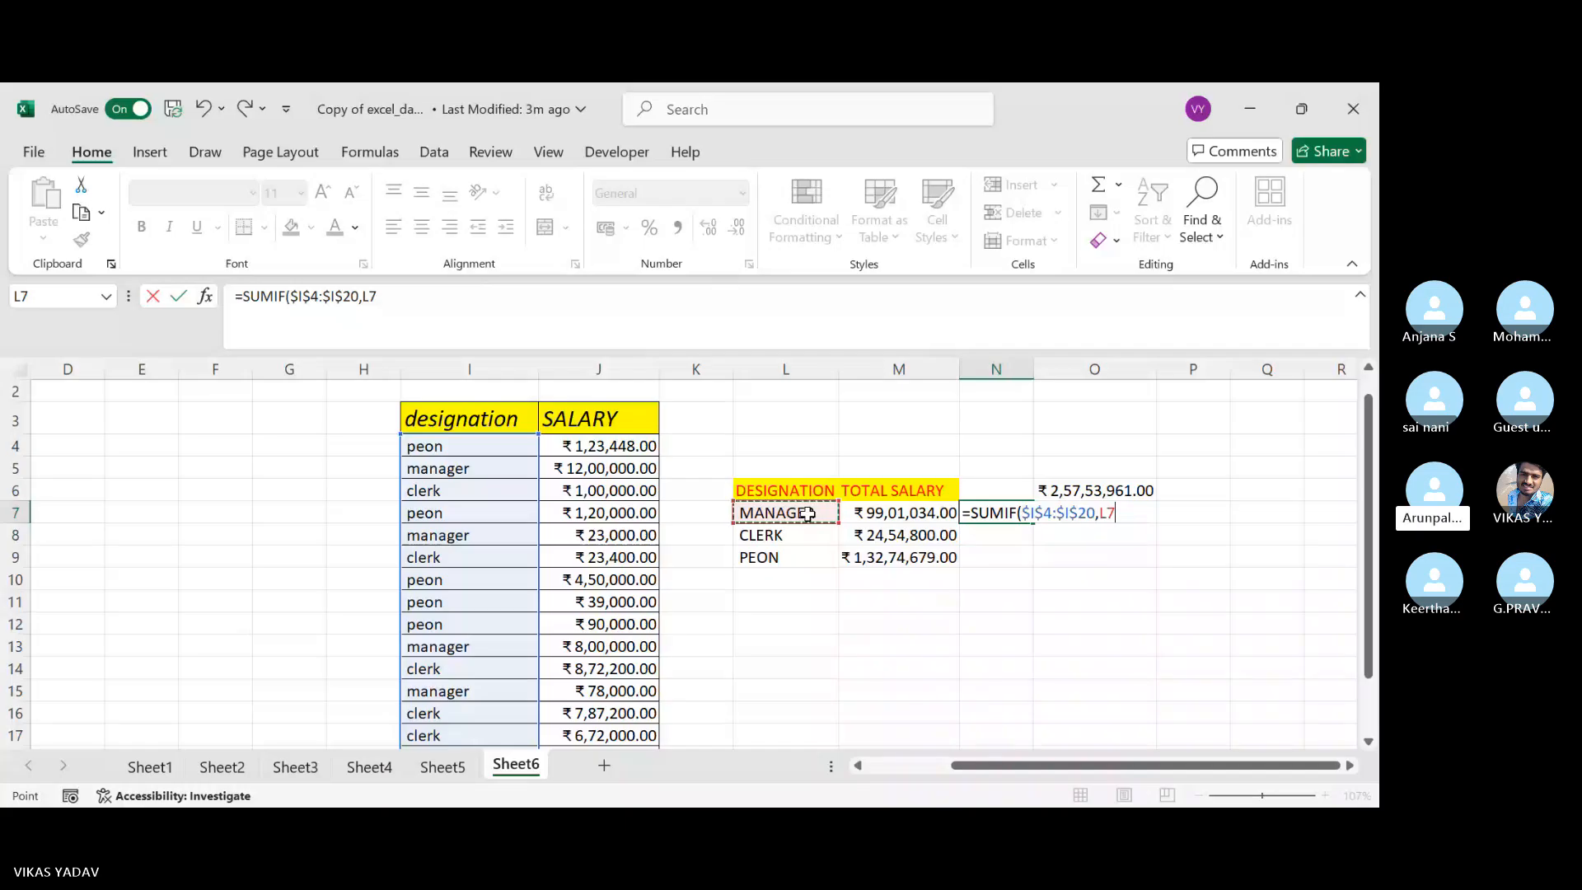
pyautogui.press('F4')
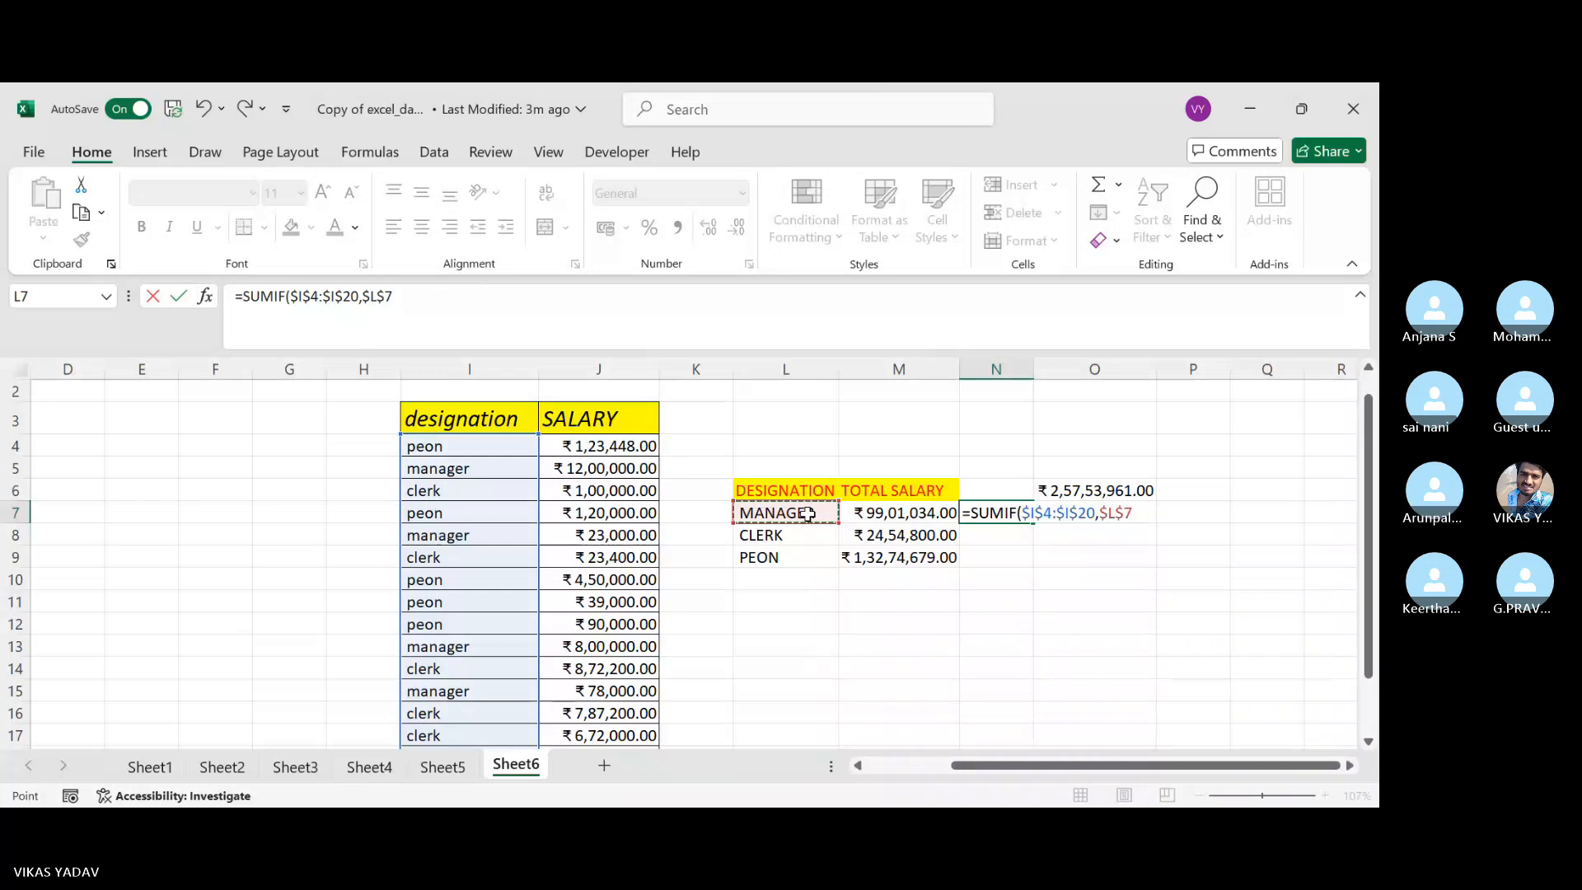
pyautogui.click(1126, 512)
pyautogui.press('BackSpace')
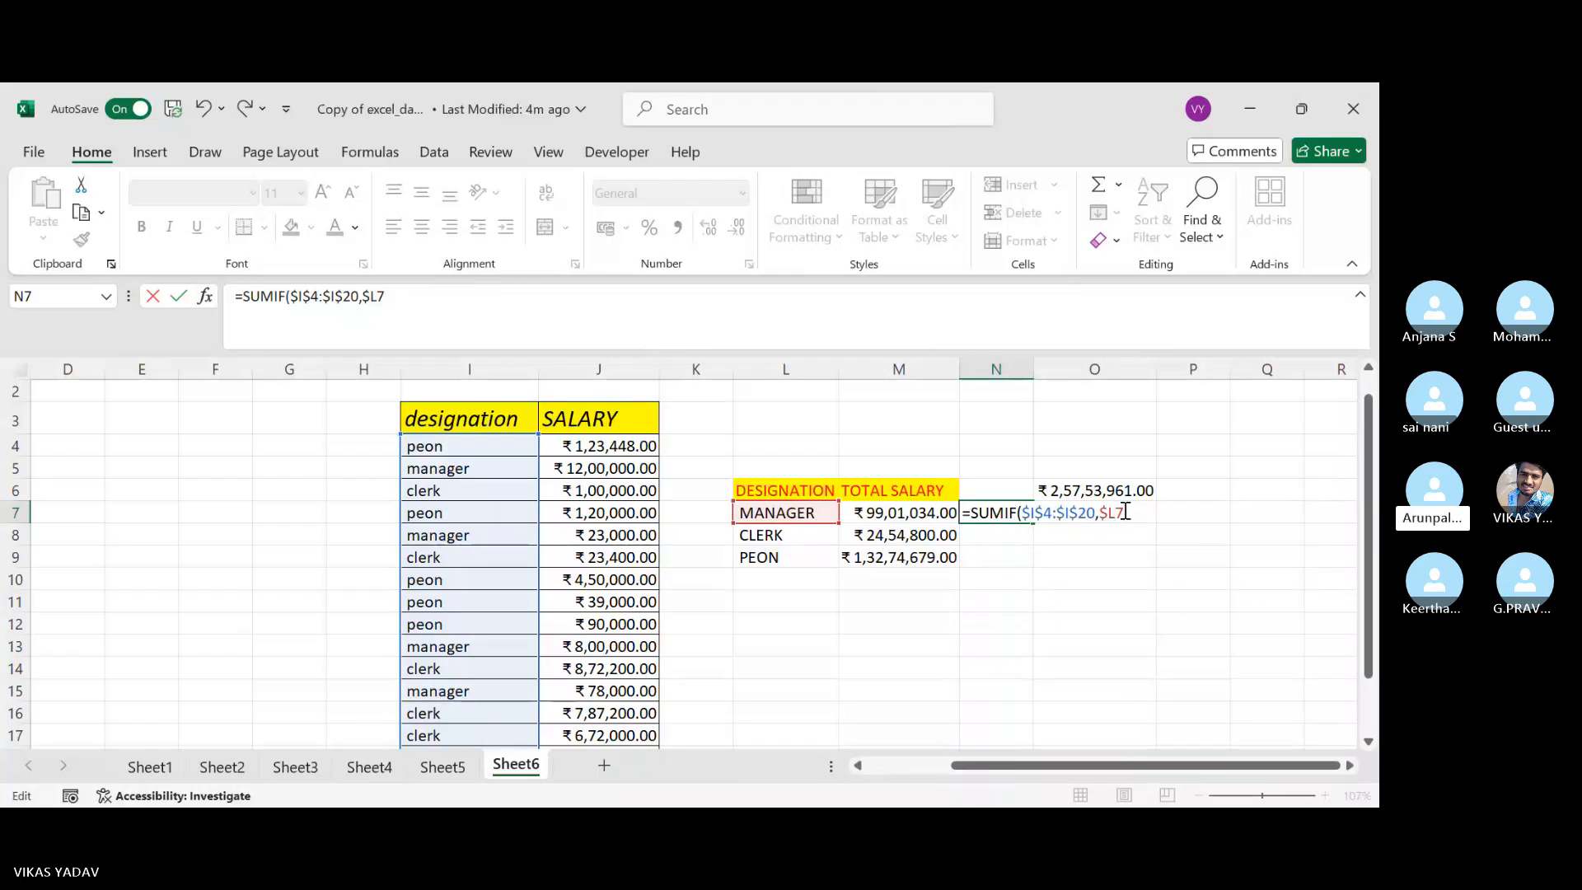
pyautogui.write(',')
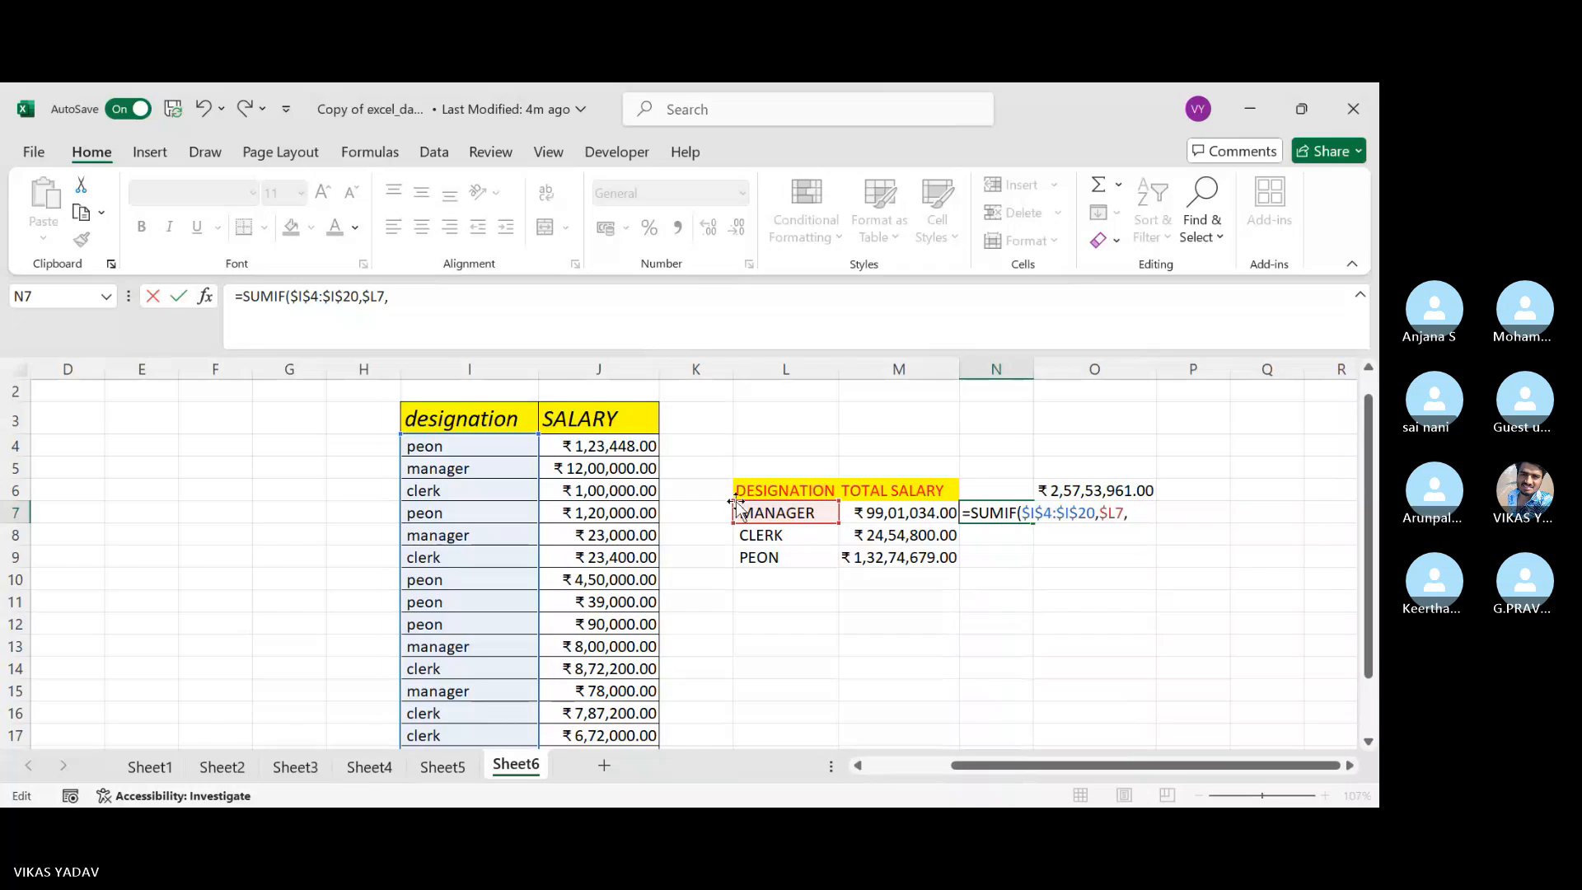
# Complete the SUMIF in N7 with the locked sum range $J$4:$J$20 and fill it down for the remaining designations.
pyautogui.click(607, 445)
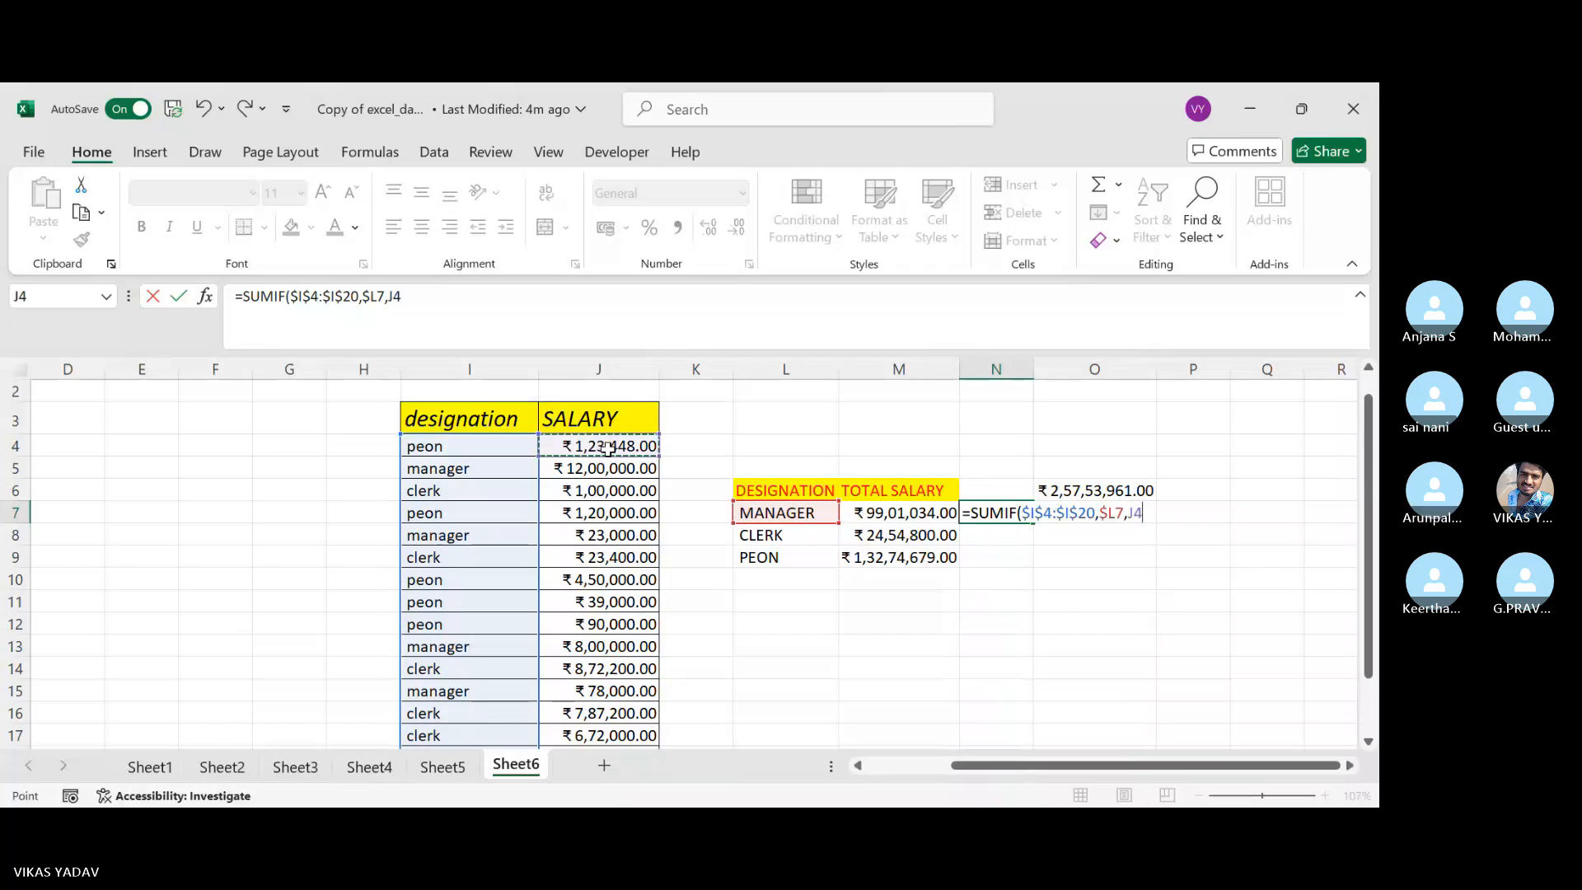
pyautogui.hotkey('ctrl', 'shift', 'Down')
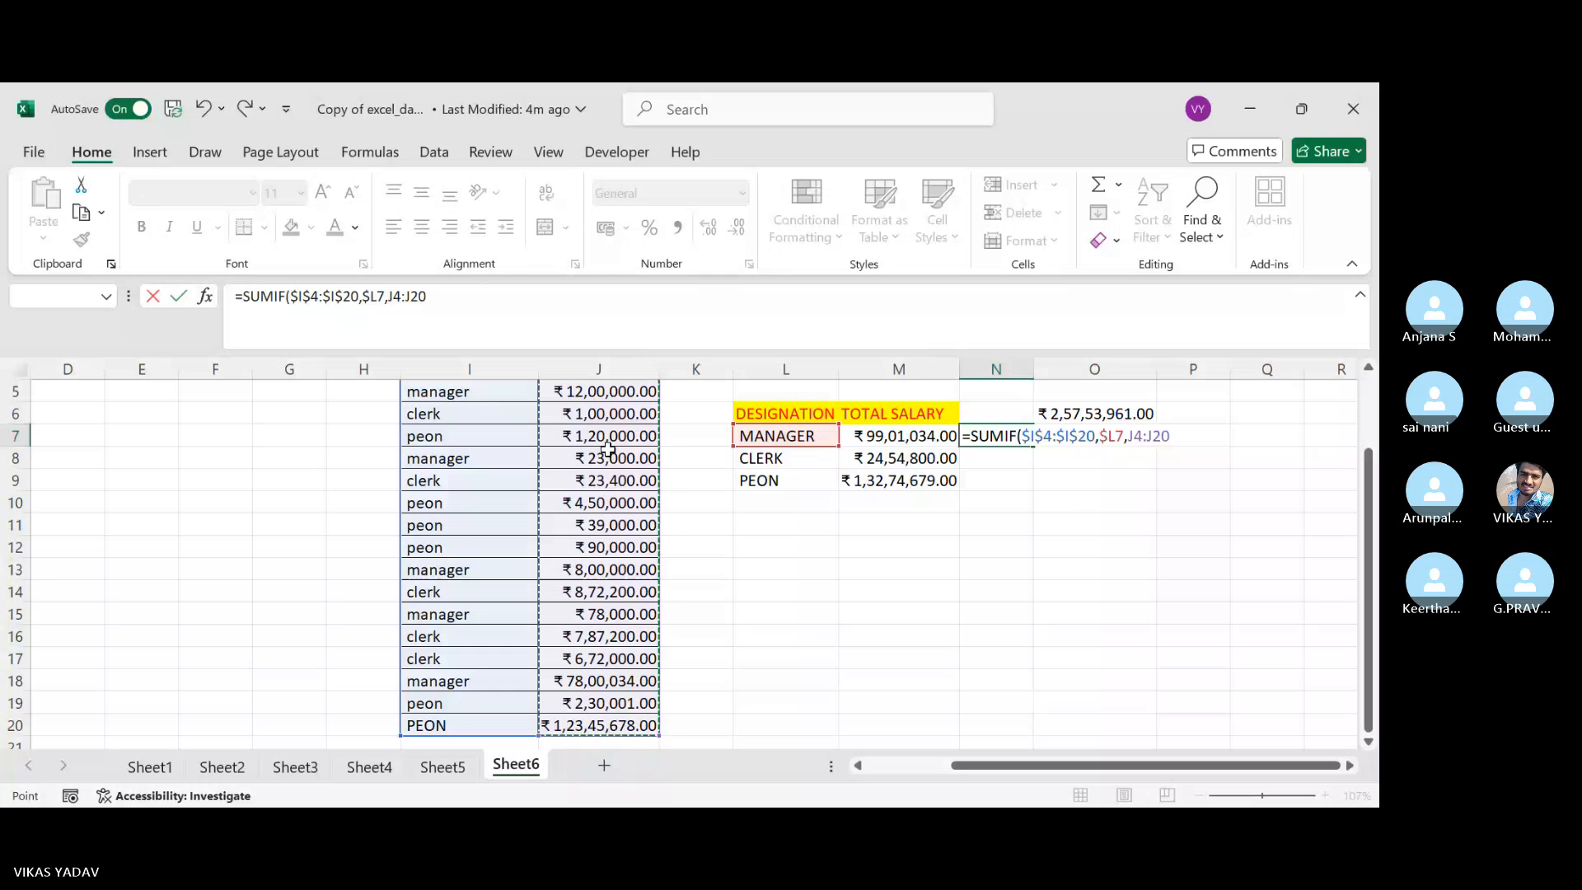
pyautogui.press('F4')
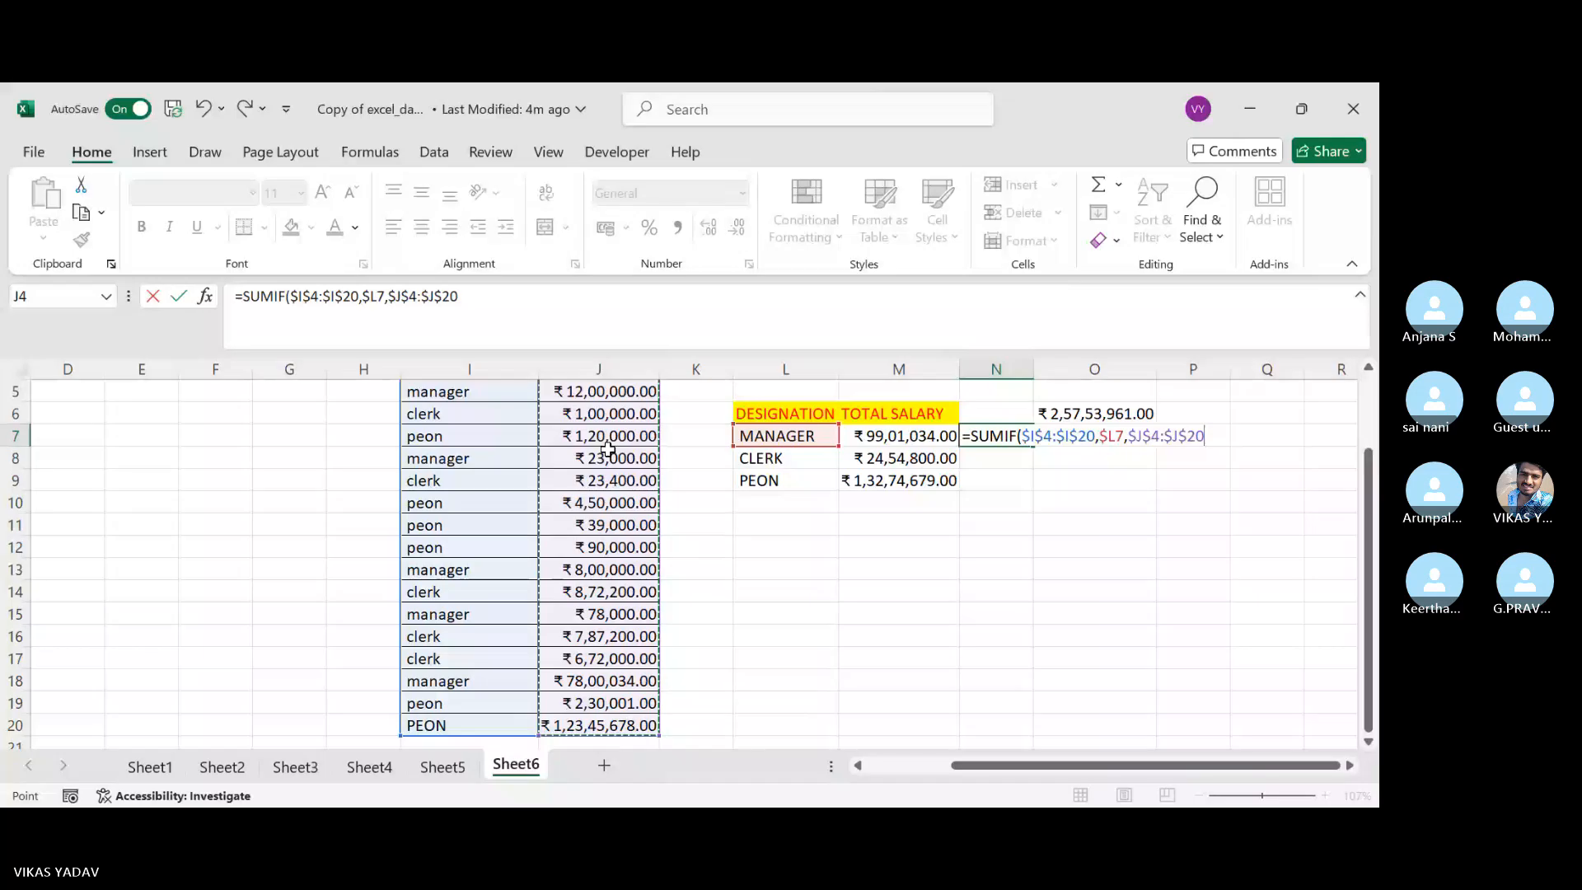
pyautogui.press('Tab')
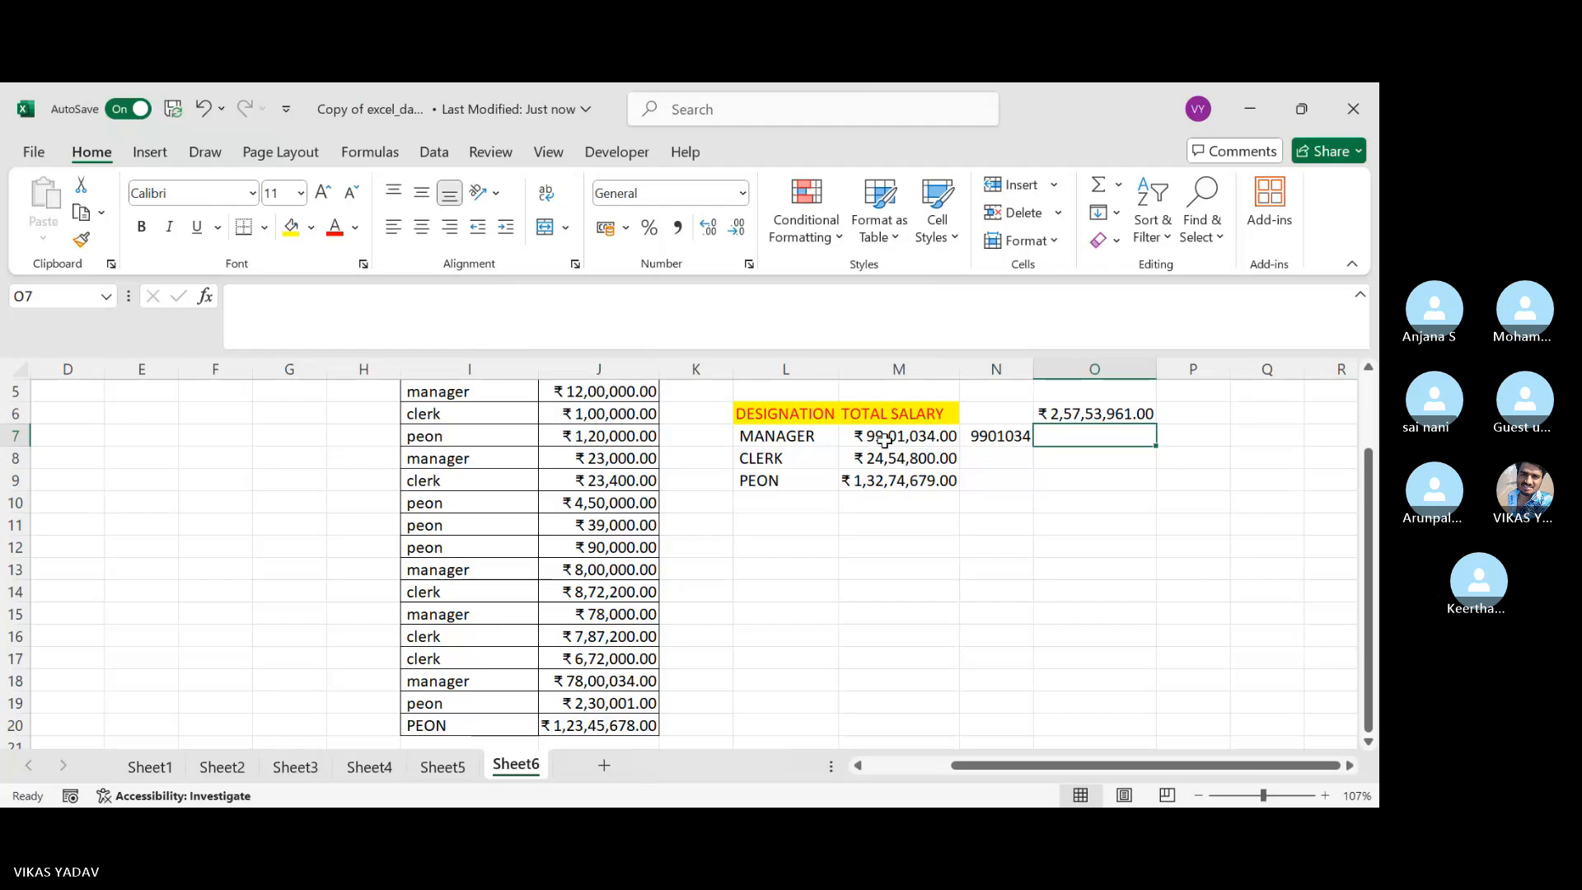
pyautogui.click(1015, 438)
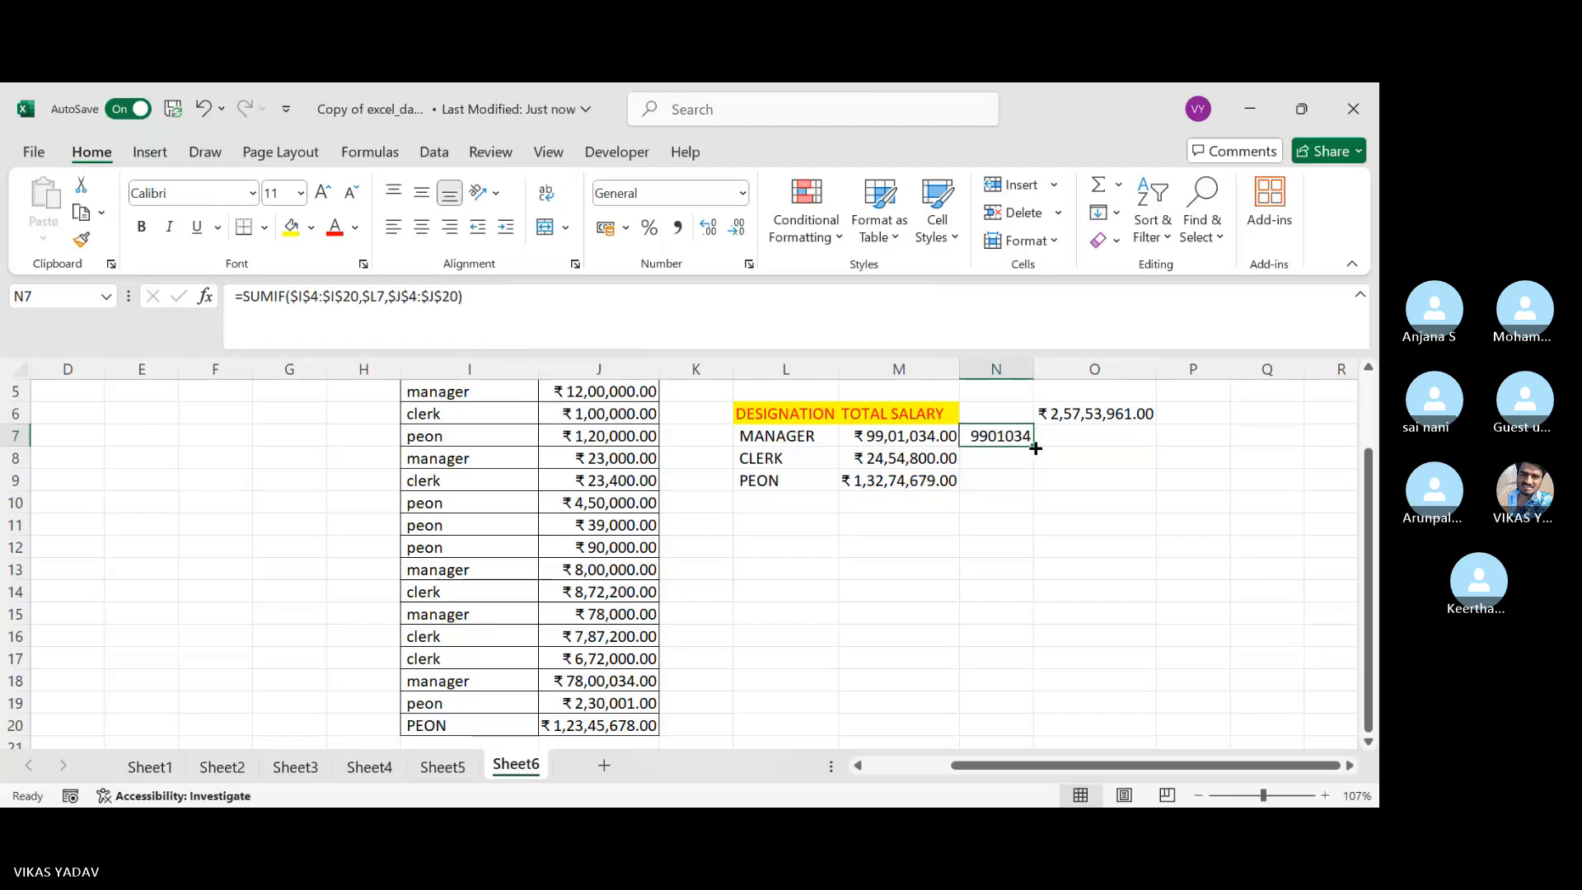
pyautogui.doubleClick(1035, 446)
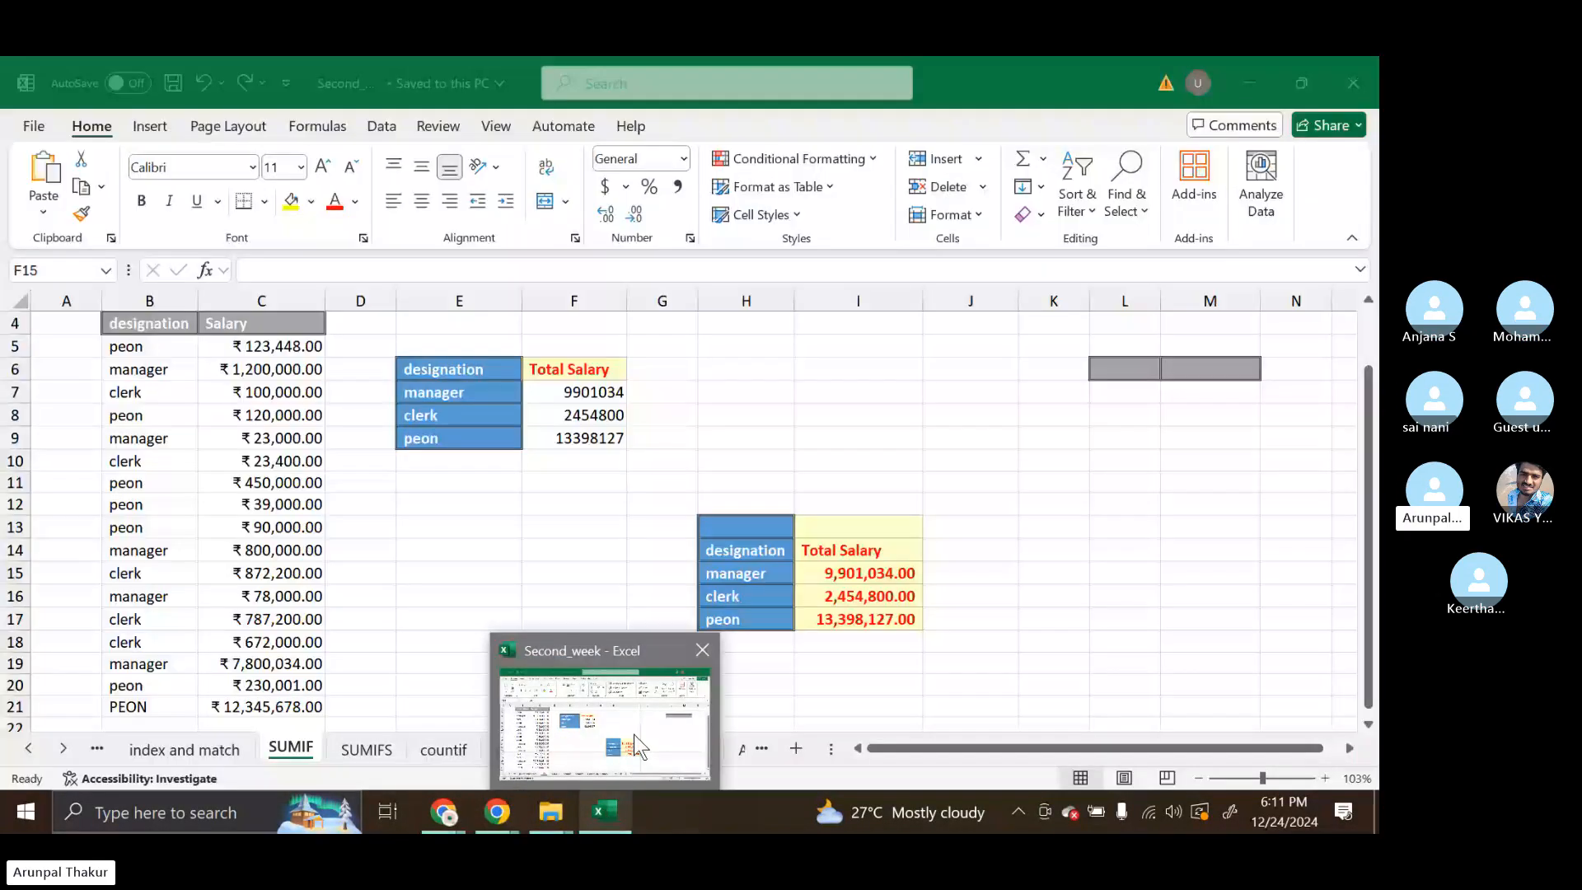
# Switch to the Second_week workbook and open the transaction type, debit/credit and amount table on the SUMIFS sheet.
pyautogui.click(635, 734)
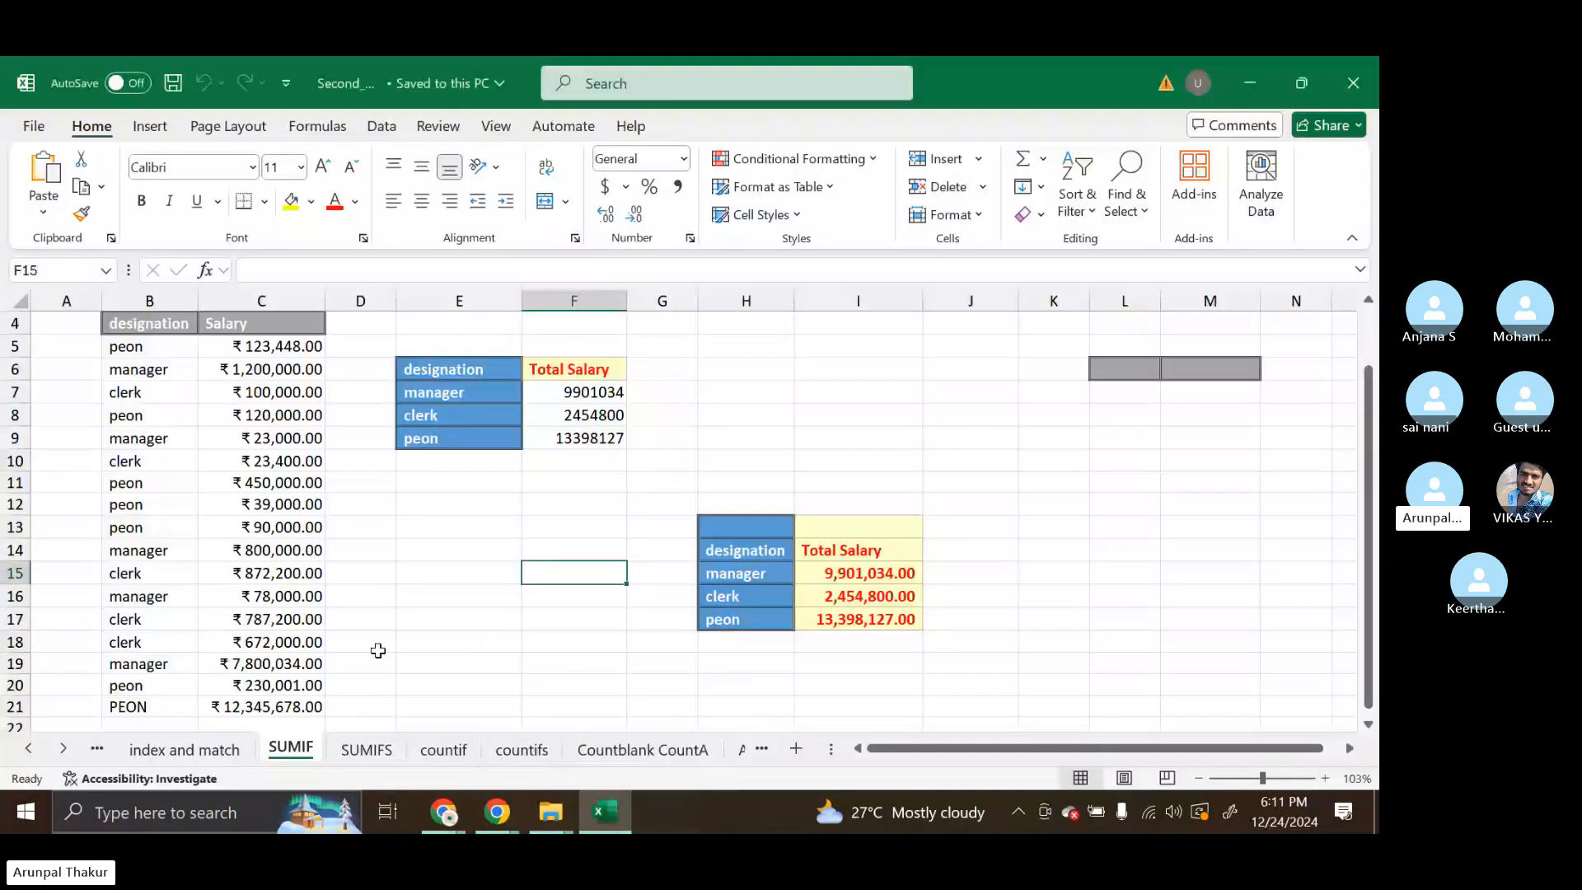
pyautogui.click(363, 750)
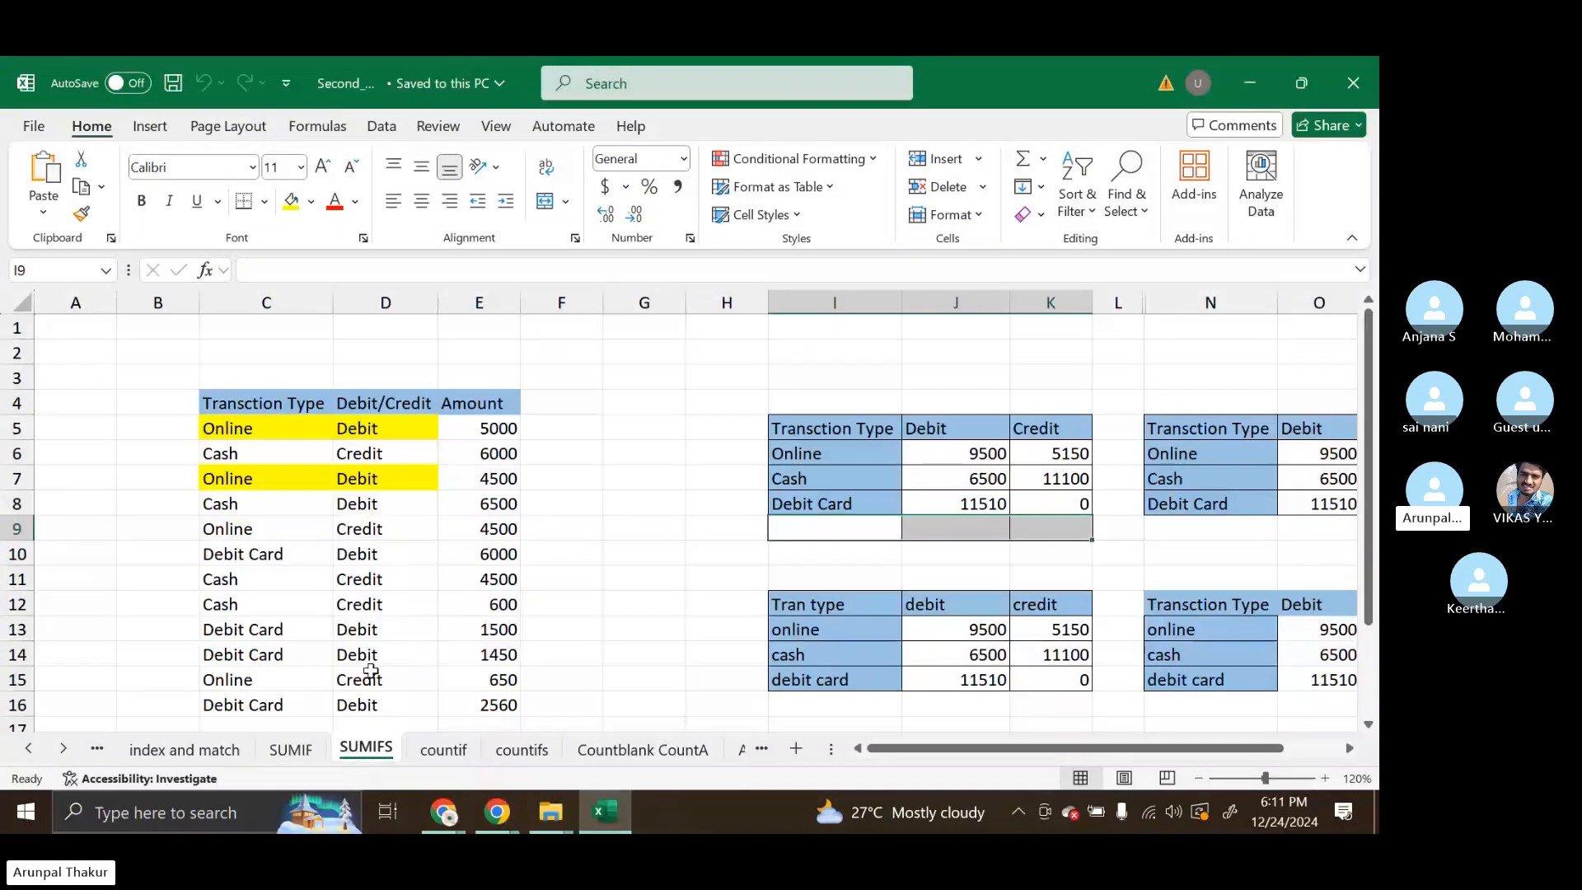
pyautogui.scroll(-1, 381, 625)
pyautogui.click(218, 386)
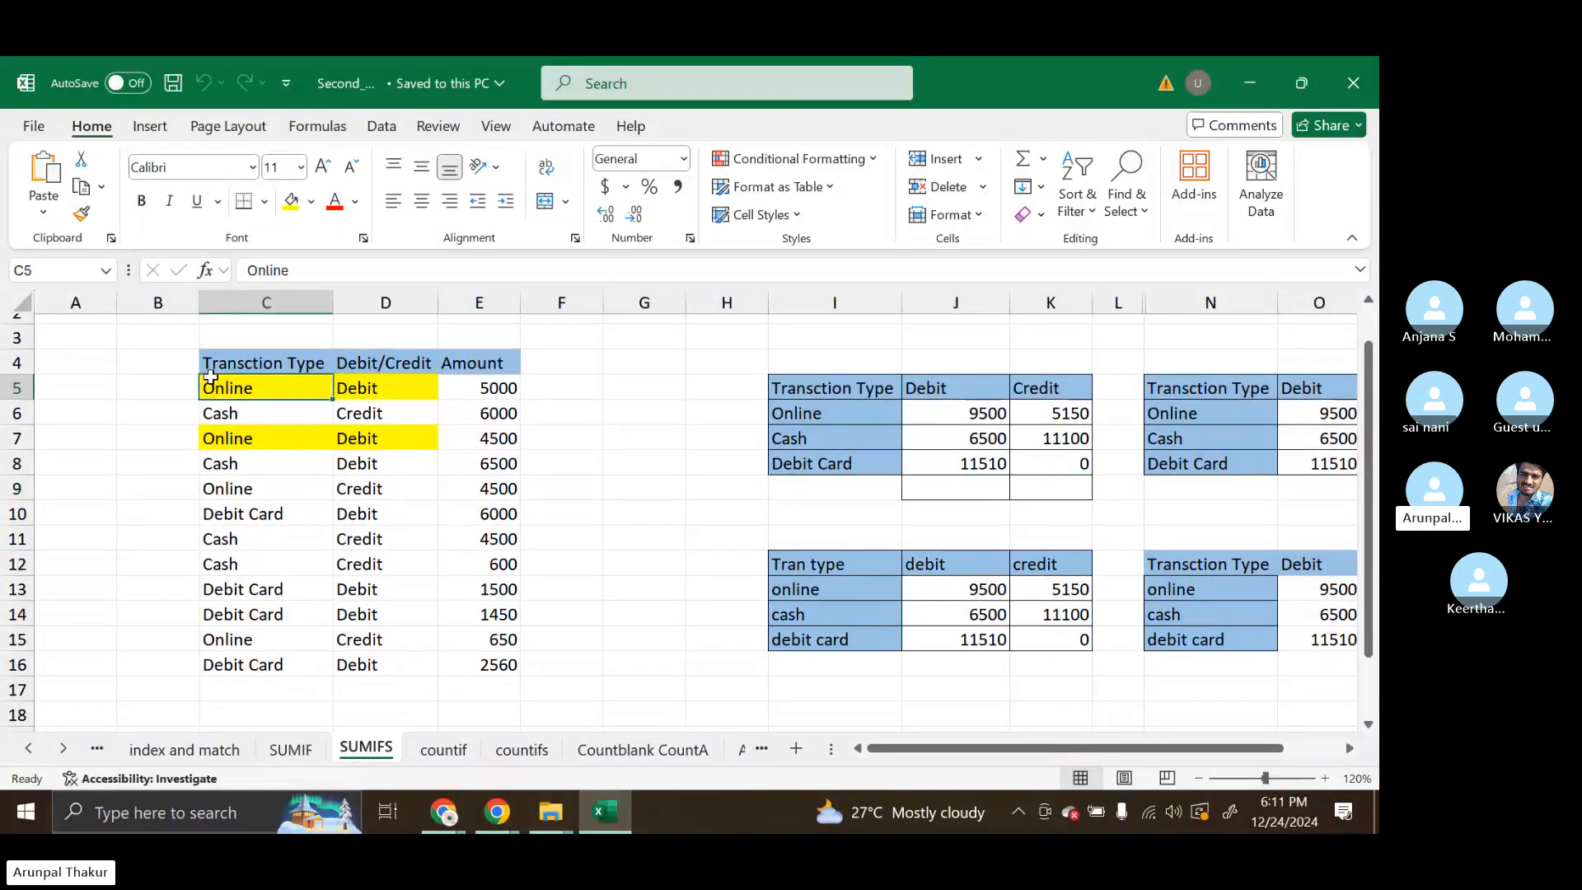
pyautogui.click(210, 363)
pyautogui.moveTo(162, 356); pyautogui.dragTo(580, 714)
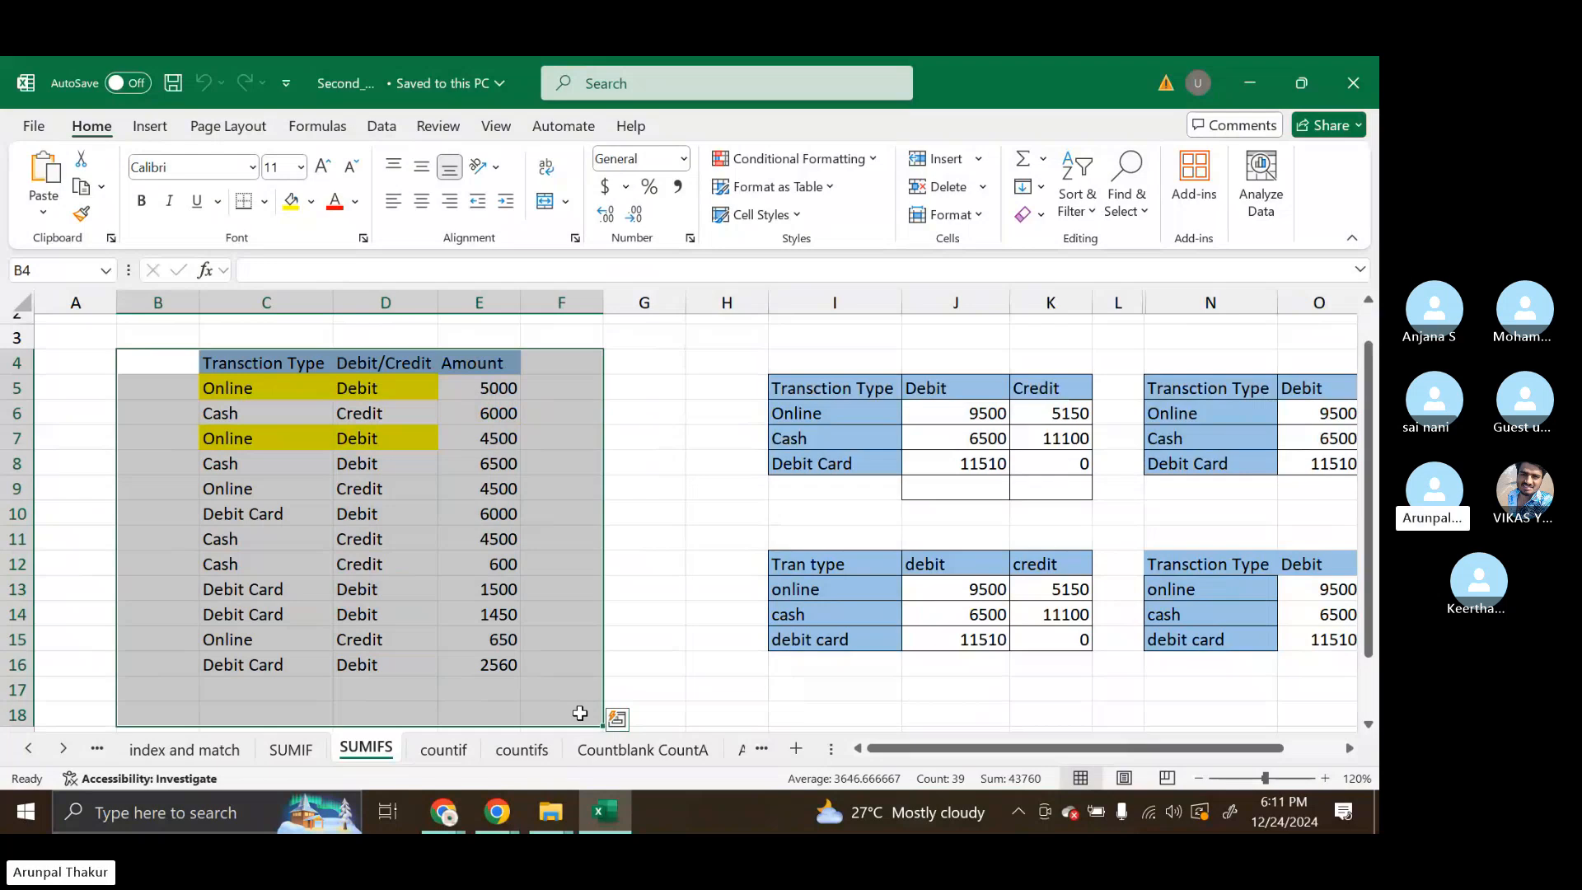
pyautogui.click(668, 587)
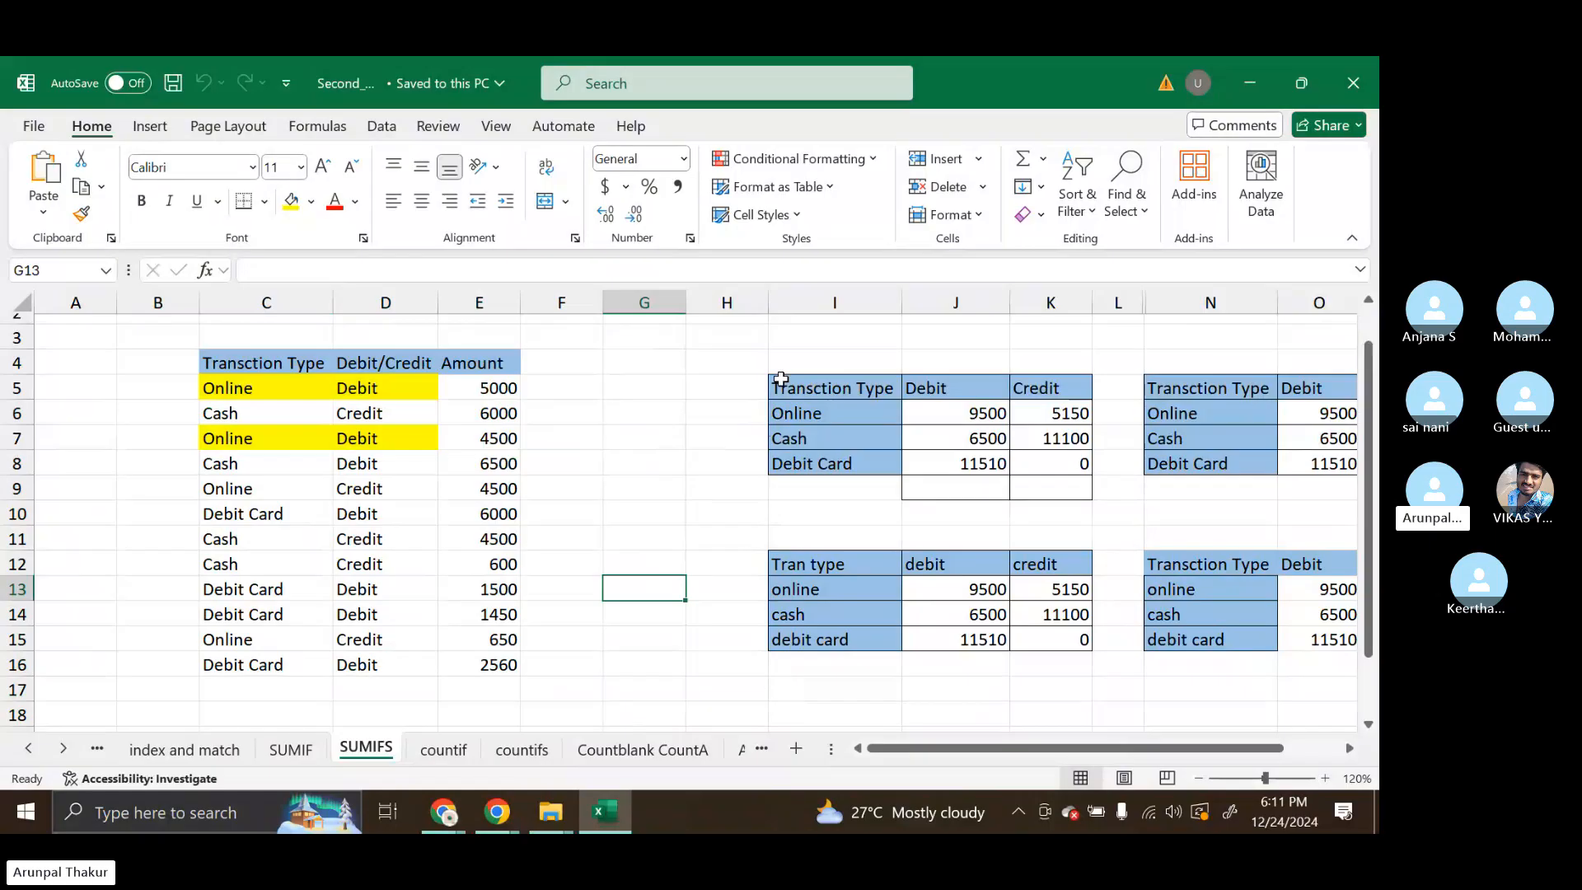
# Clear the debit and credit totals in J6:K8 of the first transaction summary table.
pyautogui.moveTo(956, 412); pyautogui.dragTo(1032, 456)
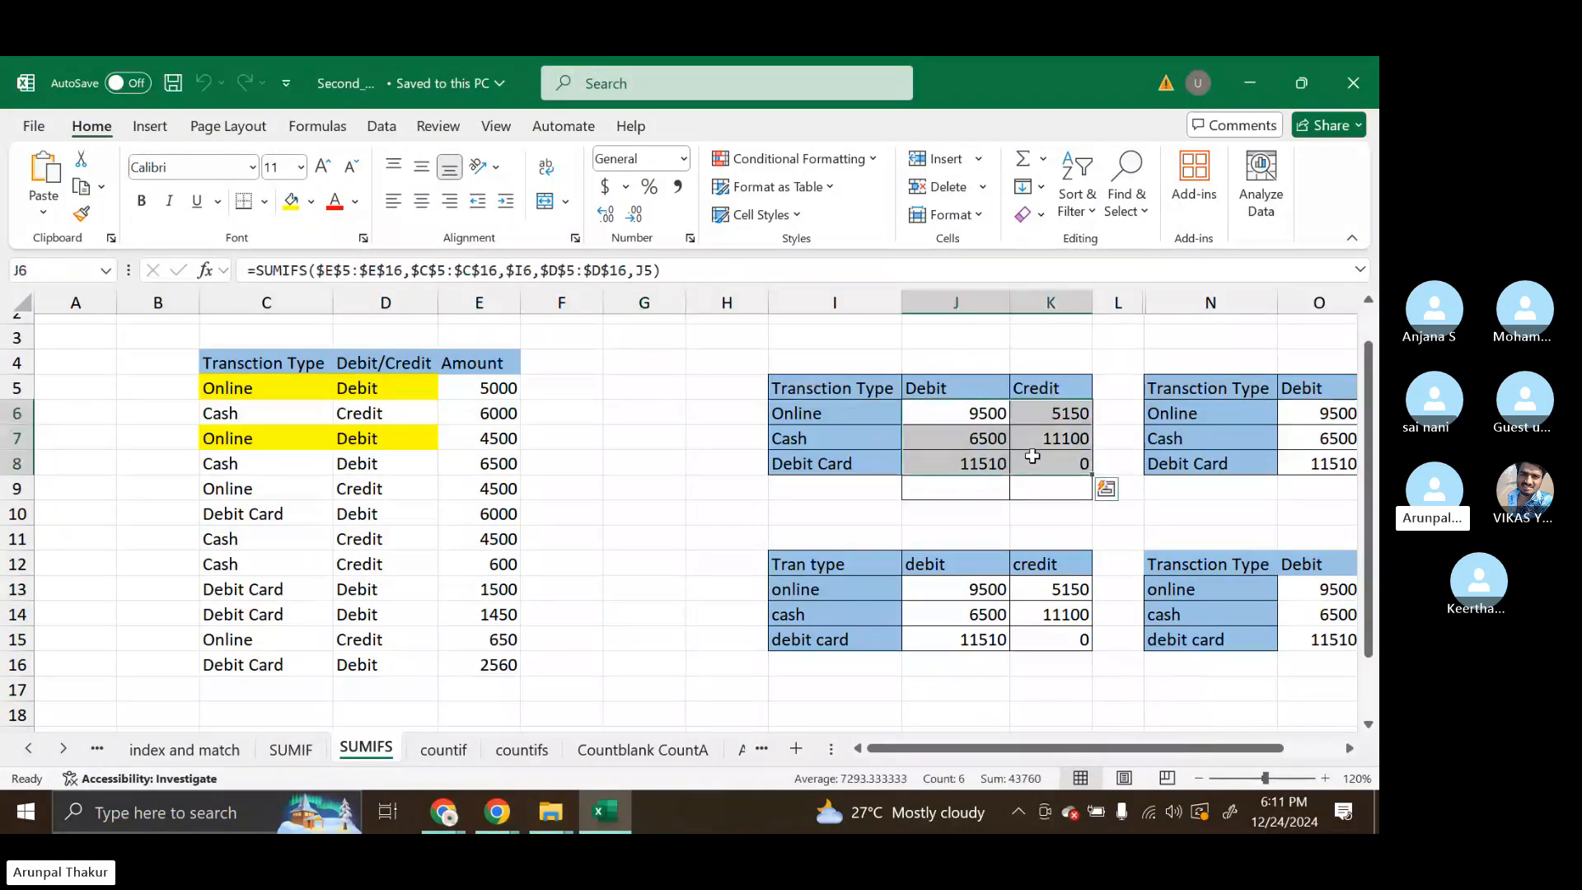
pyautogui.press('Delete')
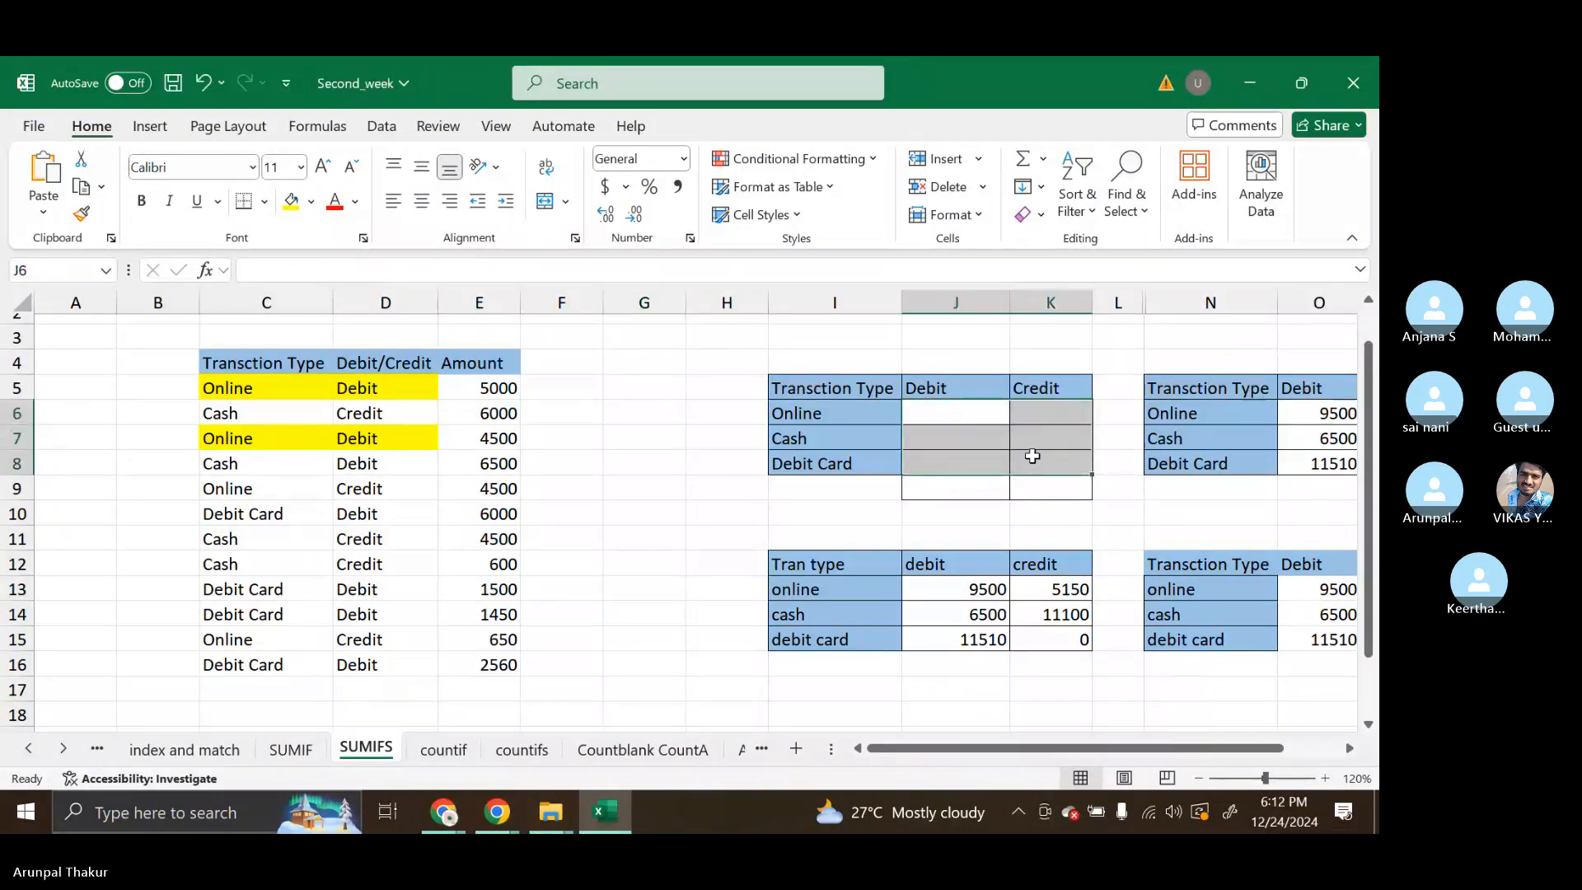
pyautogui.click(1047, 504)
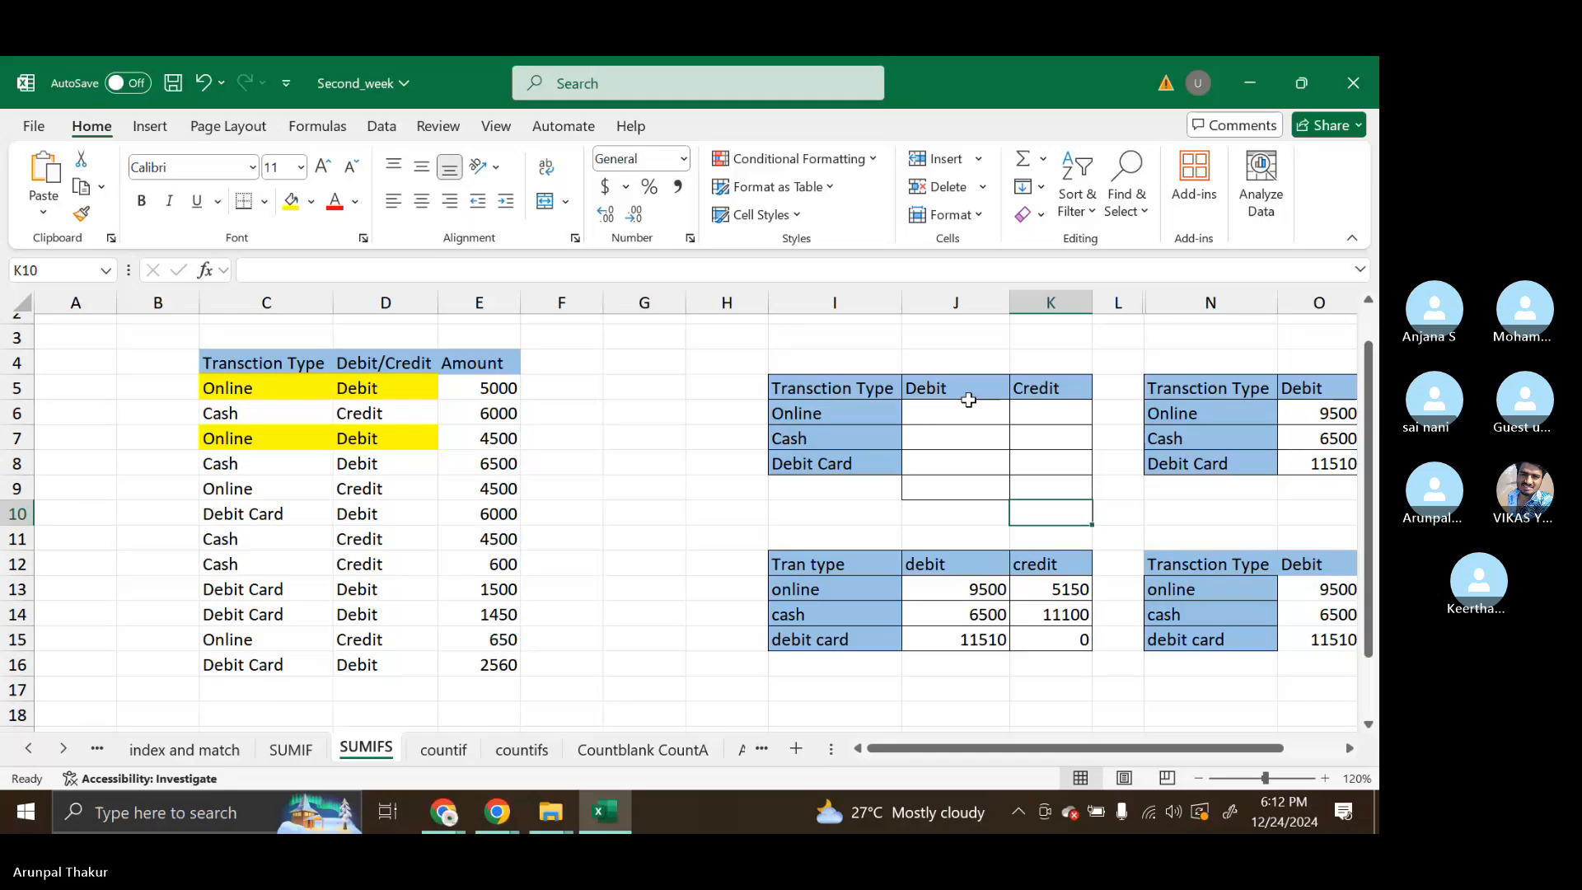
pyautogui.moveTo(759, 343); pyautogui.dragTo(1090, 489)
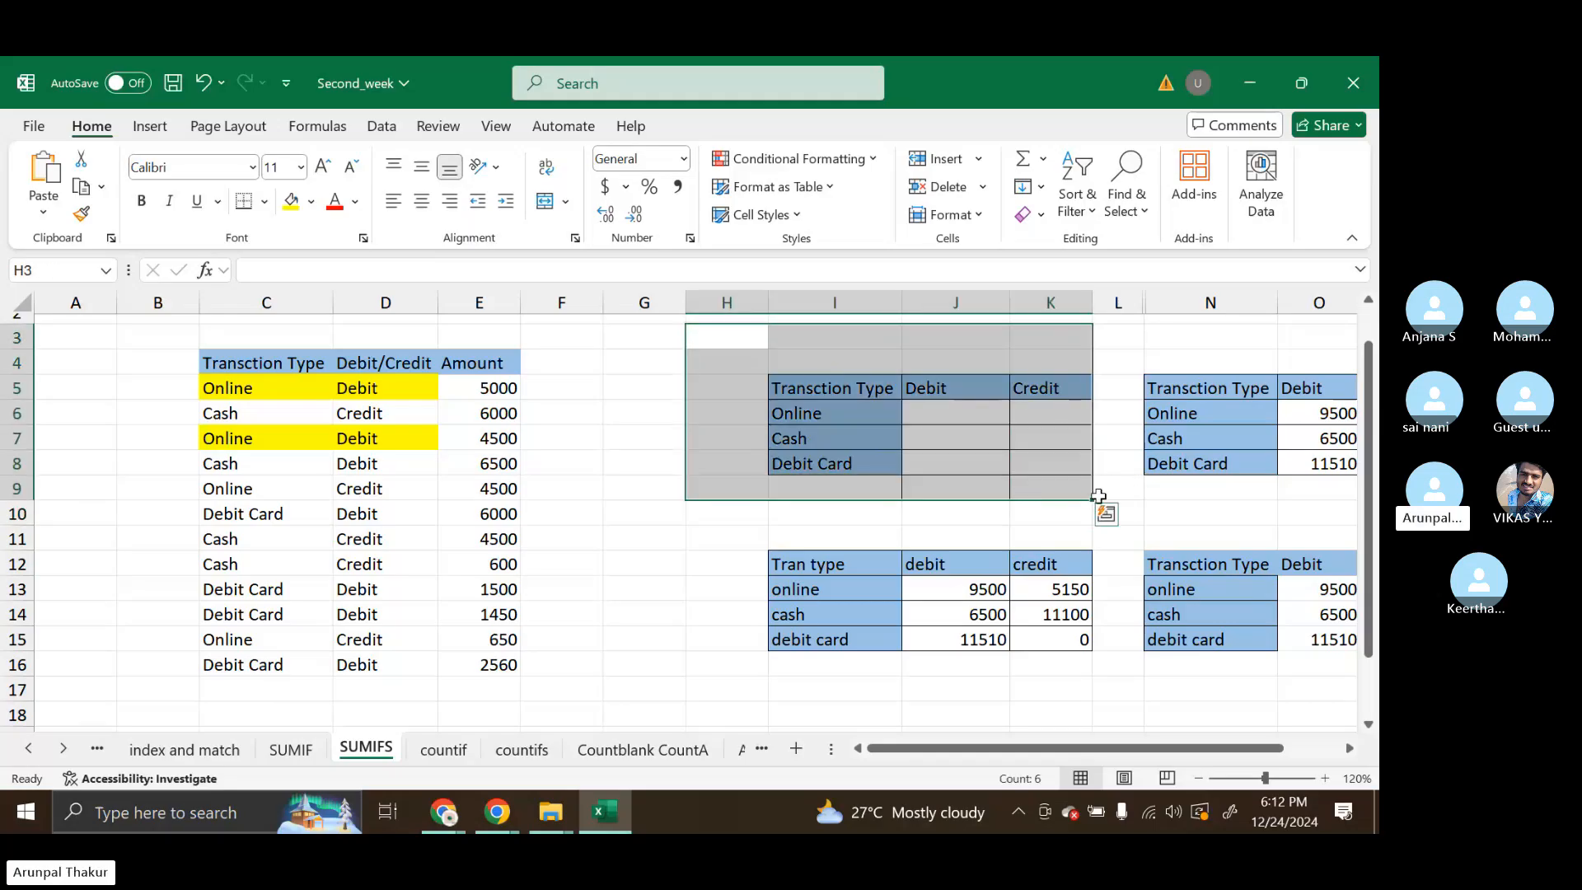
pyautogui.click(933, 509)
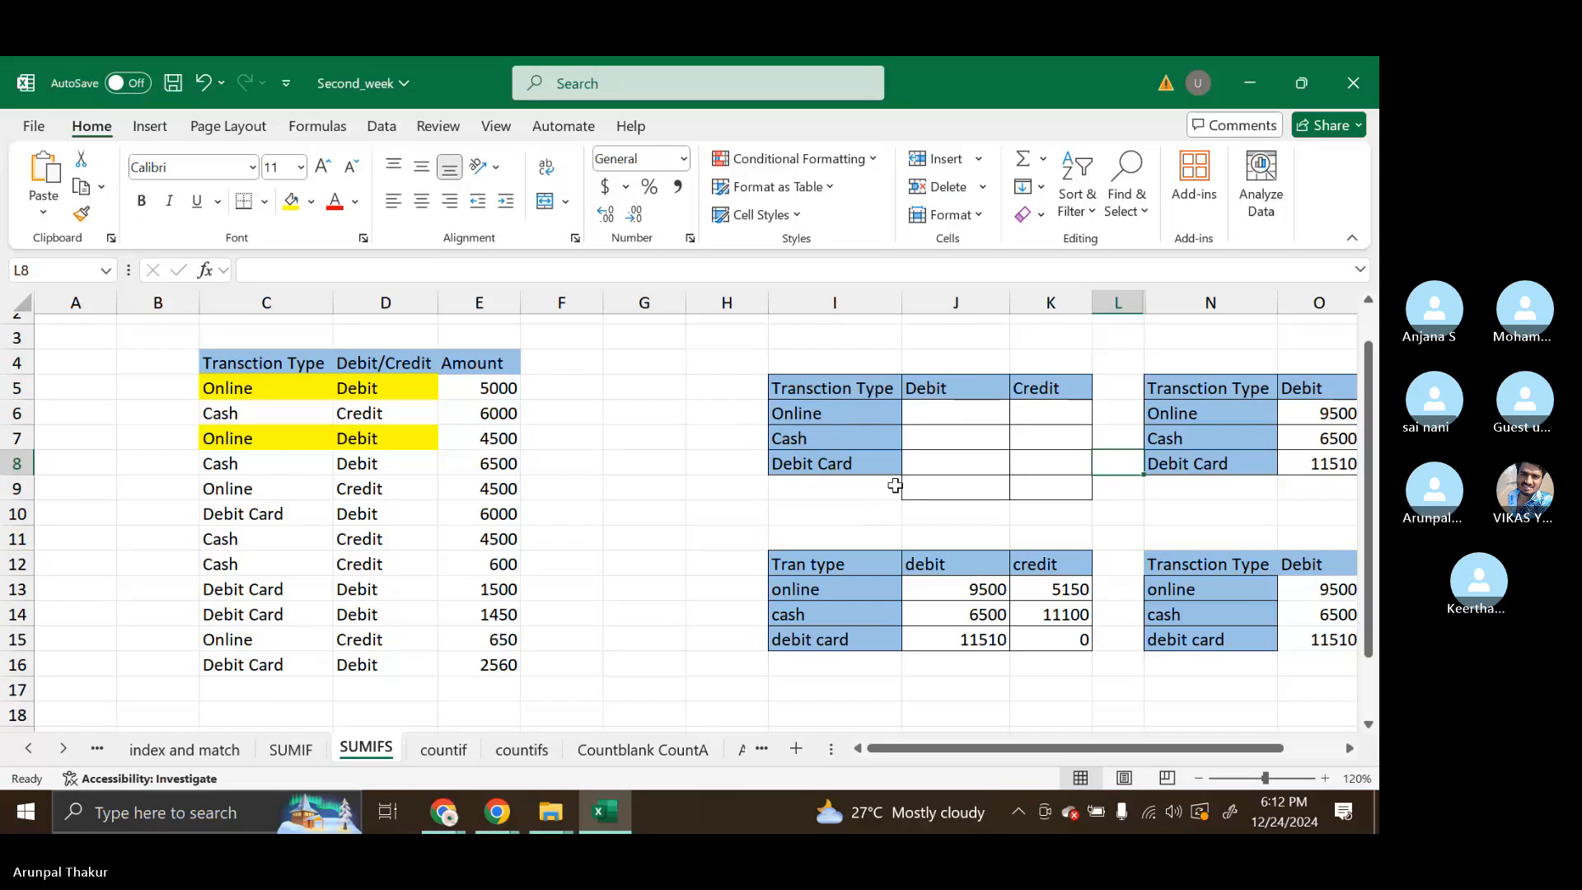
# Remove all borders from the empty row I9:K9 below the first summary table's Debit Card row.
pyautogui.moveTo(865, 488); pyautogui.dragTo(1065, 486)
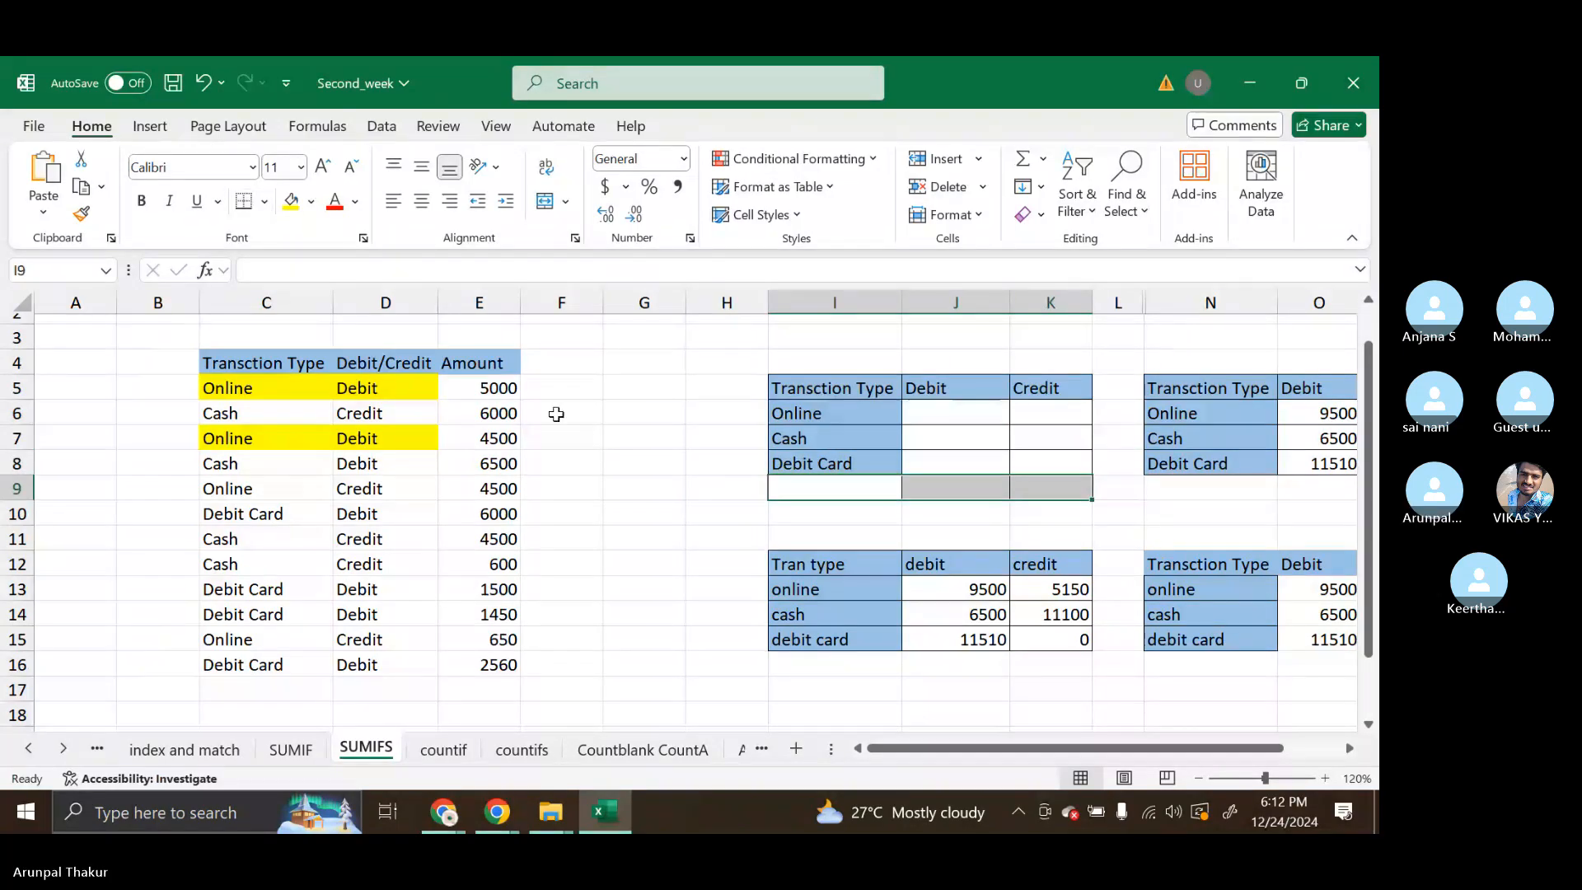
pyautogui.click(569, 463)
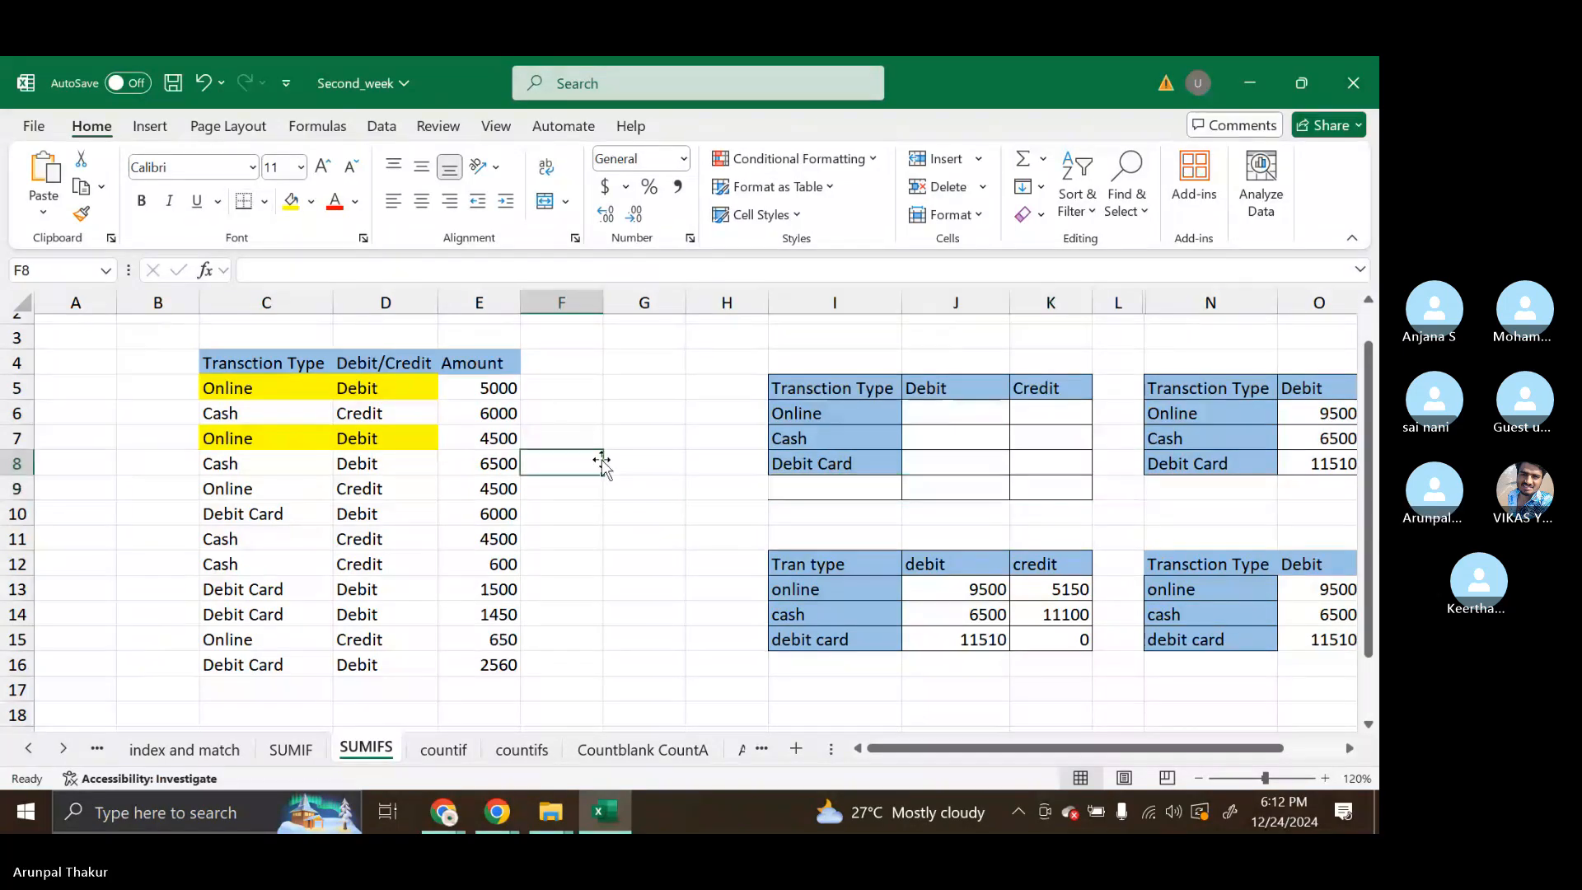
pyautogui.click(770, 491)
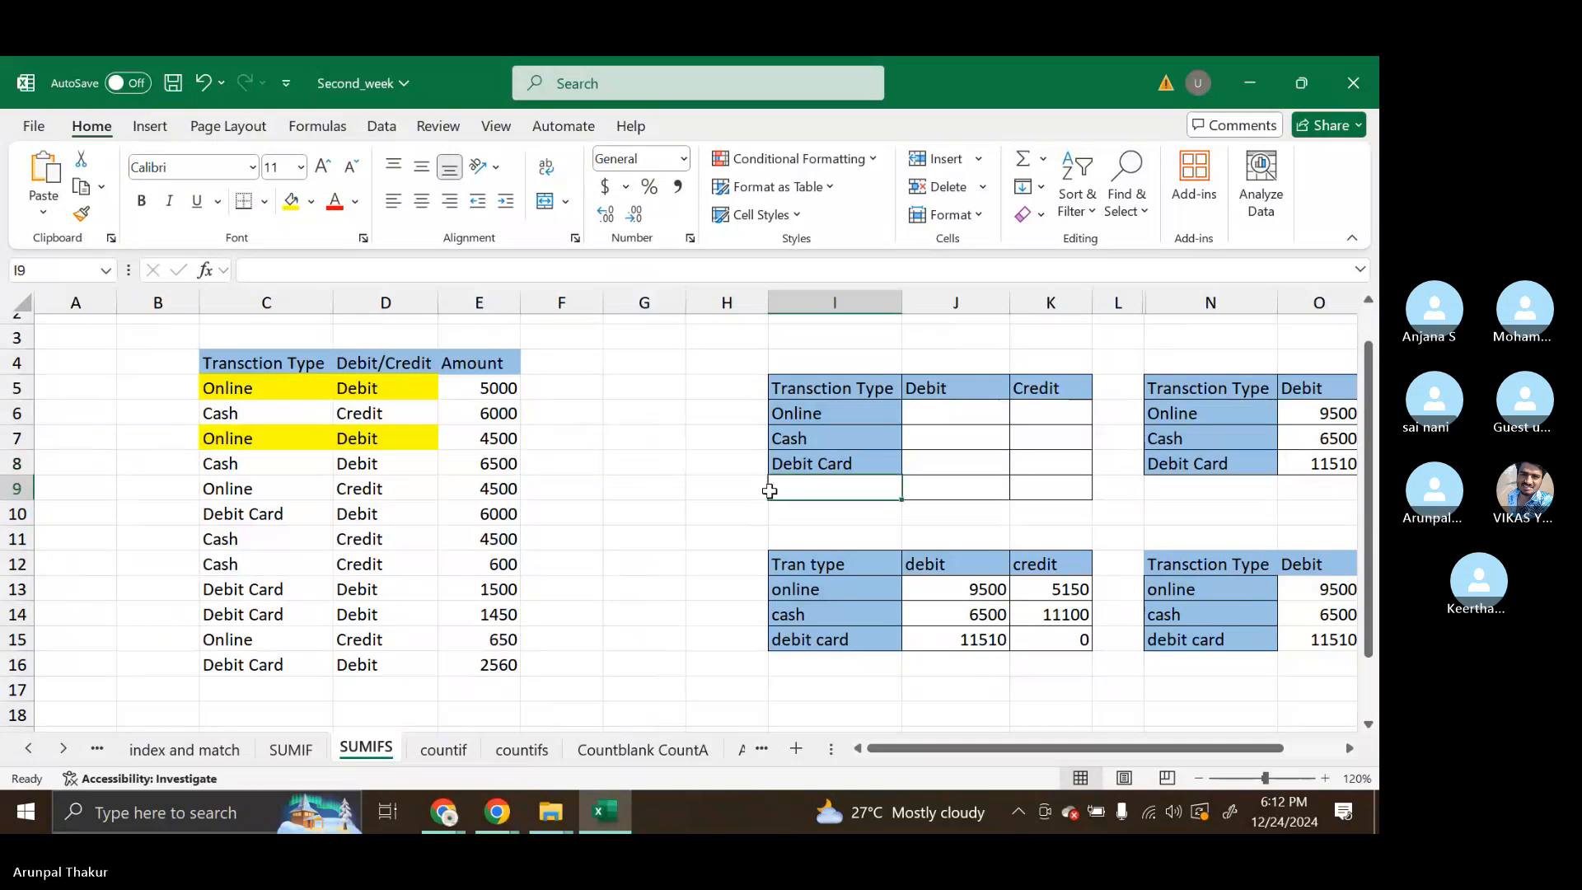
pyautogui.click(264, 201)
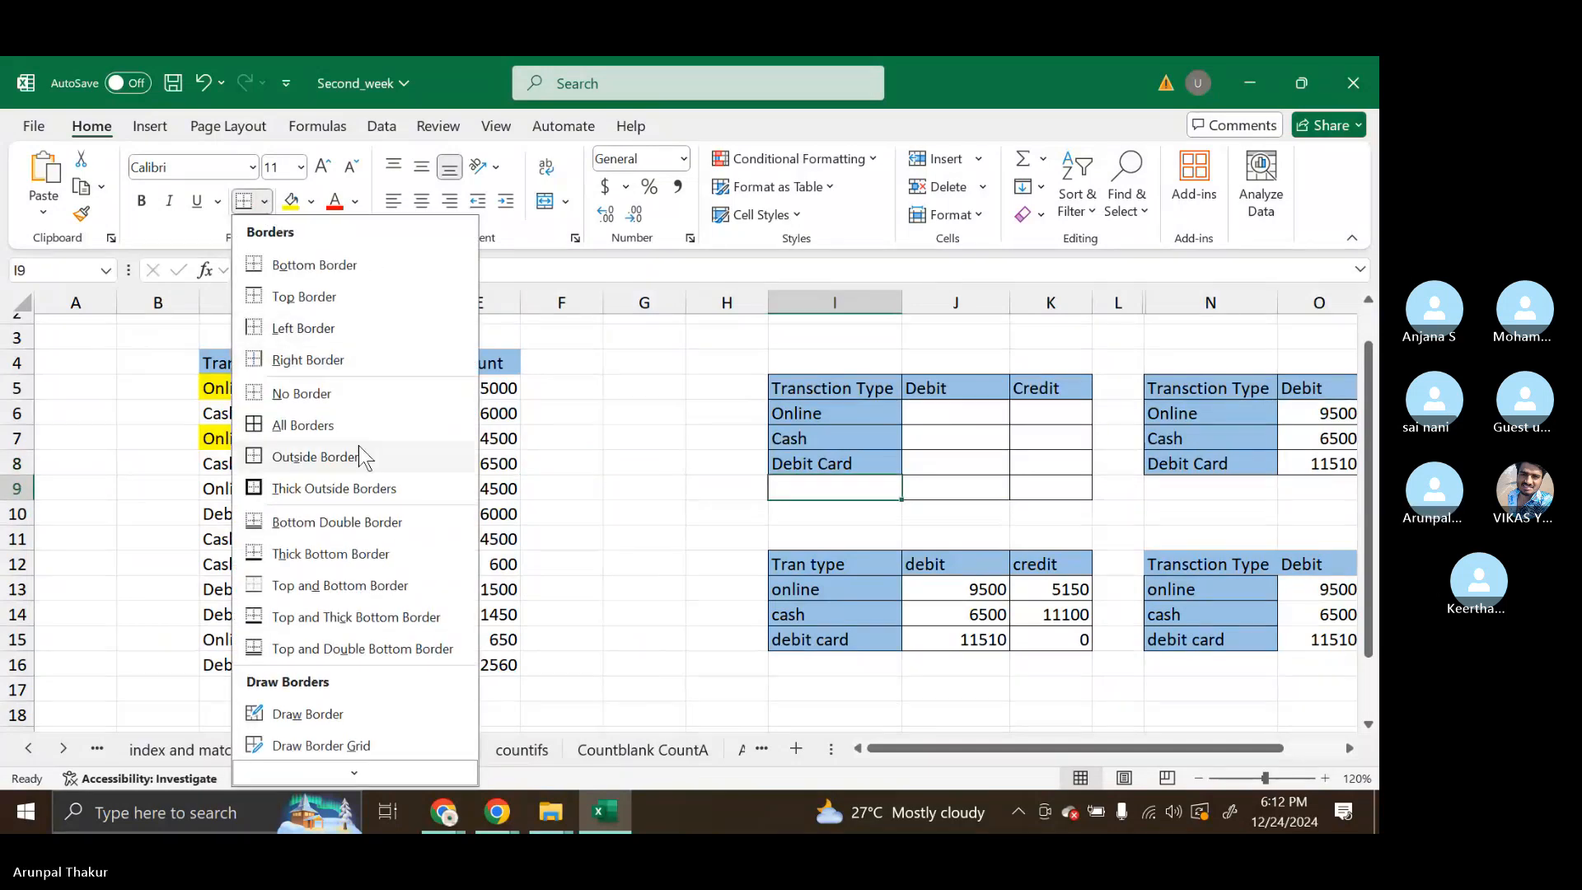
pyautogui.click(323, 395)
pyautogui.press('Right')
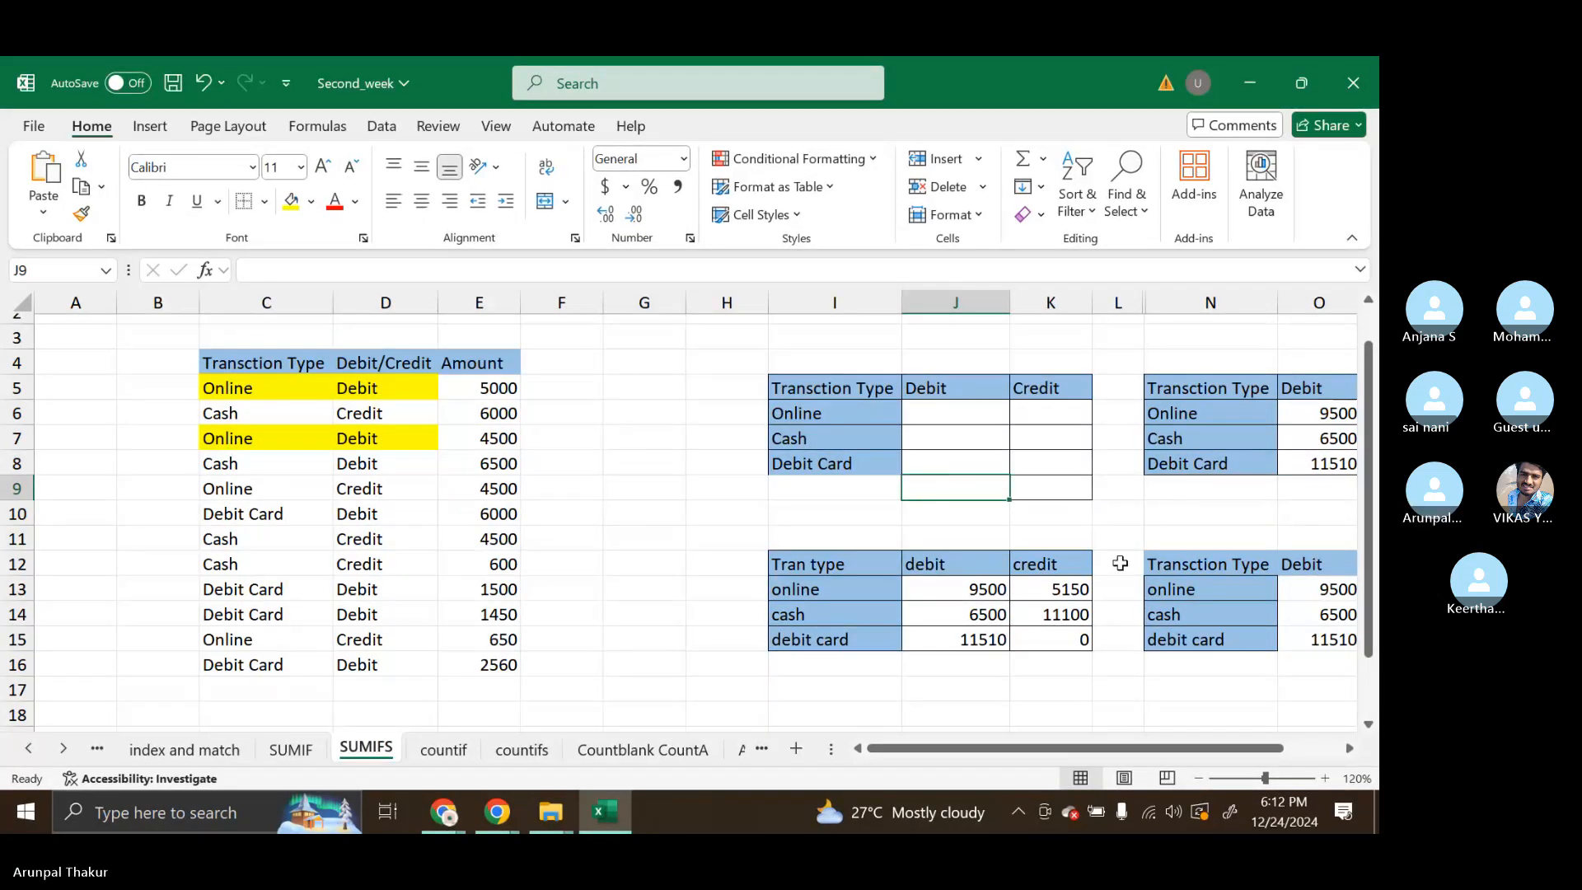
pyautogui.moveTo(1053, 490); pyautogui.dragTo(980, 495)
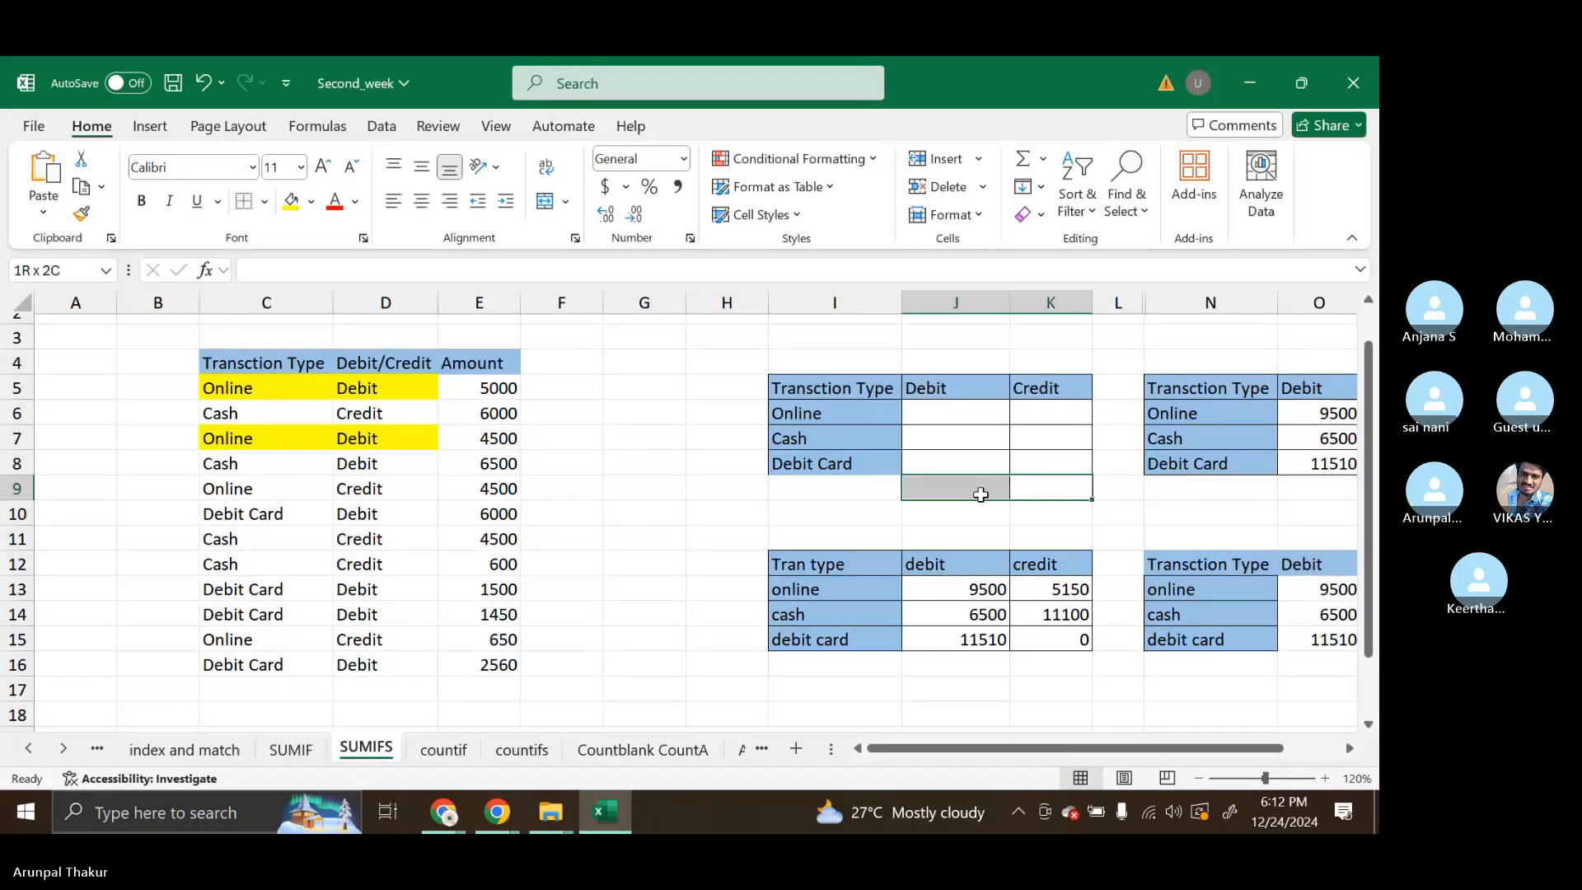
pyautogui.click(264, 202)
pyautogui.click(327, 349)
pyautogui.click(341, 391)
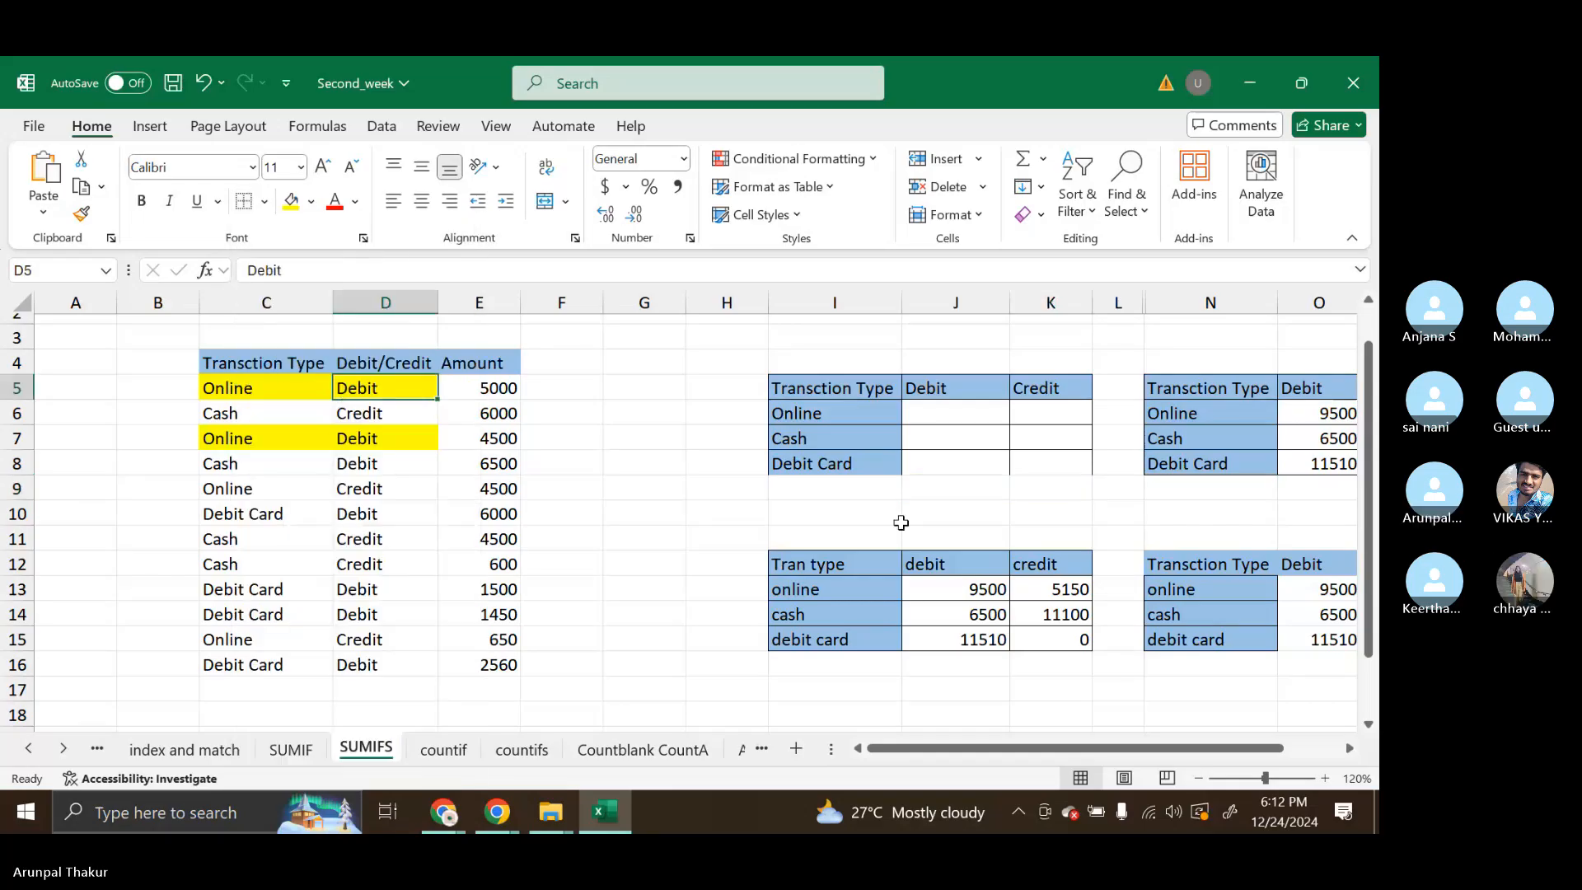
# Apply all borders to J8:K8 in the Debit Card row of the first summary table.
pyautogui.moveTo(913, 463); pyautogui.dragTo(1047, 463)
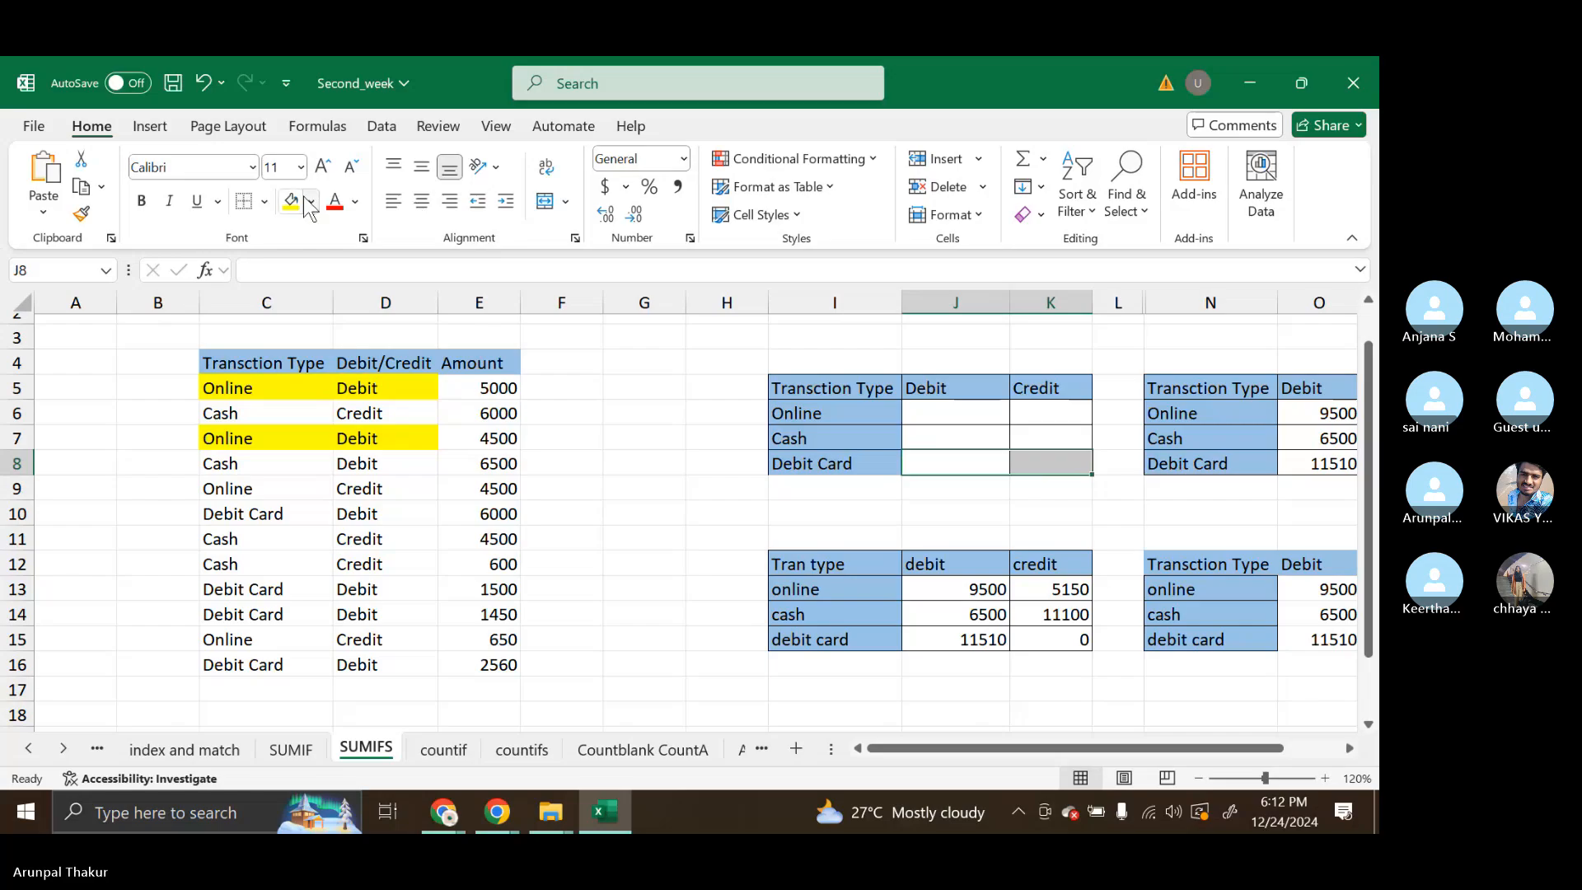
pyautogui.click(265, 202)
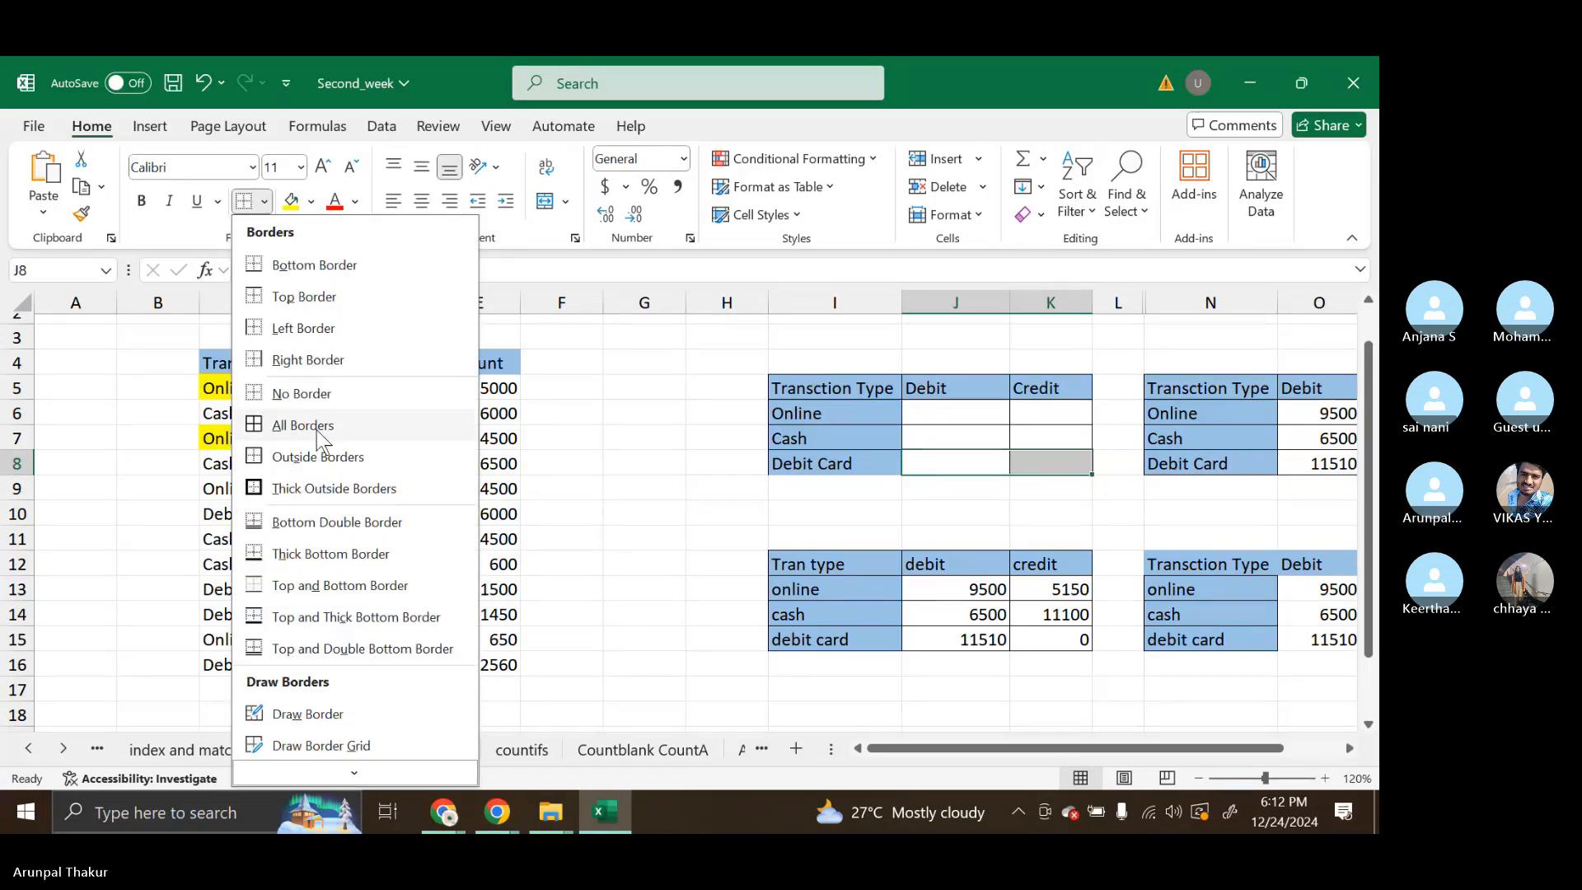
pyautogui.click(317, 432)
pyautogui.click(692, 557)
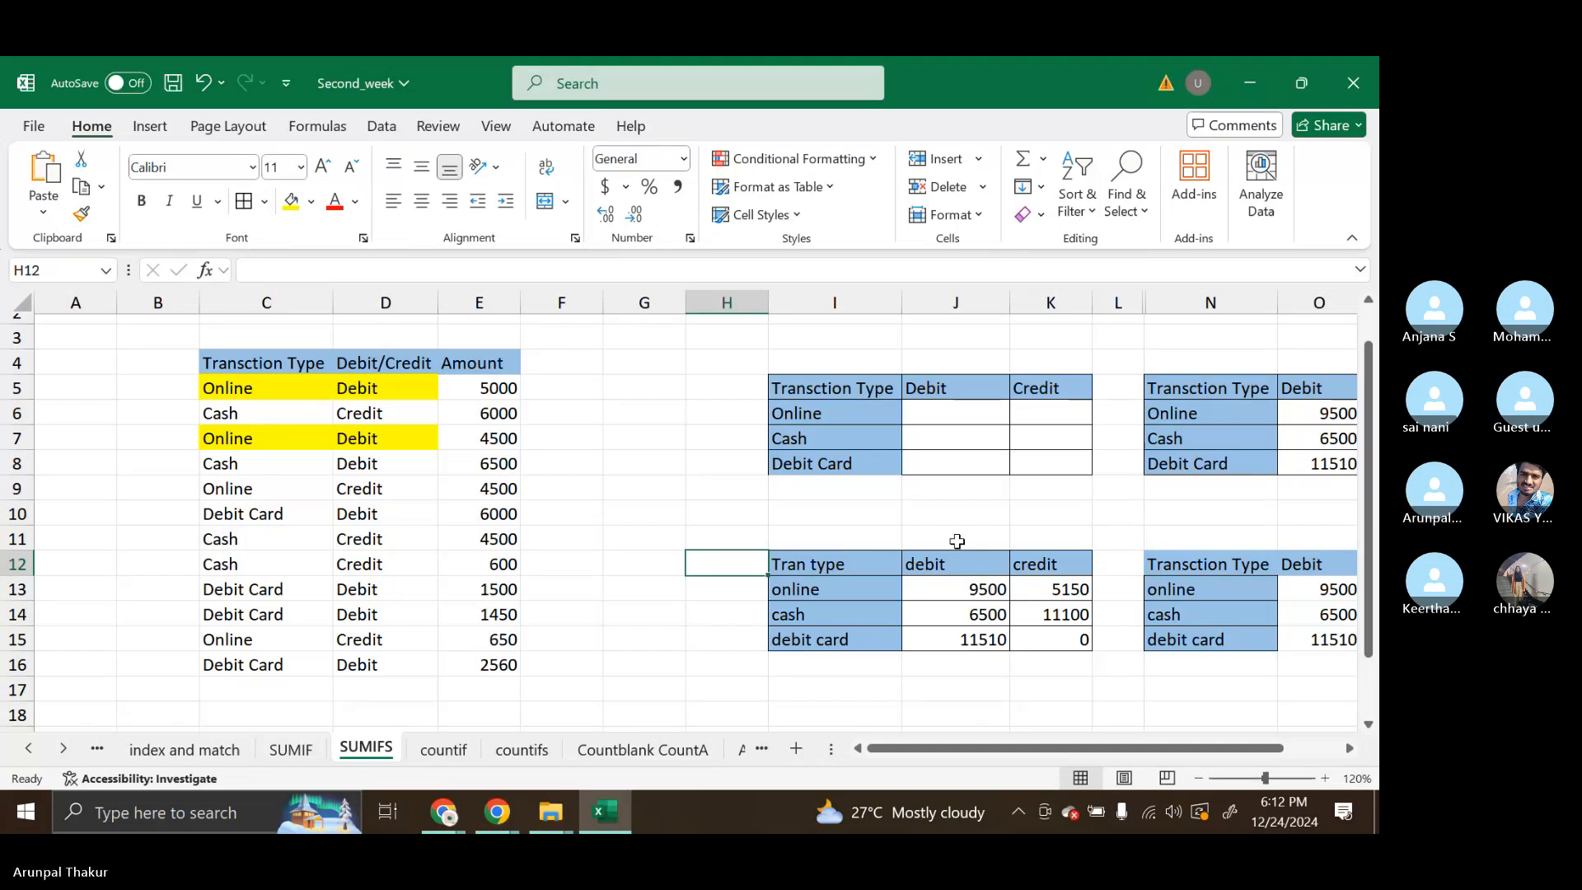
# Clear the debit and credit totals in O6:P8 of the upper summary table beside the first one.
pyautogui.hscroll(3, 1137, 660)
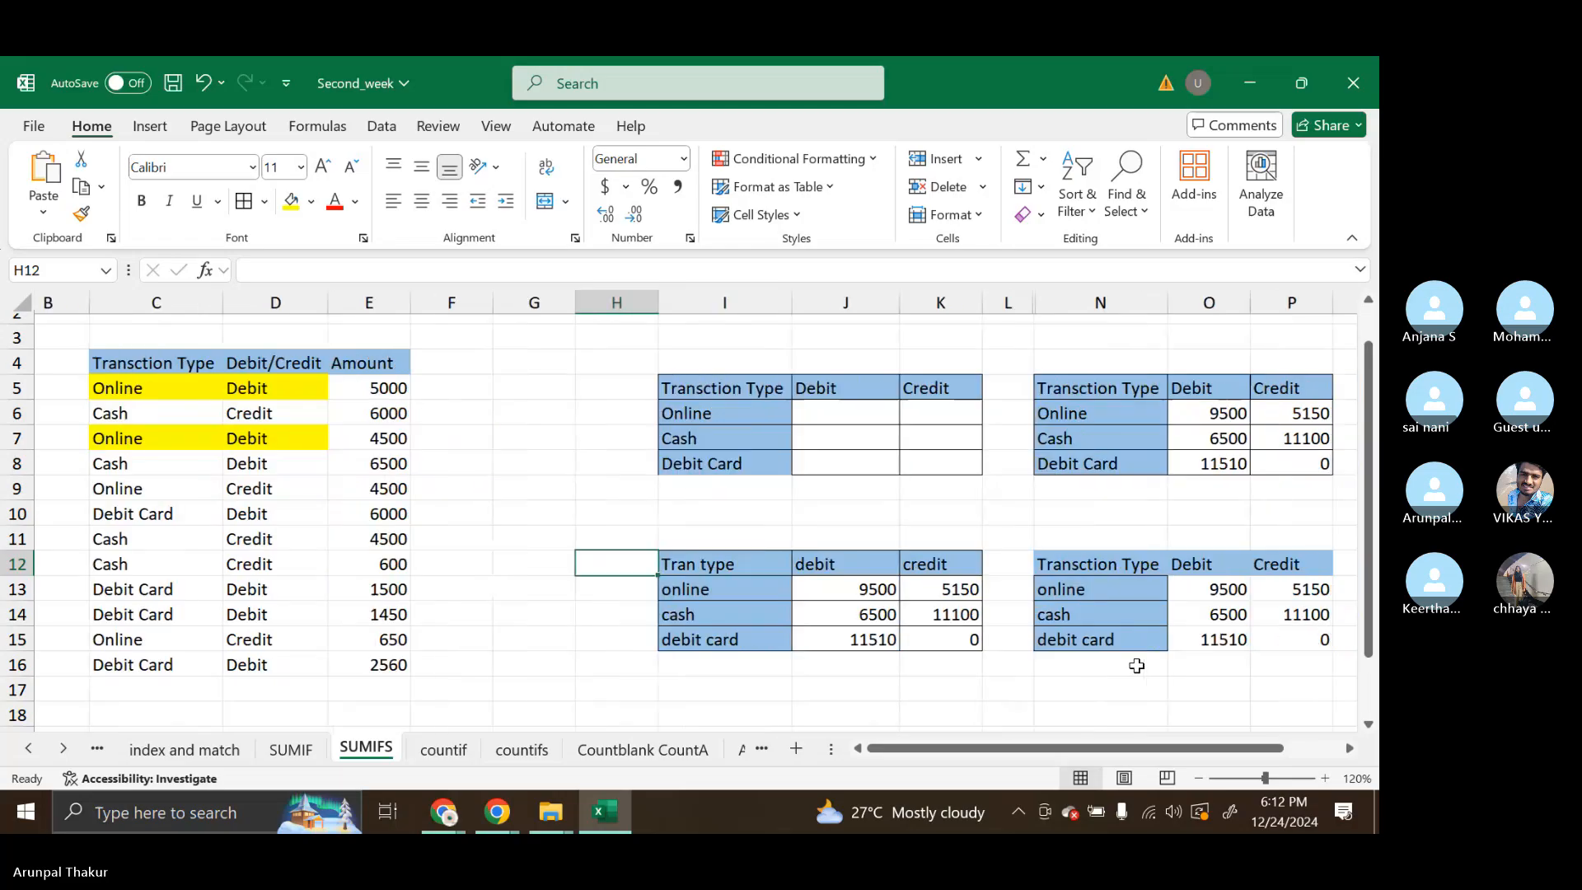
pyautogui.click(1205, 413)
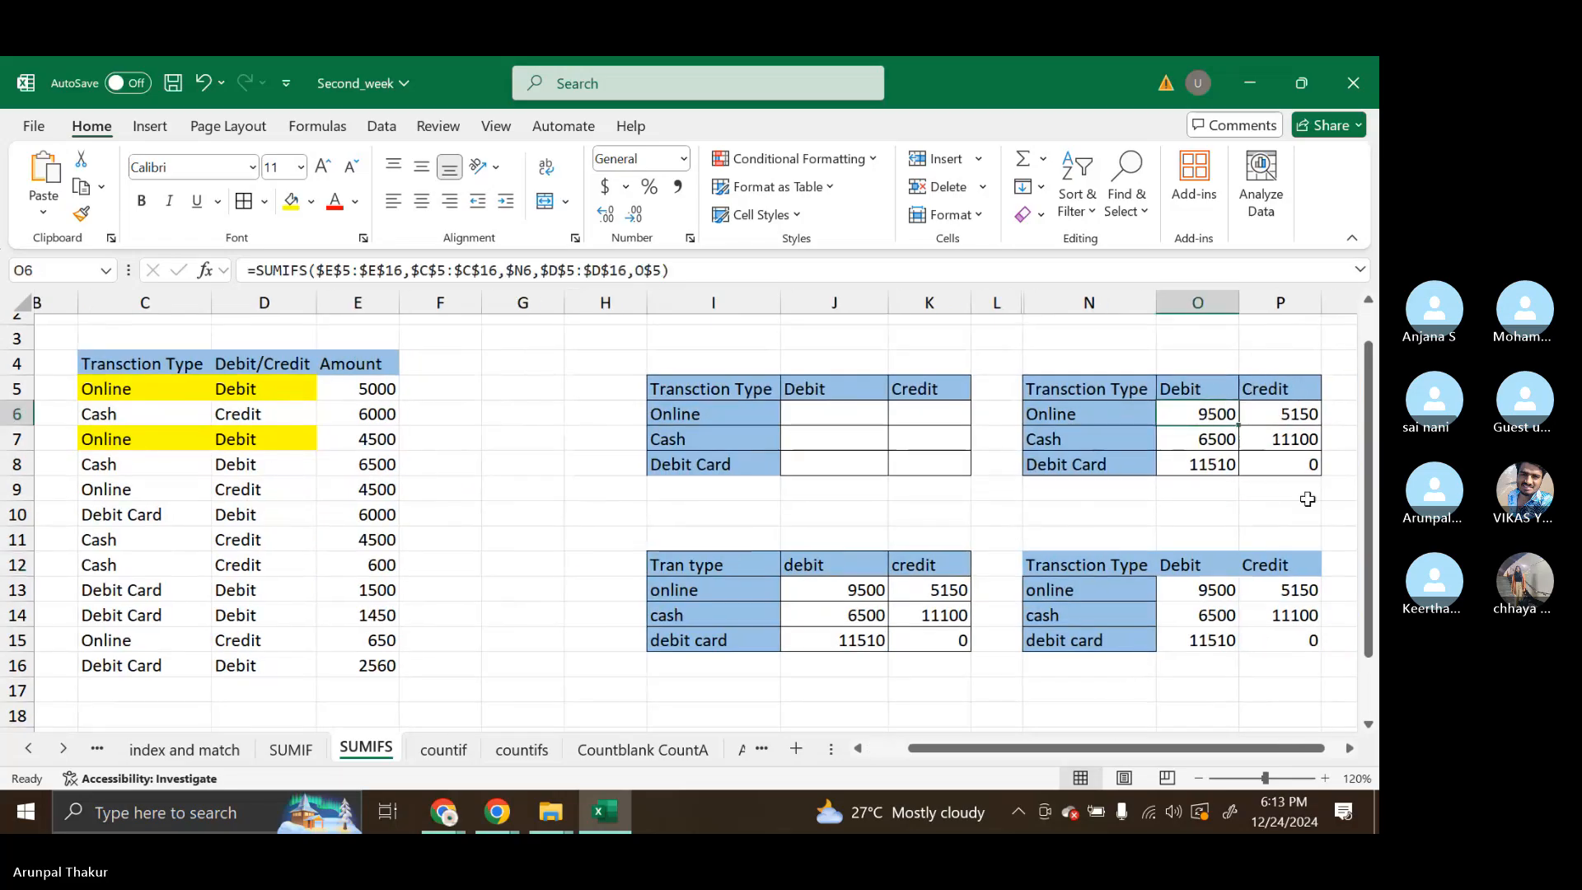
pyautogui.moveTo(1306, 466); pyautogui.dragTo(1194, 421)
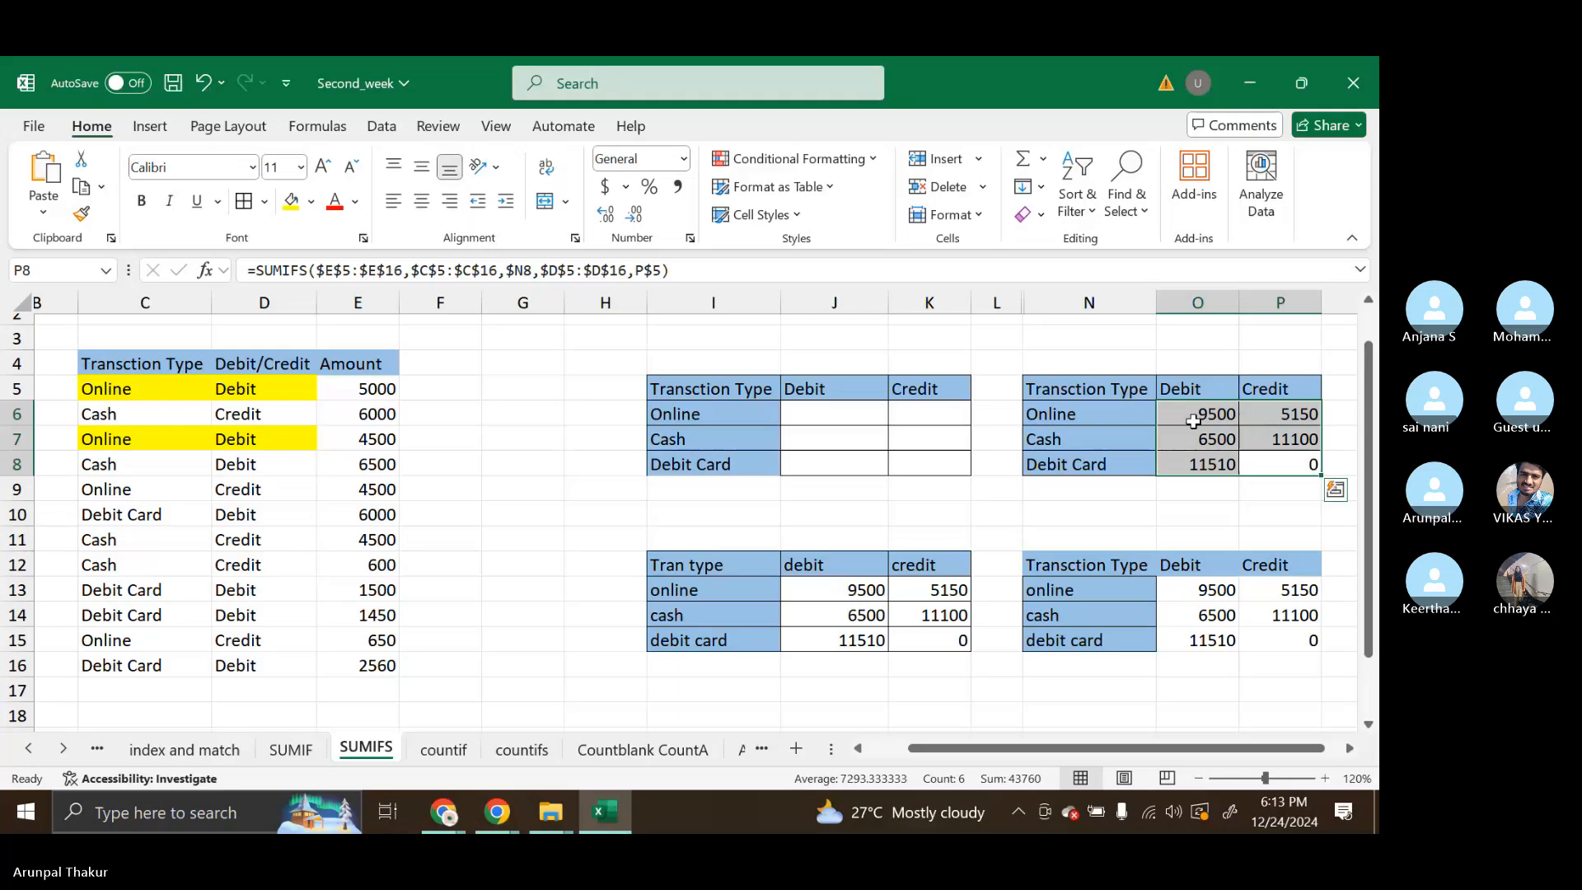
pyautogui.press('Delete')
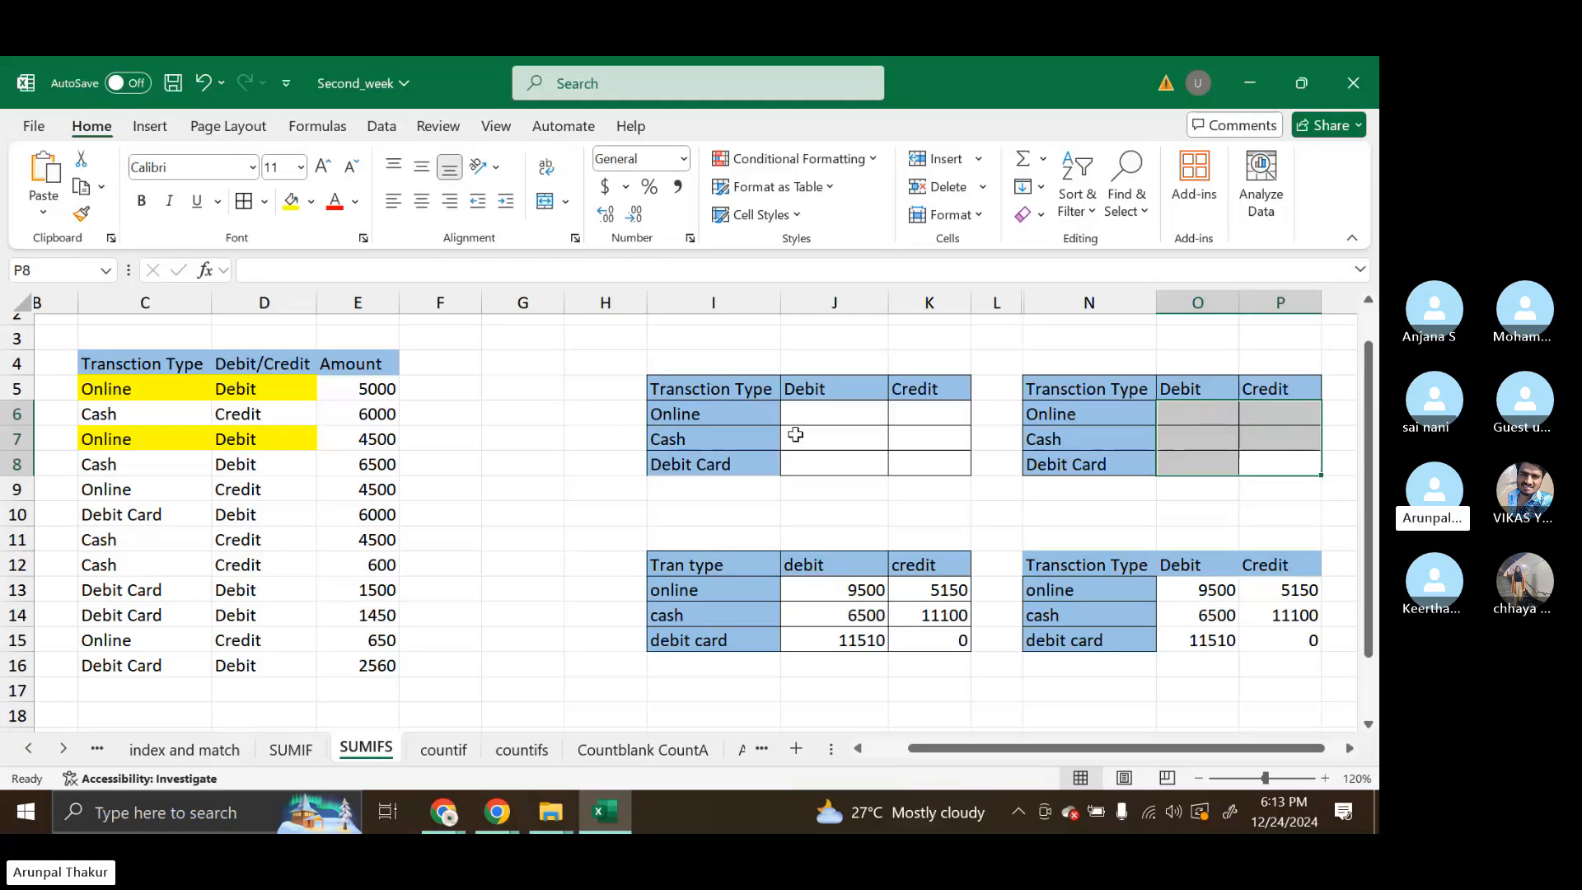
# Clear the debit and credit totals in J13:K15 of the Tran type summary table.
pyautogui.click(798, 417)
pyautogui.moveTo(635, 396); pyautogui.dragTo(952, 462)
pyautogui.click(951, 462)
pyautogui.moveTo(837, 590); pyautogui.dragTo(934, 642)
pyautogui.press('Delete')
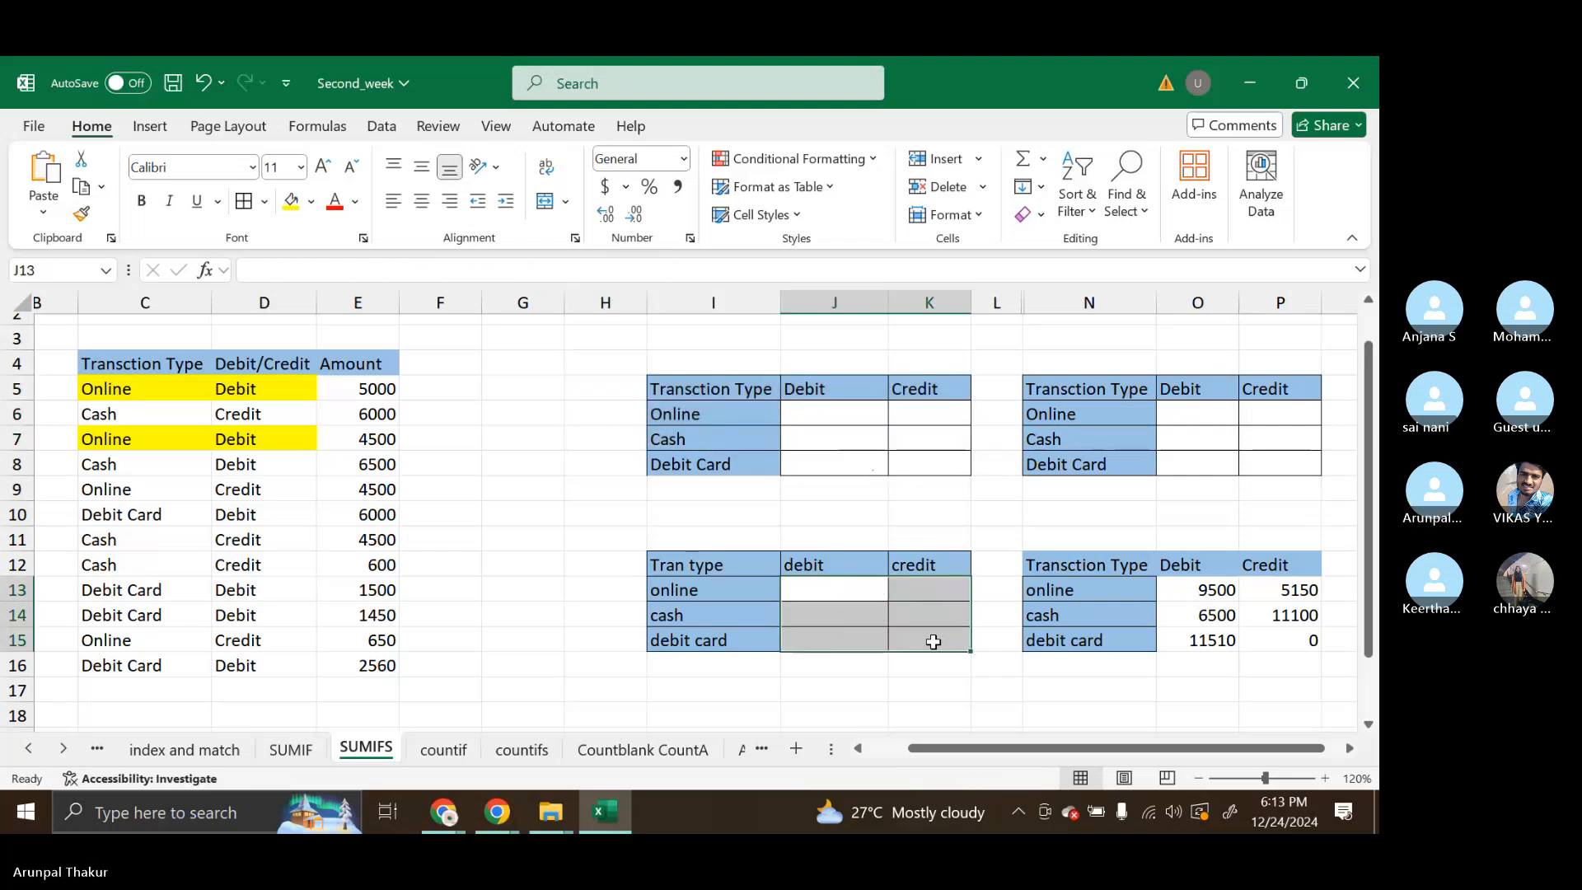
pyautogui.scroll(1, 933, 642)
pyautogui.hscroll(-1, 934, 642)
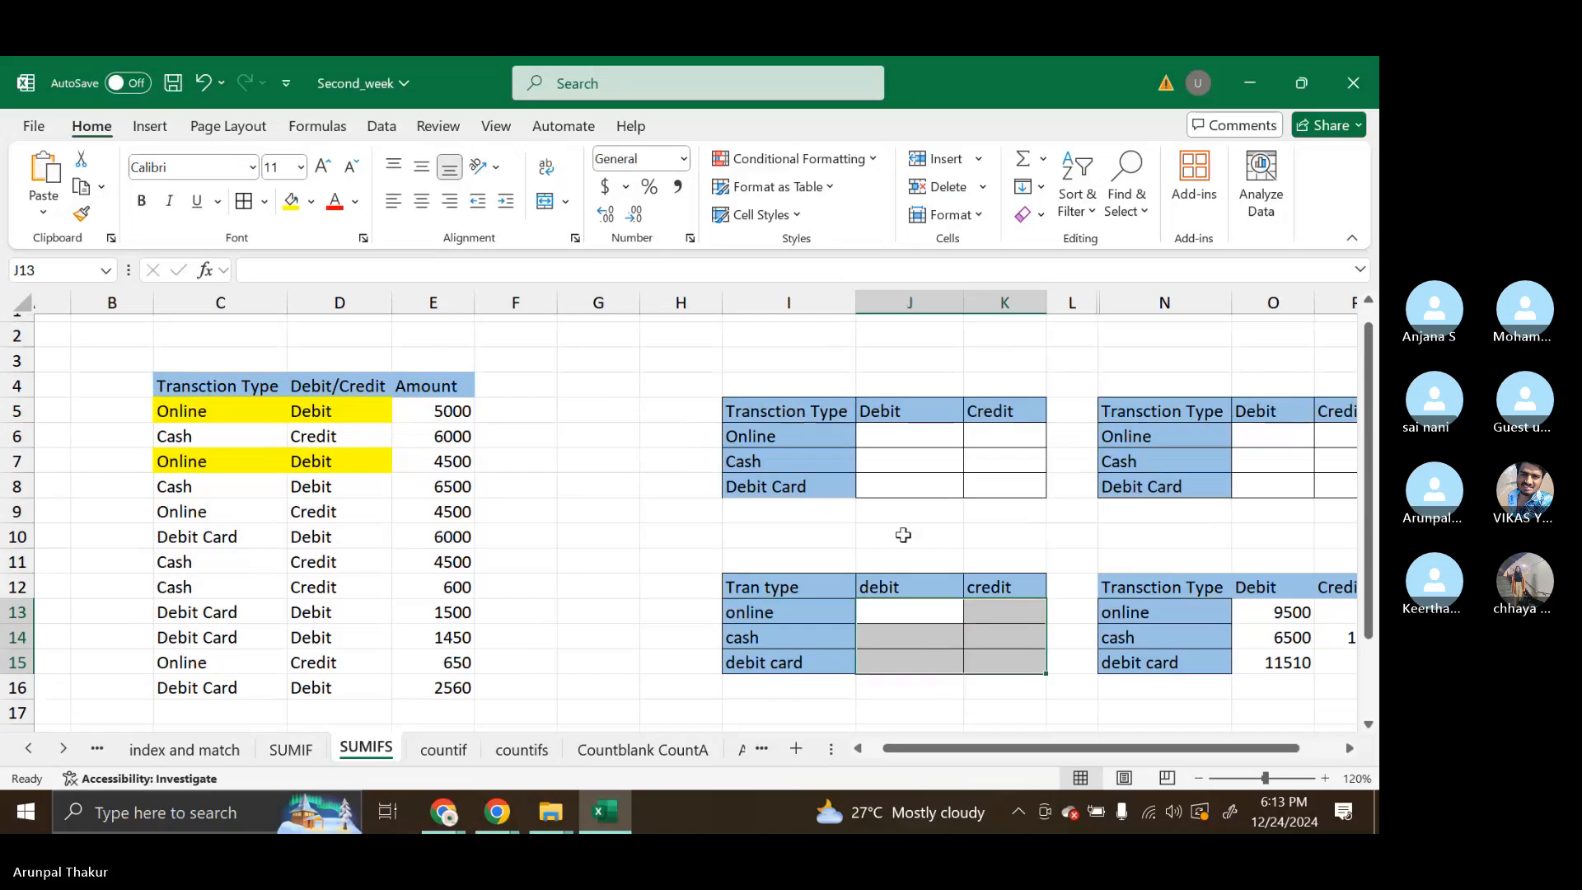
pyautogui.click(903, 535)
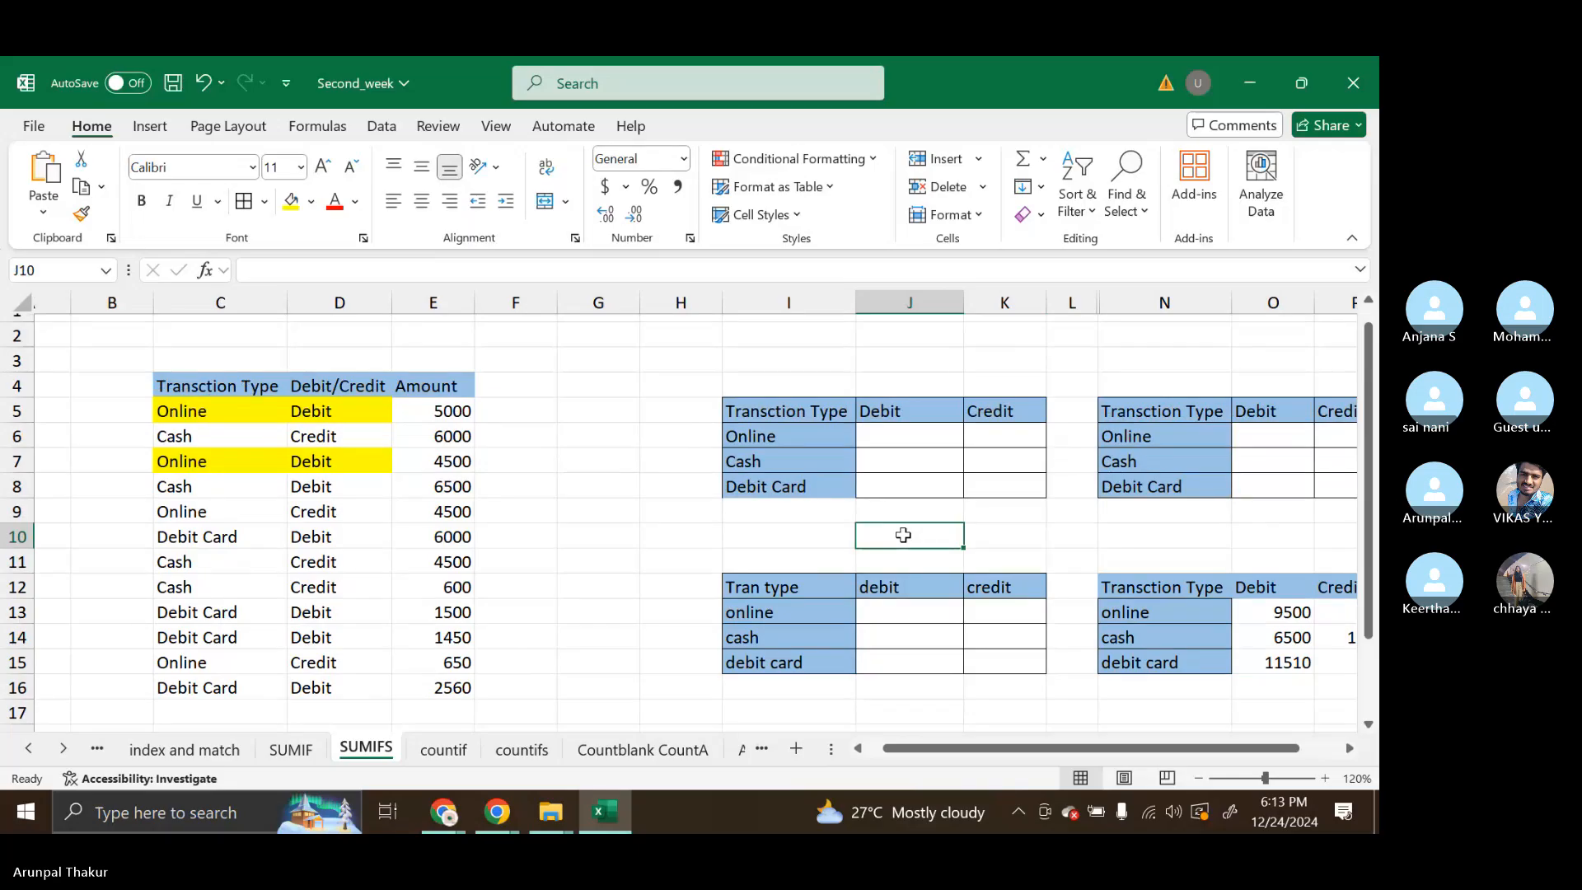
pyautogui.scroll(-1, 903, 534)
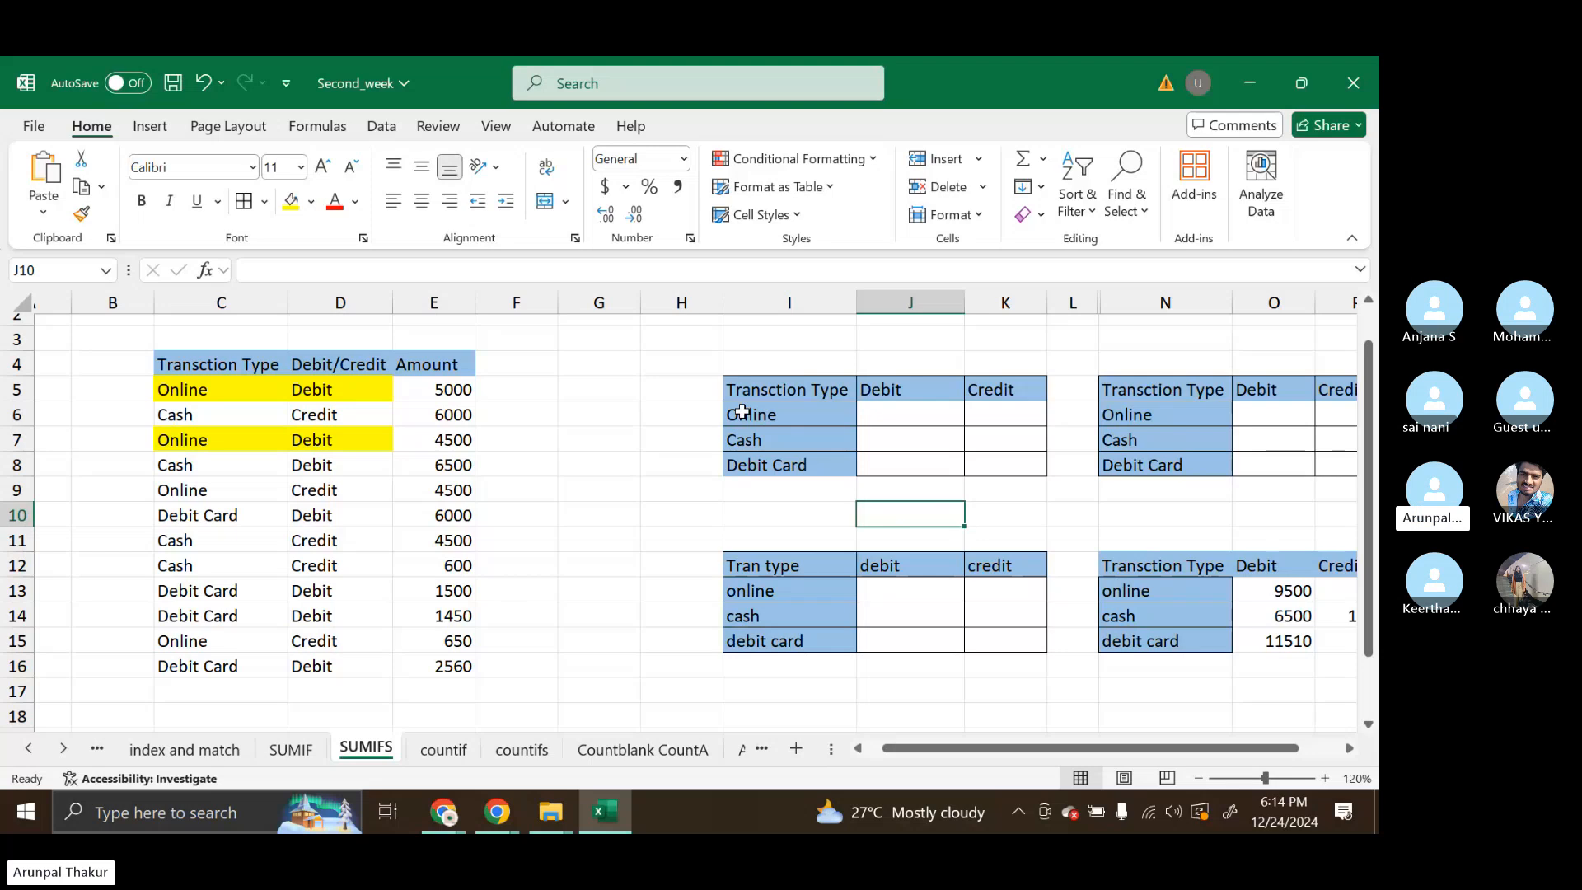
pyautogui.moveTo(742, 388); pyautogui.dragTo(1026, 480)
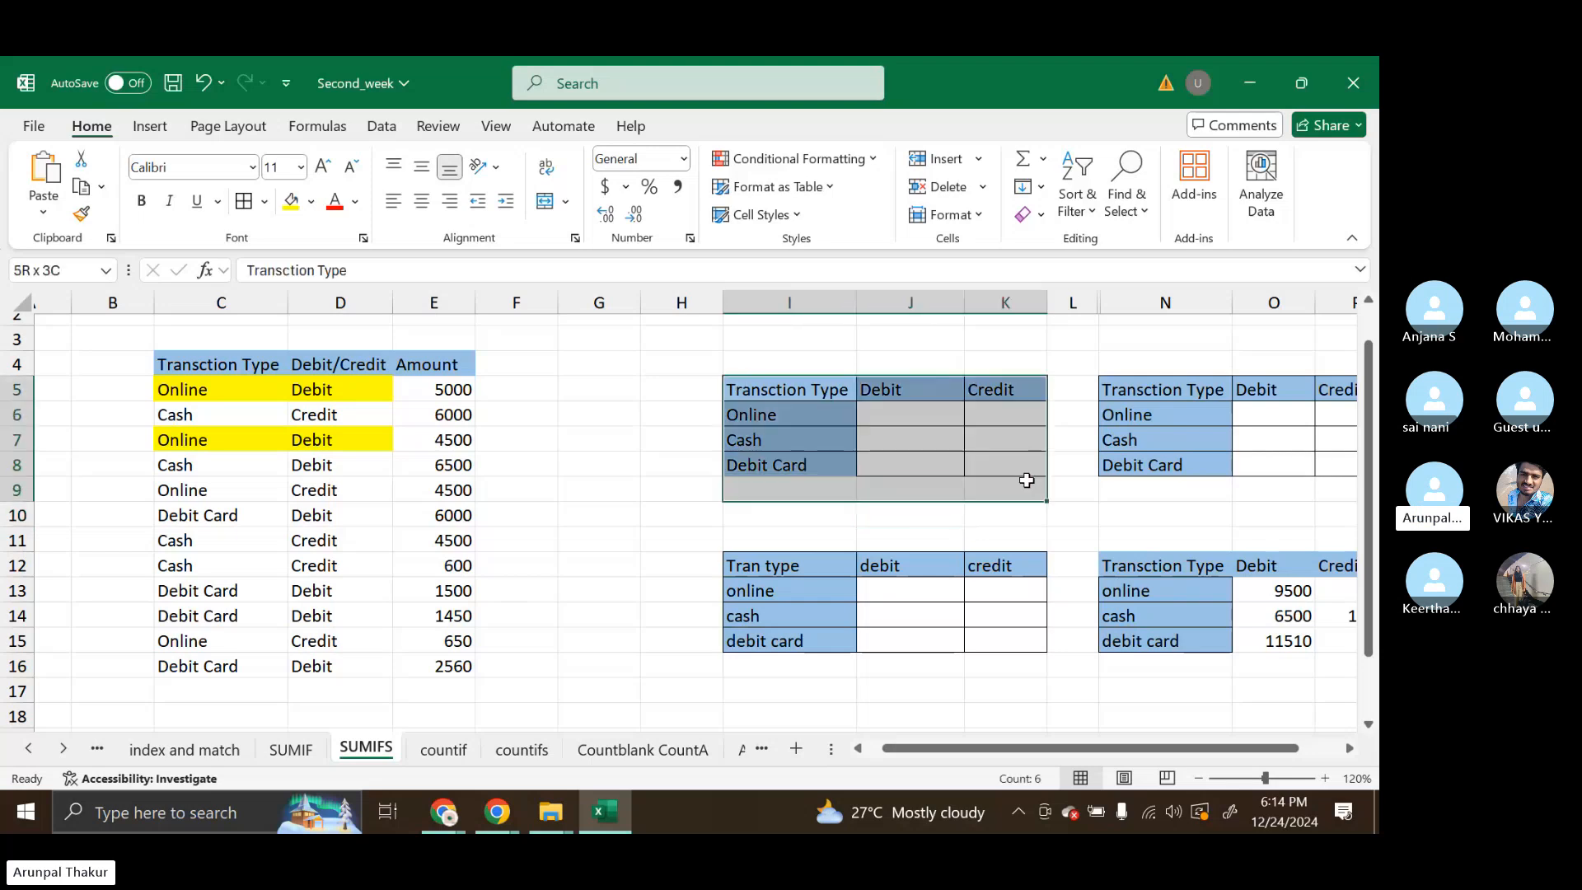
pyautogui.click(1026, 484)
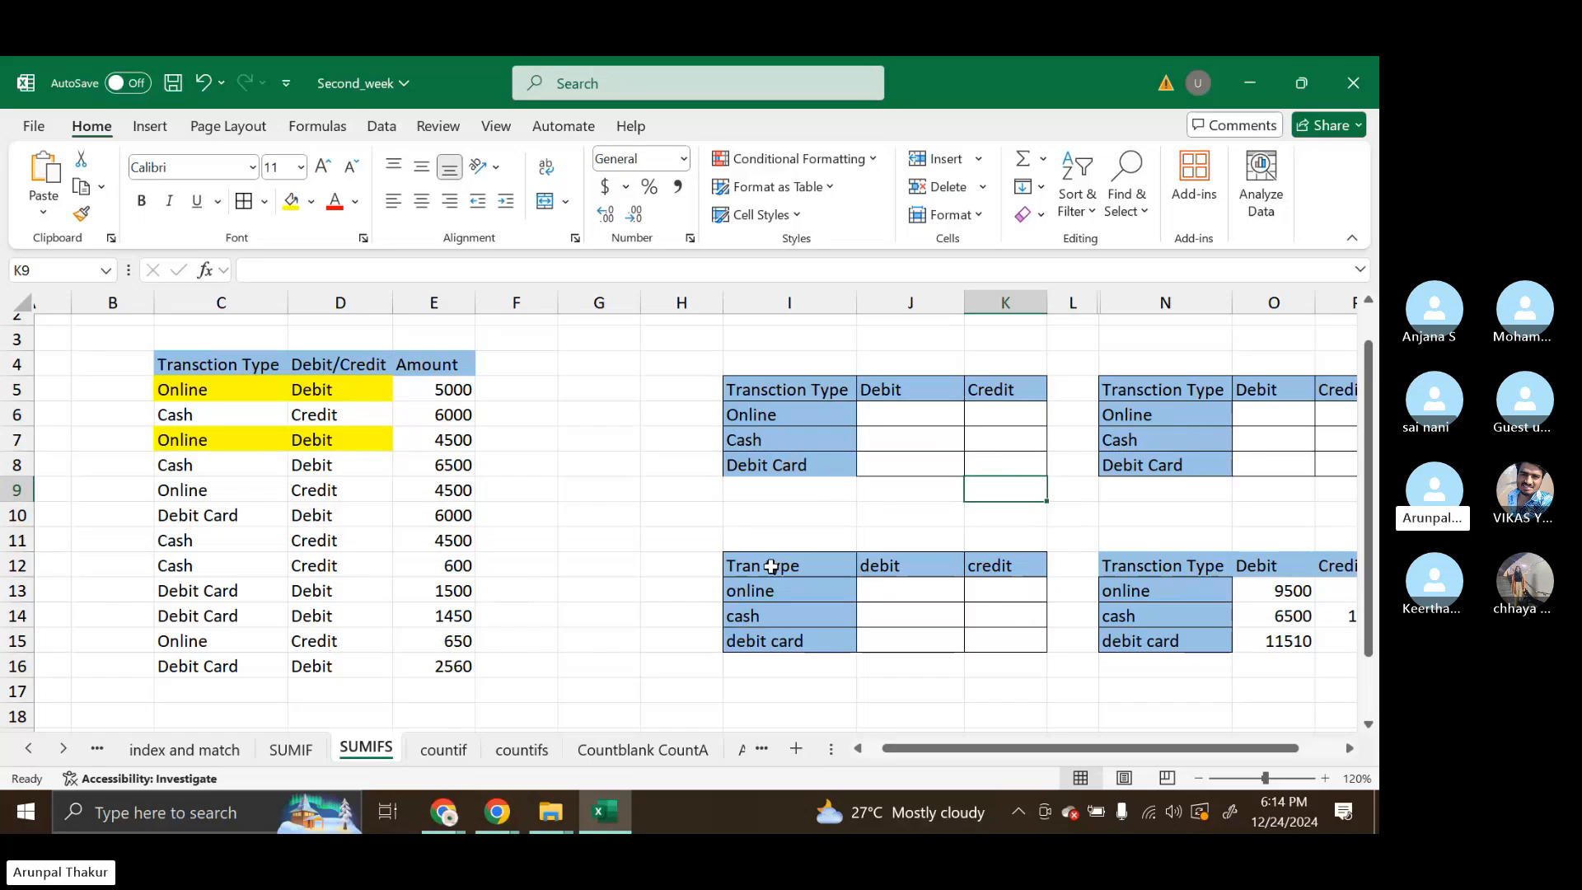
pyautogui.moveTo(772, 566); pyautogui.dragTo(1003, 639)
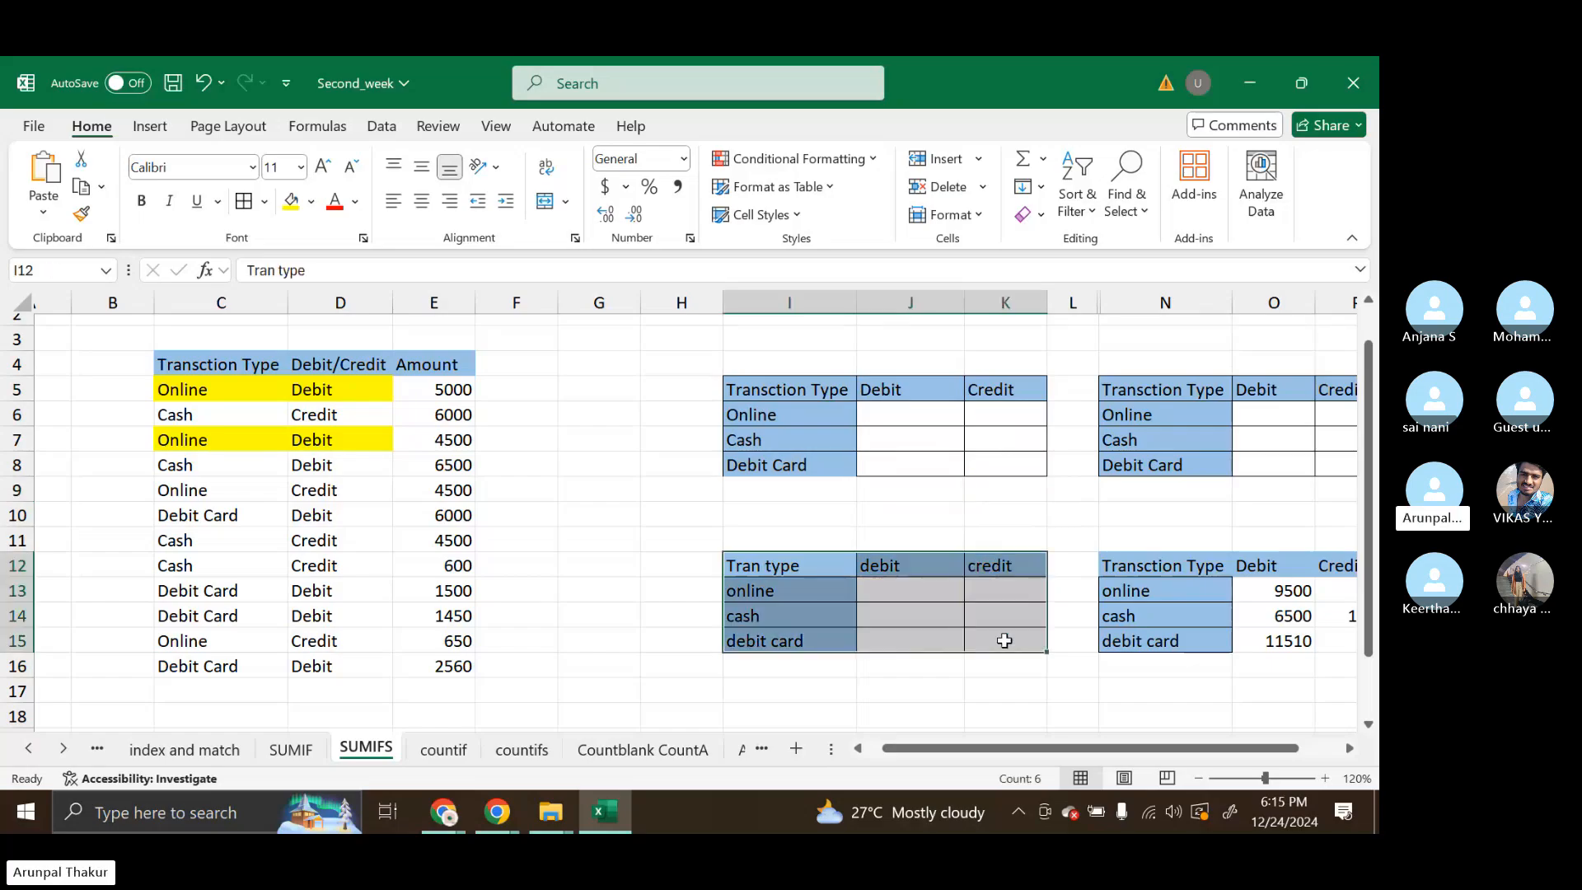
pyautogui.press('Home')
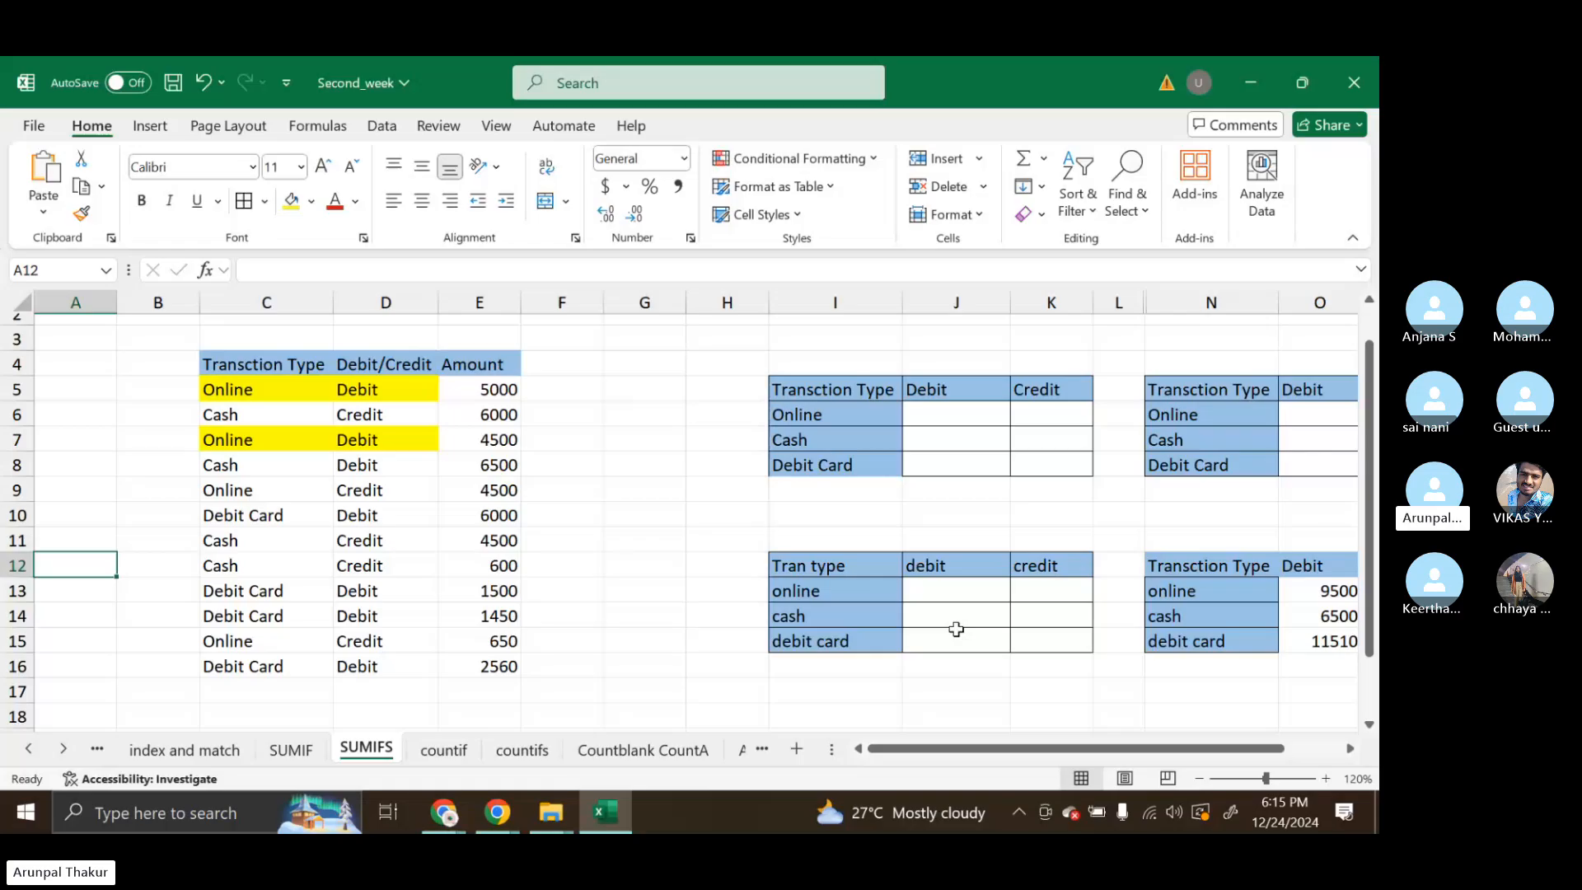
# Clear all contents and formatting from the Tran type summary table in I12:K15.
pyautogui.moveTo(812, 568); pyautogui.dragTo(1063, 639)
pyautogui.press('Delete')
pyautogui.click(1030, 214)
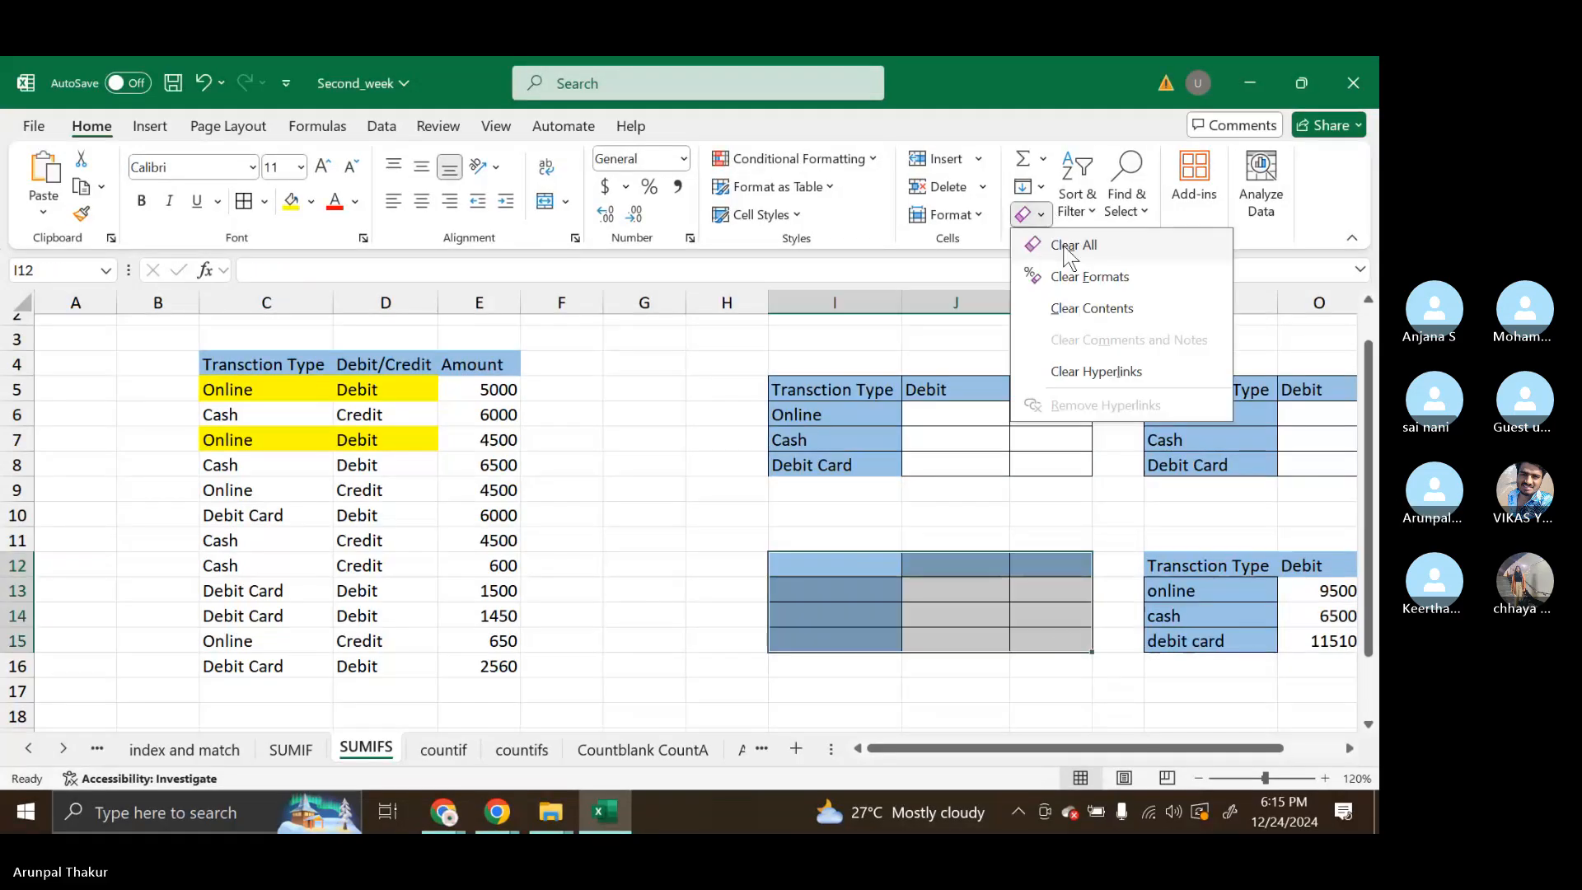
pyautogui.click(1070, 247)
# Enter "transaction" in I12 as the start of a new summary table heading.
pyautogui.click(829, 571)
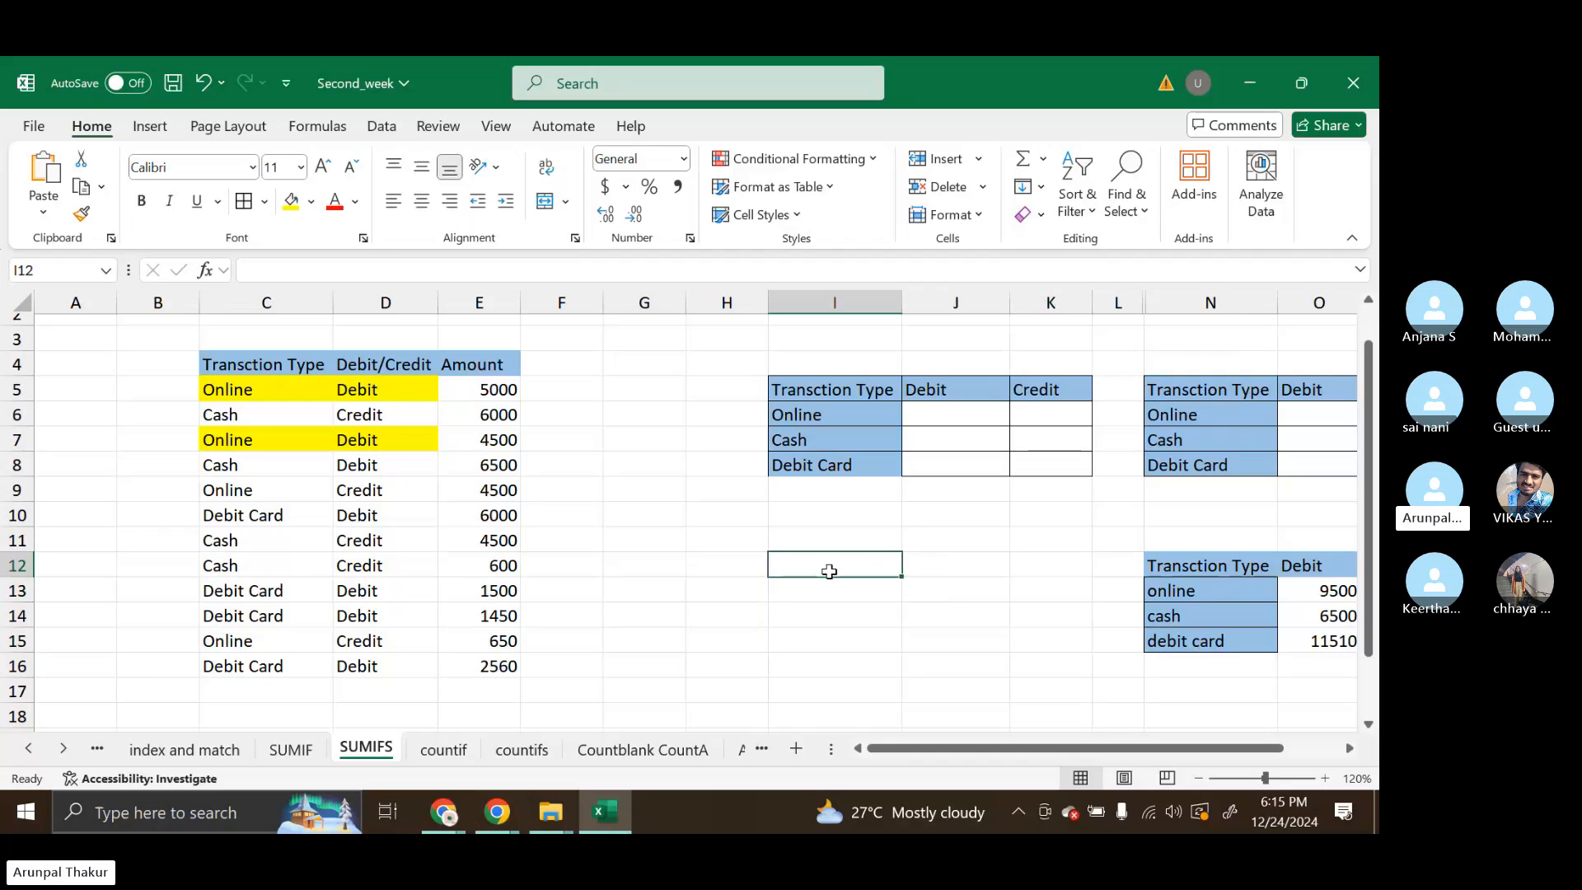
pyautogui.write('transa')
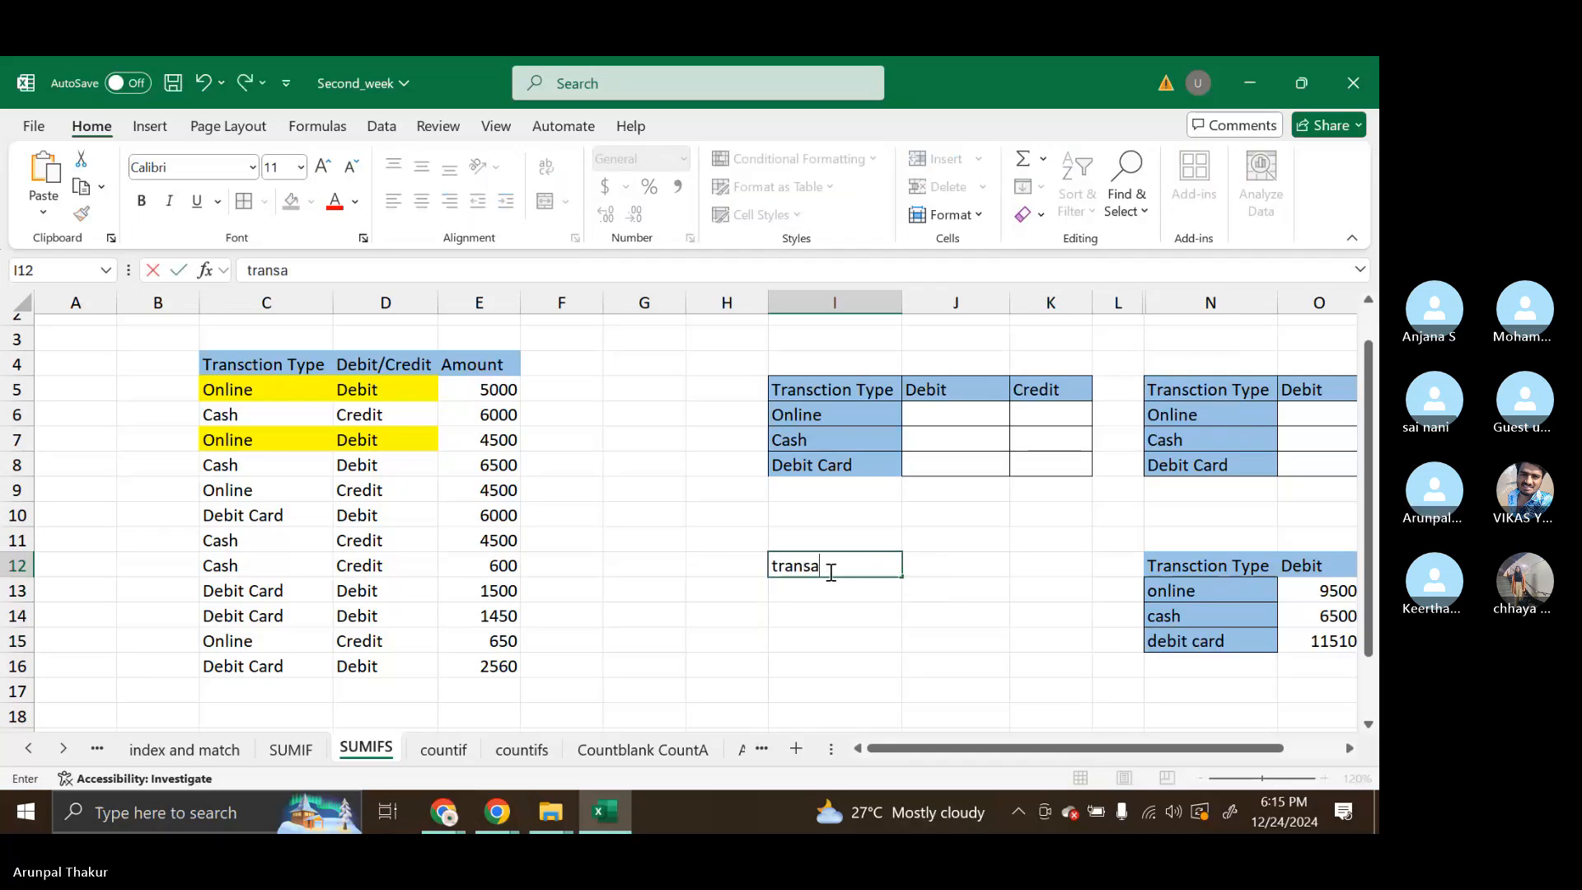
pyautogui.write('ctiom')
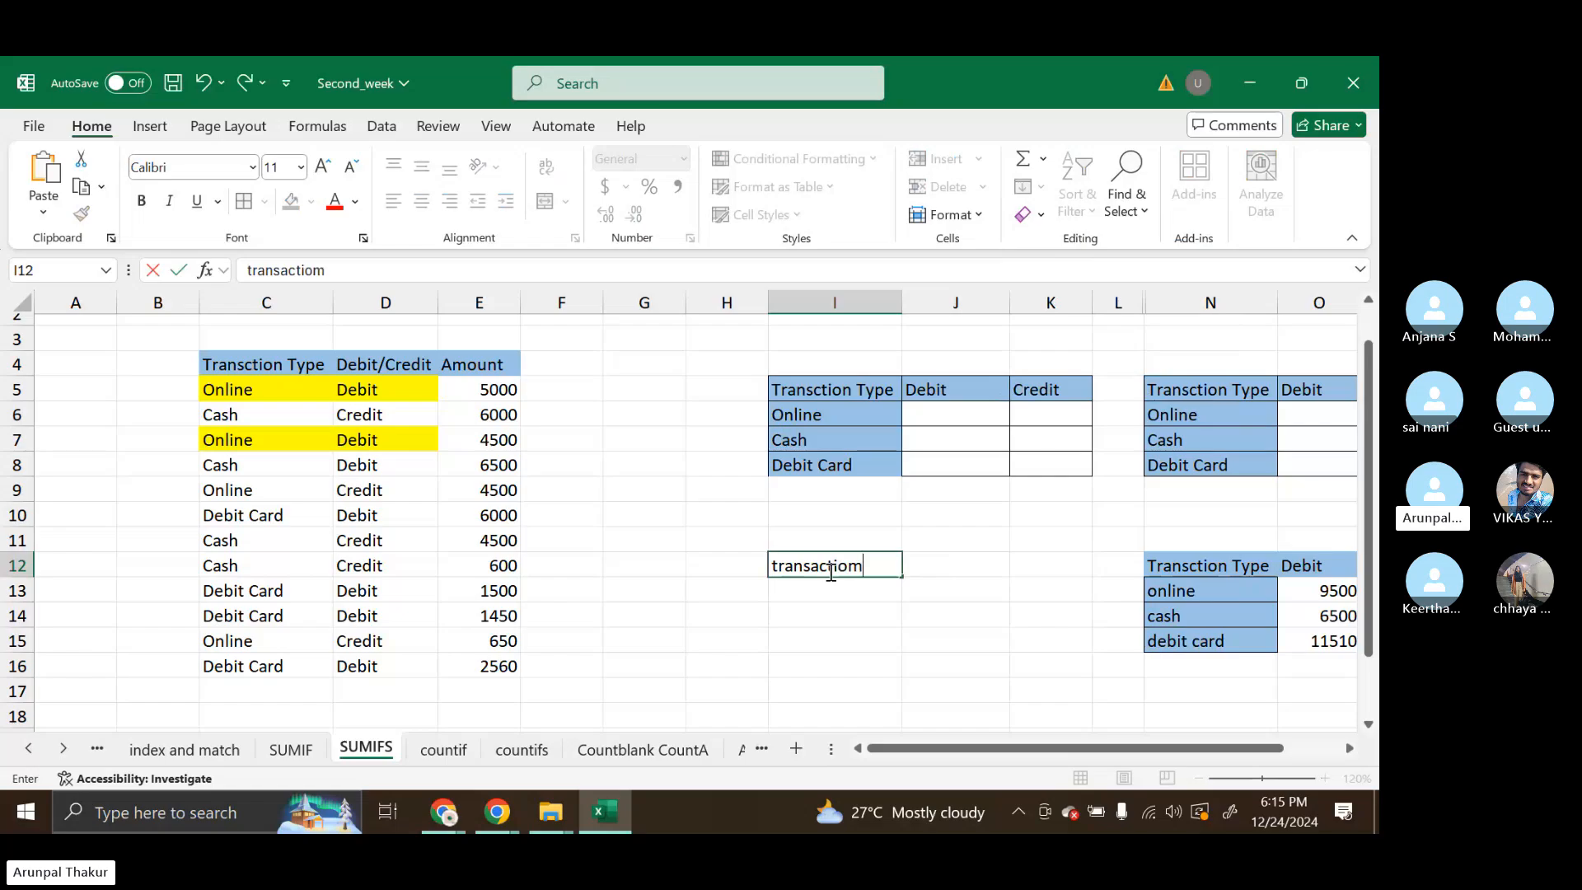
pyautogui.press('BackSpace')
pyautogui.write('n')
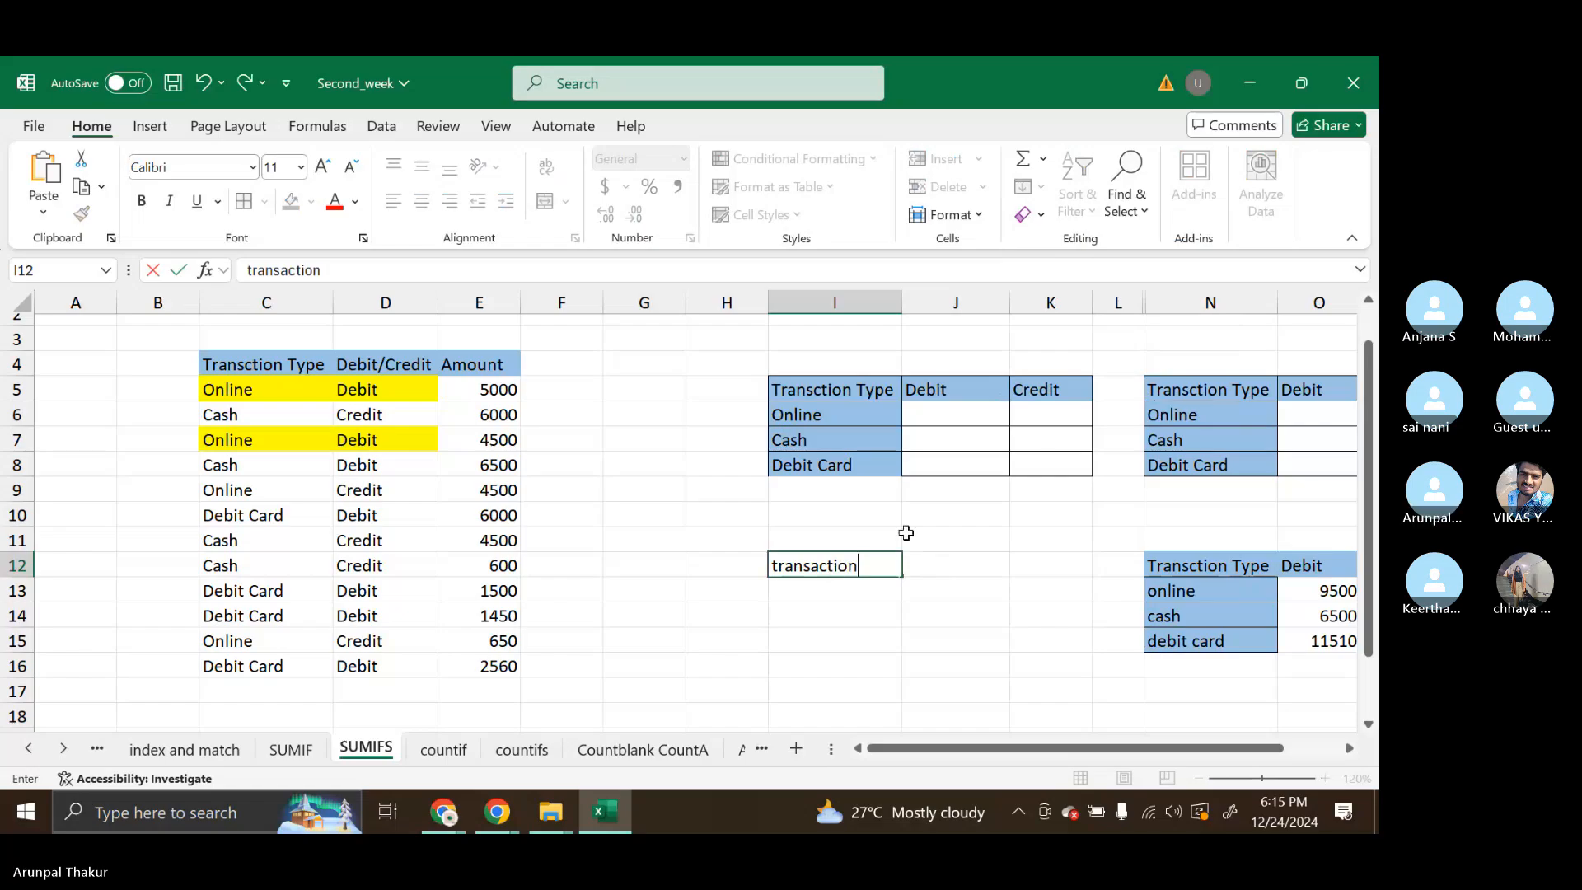
# Correct the heading in I5 to "Transaction Type" and complete the heading in I12 as "transaction Type".
pyautogui.doubleClick(821, 396)
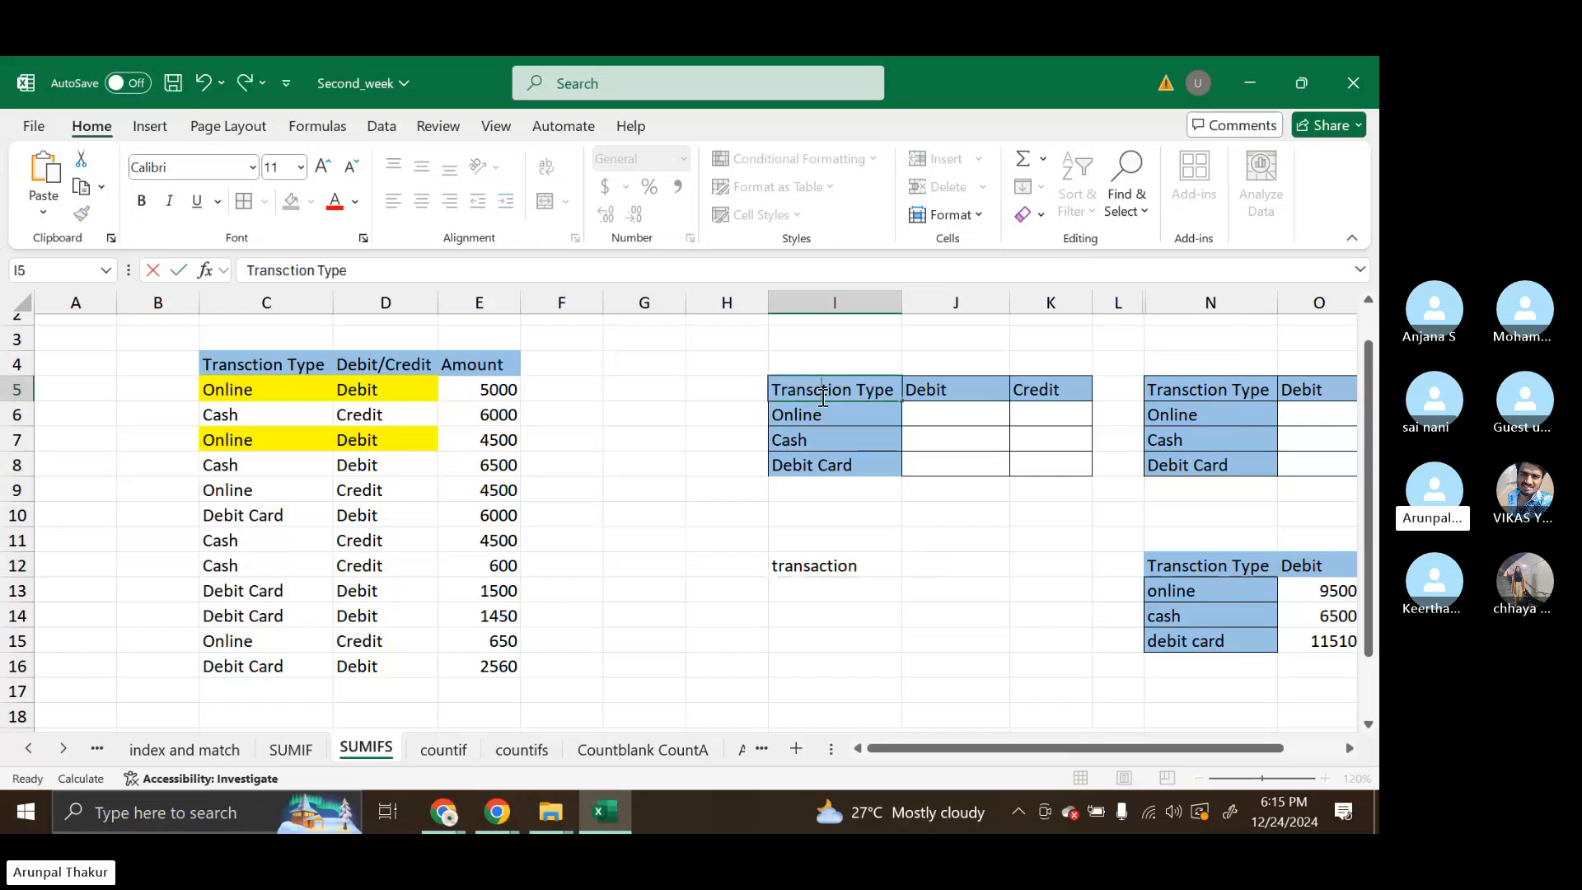
pyautogui.write('a')
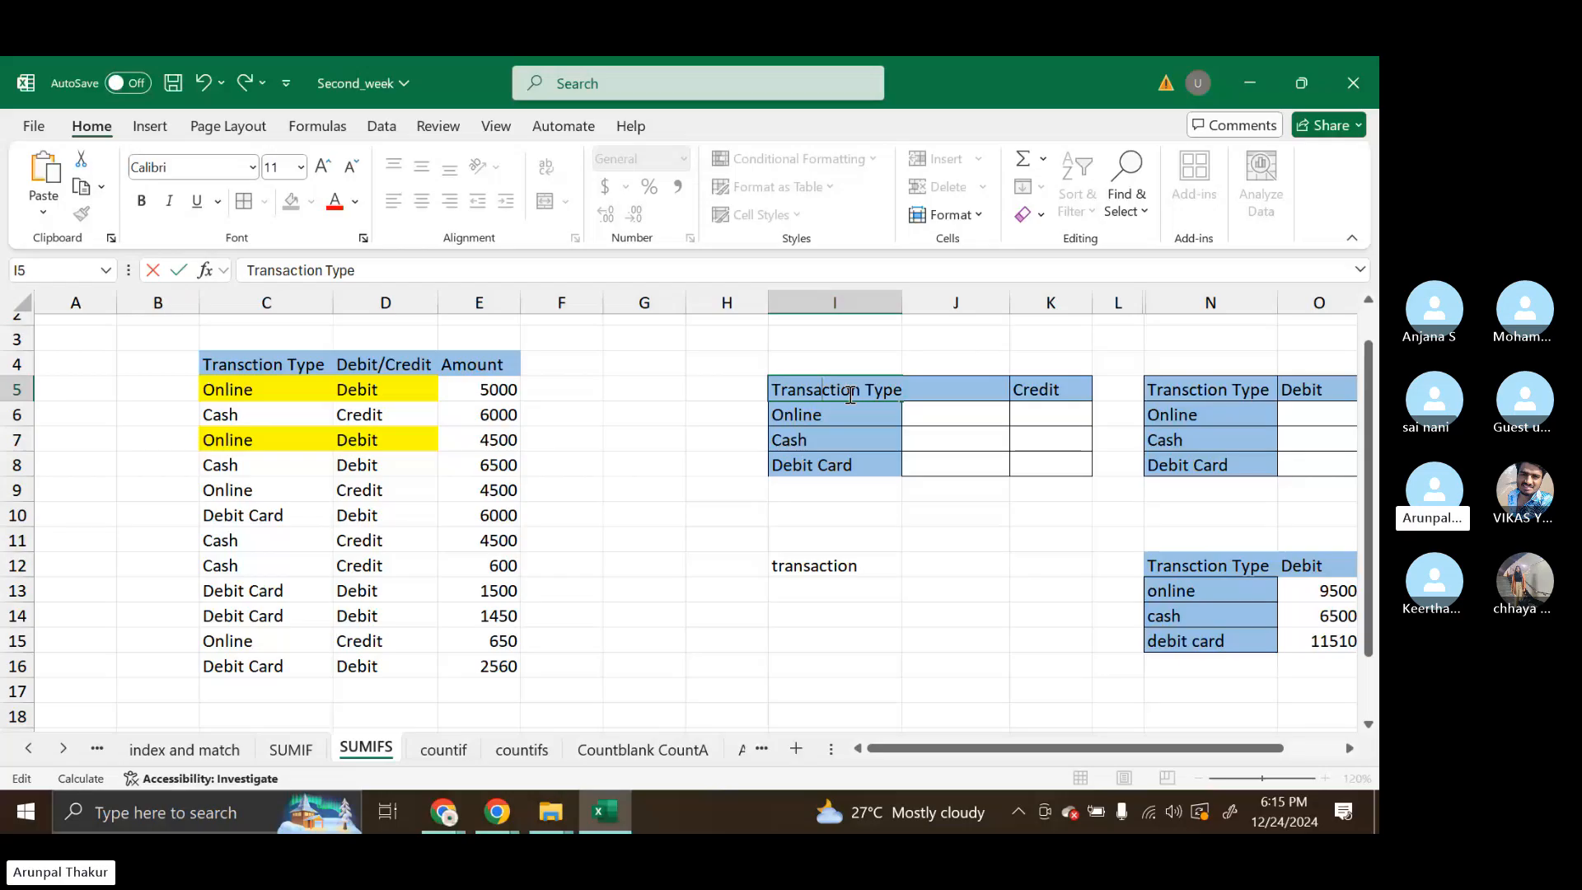
pyautogui.click(867, 566)
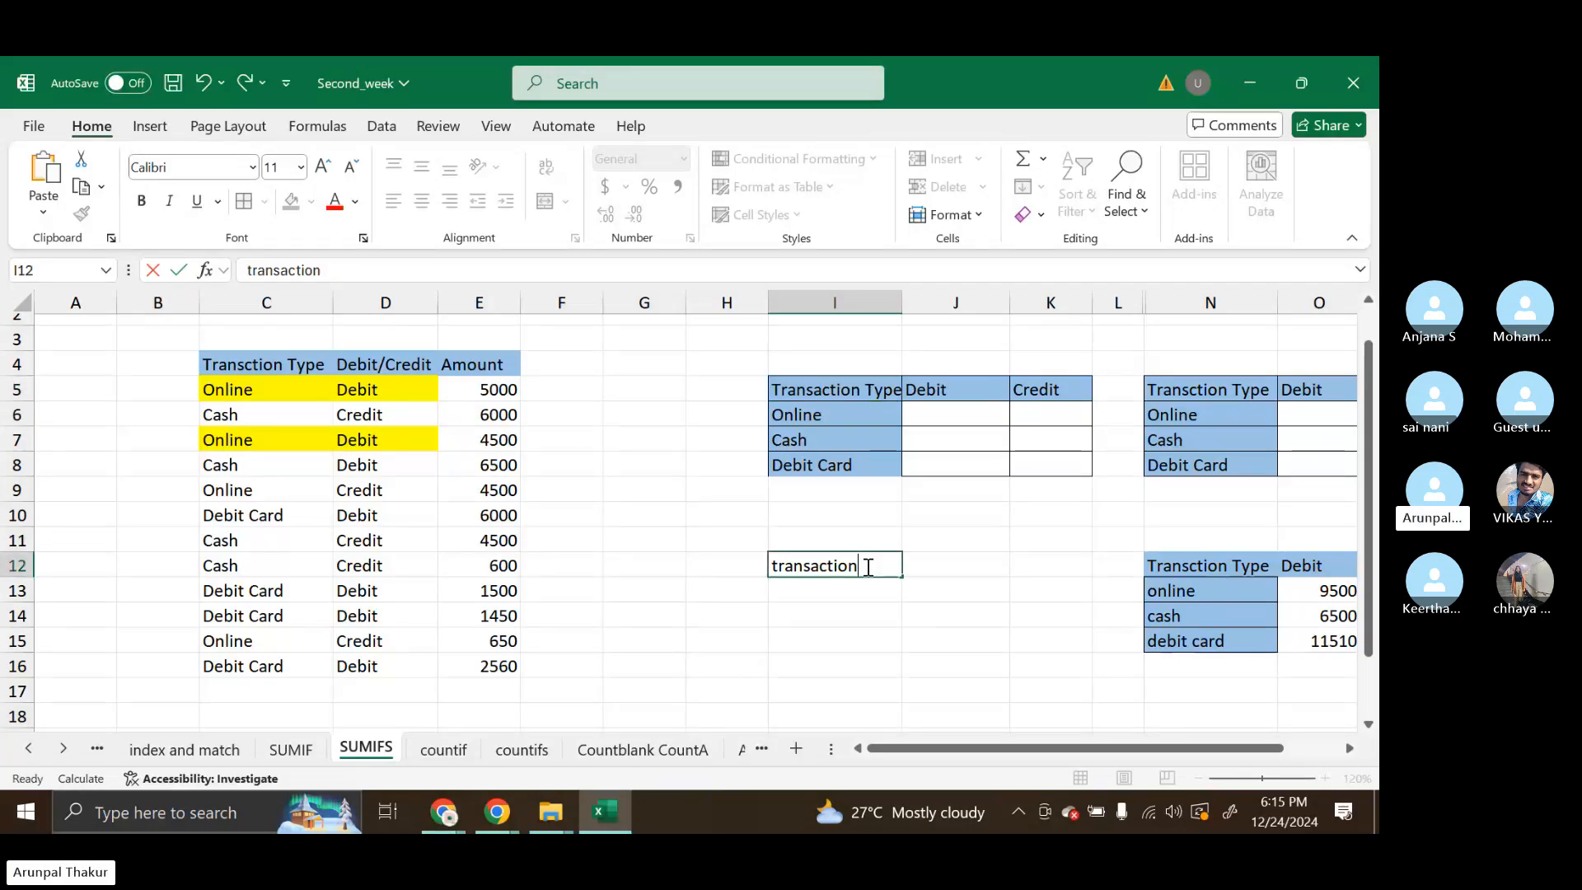
pyautogui.doubleClick(868, 567)
pyautogui.write('Type')
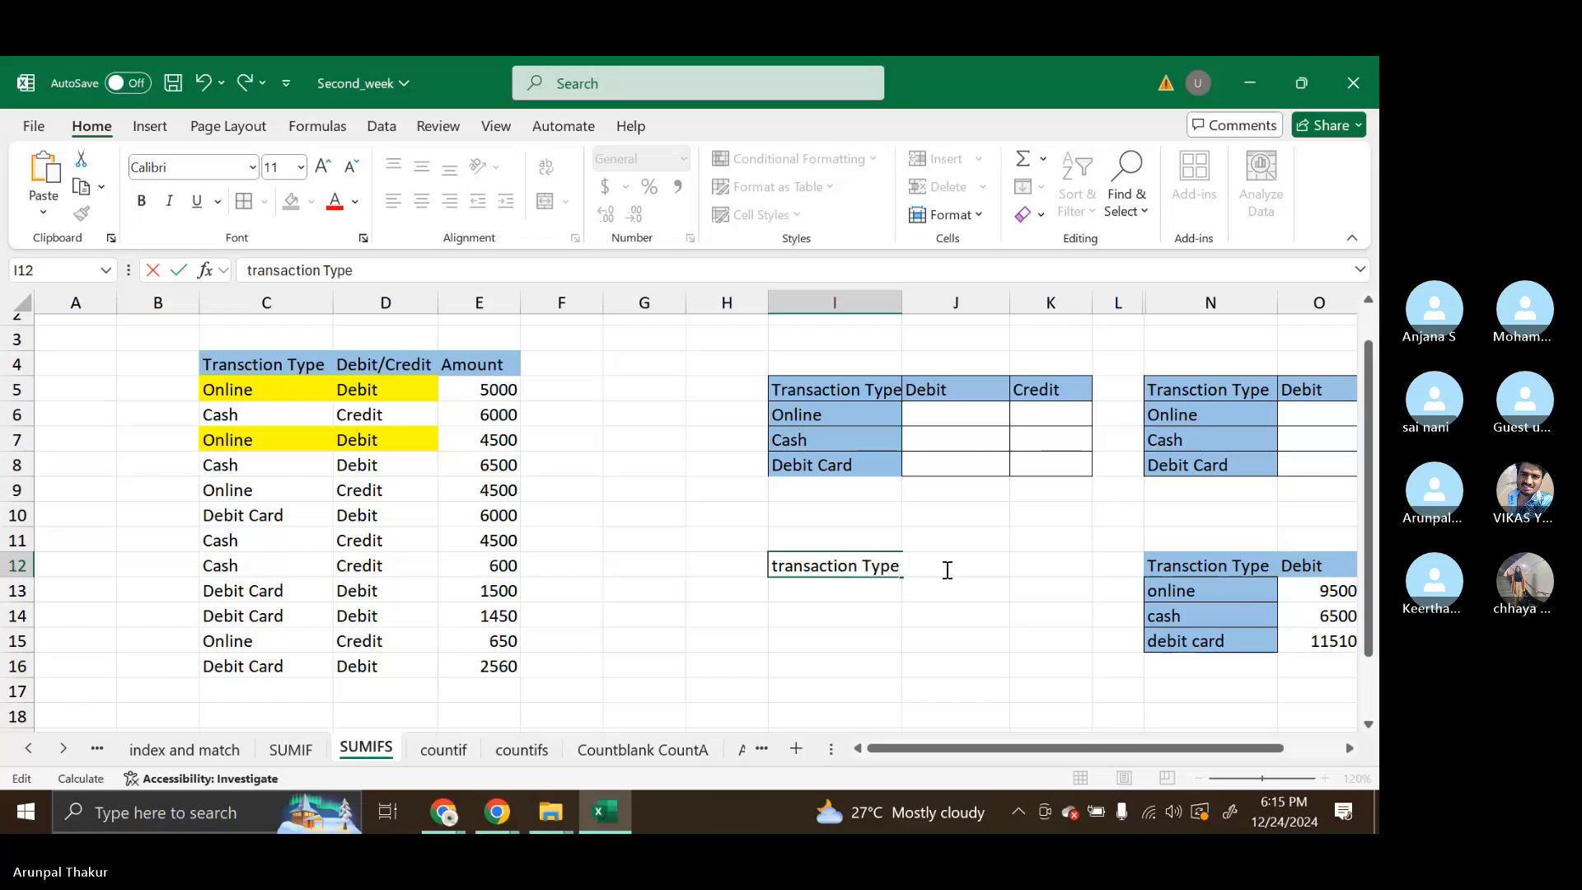
pyautogui.press('Return')
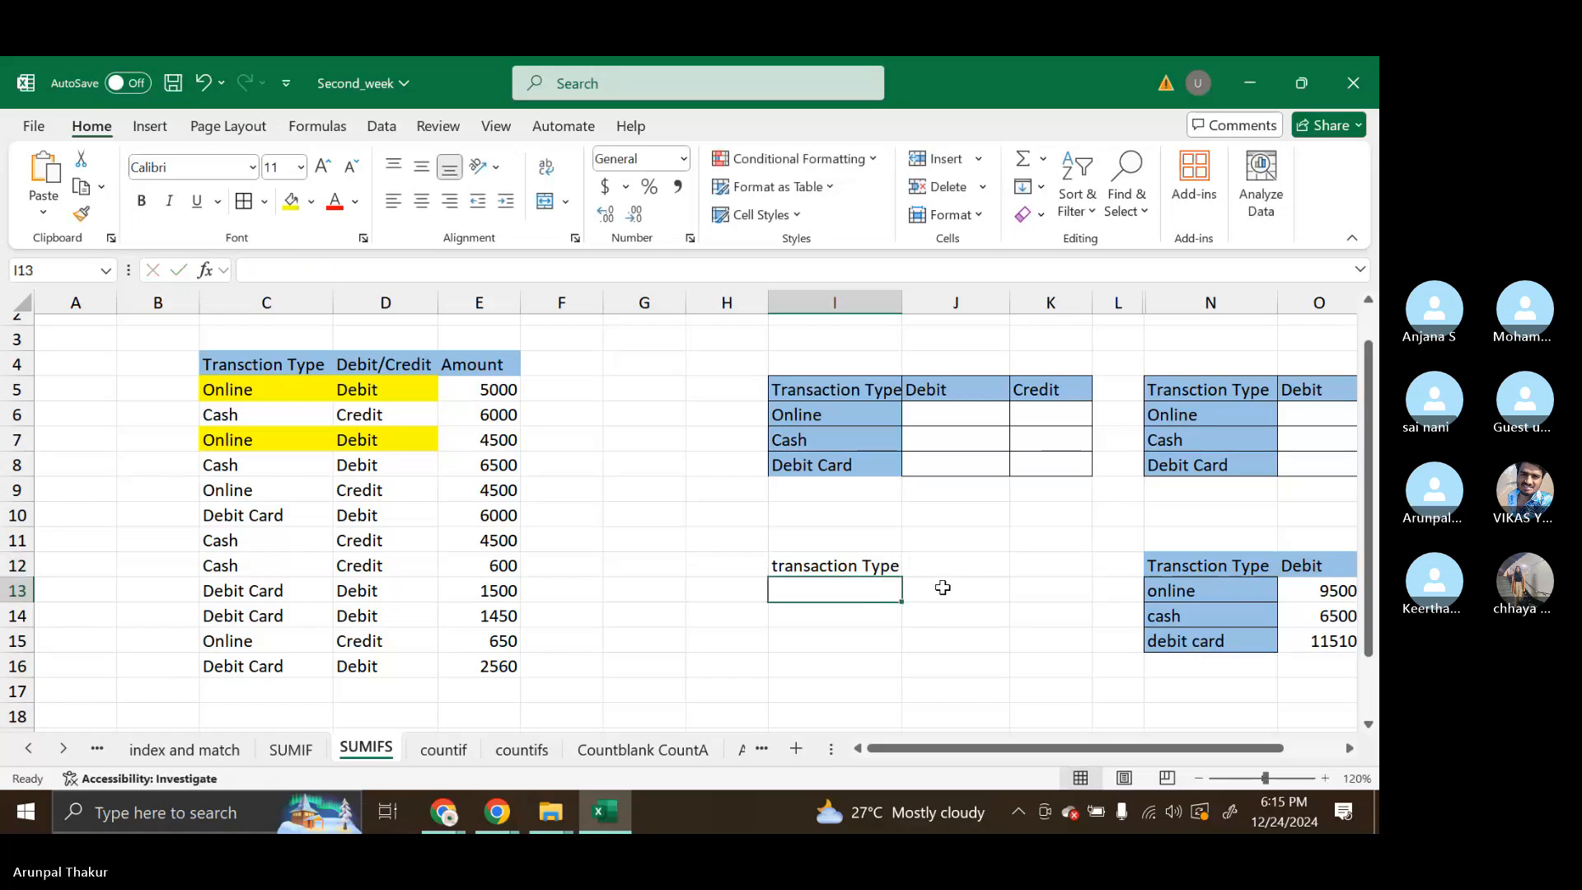
# Enter the column headings "debit" in J12 and "credit" in K12.
pyautogui.click(961, 557)
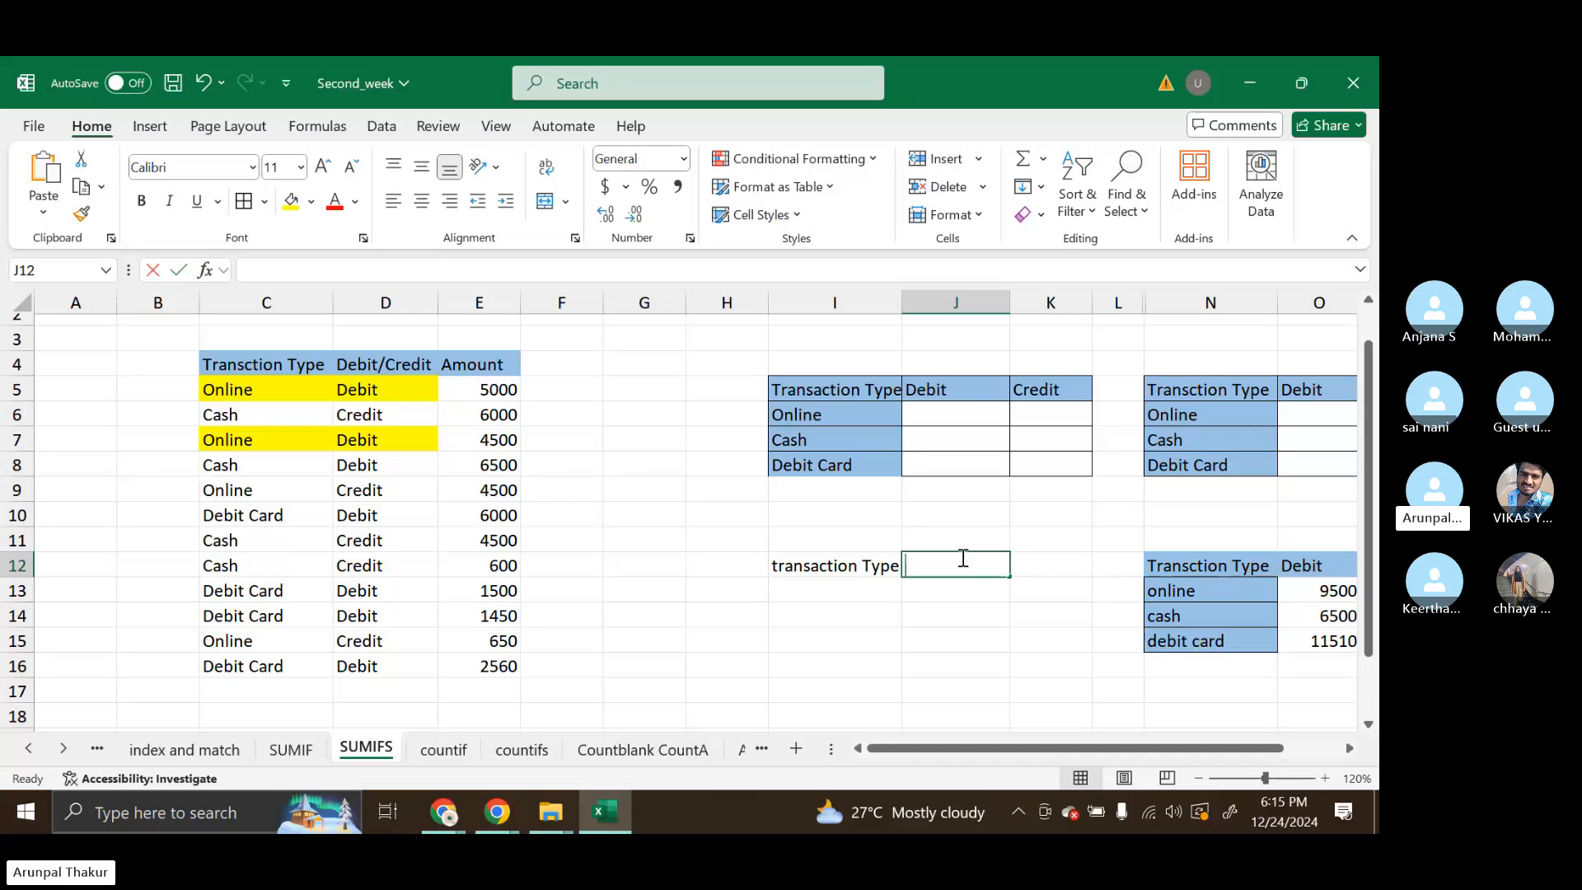
pyautogui.write('debit')
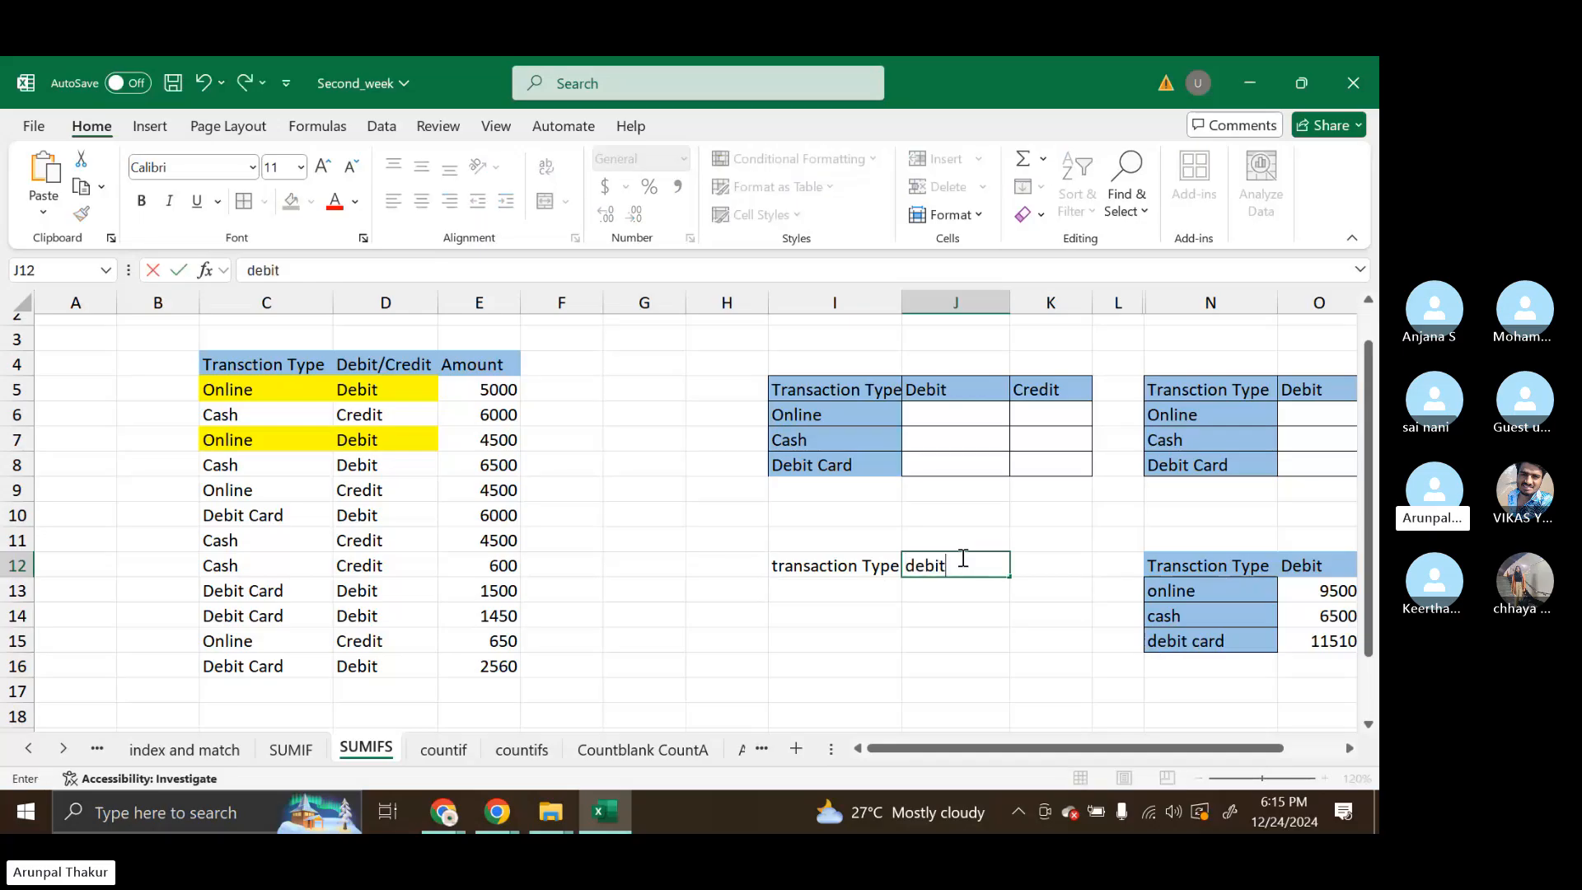
pyautogui.click(1041, 572)
pyautogui.write('cr')
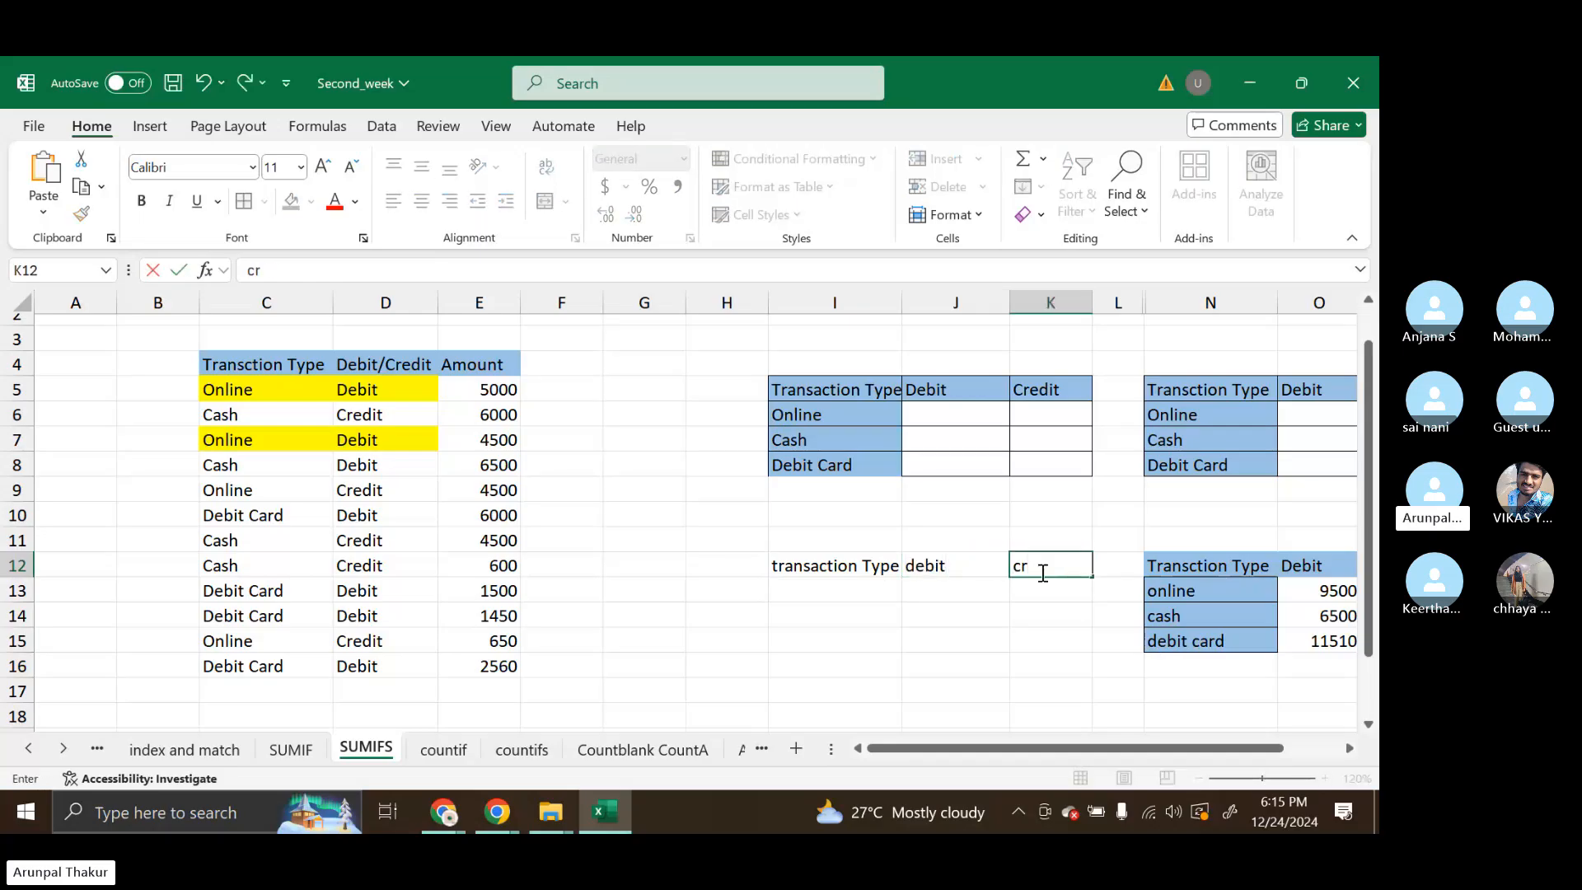
pyautogui.write('edit')
# Enter the row labels "online", "cash" and "debit card" in I13:I15 under the transaction Type heading.
pyautogui.click(862, 594)
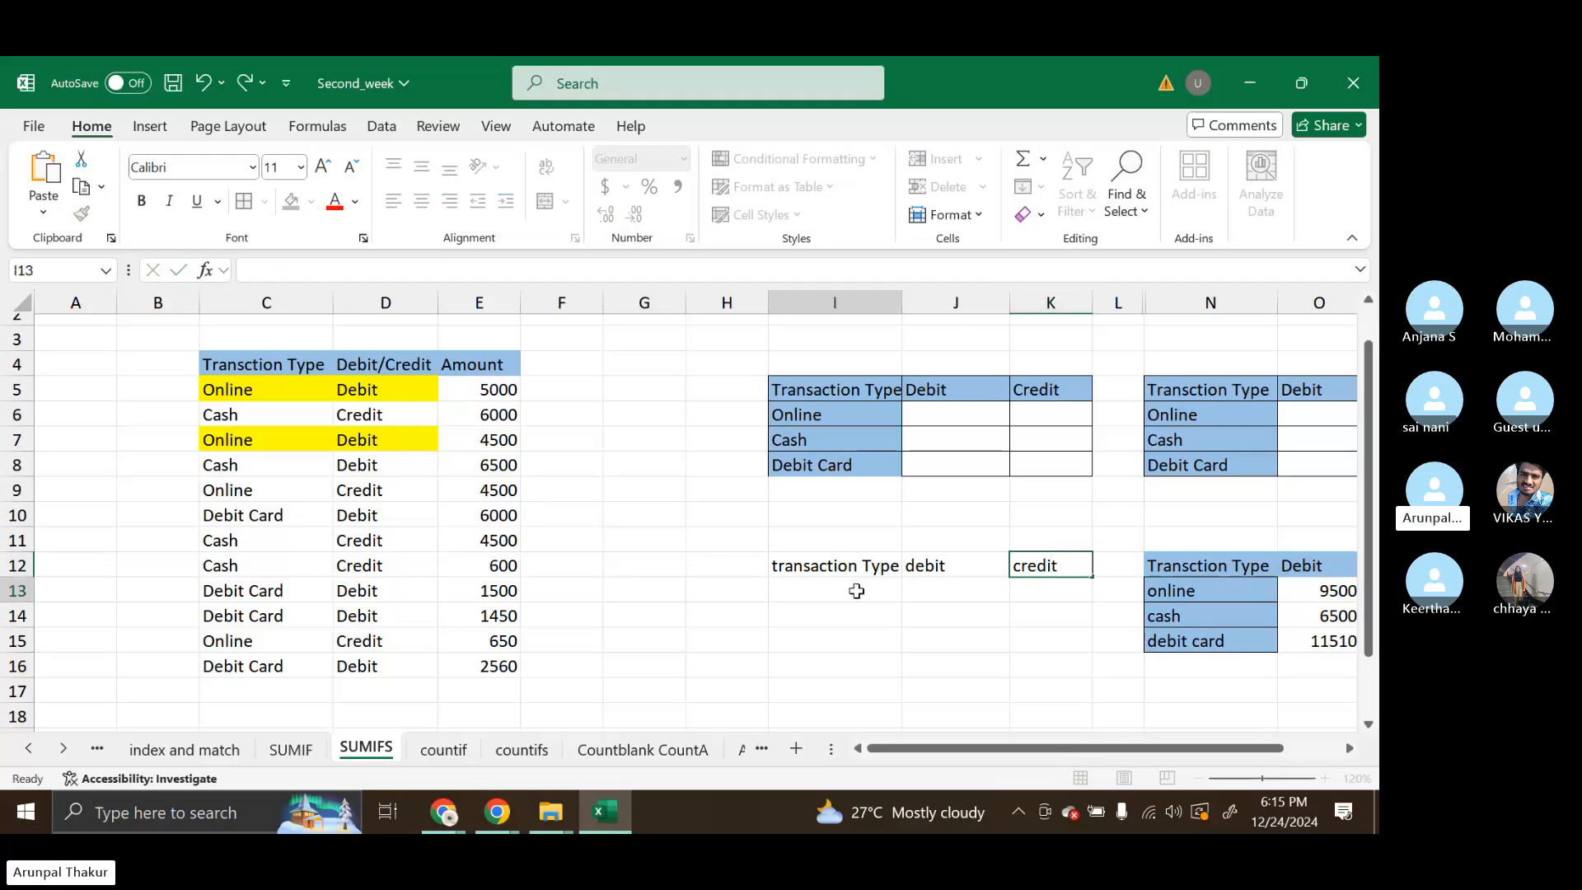
pyautogui.write('onl')
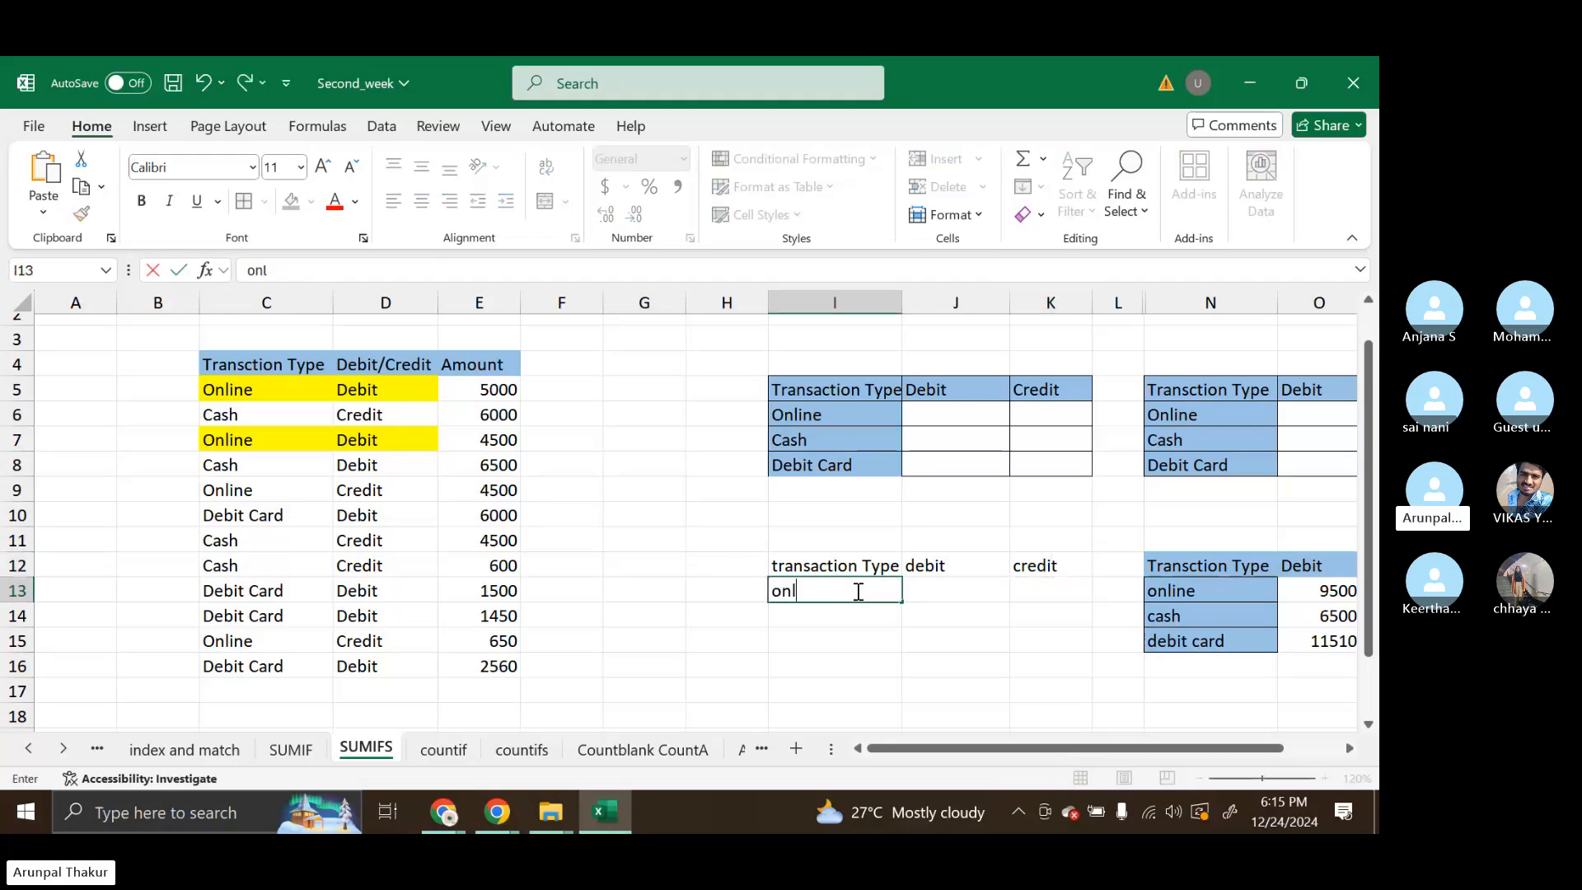
pyautogui.write('ine')
pyautogui.click(828, 612)
pyautogui.write('casj')
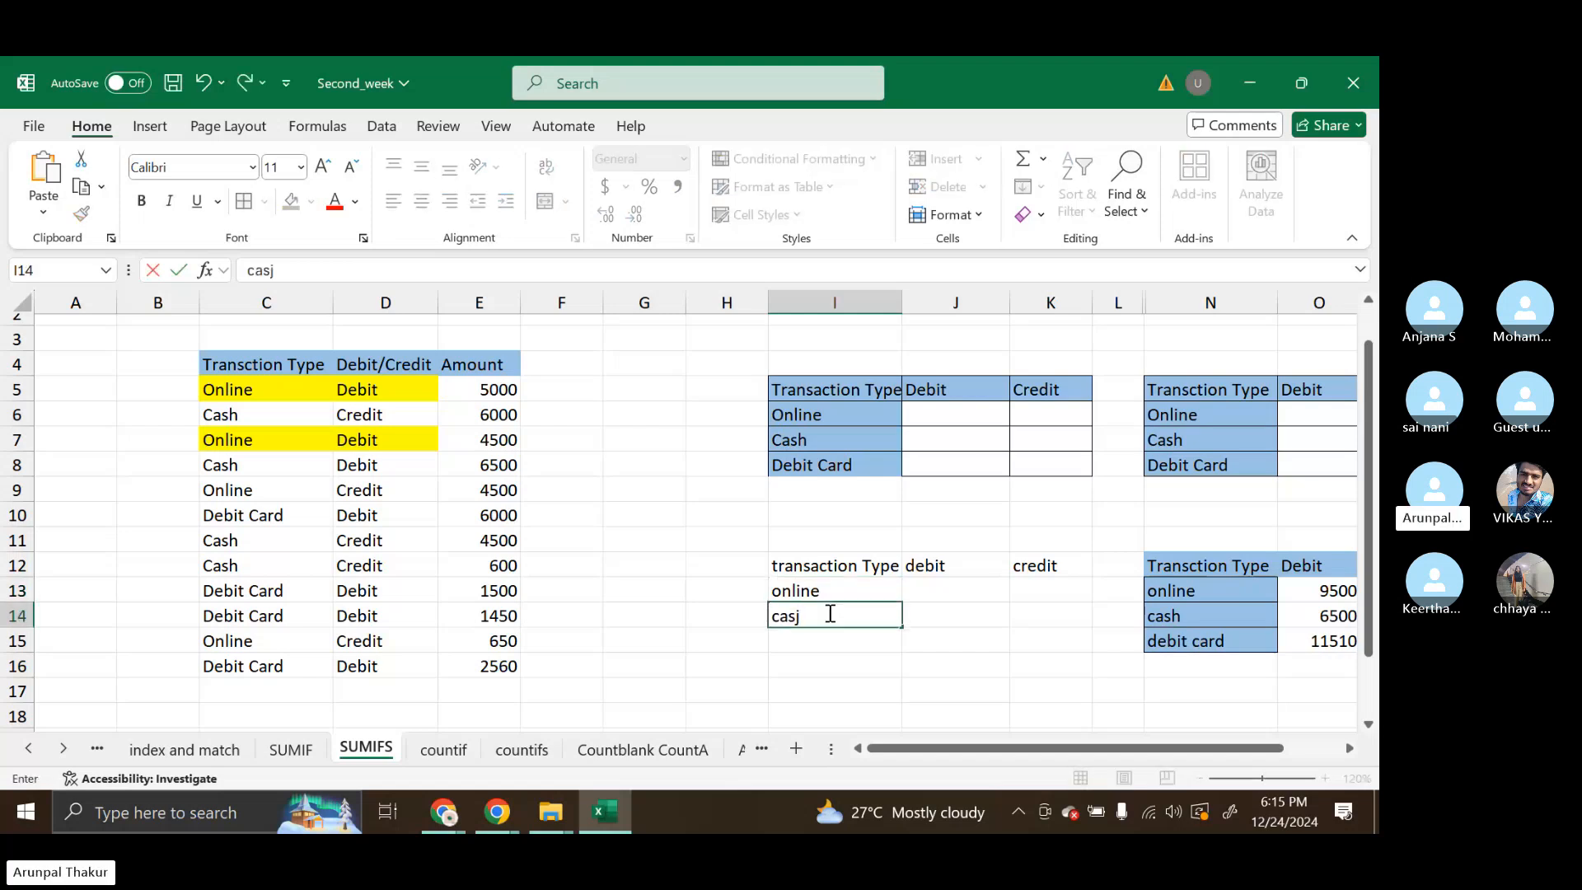
pyautogui.press('BackSpace')
pyautogui.write('h')
pyautogui.click(816, 640)
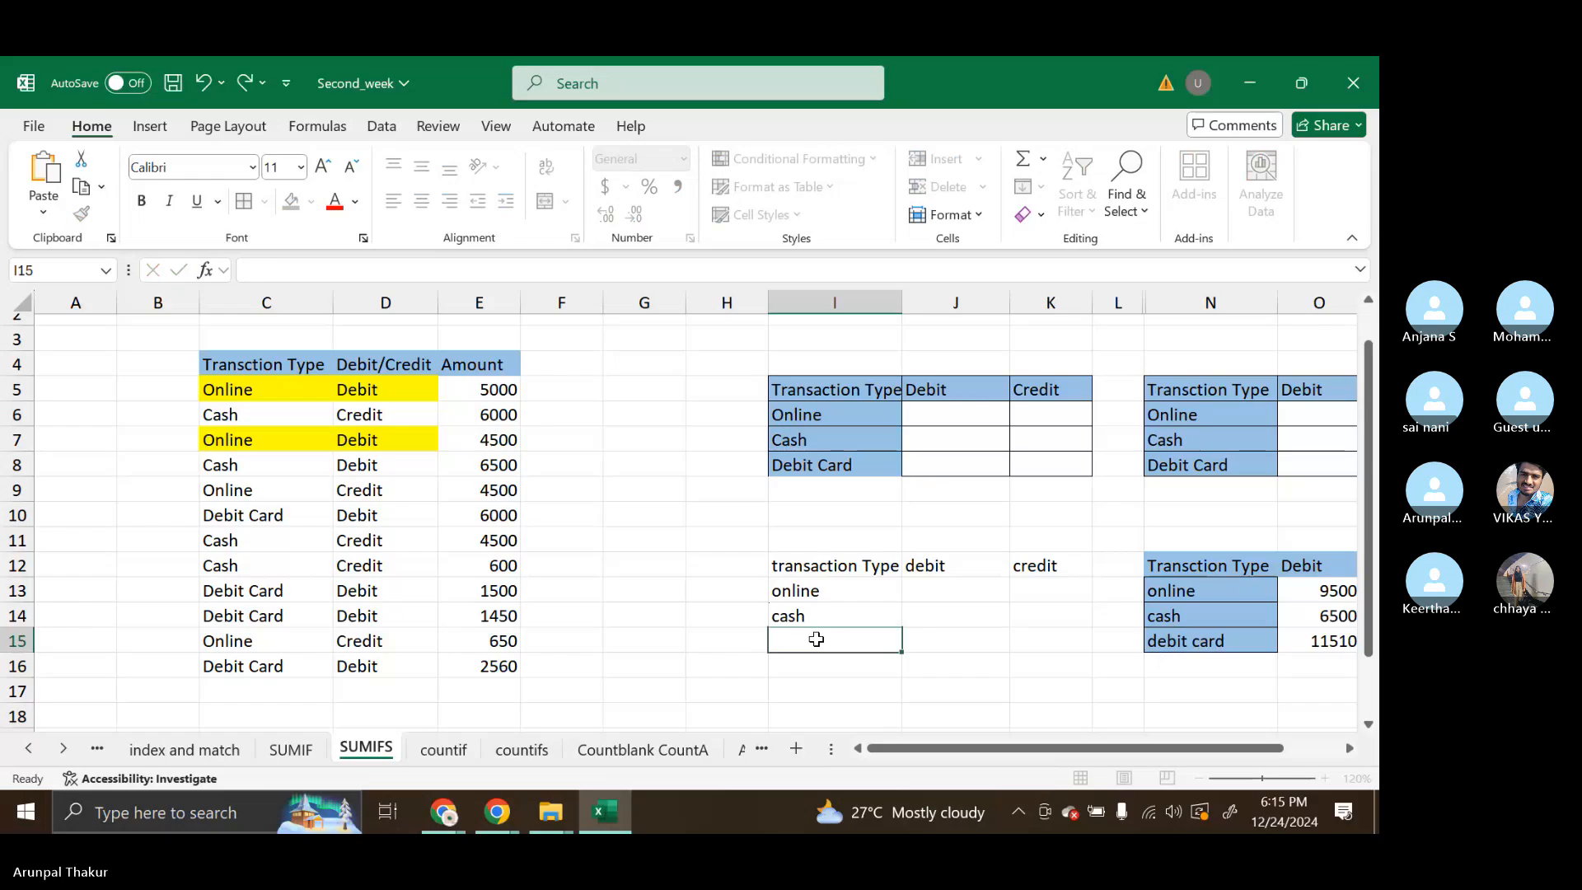
pyautogui.write('debit')
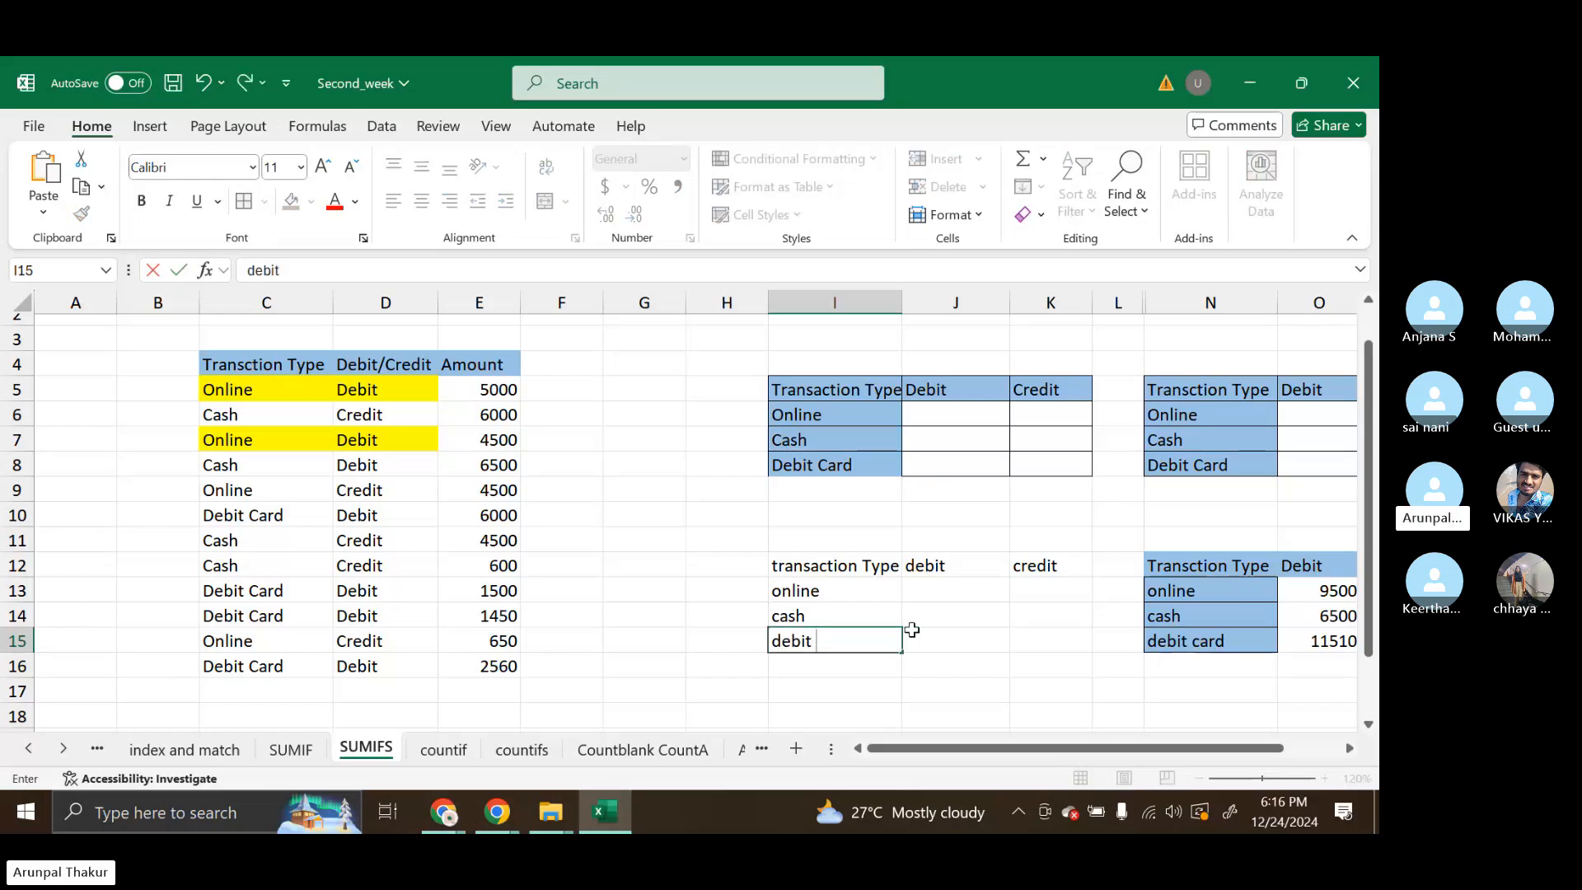
pyautogui.write(' card')
pyautogui.click(916, 631)
# Fill the transaction Type heading and its row labels in I12:I15 with blue.
pyautogui.moveTo(819, 564); pyautogui.dragTo(816, 641)
pyautogui.click(311, 201)
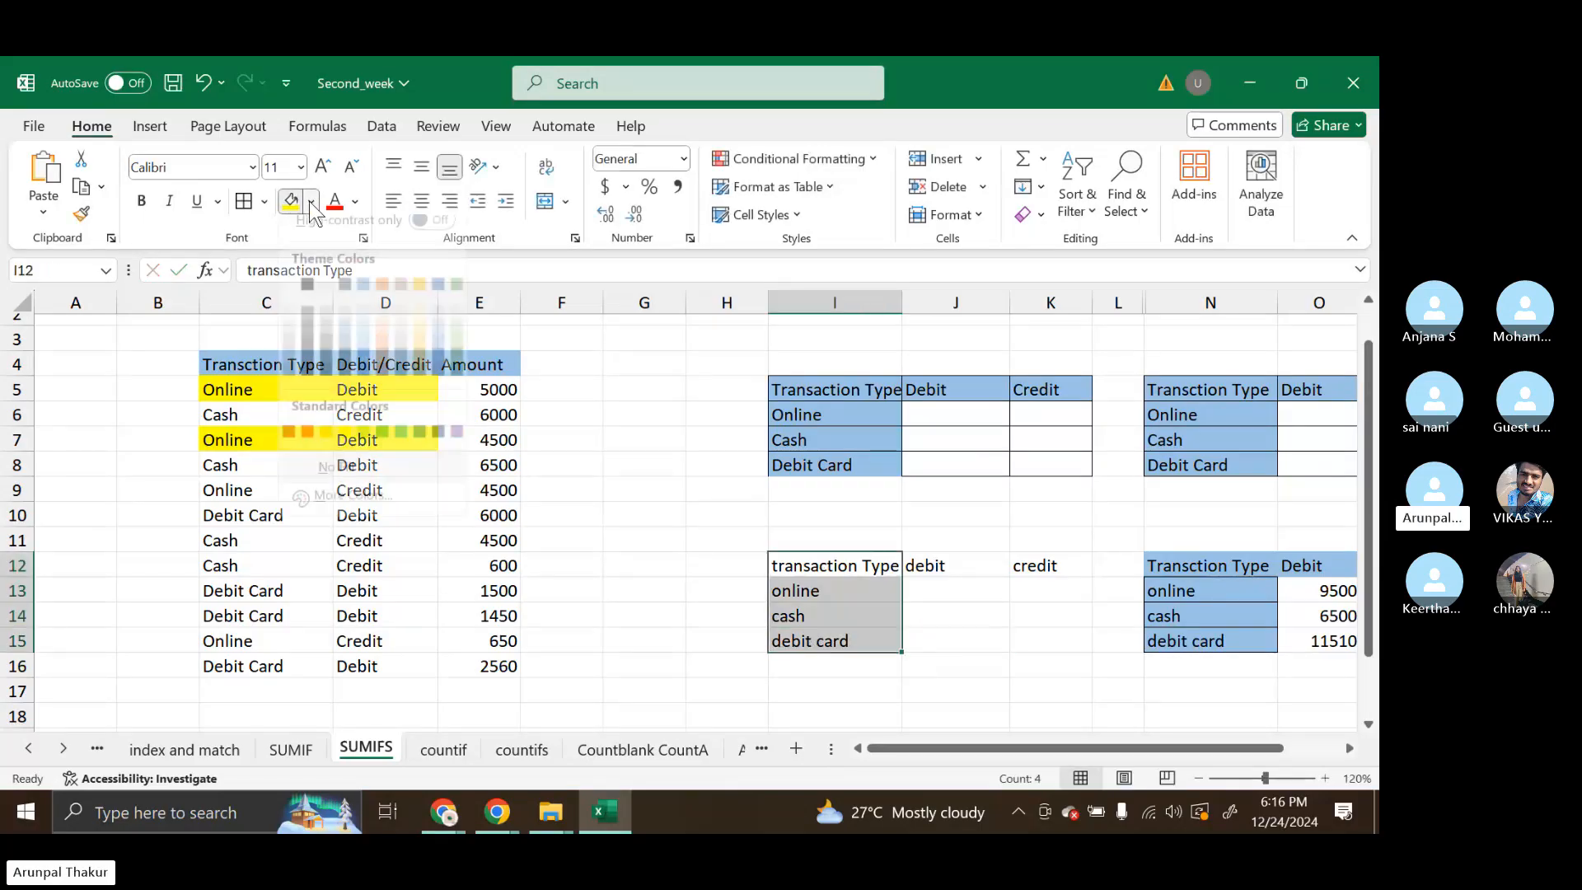
pyautogui.click(366, 306)
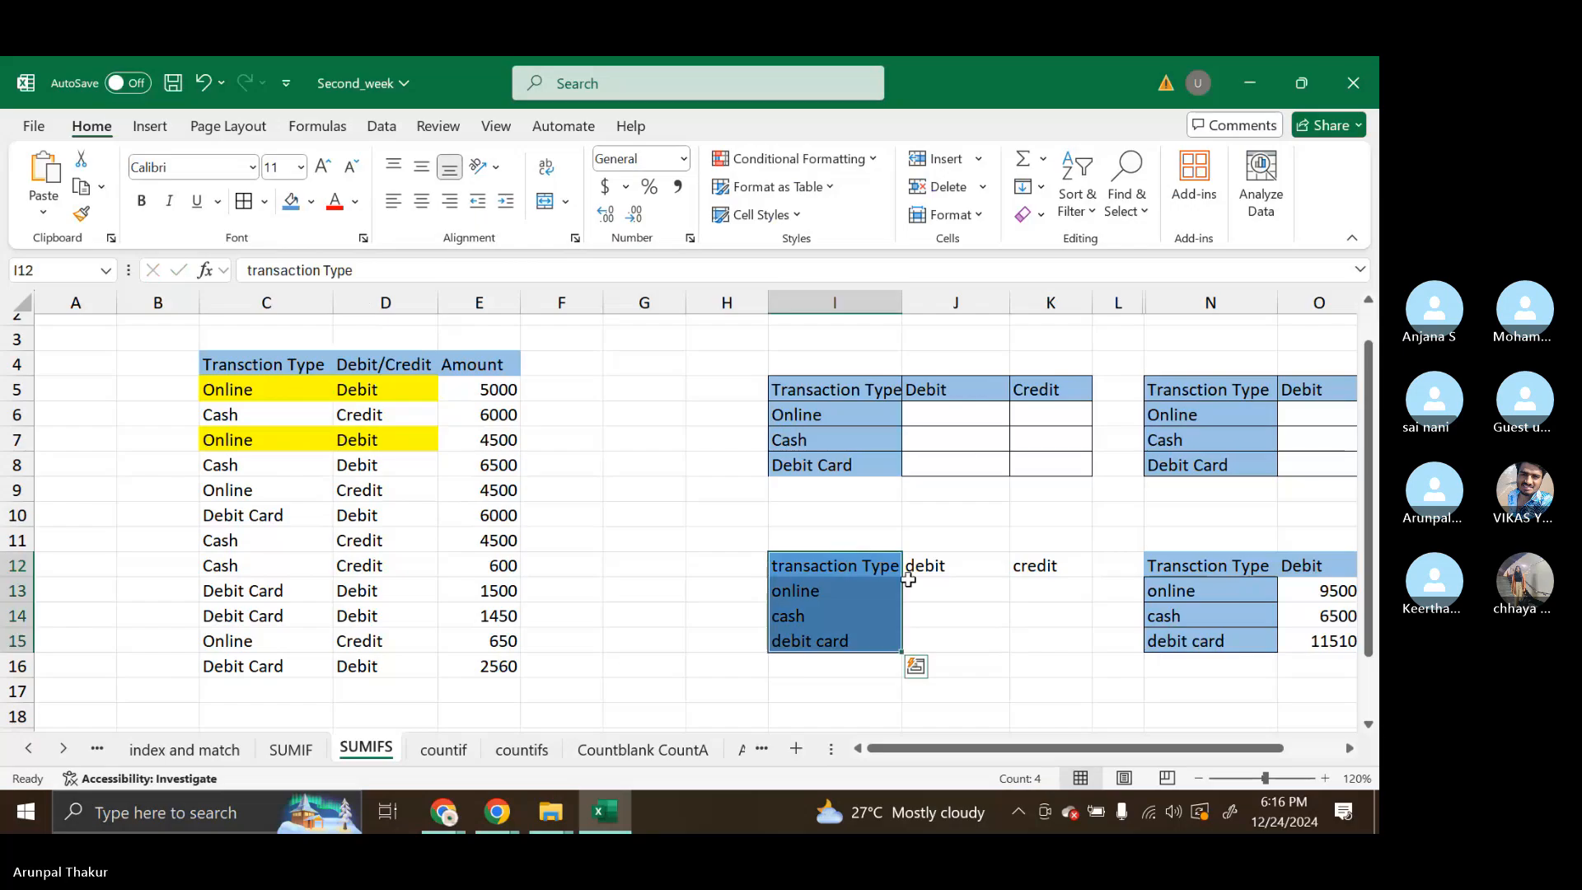
# Fill the heading row I12:K12 with blue and add borders to it and to the labels in I12:I15.
pyautogui.moveTo(894, 565); pyautogui.dragTo(1063, 565)
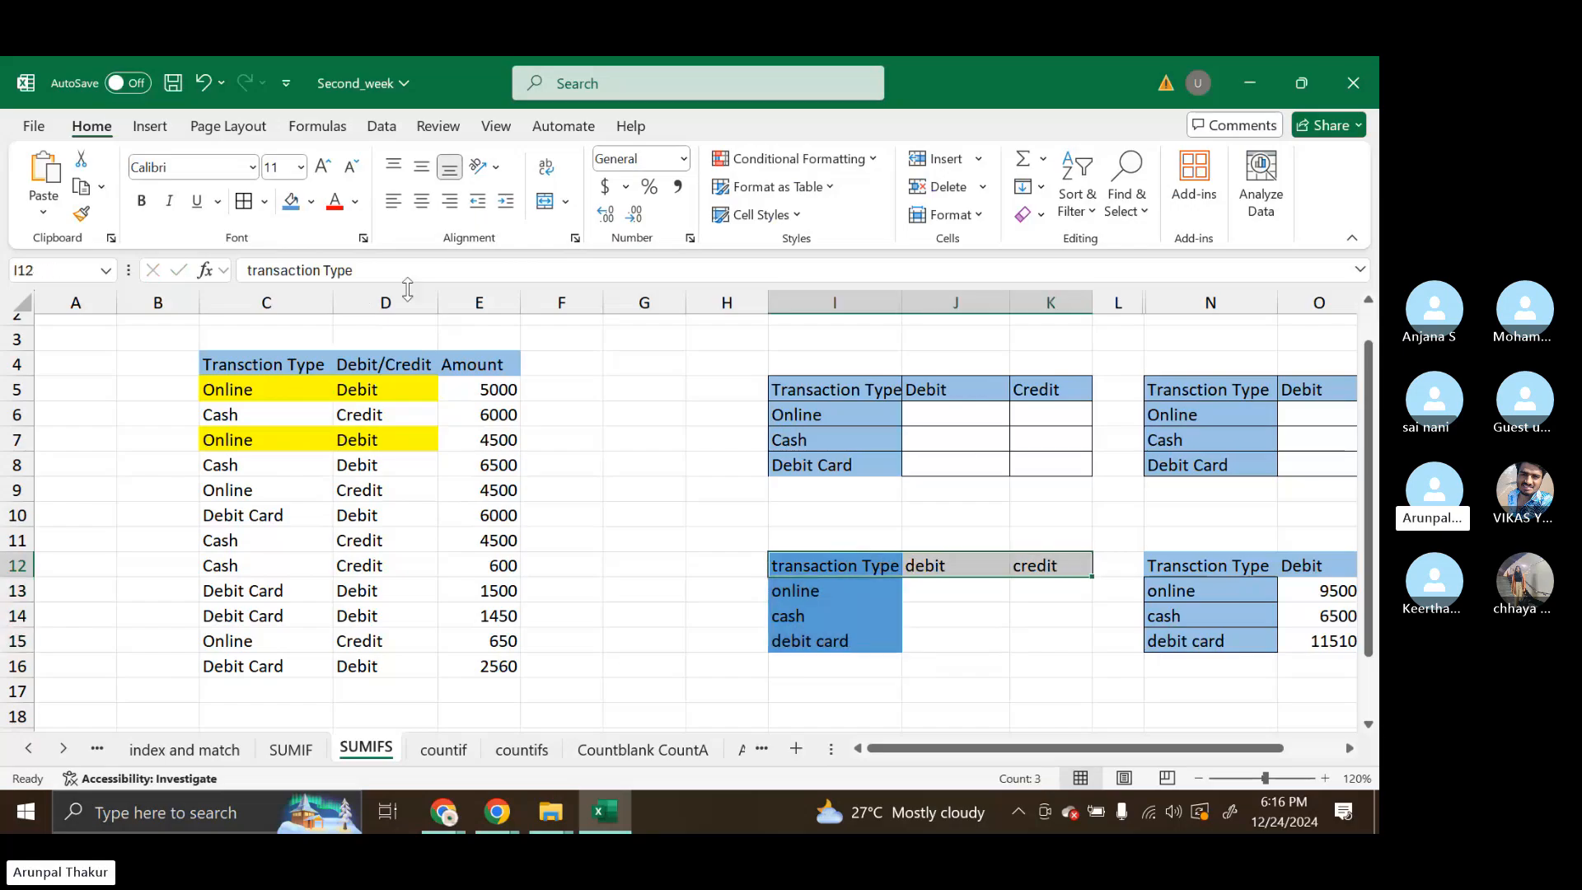
pyautogui.click(290, 202)
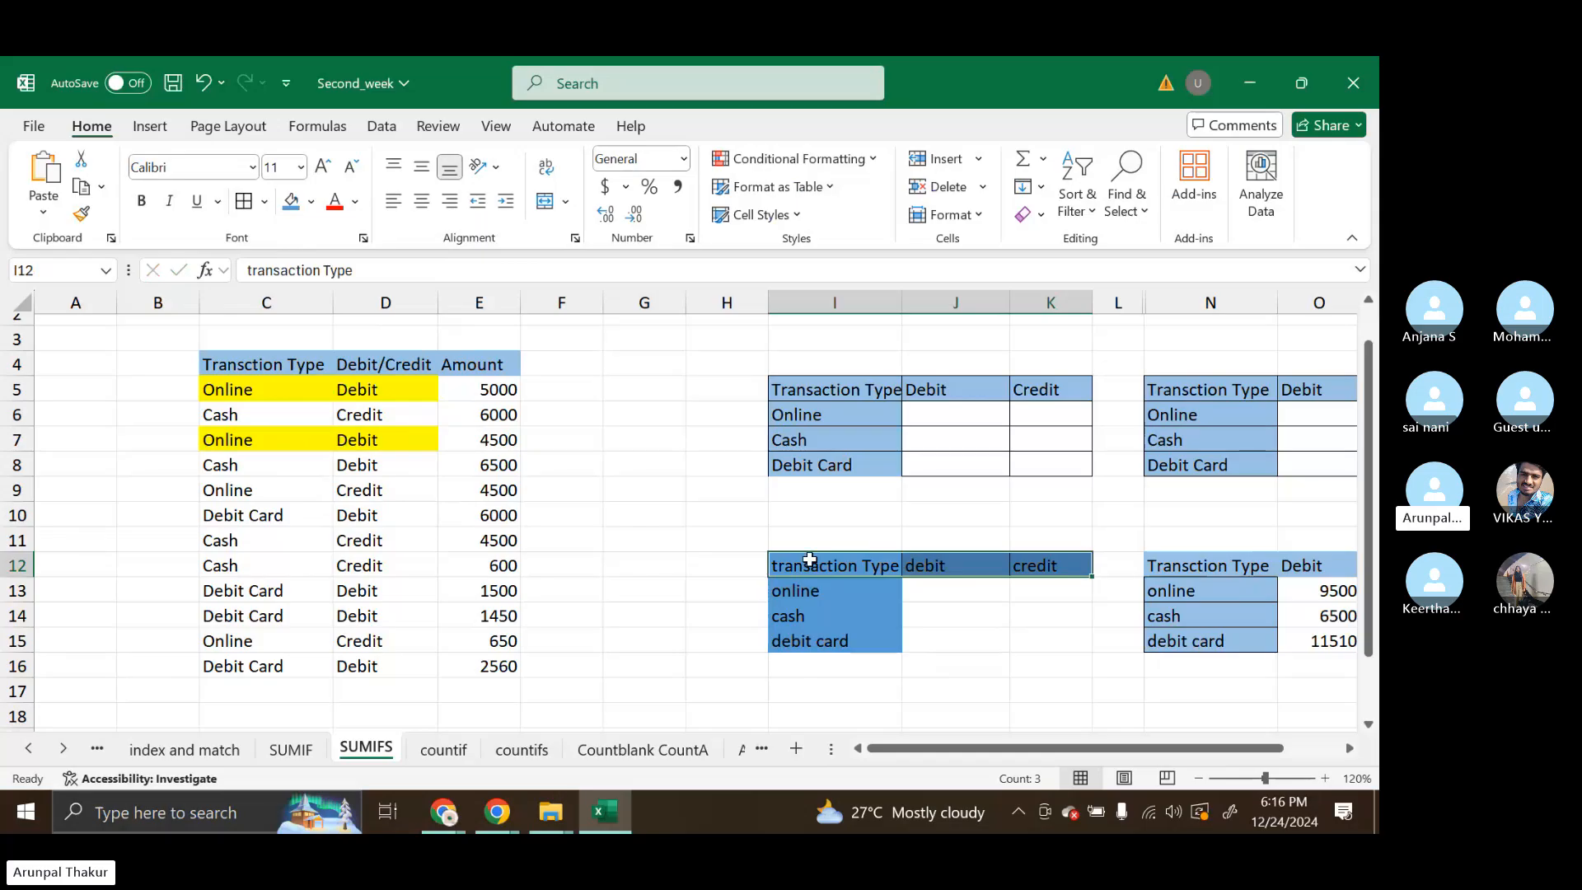
pyautogui.moveTo(812, 566); pyautogui.dragTo(836, 642)
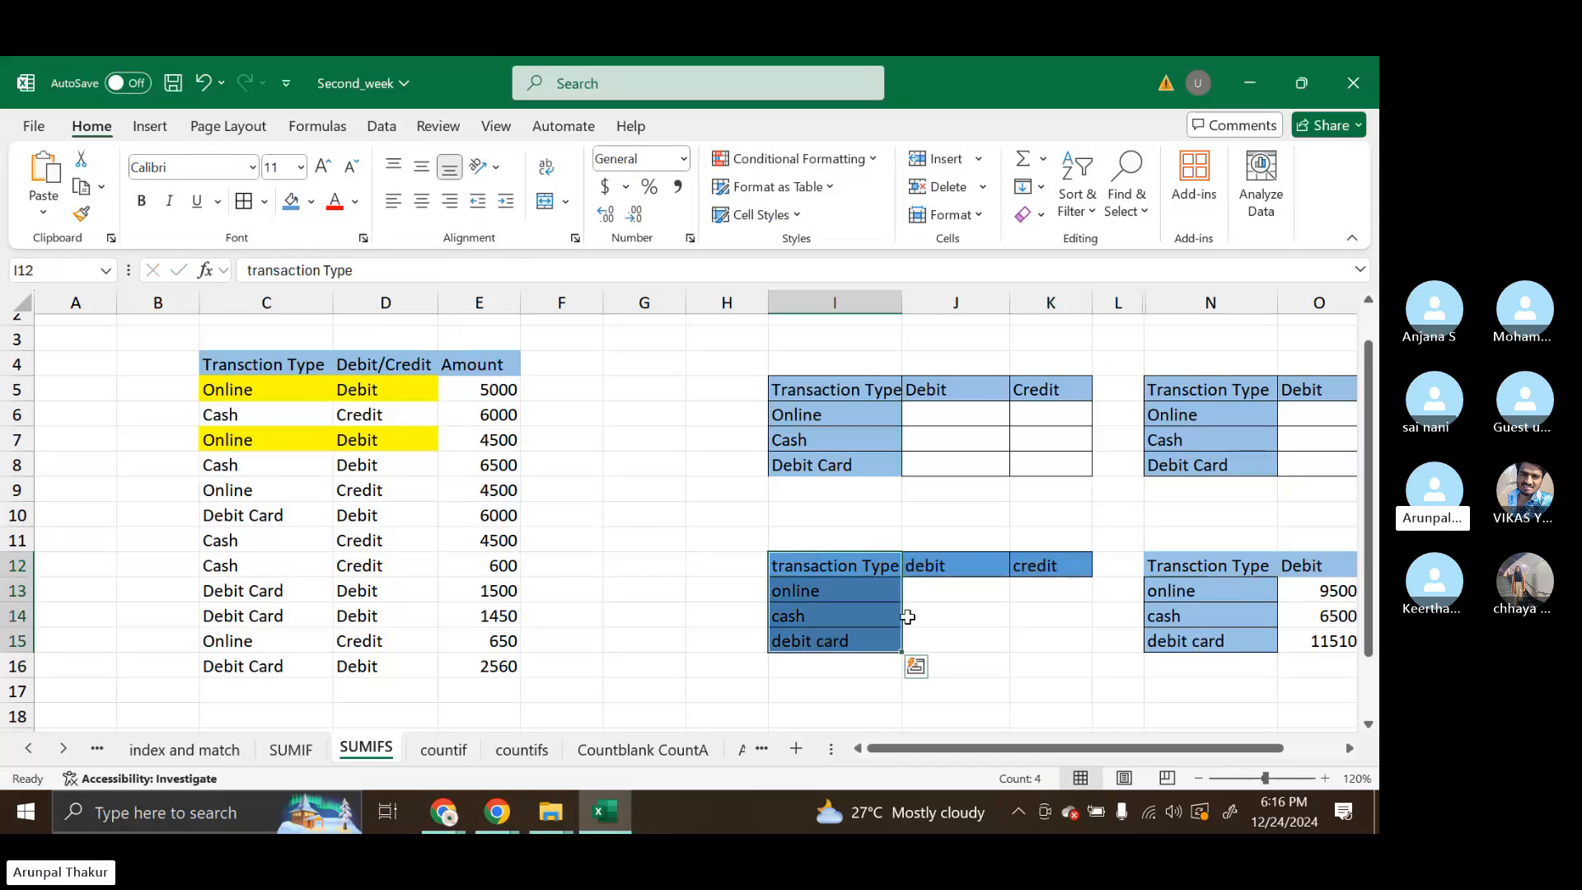
pyautogui.click(978, 649)
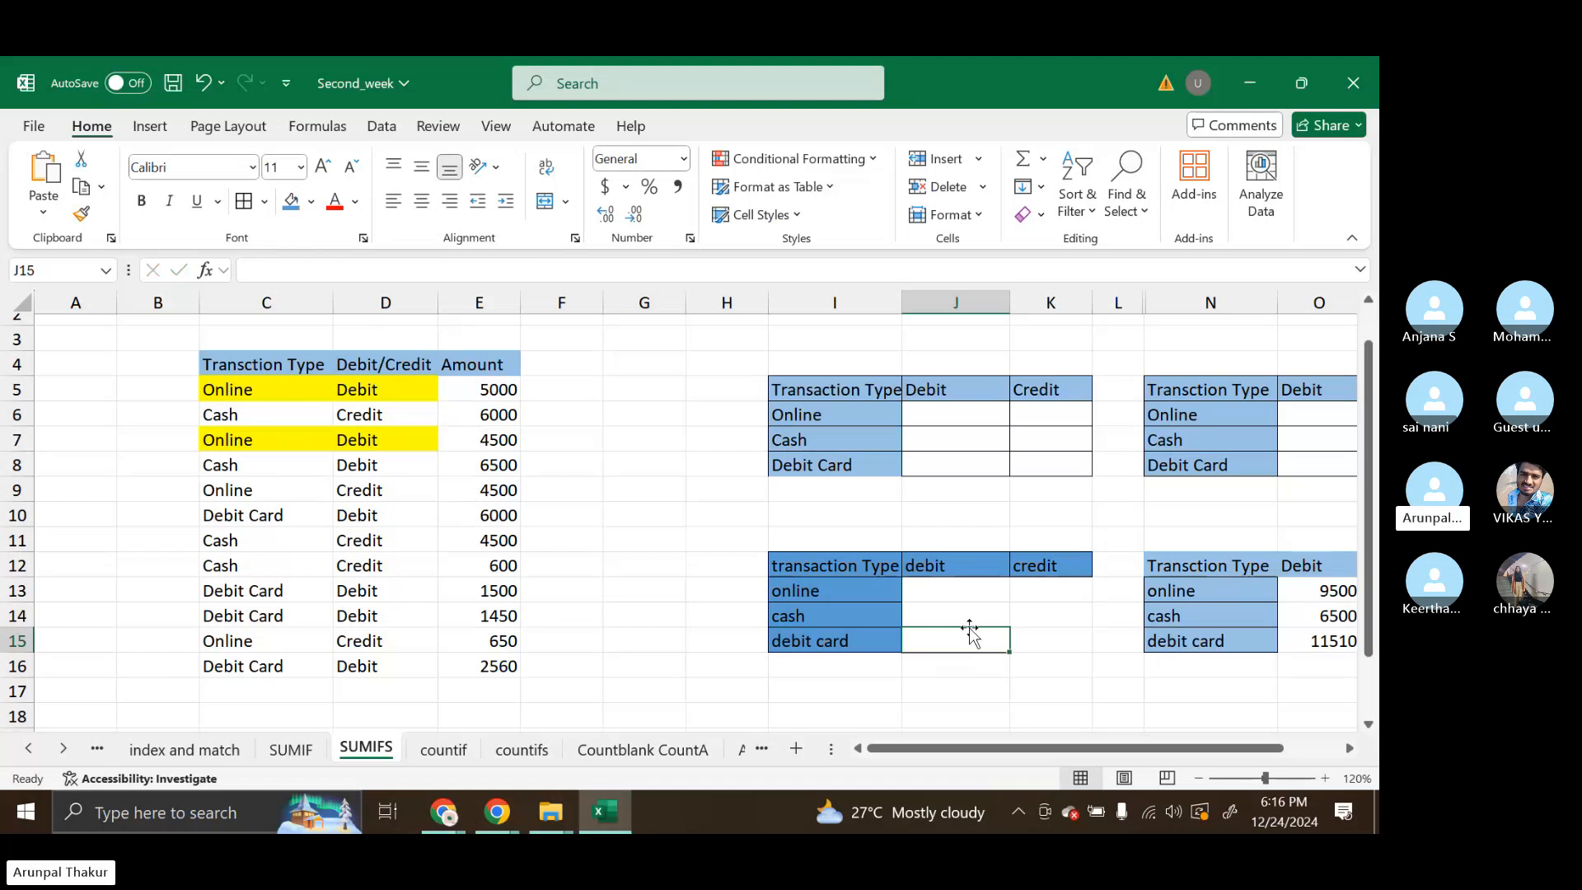
pyautogui.click(959, 419)
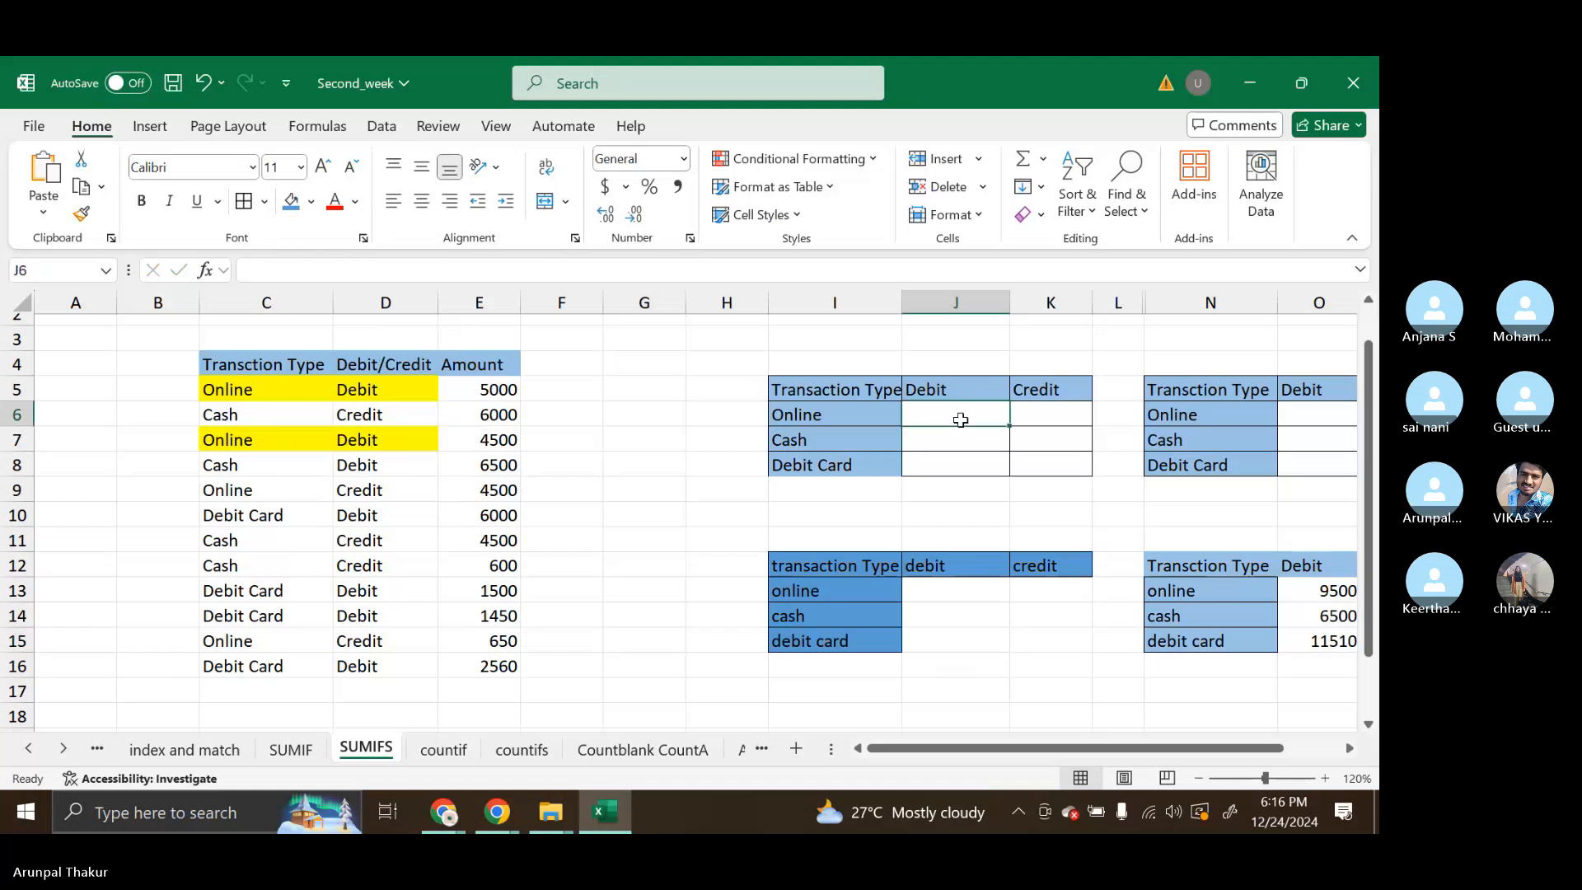
pyautogui.click(292, 749)
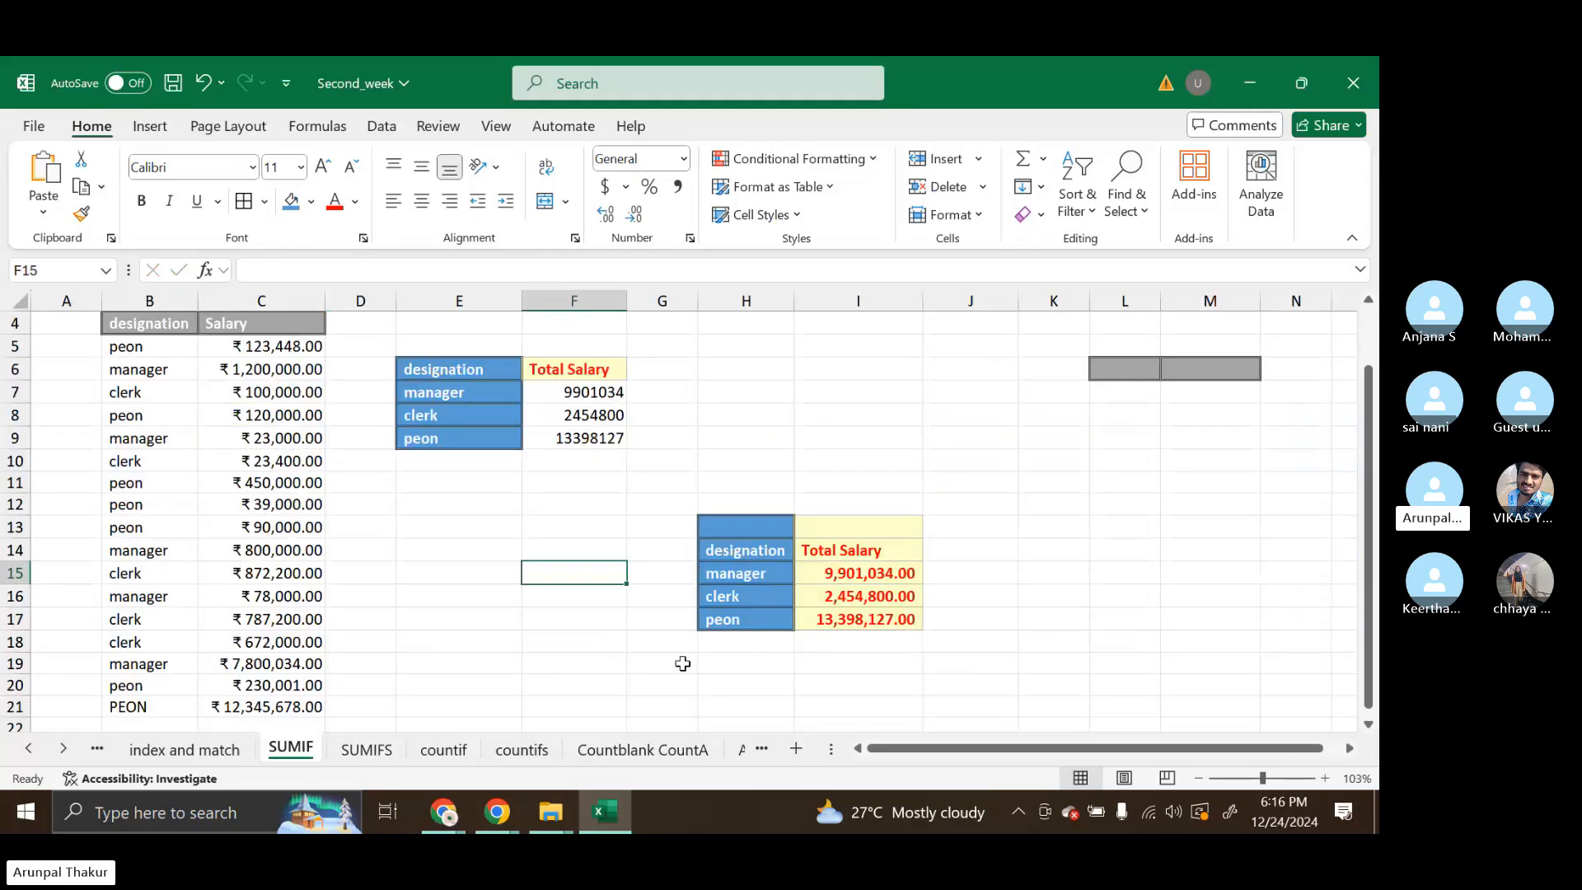
pyautogui.click(382, 750)
# Examine which transaction rows match Online with Debit or Credit, and the amounts of the Online Debit rows.
pyautogui.click(836, 408)
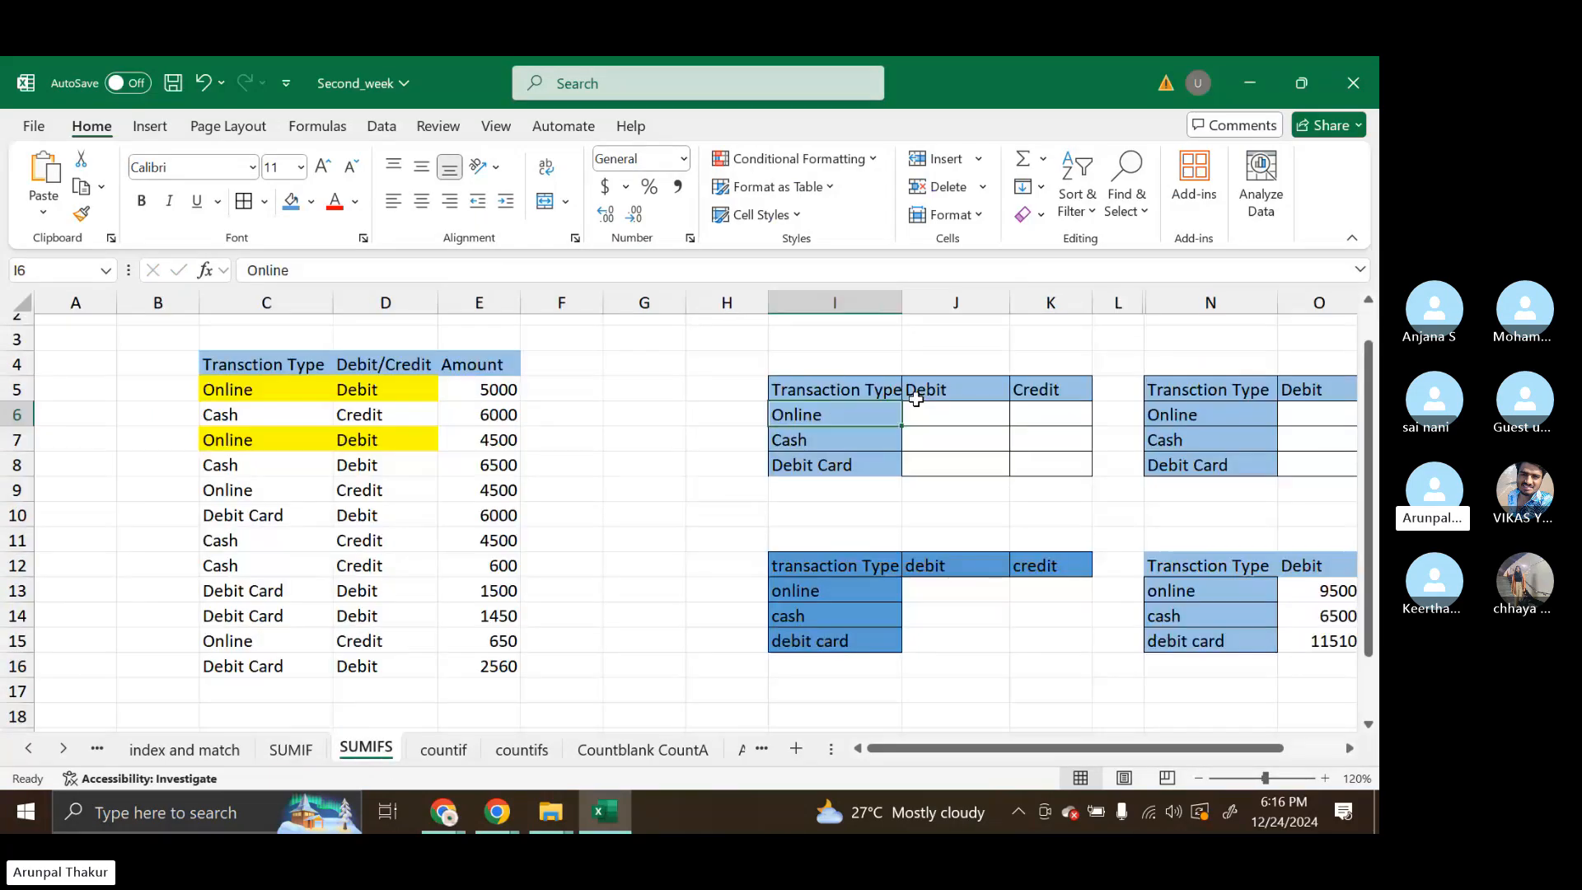
pyautogui.click(936, 394)
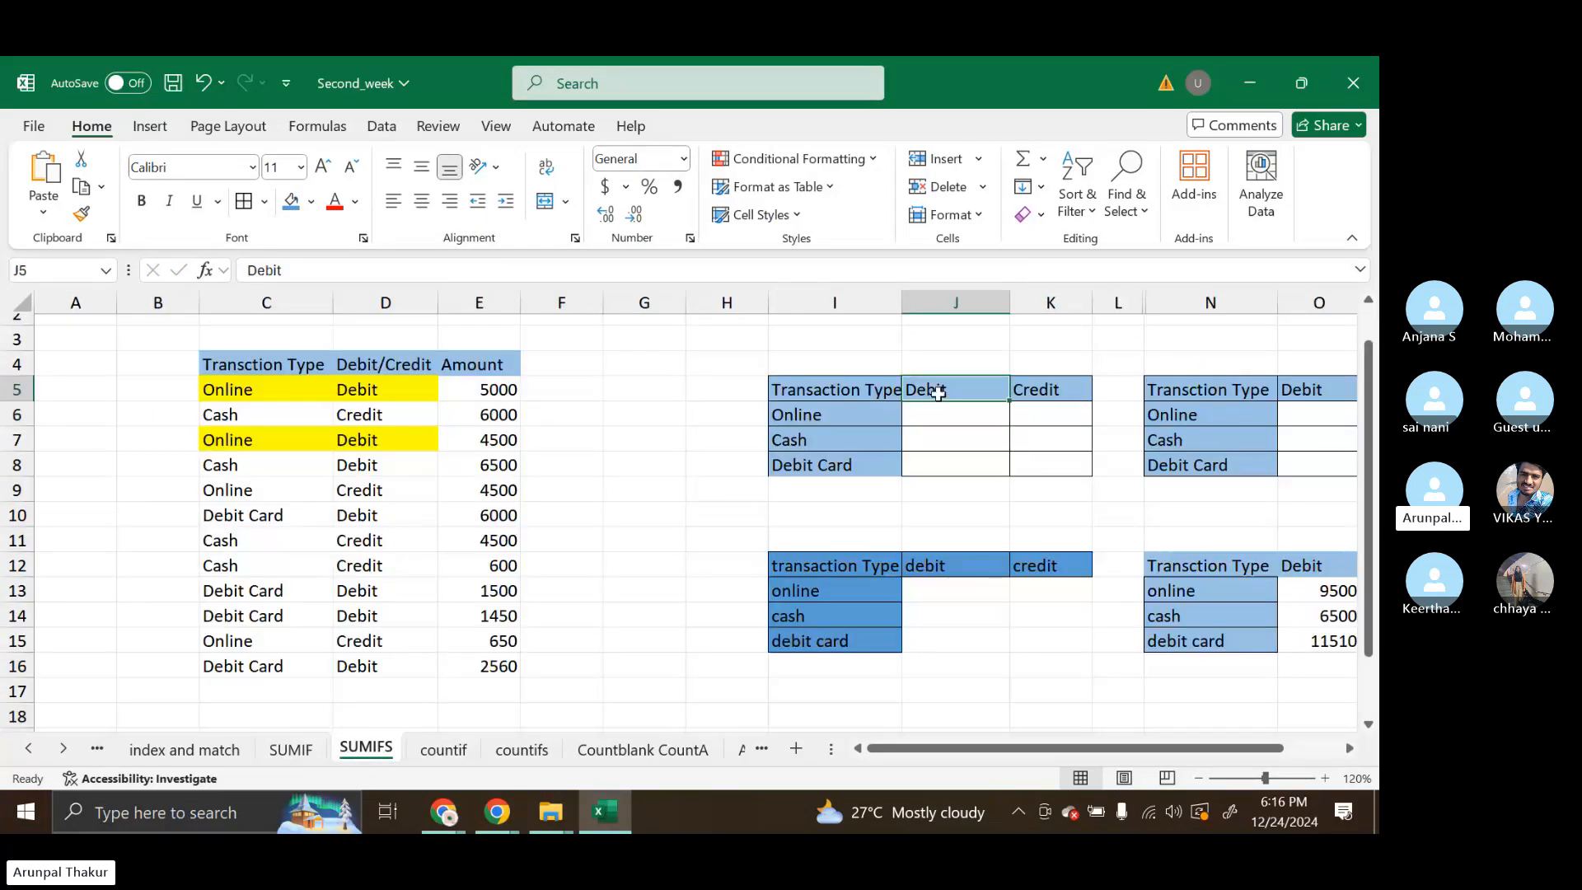
pyautogui.moveTo(216, 392); pyautogui.dragTo(374, 395)
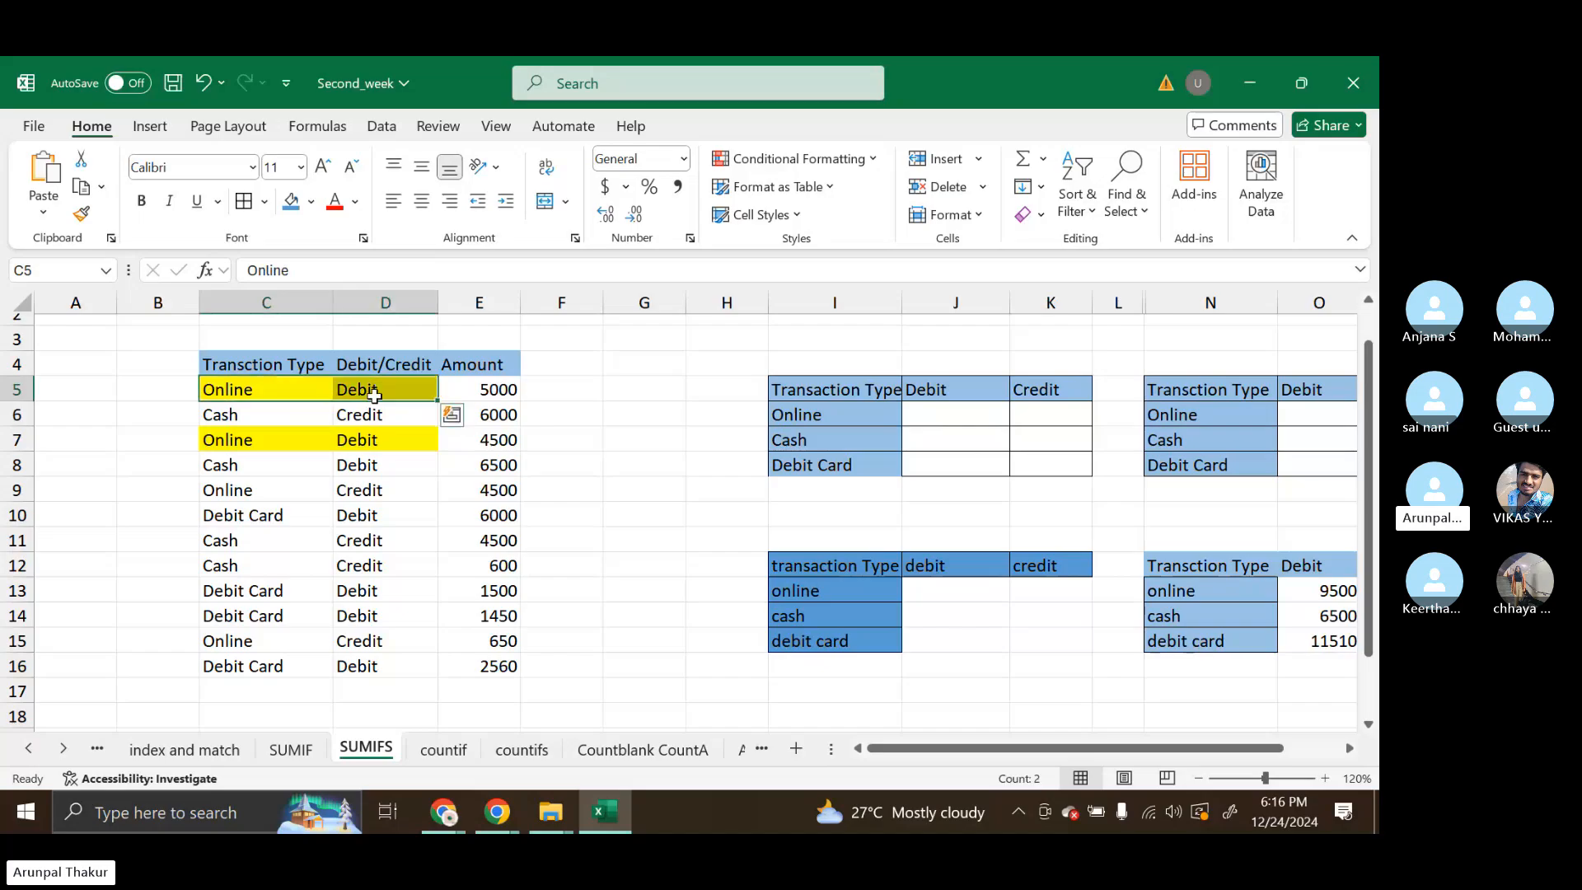
pyautogui.moveTo(219, 442); pyautogui.dragTo(383, 444)
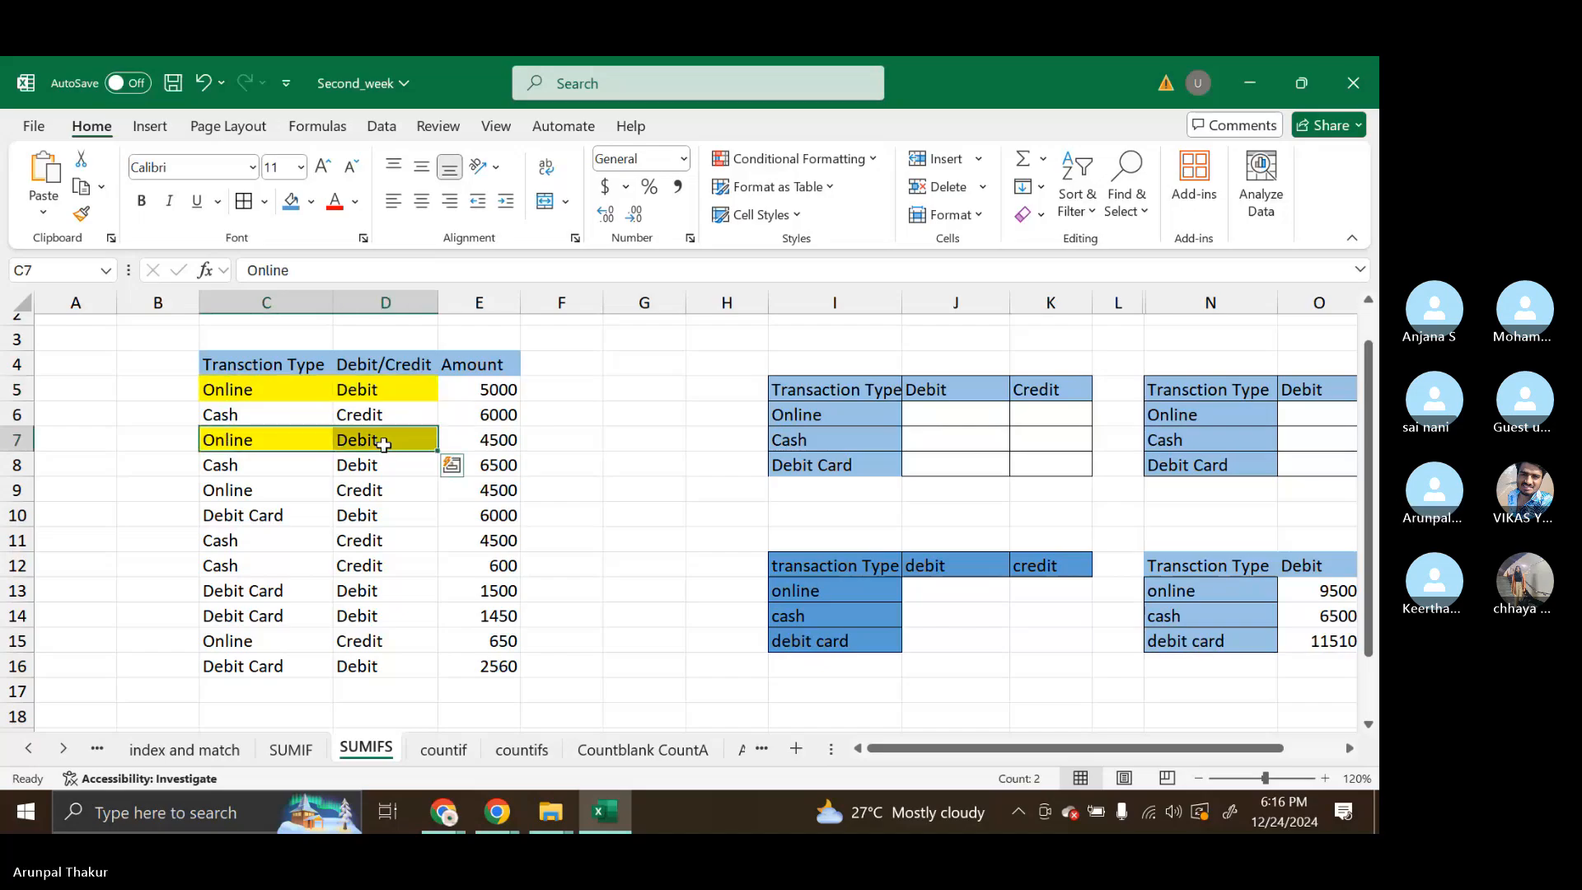
pyautogui.click(334, 491)
pyautogui.moveTo(338, 491); pyautogui.dragTo(387, 490)
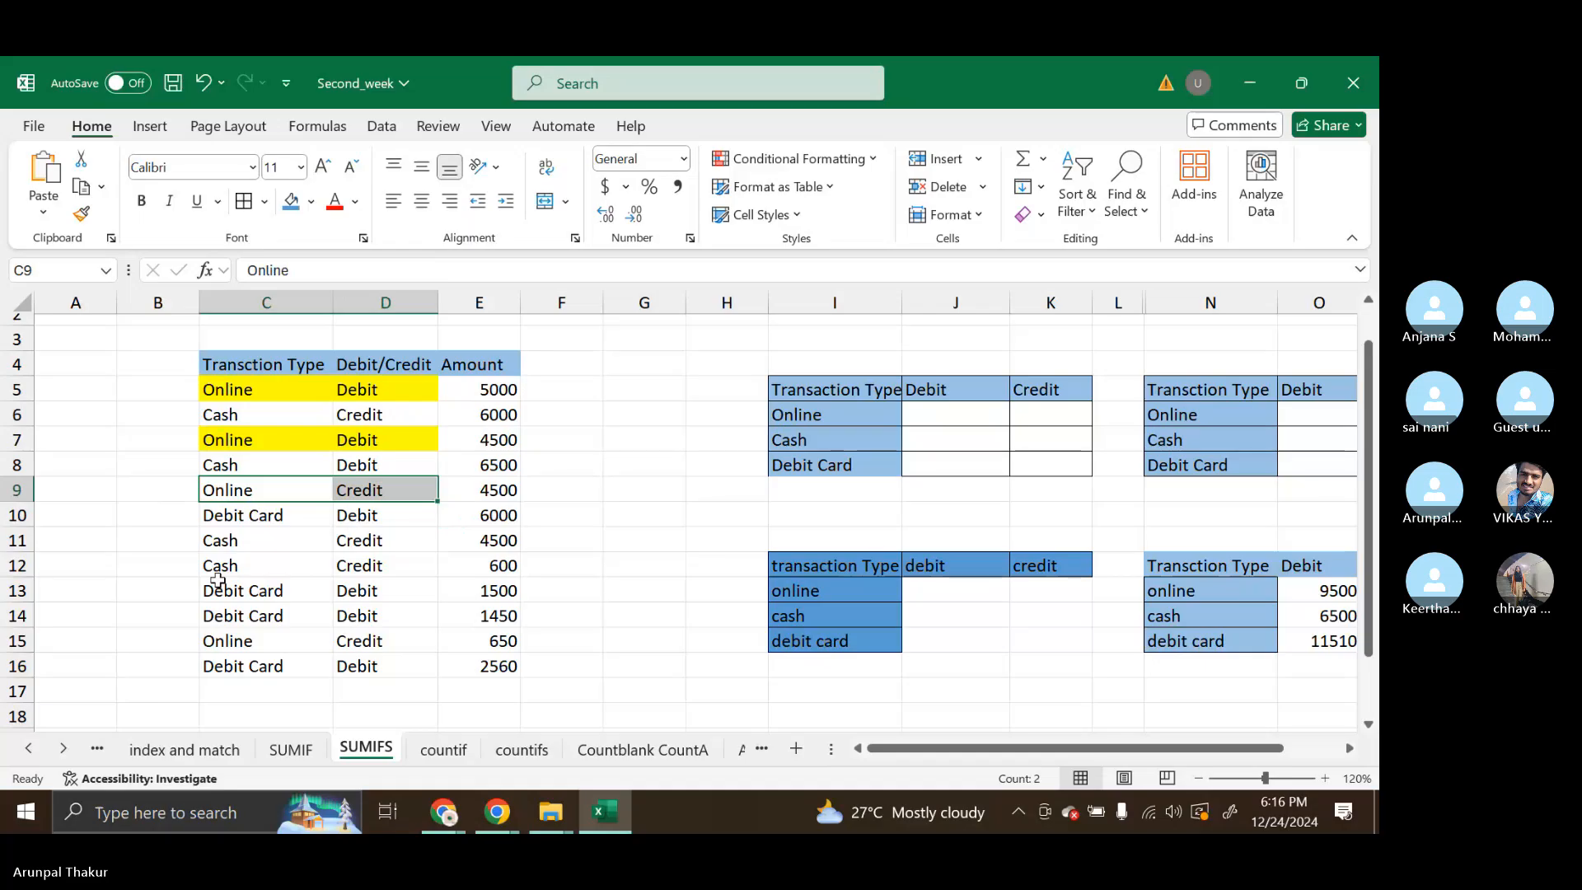
pyautogui.moveTo(213, 641); pyautogui.dragTo(346, 643)
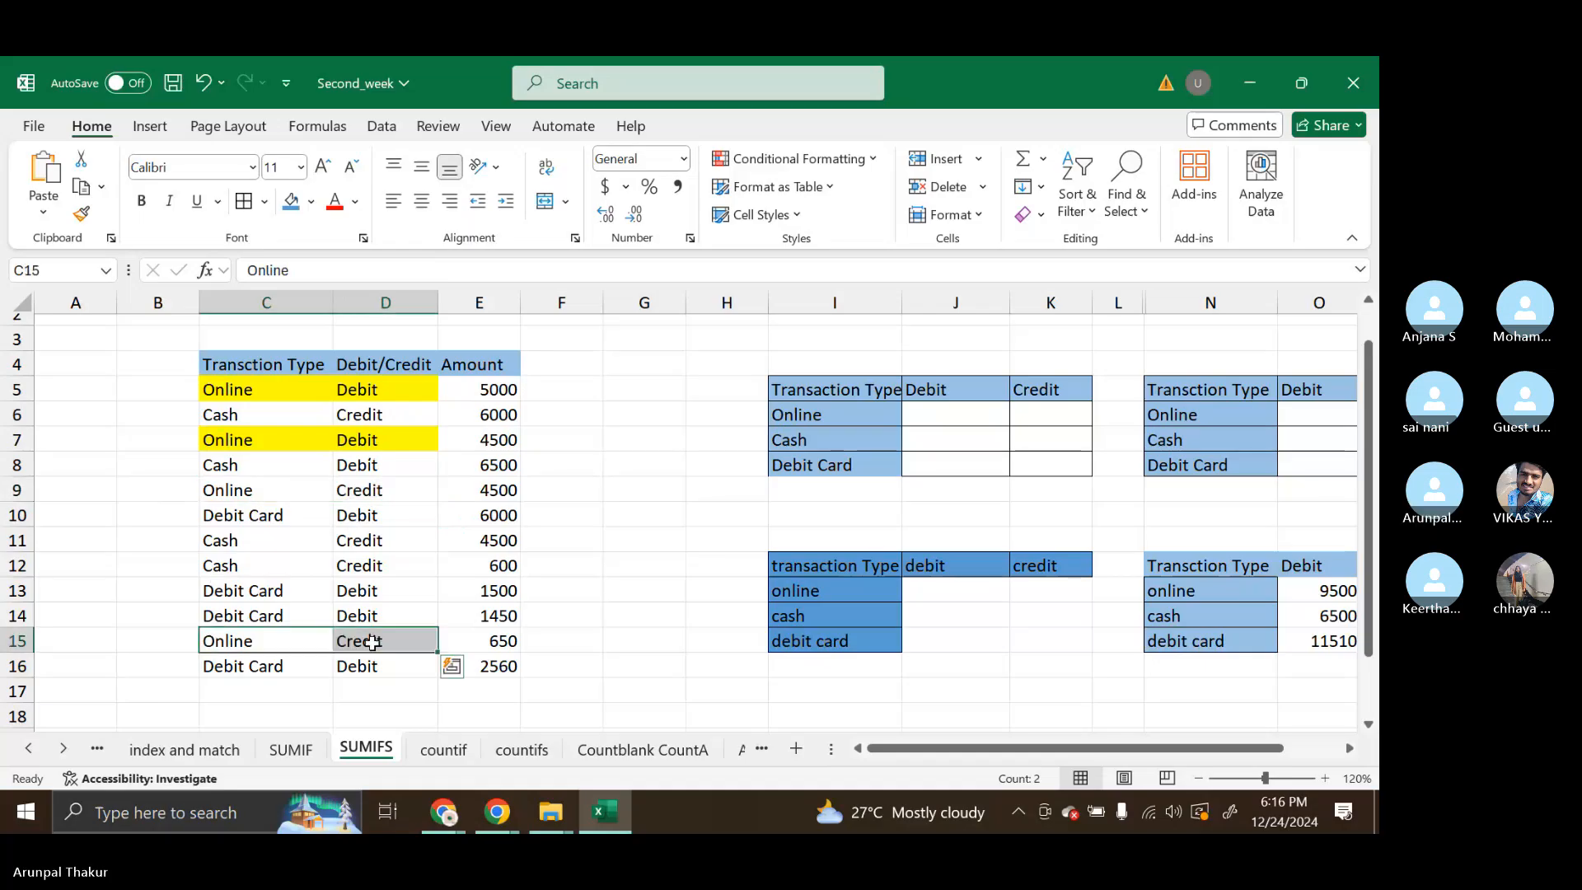
pyautogui.moveTo(235, 390); pyautogui.dragTo(494, 392)
pyautogui.moveTo(239, 441); pyautogui.dragTo(483, 453)
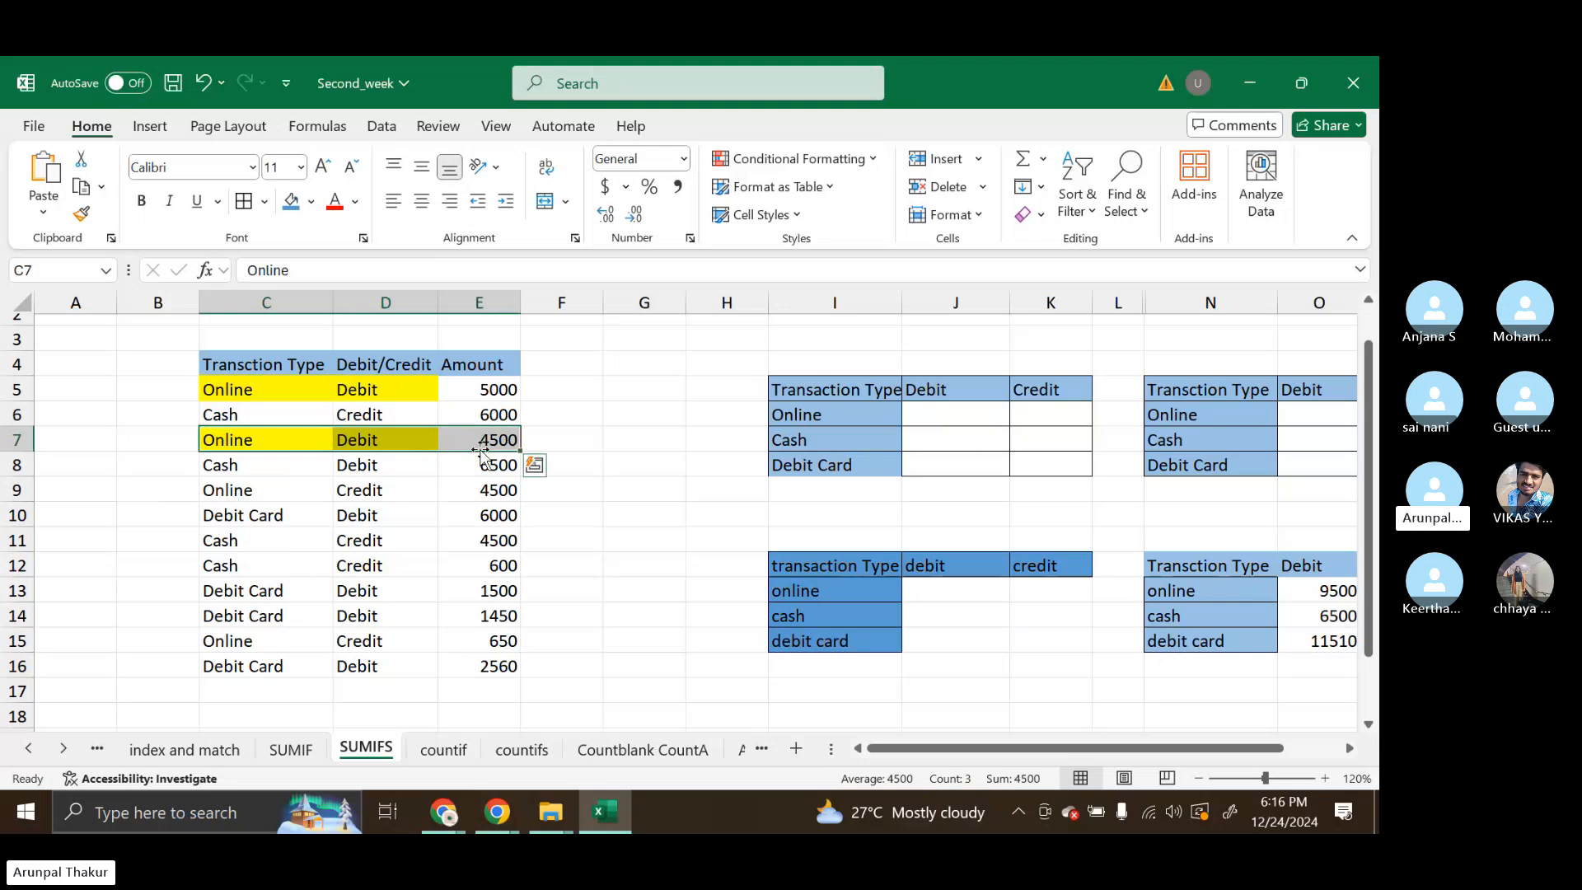
pyautogui.click(476, 390)
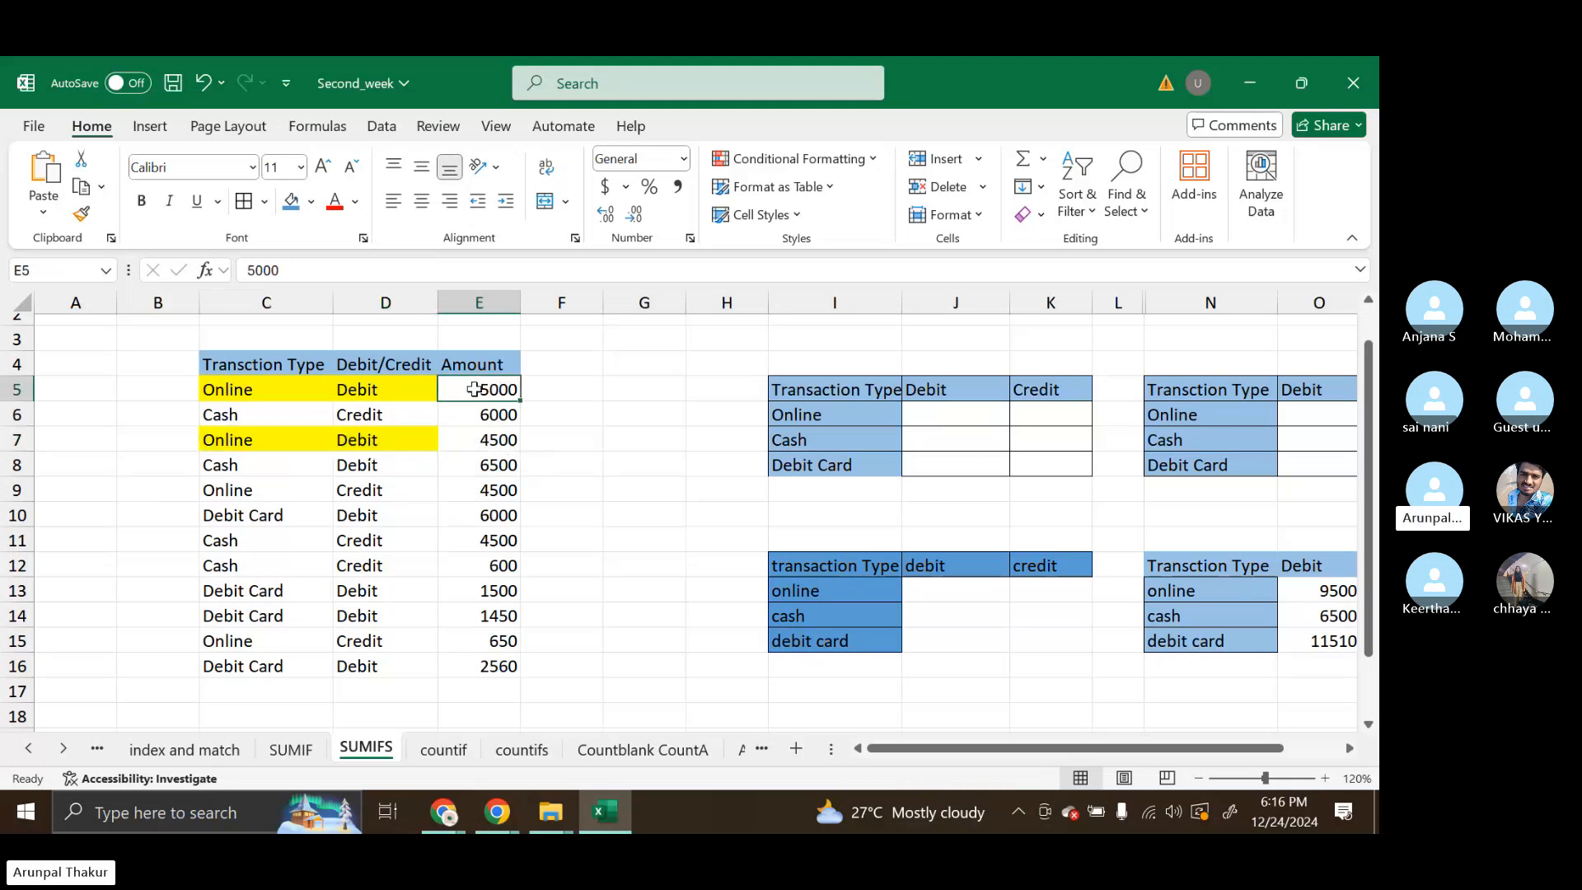
pyautogui.click(492, 439)
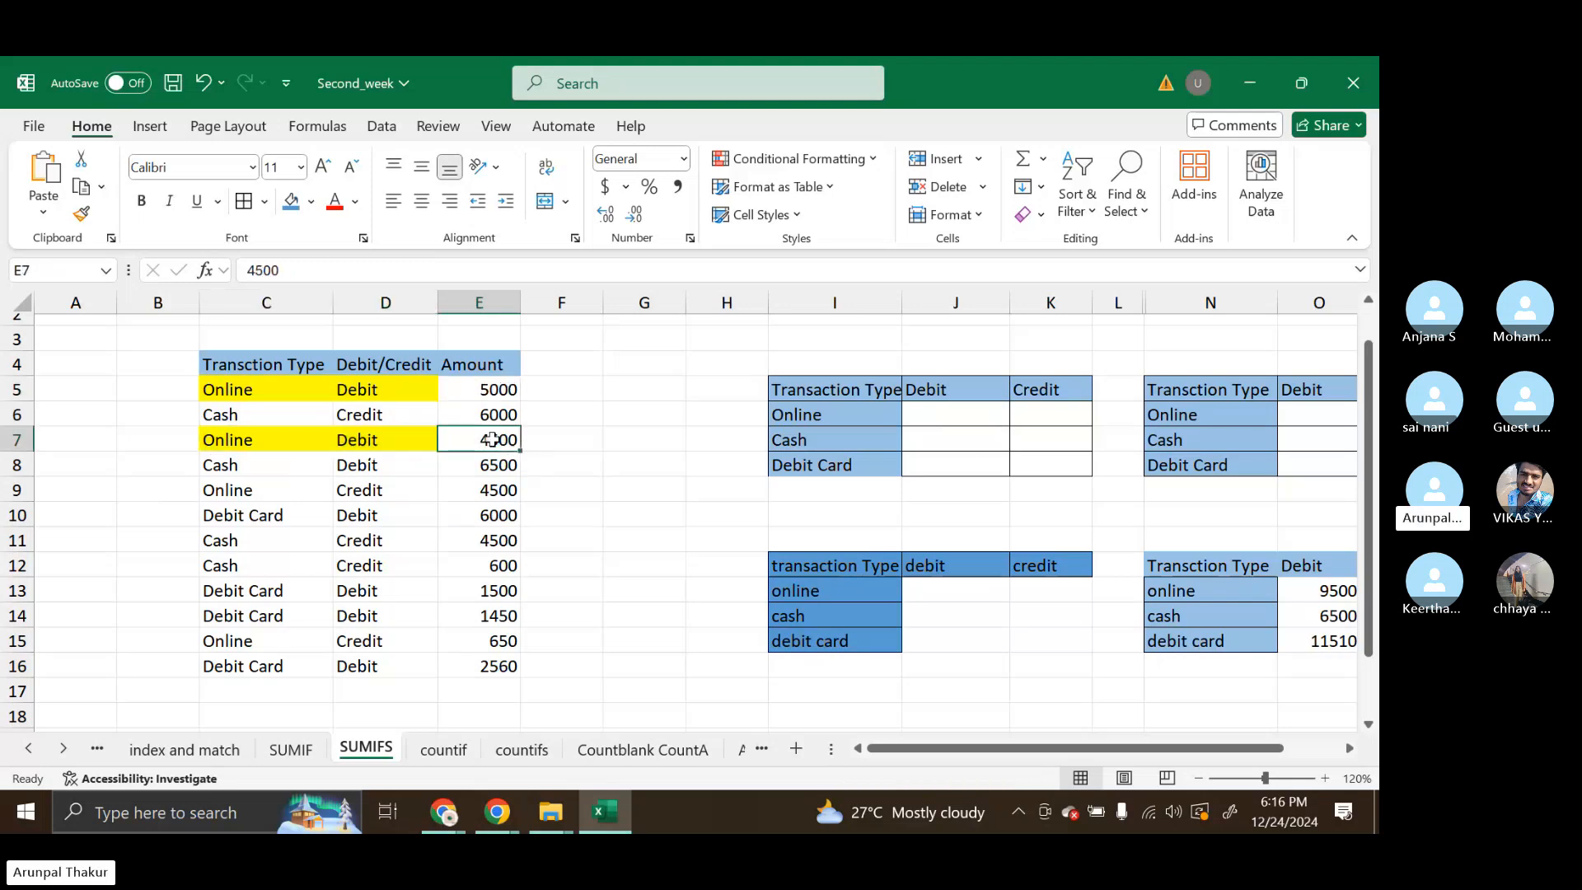
# Start a SUMIFS formula in J6 with the Amount values as the absolute sum range $E$5:$E$16.
pyautogui.click(930, 406)
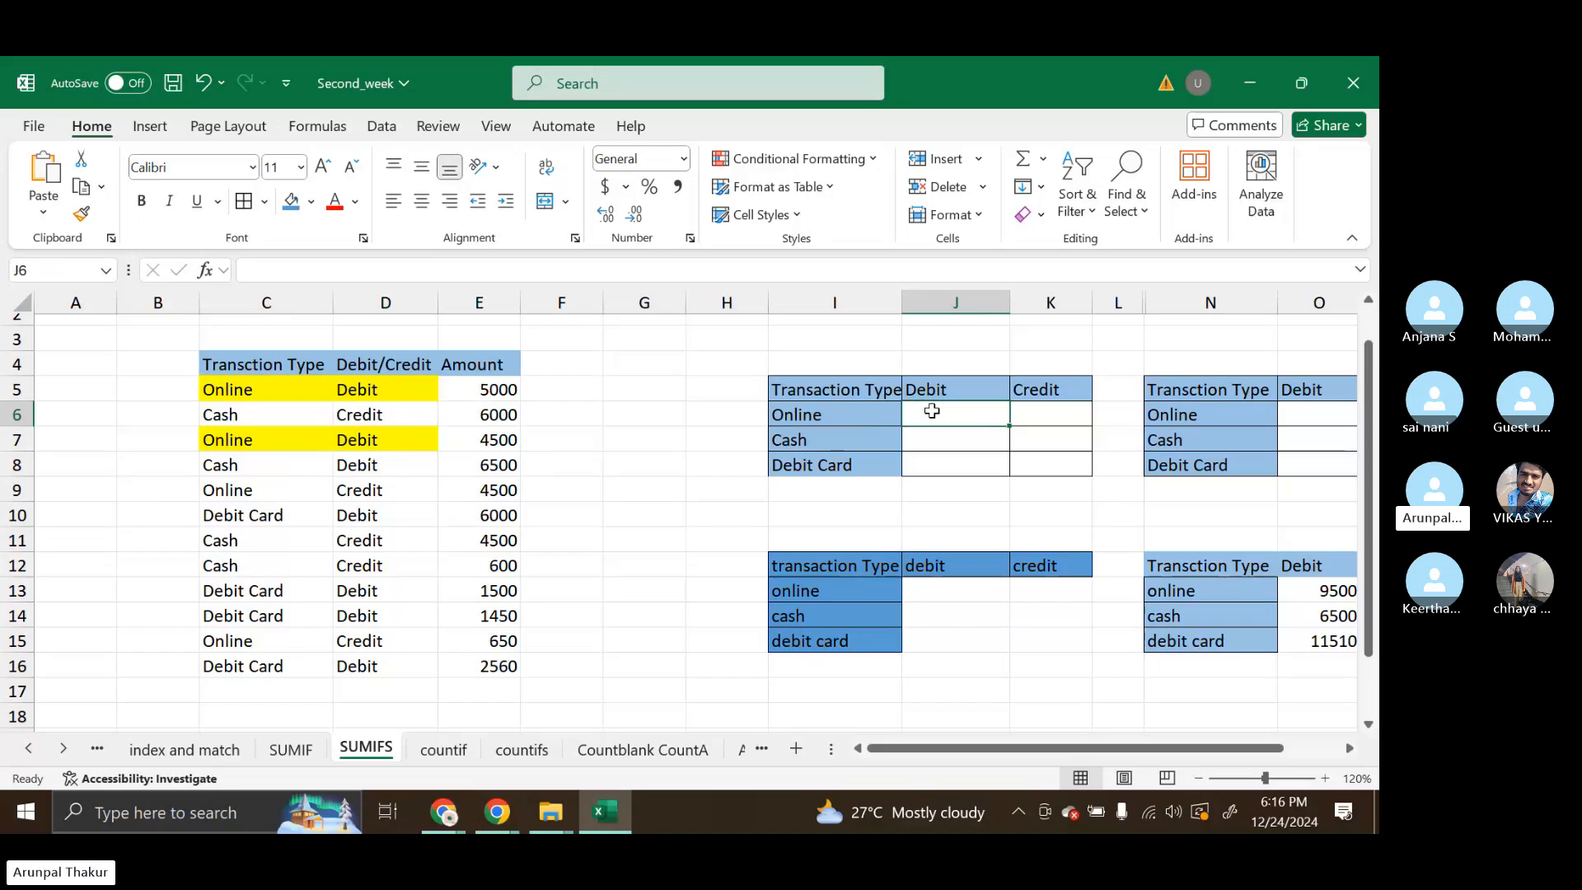
pyautogui.write('su')
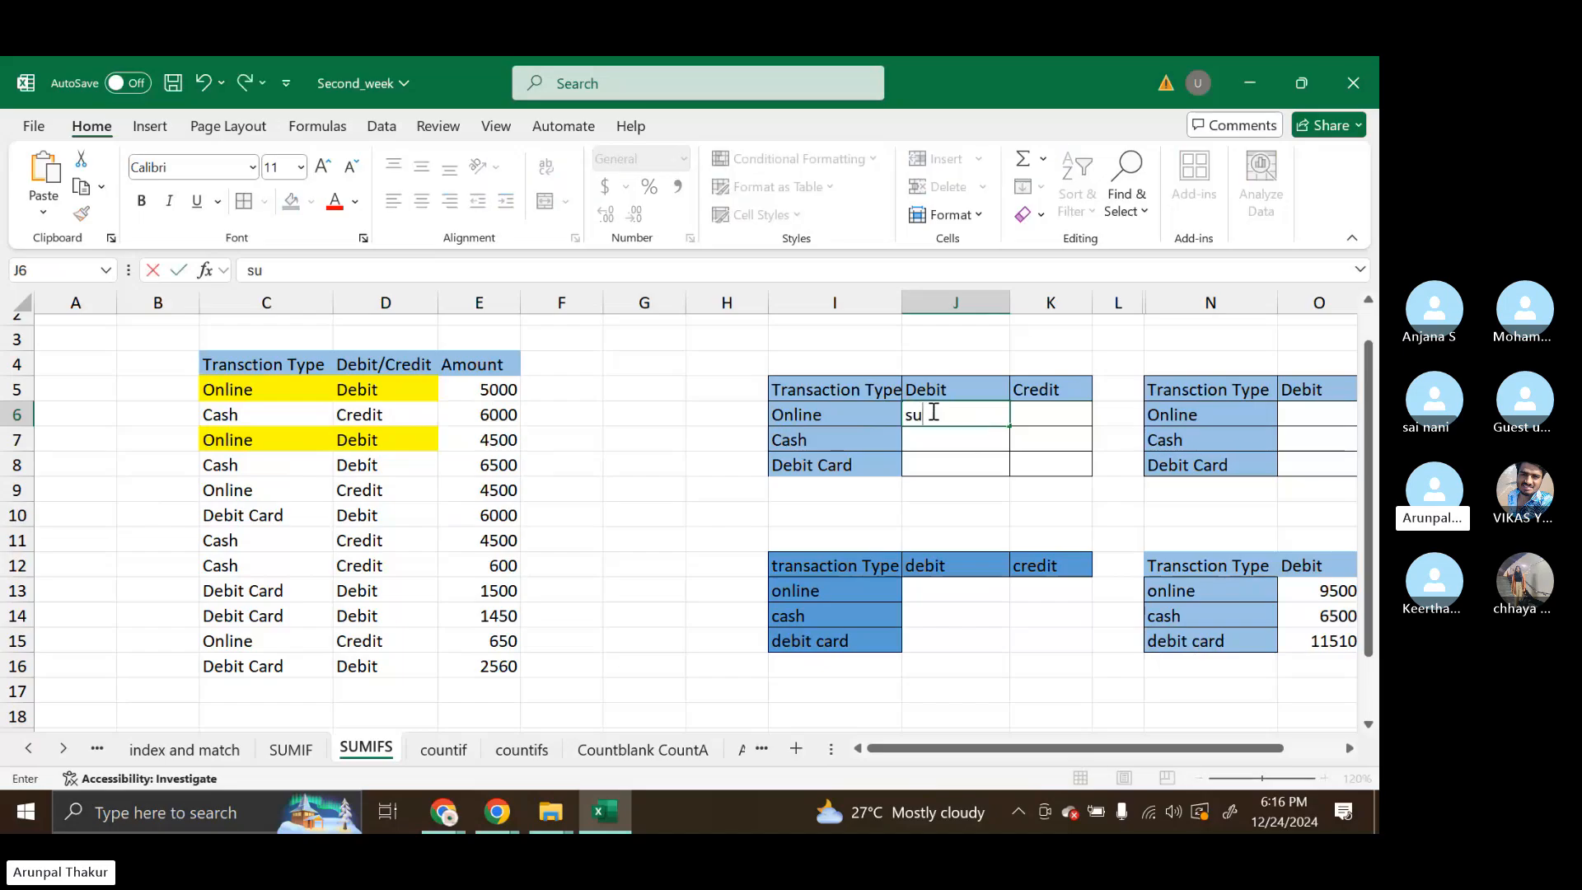
pyautogui.write('mif')
pyautogui.press('BackSpace')
pyautogui.press('BackSpace')
pyautogui.press('BackSpace')
pyautogui.press('BackSpace')
pyautogui.press('BackSpace')
pyautogui.write('=sum')
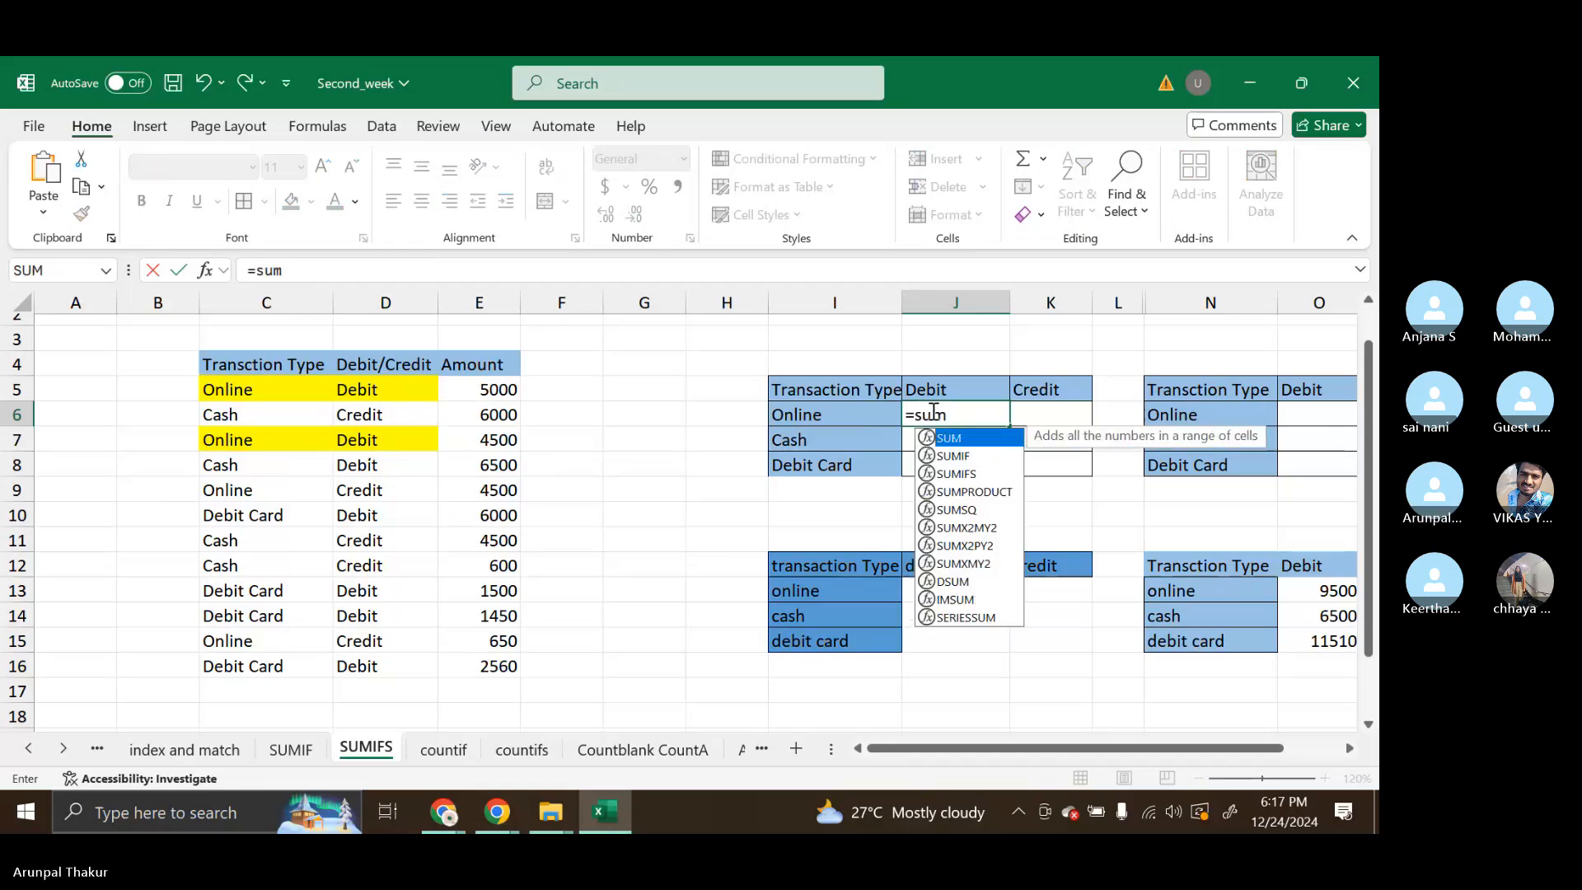
pyautogui.press('Down')
pyautogui.press('Down')
pyautogui.press('Tab')
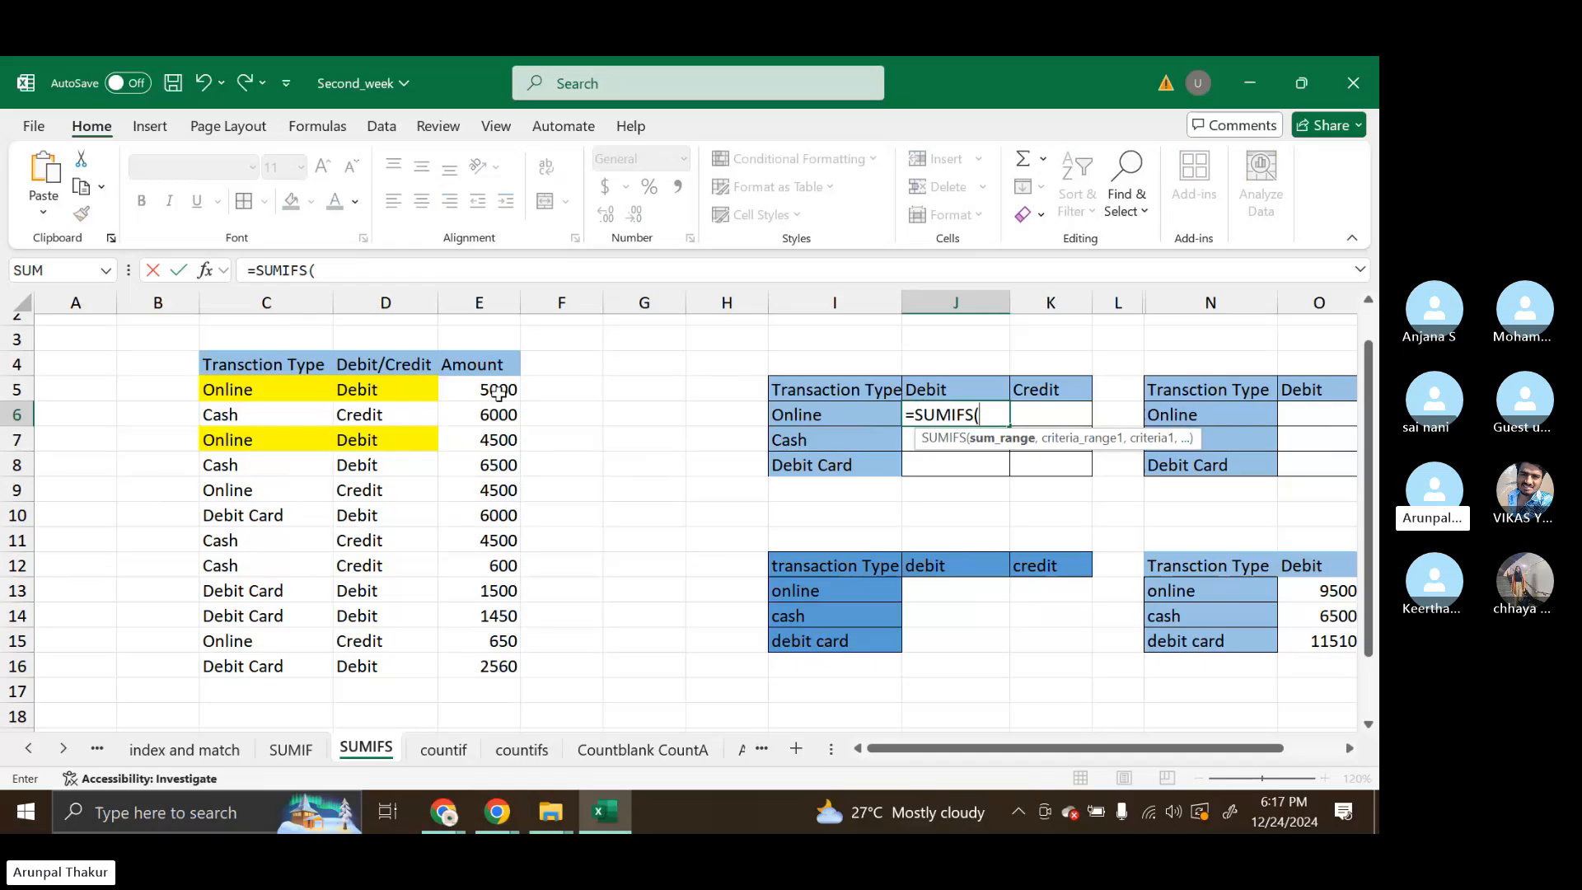
pyautogui.moveTo(499, 389); pyautogui.dragTo(497, 669)
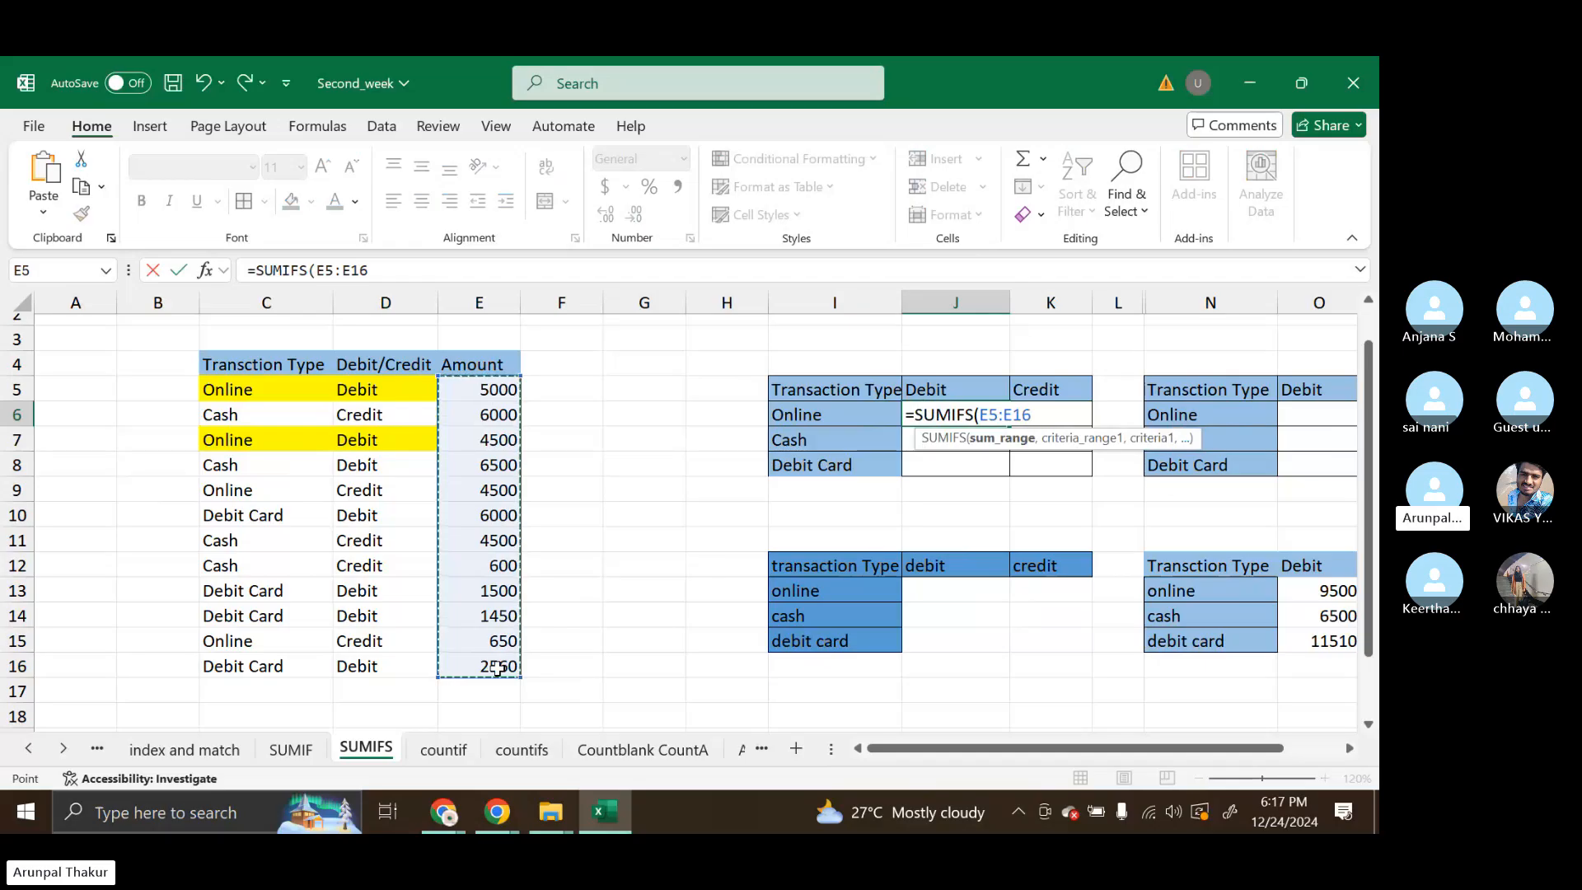
pyautogui.press('F4')
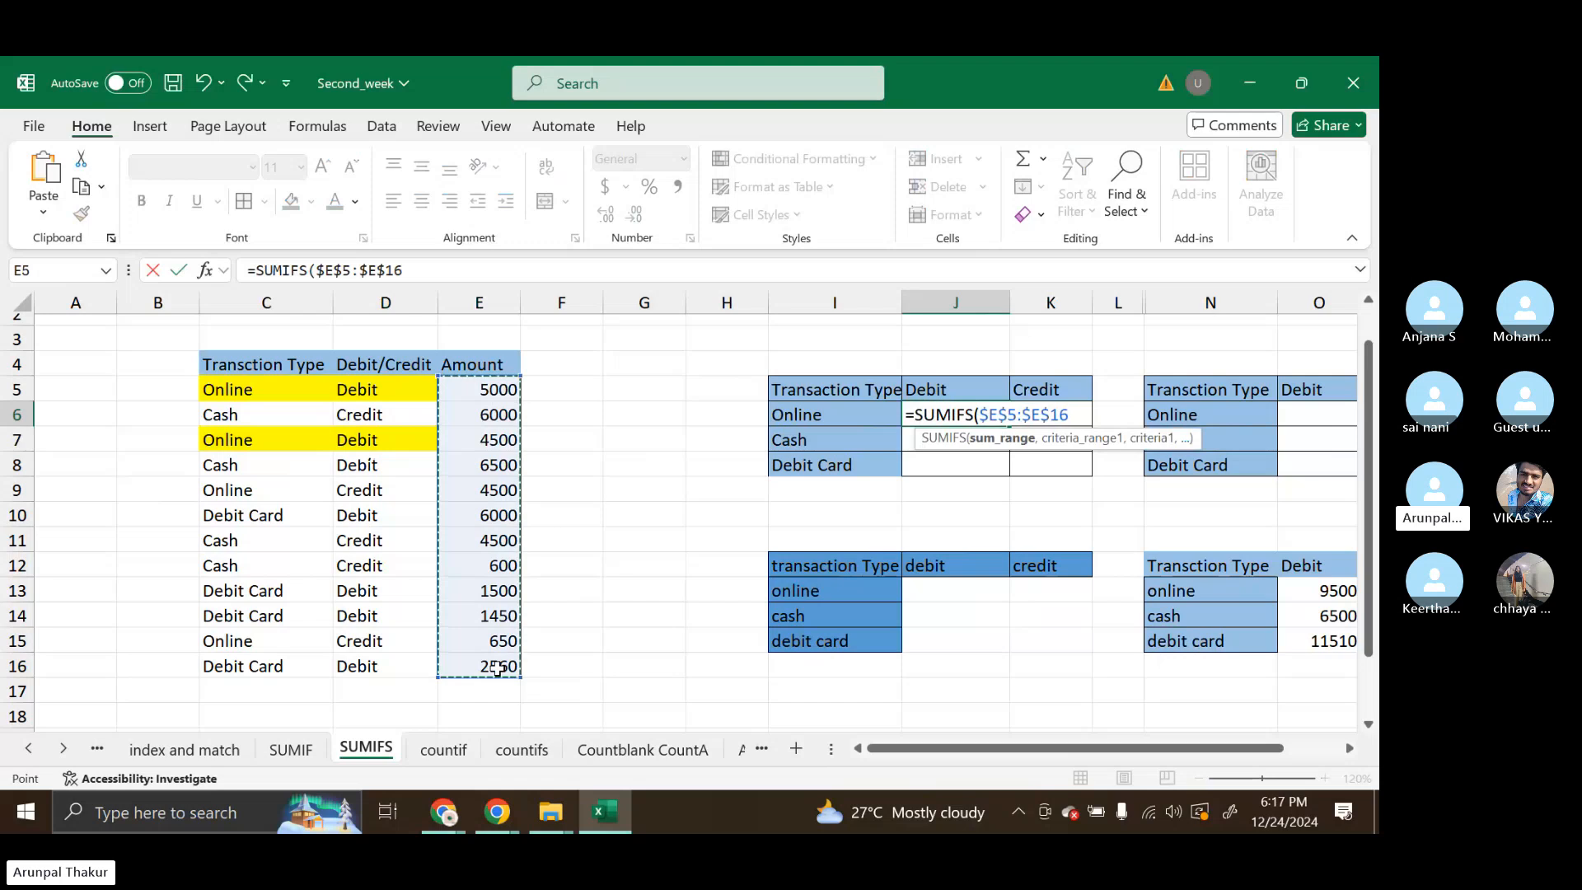
pyautogui.write(',')
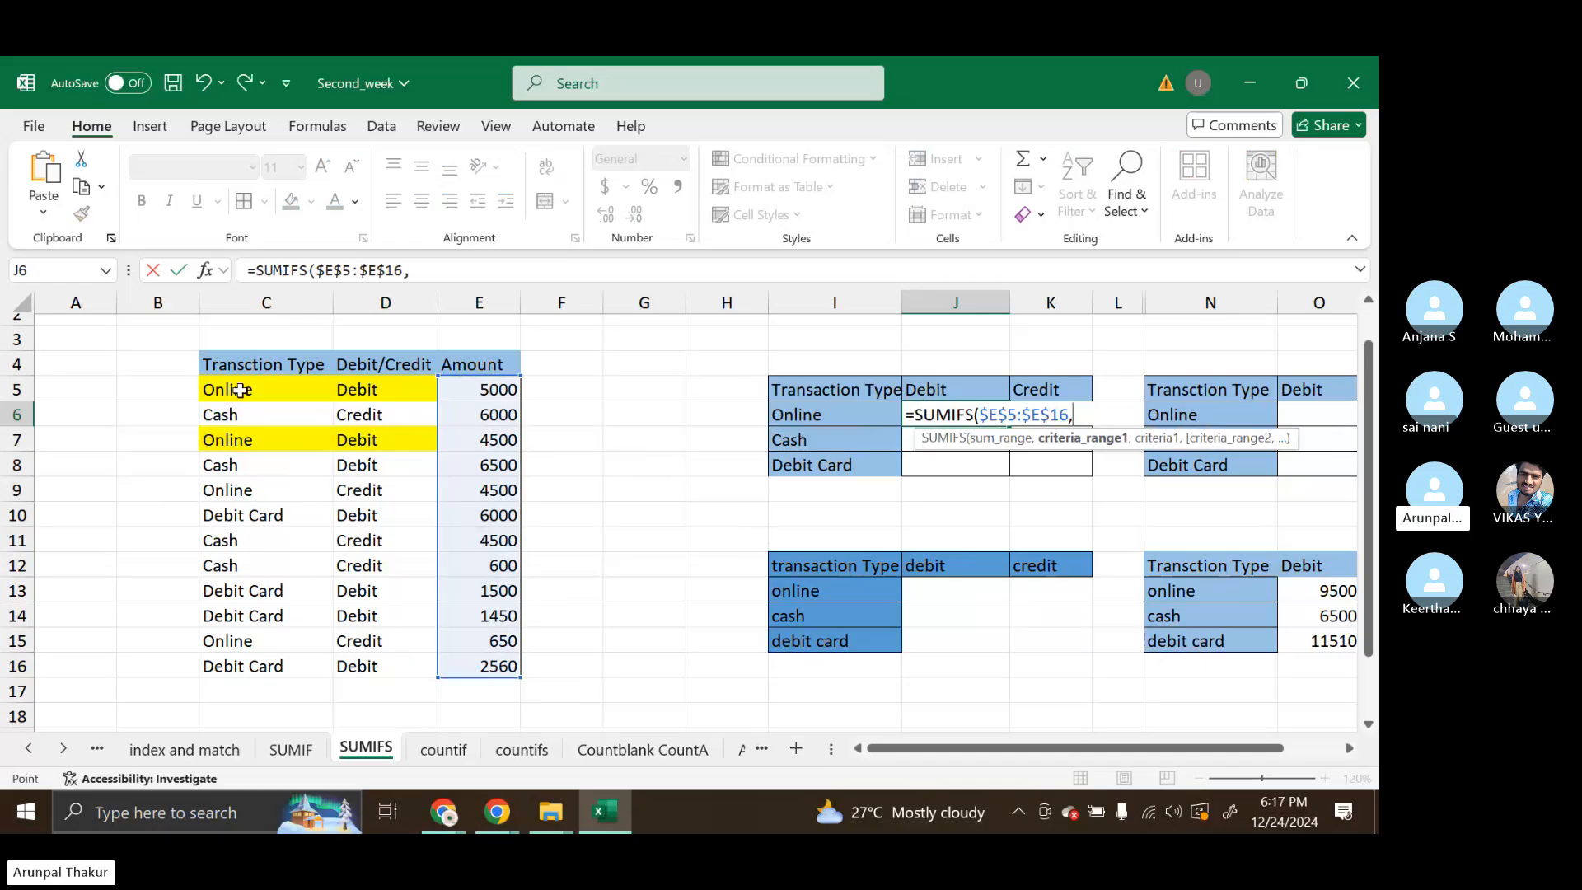
# Add the first condition to the SUMIFS formula: transaction type range $C$5:$C$16 with the column-locked criterion $I6.
pyautogui.moveTo(235, 391); pyautogui.dragTo(271, 661)
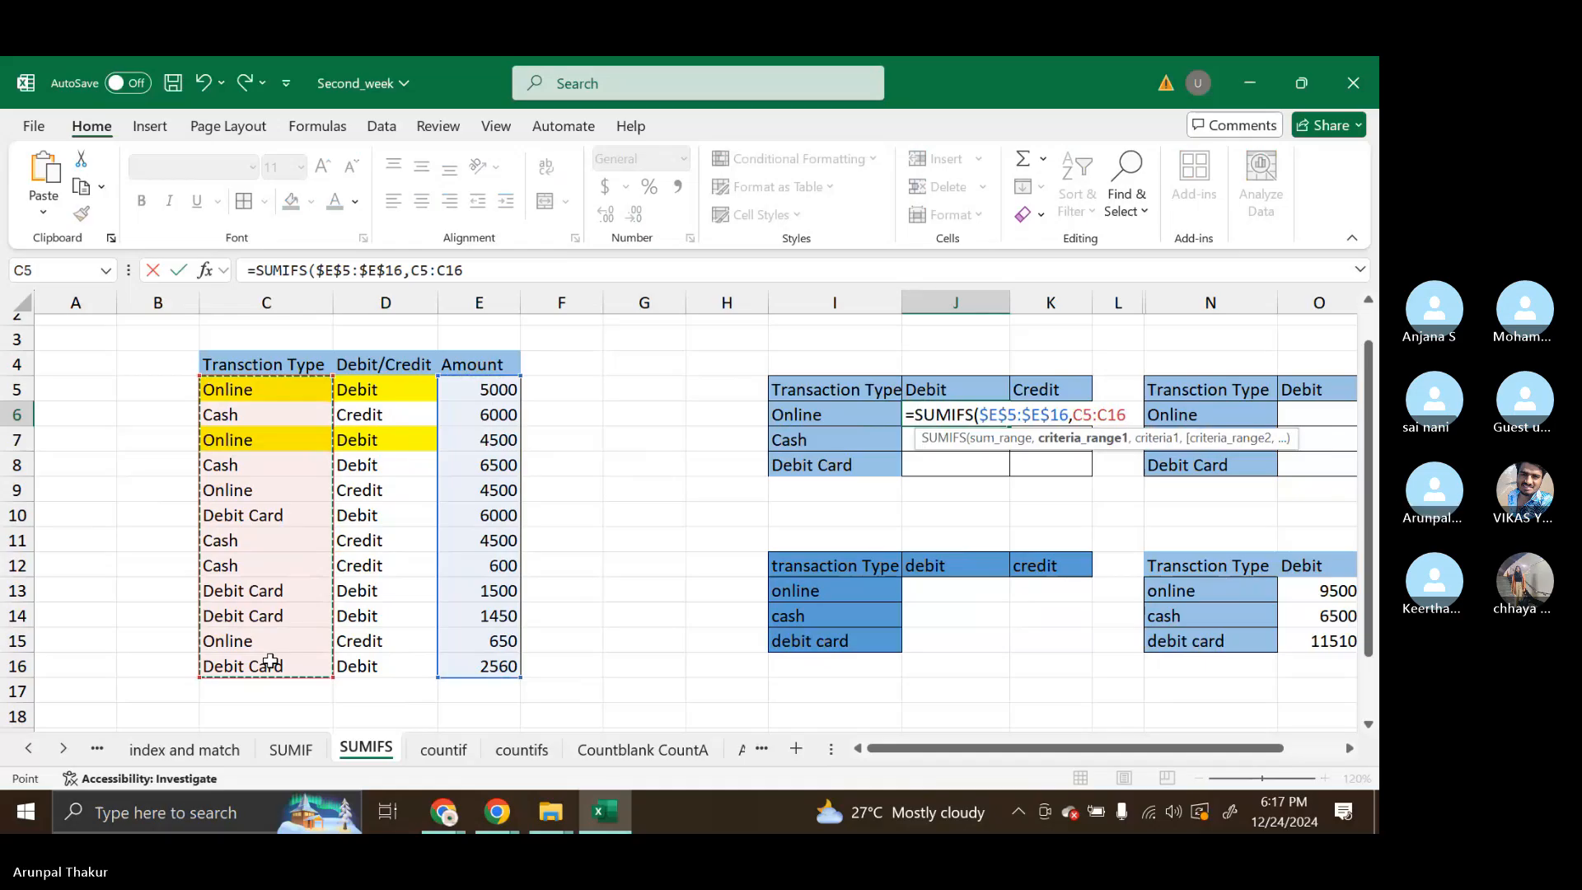
pyautogui.press('F4')
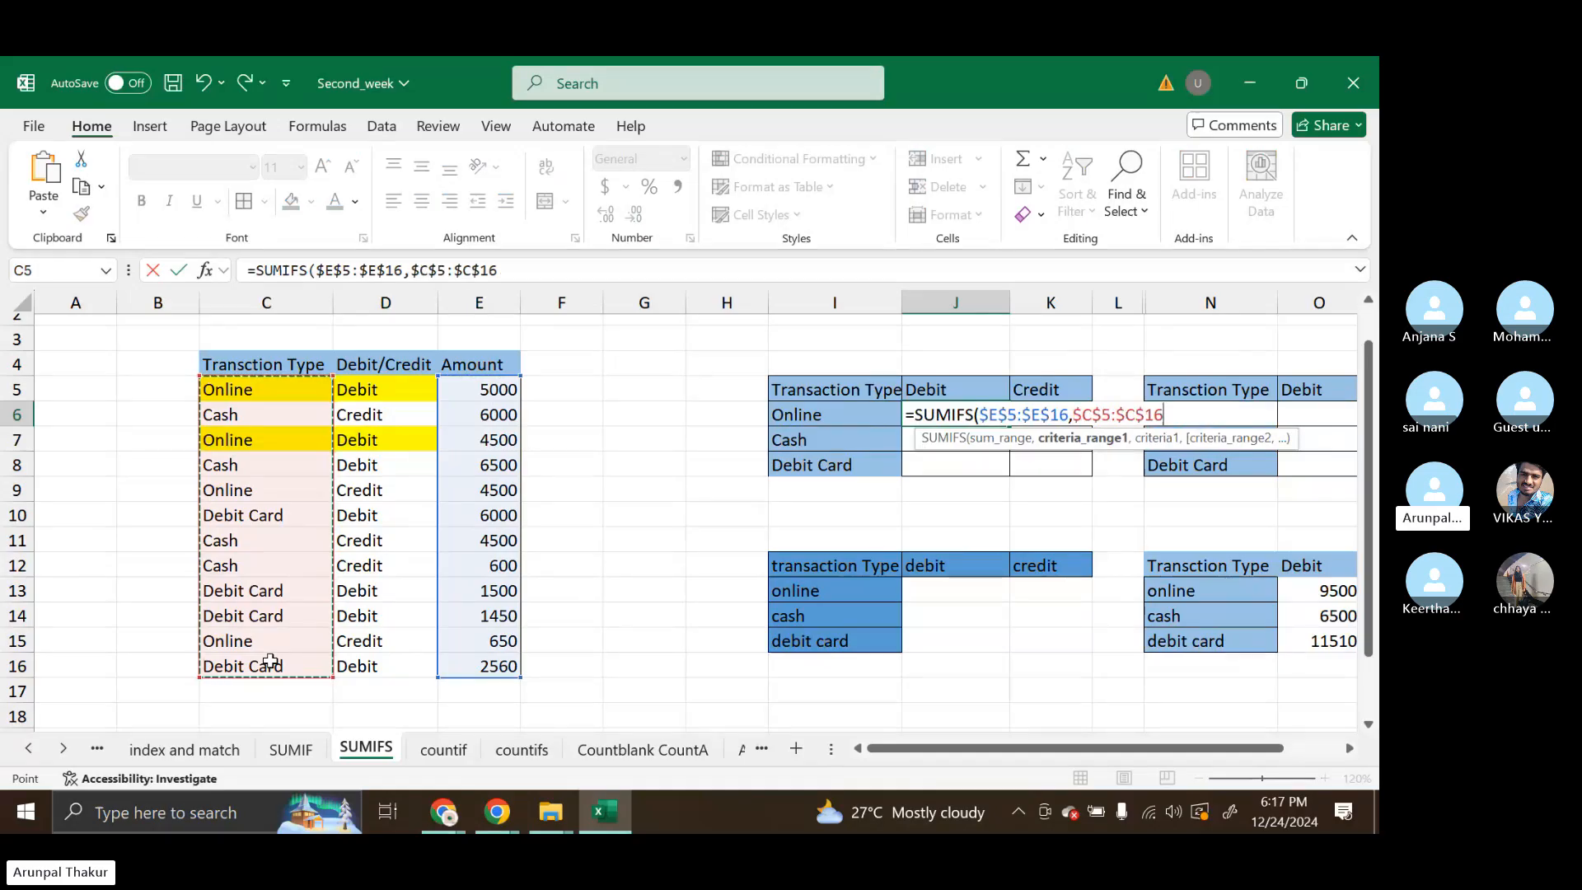
pyautogui.write(',')
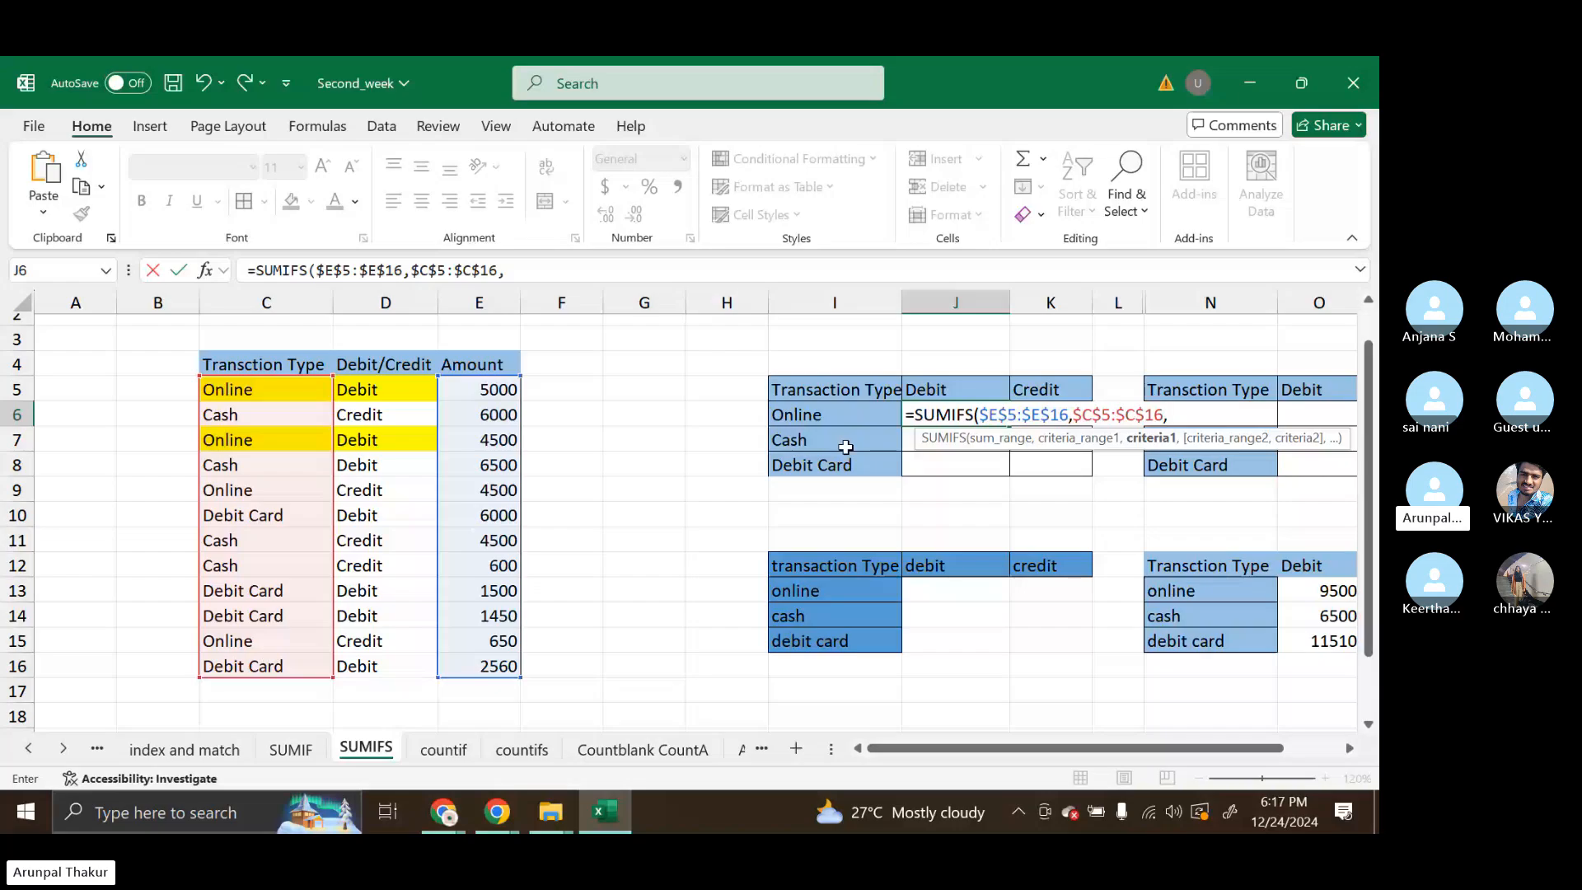
pyautogui.click(815, 416)
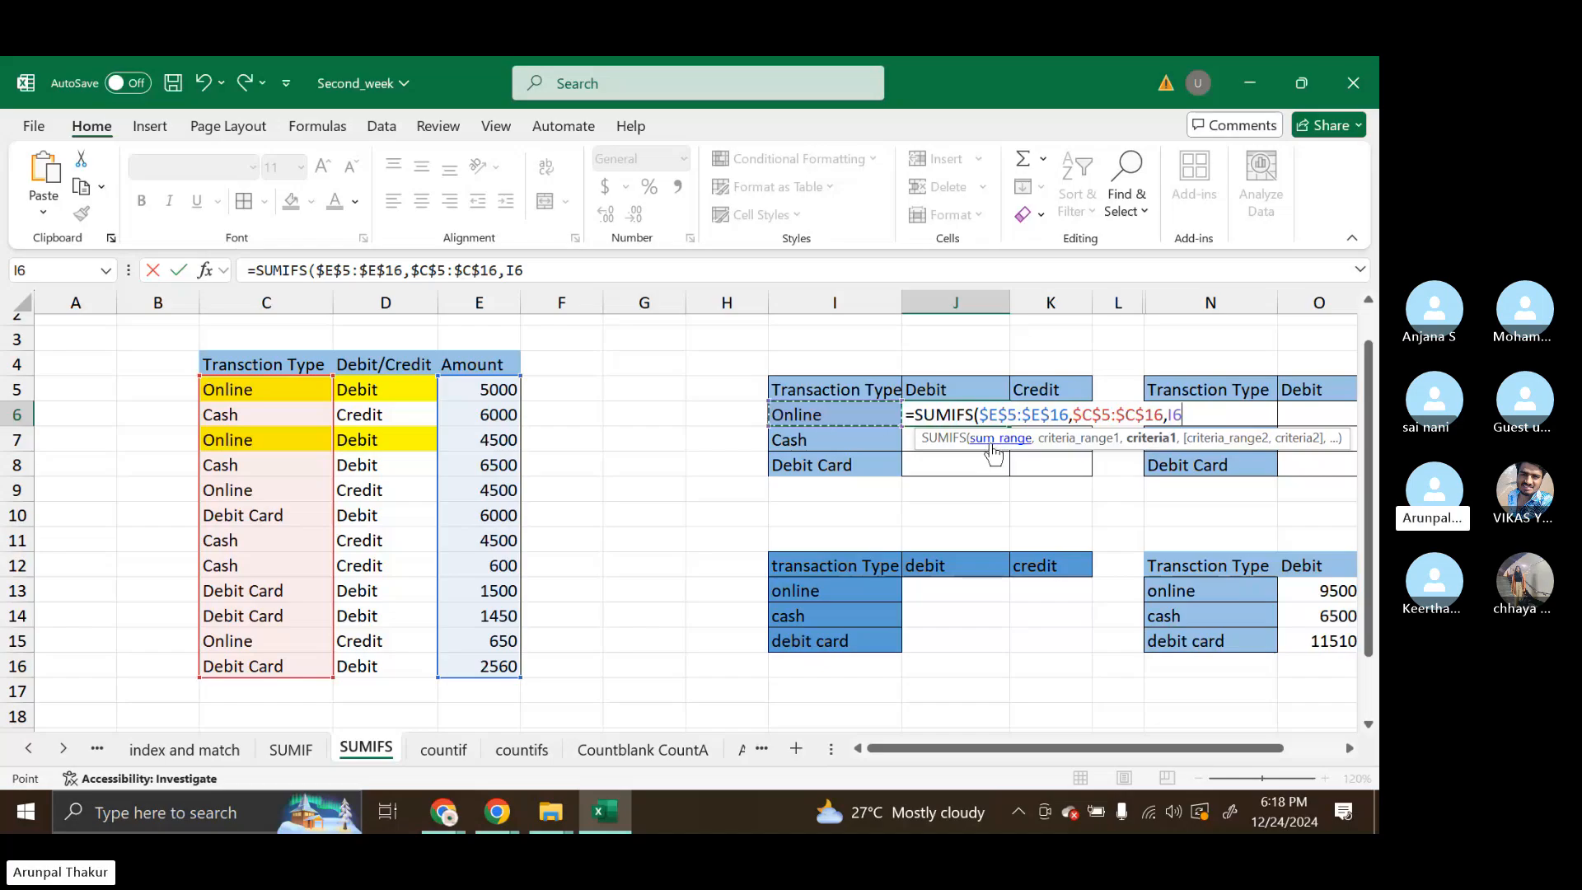
pyautogui.click(1171, 416)
pyautogui.write('$')
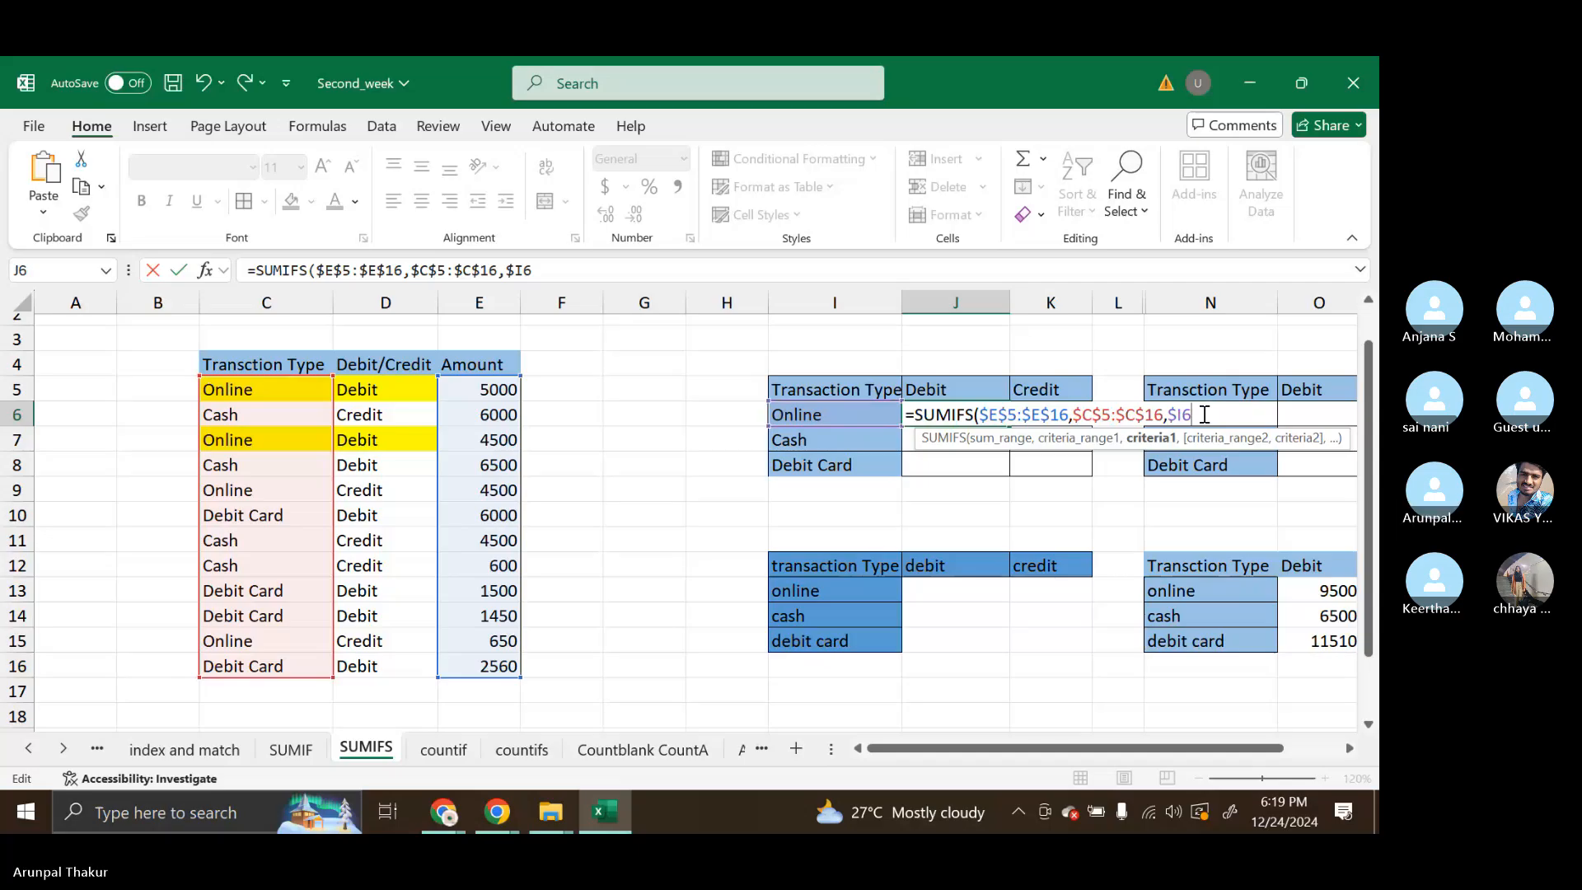
pyautogui.write(',')
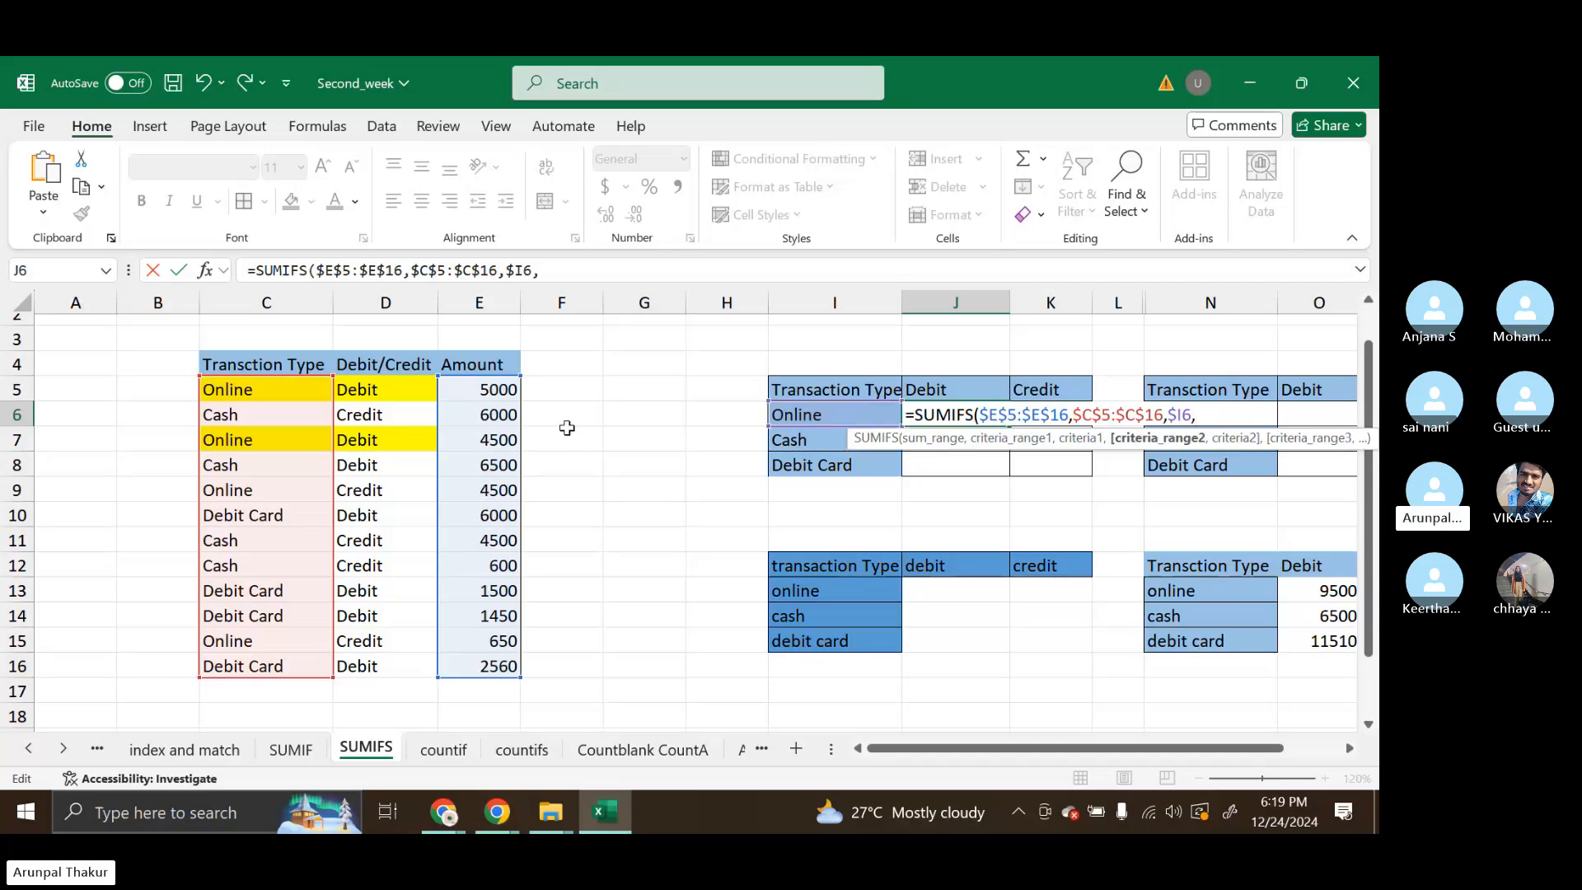
# Add the Debit/Credit column as the absolute second criteria range $D$5:$D$16 in the J6 formula.
pyautogui.moveTo(399, 388); pyautogui.dragTo(383, 657)
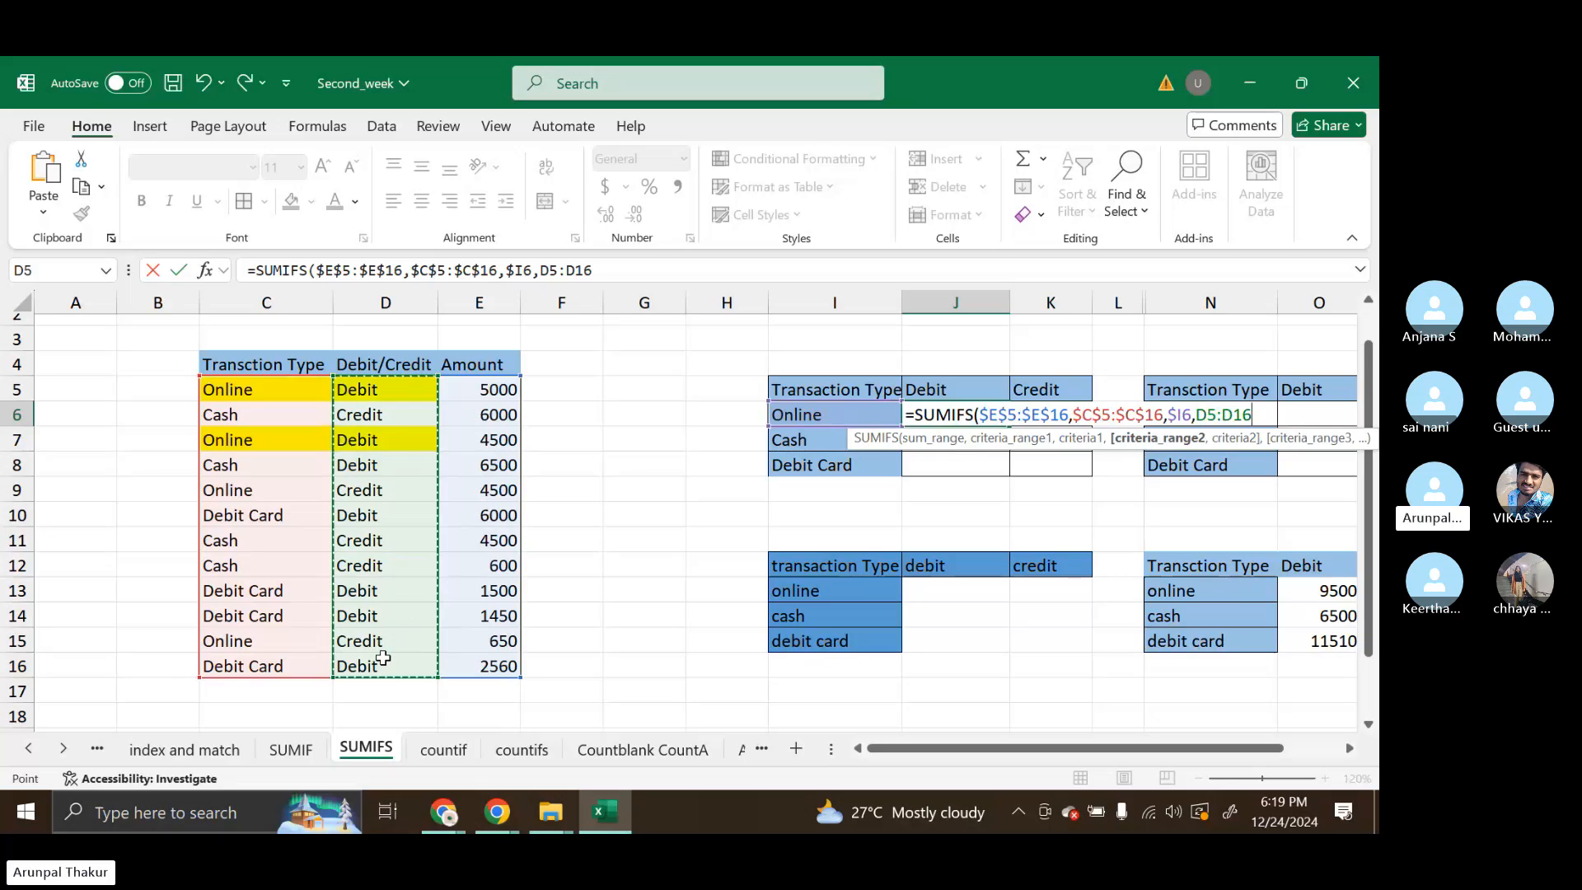
pyautogui.press('F4')
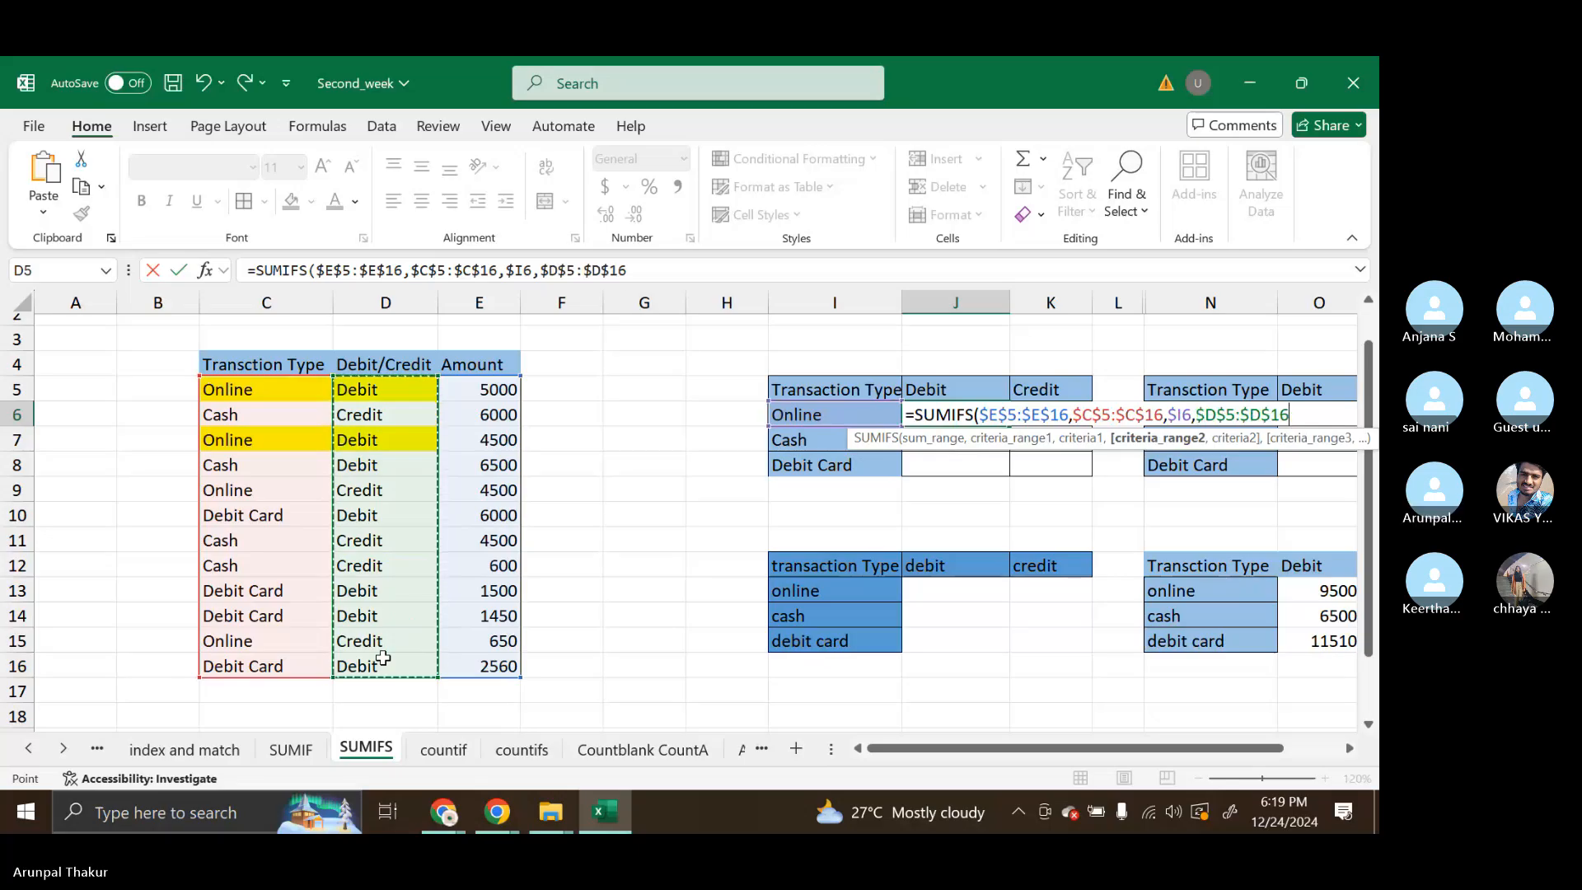
pyautogui.write('m')
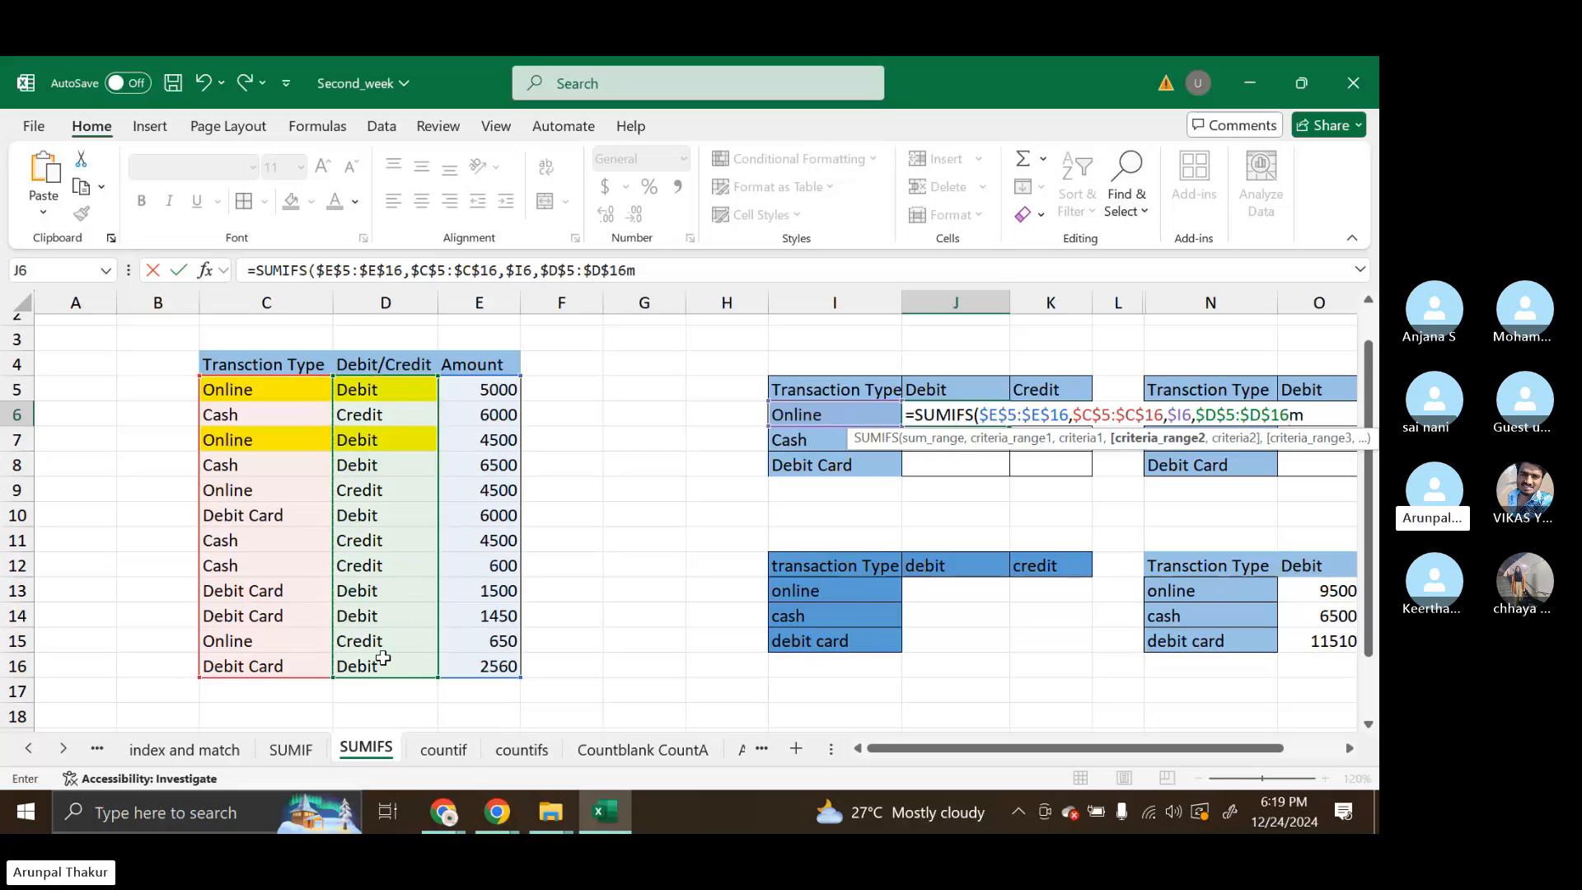
pyautogui.press('BackSpace')
pyautogui.write(',')
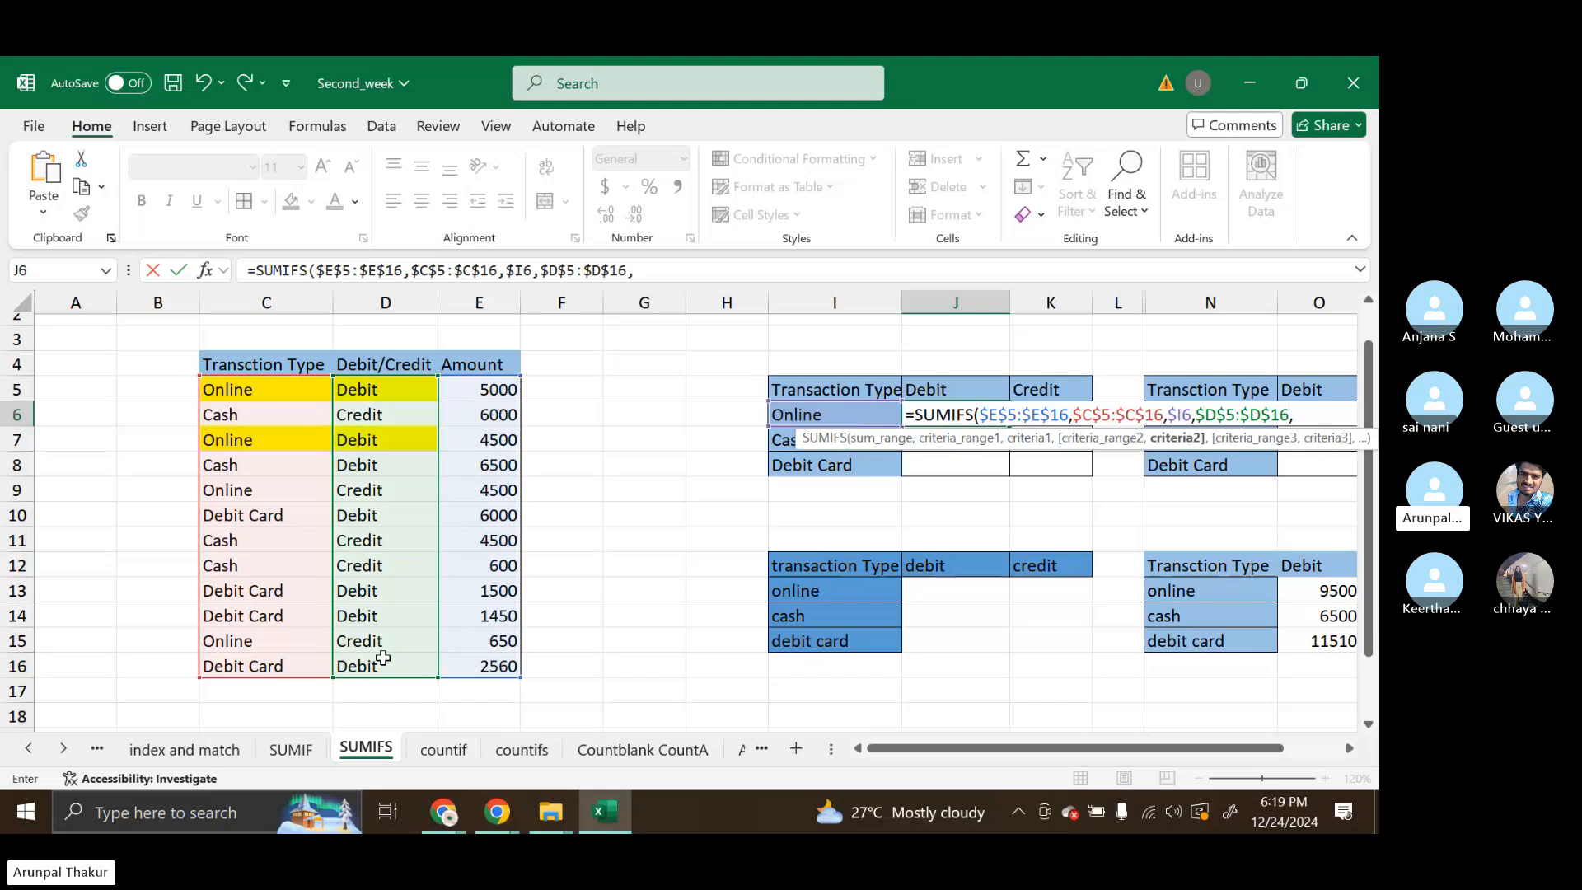
# Complete the J6 SUMIFS formula with the Debit heading as the row-locked second criterion J$5.
pyautogui.click(958, 393)
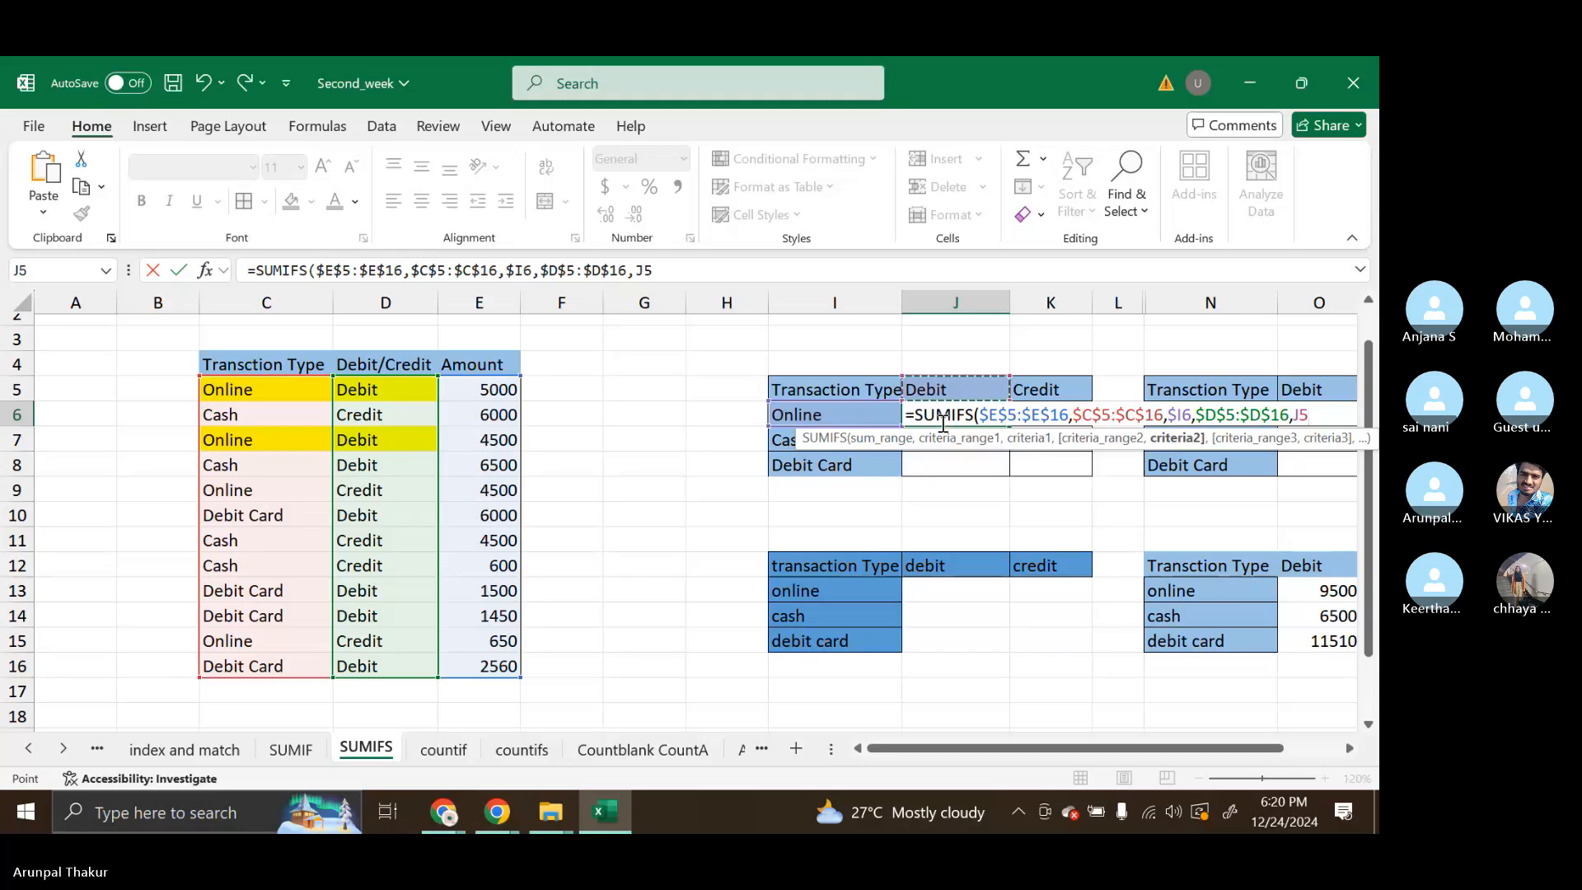
pyautogui.click(1303, 412)
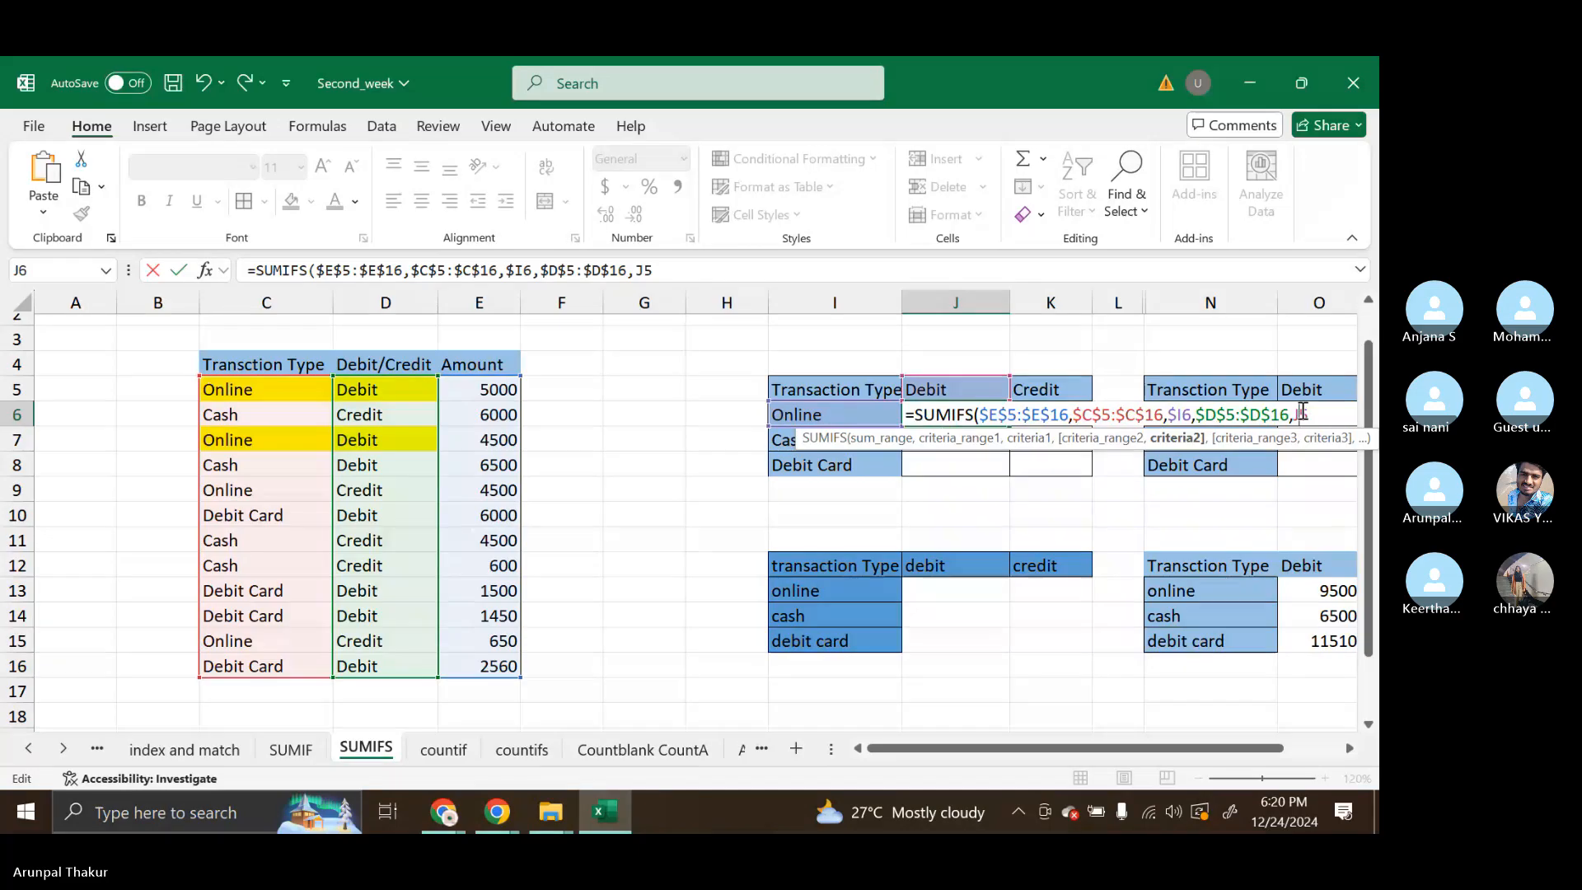
pyautogui.write('$')
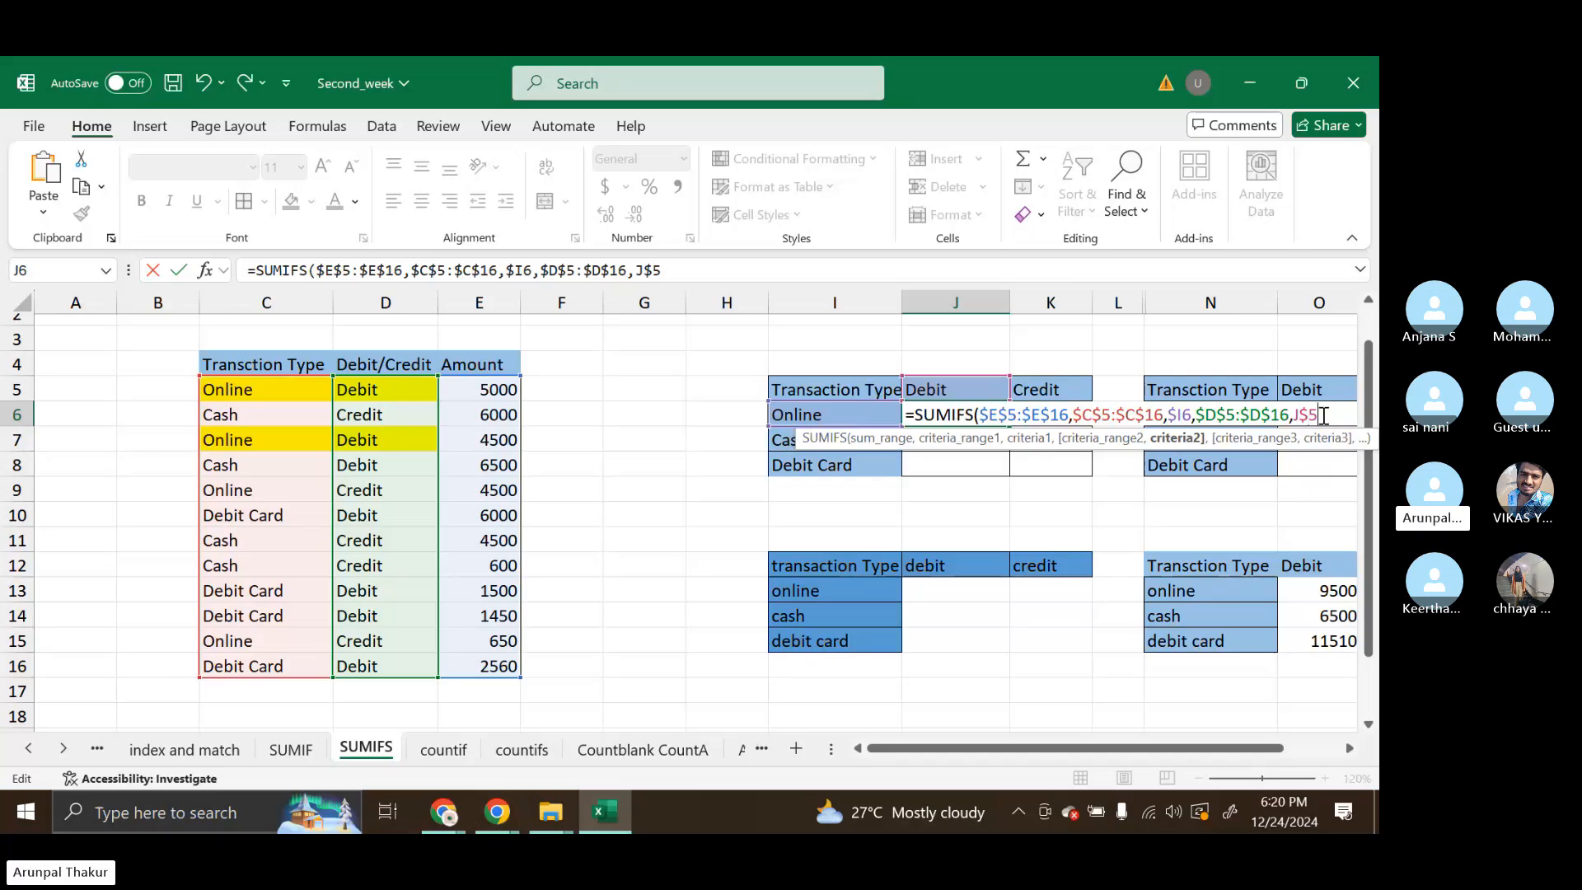
pyautogui.write(')')
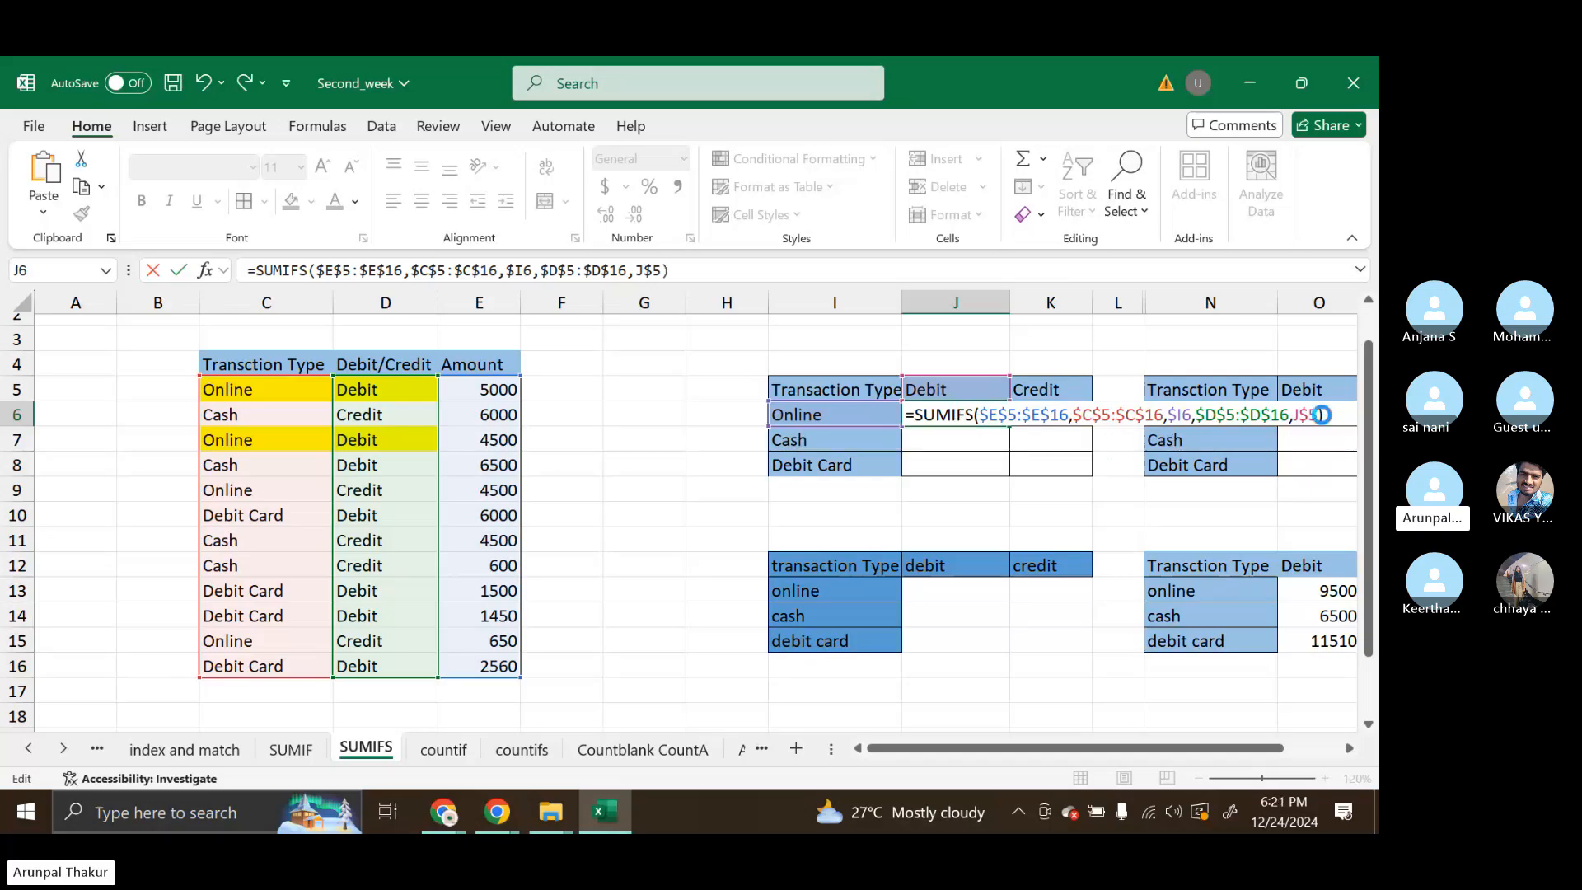
pyautogui.press('Return')
# Fill the J6 formula down to J8 and across to K6:K8.
pyautogui.click(982, 413)
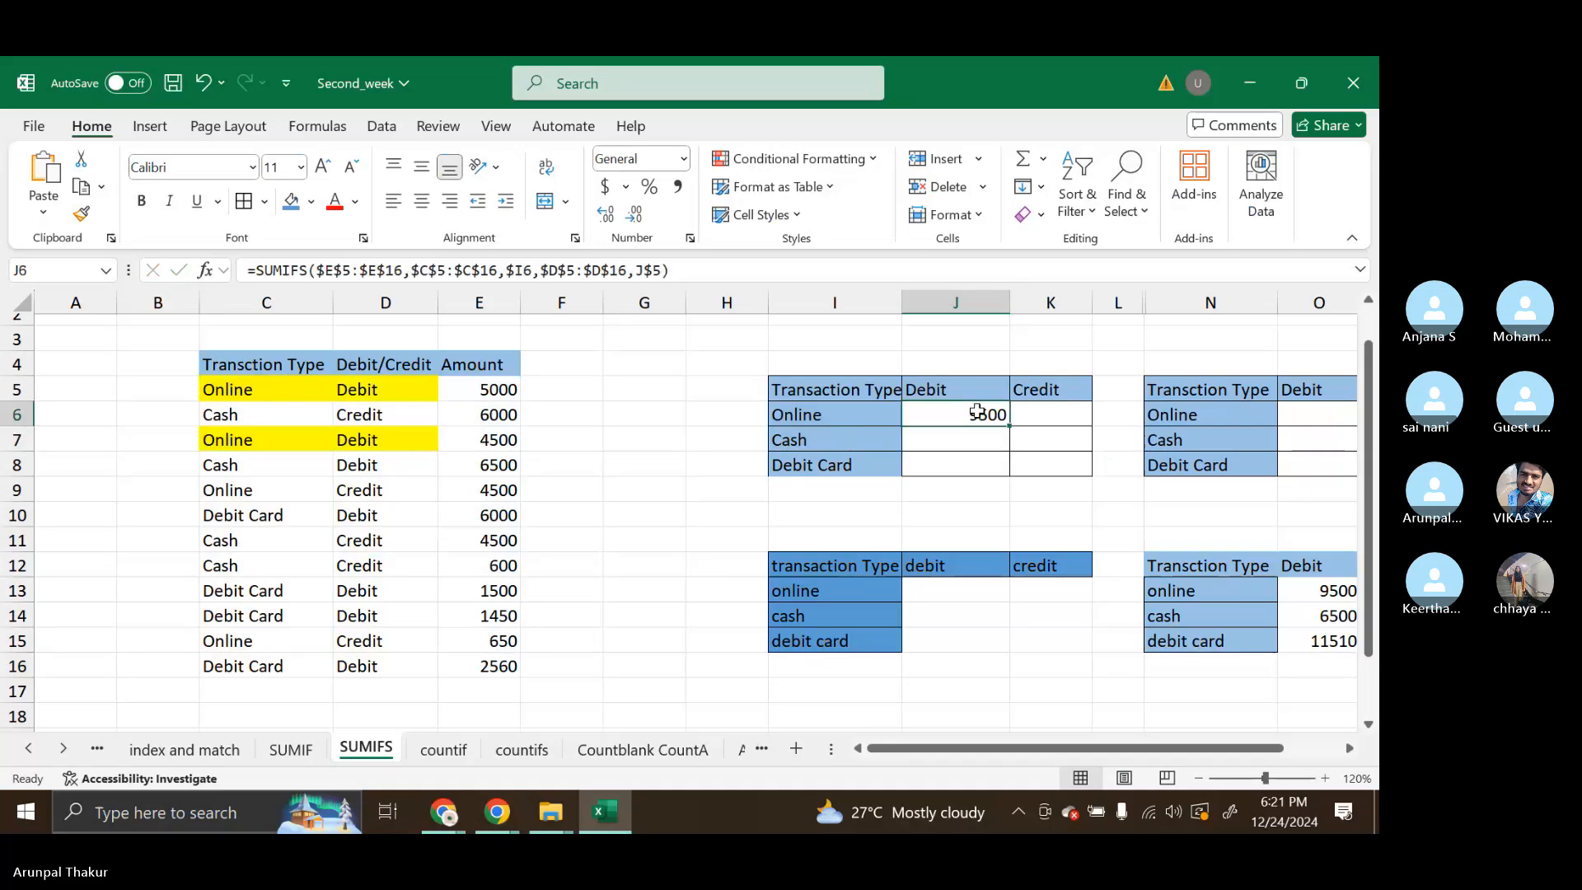
pyautogui.moveTo(1010, 428); pyautogui.dragTo(1011, 473)
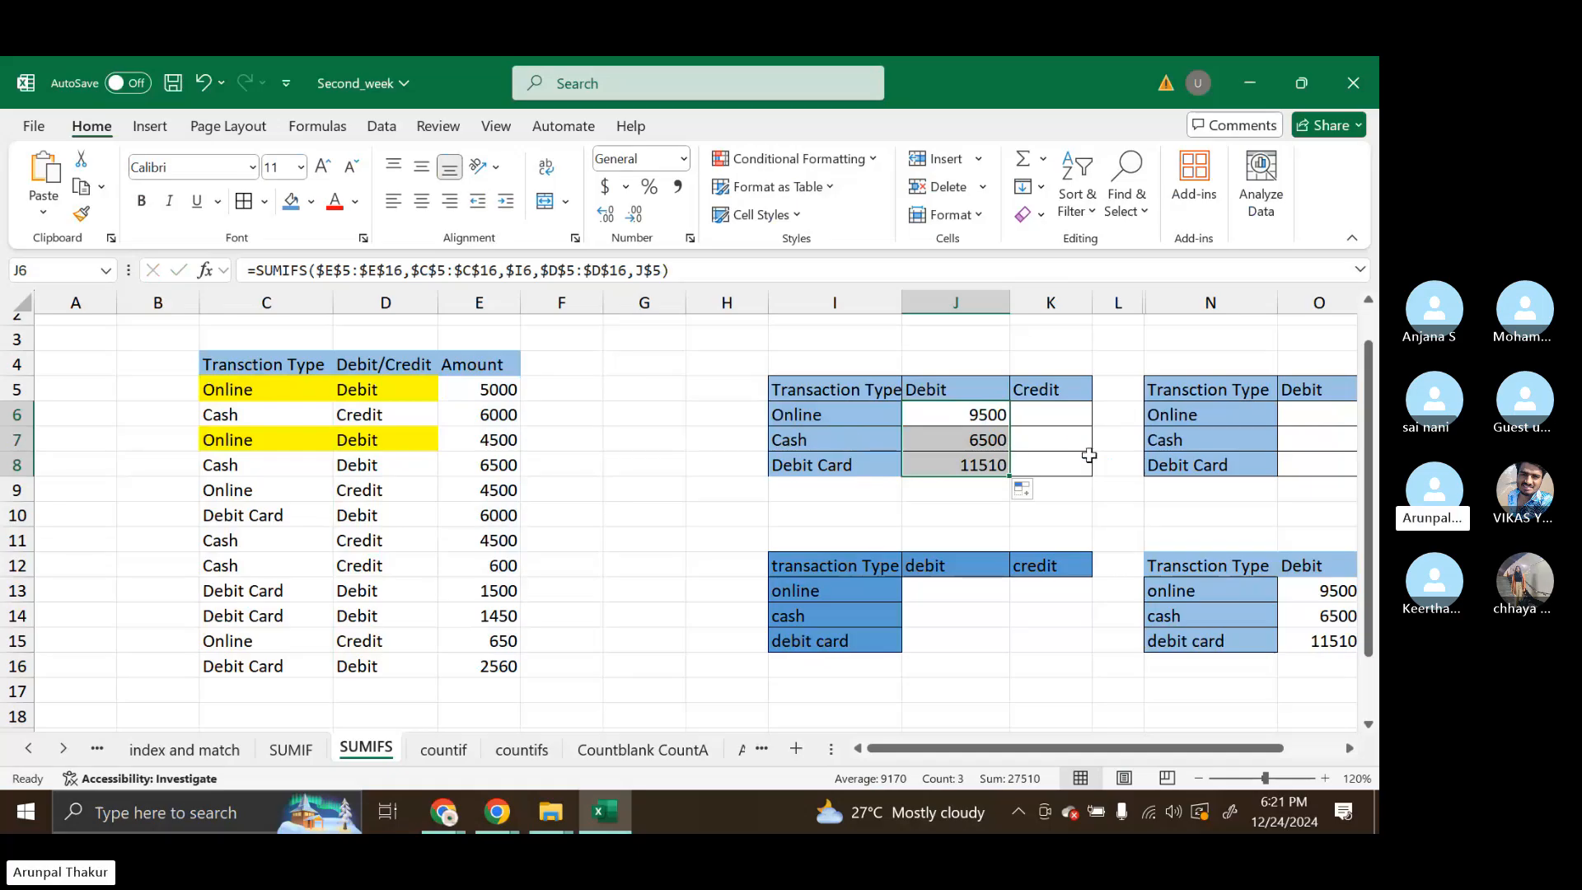
pyautogui.moveTo(1007, 474); pyautogui.dragTo(1077, 478)
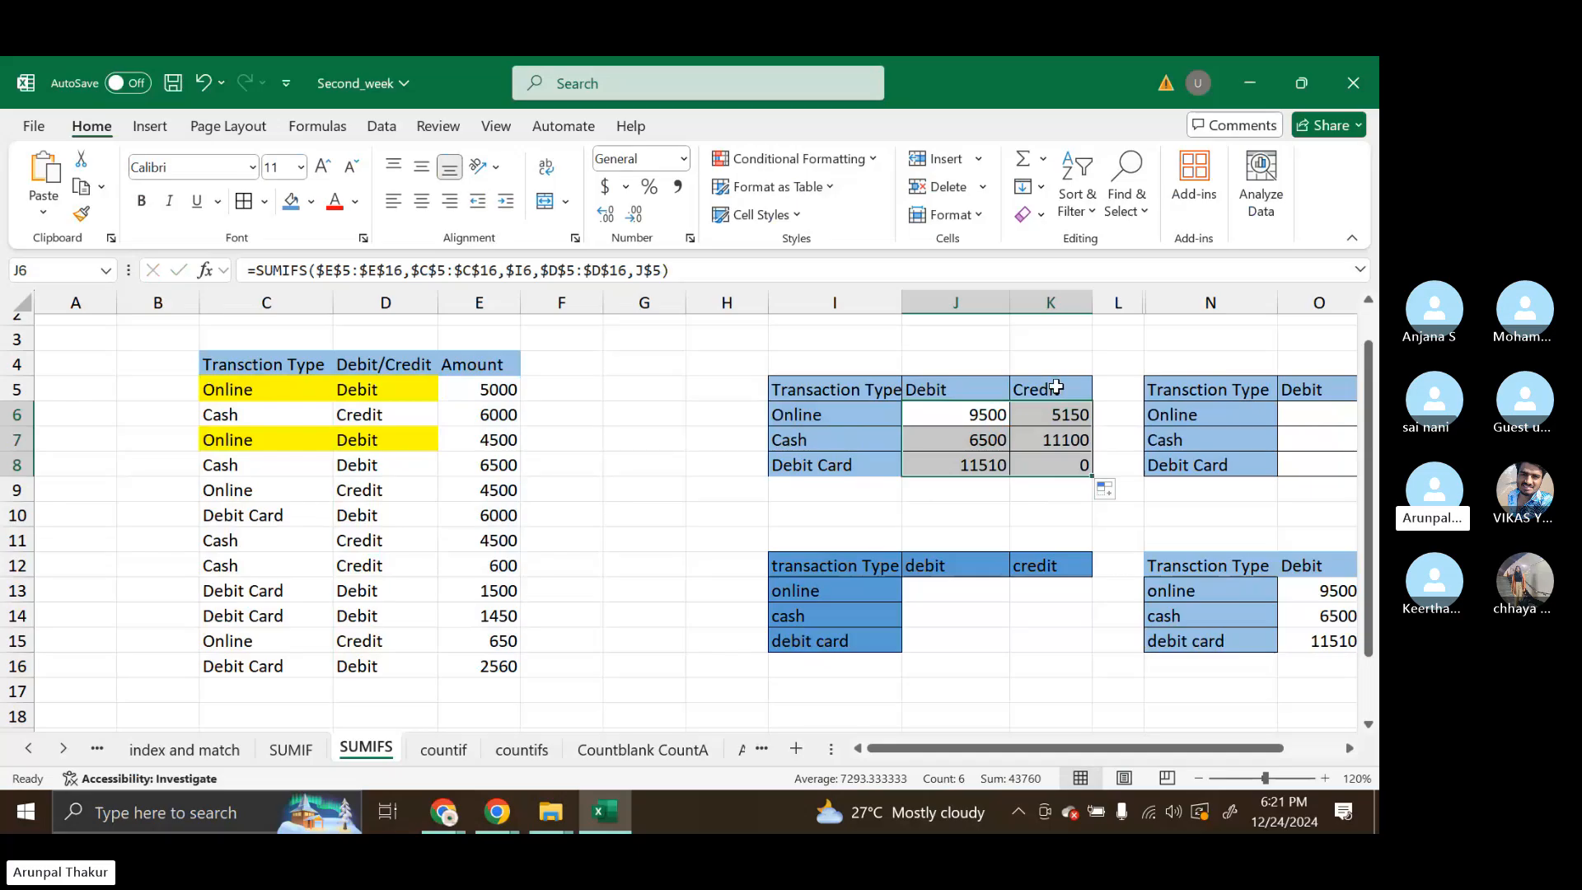
# Check the Debit Card rows against the credit result in K8 and compare the sum of E5:E16 with that of J6:K8.
pyautogui.moveTo(231, 669); pyautogui.dragTo(397, 659)
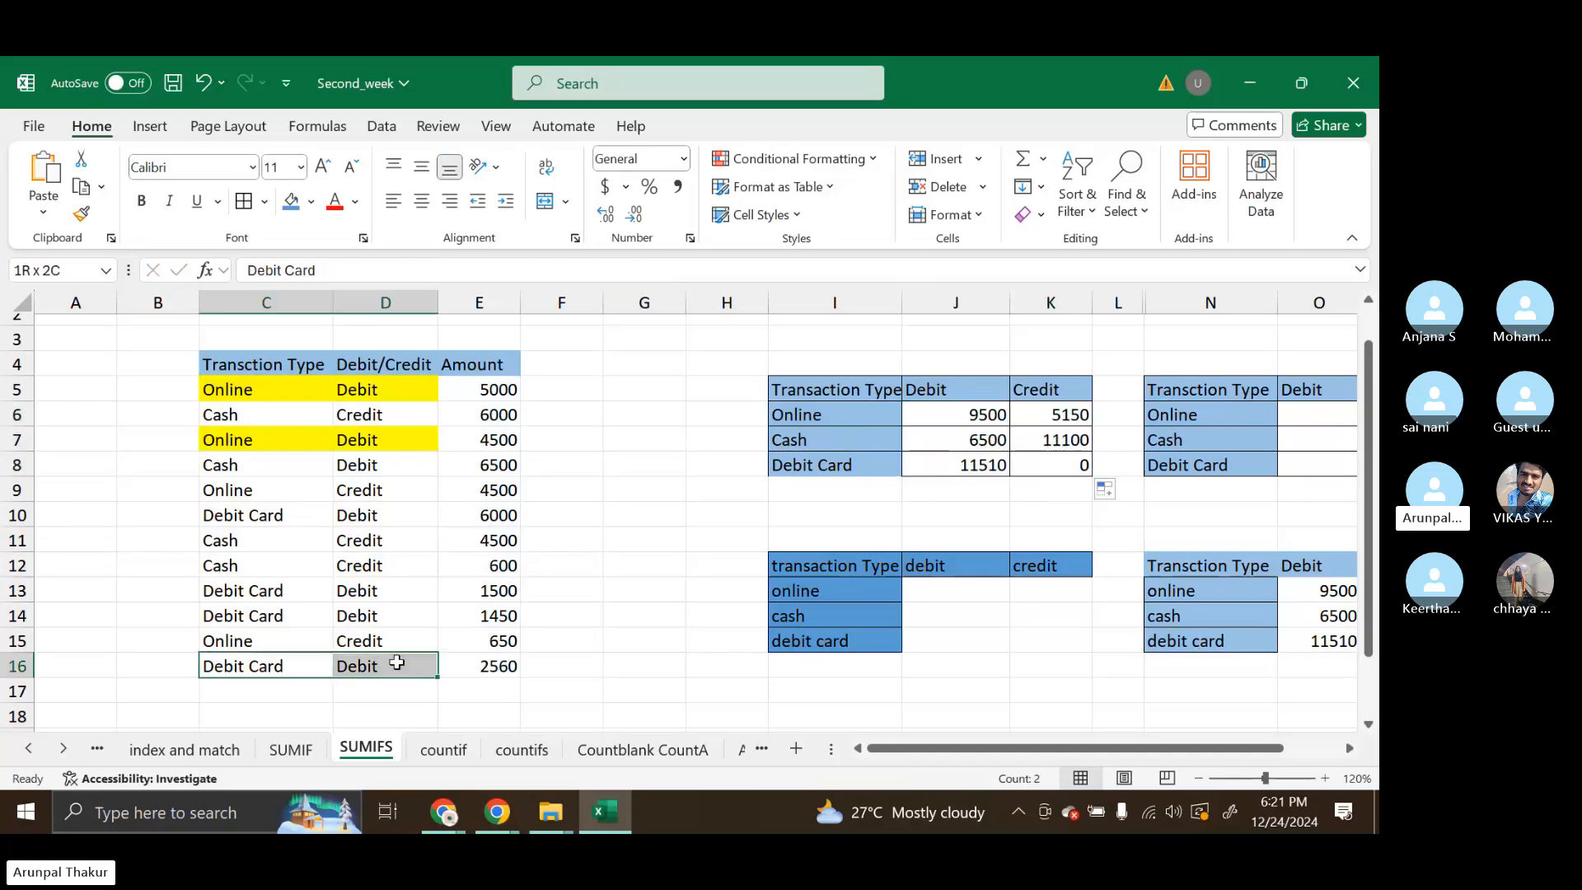
pyautogui.click(327, 614)
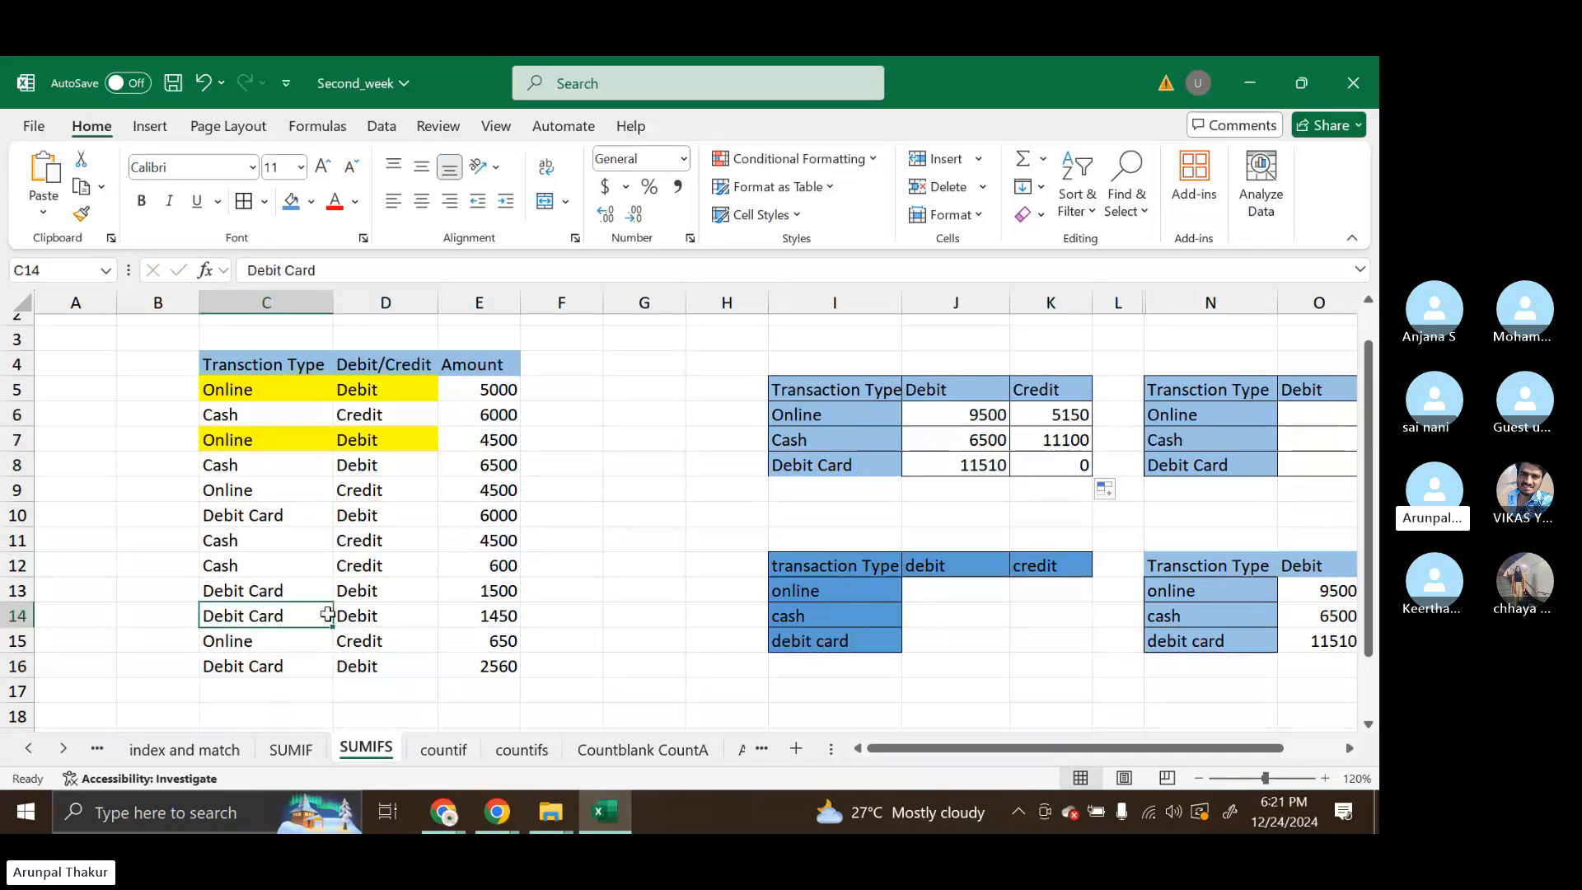
pyautogui.moveTo(327, 615); pyautogui.dragTo(363, 590)
pyautogui.moveTo(248, 515); pyautogui.dragTo(388, 531)
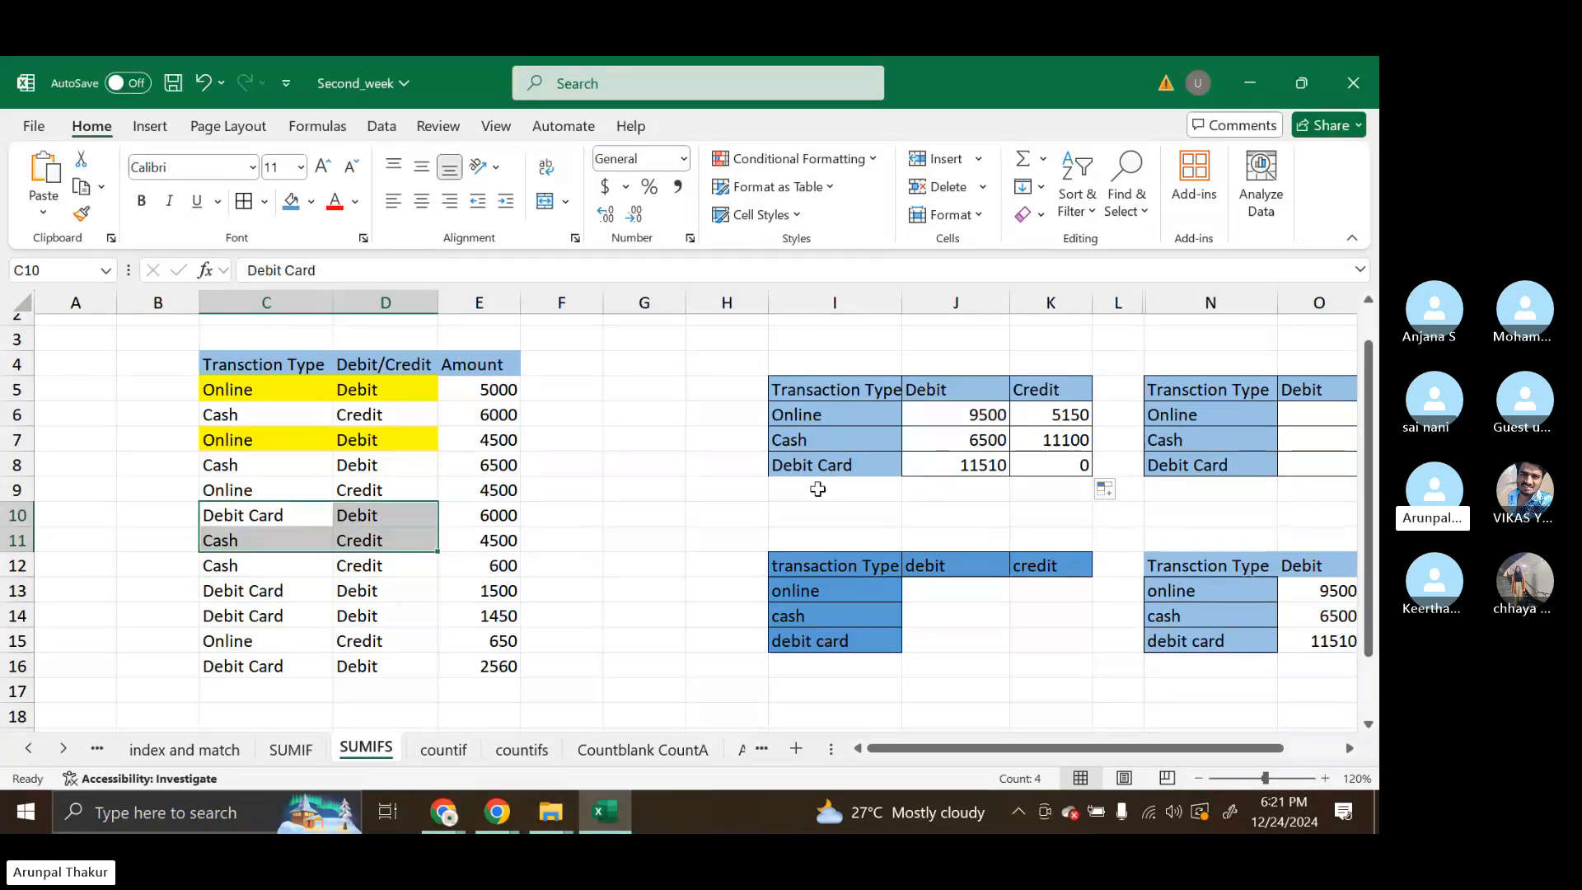
pyautogui.click(1048, 465)
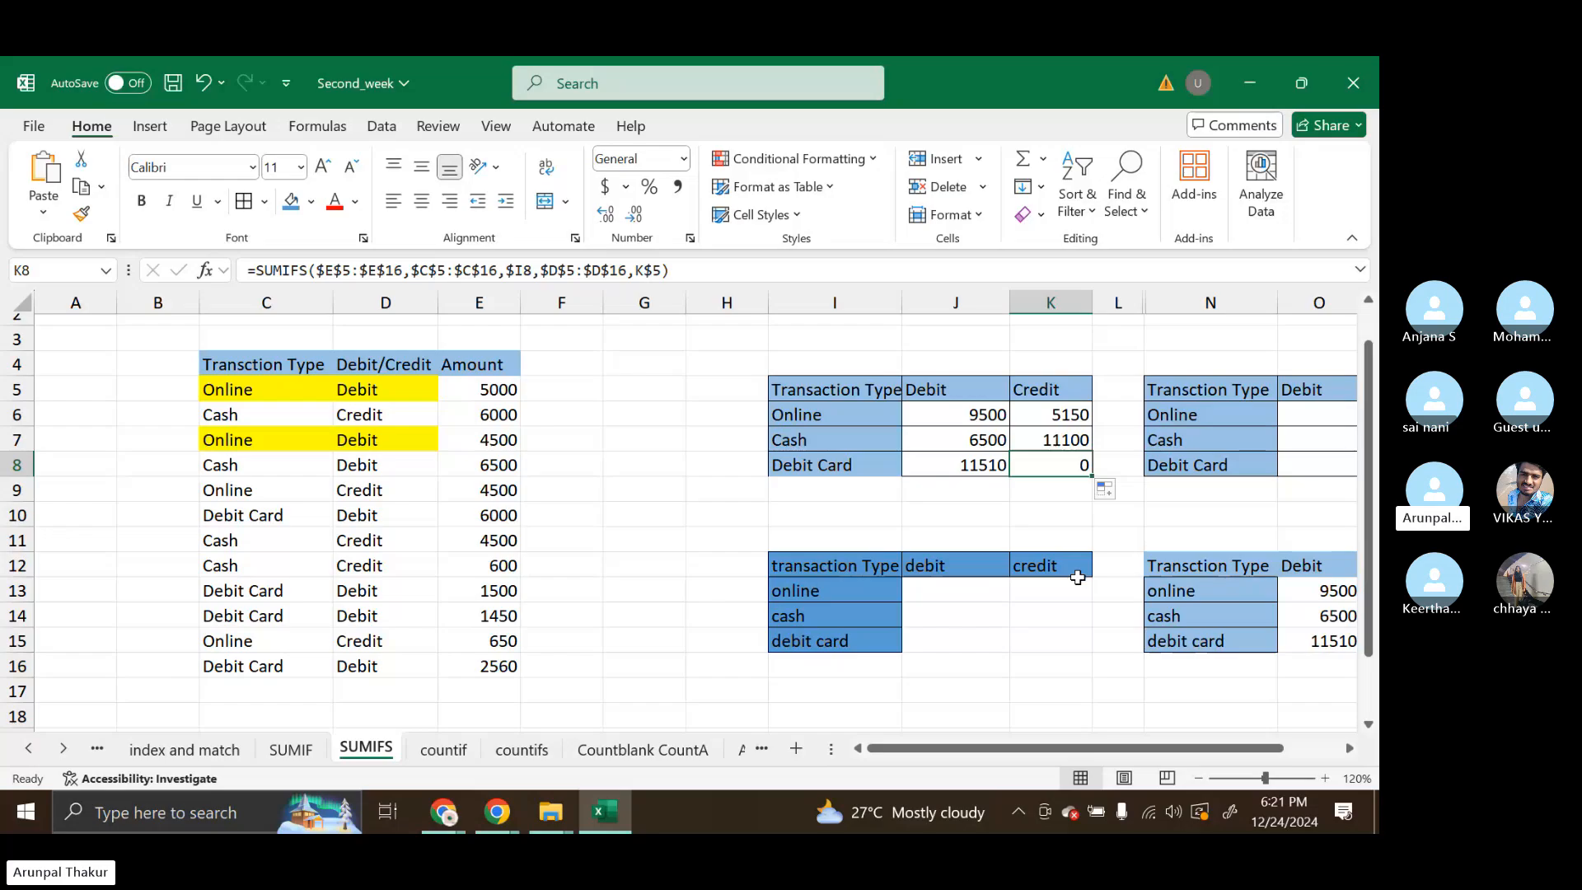
pyautogui.click(941, 485)
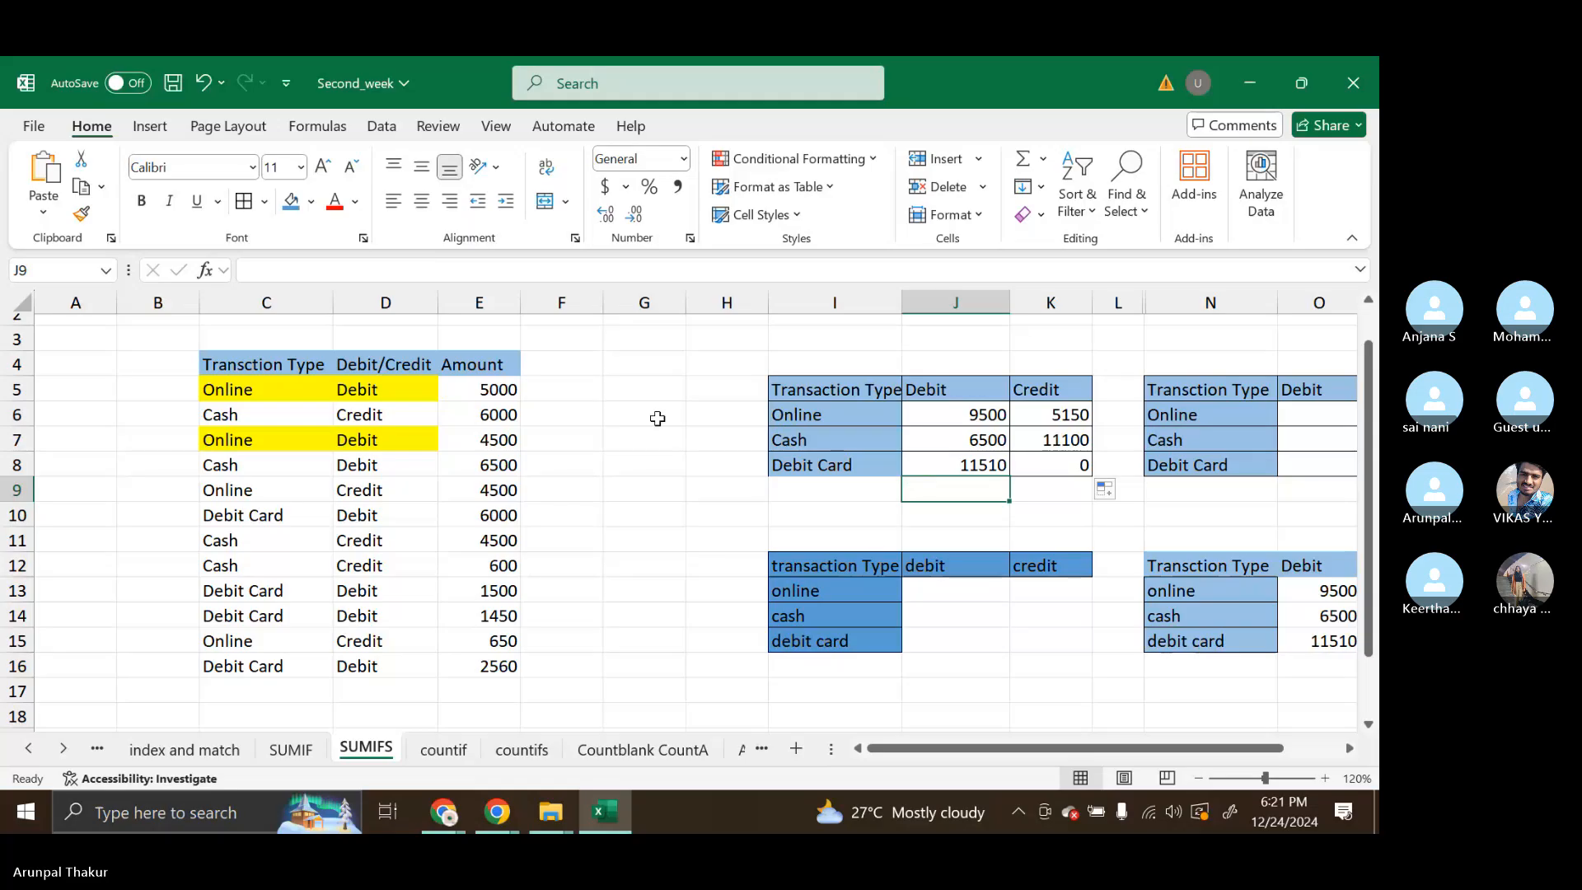
pyautogui.moveTo(494, 391); pyautogui.dragTo(508, 664)
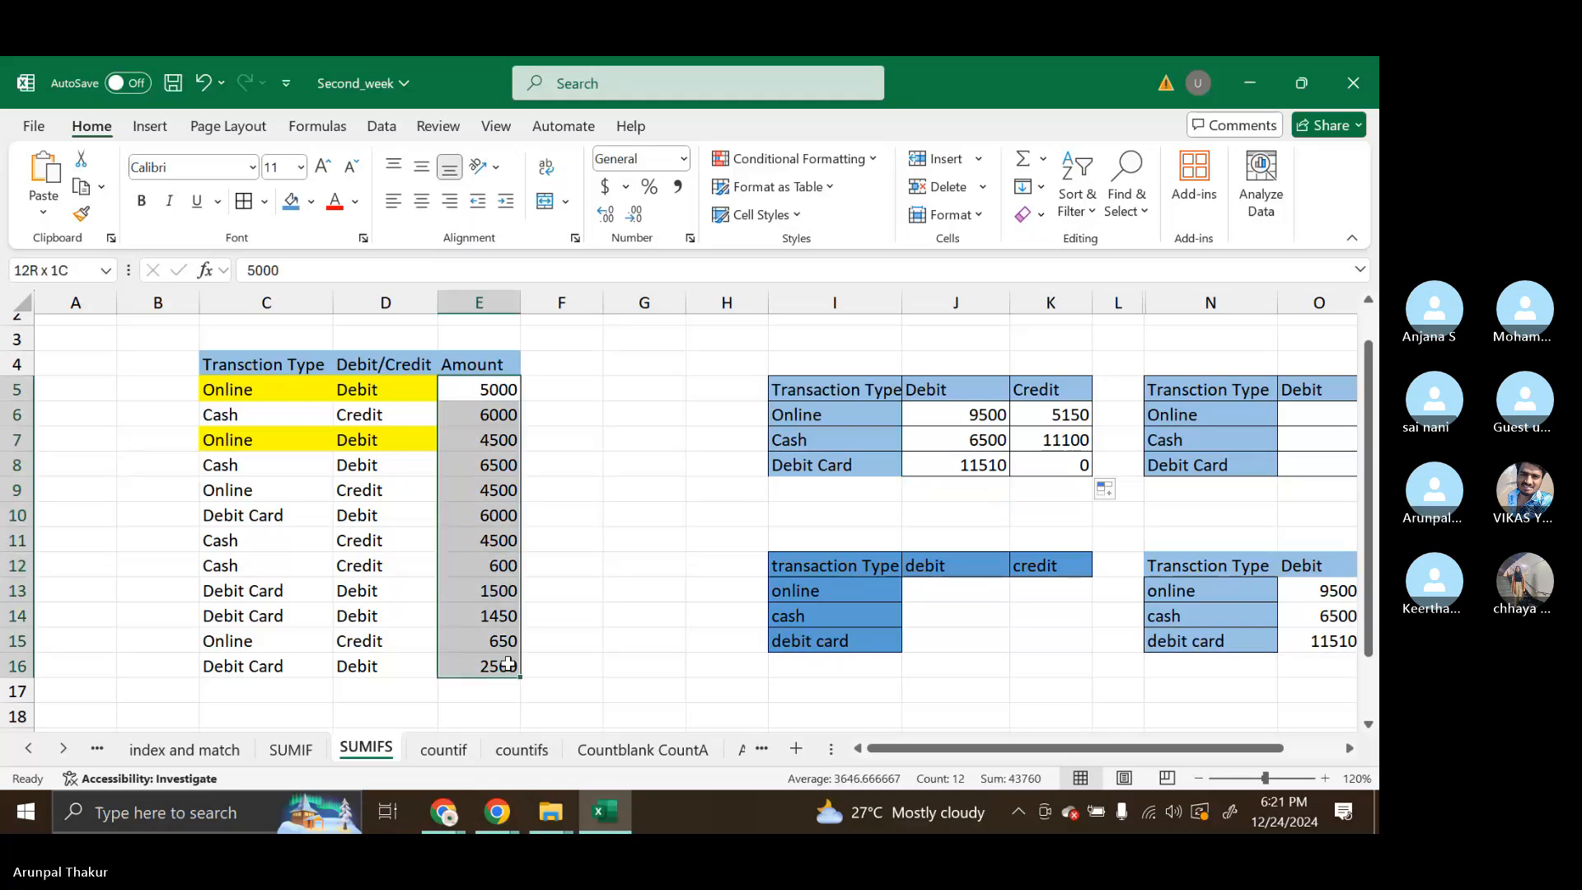
pyautogui.moveTo(952, 422); pyautogui.dragTo(1063, 464)
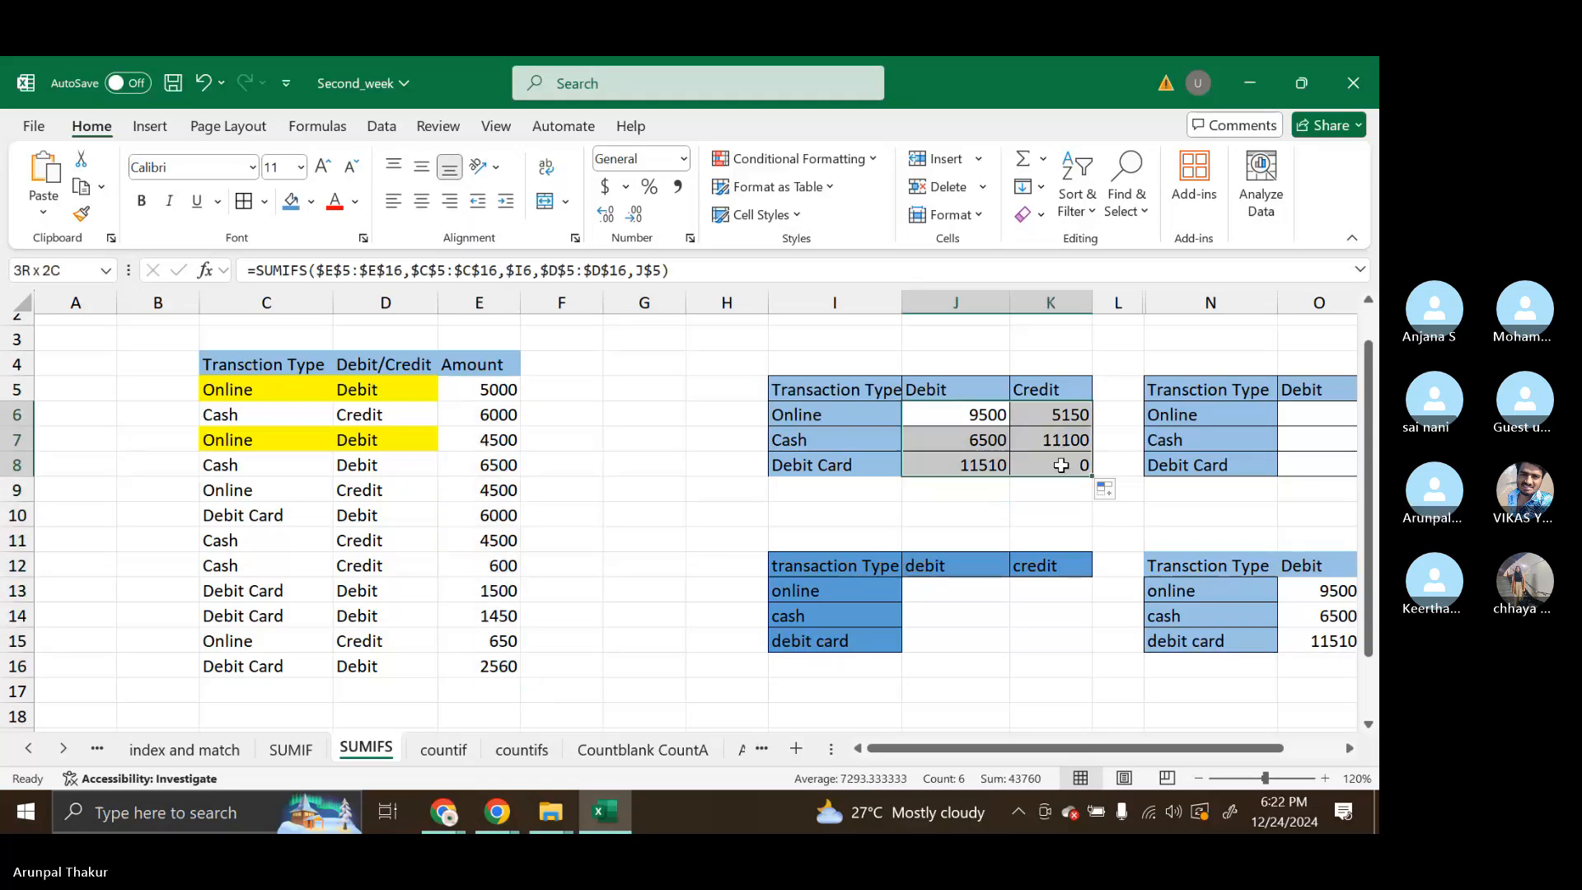
pyautogui.click(997, 537)
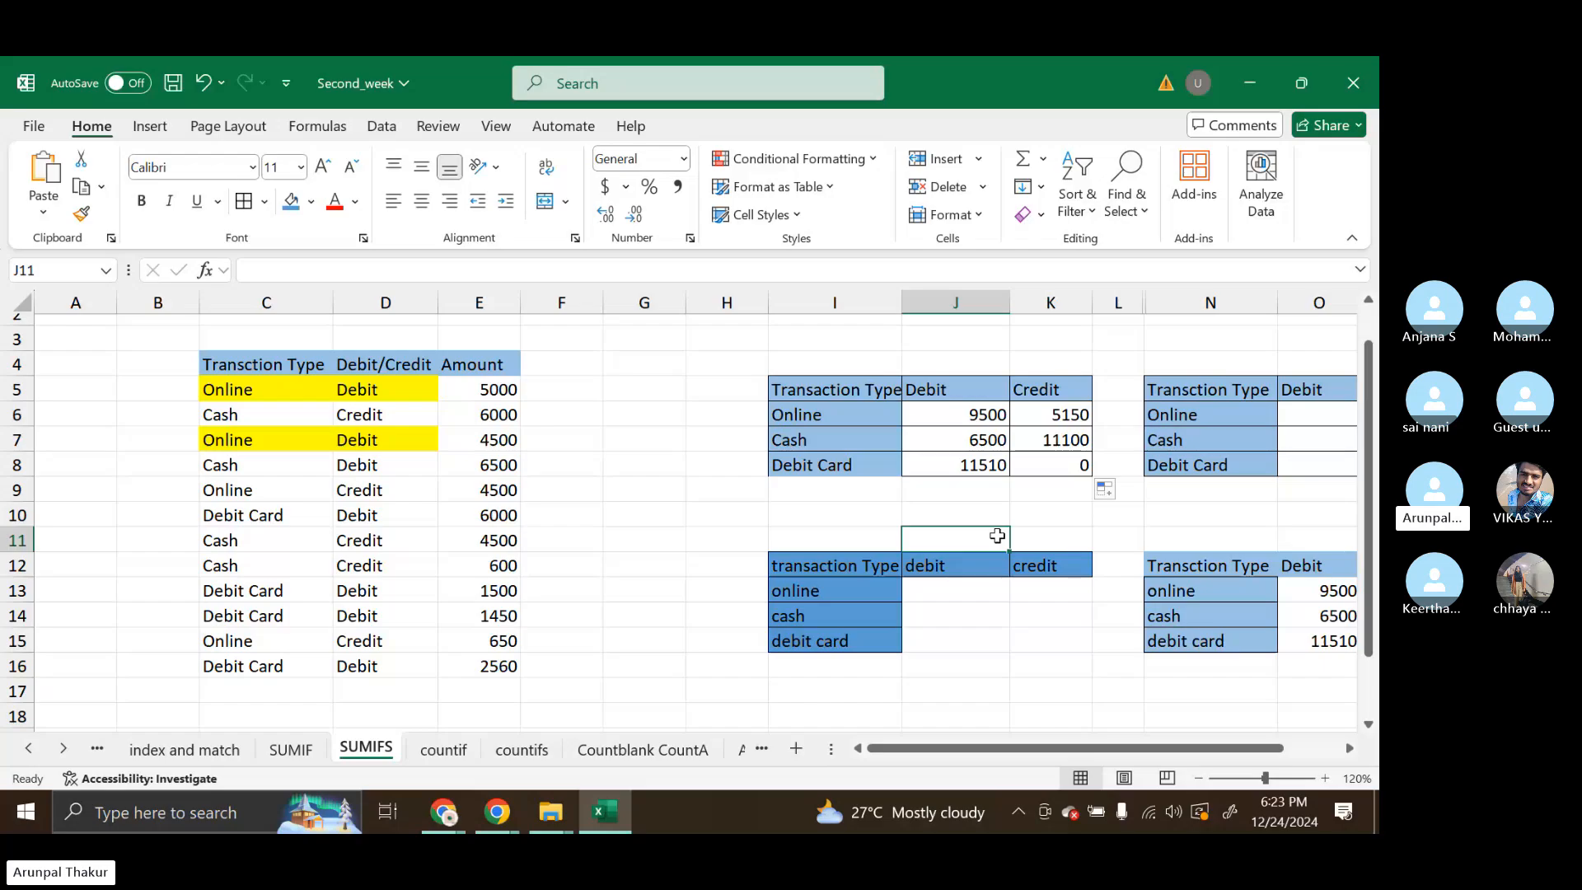
# Start a SUMIFS formula in J13 with the Amount values as the absolute sum range $E$5:$E$16.
pyautogui.click(969, 591)
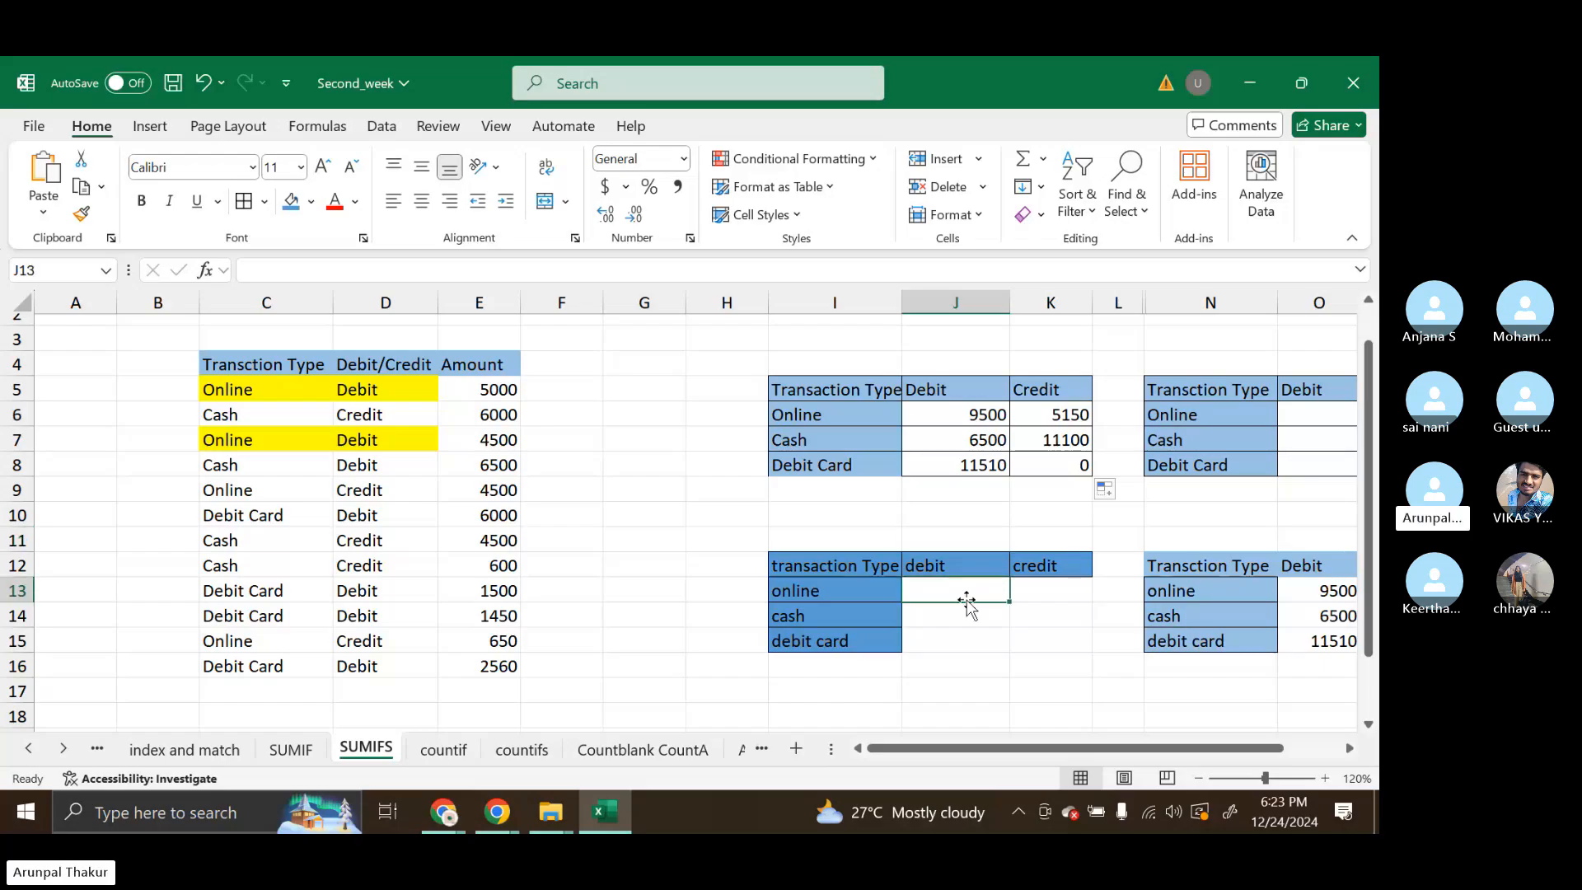
pyautogui.write('=')
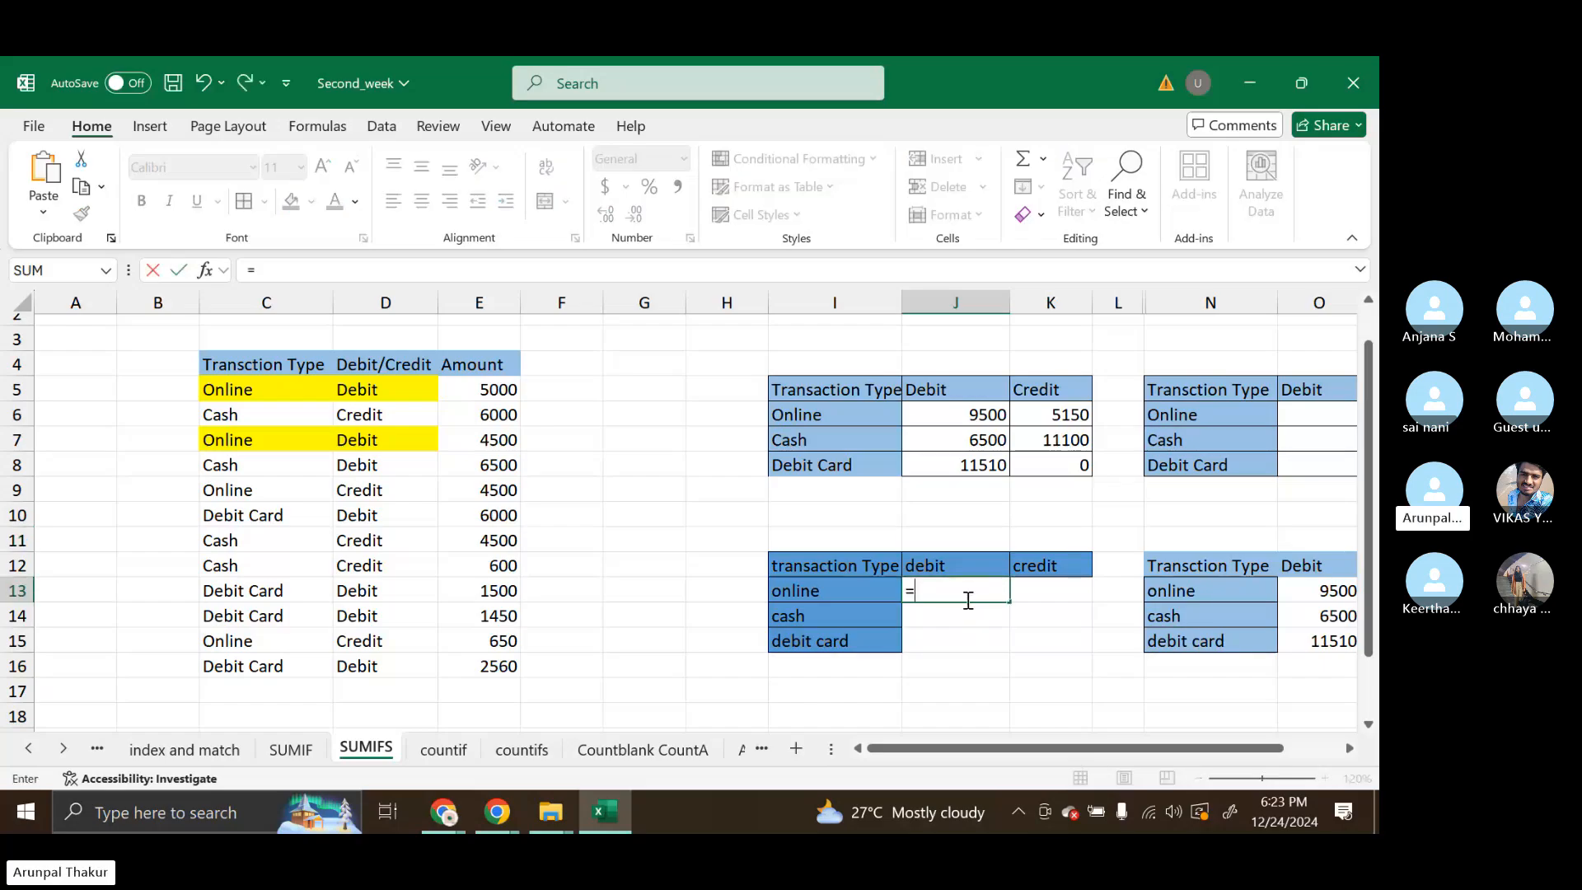
pyautogui.write('sumifs')
pyautogui.press('Tab')
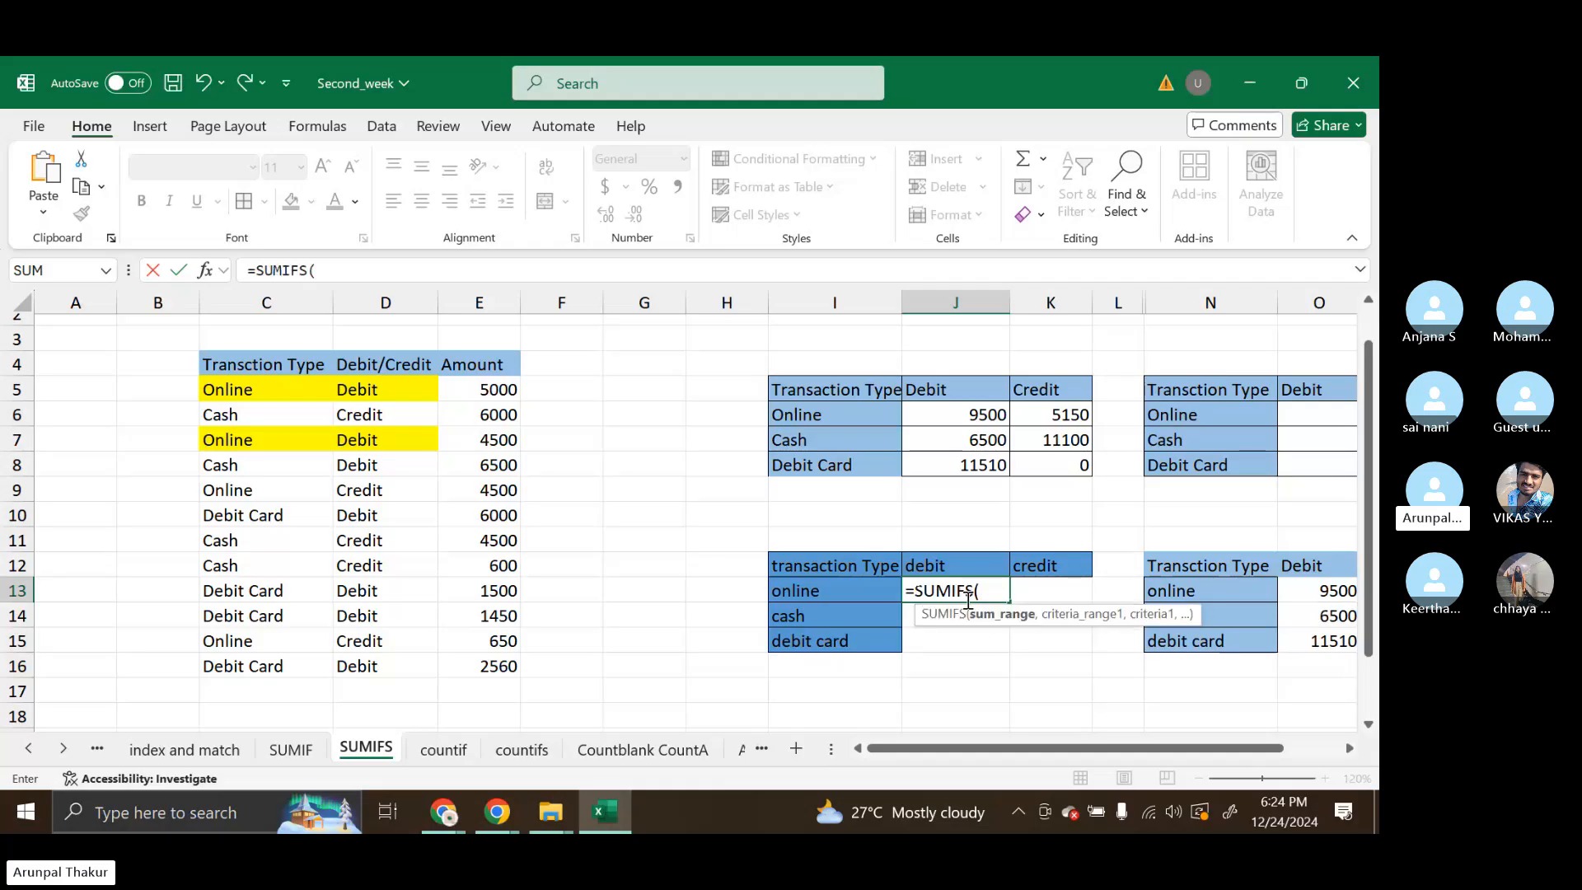
pyautogui.moveTo(485, 396); pyautogui.dragTo(510, 663)
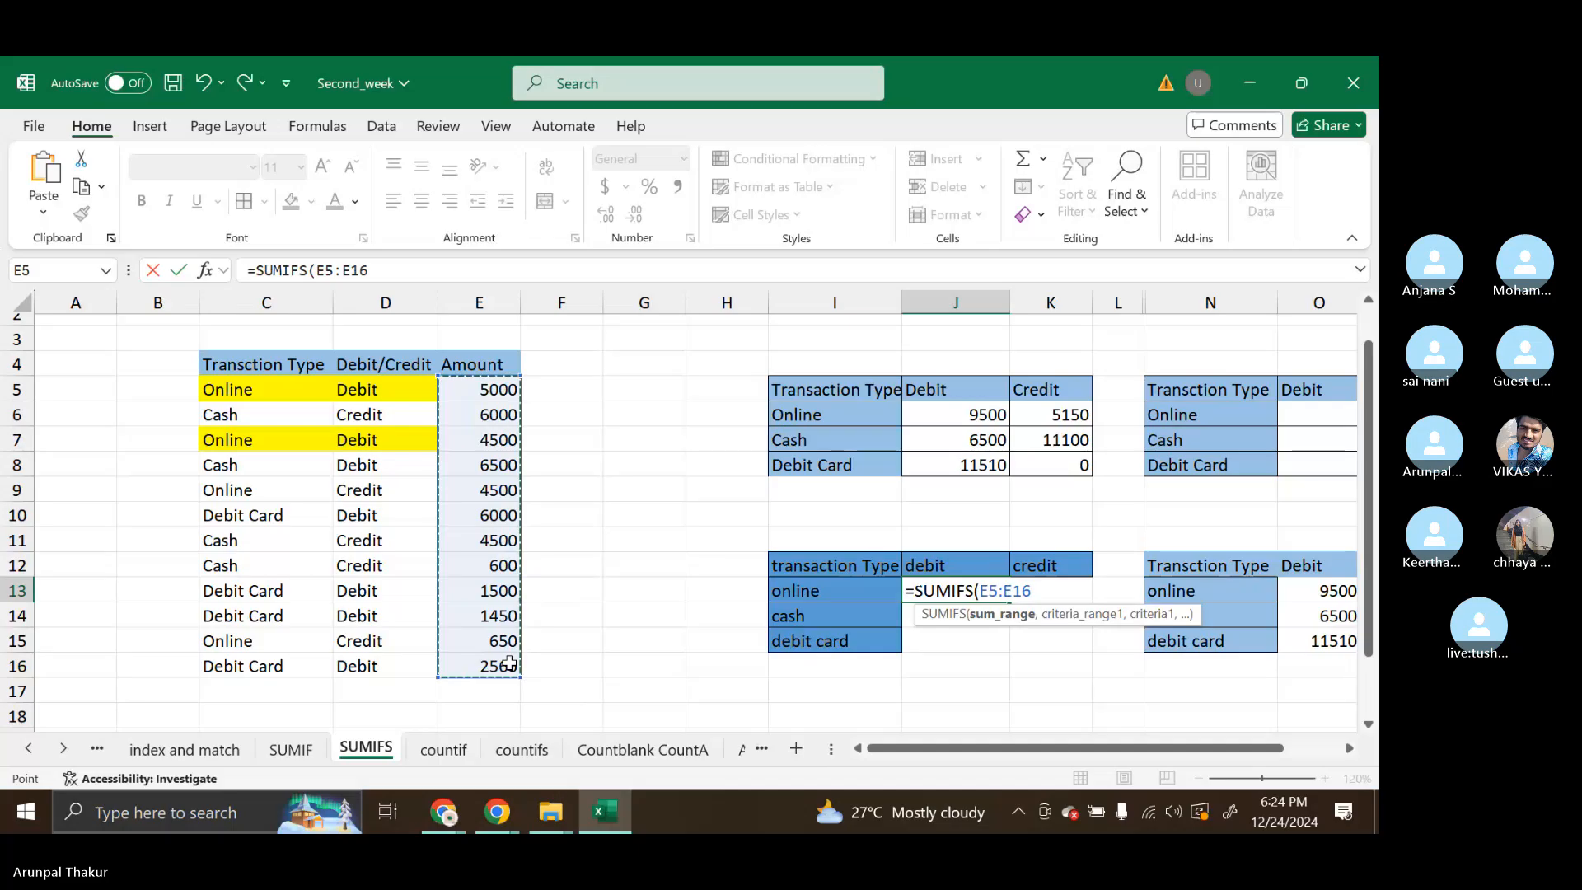
pyautogui.press('F4')
pyautogui.write(',')
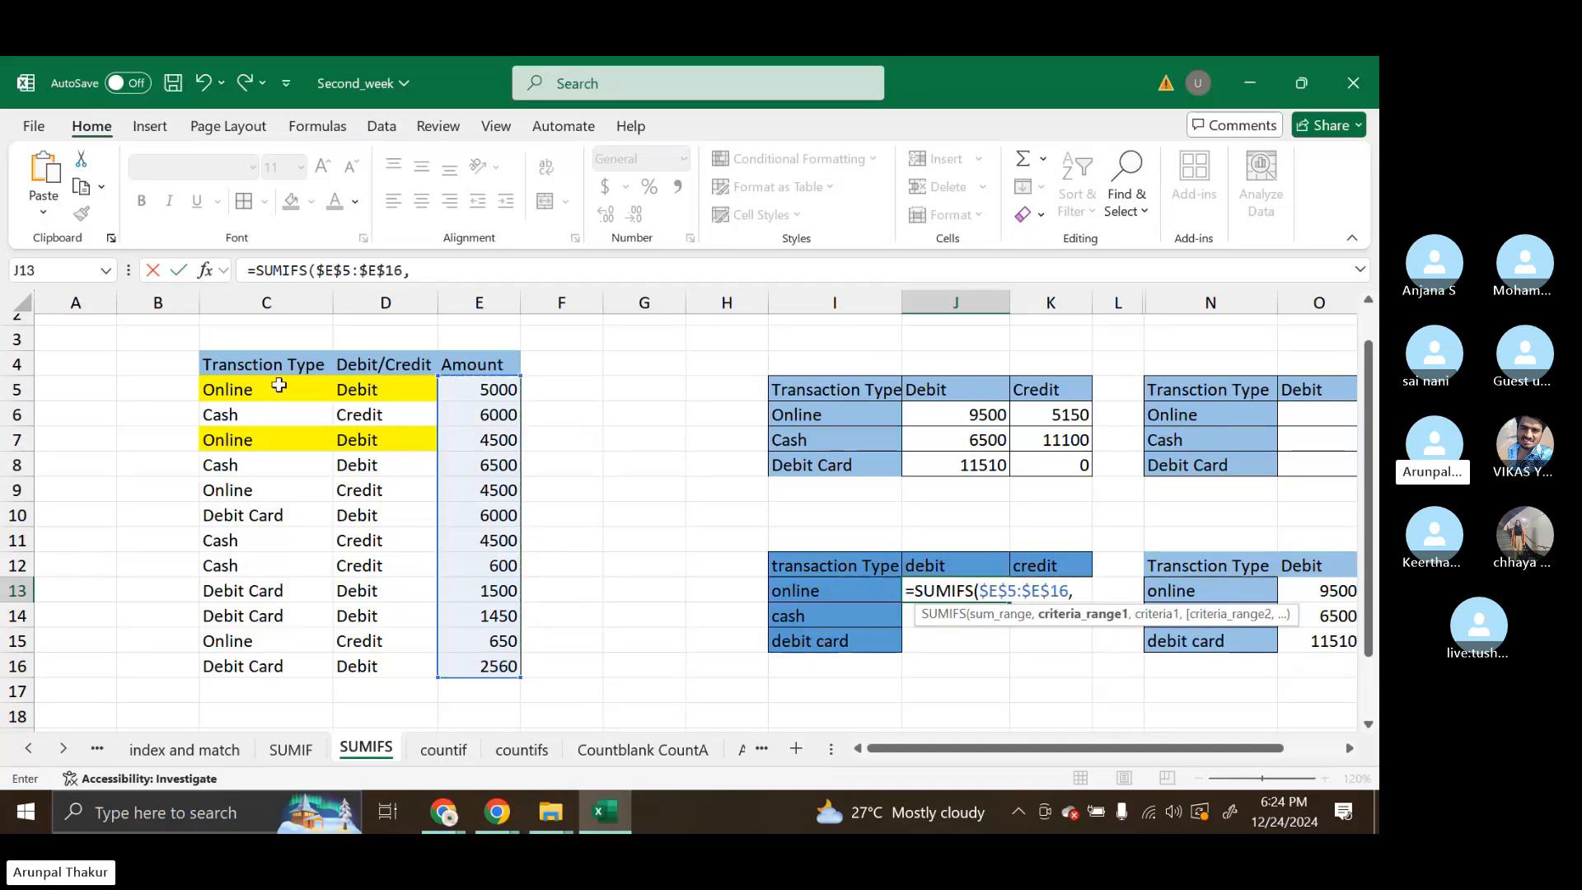
# Add the first condition to the J13 formula: transaction type range $C$5:$C$16 with the column-locked criterion $I13.
pyautogui.moveTo(279, 385); pyautogui.dragTo(268, 666)
pyautogui.press('F4')
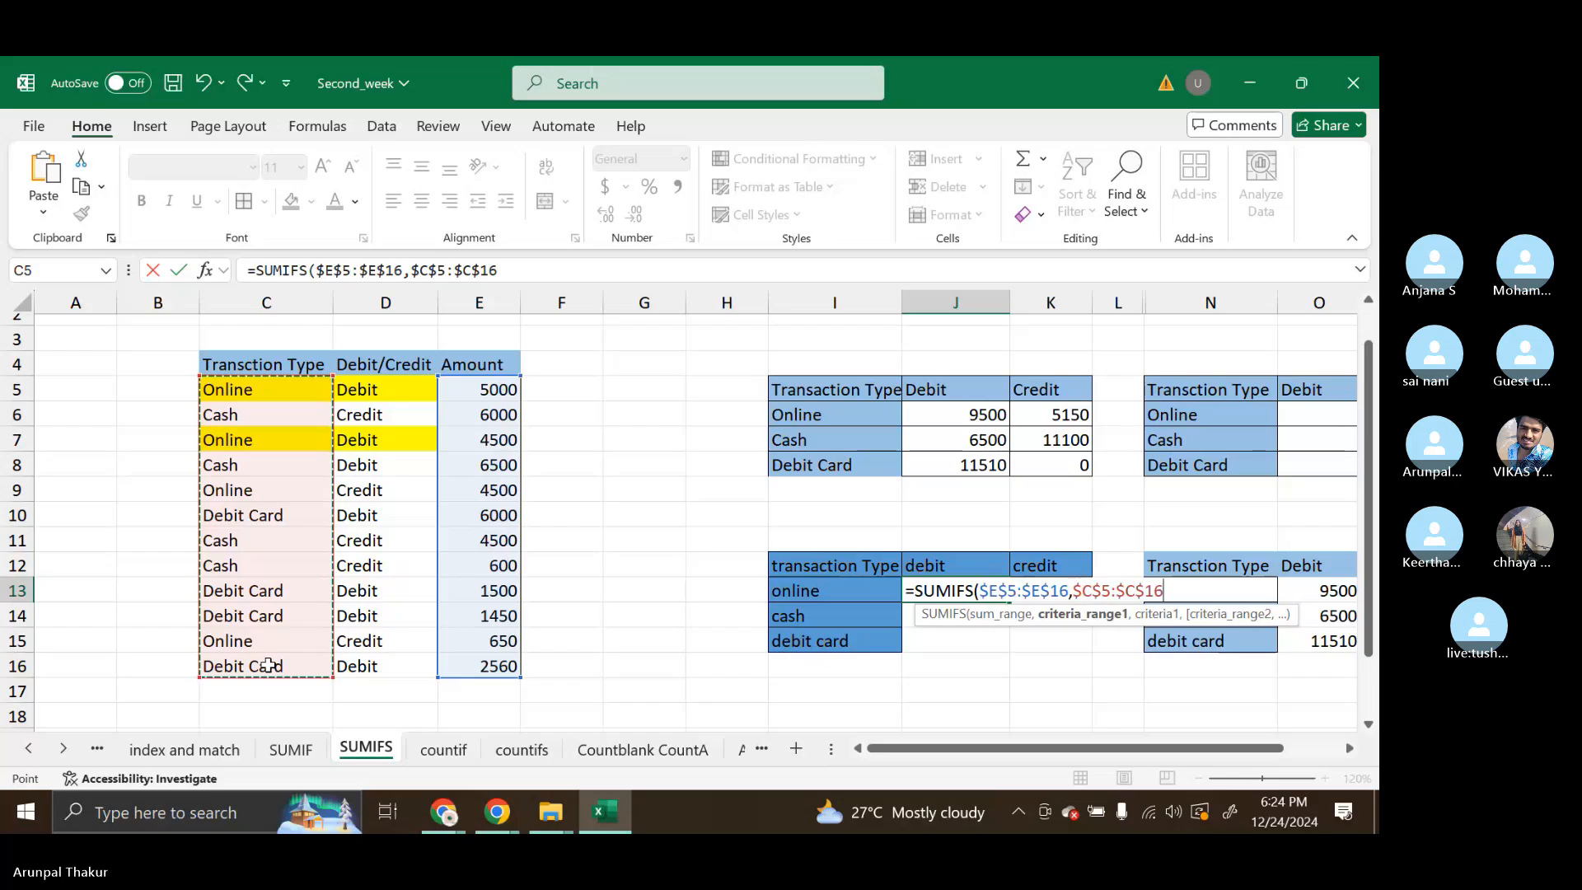
pyautogui.write(',')
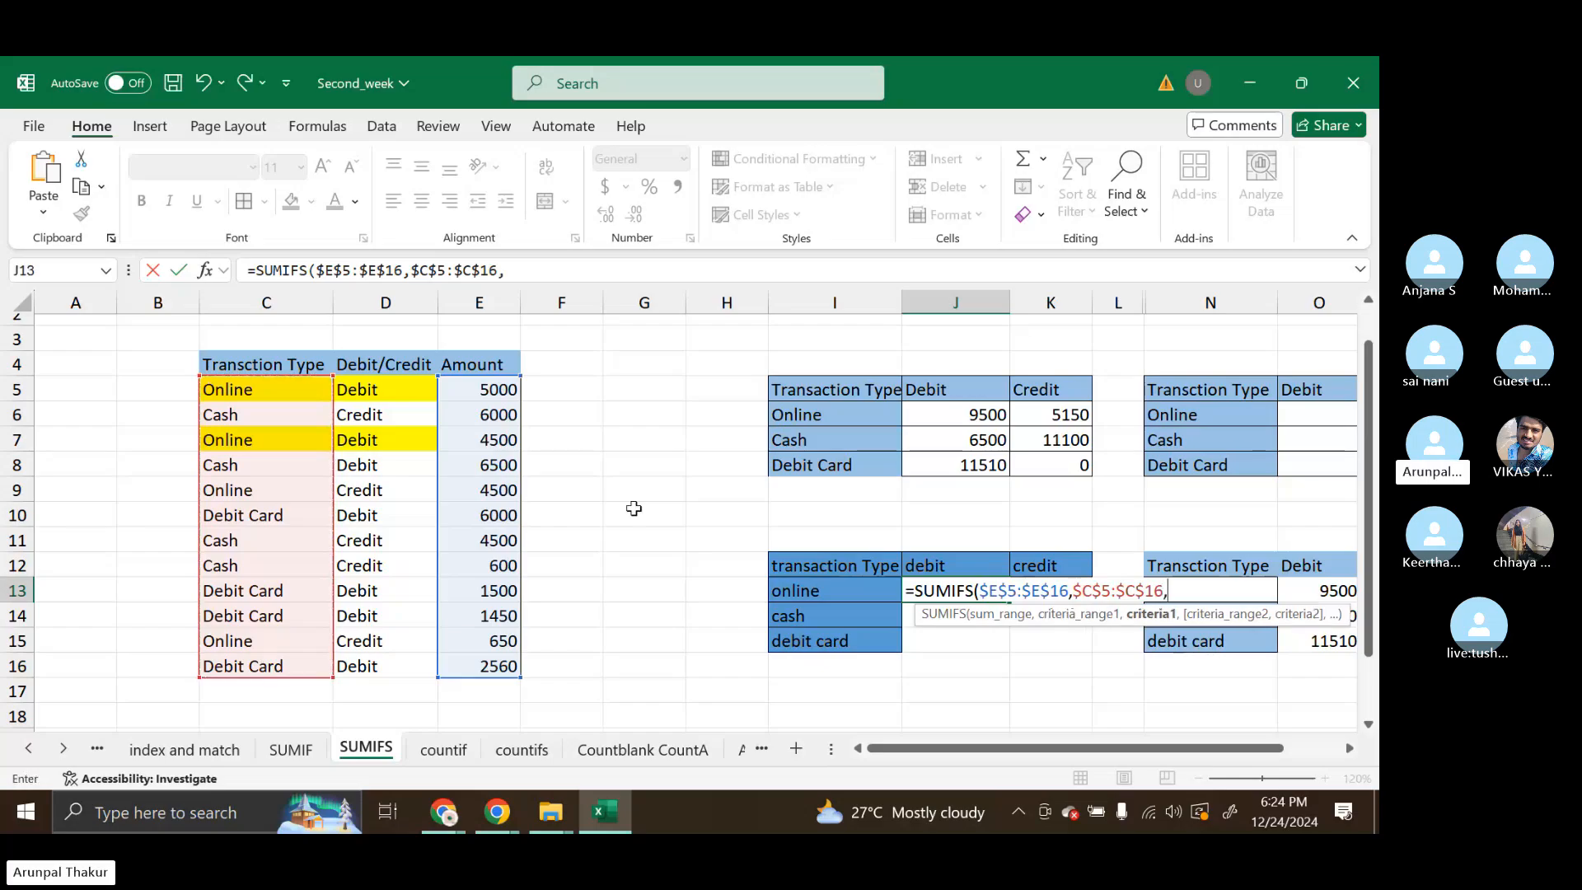
pyautogui.click(864, 593)
pyautogui.click(1170, 592)
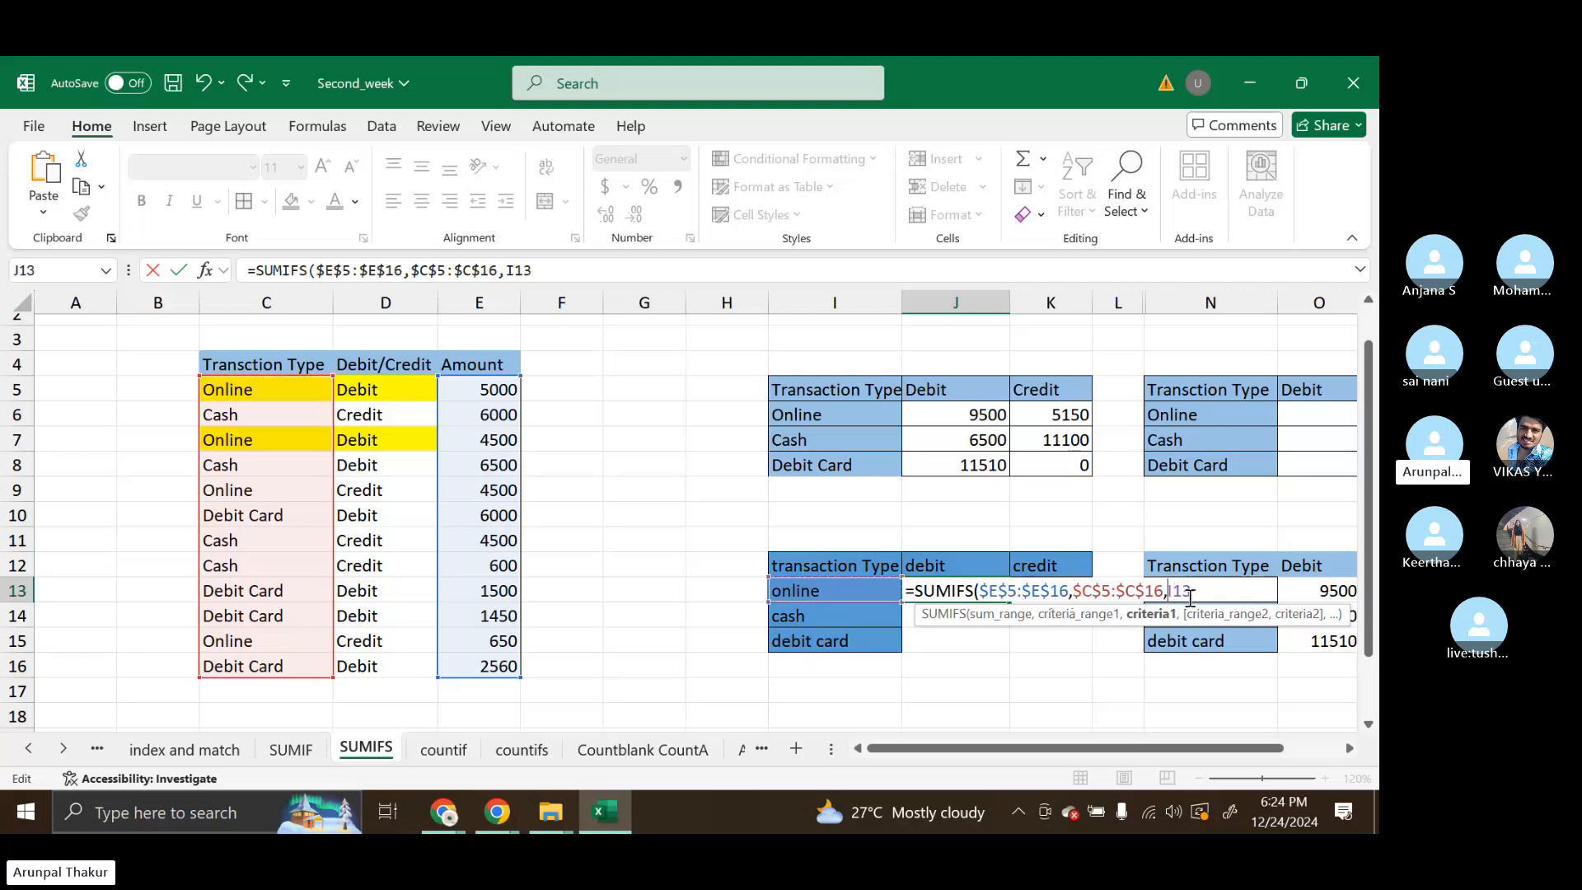
pyautogui.write('$')
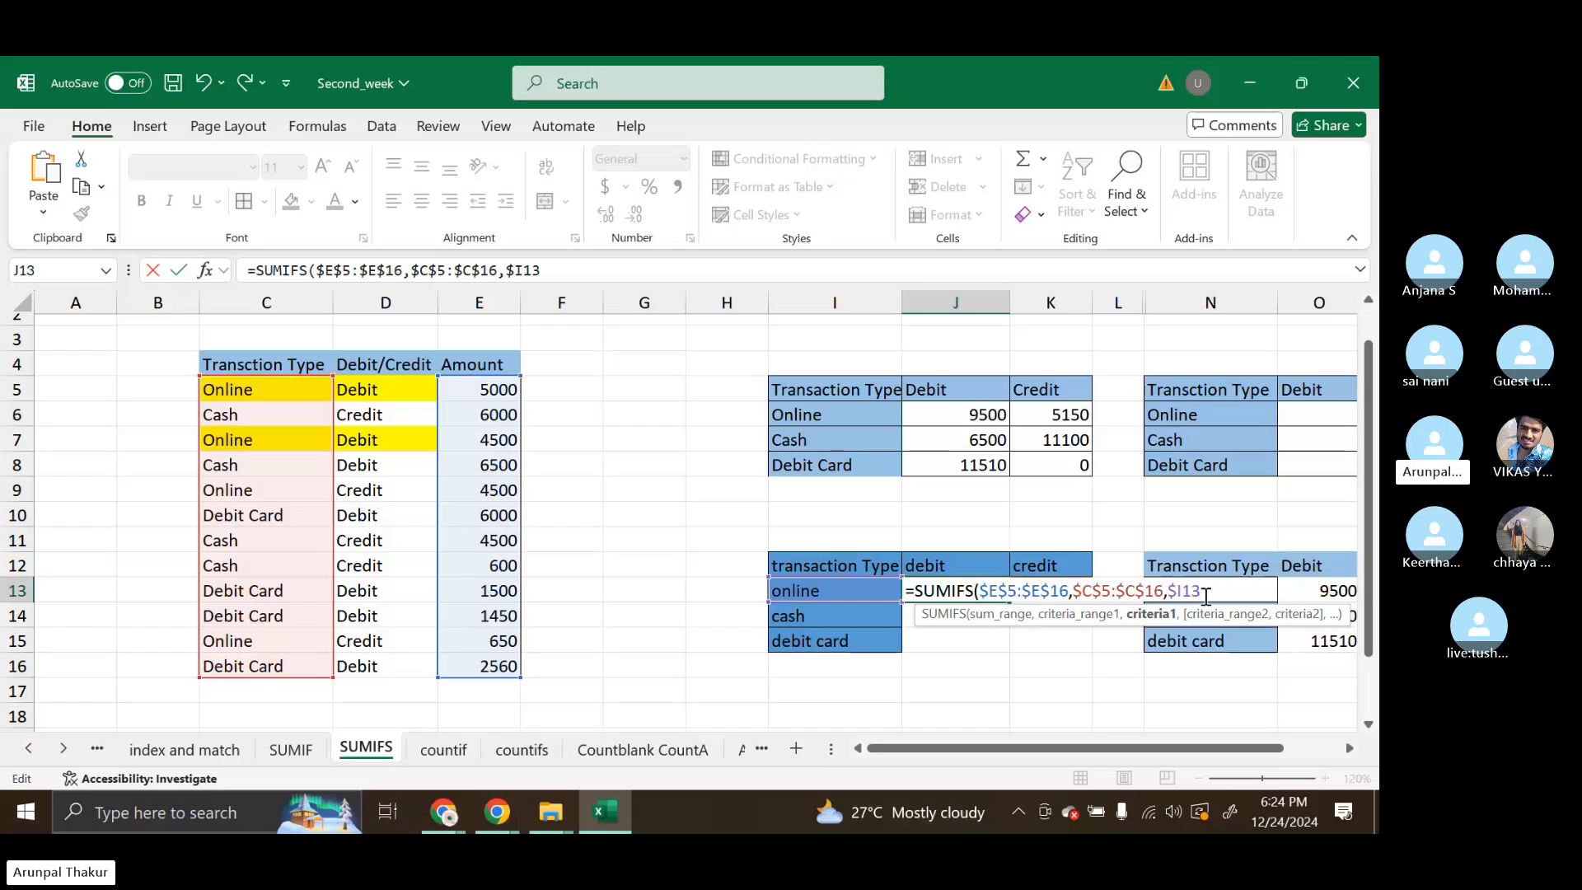
pyautogui.click(1205, 591)
pyautogui.write(',')
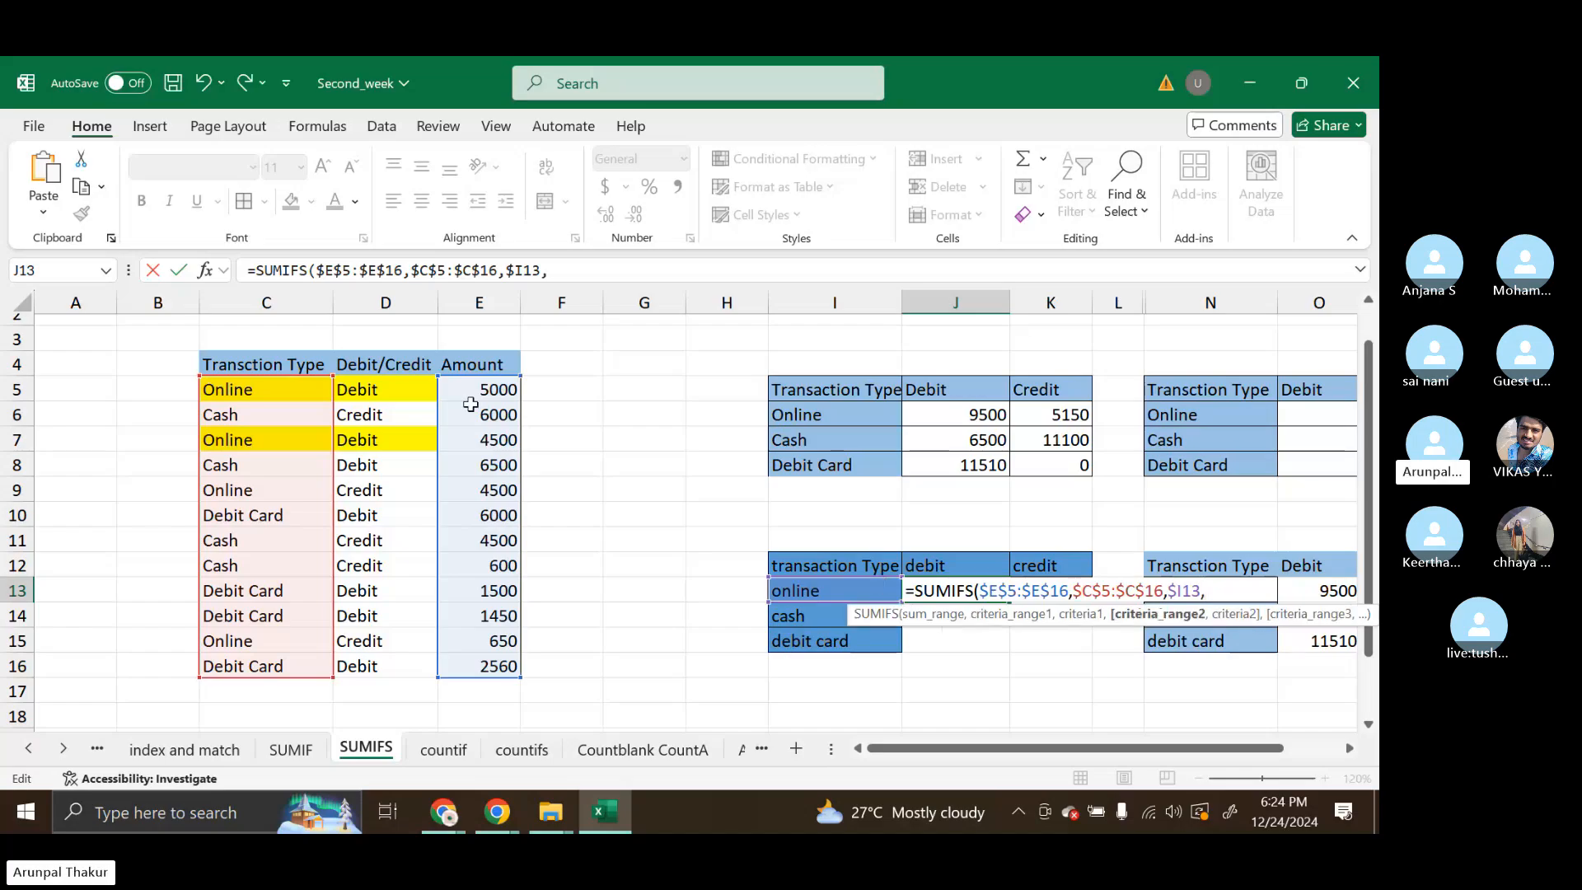
# Complete the J13 formula with the second condition: debit/credit range $D$5:$D$16 and the row-locked criterion J$12.
pyautogui.moveTo(384, 390); pyautogui.dragTo(383, 667)
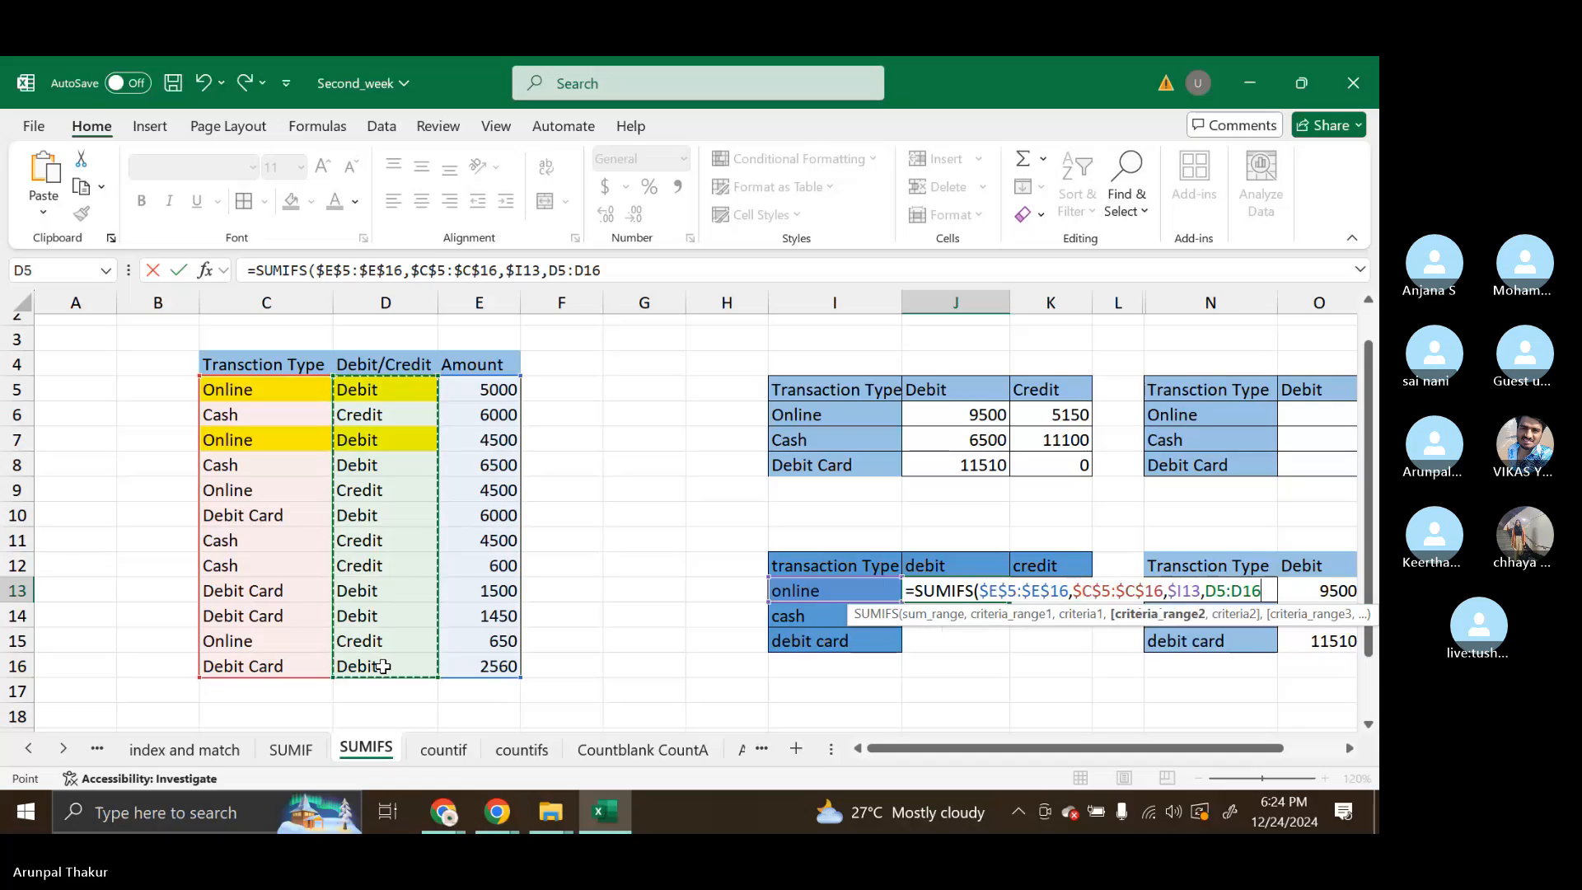
pyautogui.press('F4')
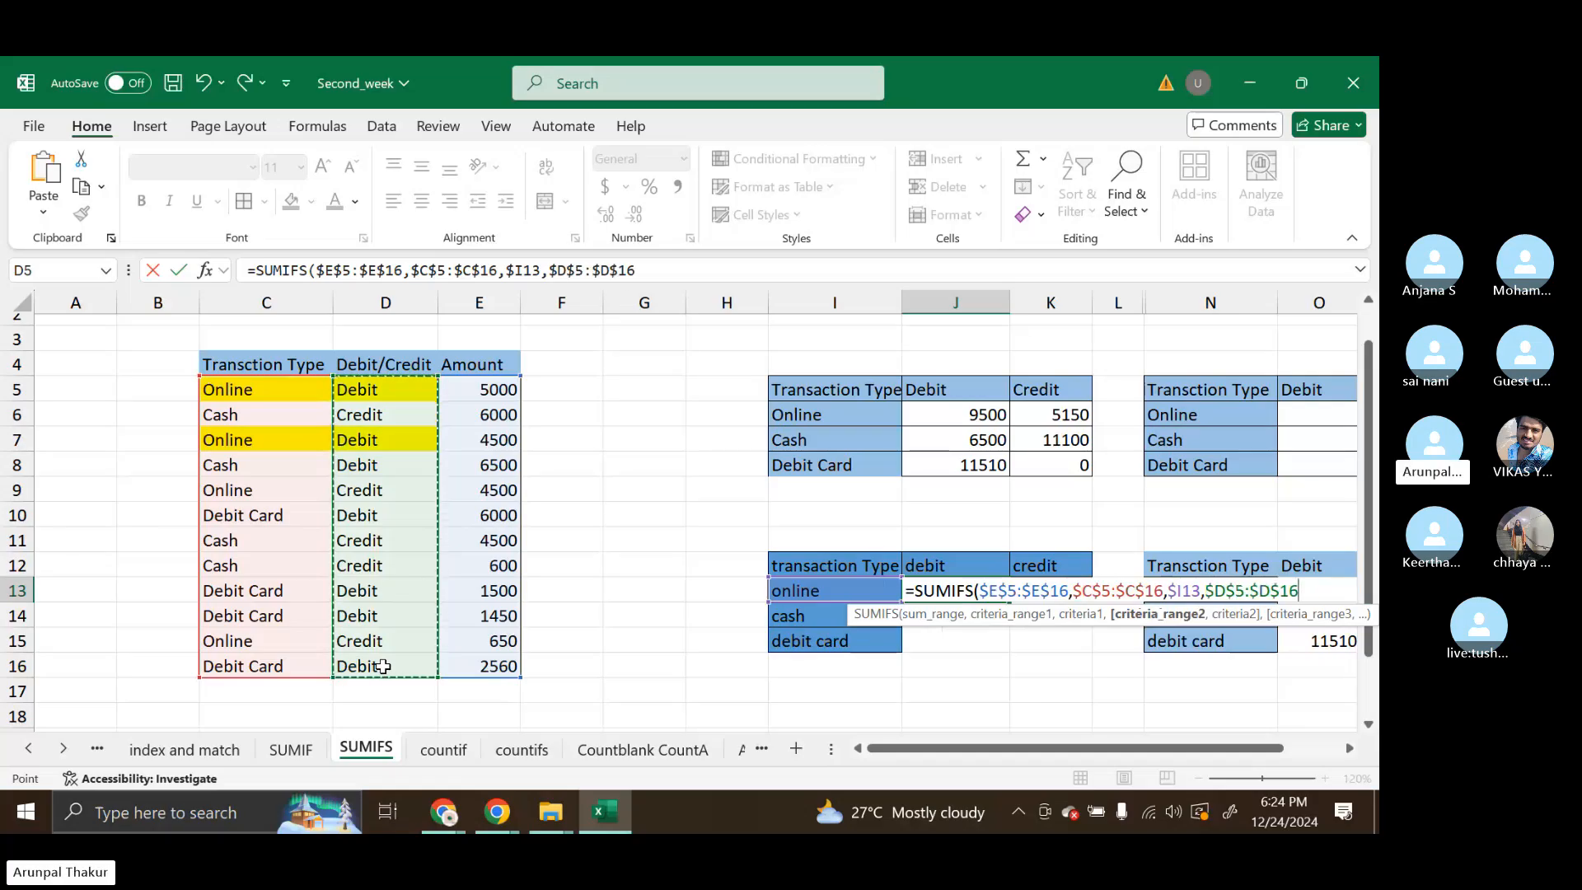
pyautogui.write(',')
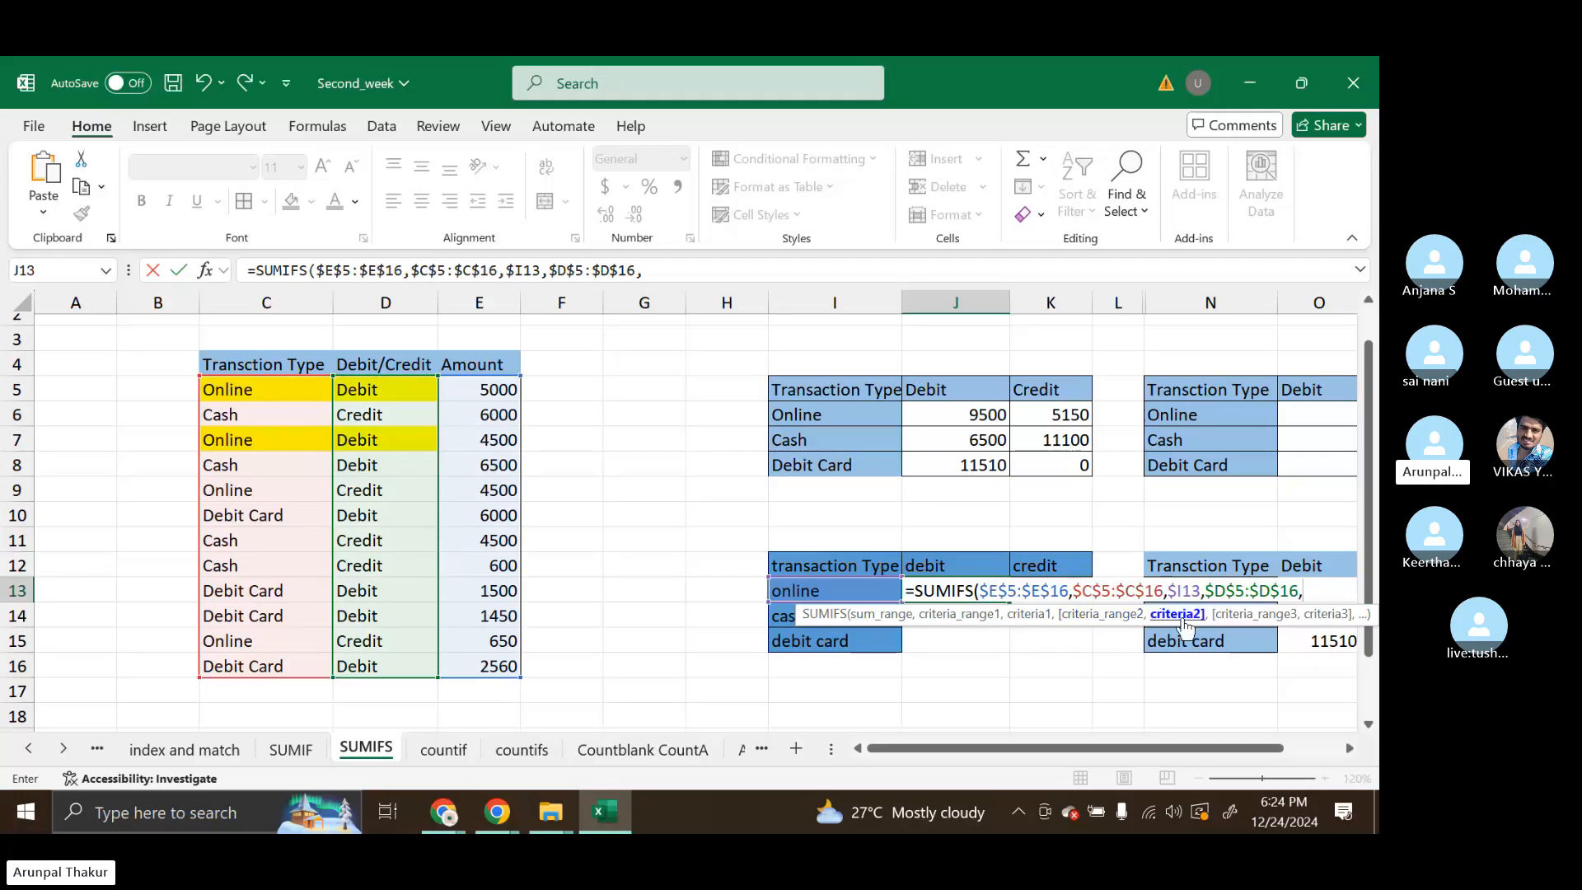
pyautogui.click(960, 565)
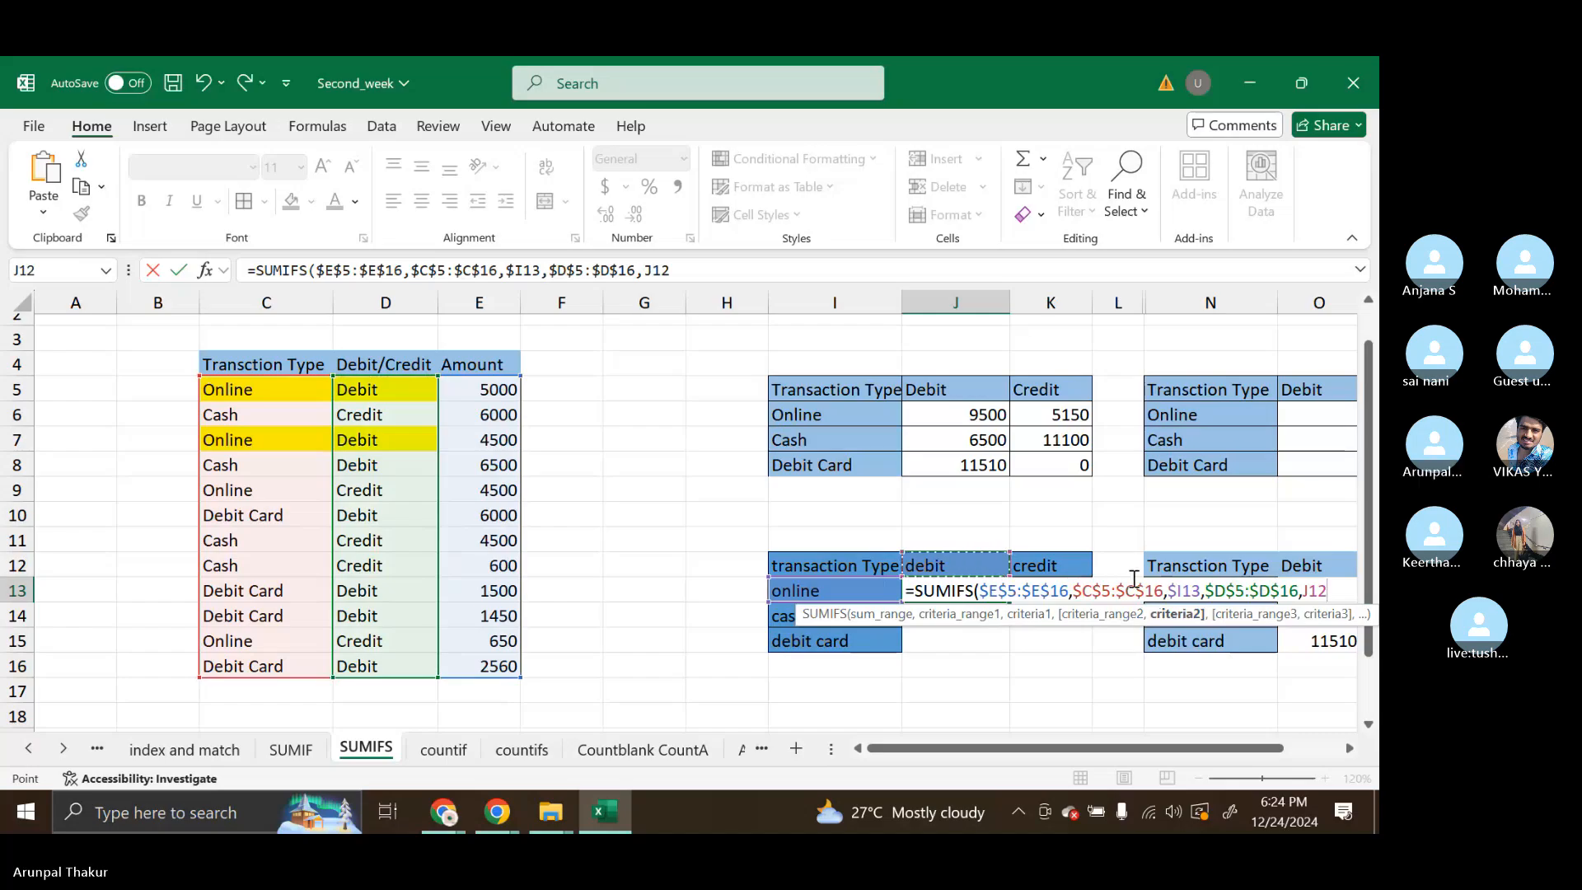
pyautogui.click(1330, 590)
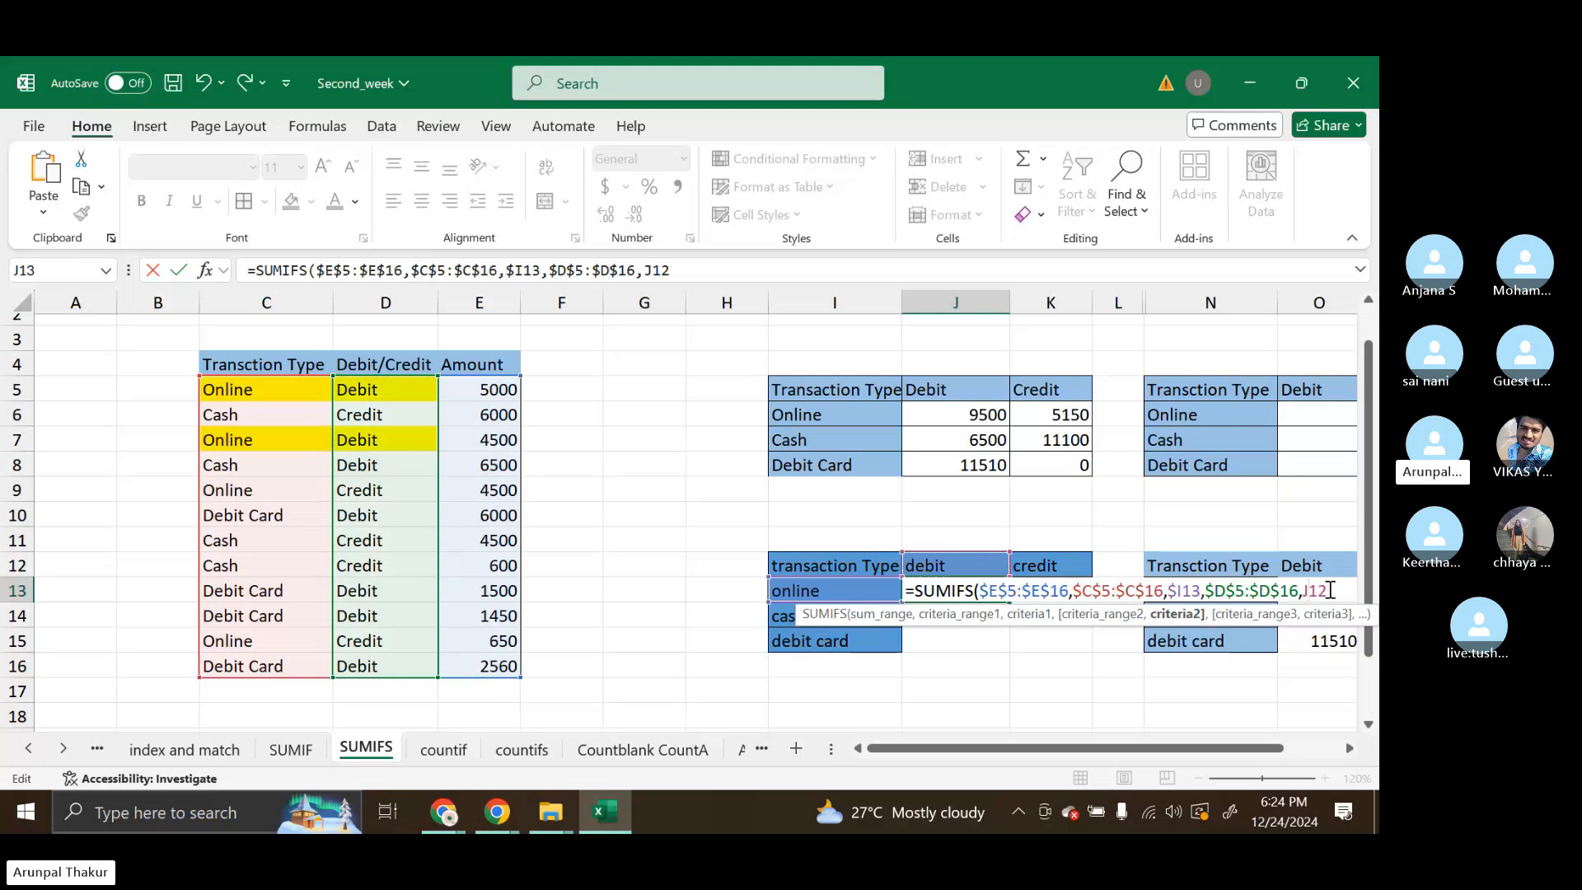
pyautogui.press('F4')
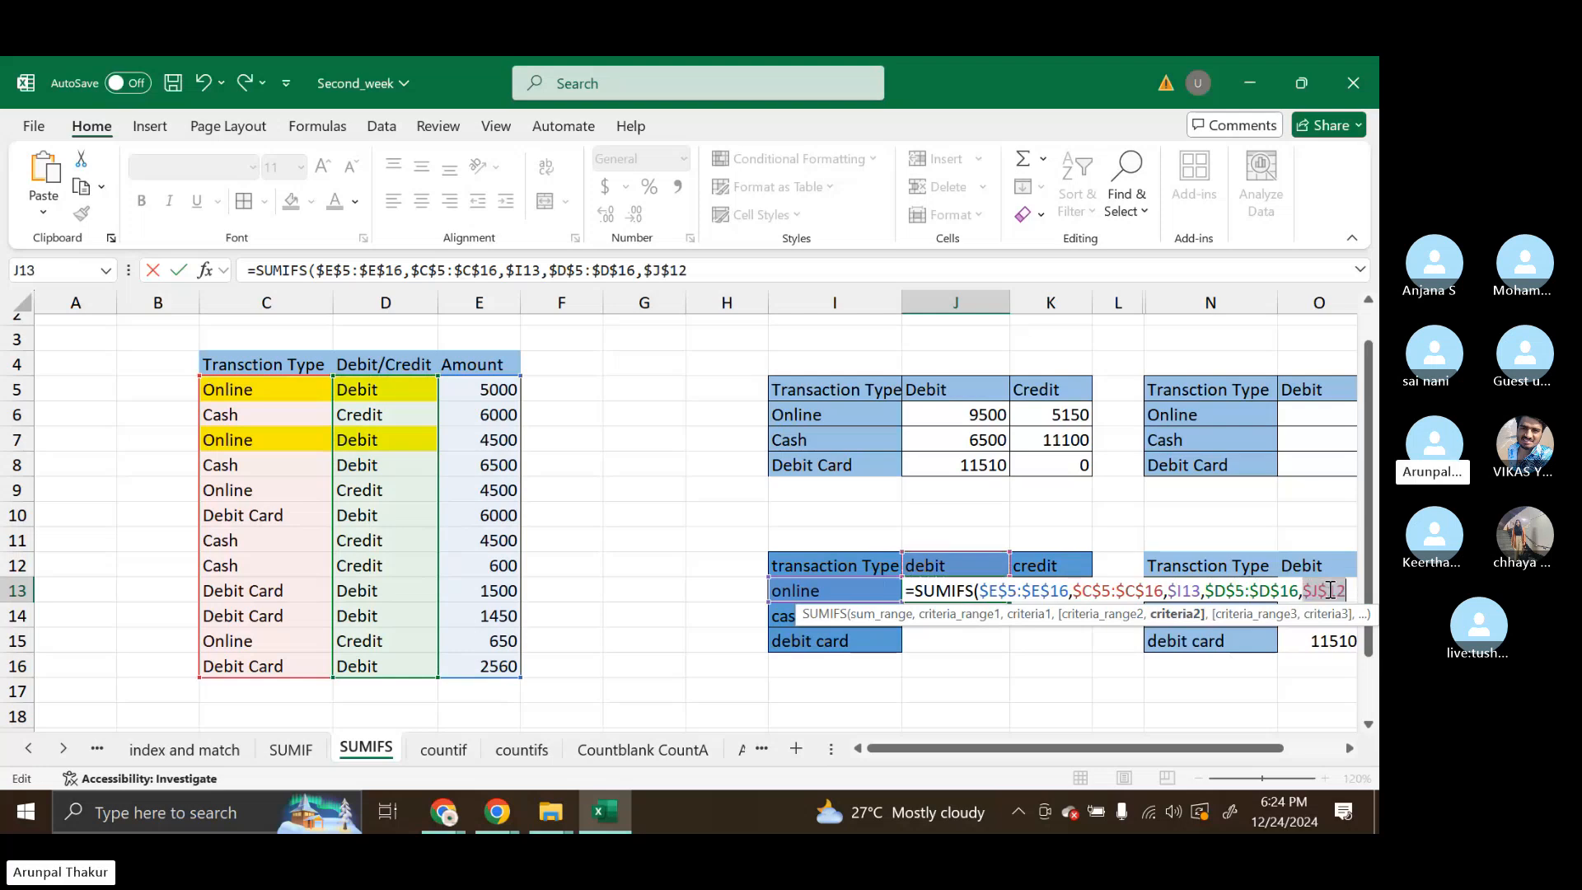
pyautogui.click(1308, 589)
pyautogui.press('Delete')
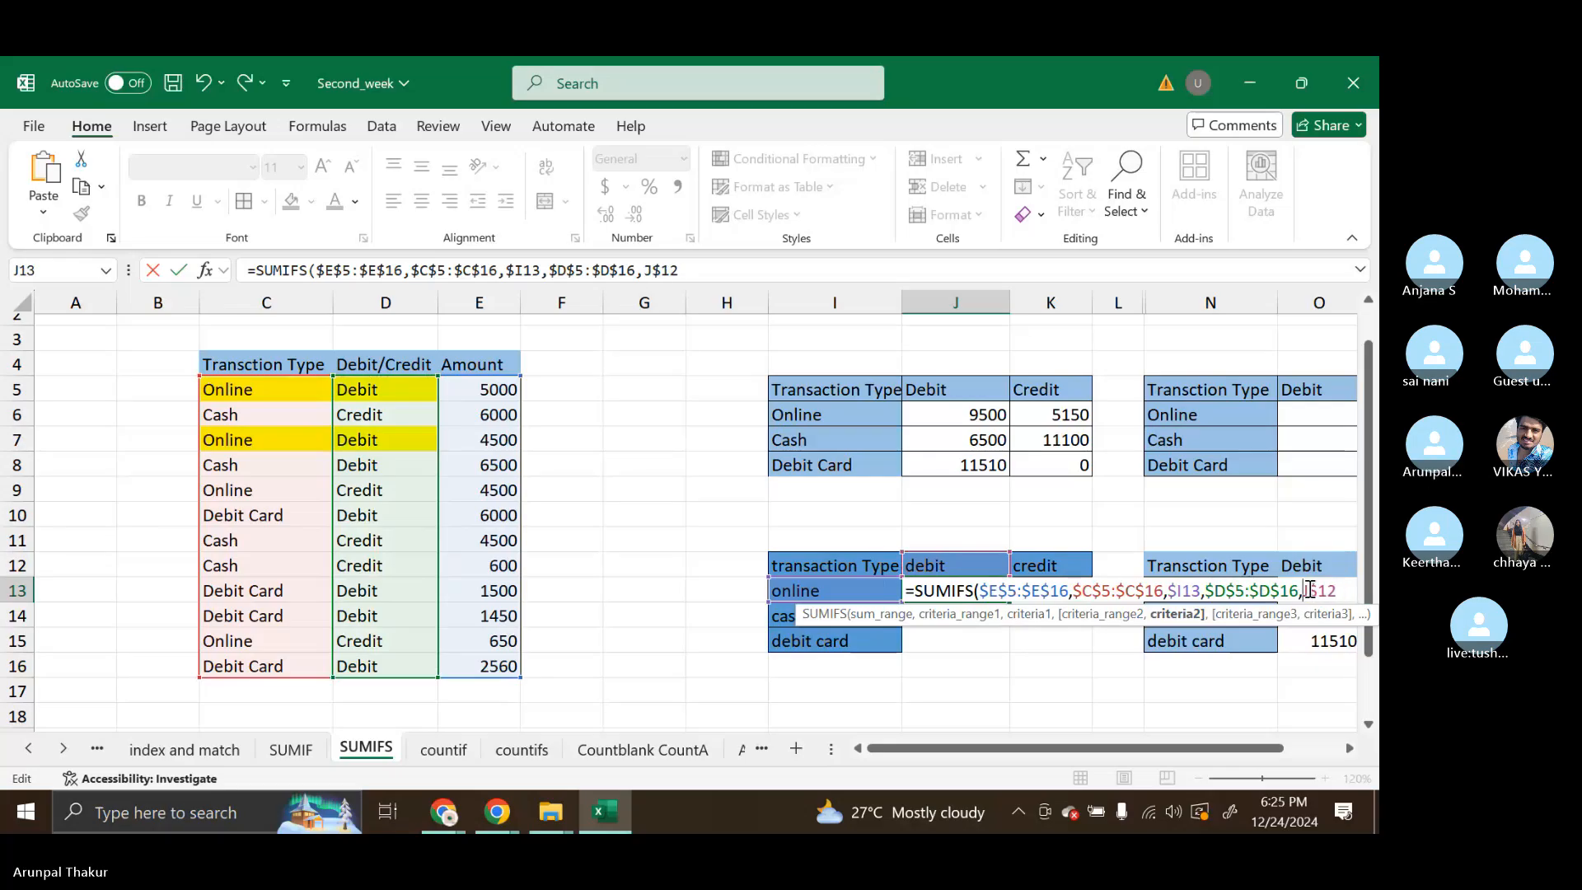
pyautogui.hotkey('ctrl', 'Return')
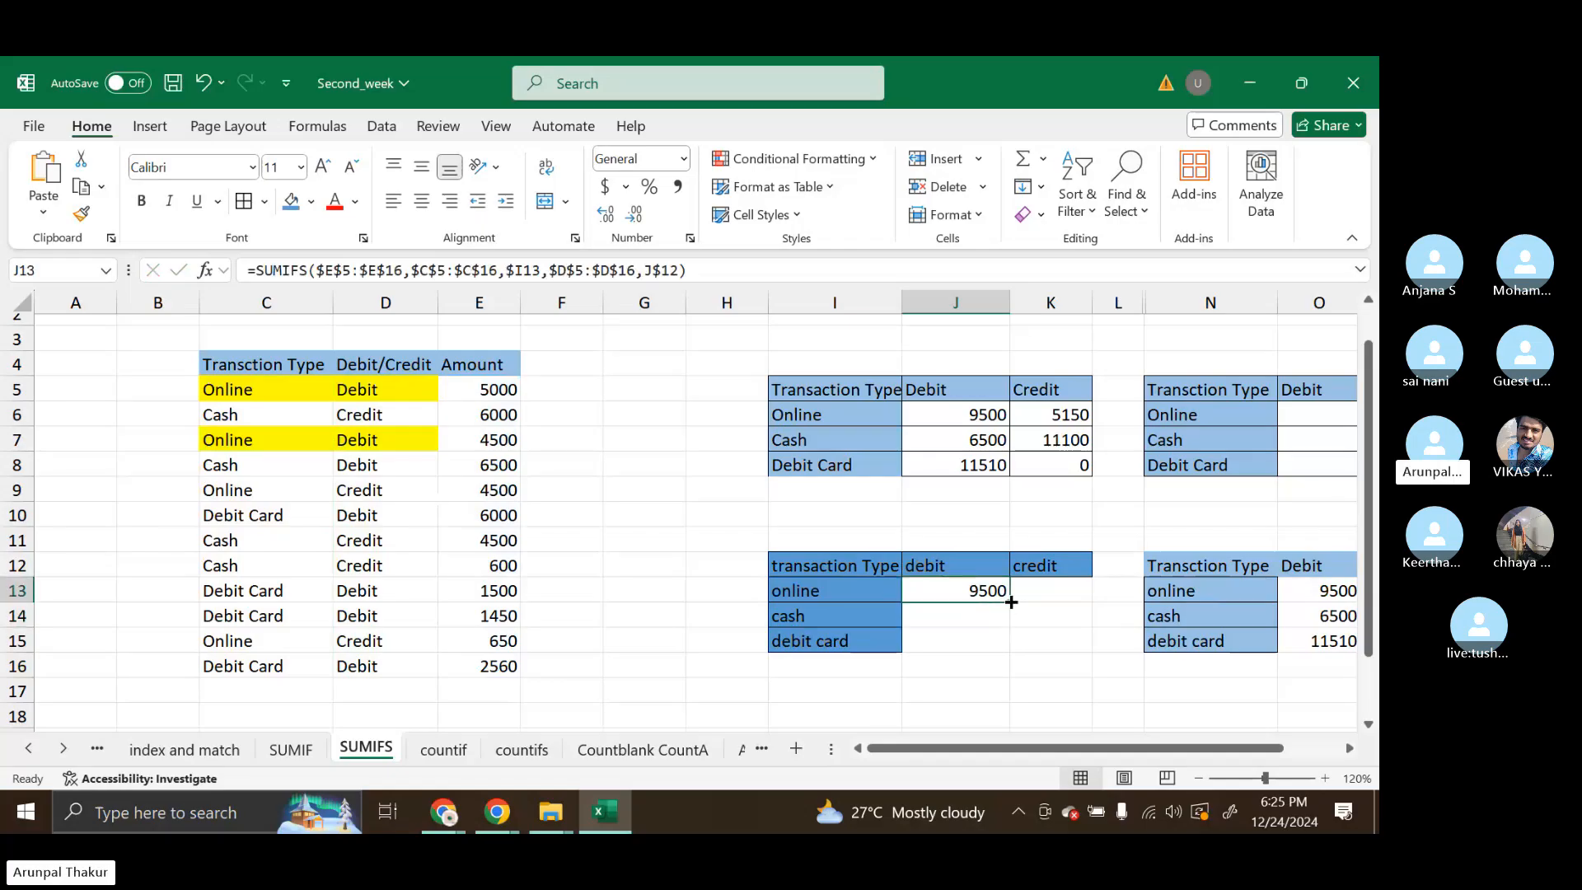
# Fill the J13 formula across the whole lower table J13:K15 and review the formula in J13.
pyautogui.moveTo(1012, 601); pyautogui.dragTo(1092, 651)
pyautogui.click(1031, 687)
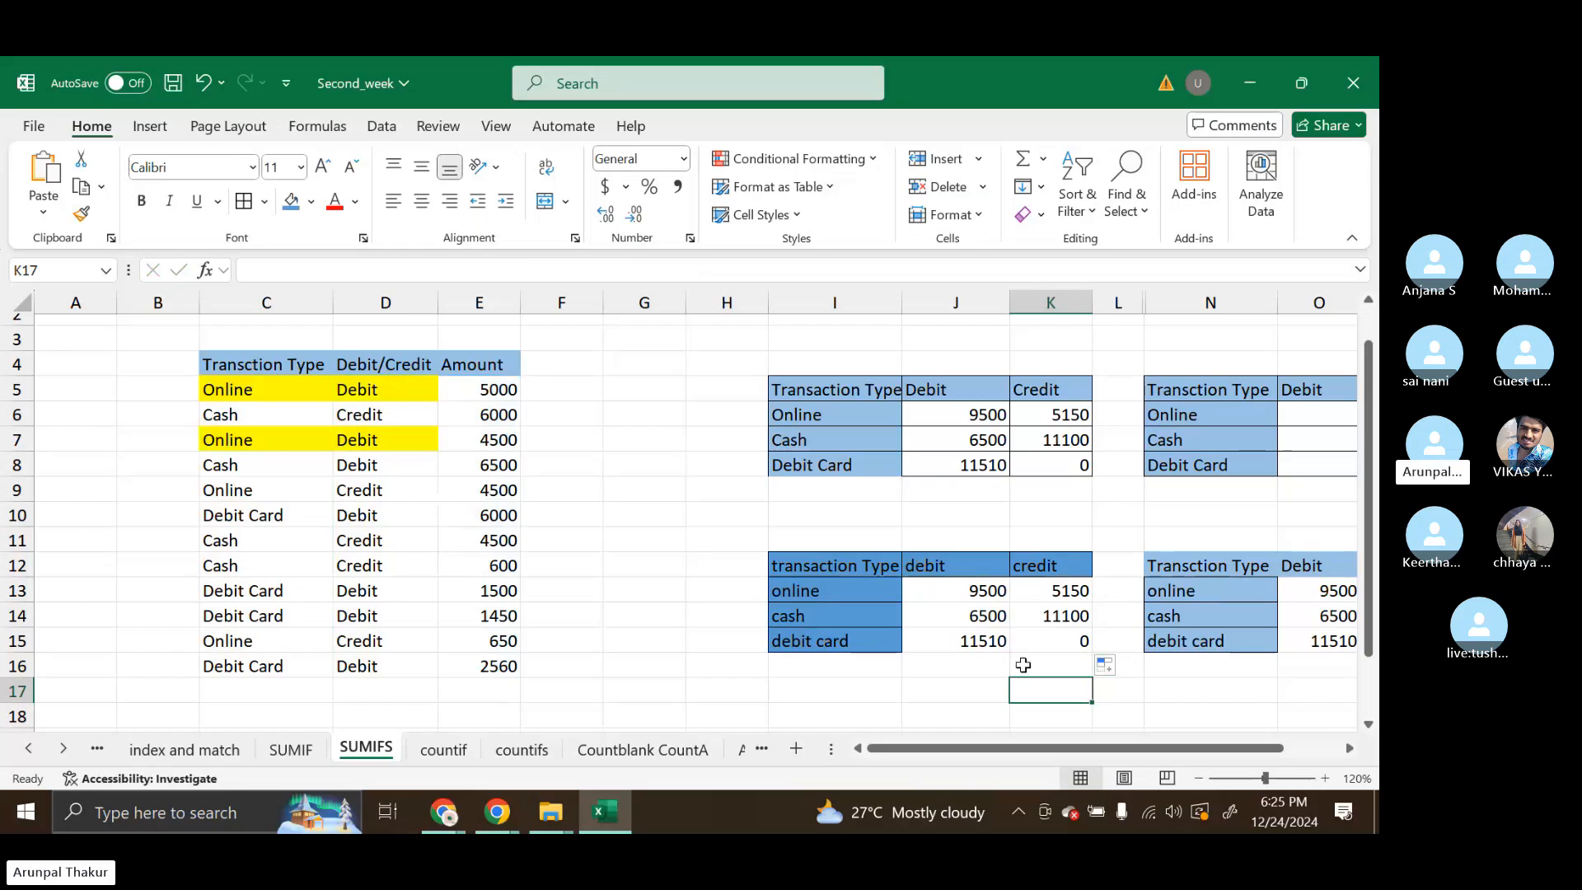
pyautogui.doubleClick(967, 590)
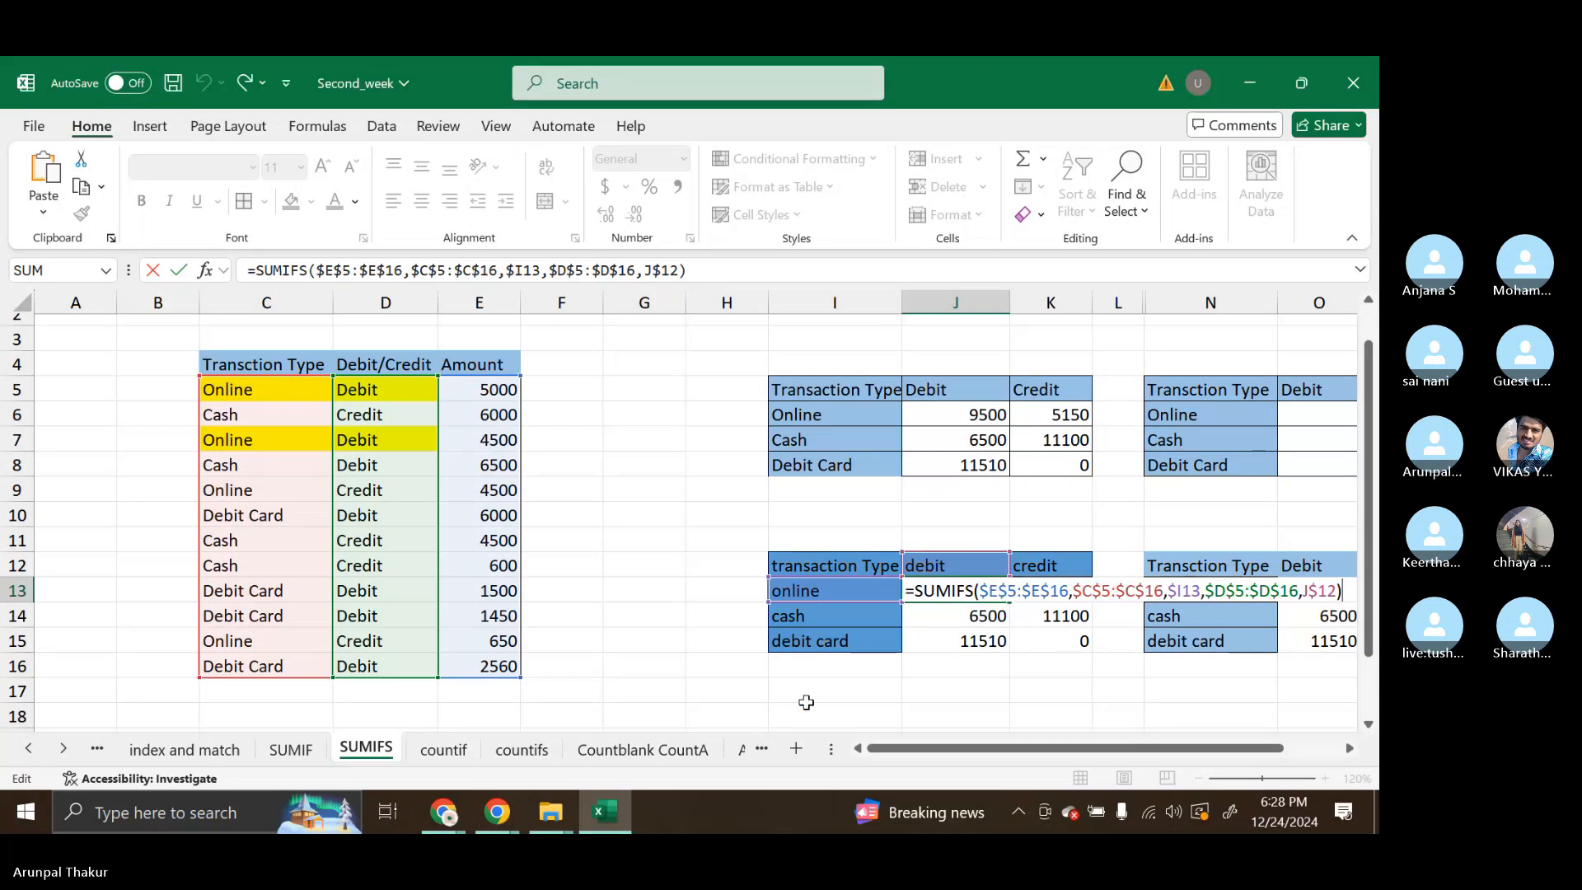
pyautogui.press('Return')
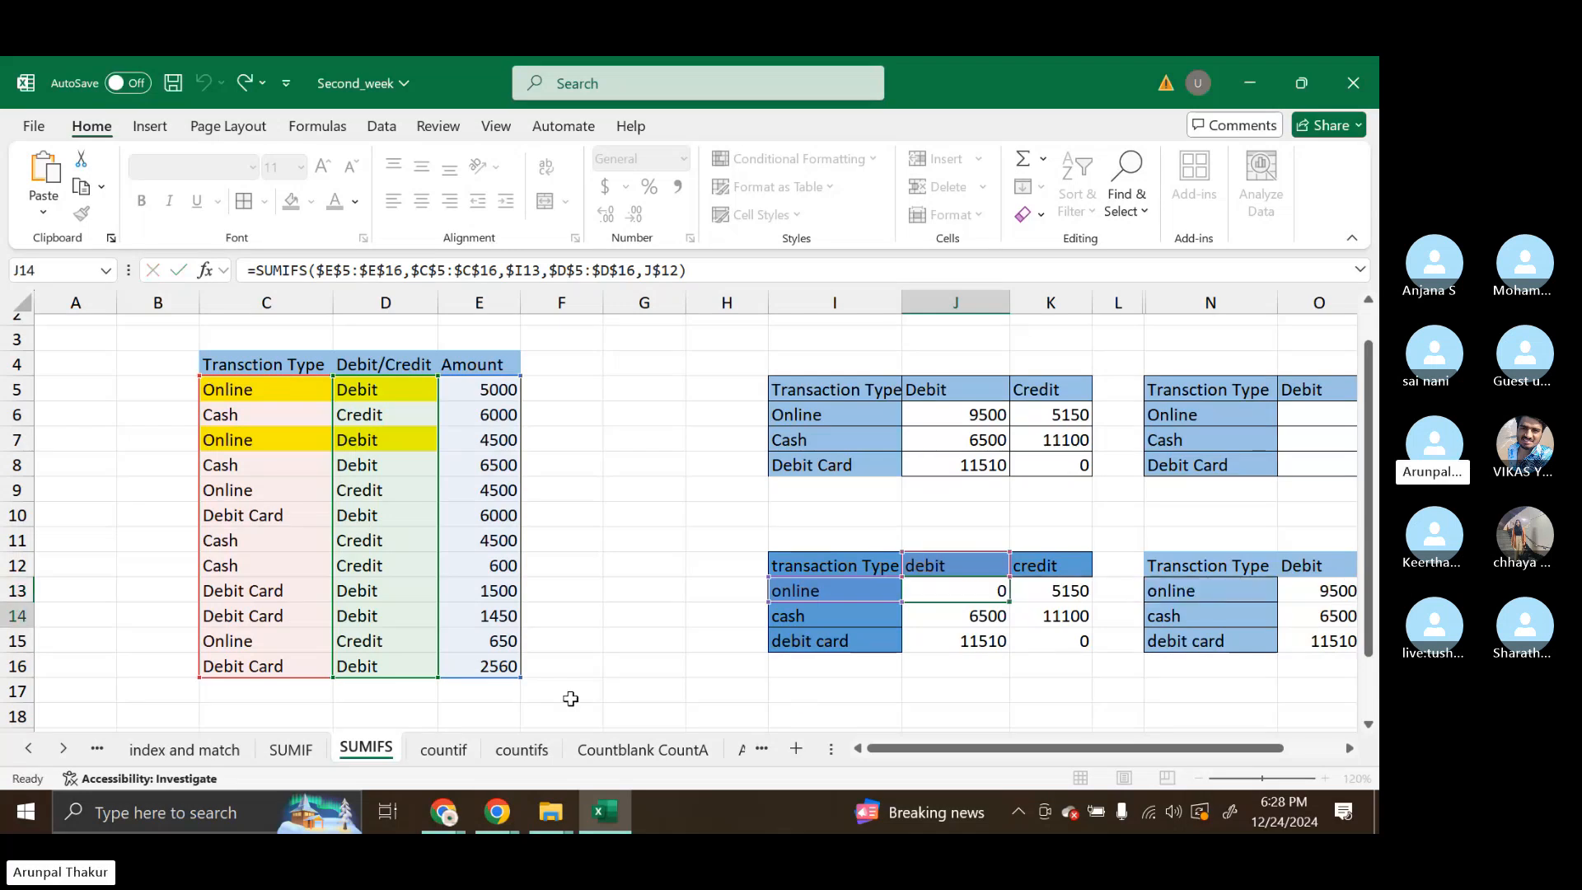
# On the countif sheet, clear the number of transaction cells I5:I7 and the number of D/C cells I11:I12.
pyautogui.click(437, 749)
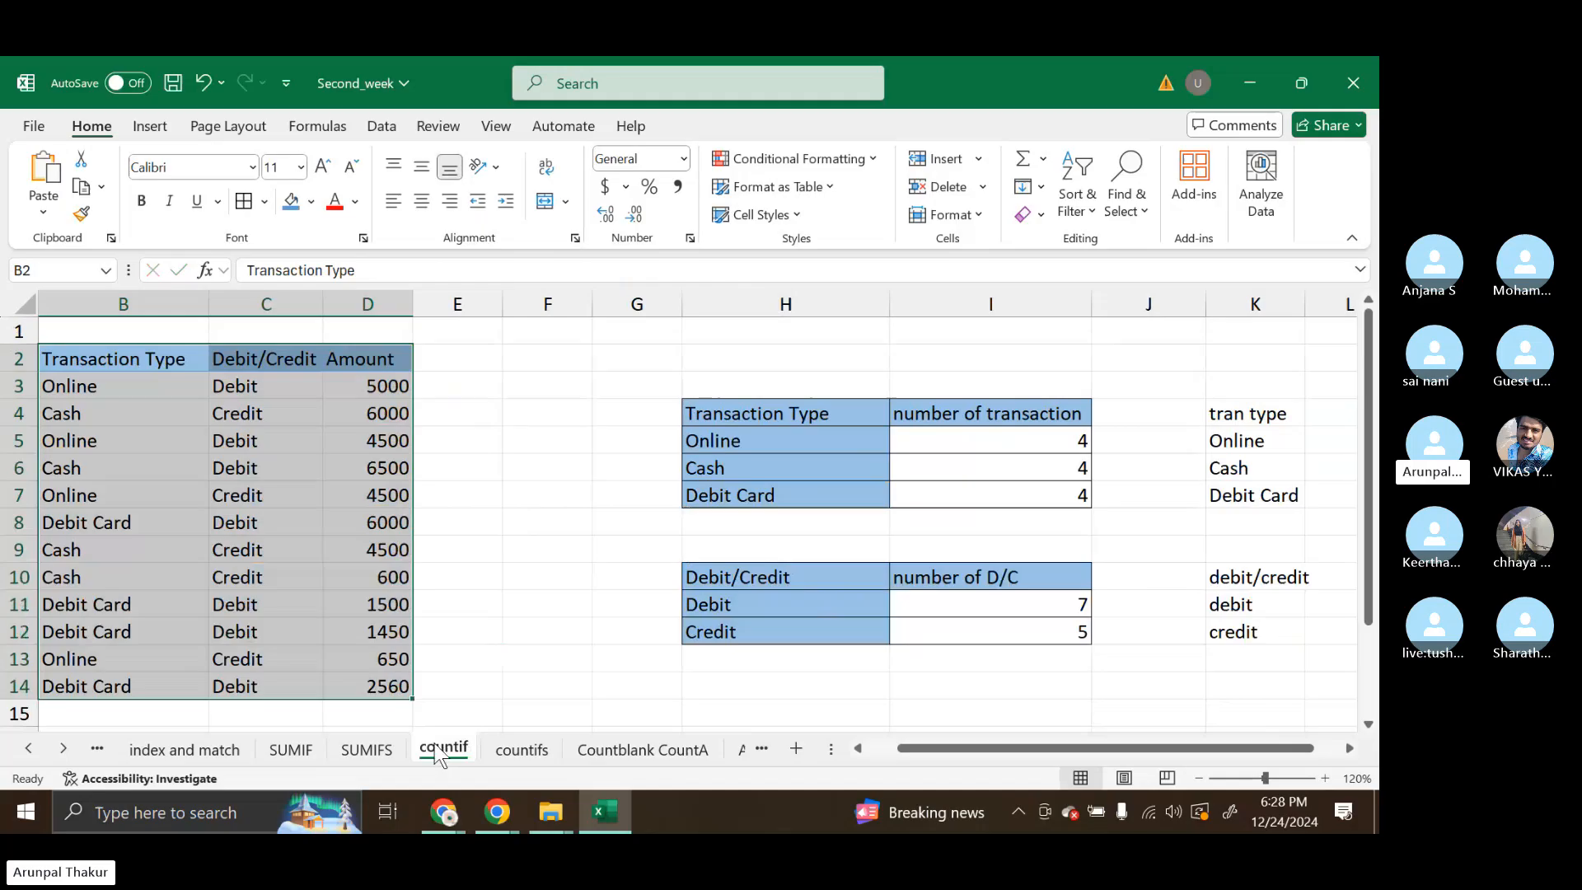
pyautogui.click(538, 635)
pyautogui.moveTo(197, 359); pyautogui.dragTo(376, 680)
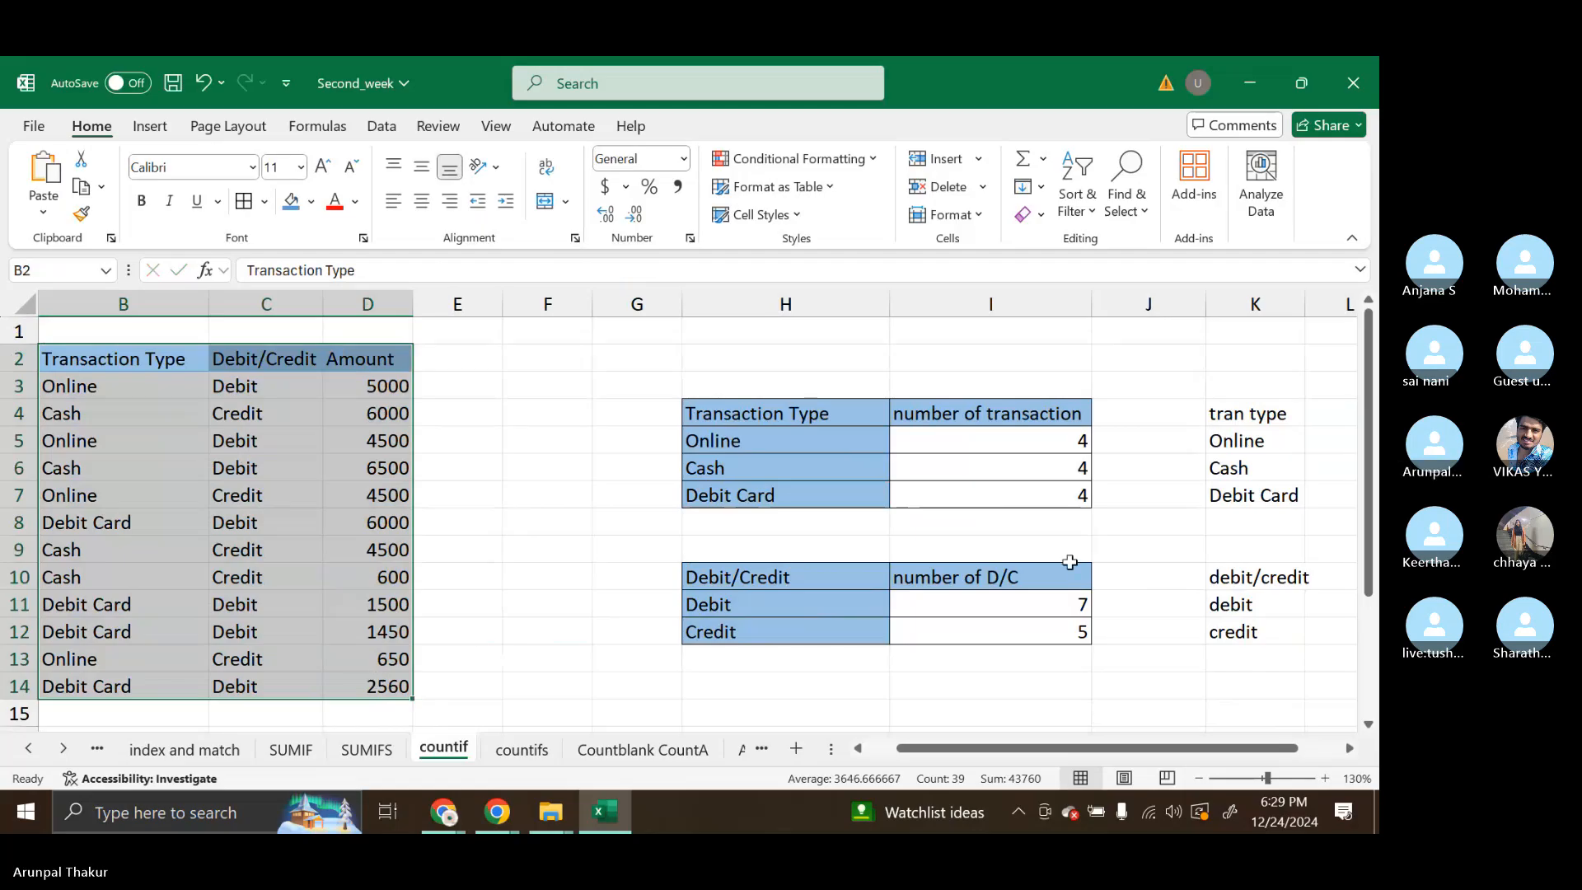
pyautogui.click(1014, 444)
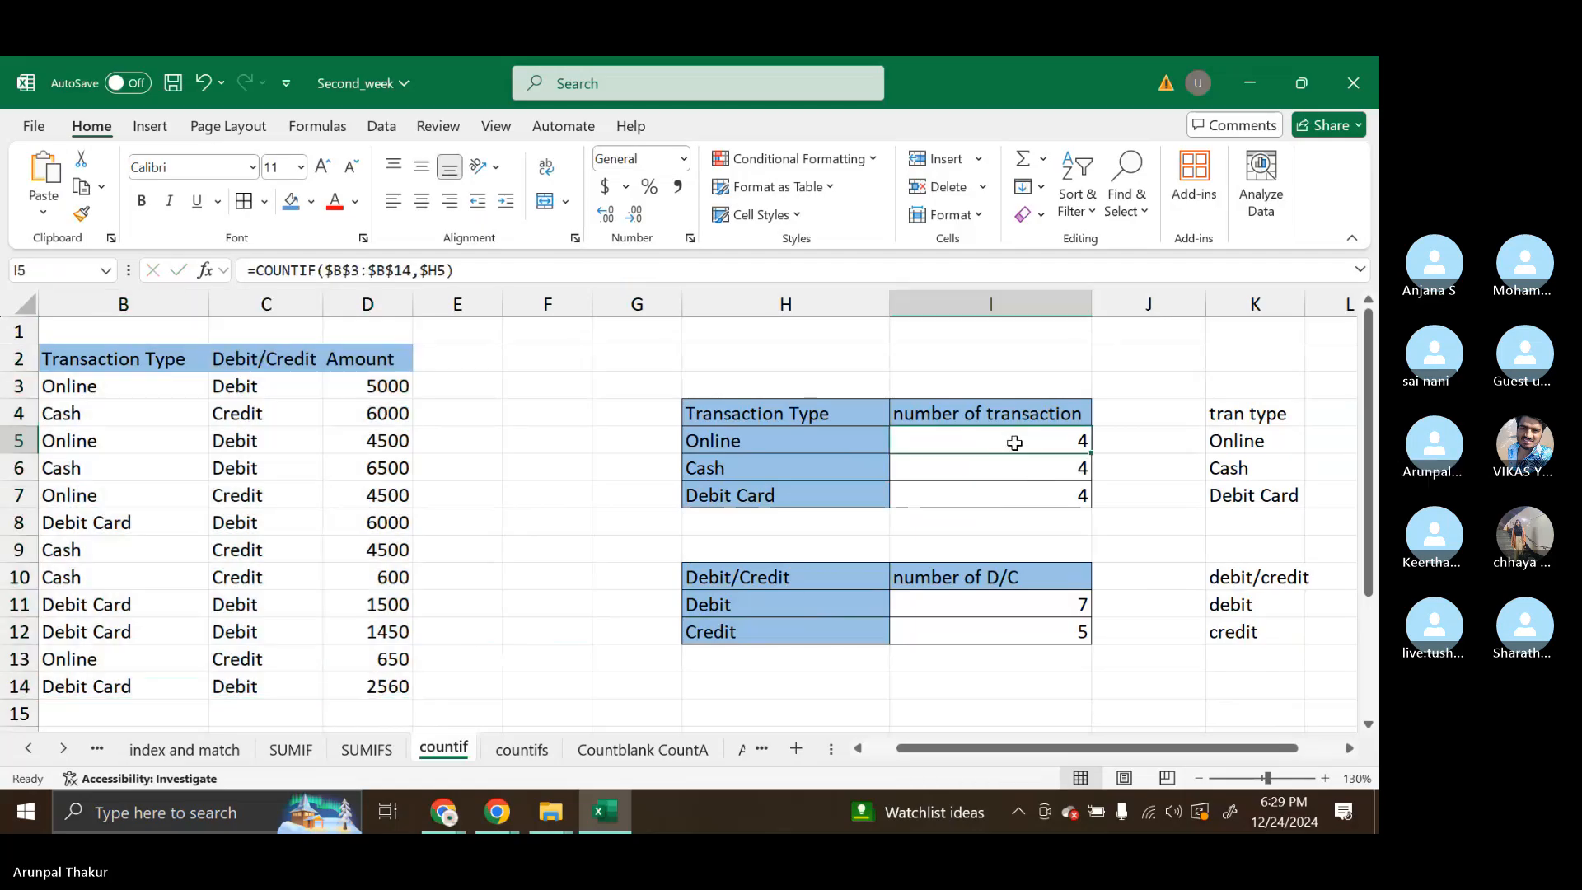
pyautogui.hotkey('shift', 'Down')
pyautogui.hotkey('shift', 'Down')
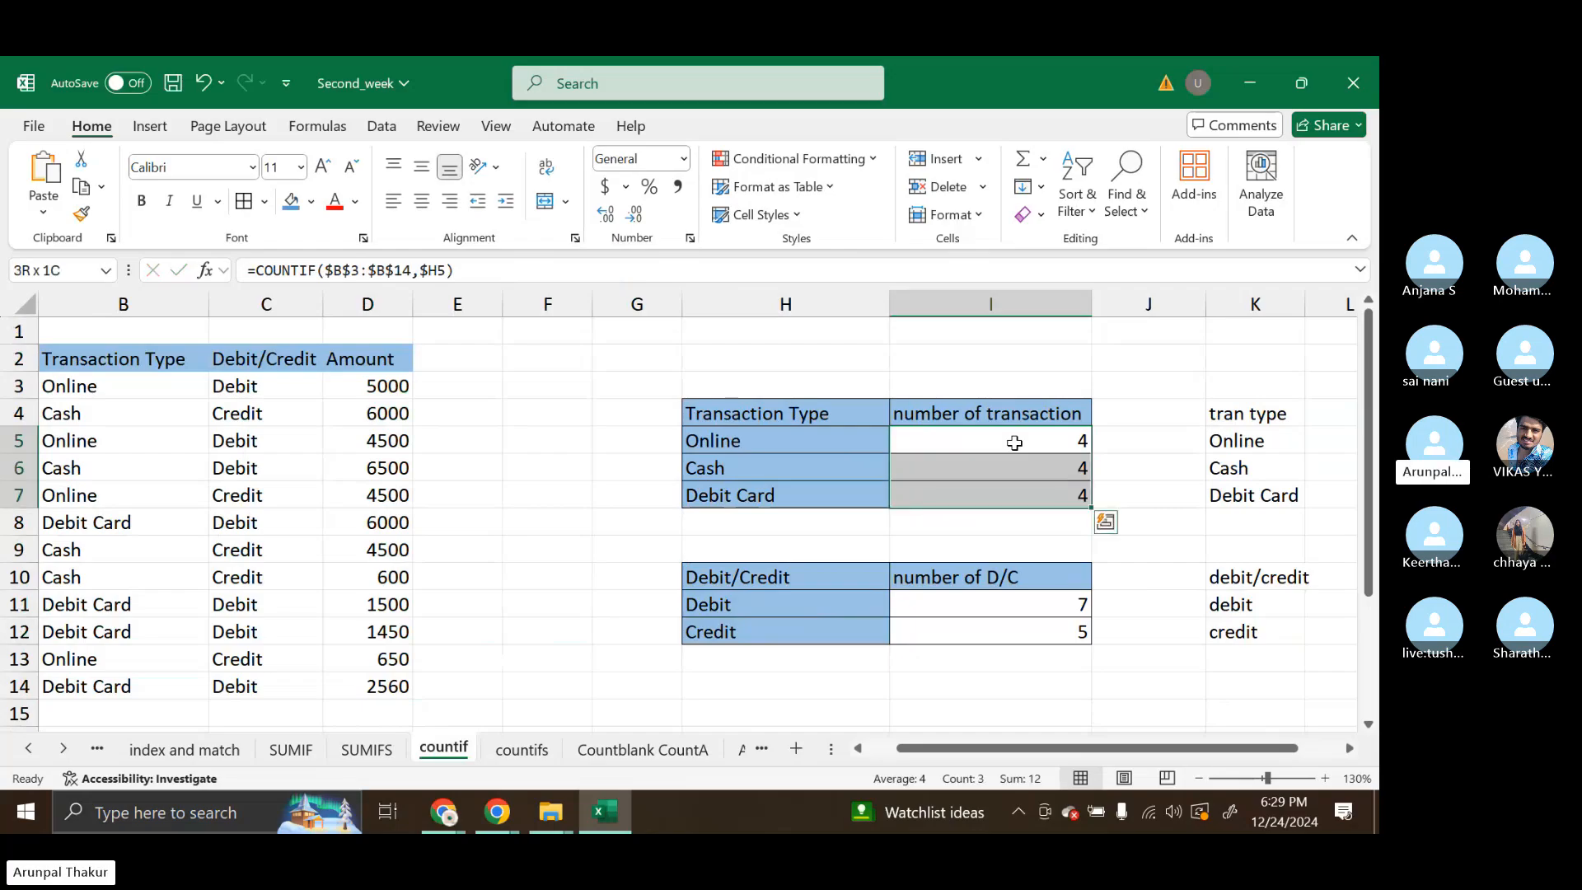
pyautogui.press('Delete')
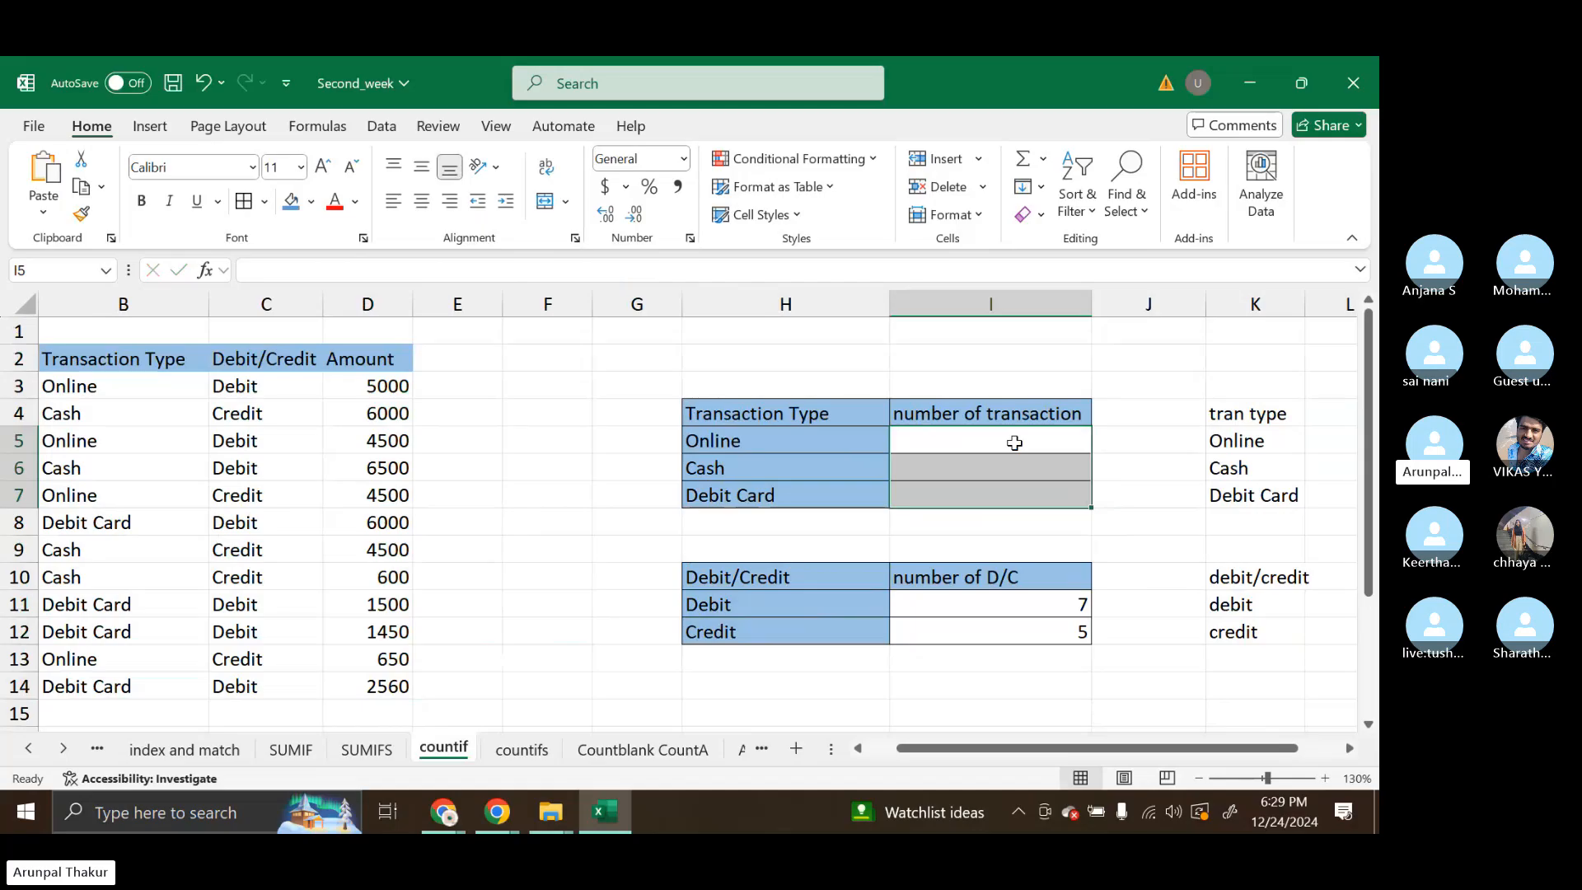
pyautogui.moveTo(1040, 604); pyautogui.dragTo(1057, 633)
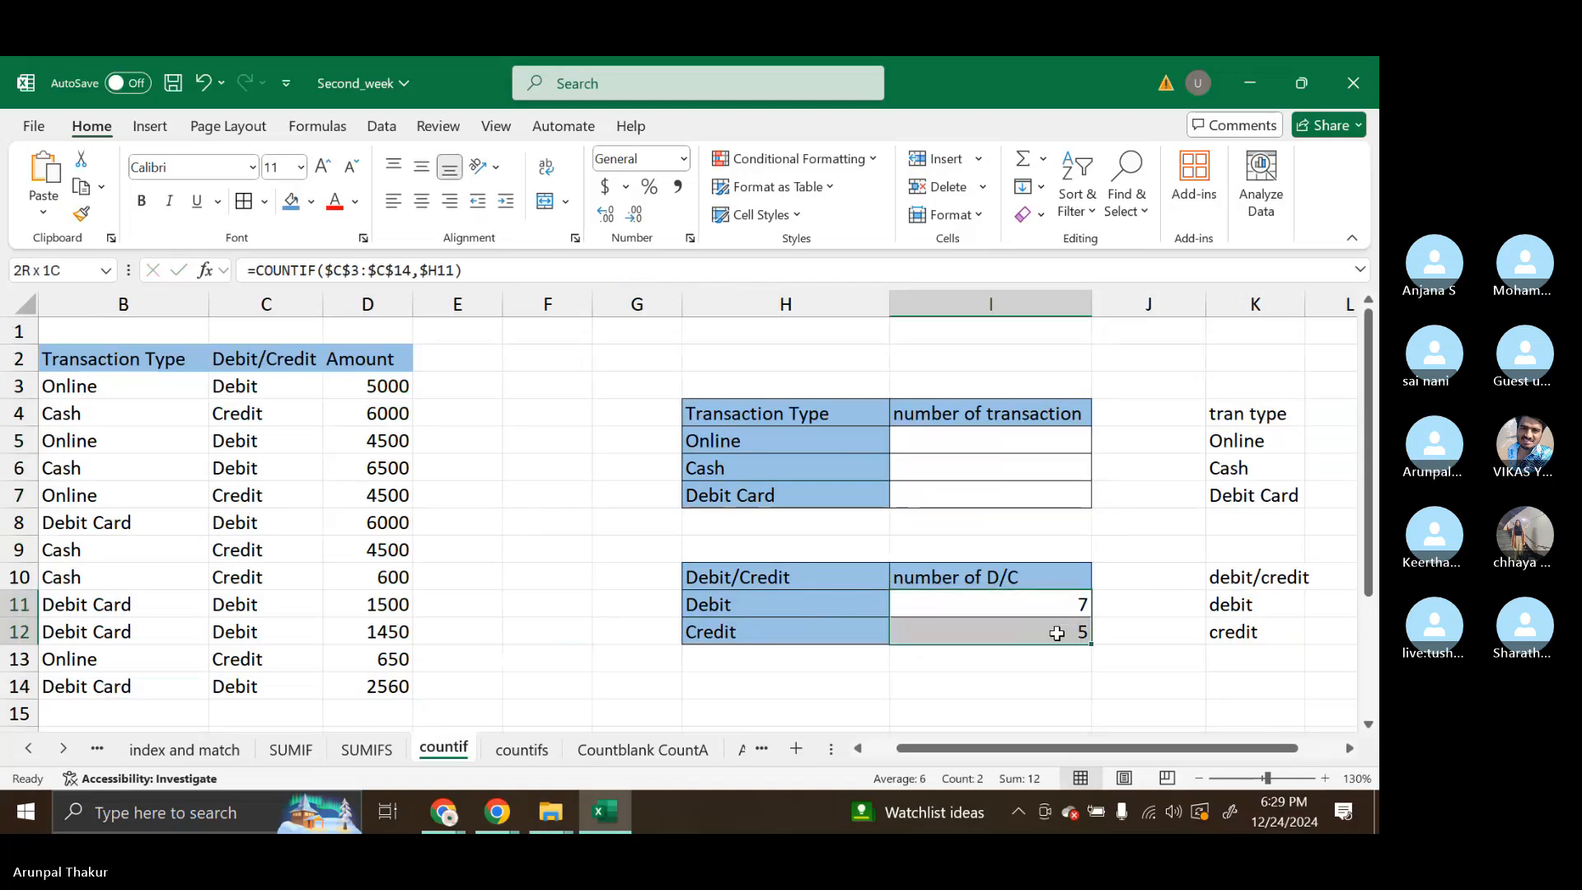
pyautogui.press('Delete')
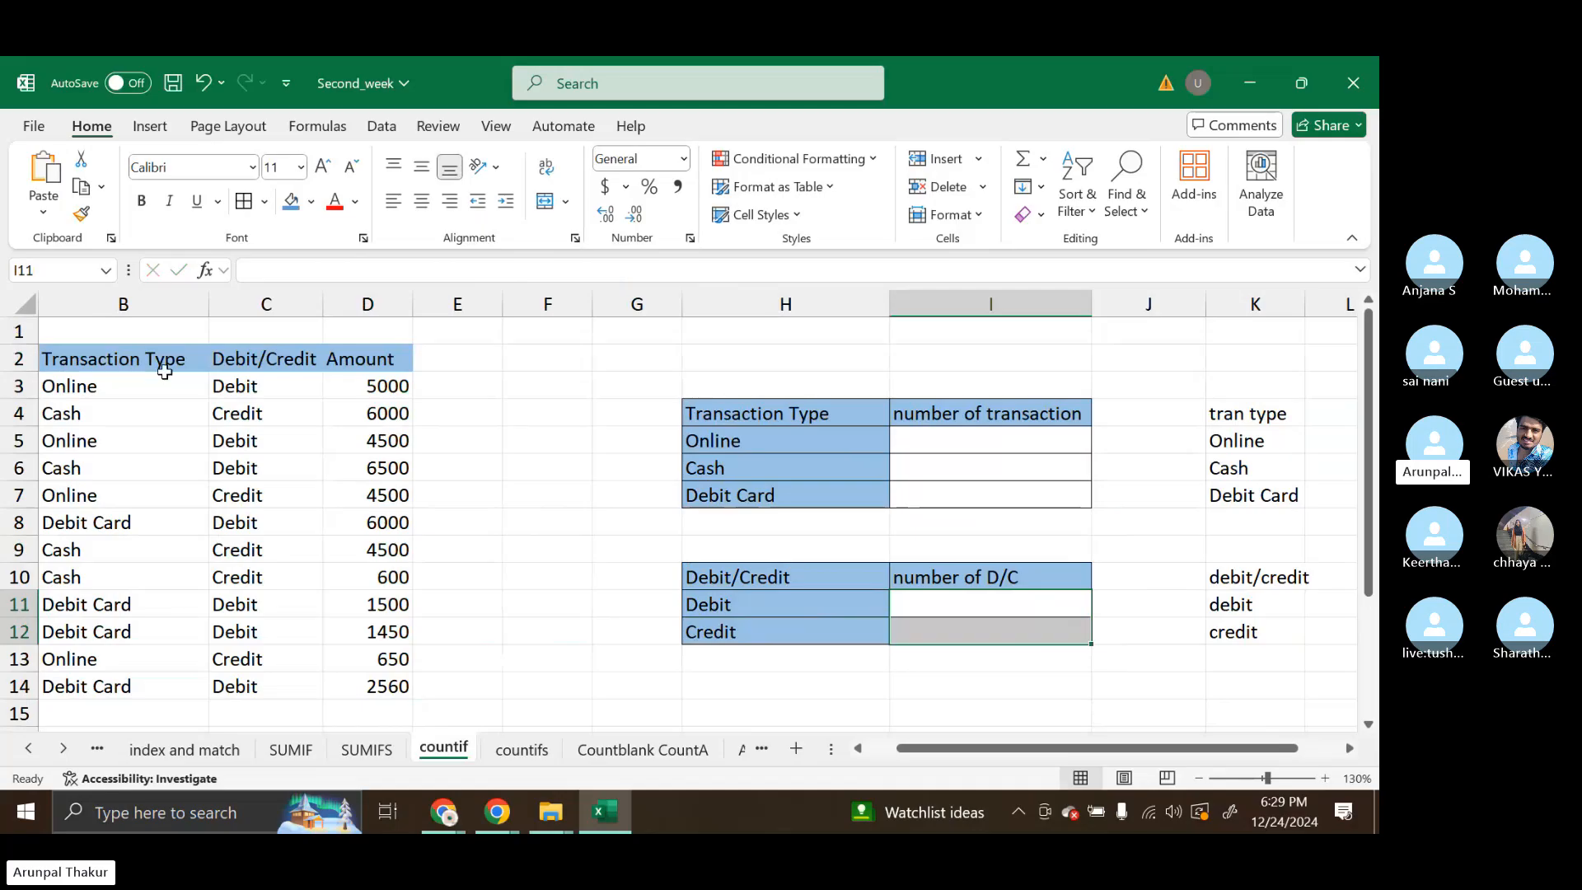
# Review the transaction data and the layout of the two count tables, by transaction type and by debit/credit.
pyautogui.moveTo(164, 371); pyautogui.dragTo(343, 594)
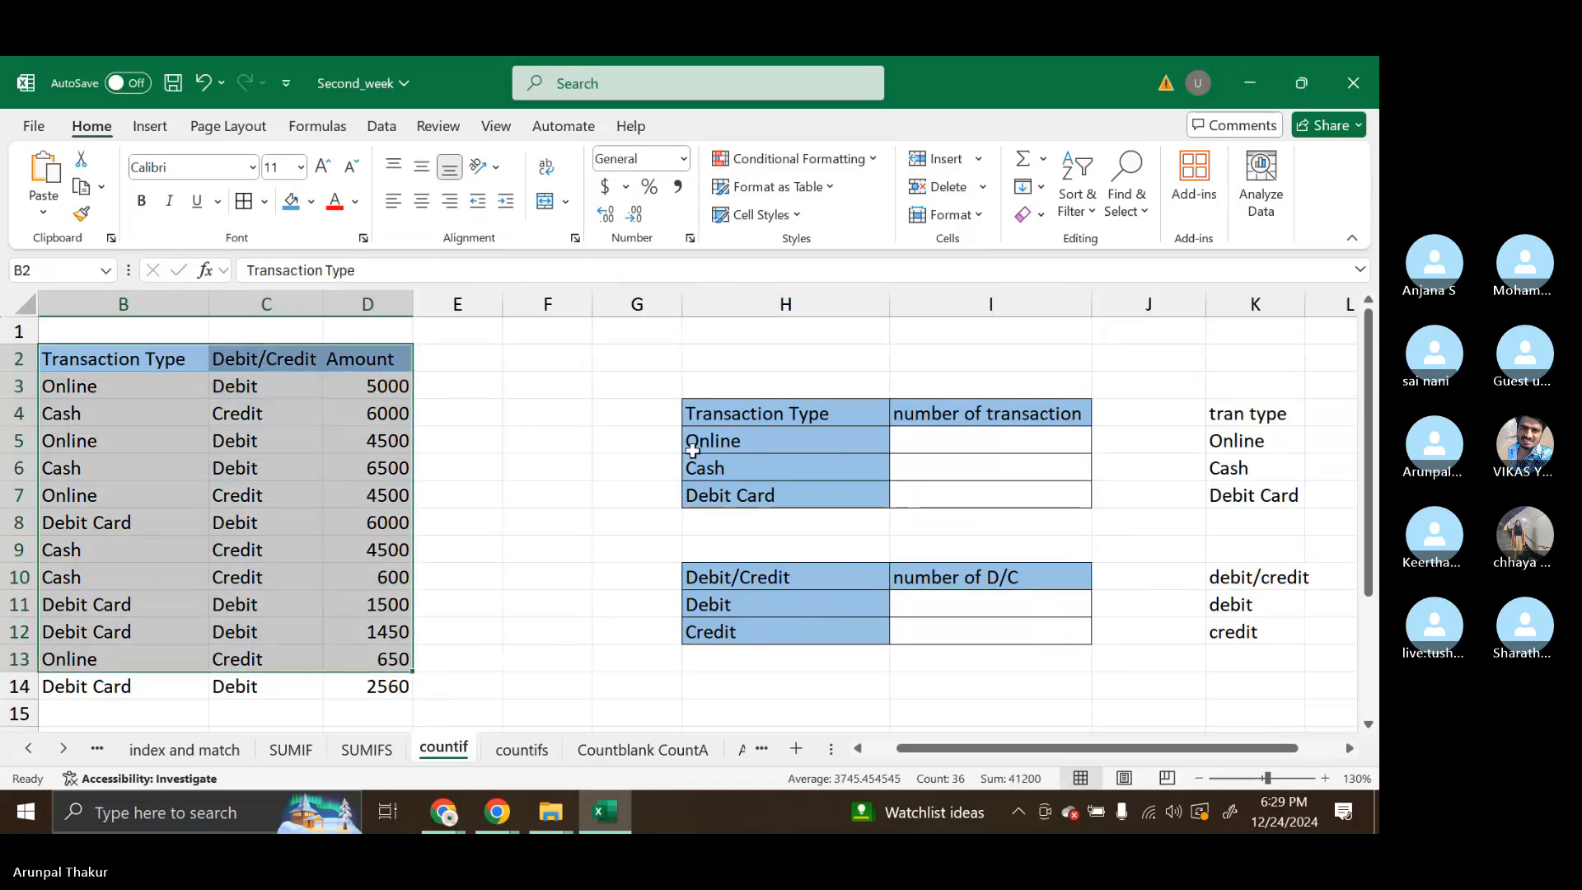
pyautogui.moveTo(694, 410); pyautogui.dragTo(1010, 506)
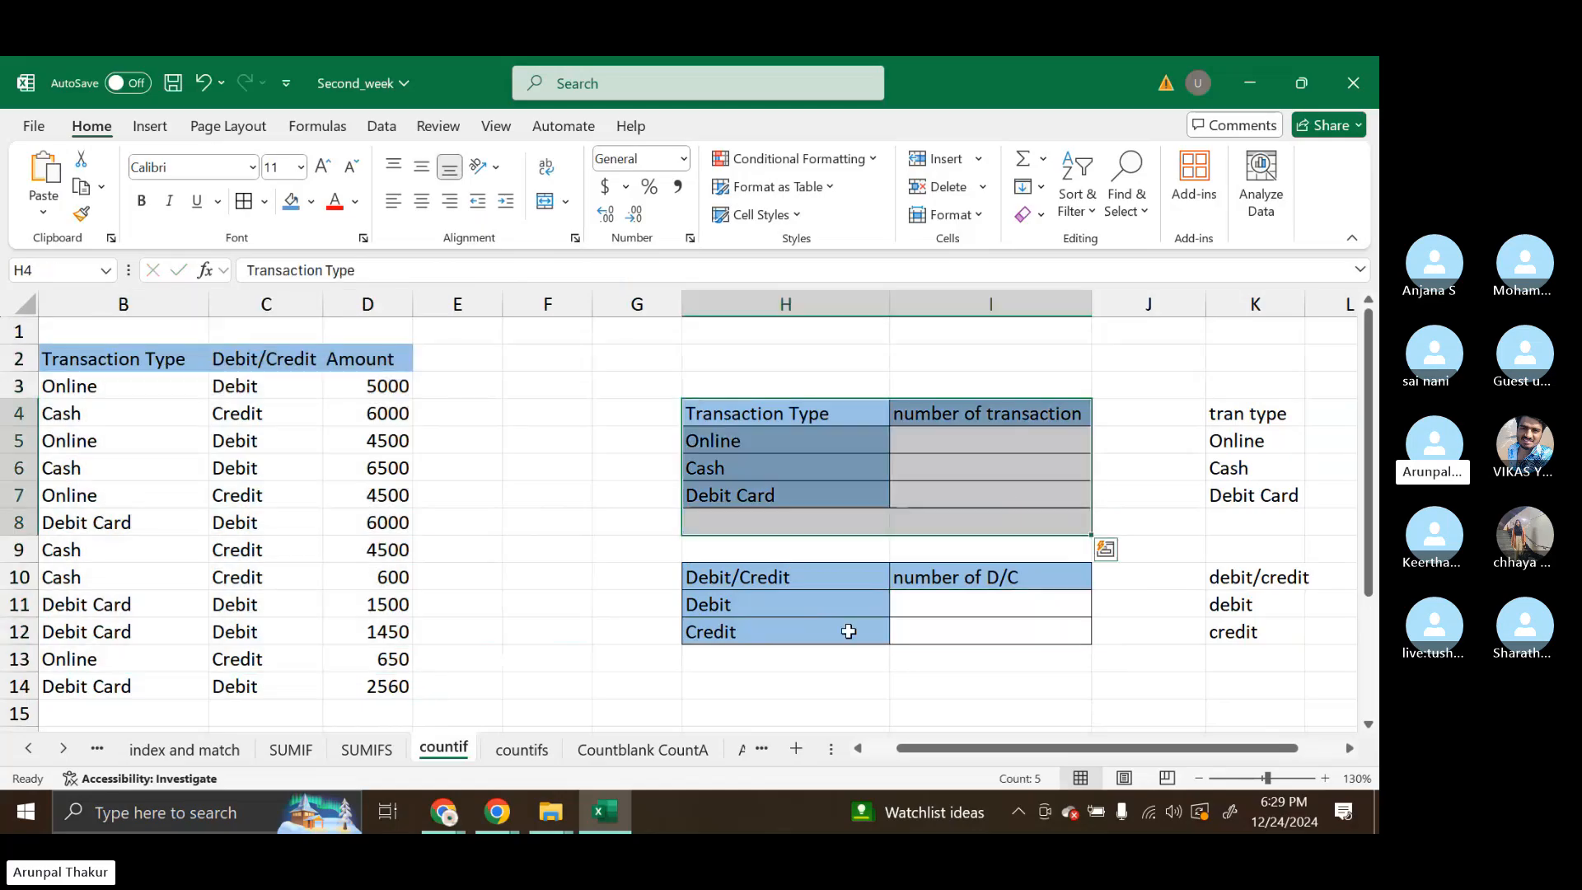
pyautogui.moveTo(678, 576); pyautogui.dragTo(1013, 653)
pyautogui.click(1013, 652)
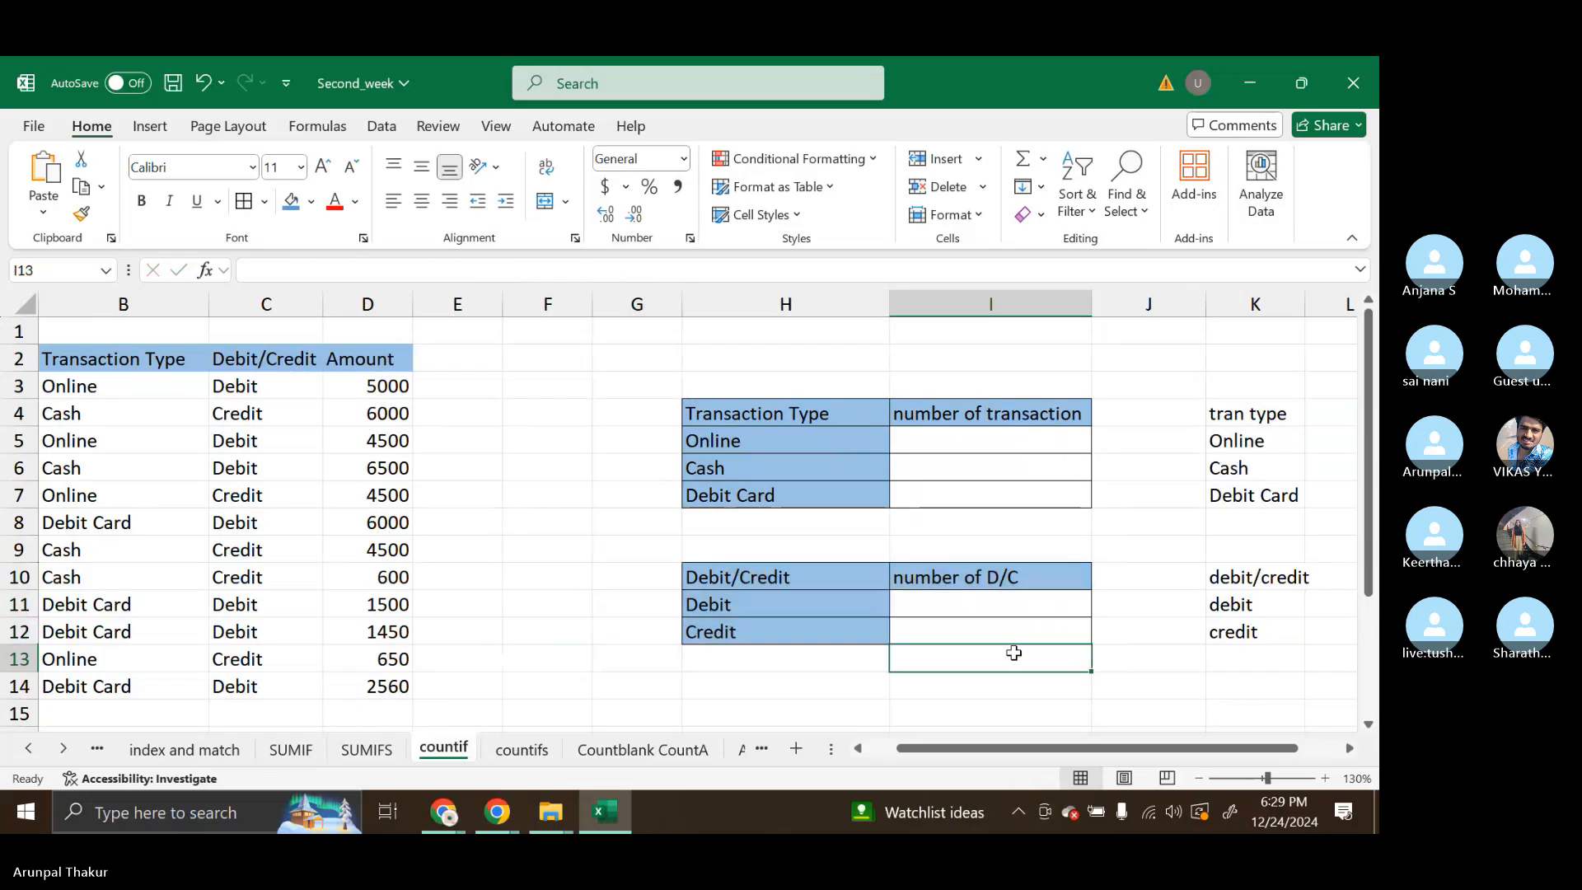
pyautogui.click(704, 569)
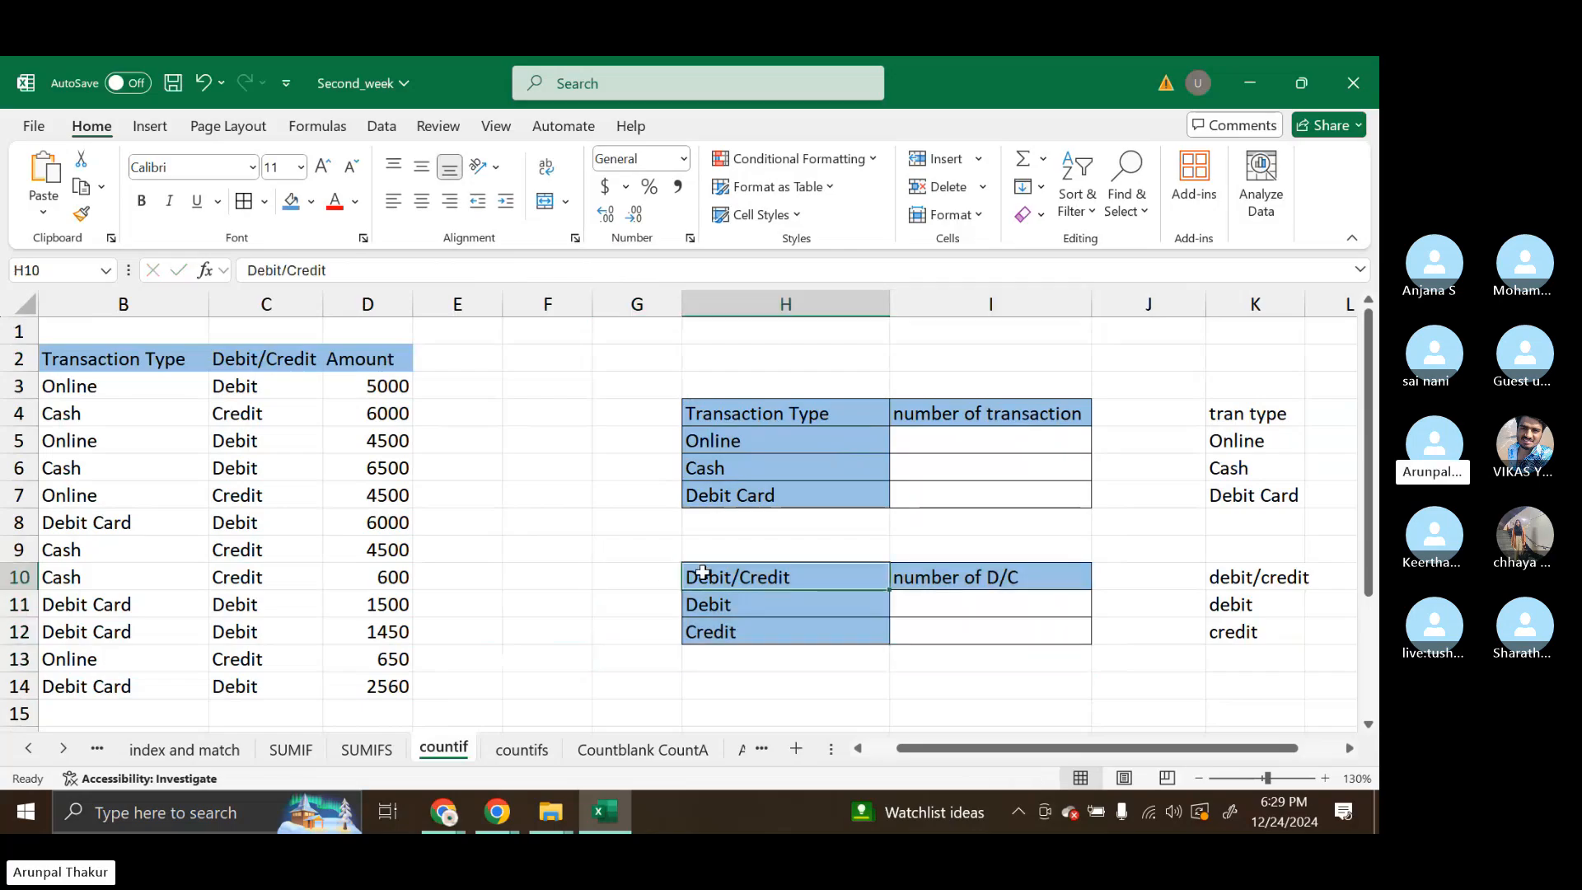
pyautogui.click(952, 575)
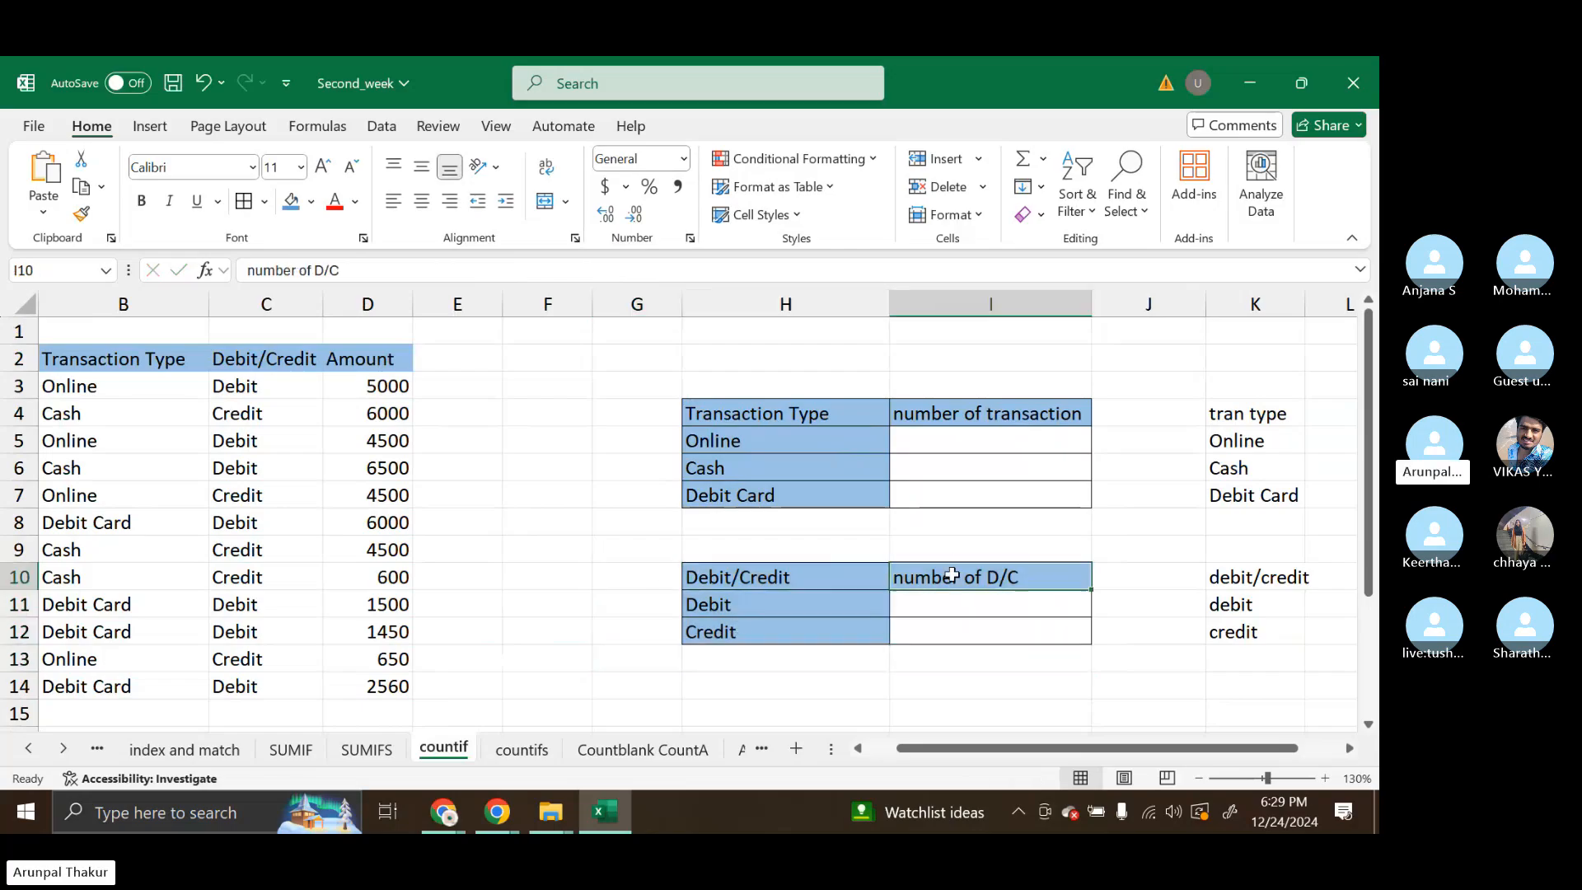
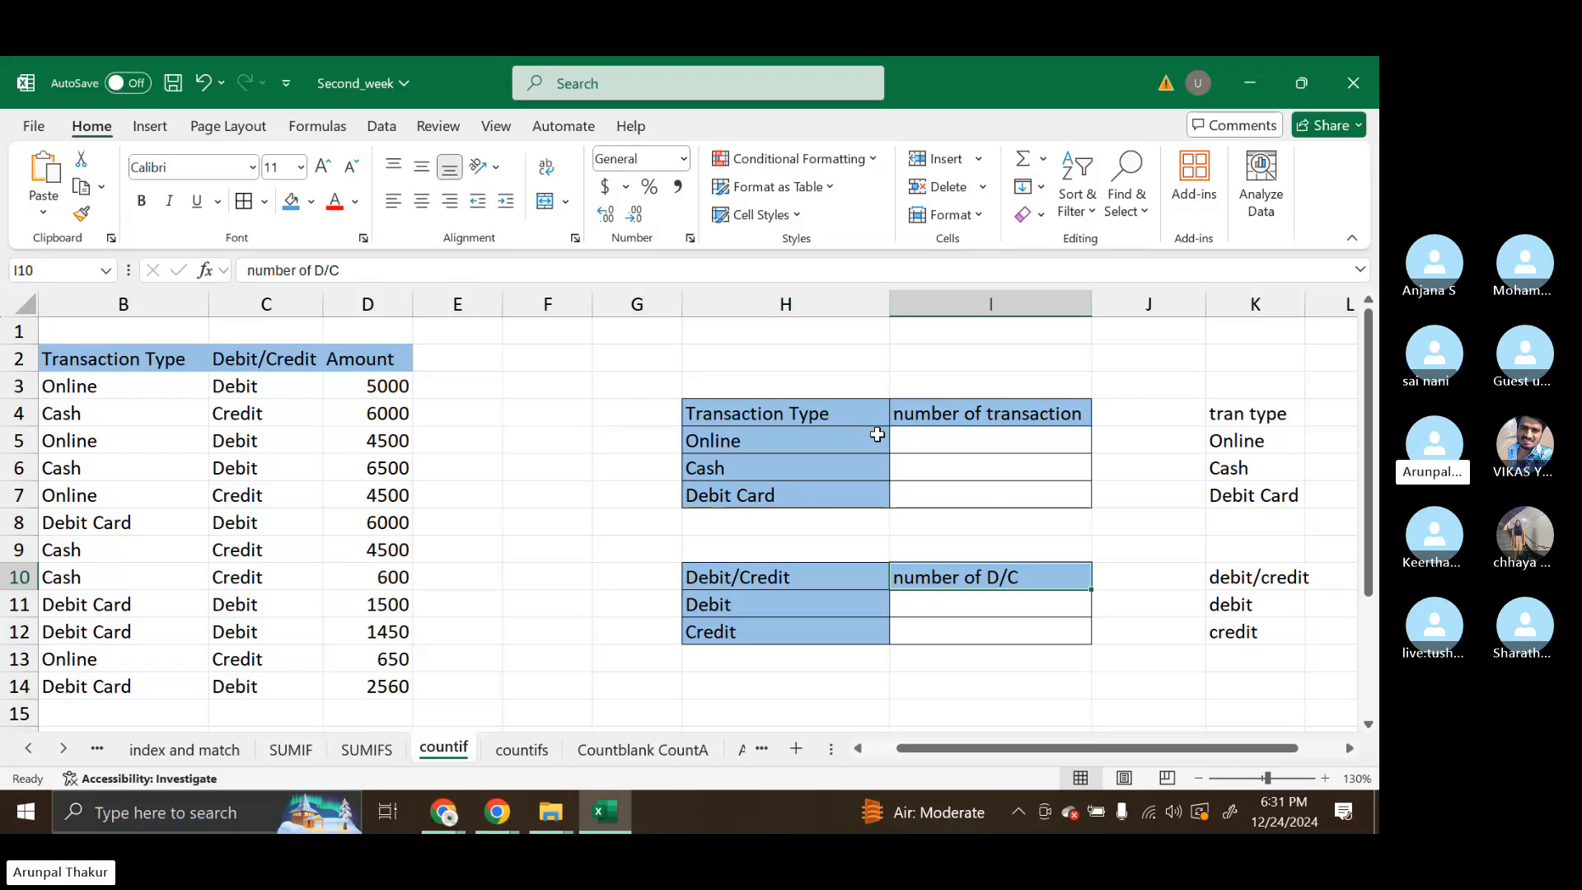
# Enter =COUNTIF(B3:B14,H5) in I5 to count the Online transactions.
pyautogui.click(965, 438)
pyautogui.write('=count')
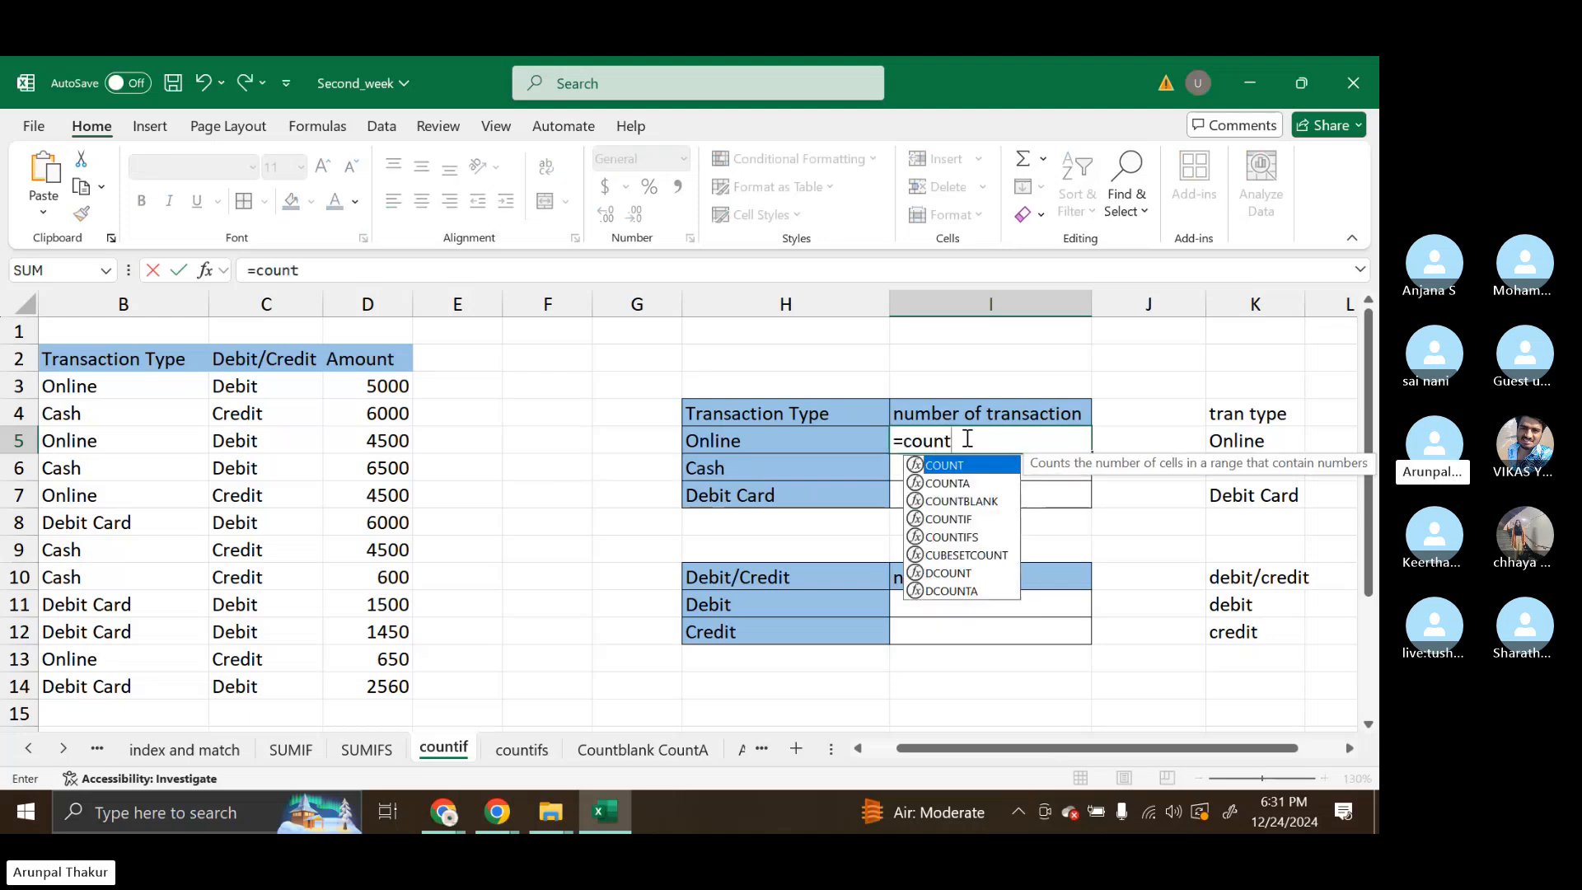
pyautogui.write('if')
pyautogui.press('Tab')
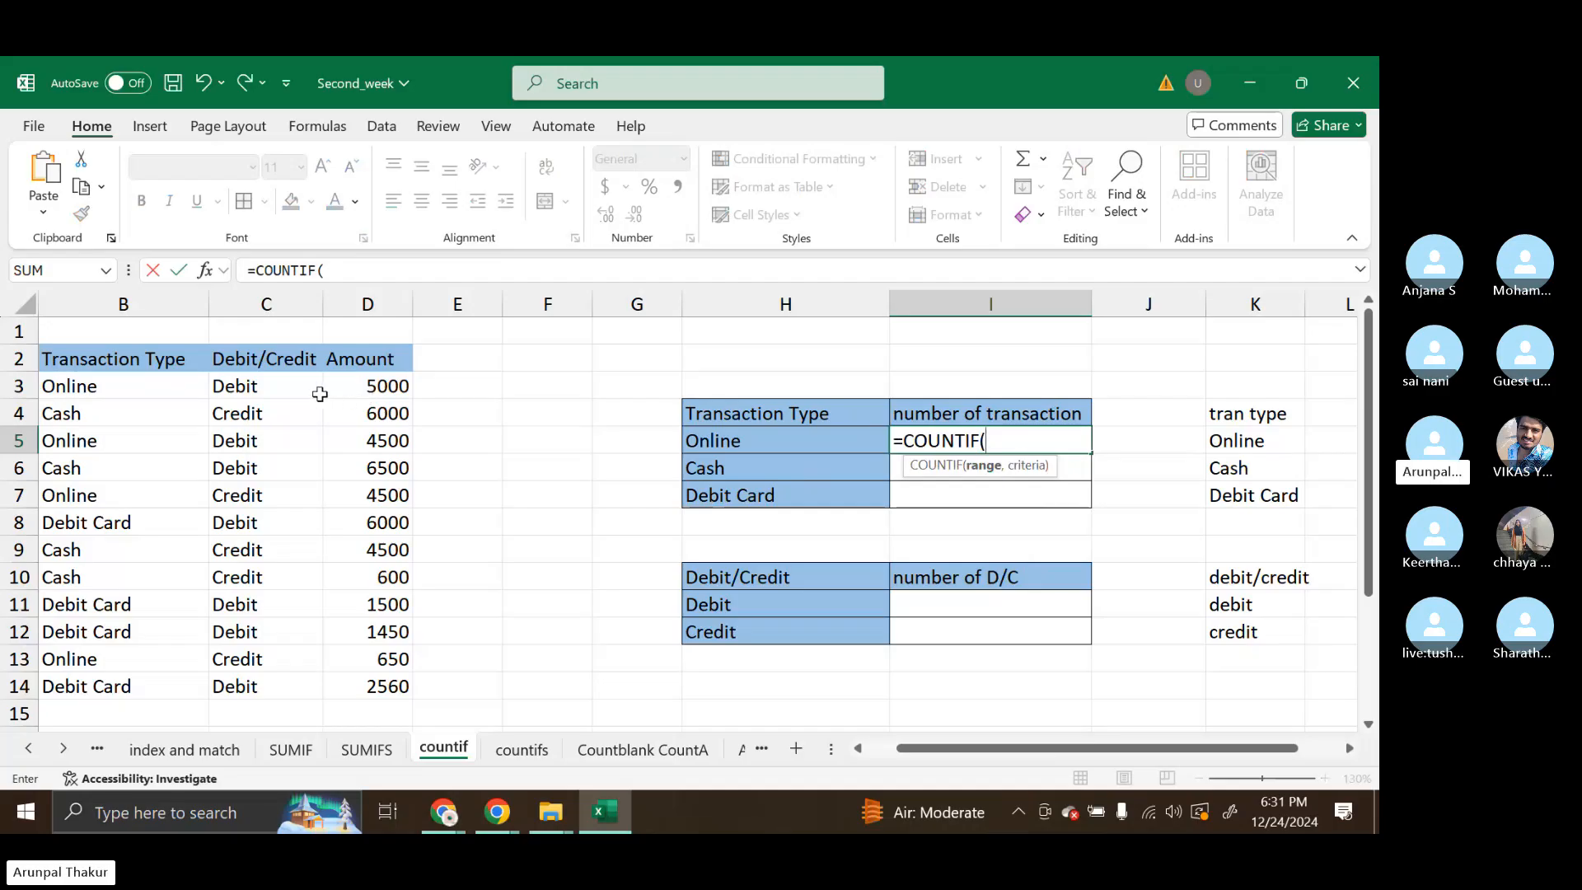
pyautogui.moveTo(288, 386); pyautogui.dragTo(269, 677)
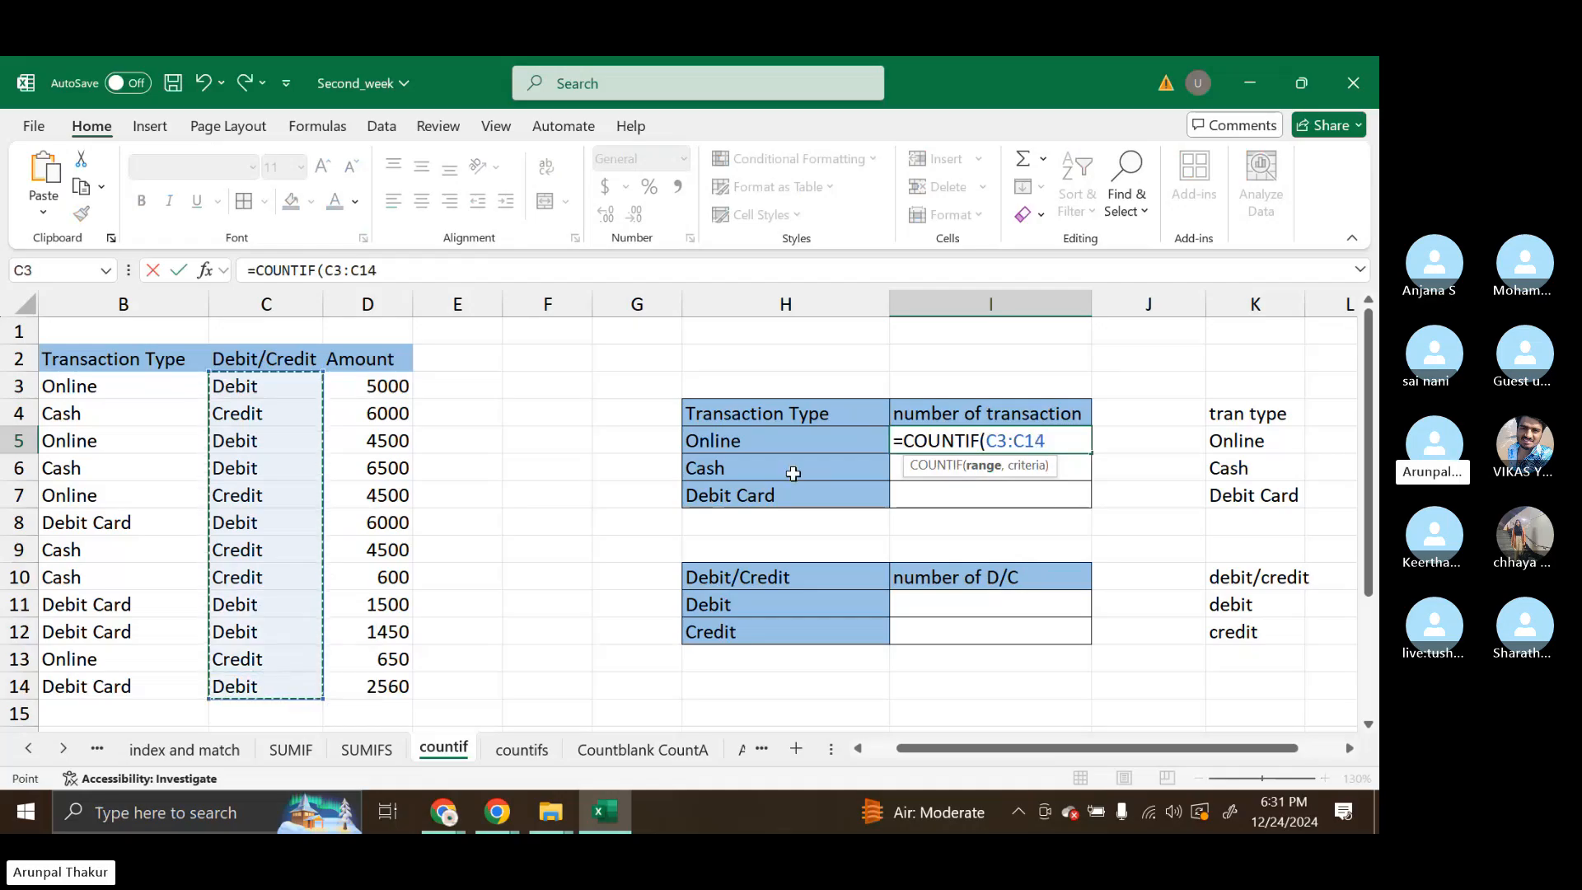
pyautogui.moveTo(107, 394); pyautogui.dragTo(165, 675)
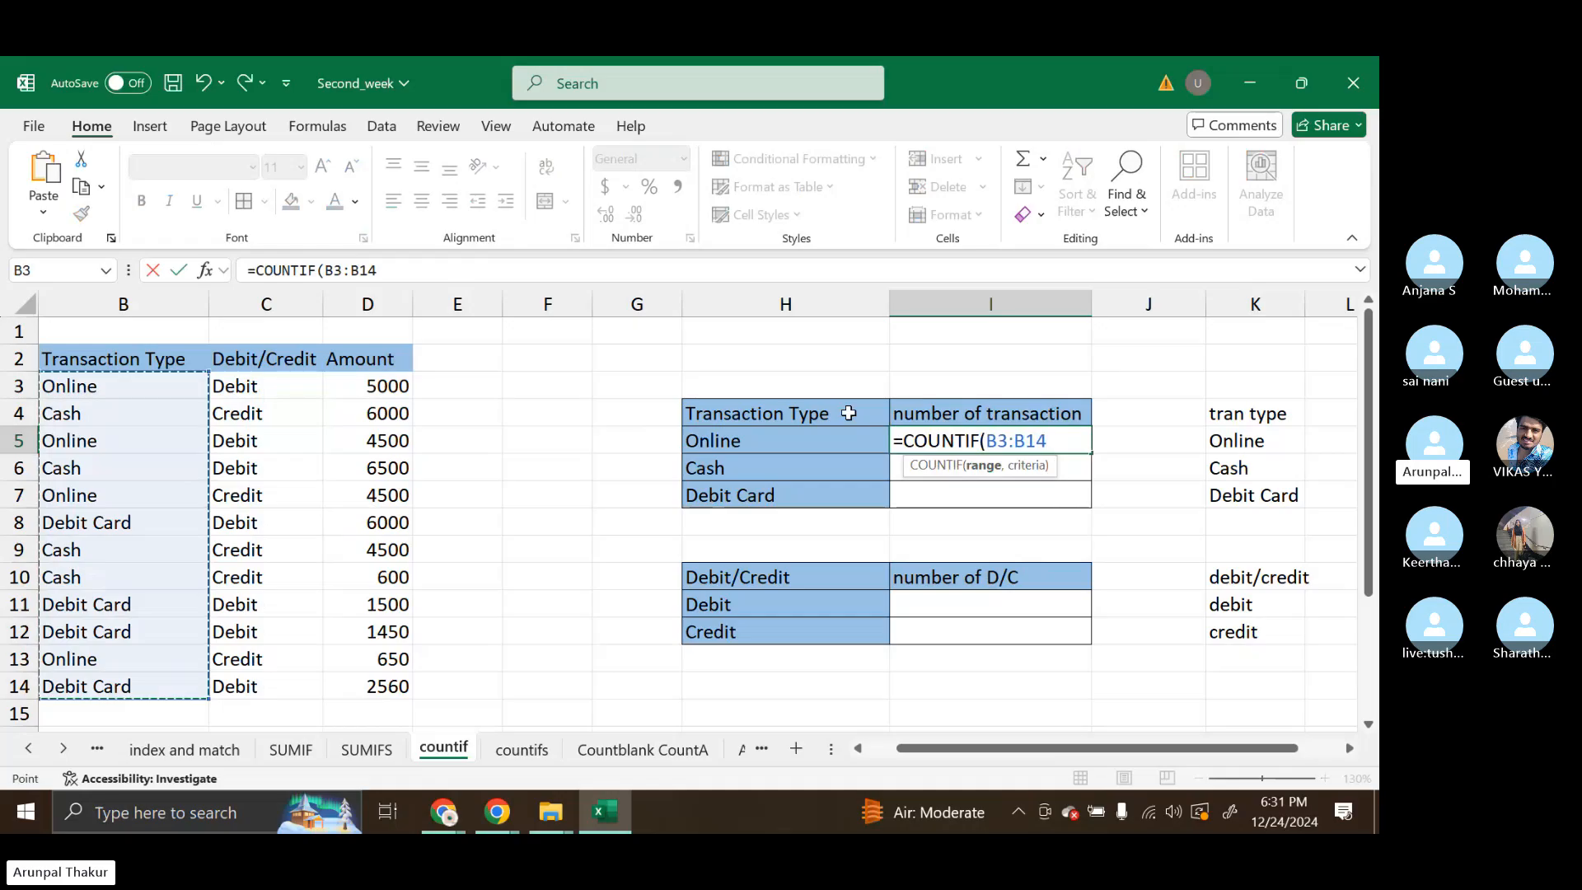
pyautogui.write(',')
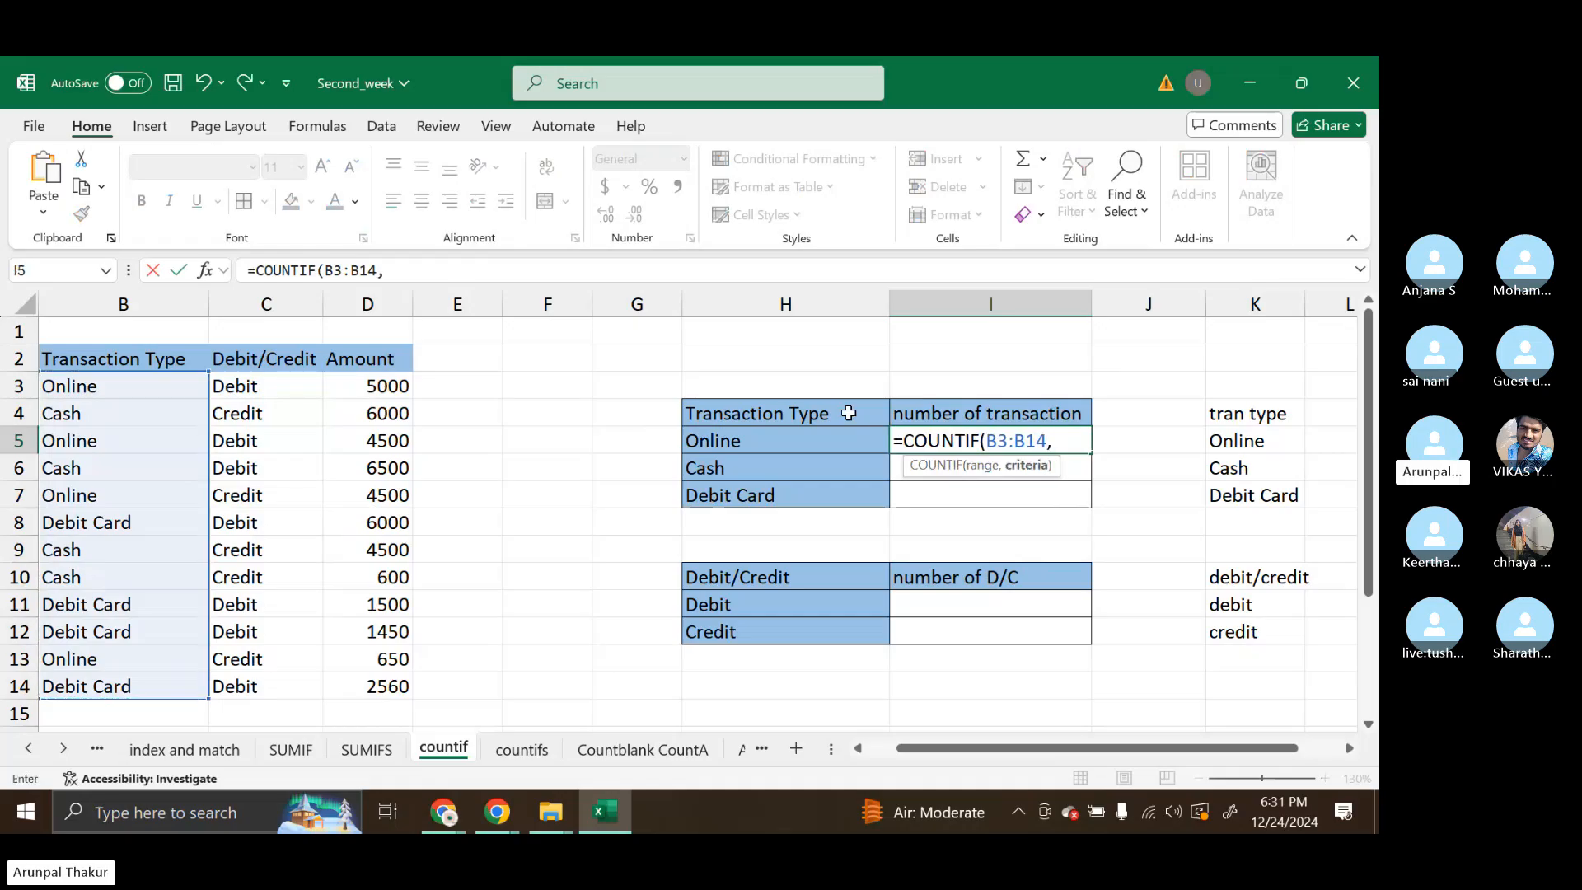
pyautogui.click(798, 442)
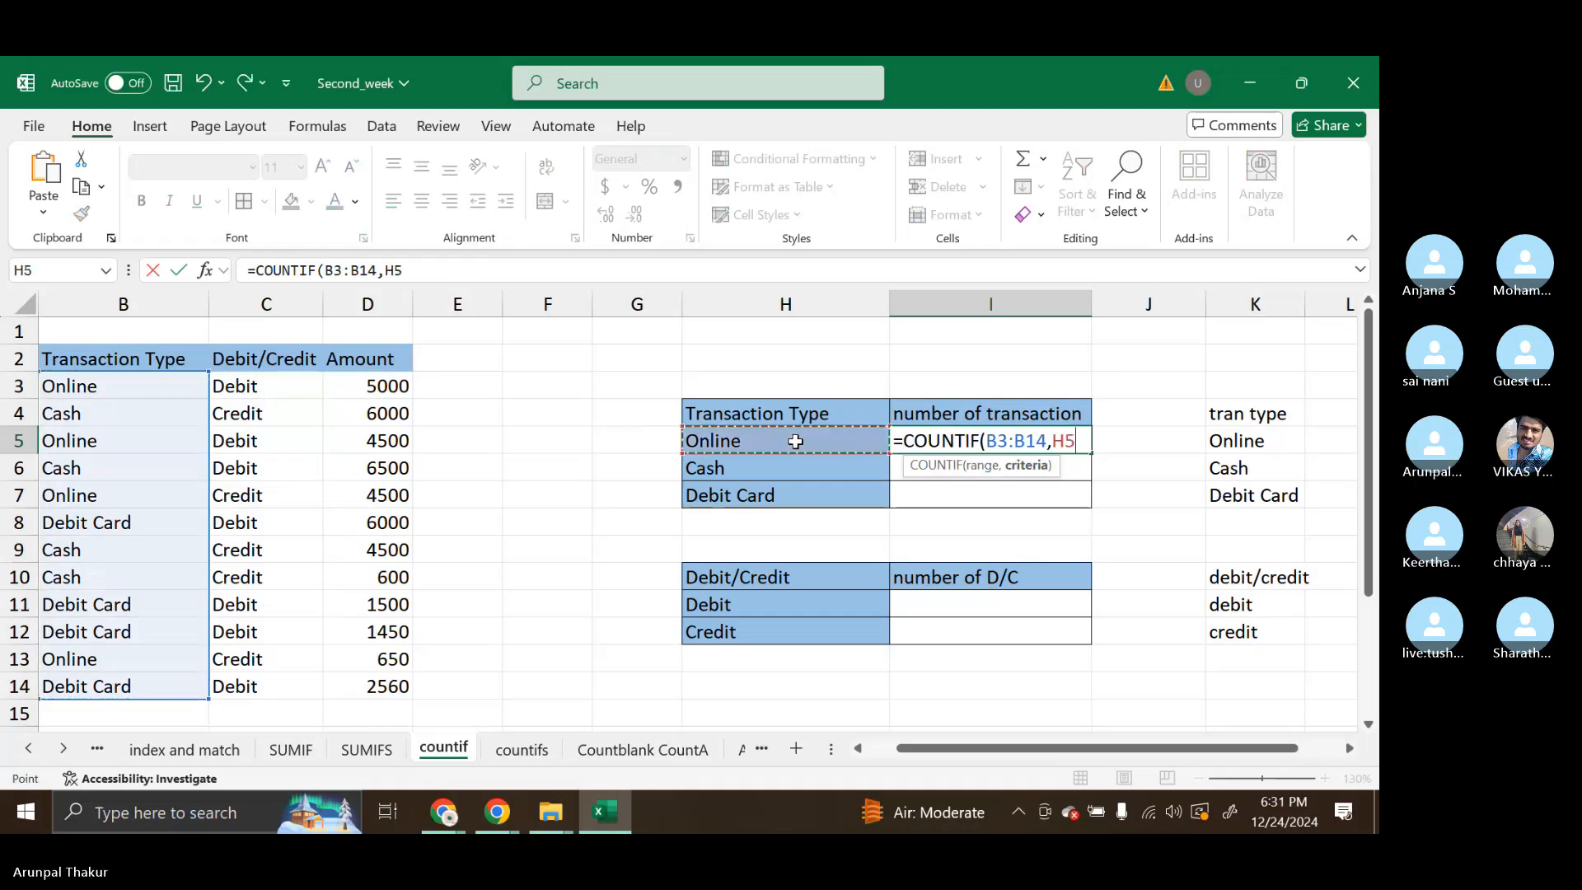
pyautogui.write(')')
pyautogui.press('Return')
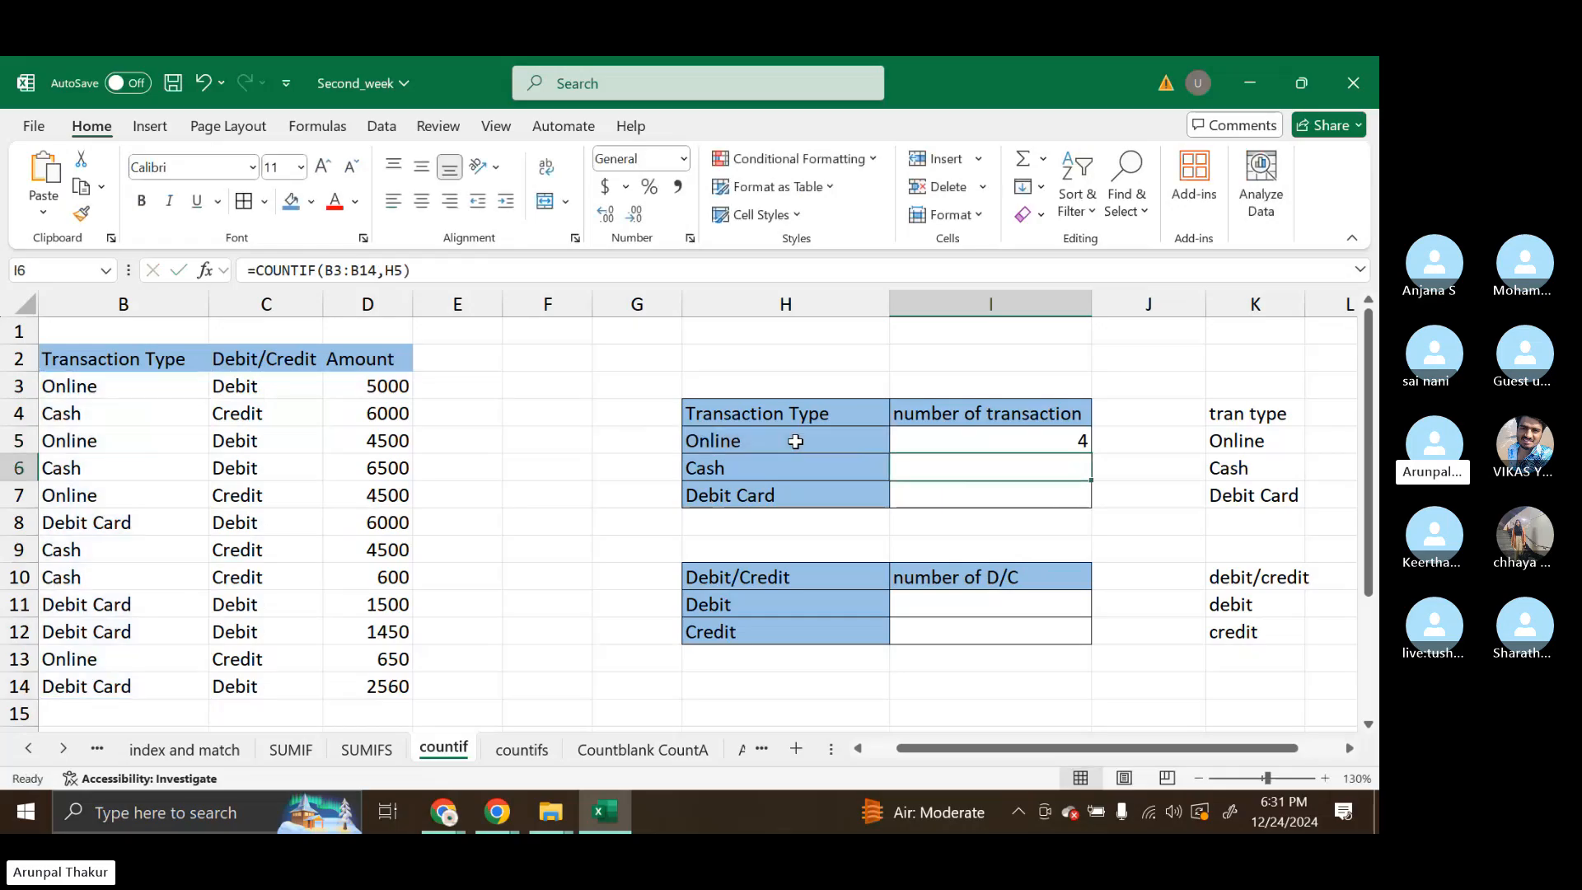
# Fill the I5 COUNTIF formula down to the Cash and Debit Card rows, I6:I7.
pyautogui.click(1061, 436)
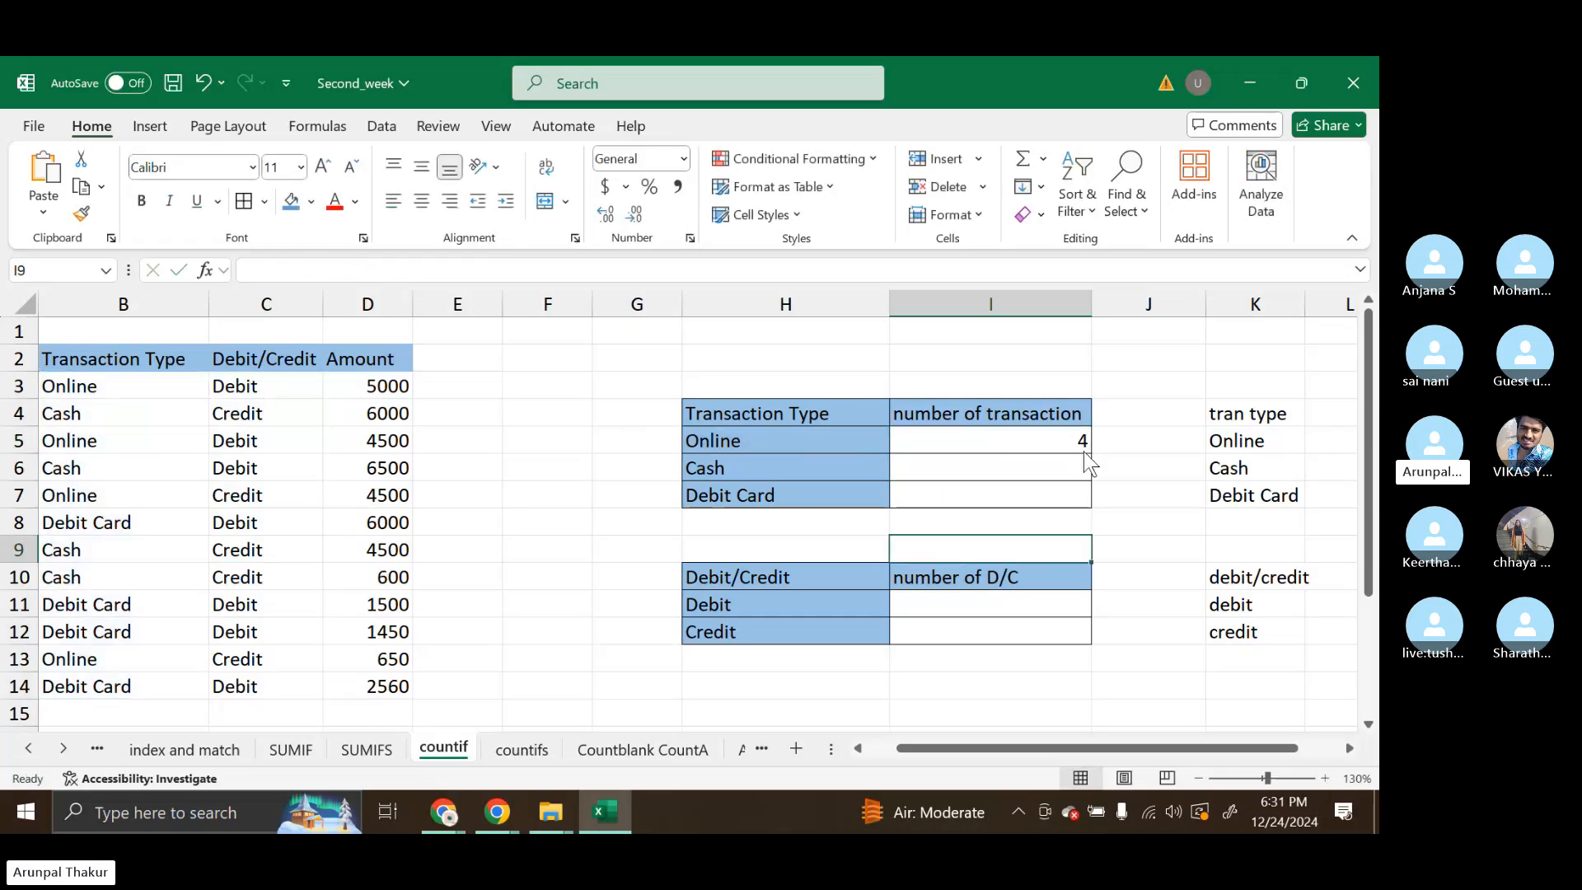
pyautogui.moveTo(1065, 444); pyautogui.dragTo(1092, 444)
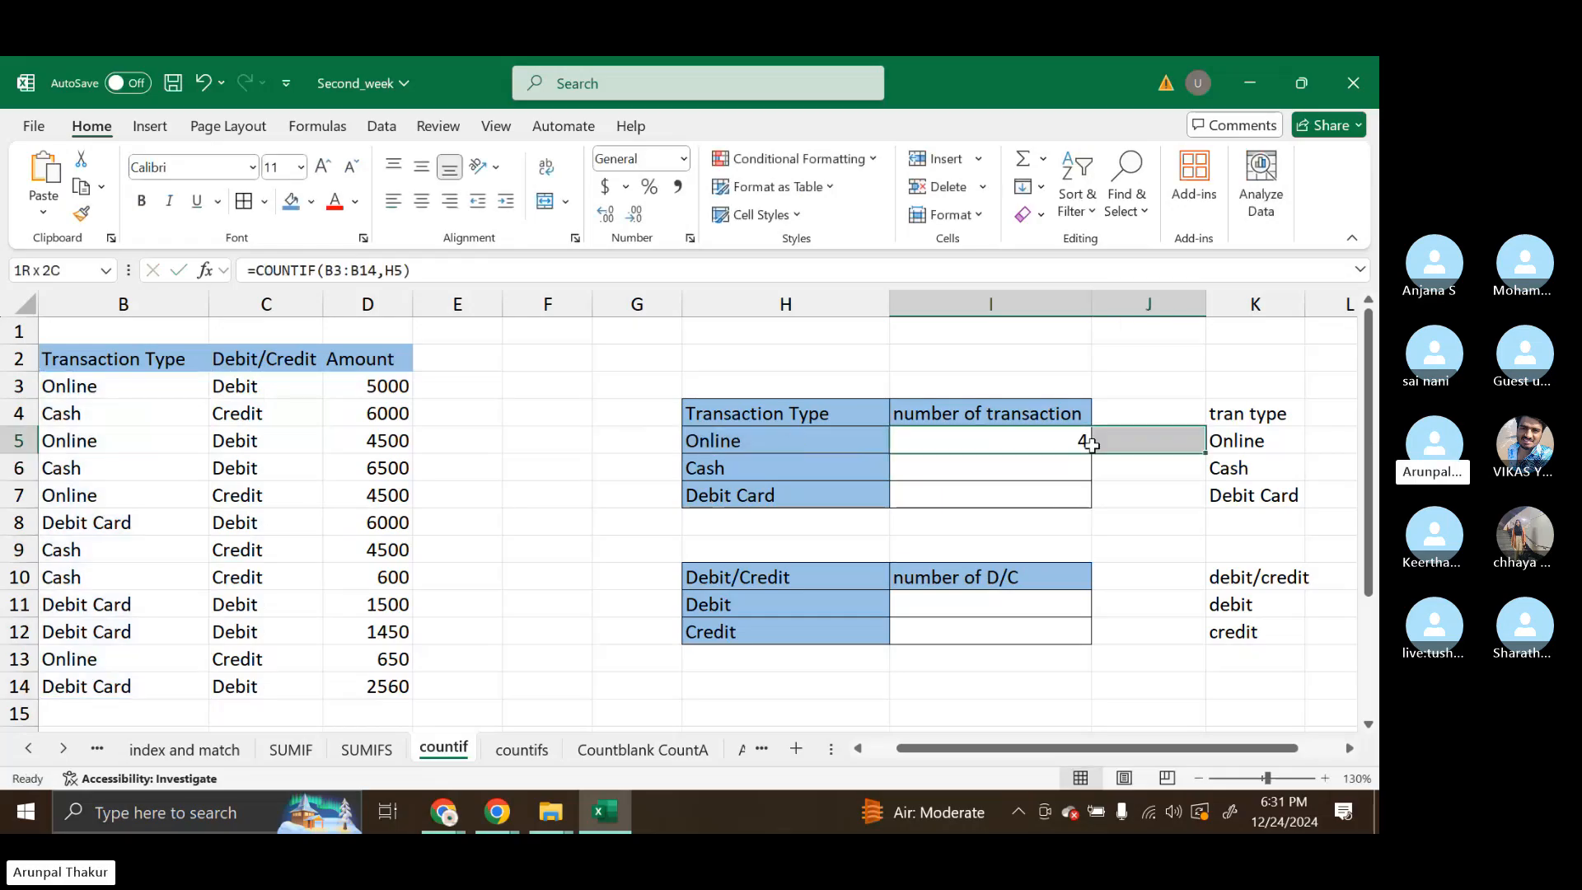
pyautogui.click(1094, 445)
pyautogui.click(1064, 441)
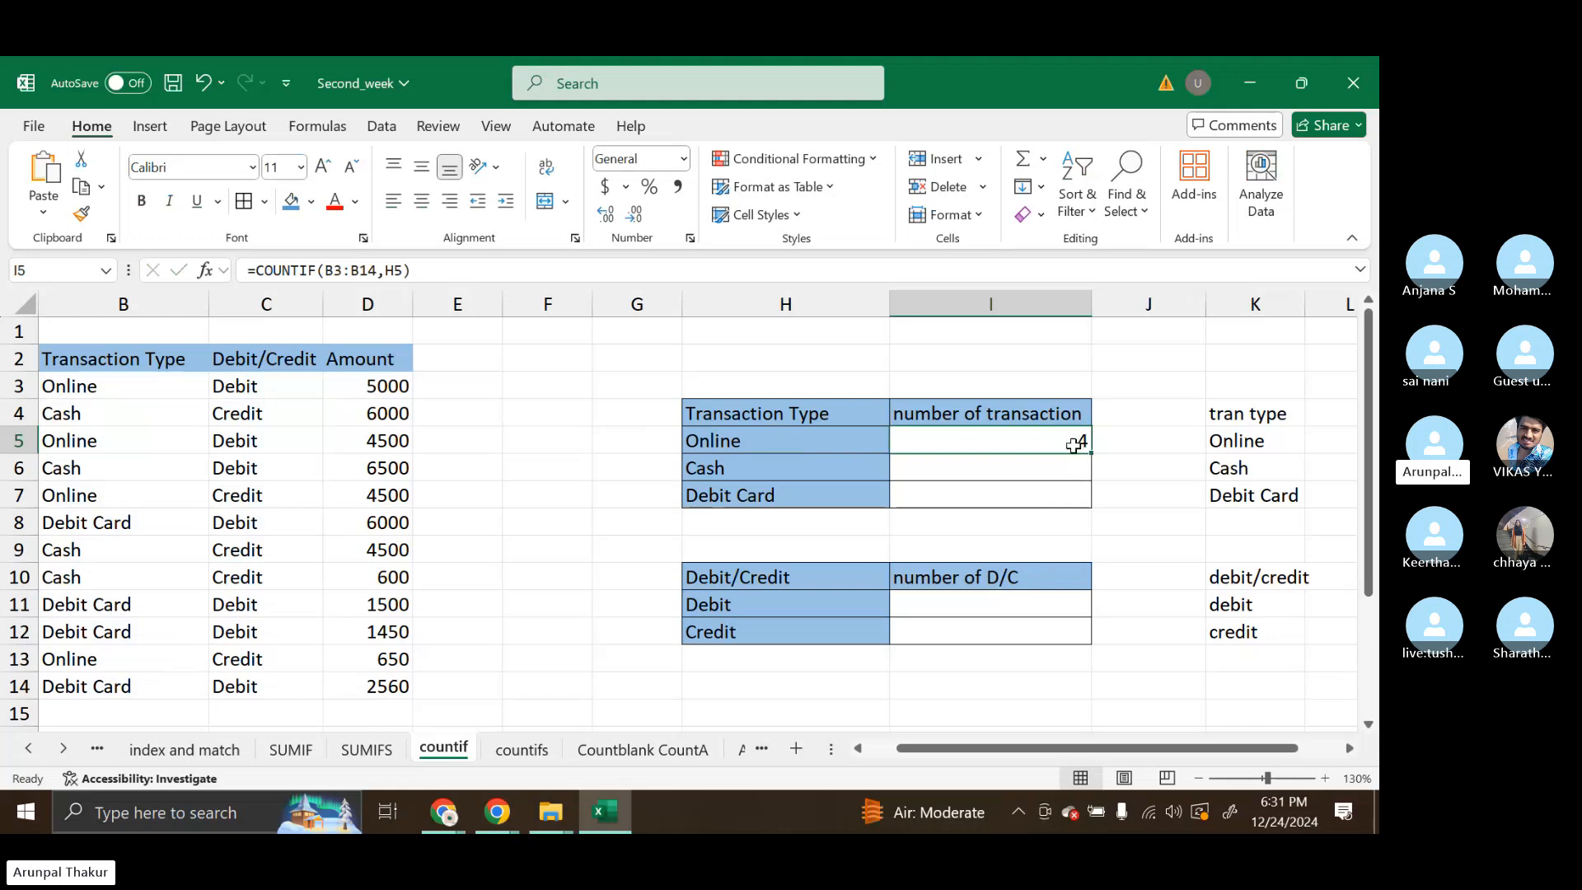
pyautogui.doubleClick(1092, 452)
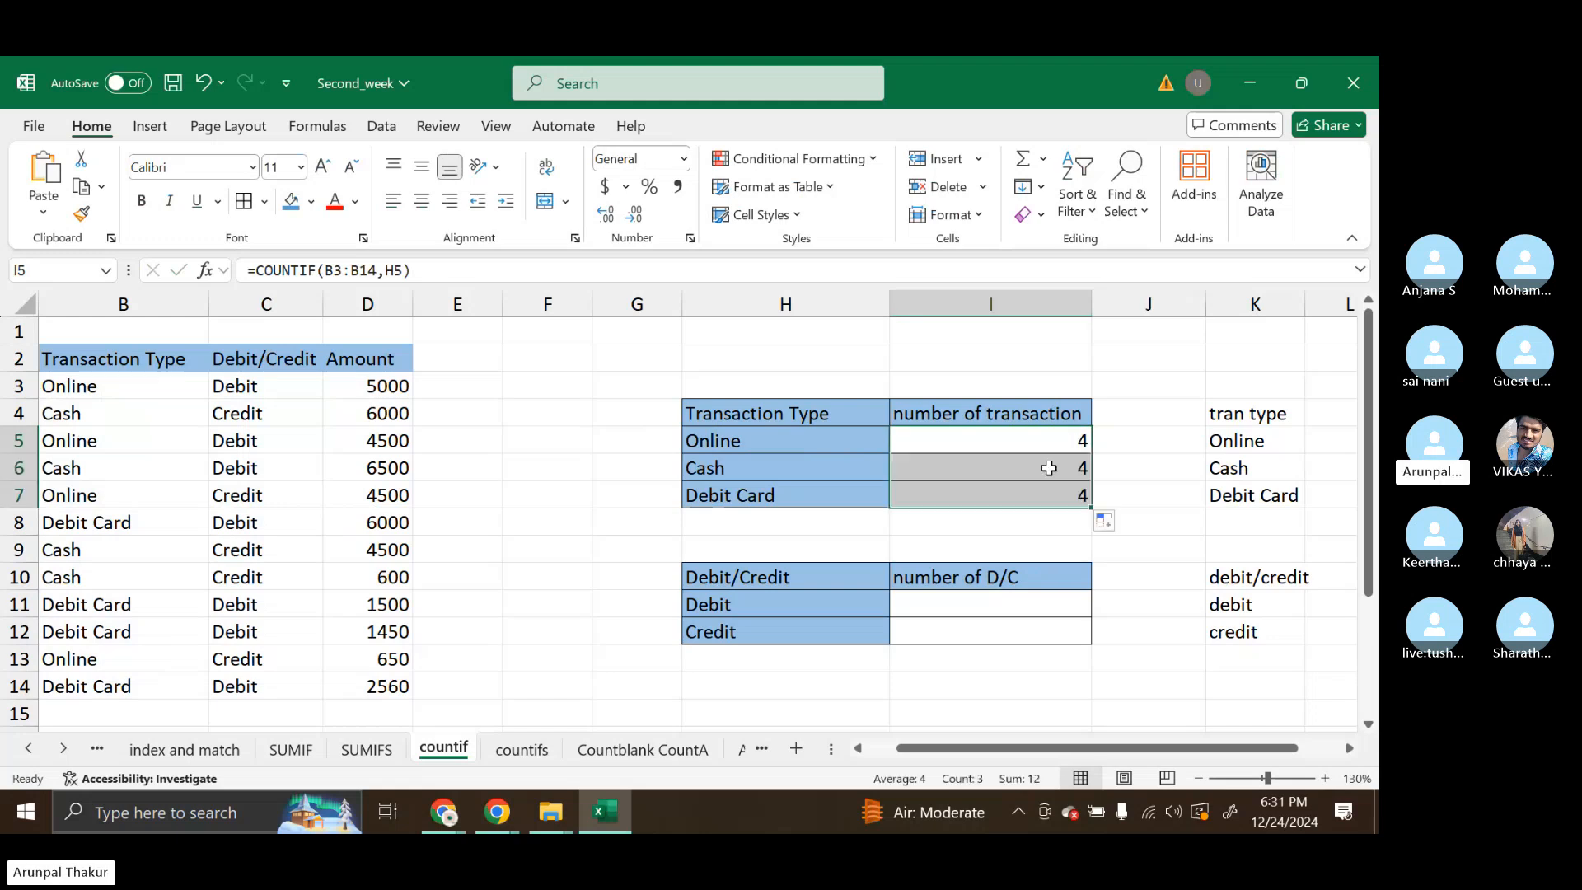
# Inspect the range that the filled COUNTIF formula for Debit Card in I7 refers to.
pyautogui.doubleClick(1013, 495)
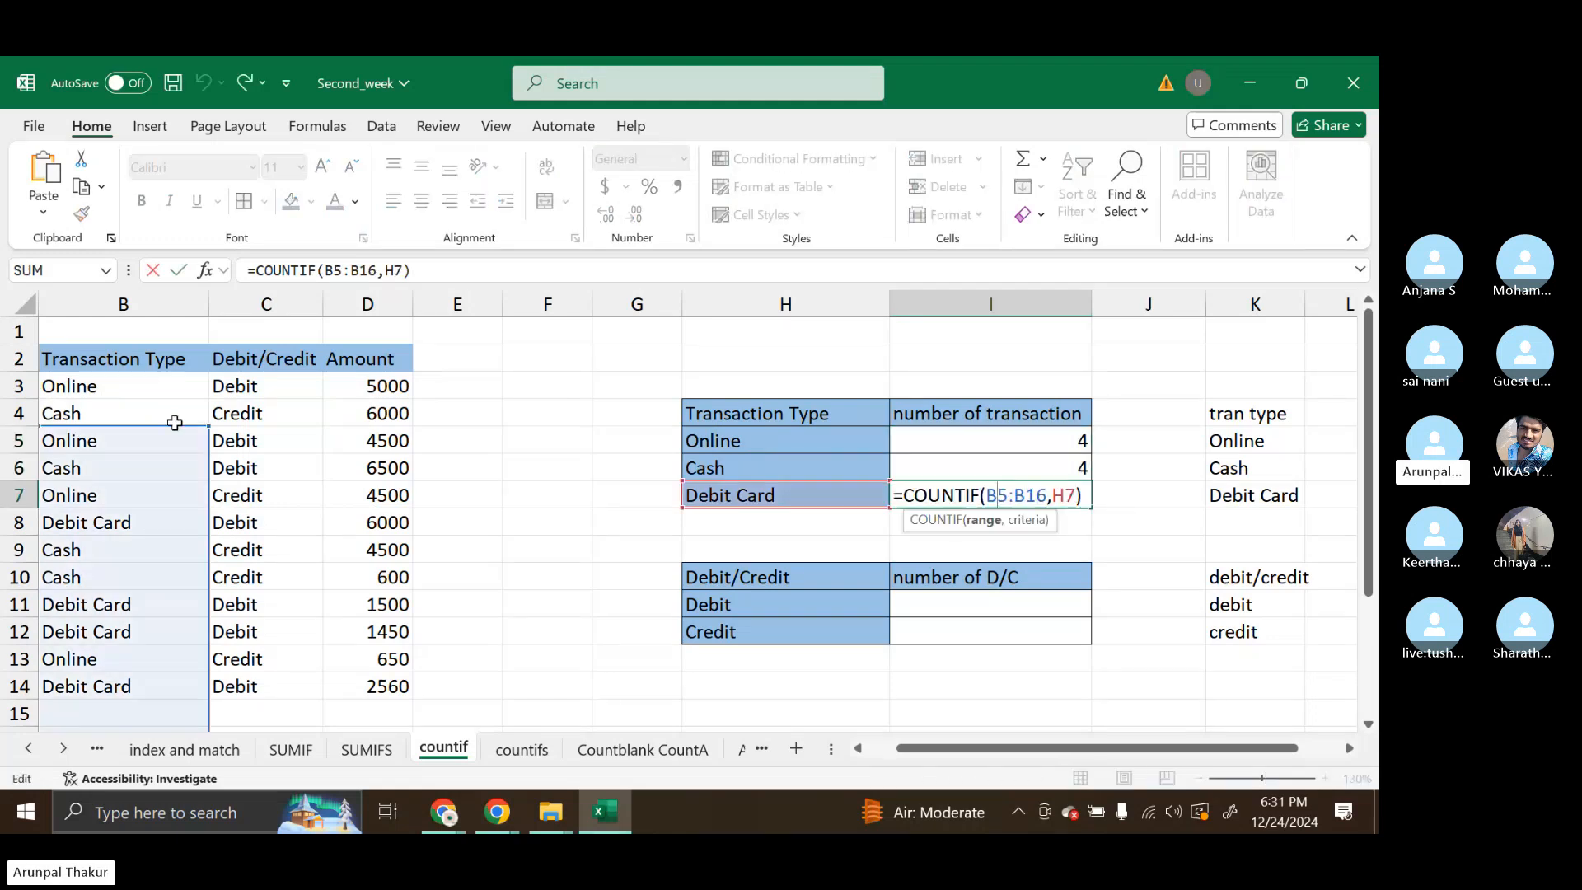
pyautogui.hscroll(-1, 132, 478)
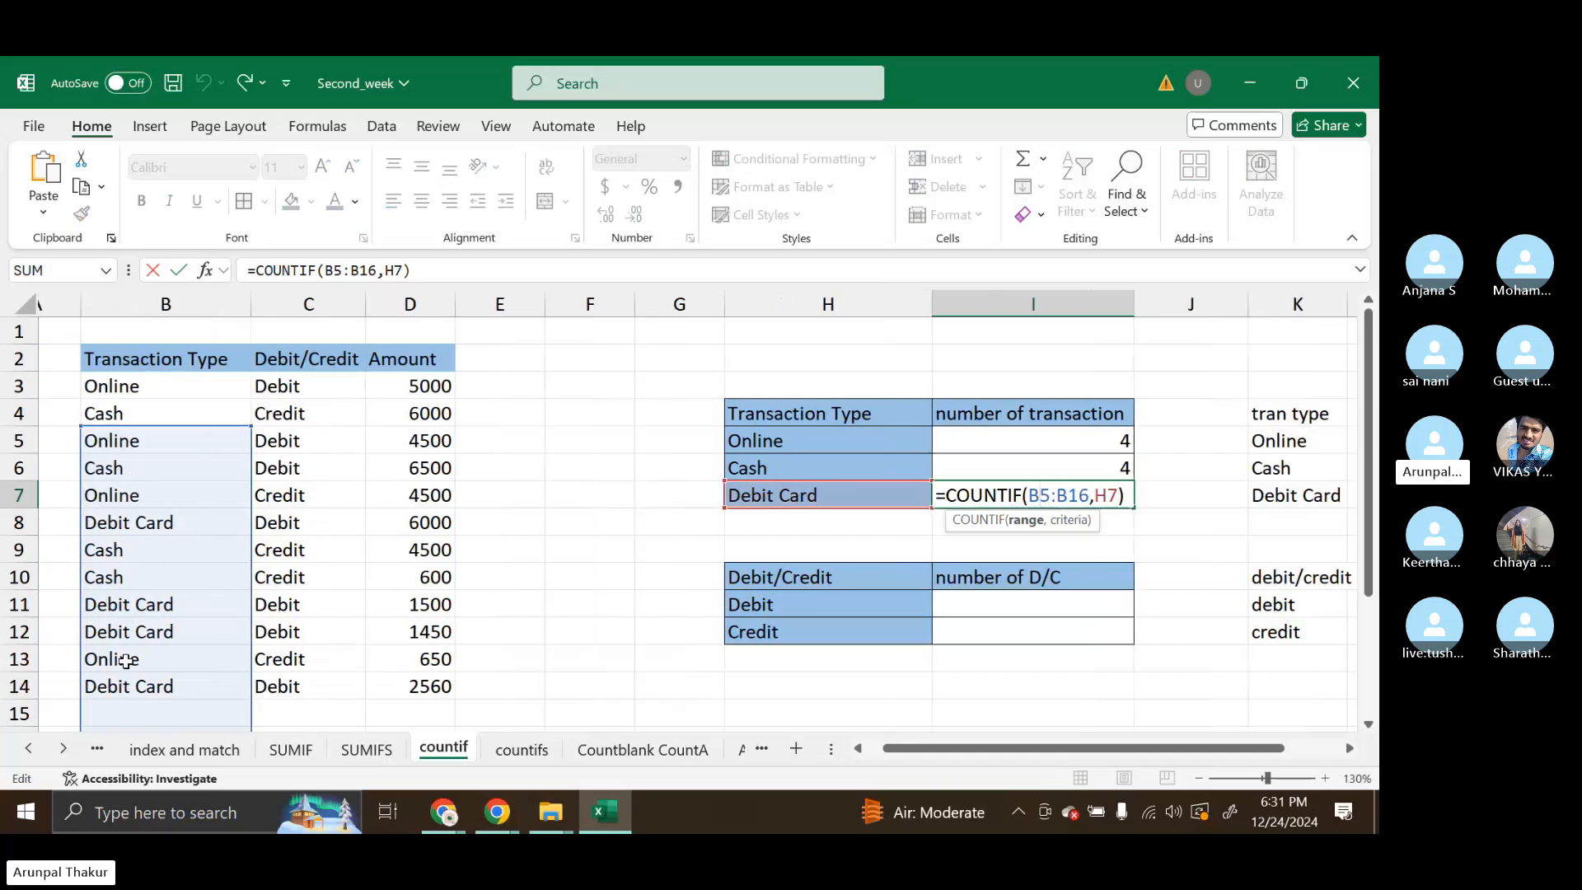
pyautogui.scroll(-3, 126, 661)
pyautogui.scroll(3, 126, 661)
pyautogui.press('Return')
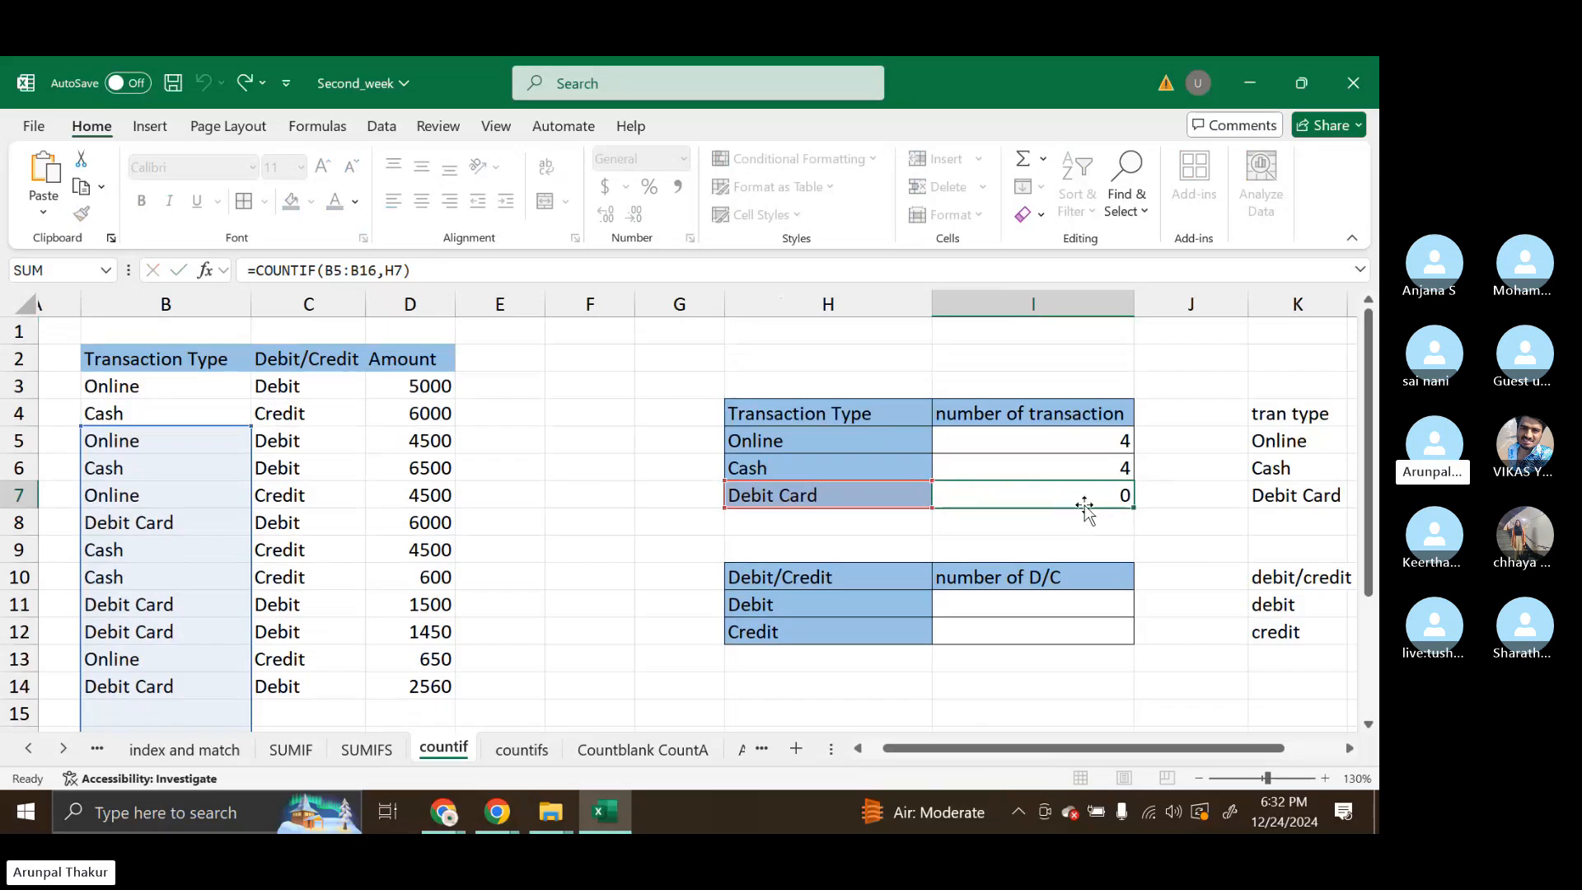
# Lock the references in the I5 formula so it reads =COUNTIF($B$3:$B$14,$H5).
pyautogui.doubleClick(1091, 439)
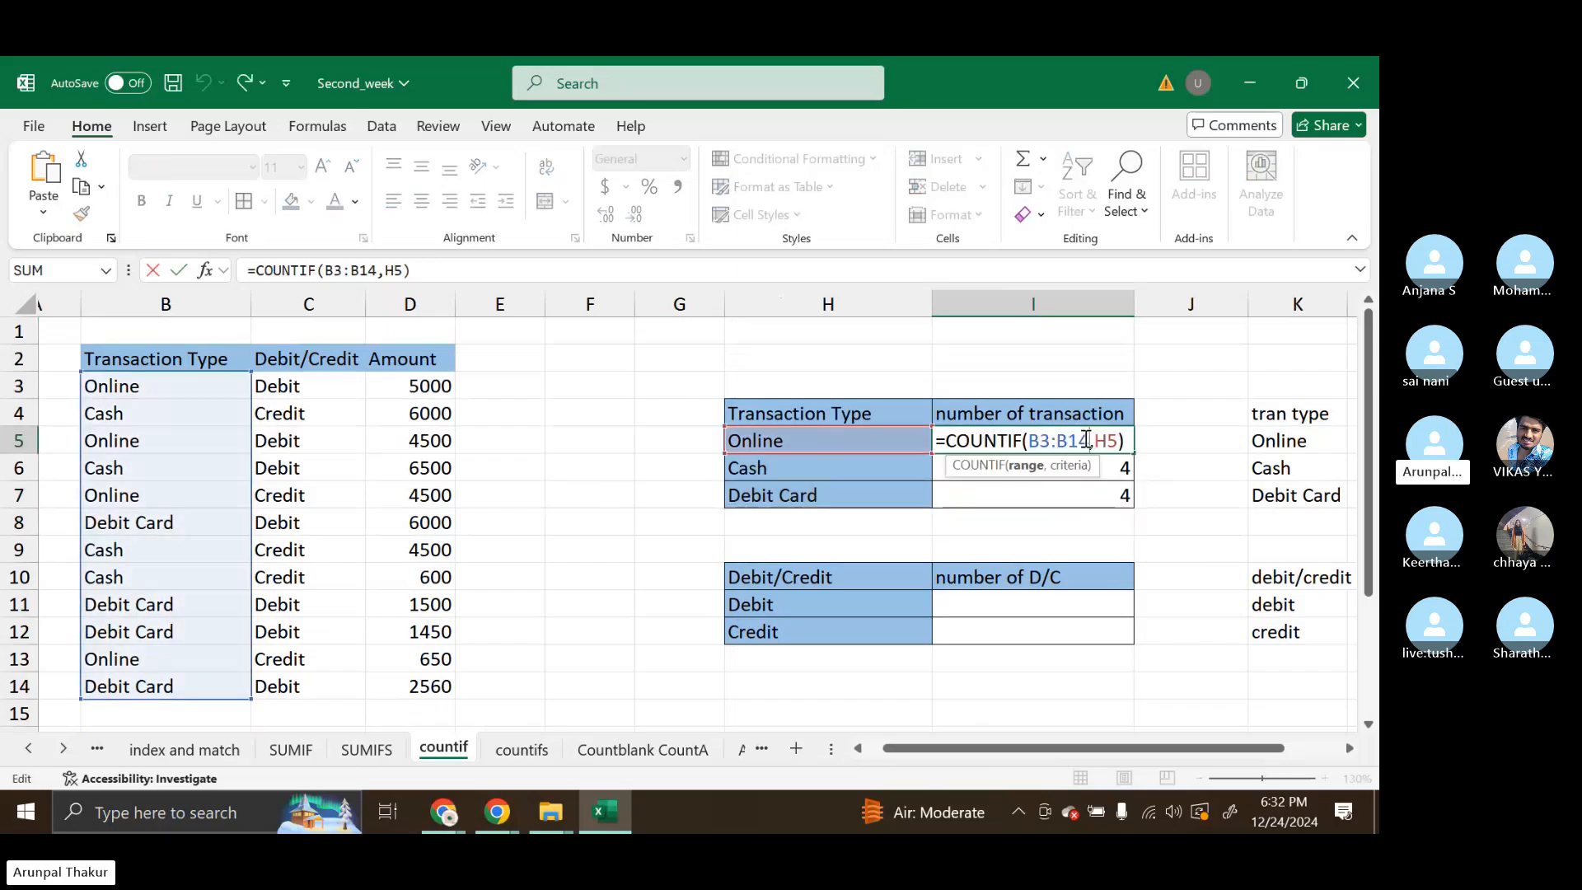
pyautogui.moveTo(1088, 440); pyautogui.dragTo(1027, 441)
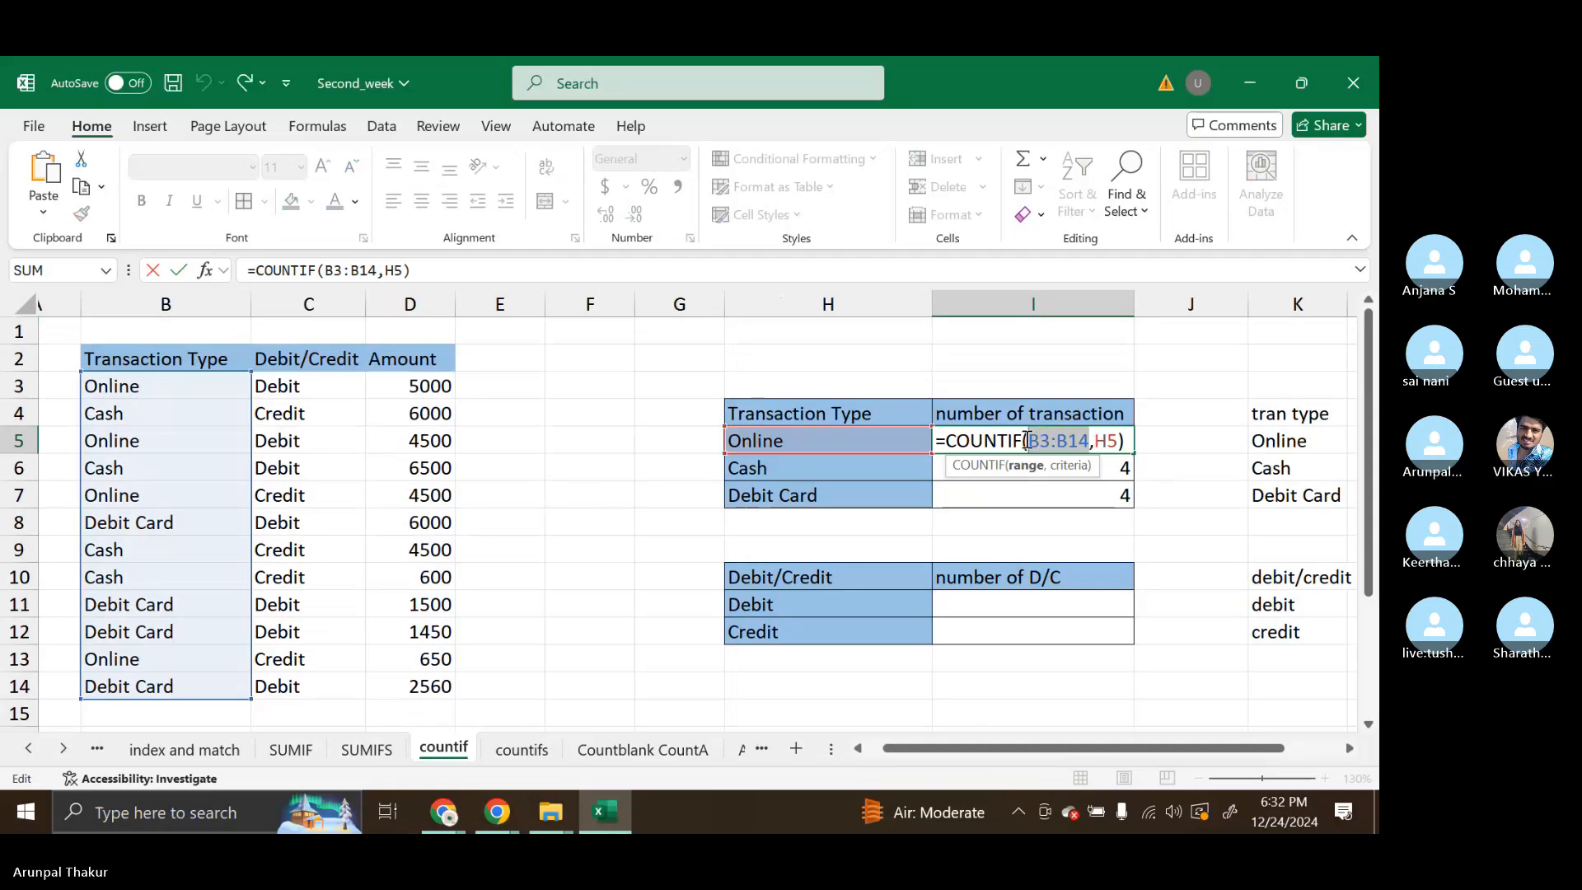
pyautogui.press('F4')
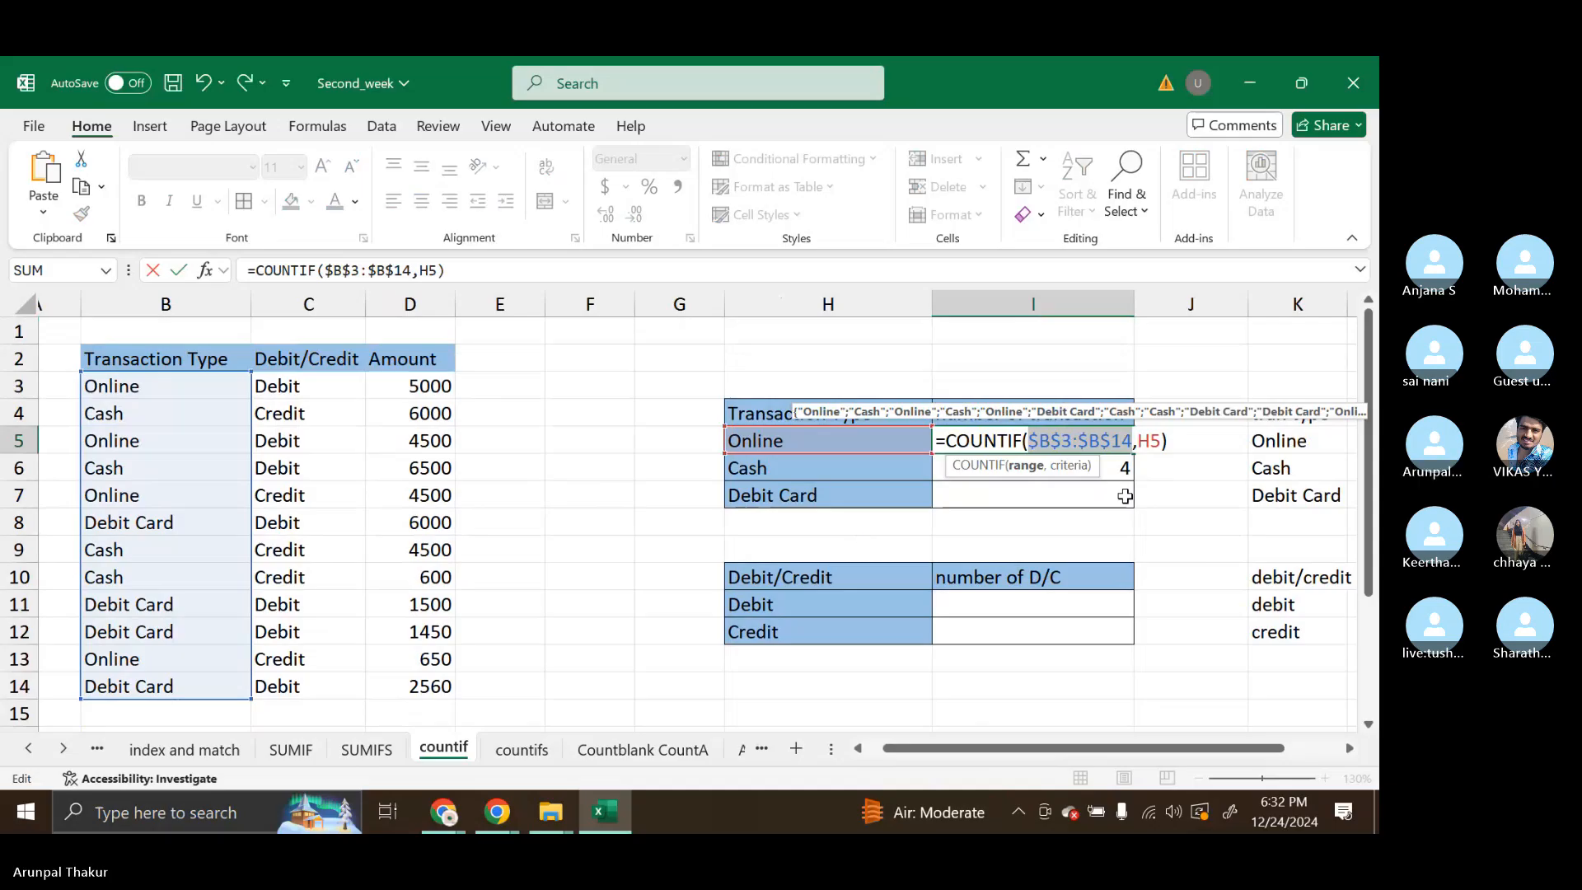
pyautogui.click(1138, 443)
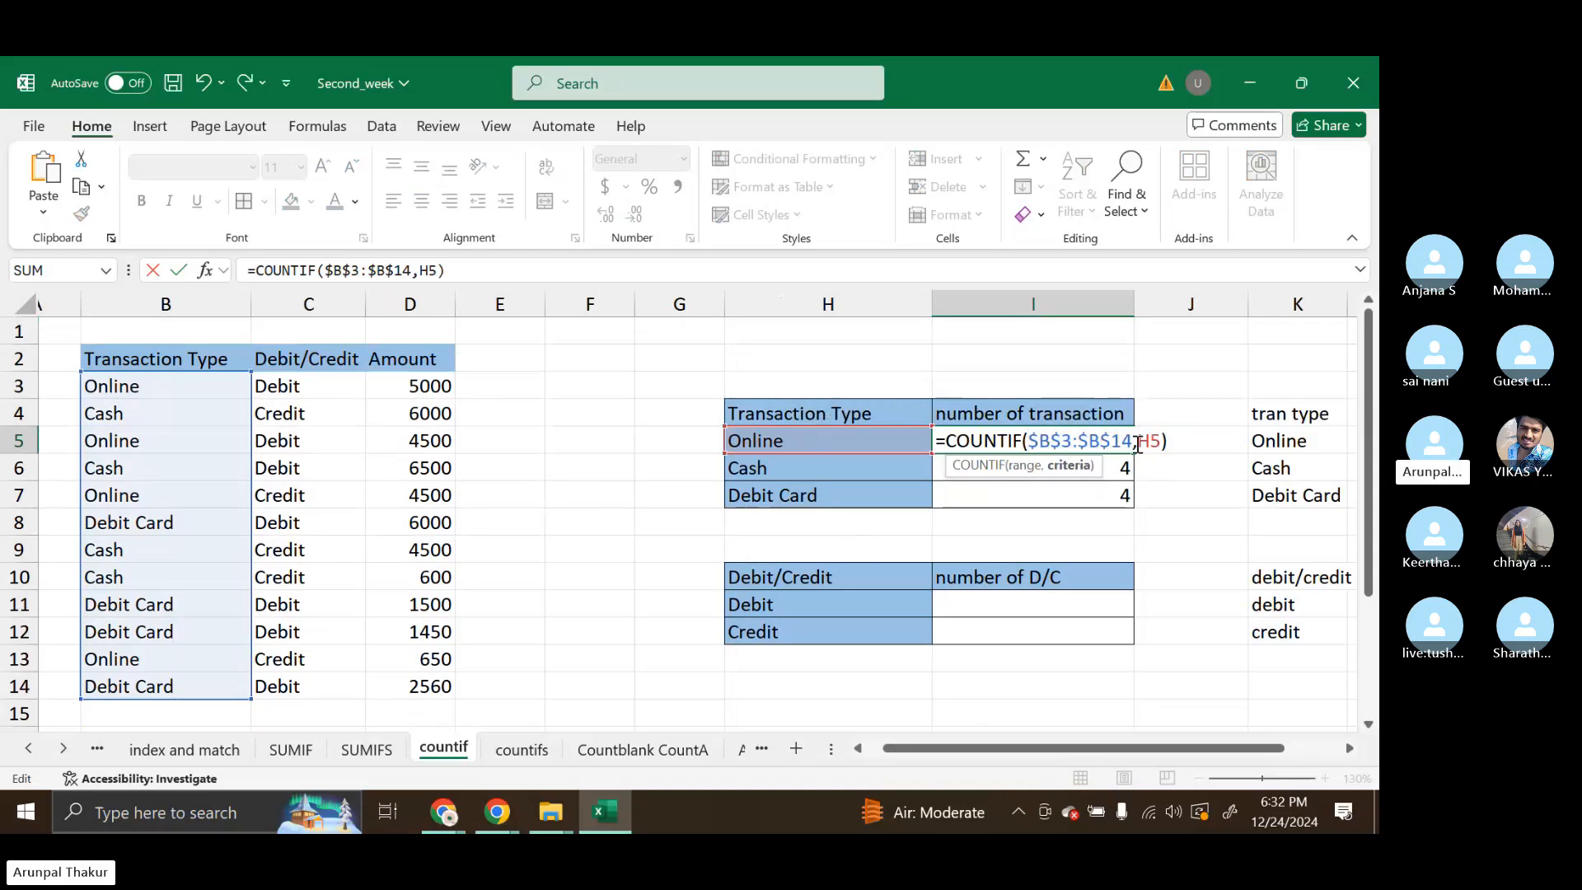
pyautogui.write('$')
pyautogui.press('Return')
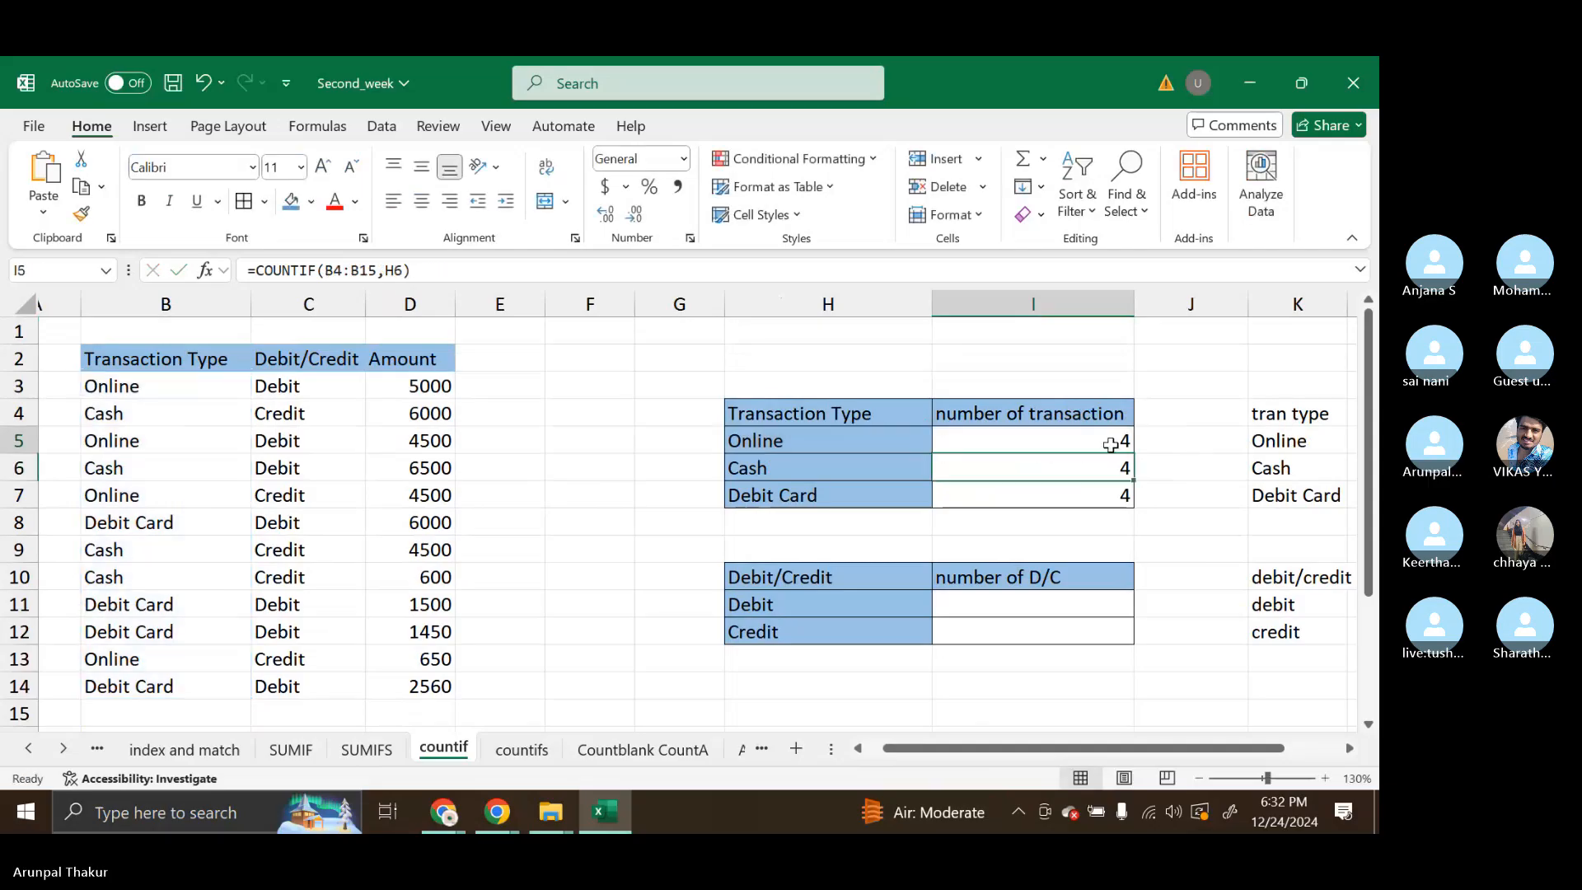
# Fill the locked I5 formula down to I6:I7 and check the references in the Debit Card cell.
pyautogui.click(1111, 445)
pyautogui.doubleClick(1135, 452)
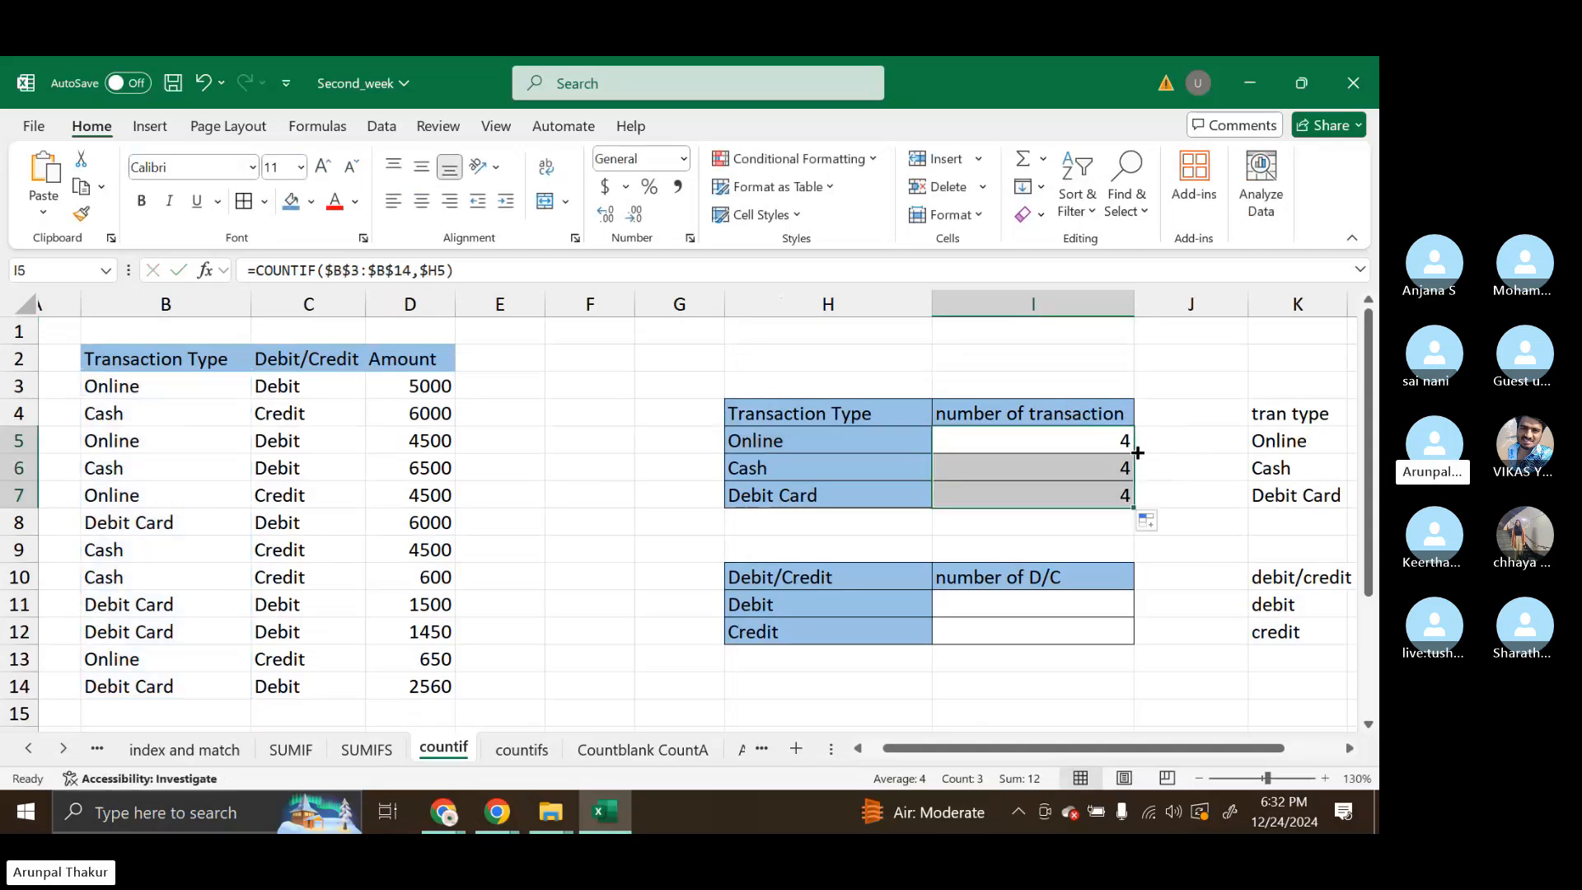
pyautogui.click(1095, 498)
pyautogui.doubleClick(1096, 498)
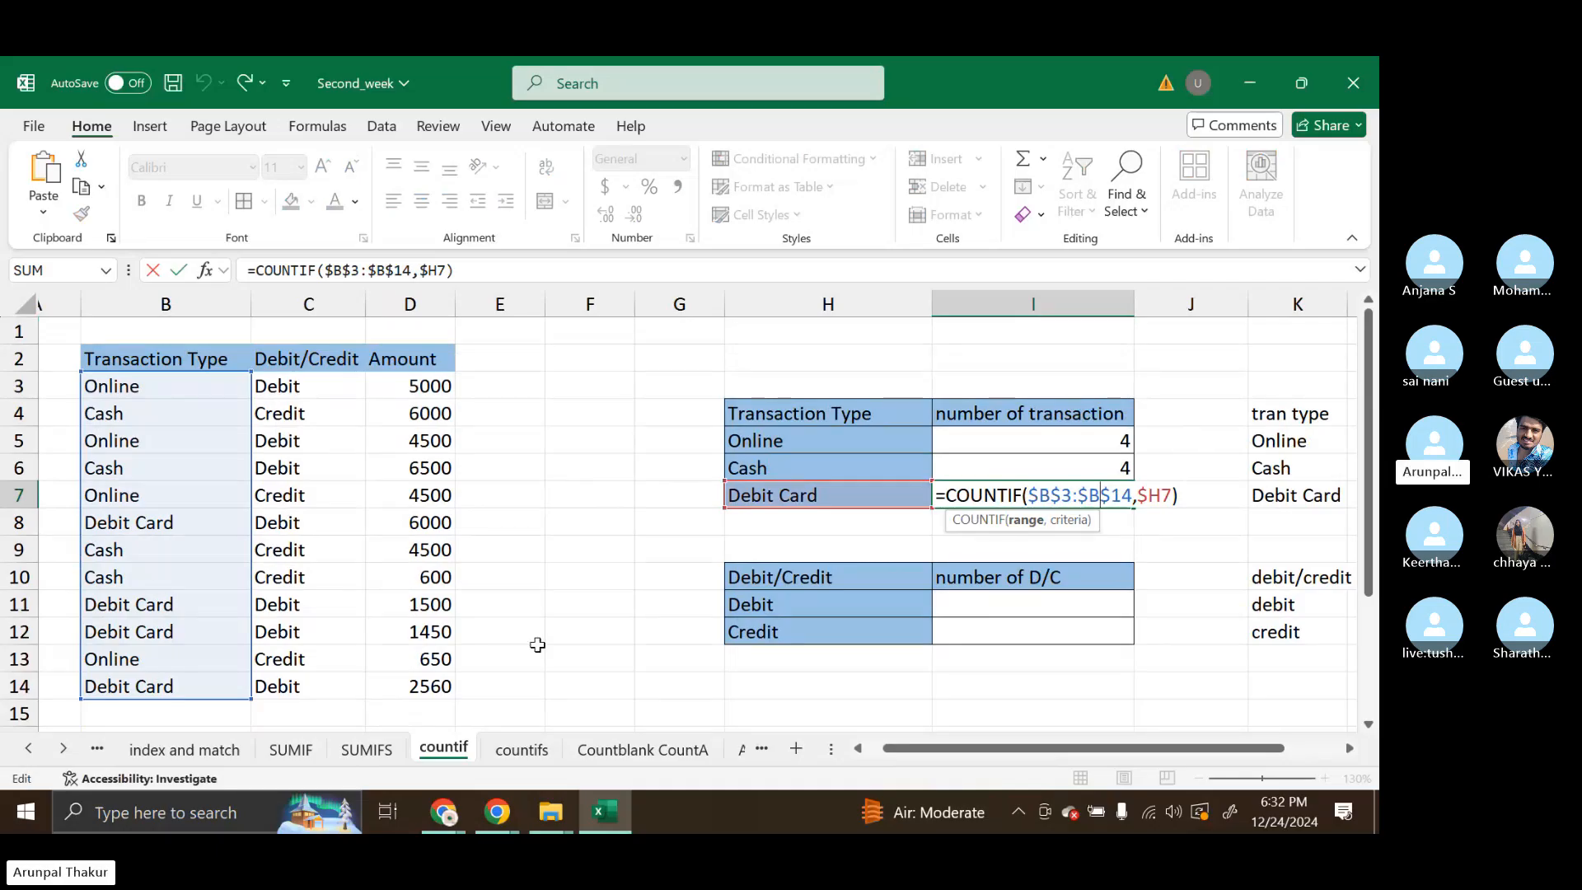
# Start a COUNTIF formula in I11 for the number of Debit entries.
pyautogui.click(1036, 595)
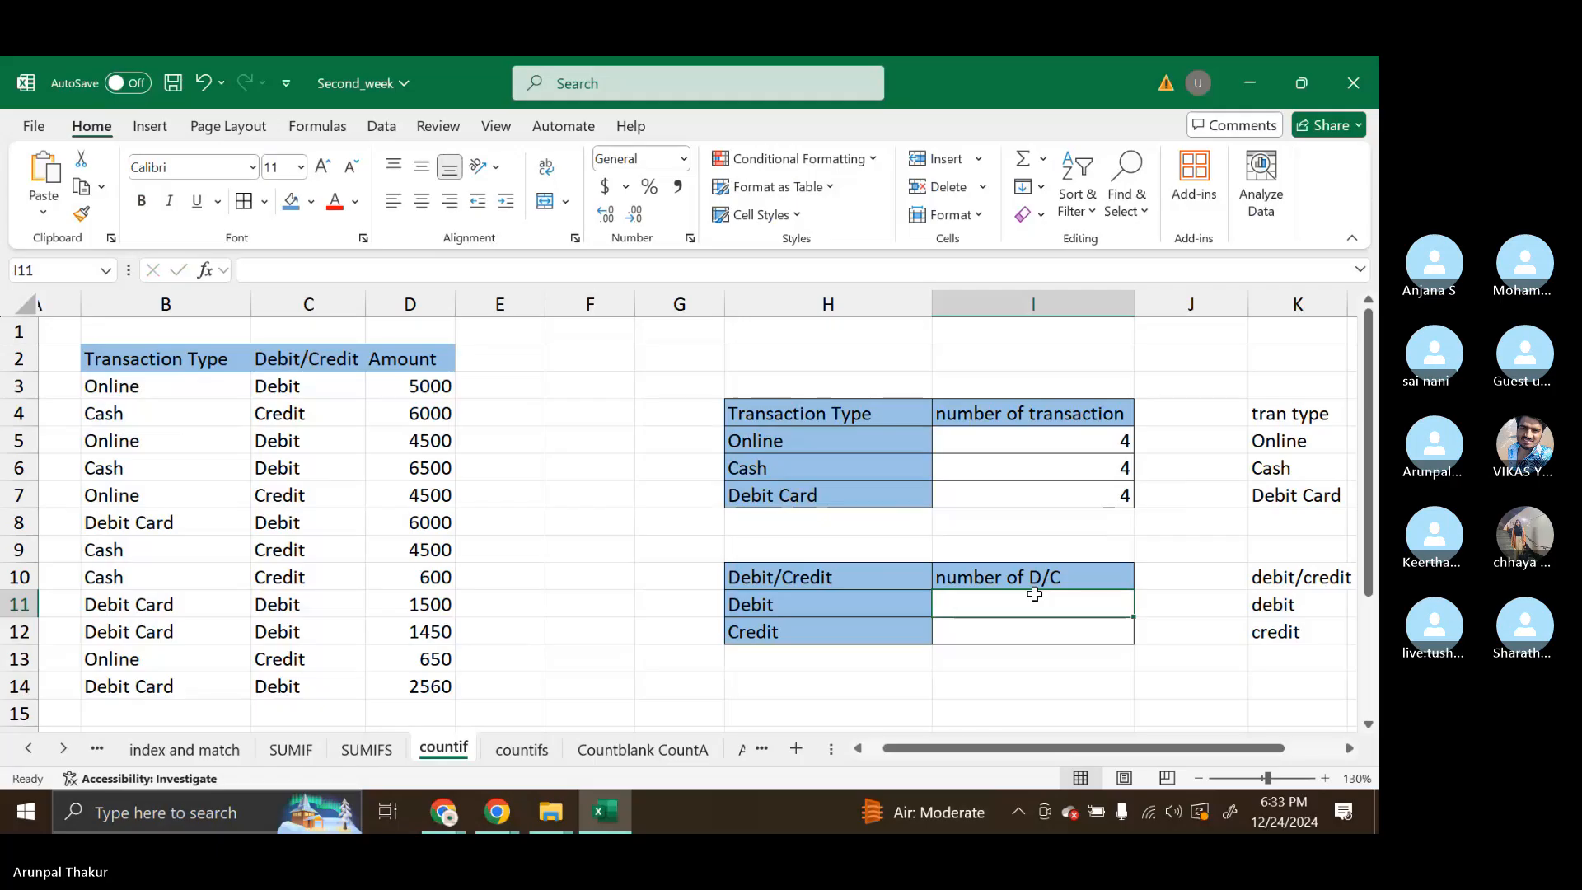
pyautogui.write('=cou')
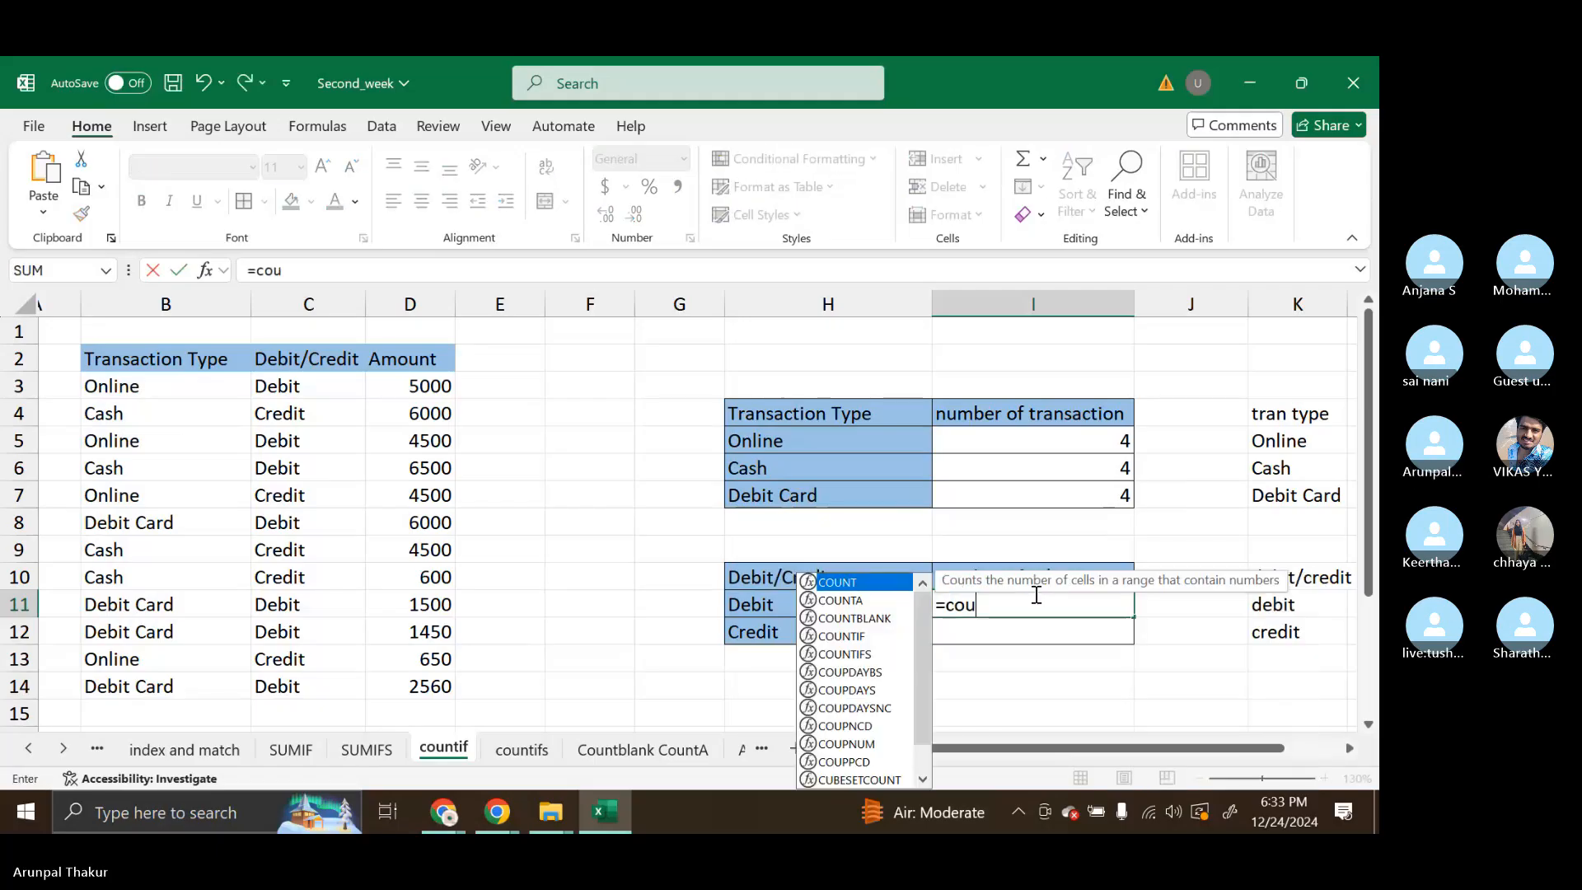
pyautogui.write('ntif')
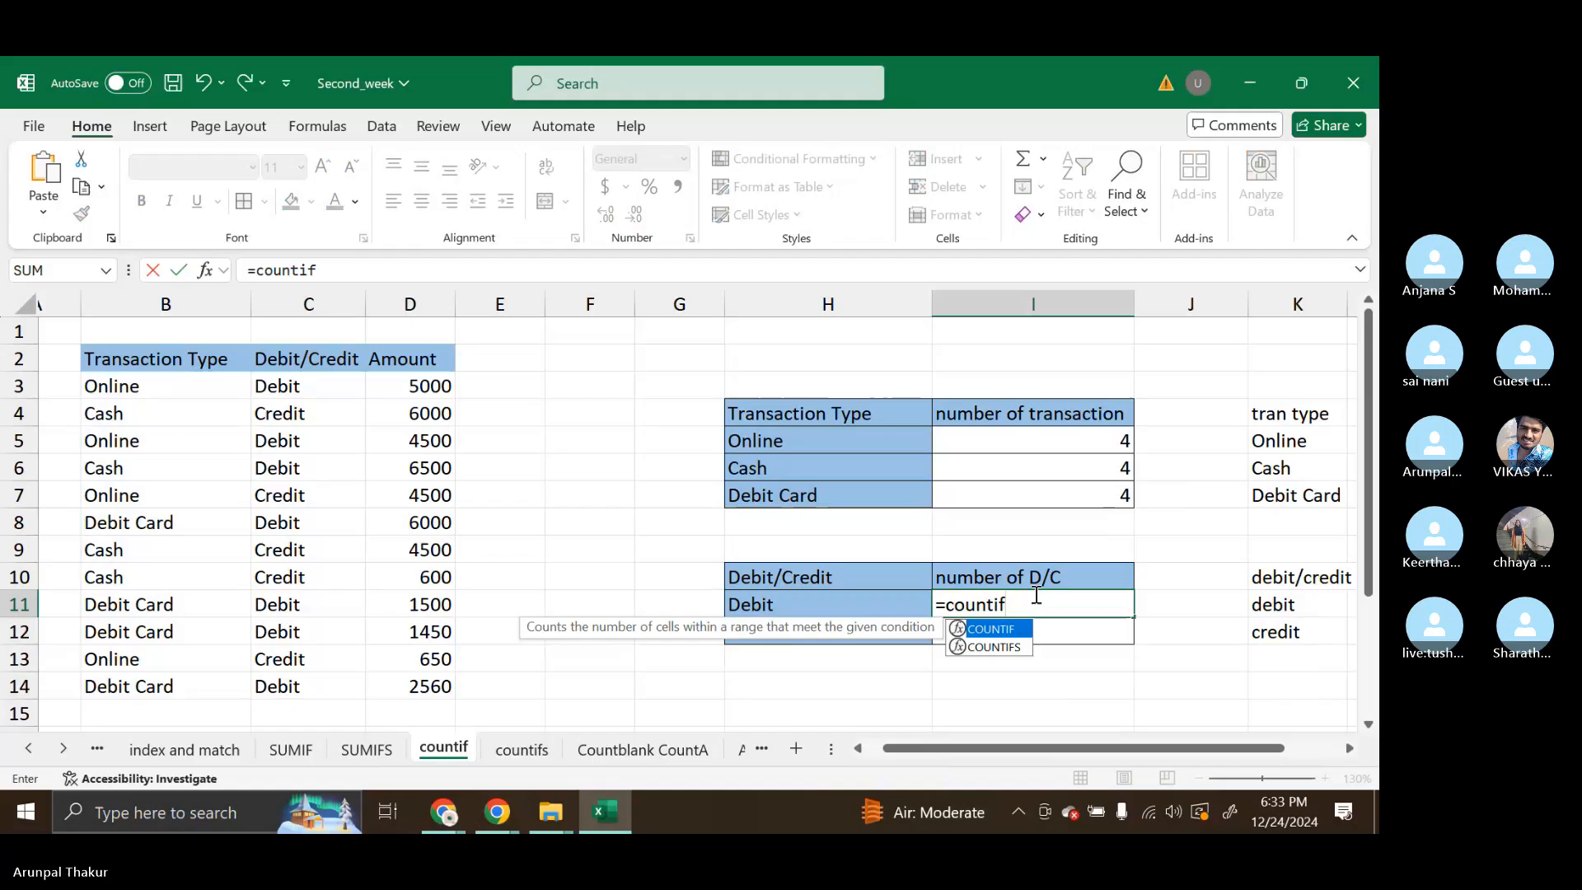
pyautogui.press('Escape')
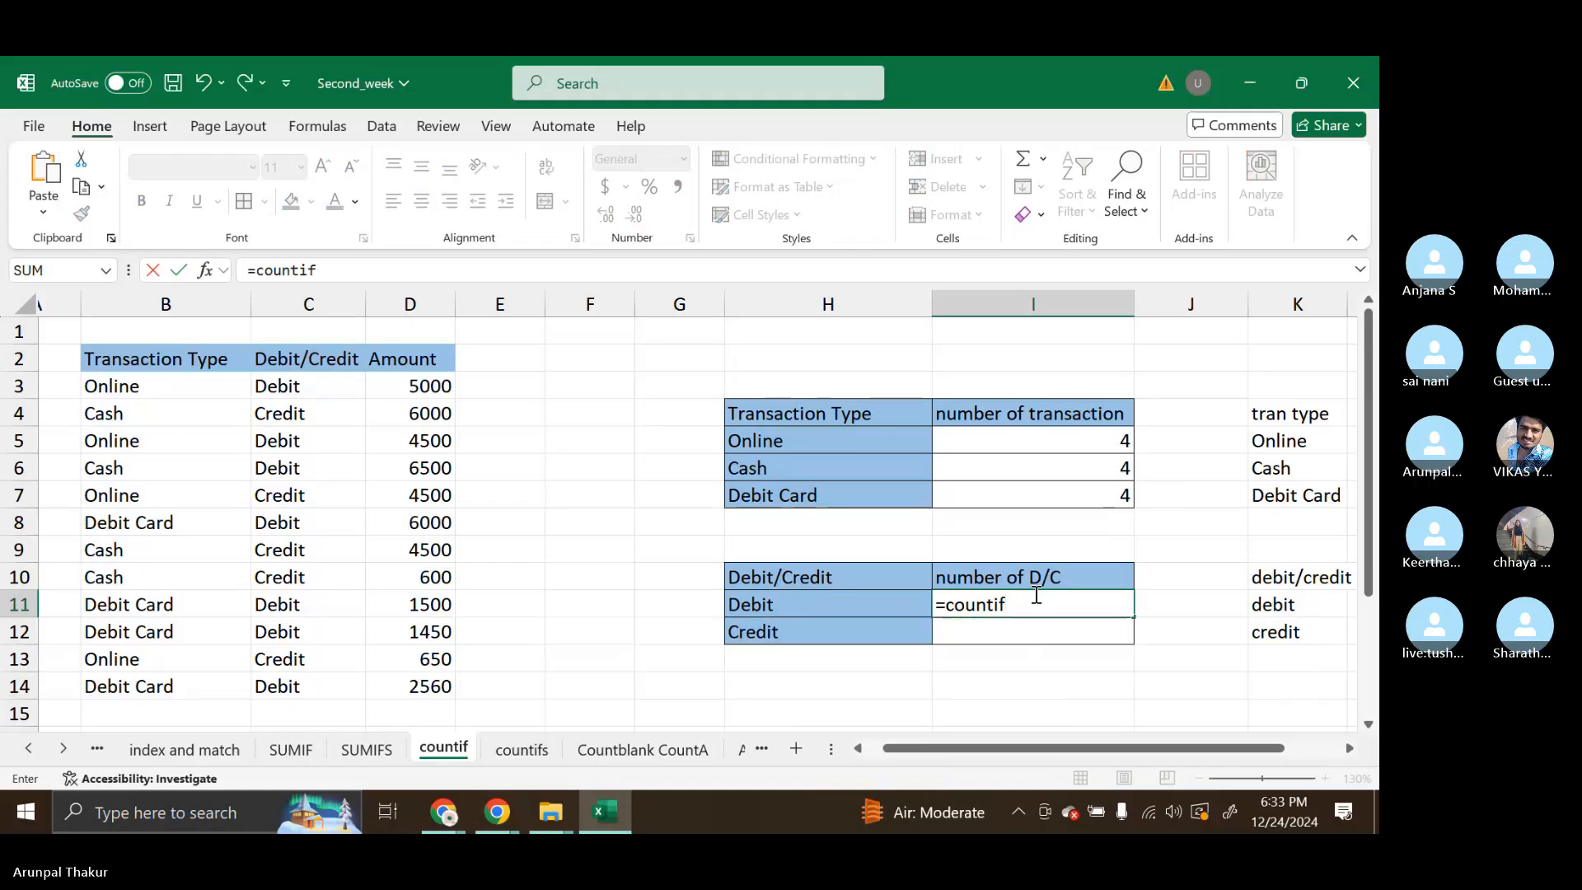
pyautogui.press('Tab')
pyautogui.doubleClick(1042, 606)
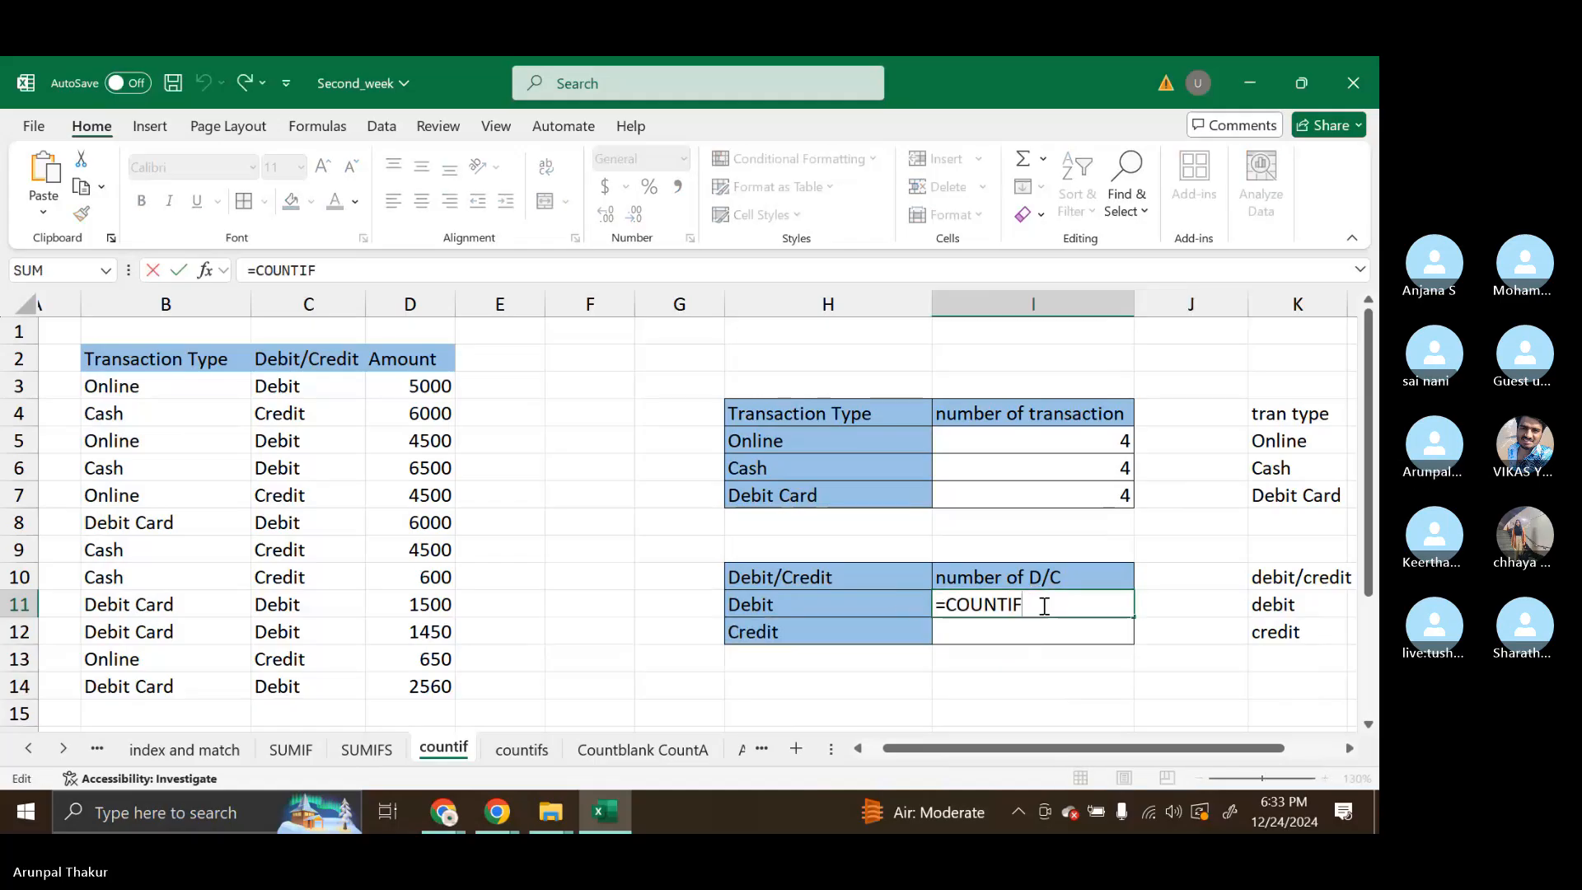
pyautogui.press('Escape')
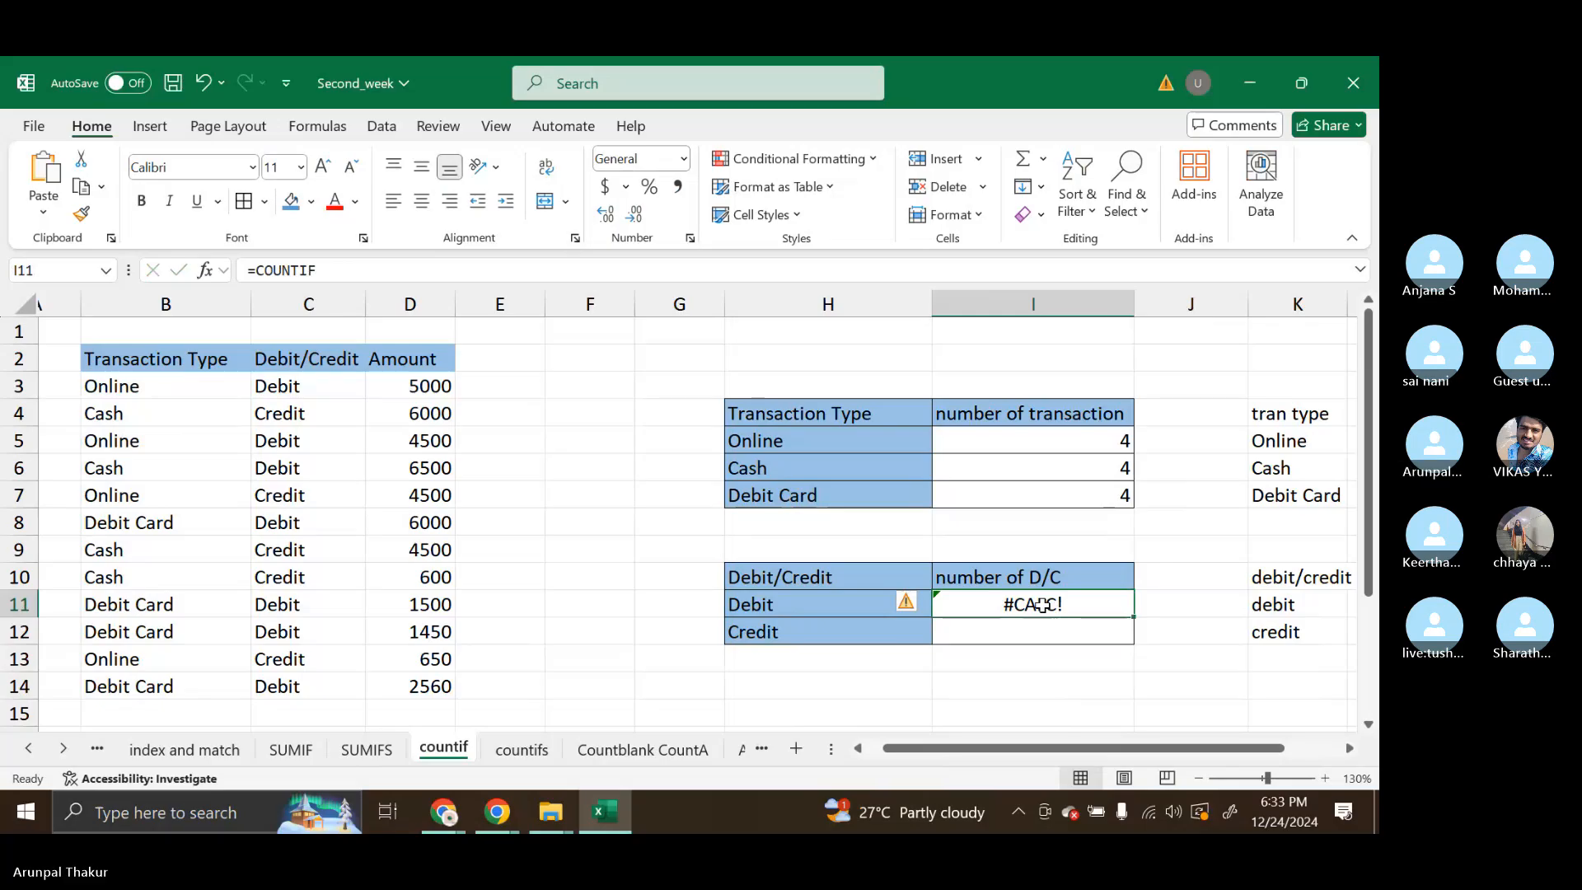
pyautogui.doubleClick(1042, 606)
pyautogui.press('Tab')
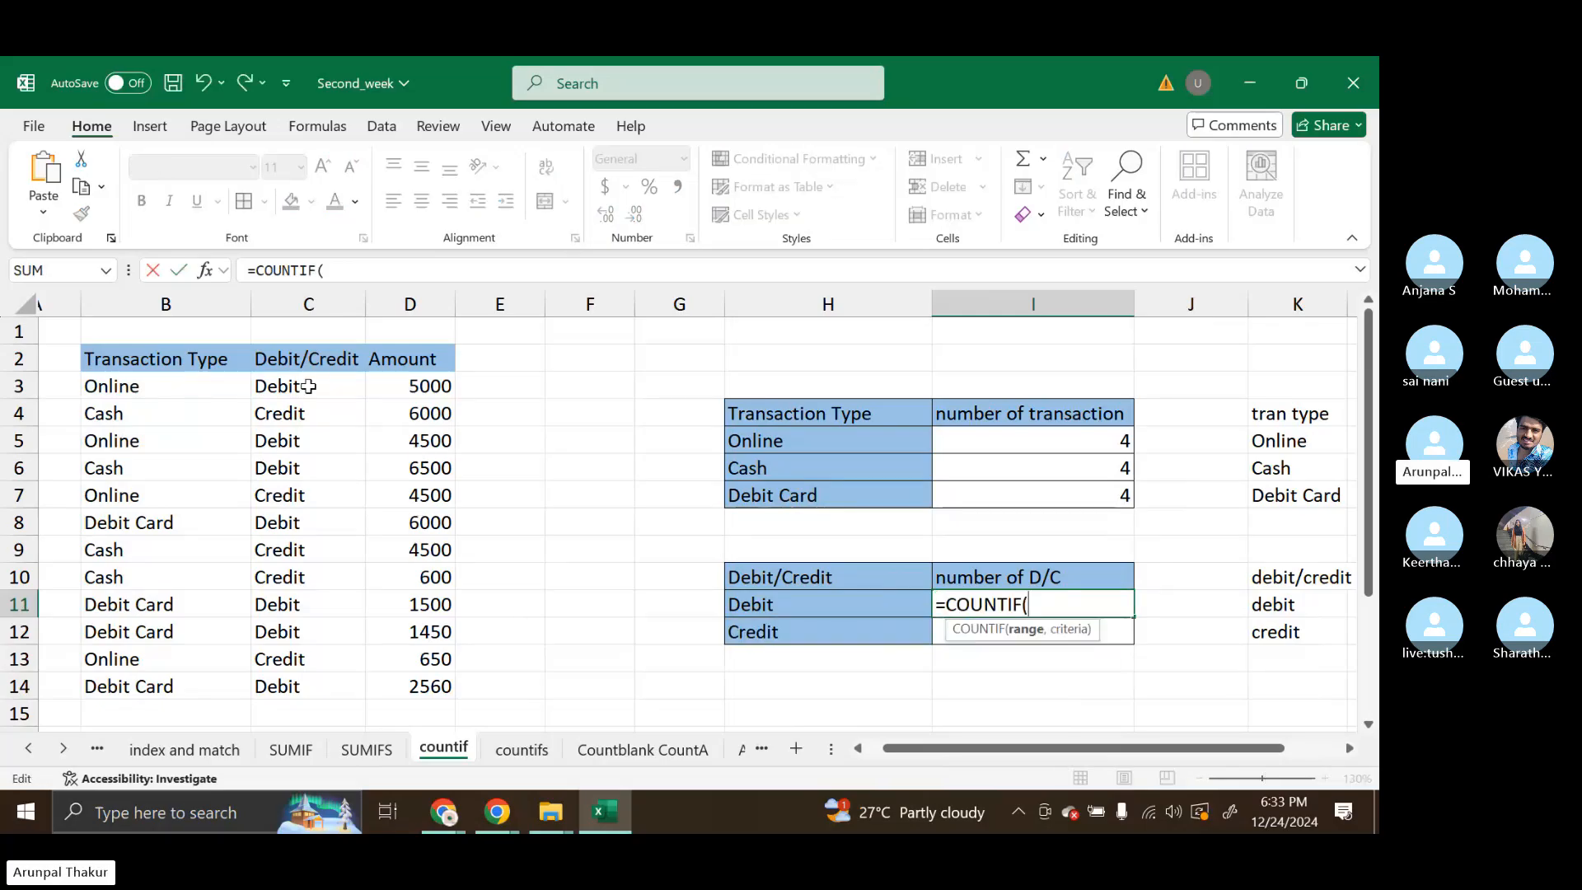
pyautogui.moveTo(307, 385); pyautogui.dragTo(308, 692)
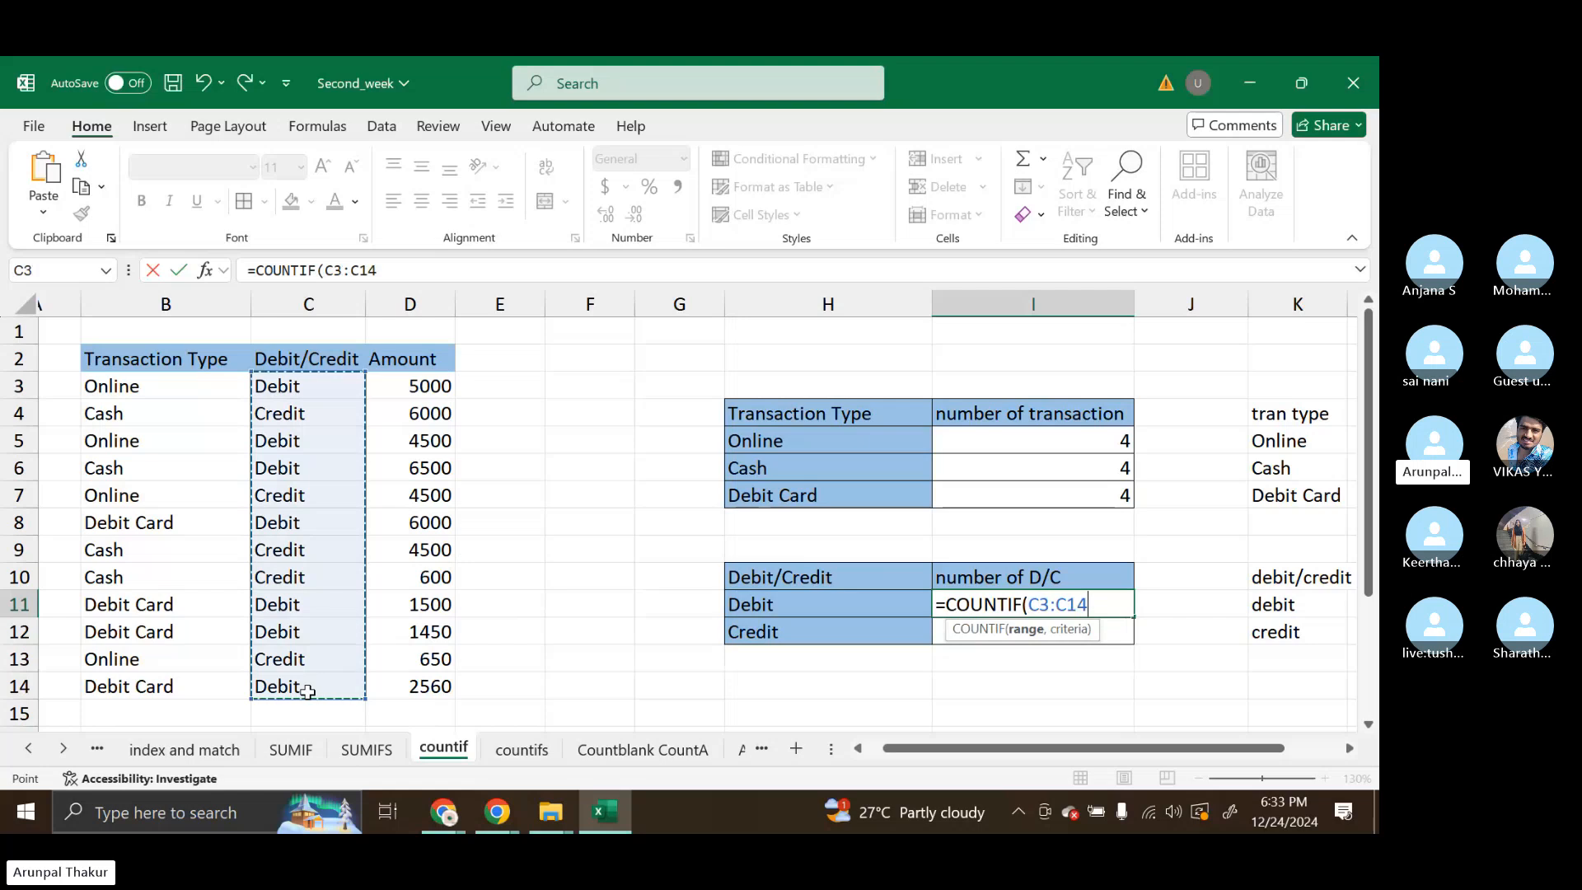
pyautogui.write(',')
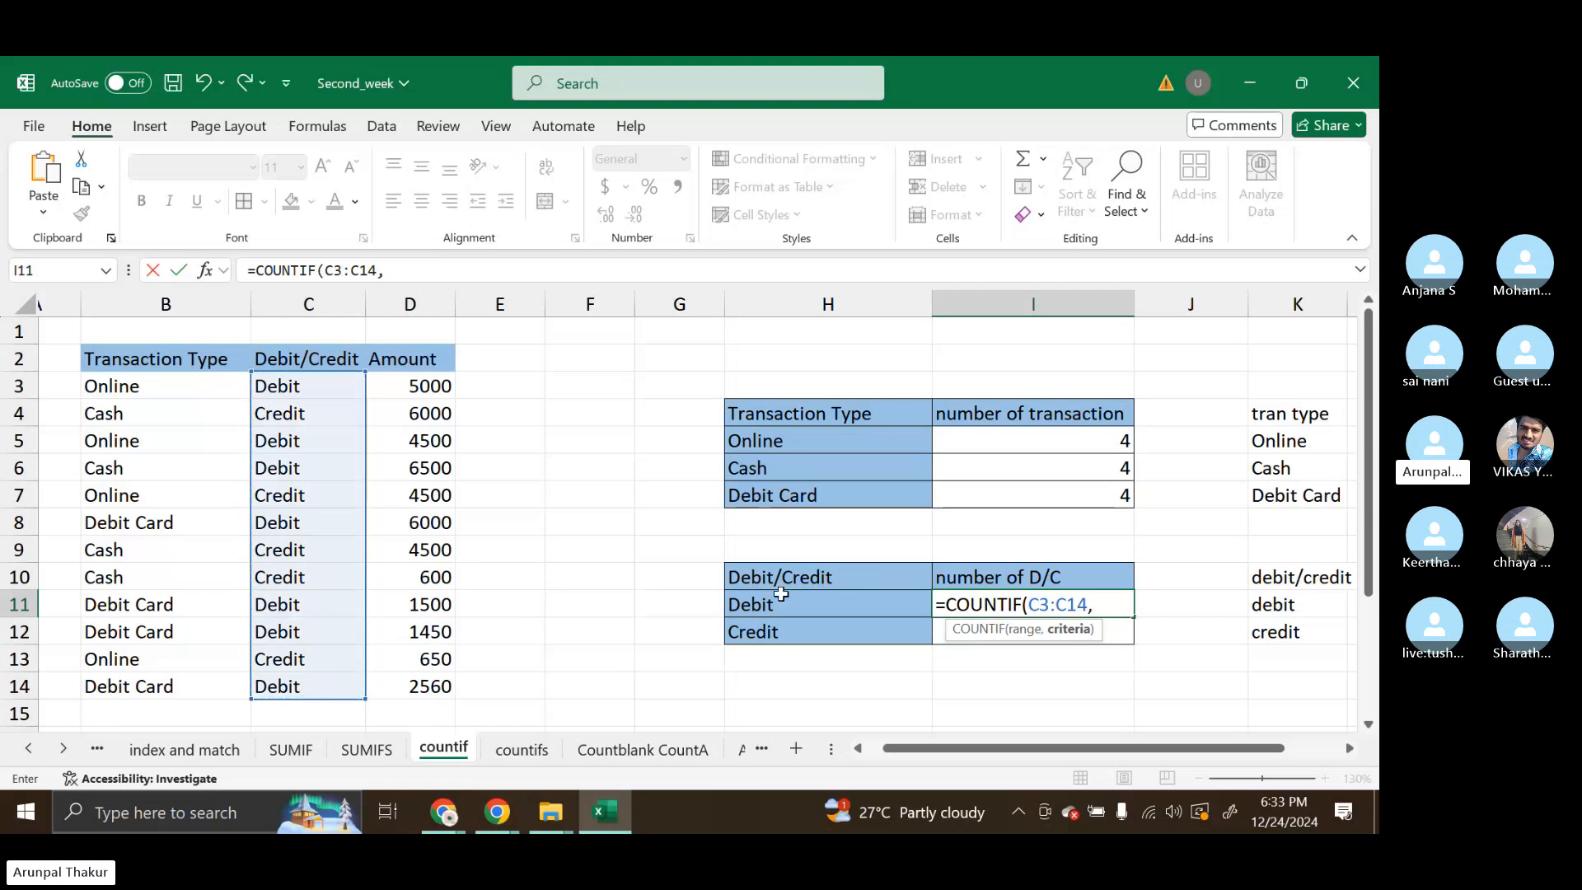
pyautogui.press('BackSpace')
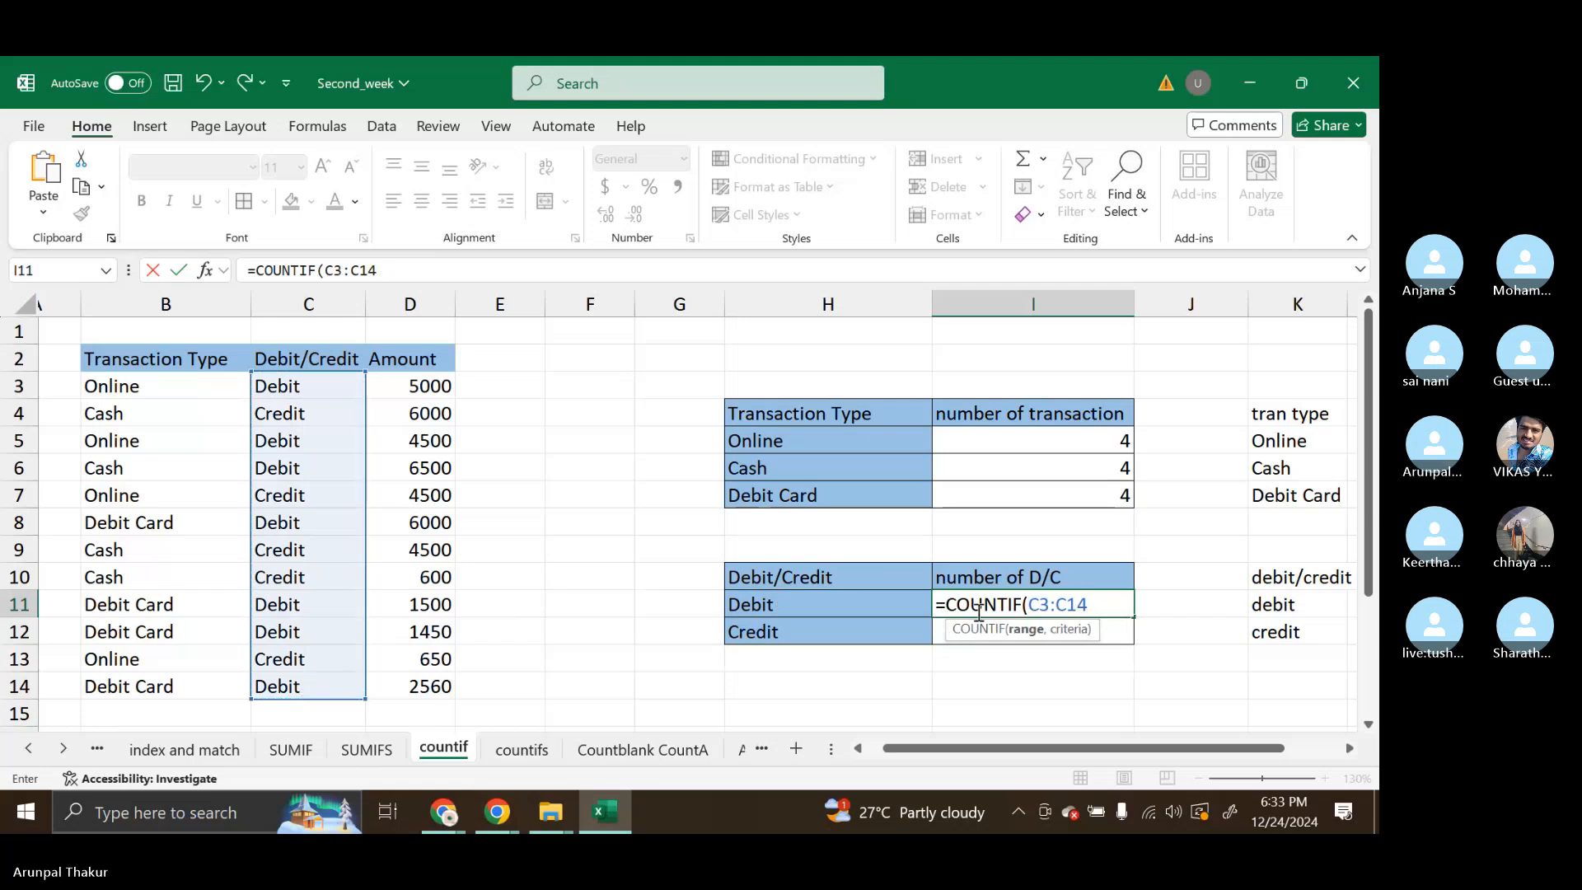
pyautogui.moveTo(1027, 604)
pyautogui.mouseDown()
pyautogui.moveTo(1089, 604)
pyautogui.moveTo(1034, 604)
pyautogui.mouseUp()
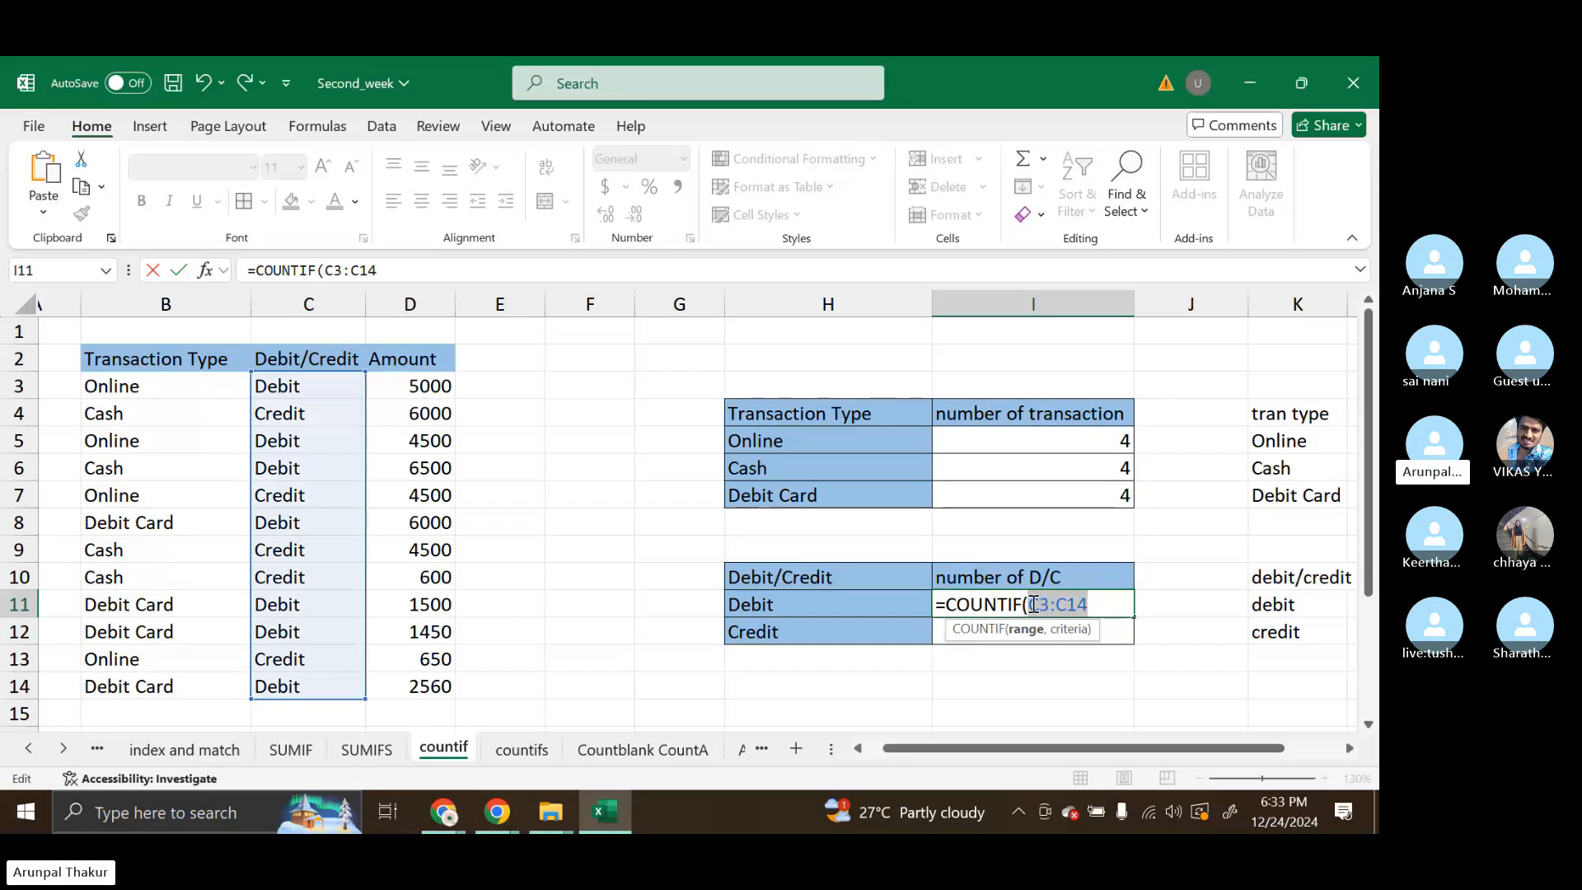
pyautogui.press('F2')
pyautogui.press('Right')
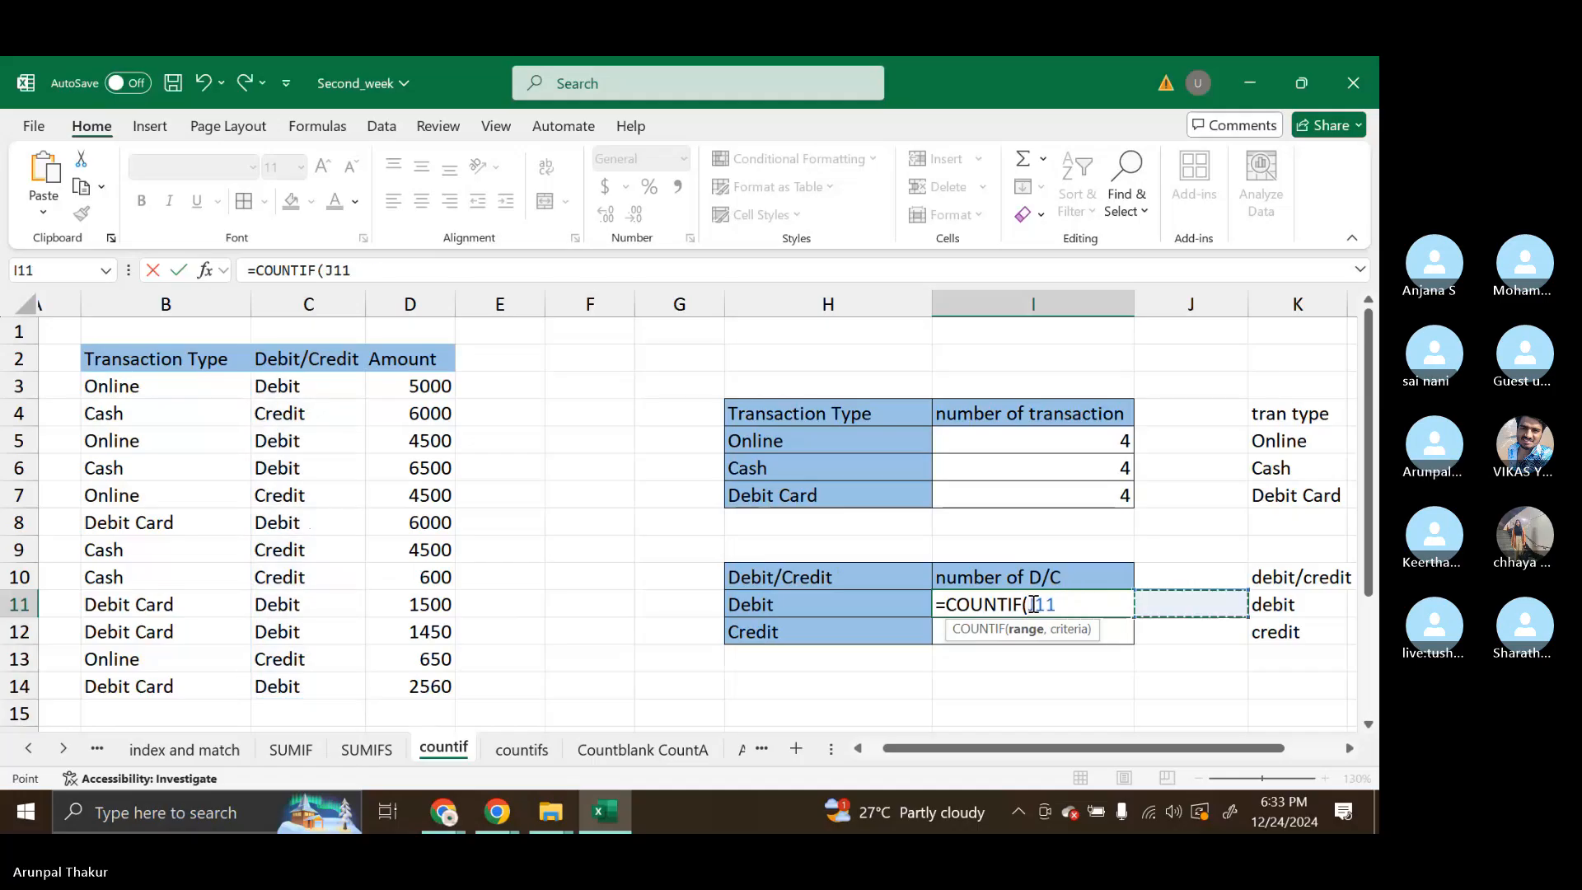
pyautogui.press('BackSpace')
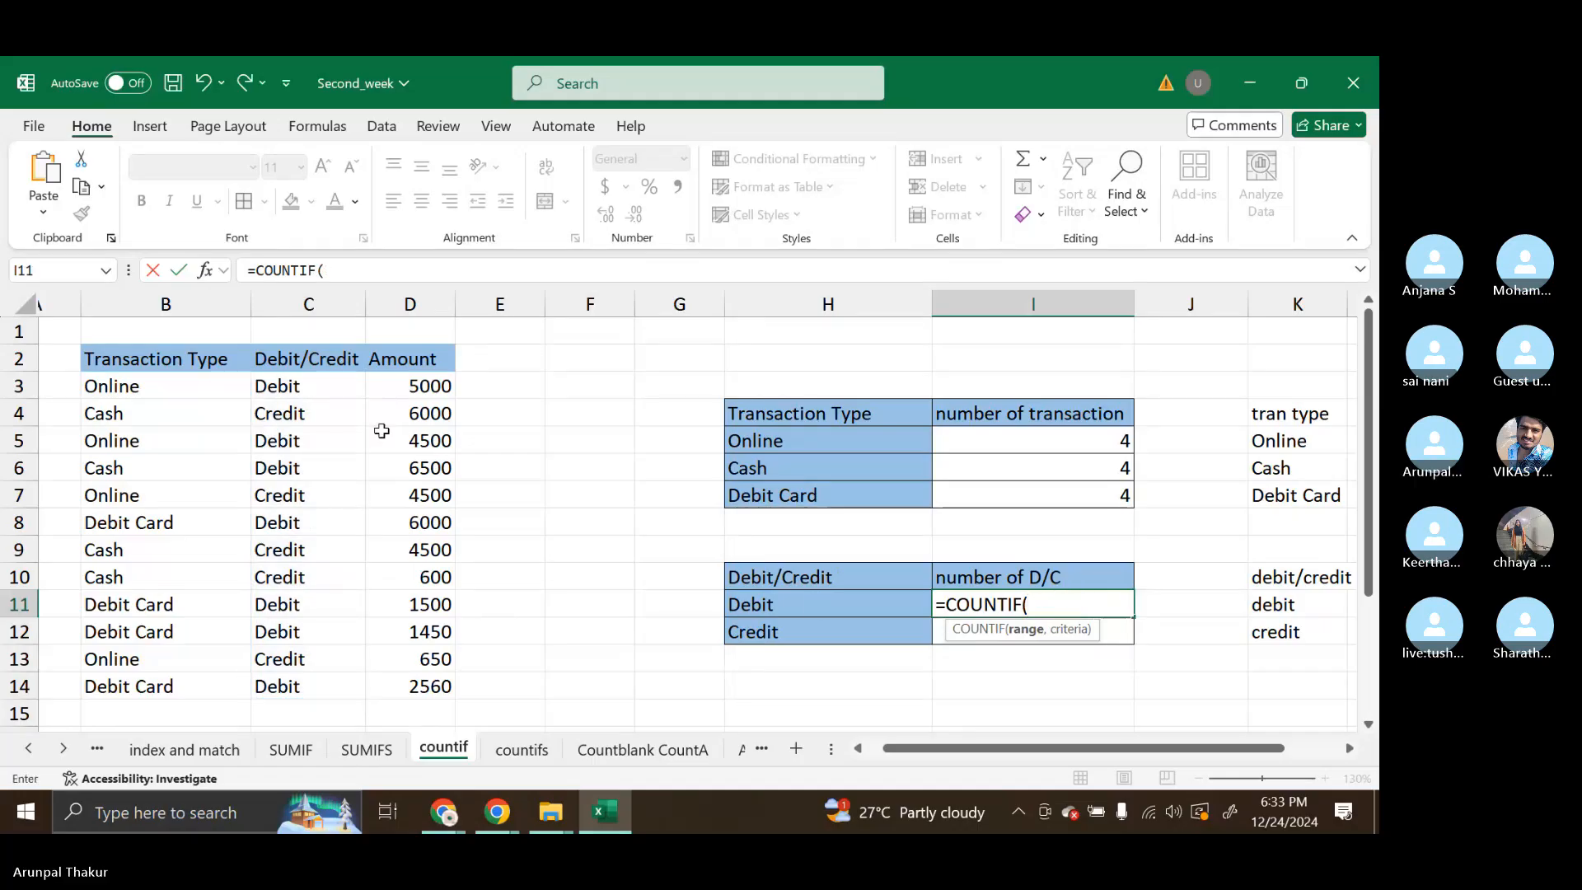
# Use C3:C14 of the Debit/Credit column as the range of the COUNTIF formula in I11.
pyautogui.moveTo(317, 389); pyautogui.dragTo(309, 687)
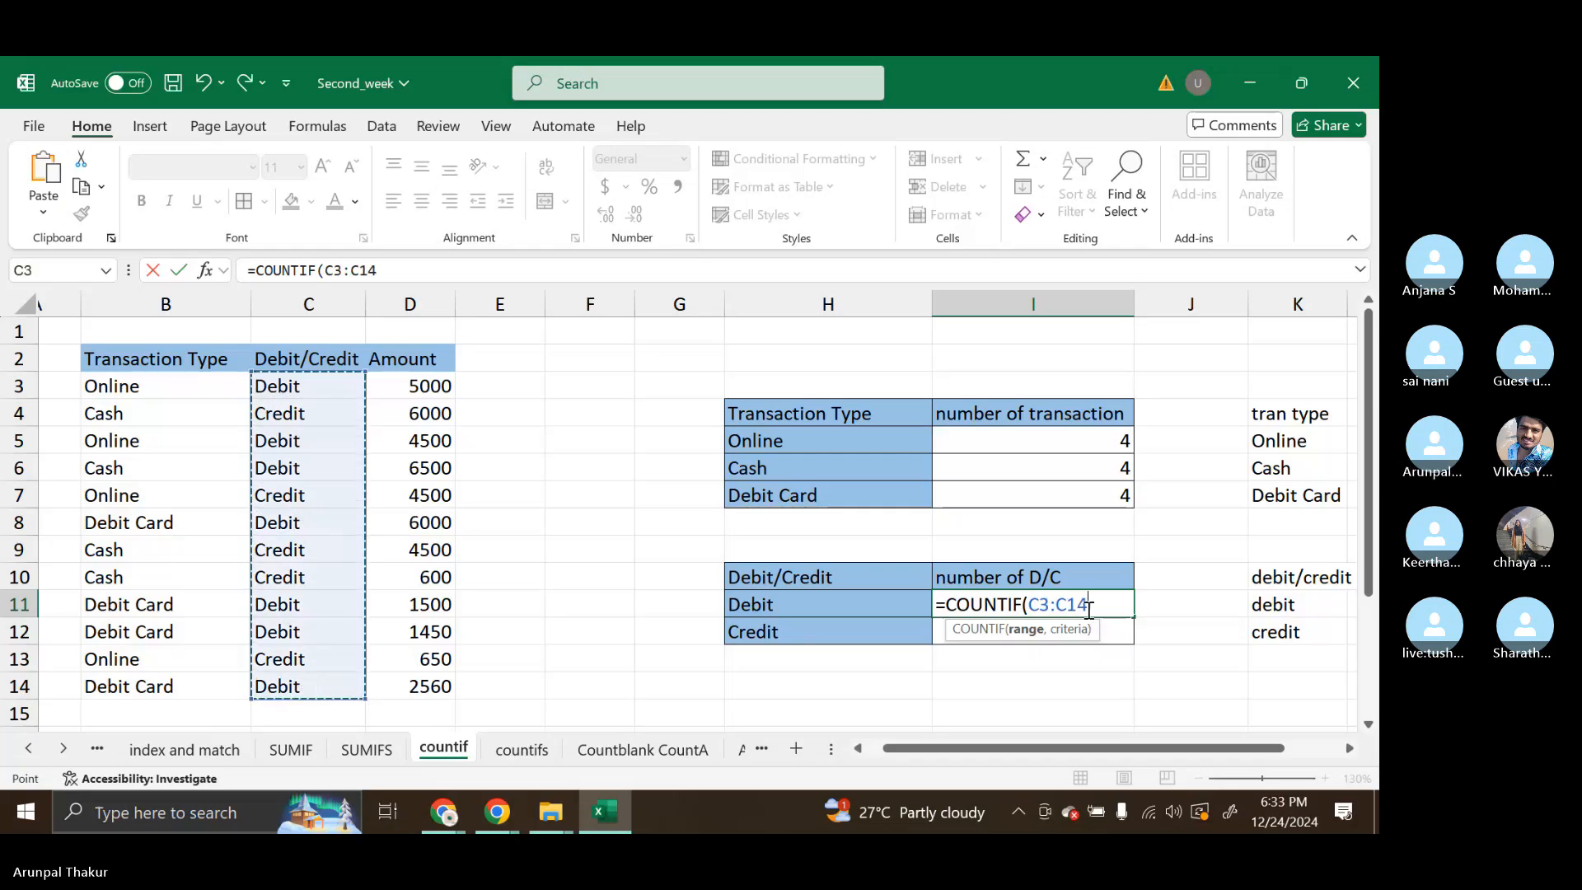
# Complete the Debit count in I11 as =COUNTIF($C$3:$C$14,$H11) and fill it down to the Credit row.
pyautogui.moveTo(1088, 604); pyautogui.dragTo(1028, 606)
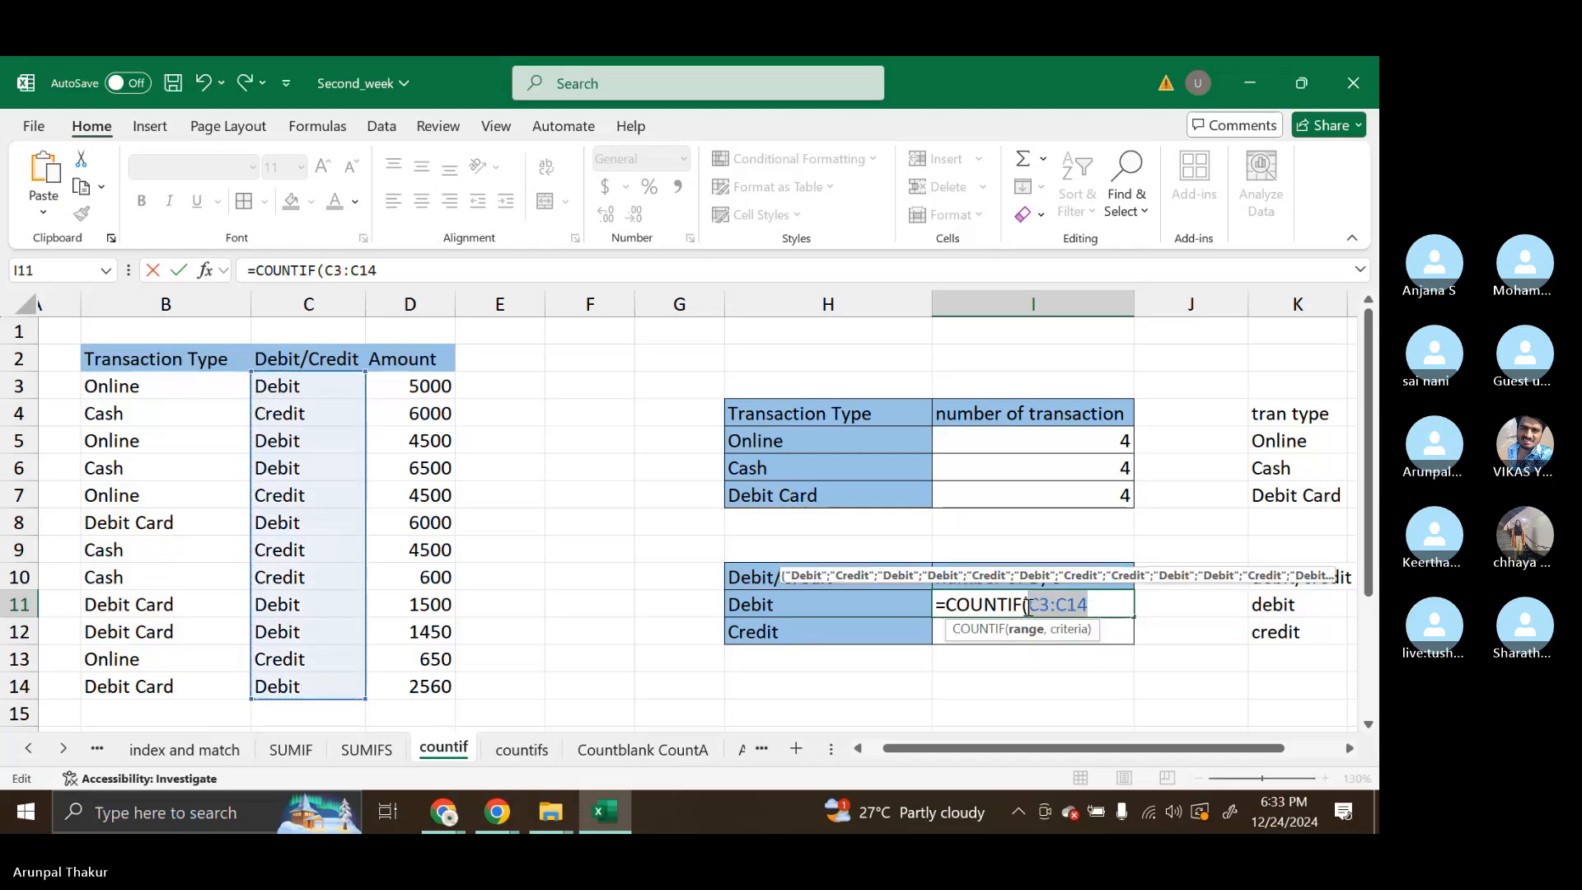
pyautogui.press('F4')
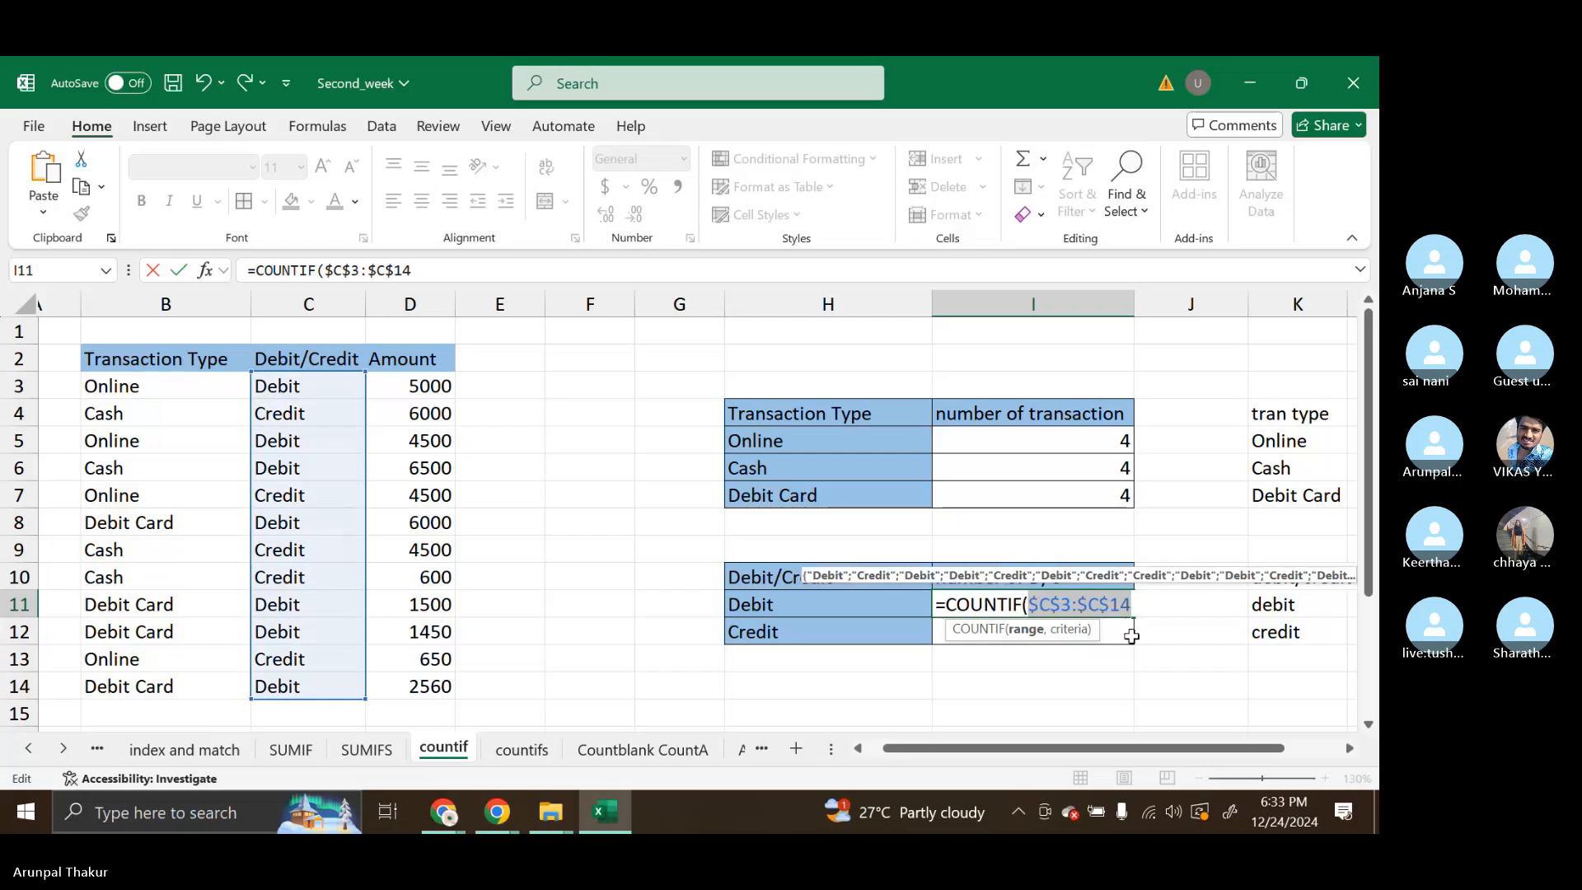
pyautogui.click(1142, 601)
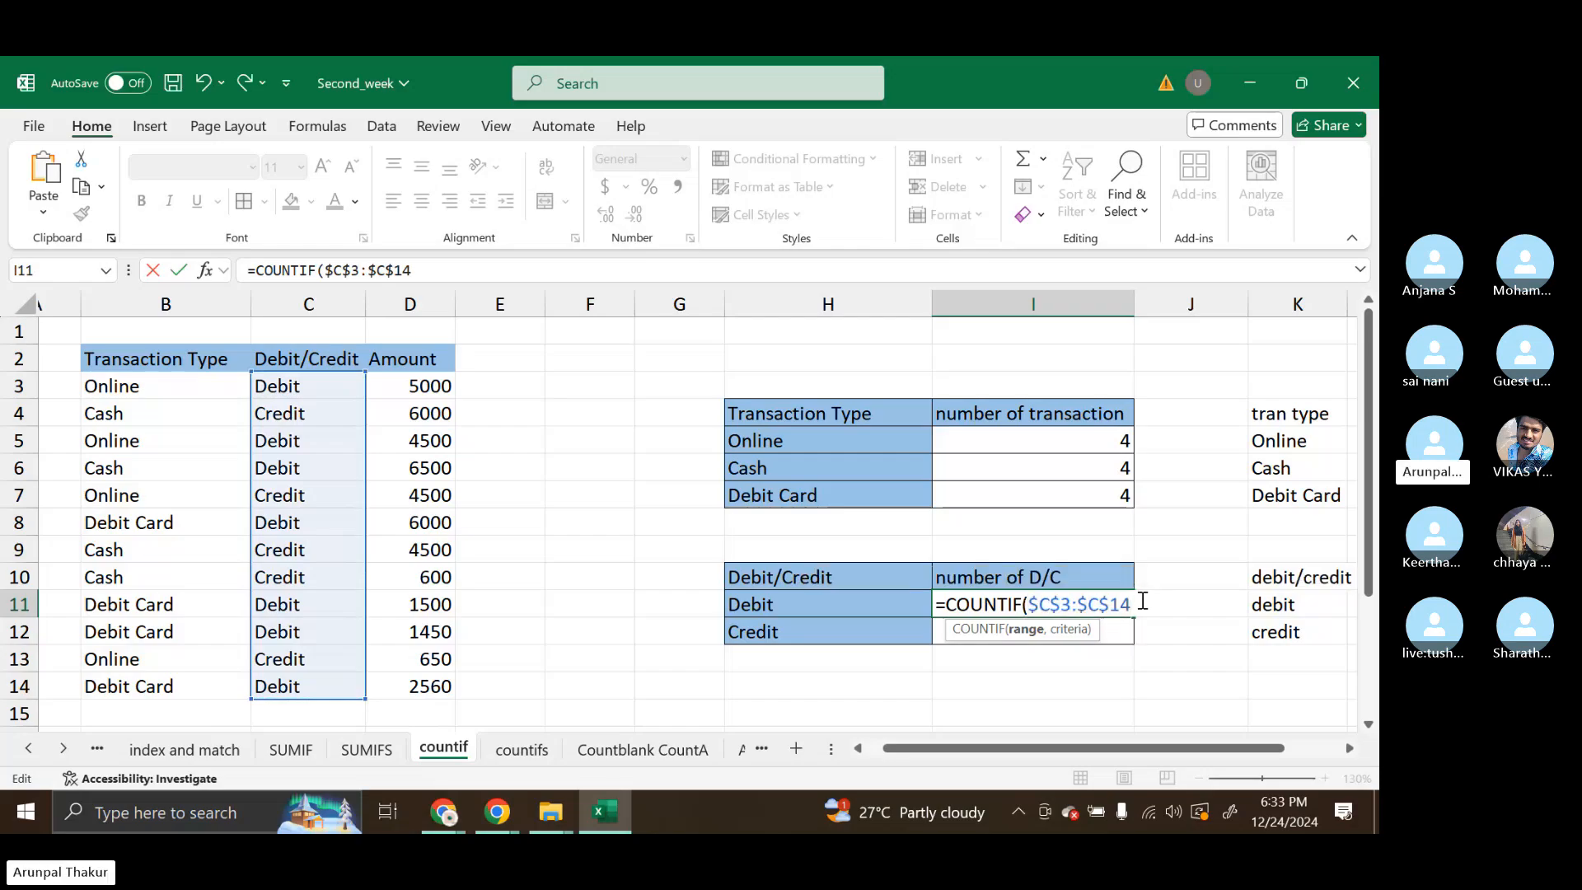
pyautogui.write(',')
pyautogui.click(783, 603)
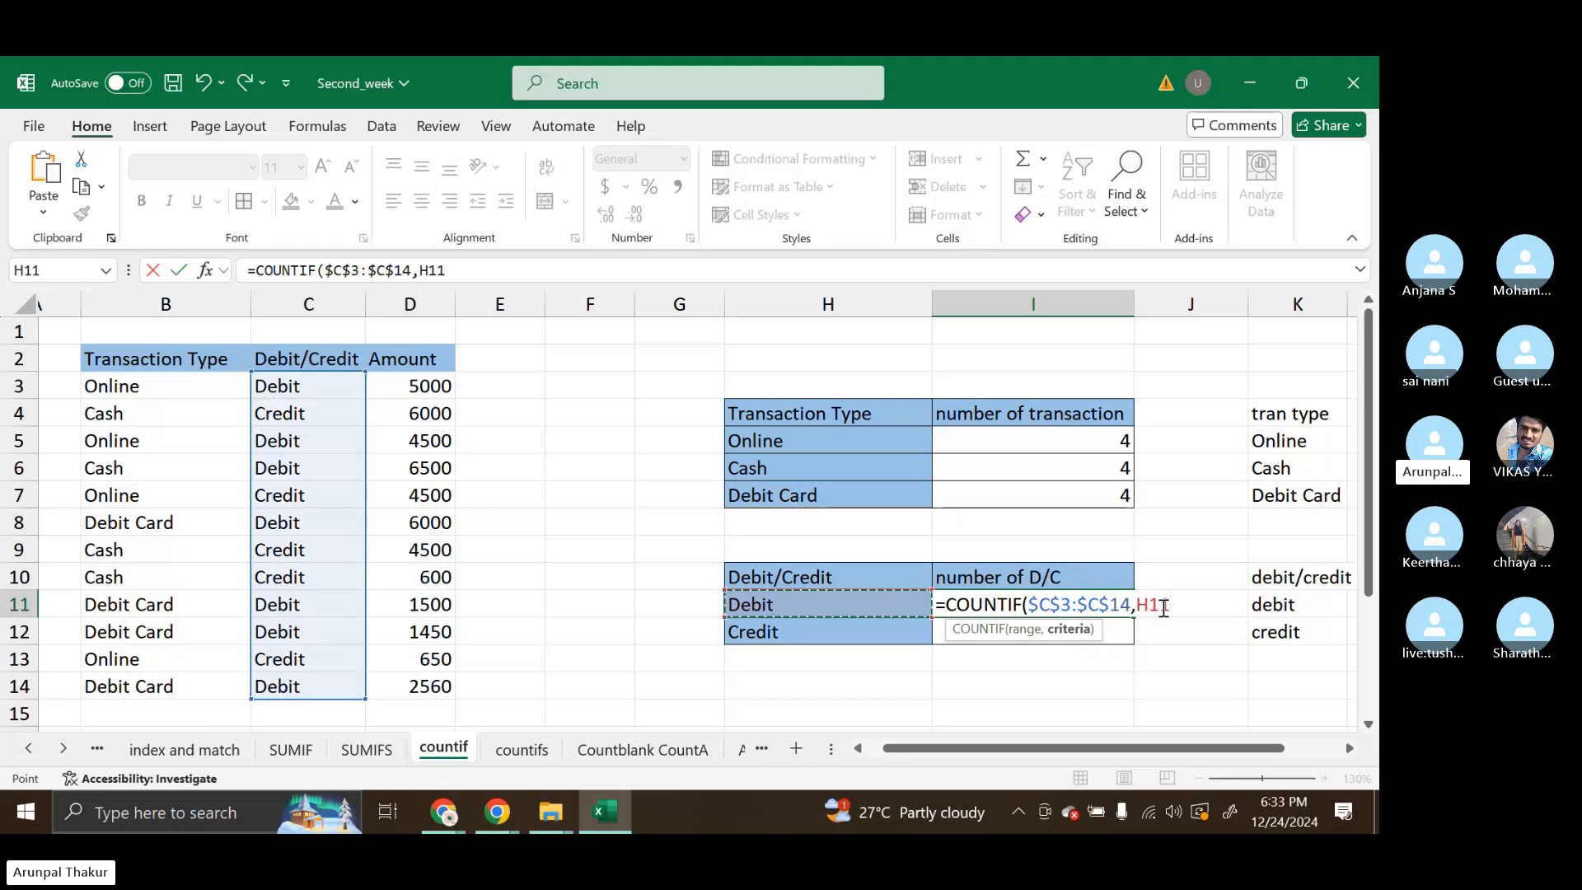
pyautogui.click(1138, 606)
pyautogui.write('$')
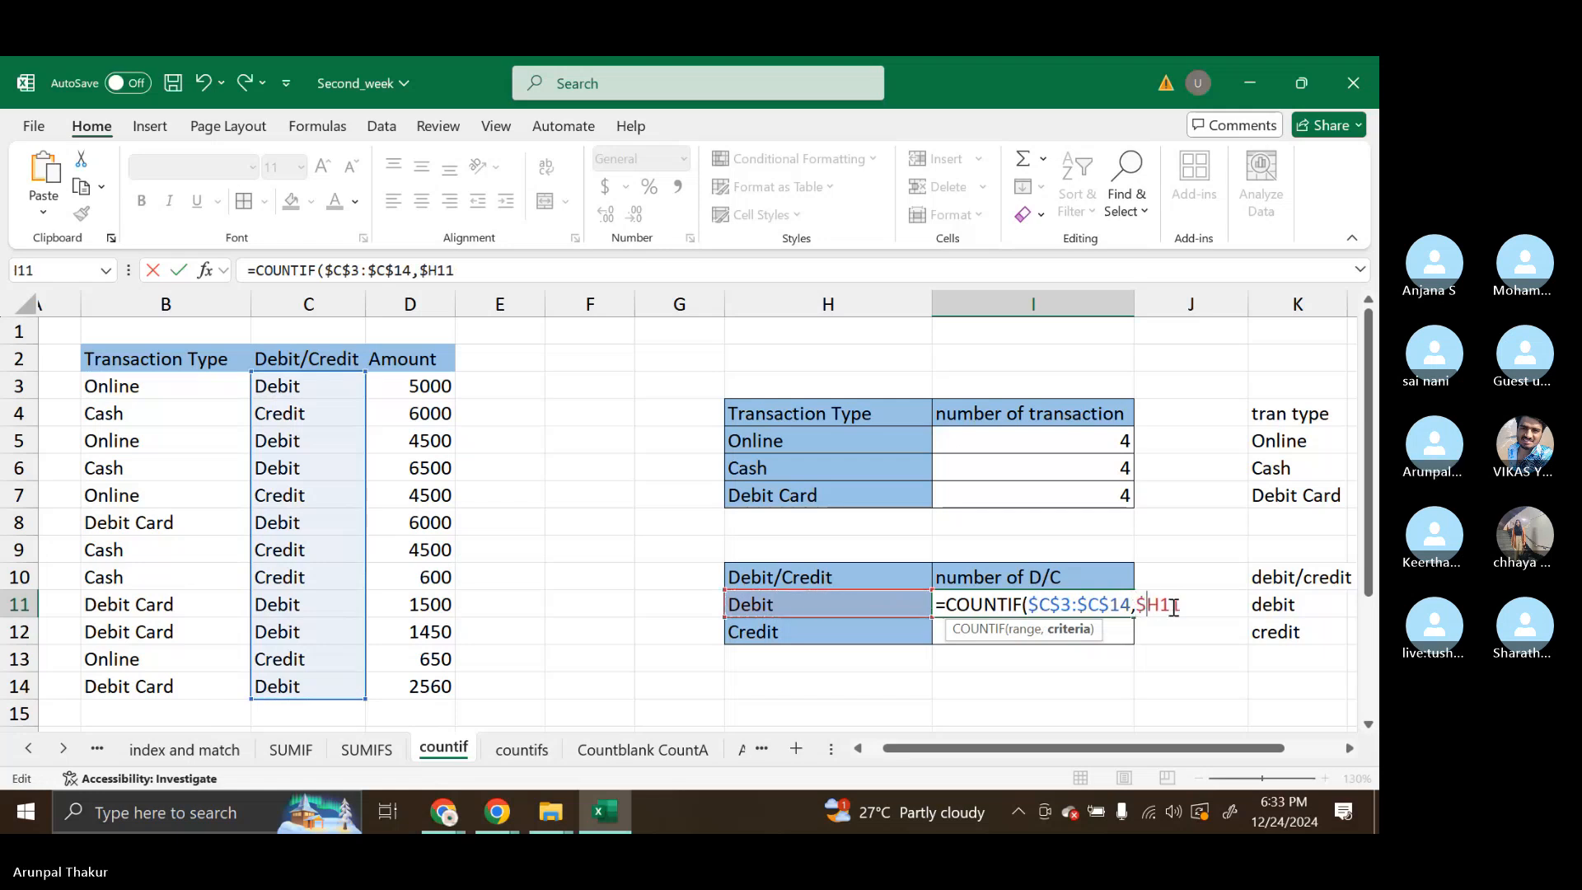
pyautogui.press('Return')
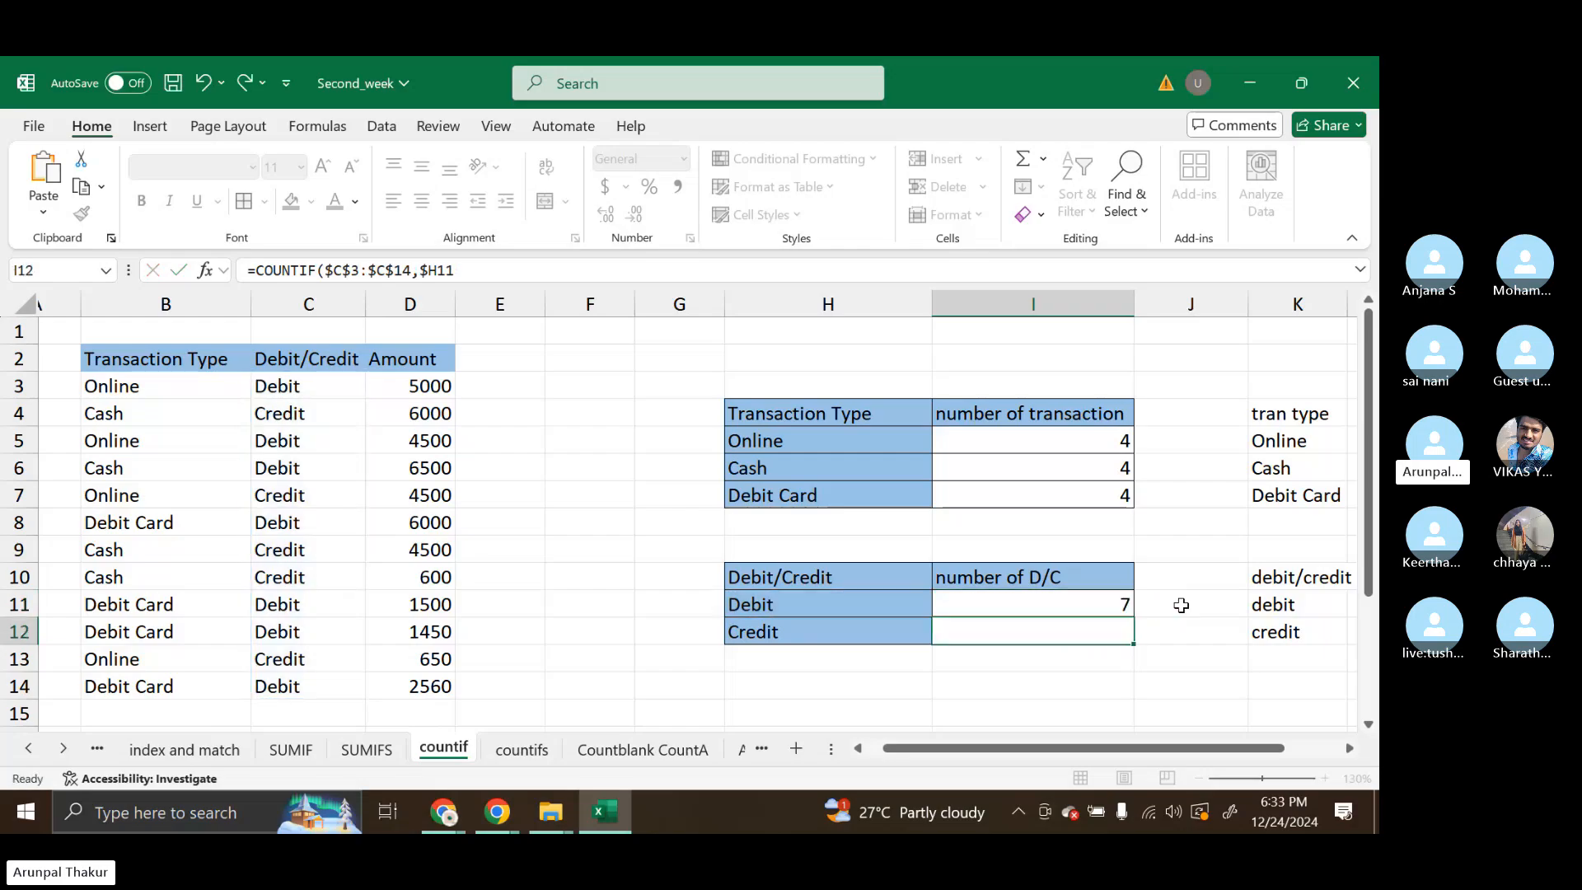
pyautogui.click(1126, 607)
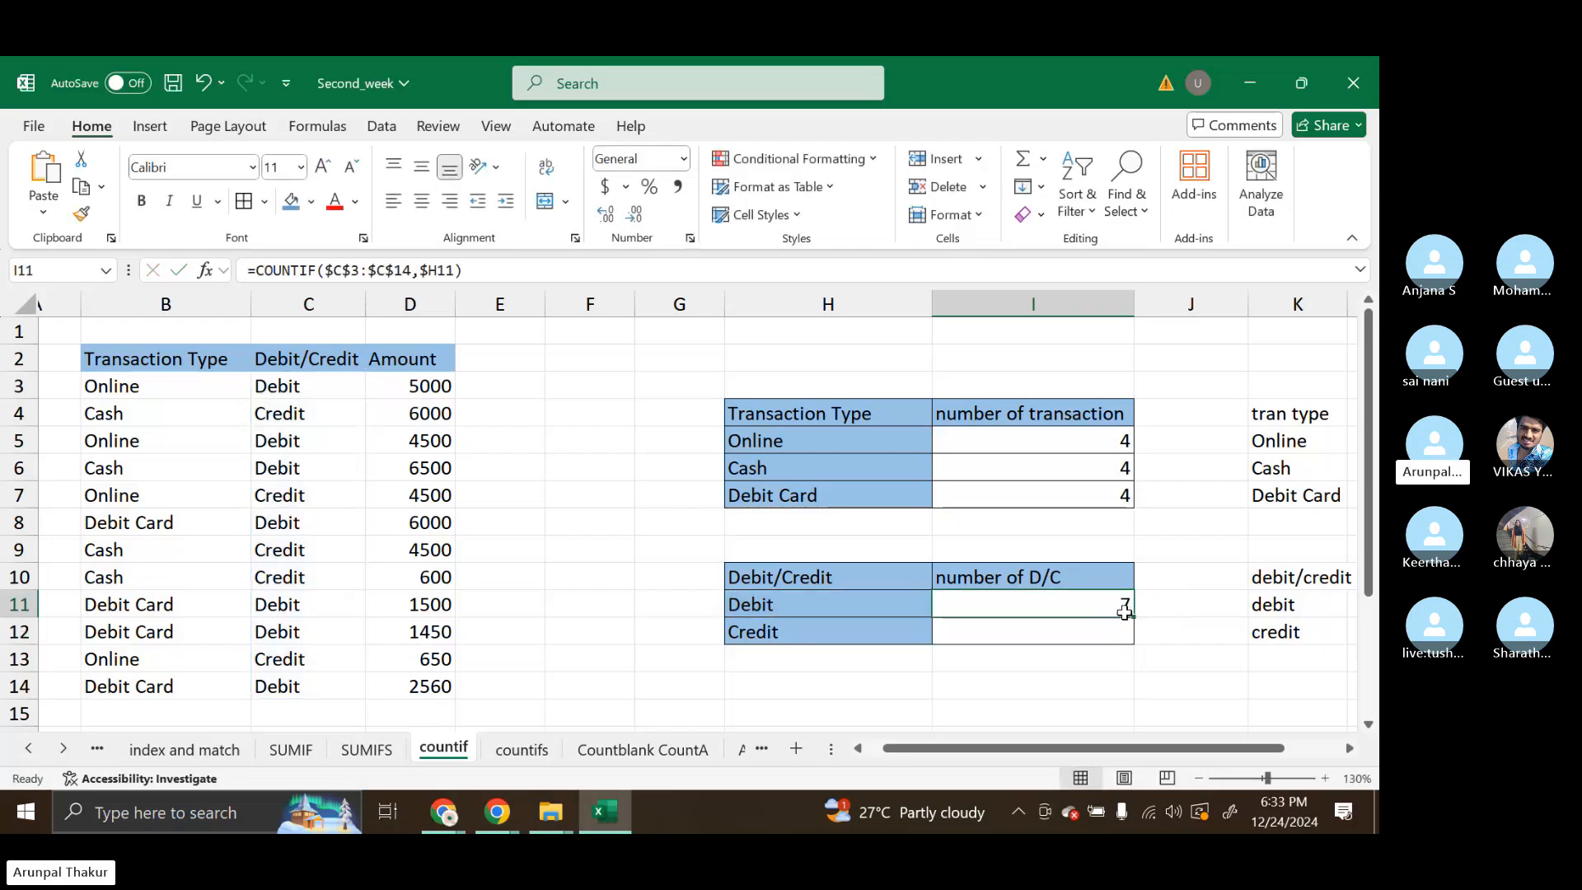
pyautogui.moveTo(1126, 611); pyautogui.dragTo(1127, 628)
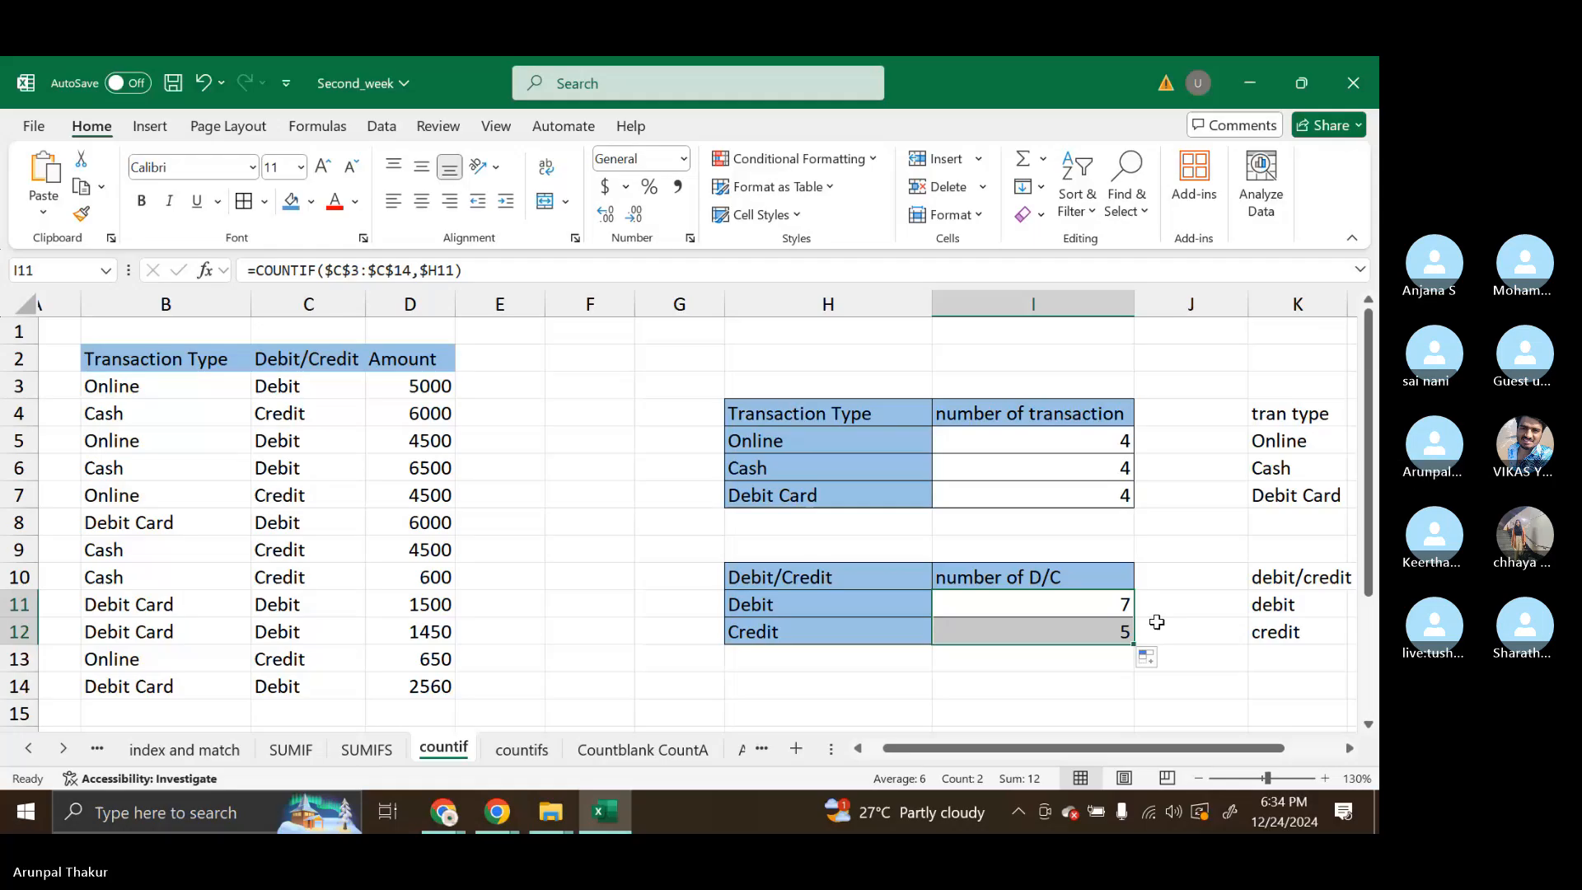
# Clear the duplicate transaction type and debit/credit count tables in K4:M13.
pyautogui.hscroll(3, 1157, 622)
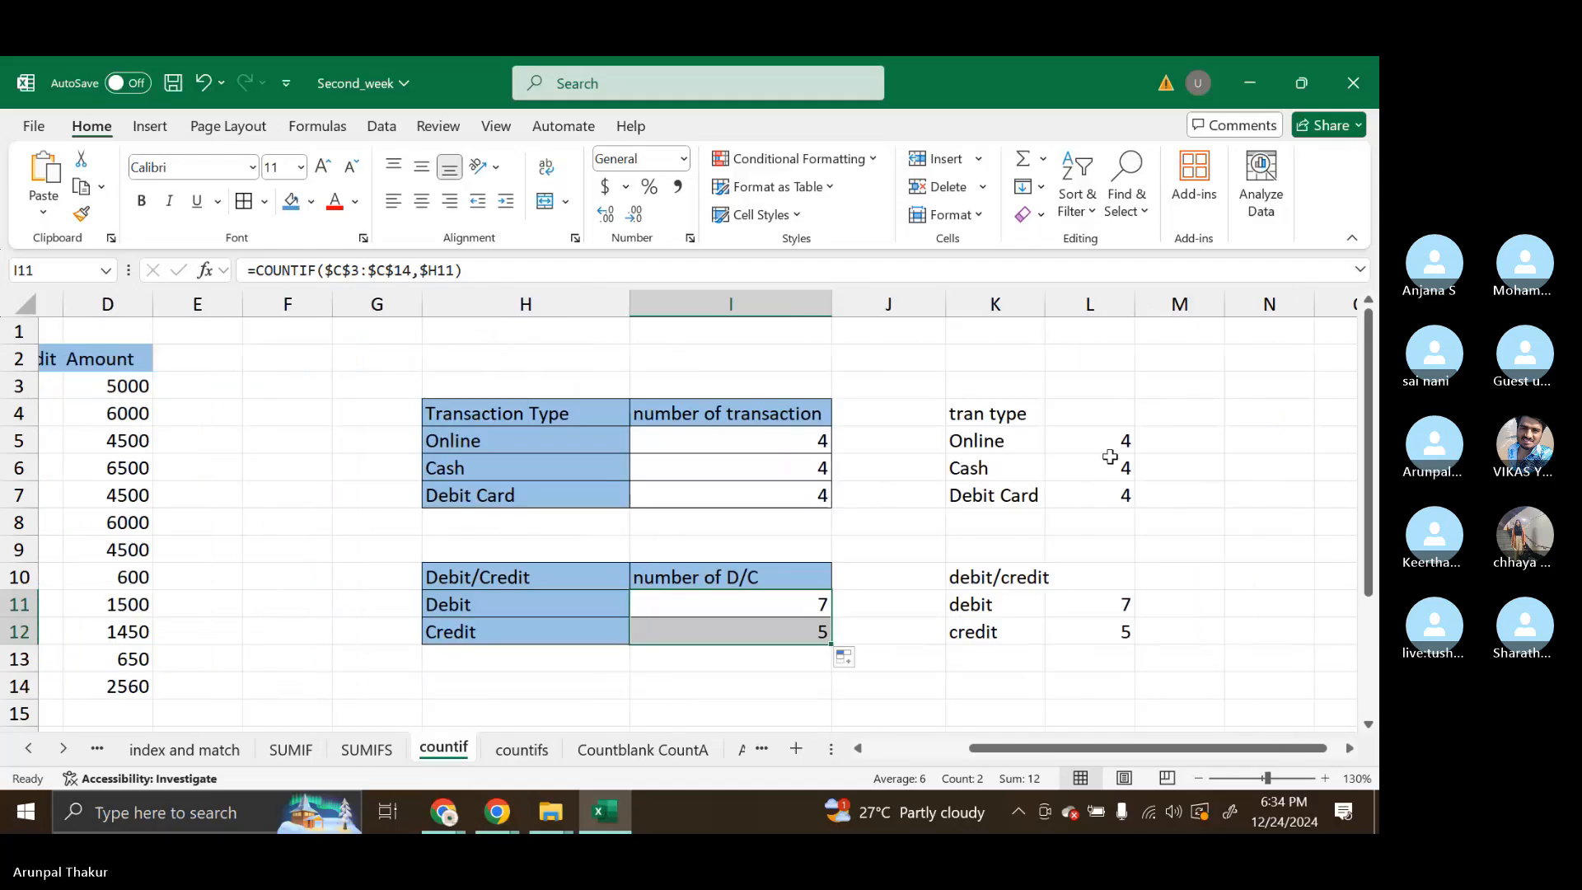
pyautogui.moveTo(961, 413); pyautogui.dragTo(1227, 668)
pyautogui.press('Delete')
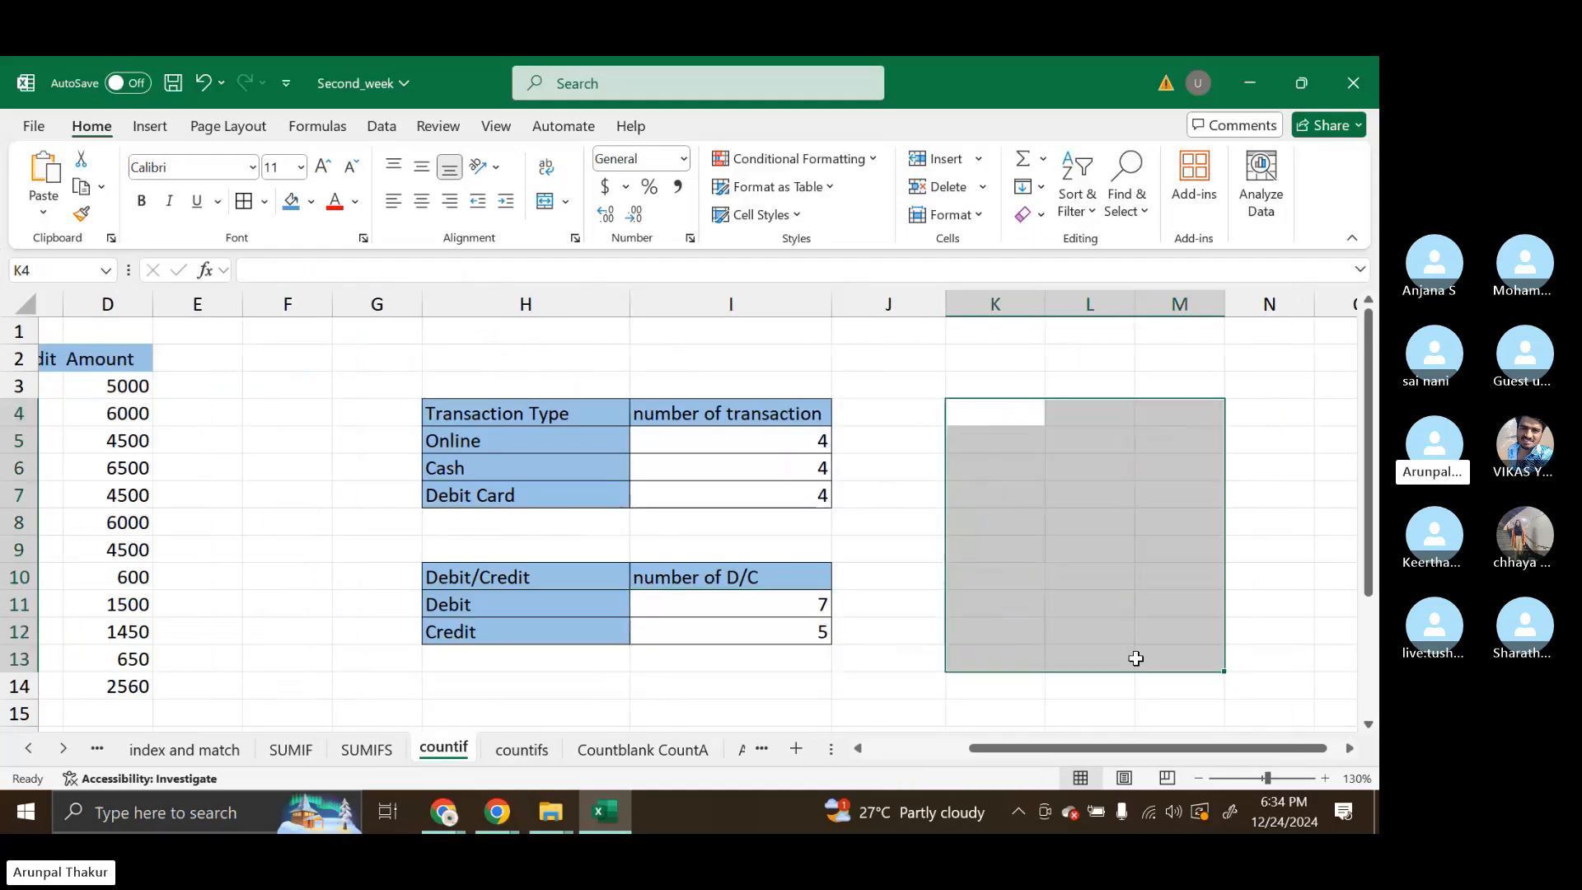
pyautogui.hscroll(-5, 865, 629)
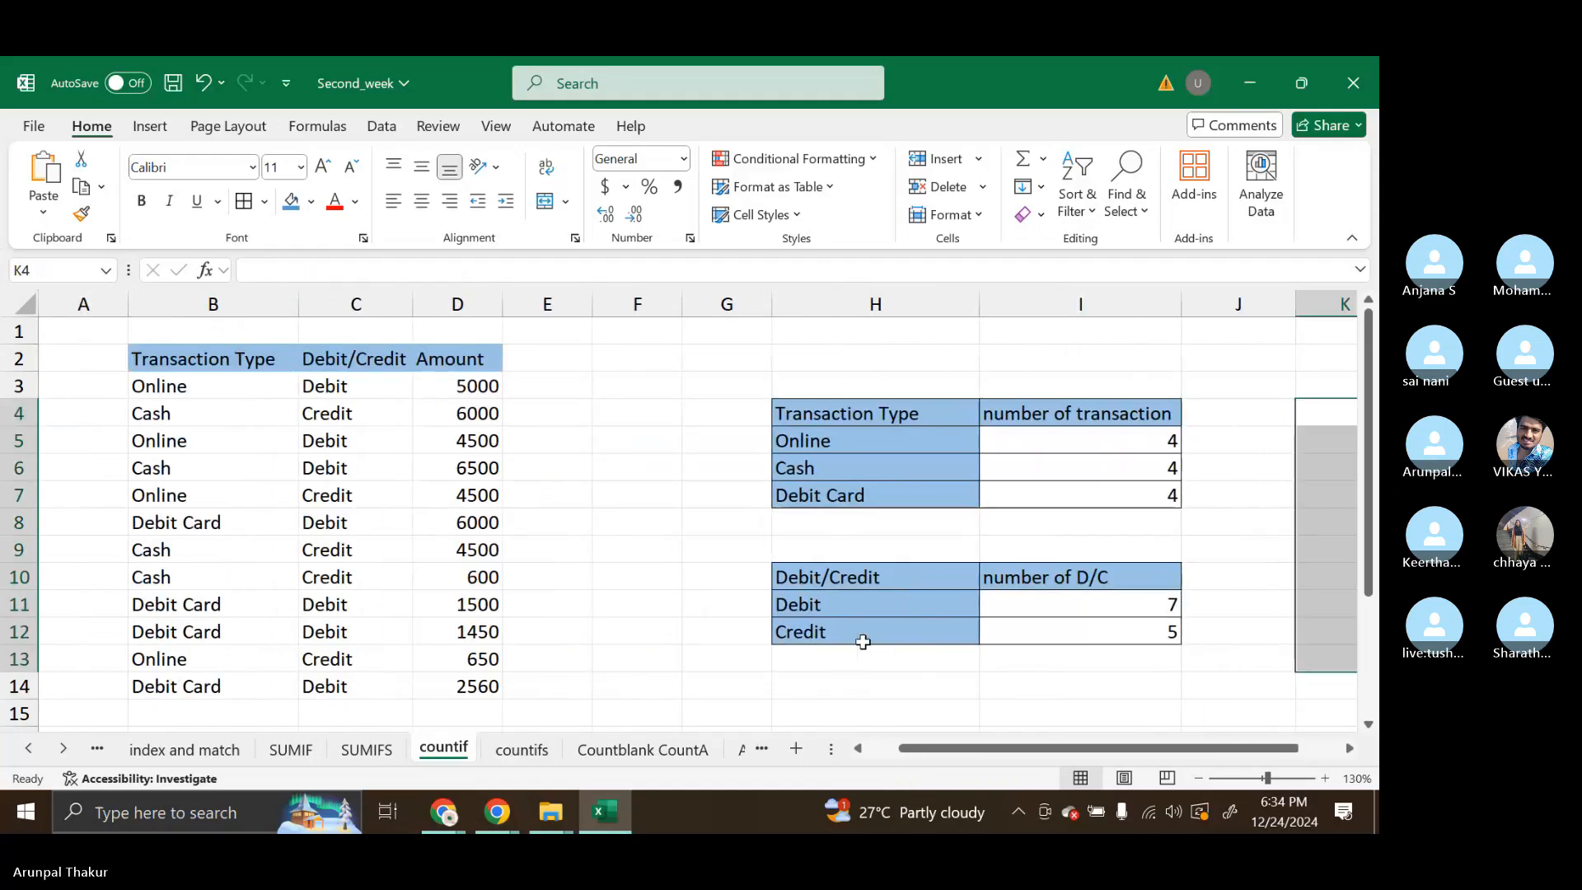
pyautogui.scroll(-1, 863, 642)
pyautogui.hscroll(1, 863, 642)
pyautogui.click(677, 661)
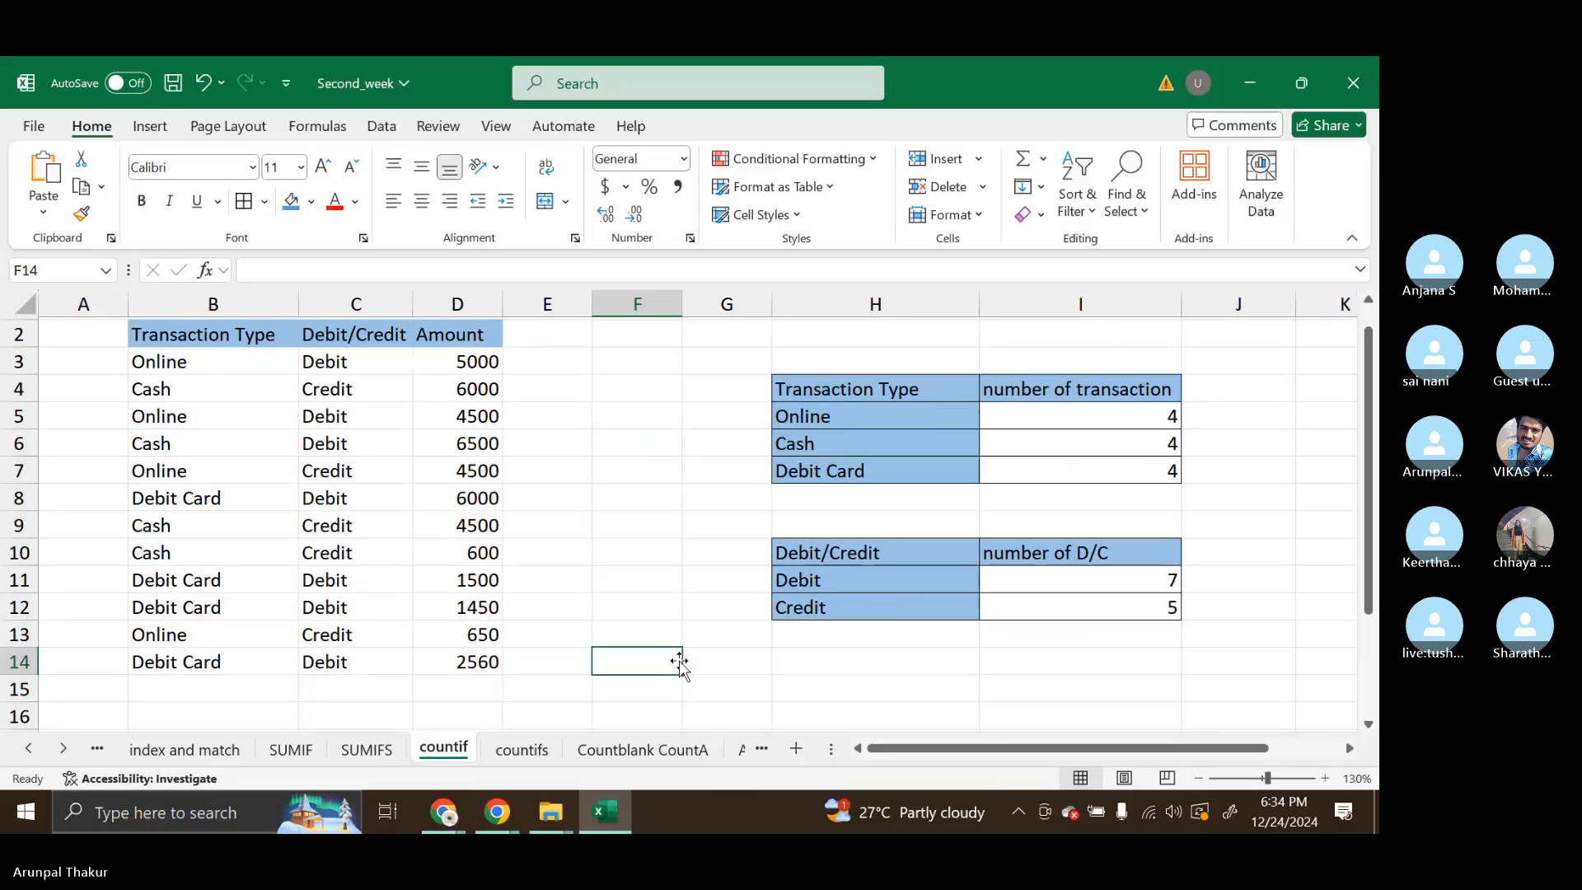
# Examine the COUNTIF formula for the Online transactions in I5, leaving it as it is.
pyautogui.click(1126, 420)
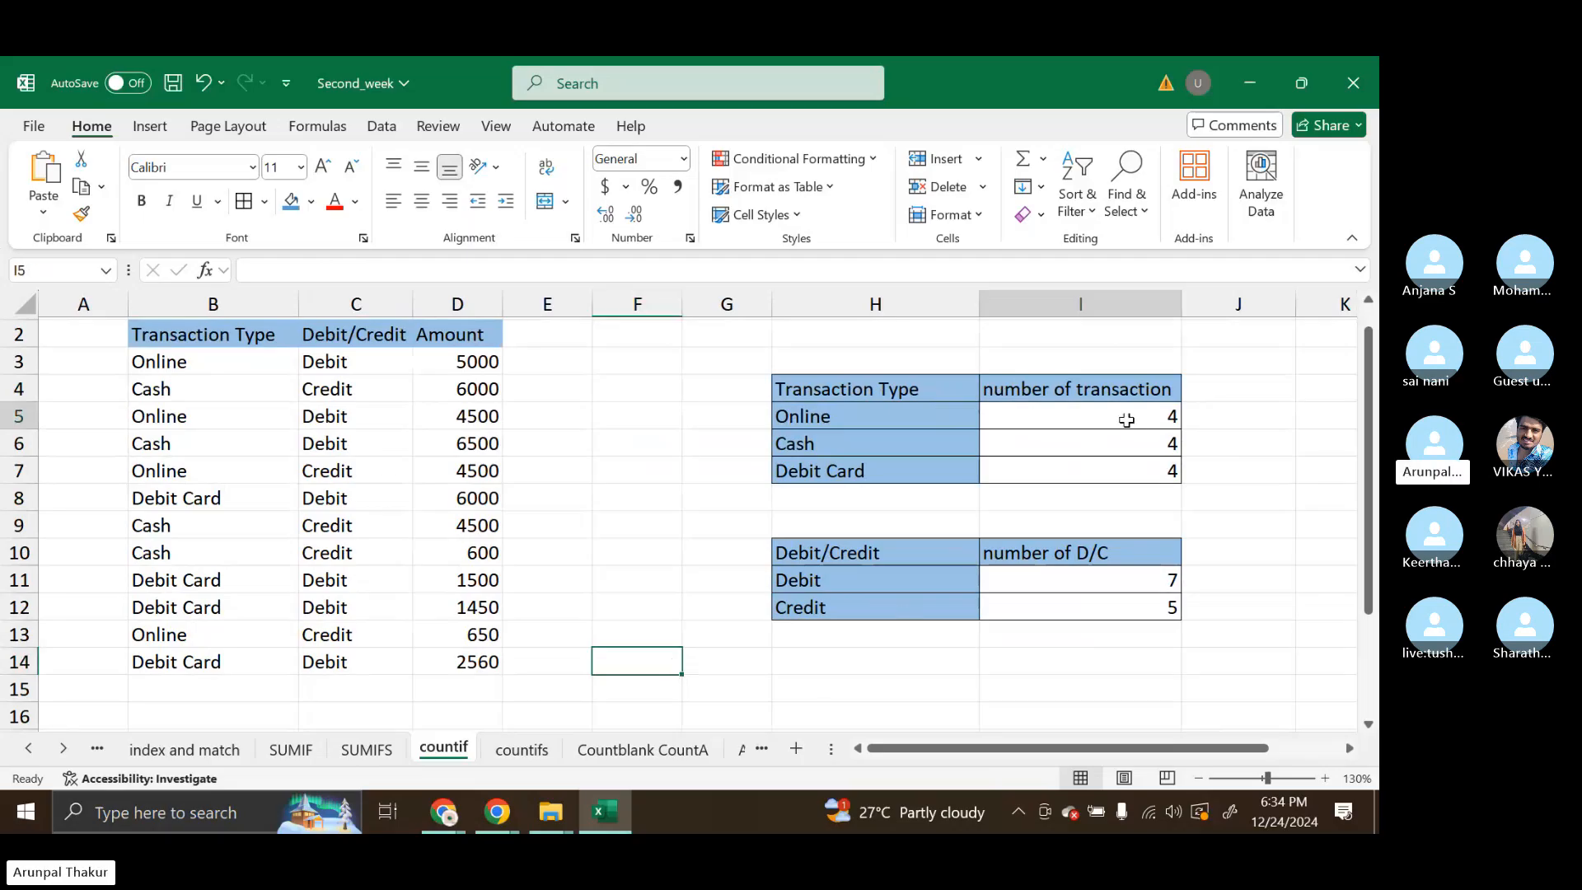
pyautogui.doubleClick(1127, 420)
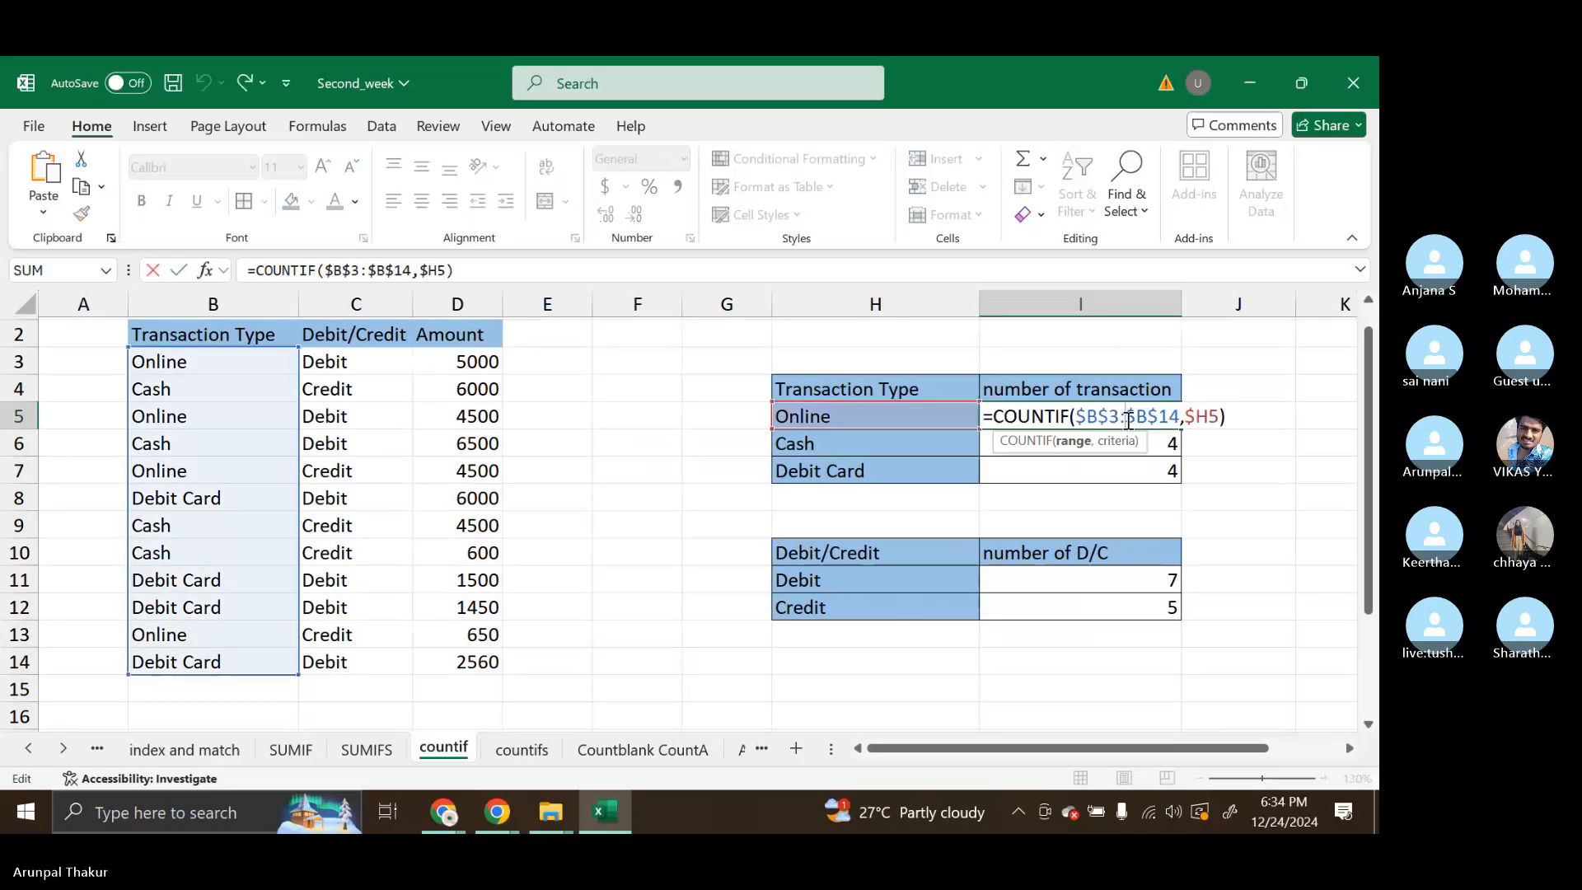
pyautogui.click(1226, 417)
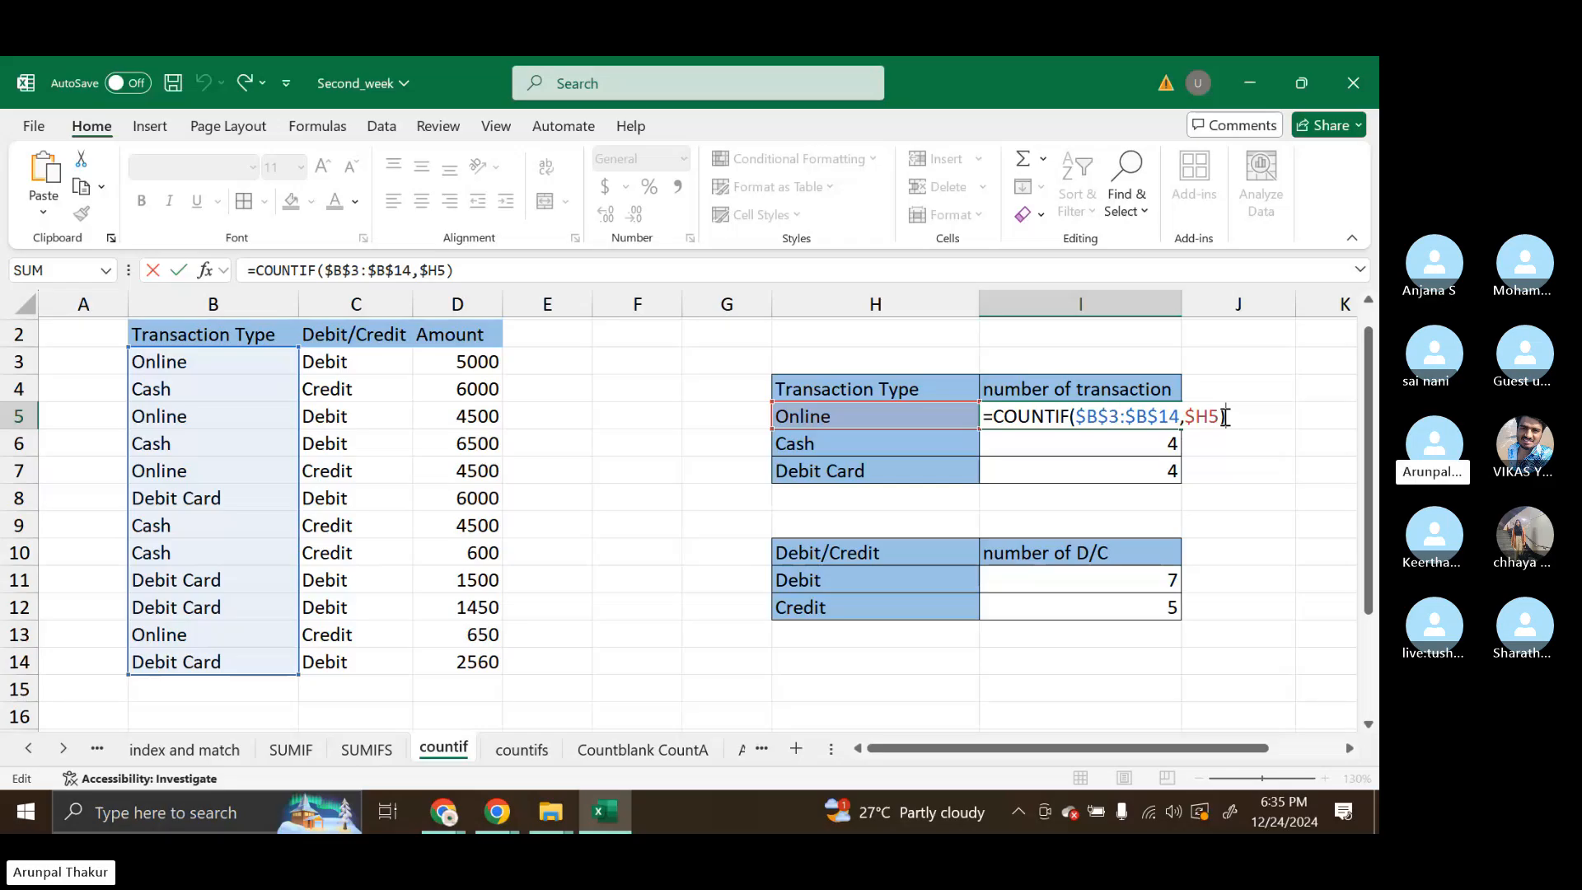
pyautogui.press('Return')
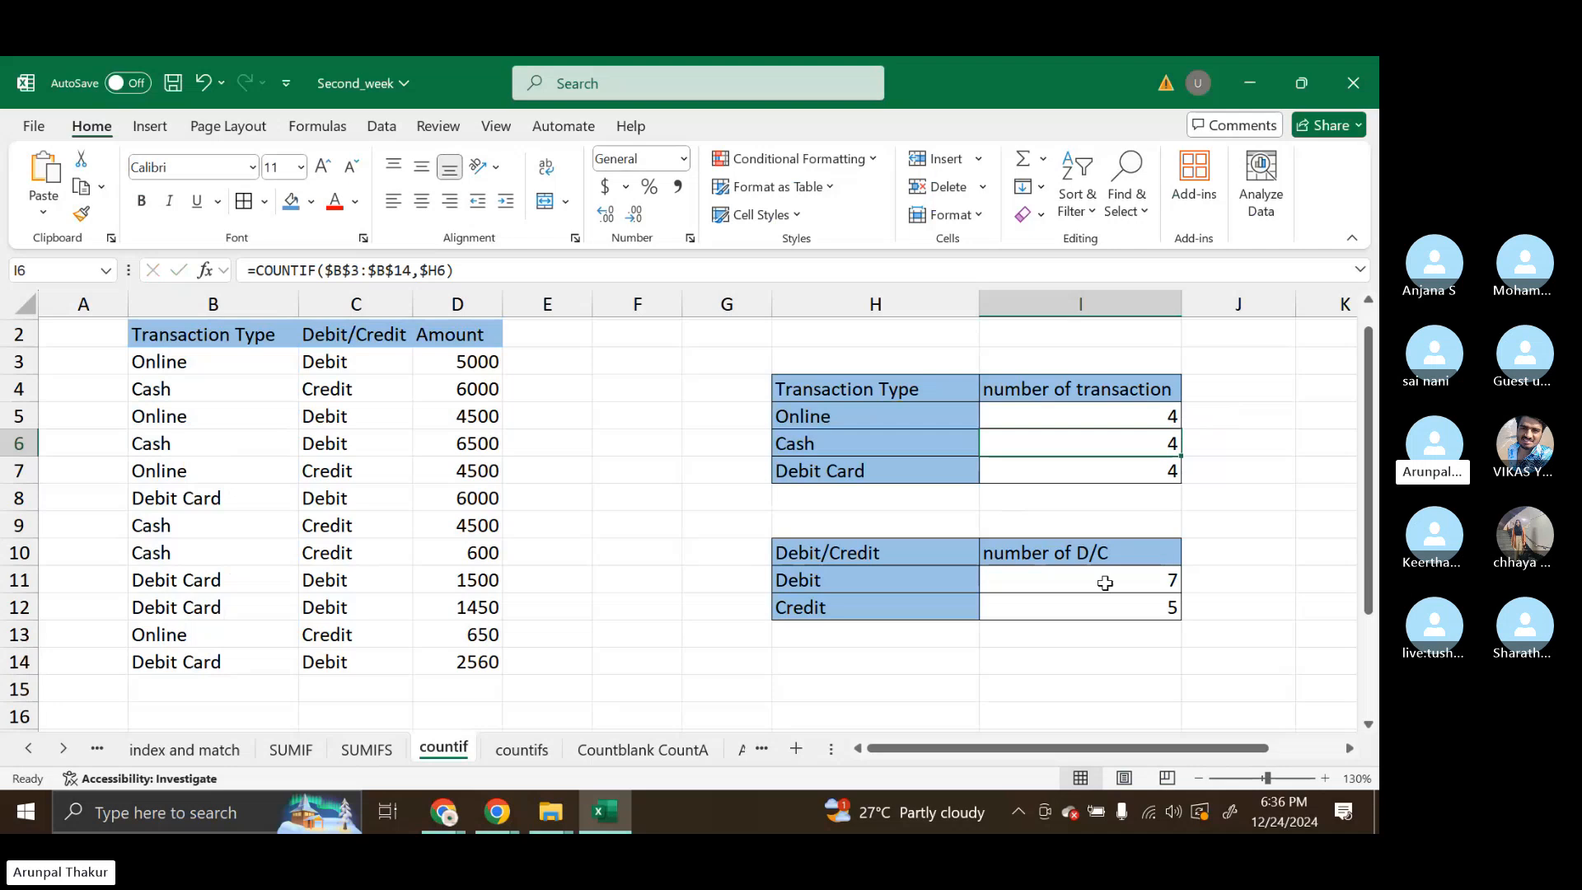
pyautogui.moveTo(1105, 582); pyautogui.dragTo(1152, 626)
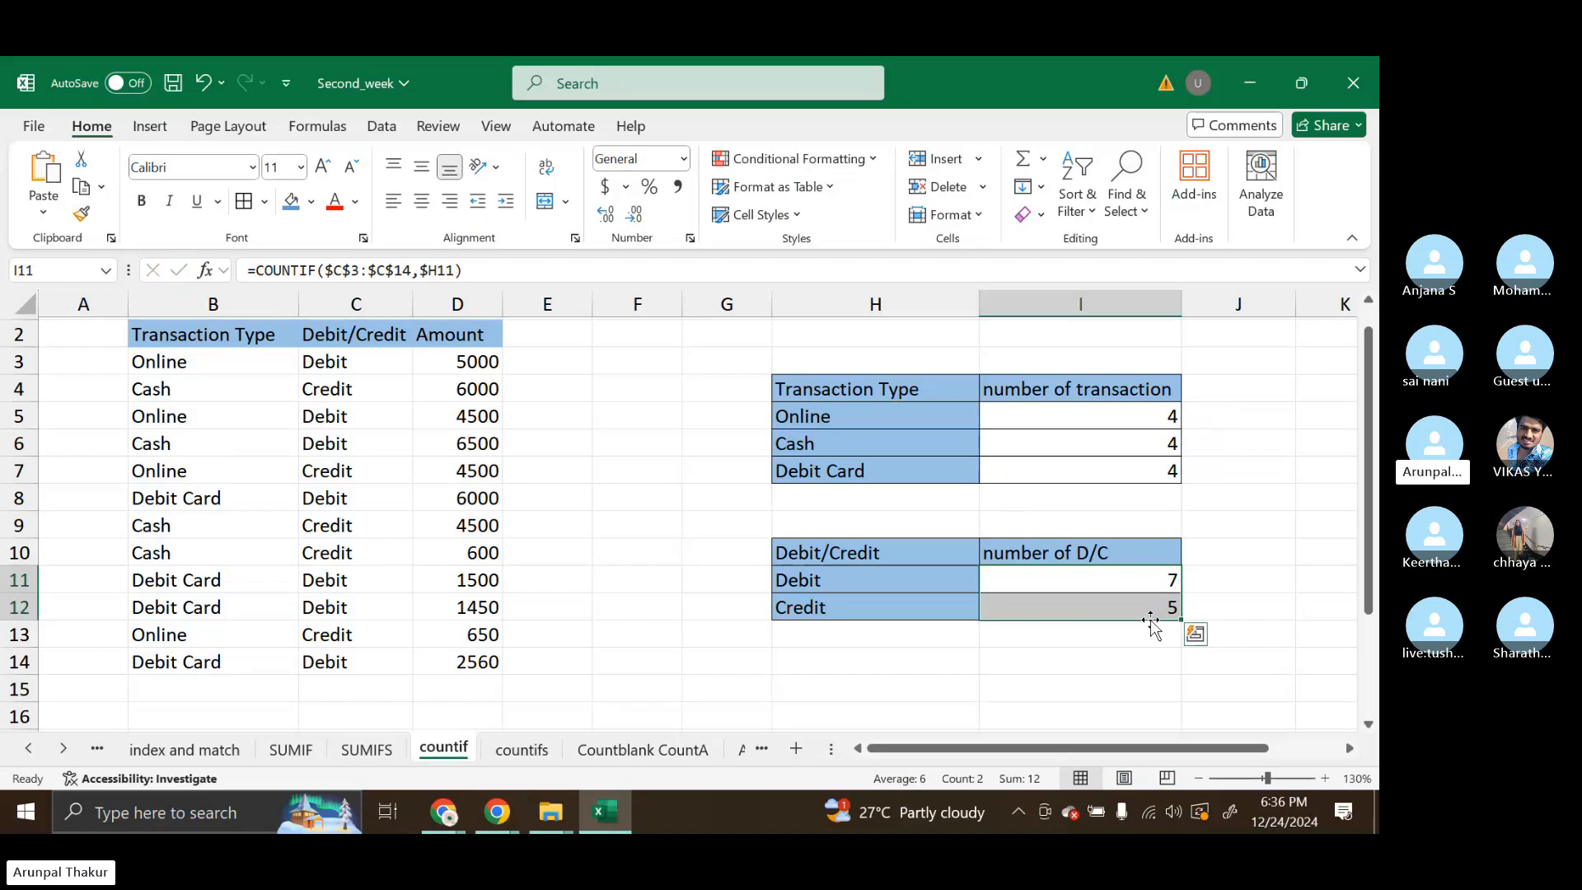
pyautogui.click(1197, 634)
pyautogui.click(1076, 737)
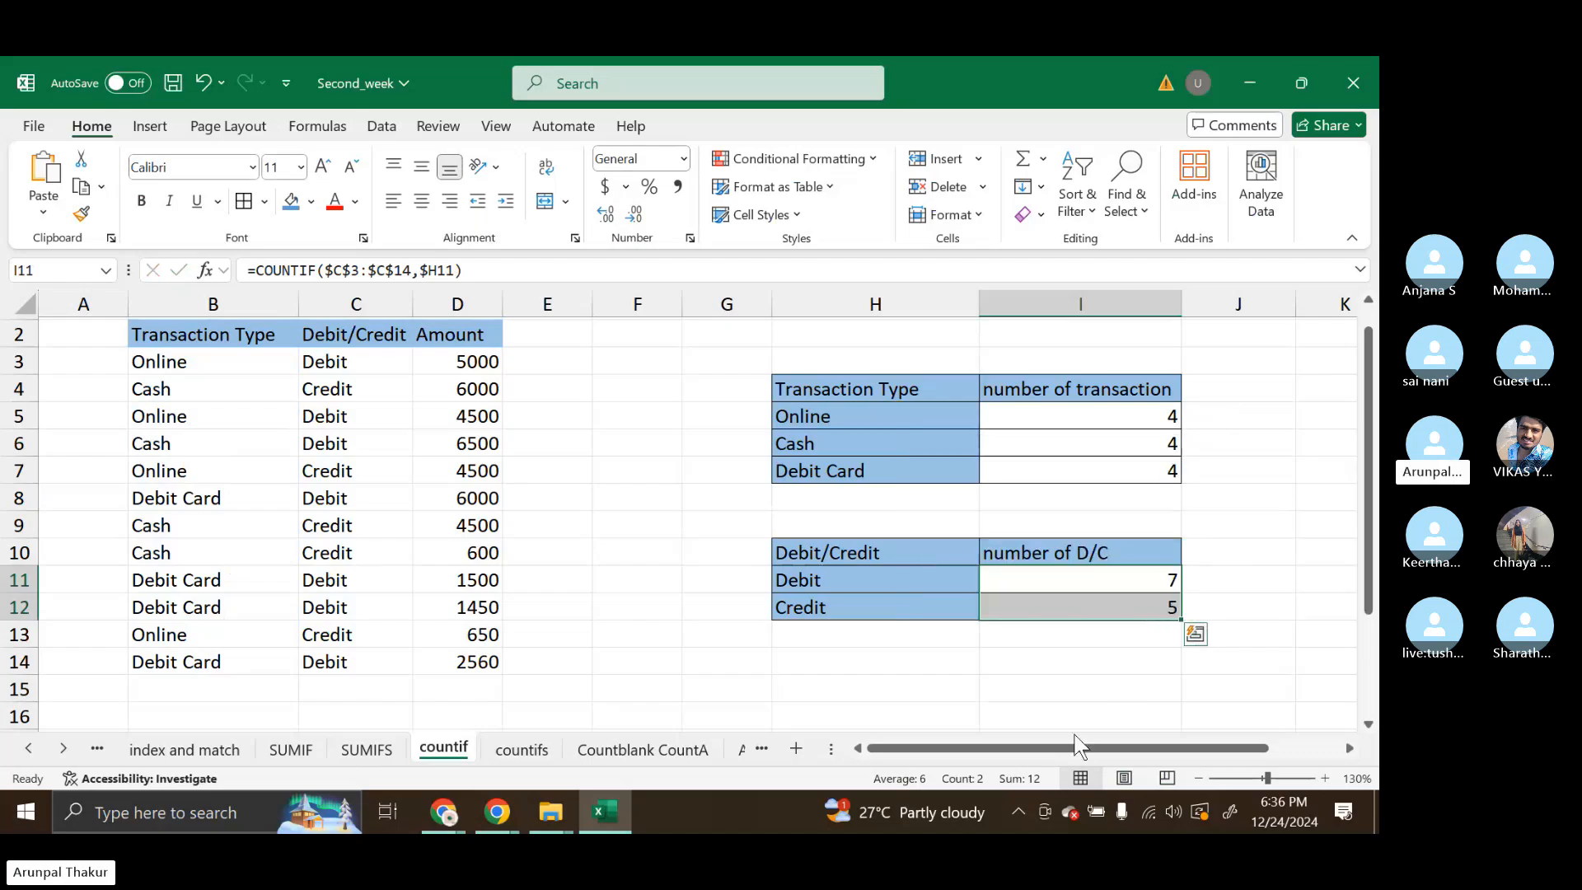
pyautogui.click(1125, 641)
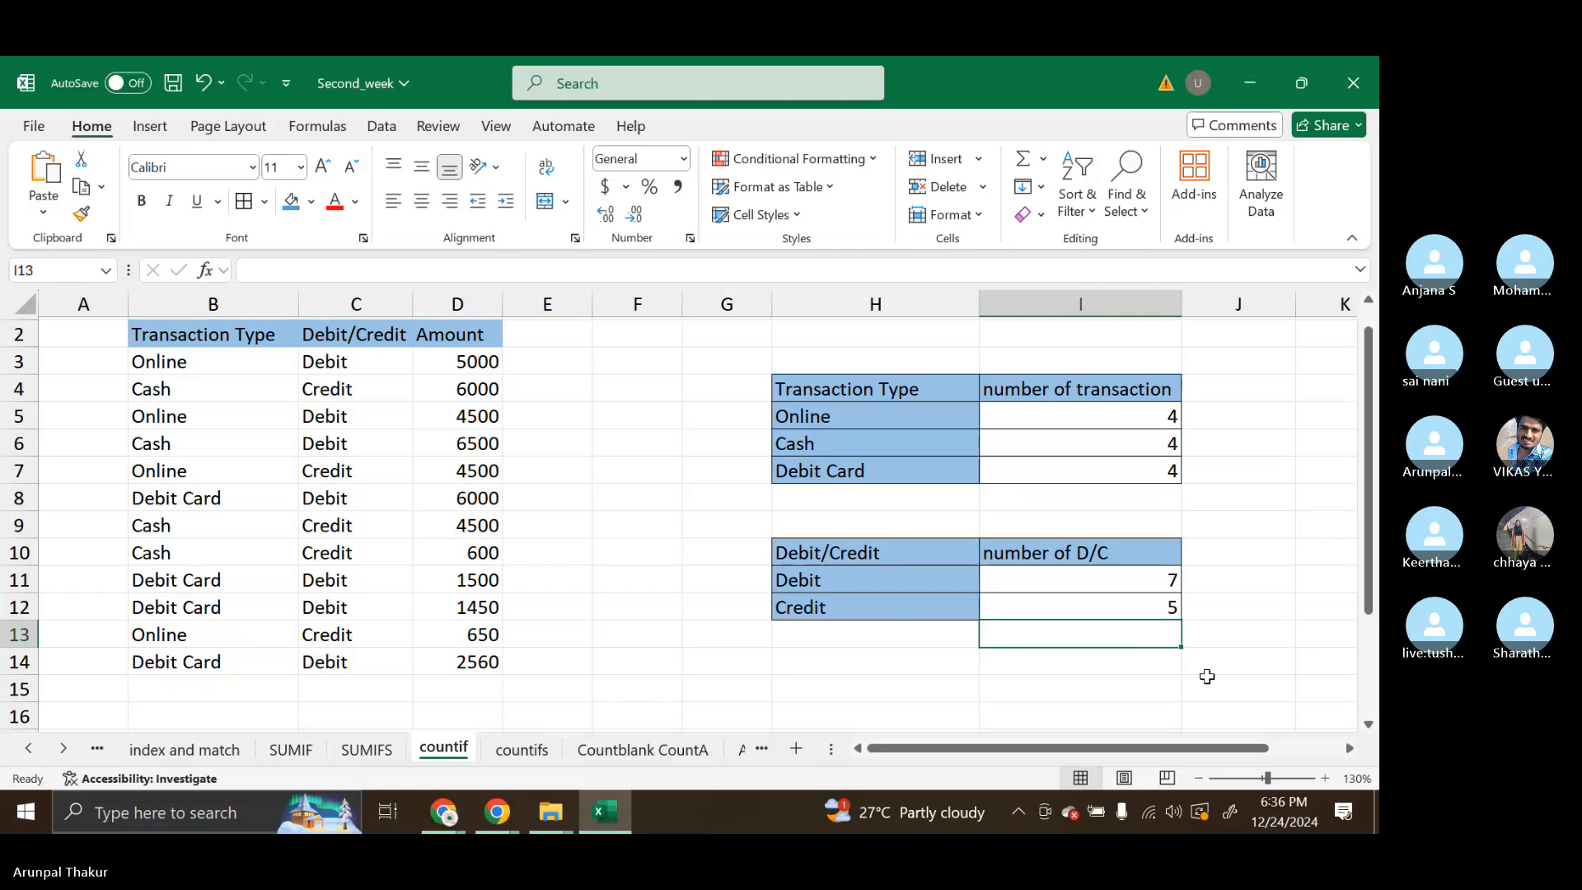
# Review the locked range and criteria references in the Online row's COUNTIF formula once more at a readable size.
pyautogui.click(1325, 778)
pyautogui.click(1325, 778)
pyautogui.click(1325, 778)
pyautogui.click(1325, 778)
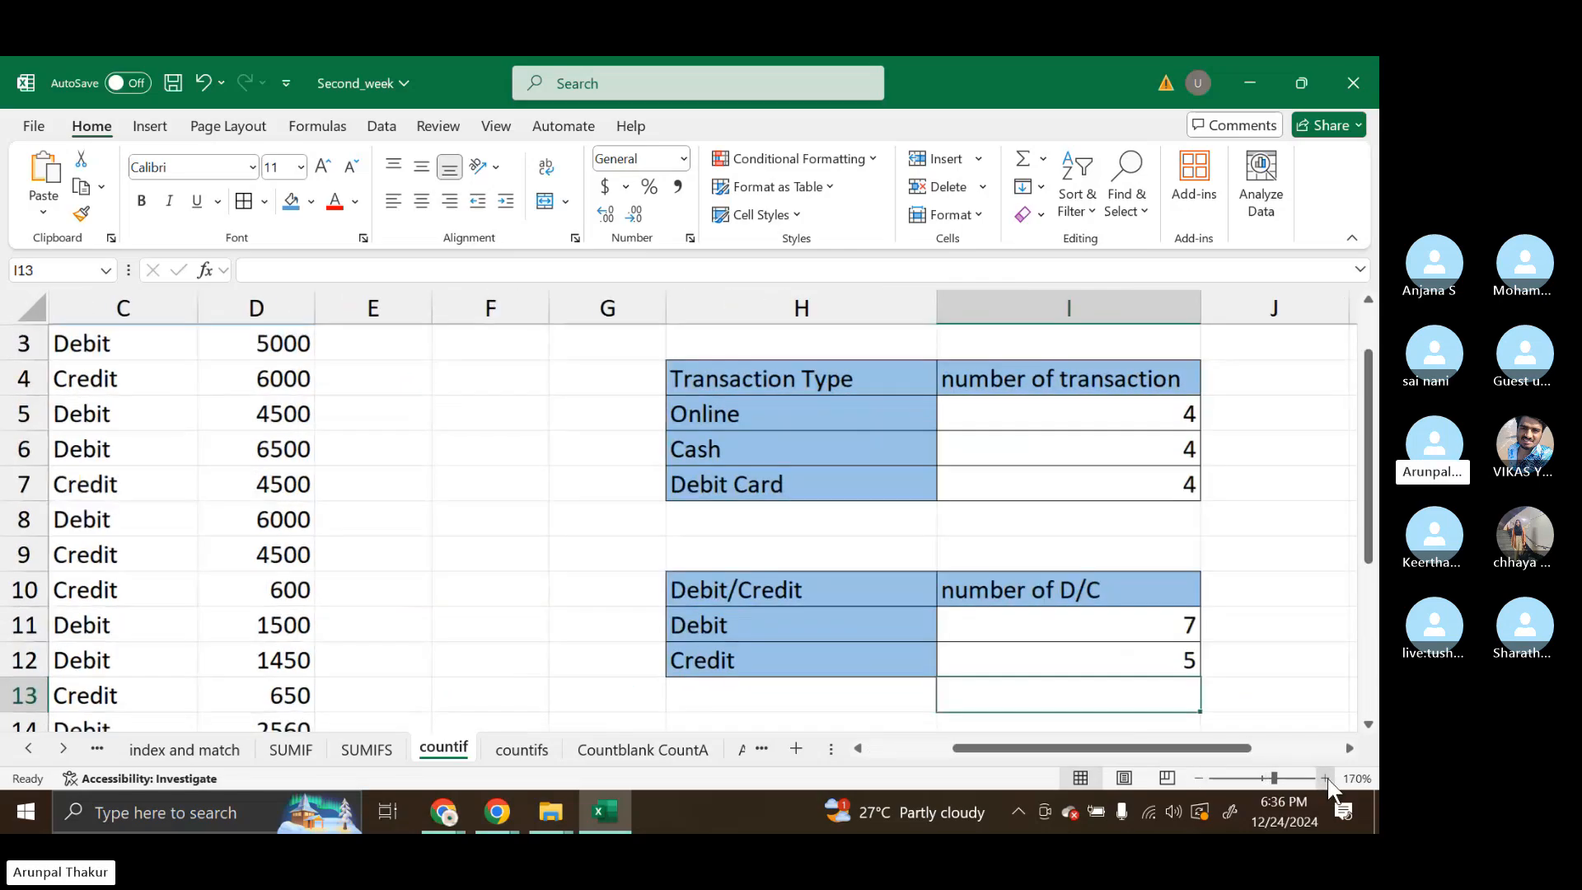
pyautogui.click(1325, 777)
pyautogui.click(1325, 777)
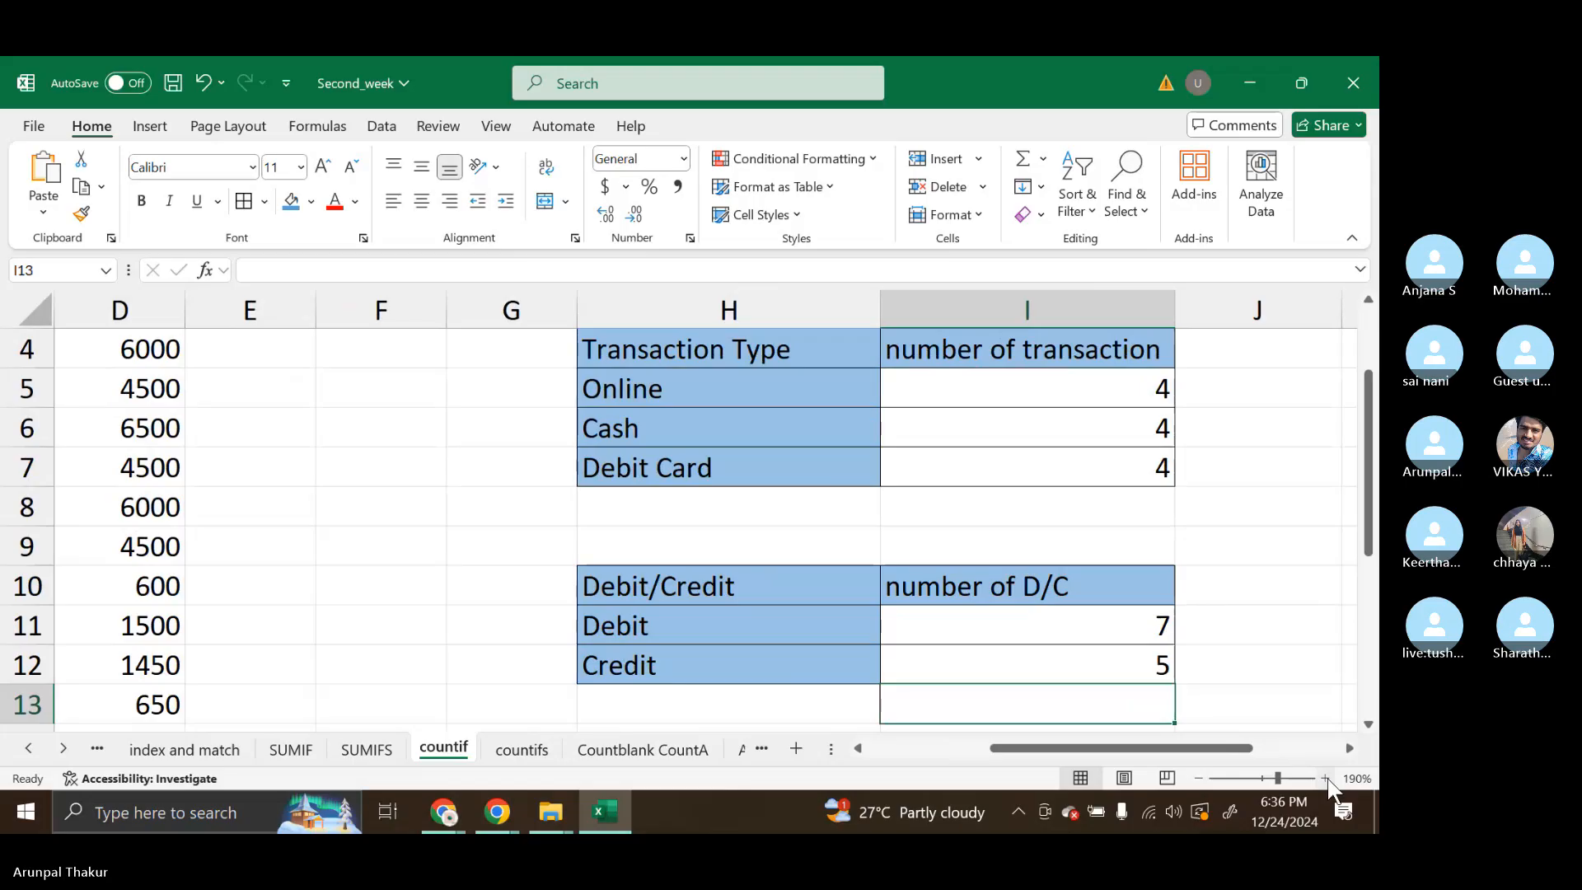
pyautogui.click(1325, 778)
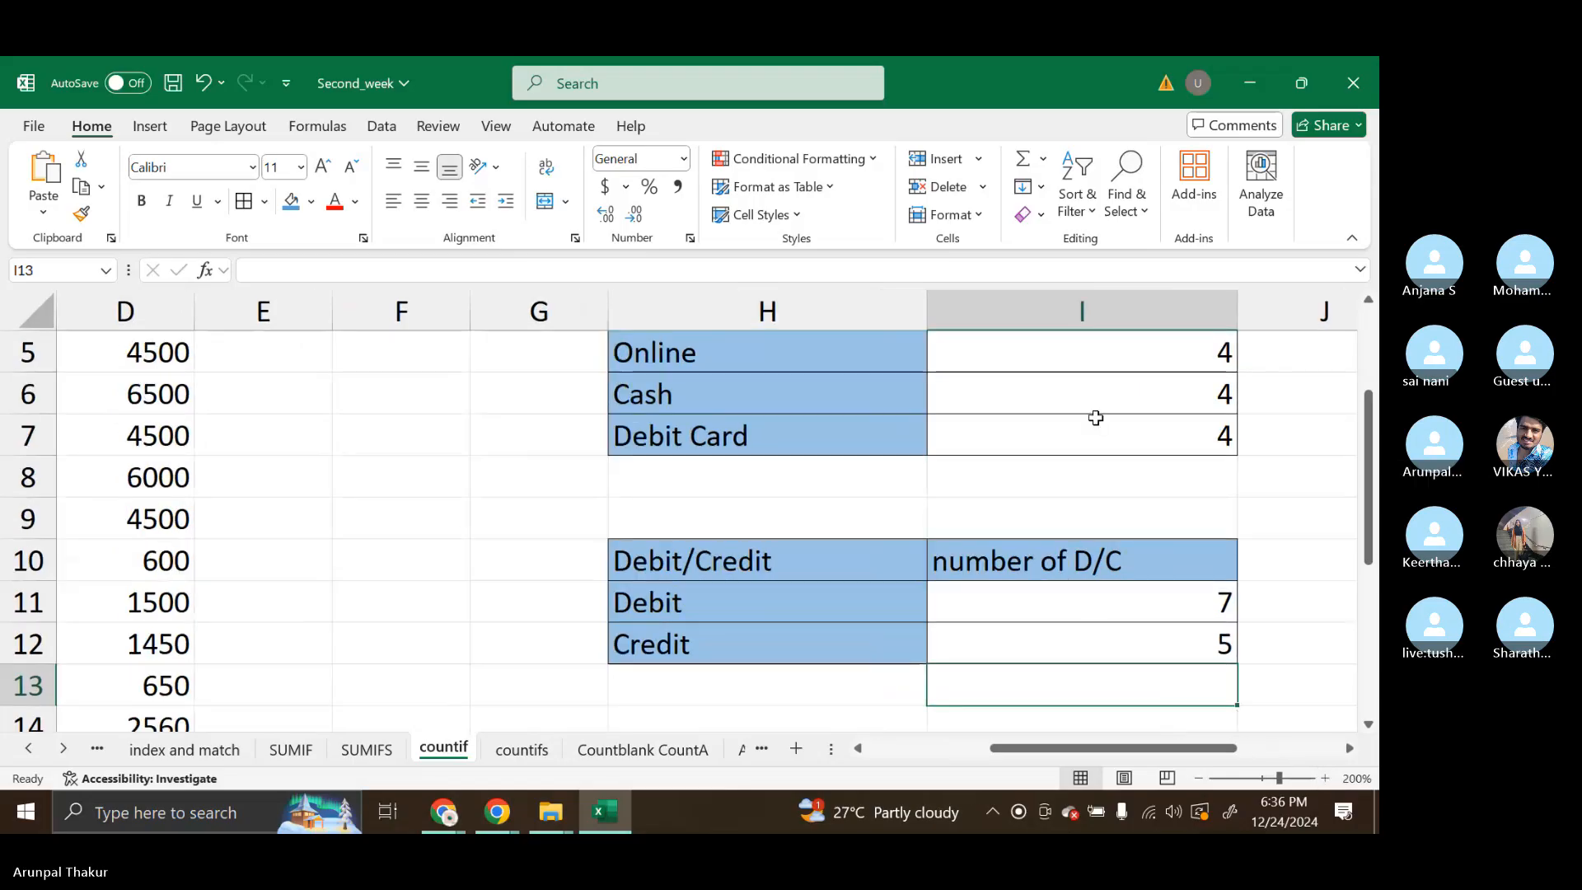
pyautogui.click(1113, 353)
pyautogui.doubleClick(1117, 354)
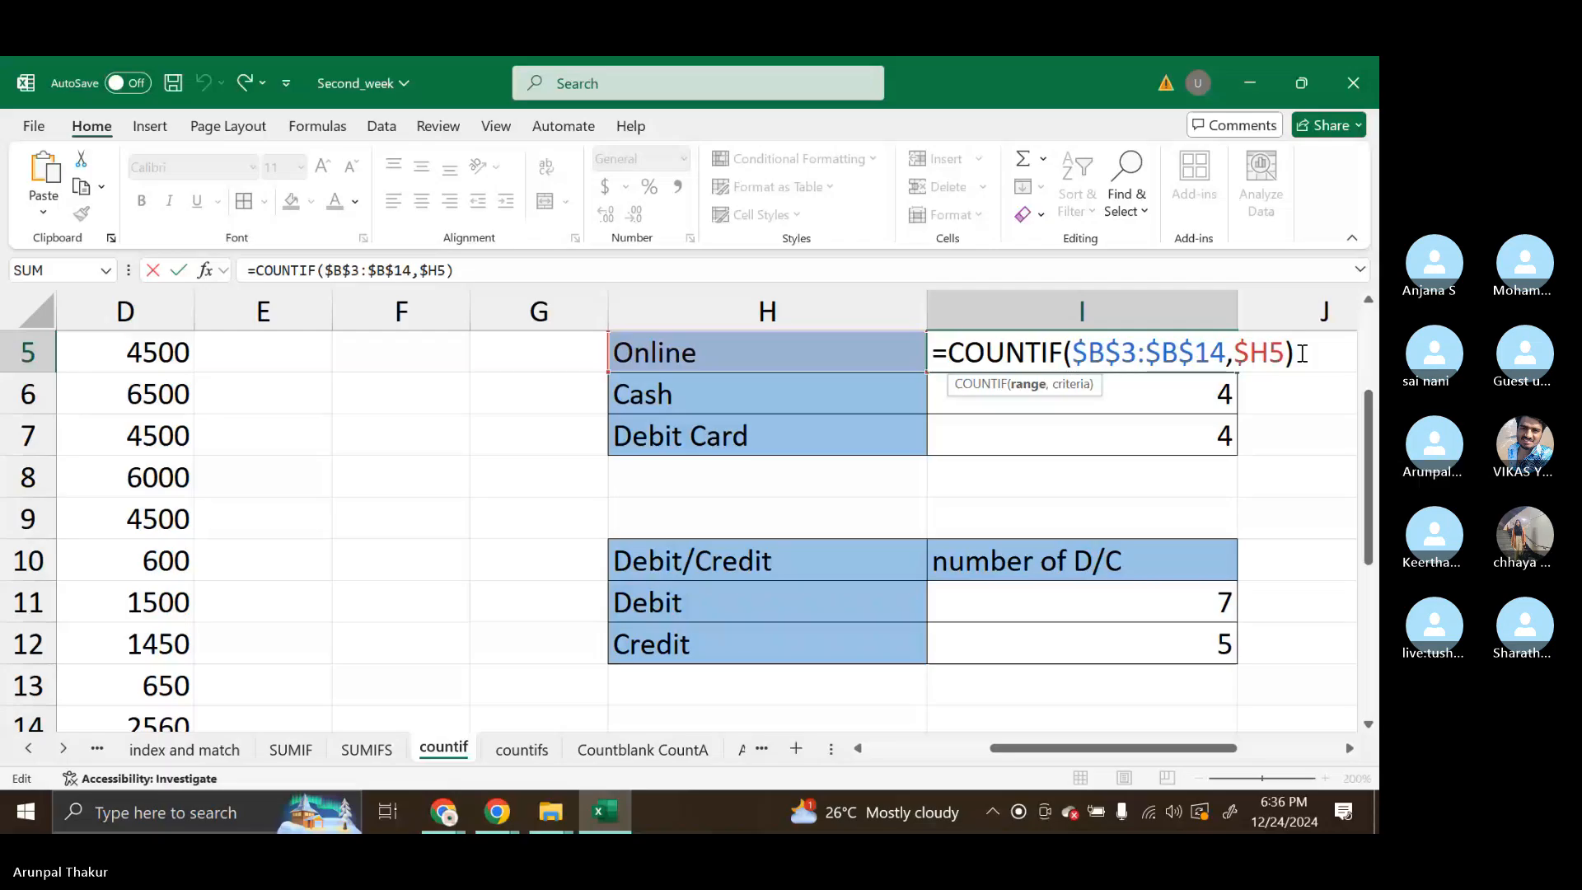
pyautogui.click(1302, 354)
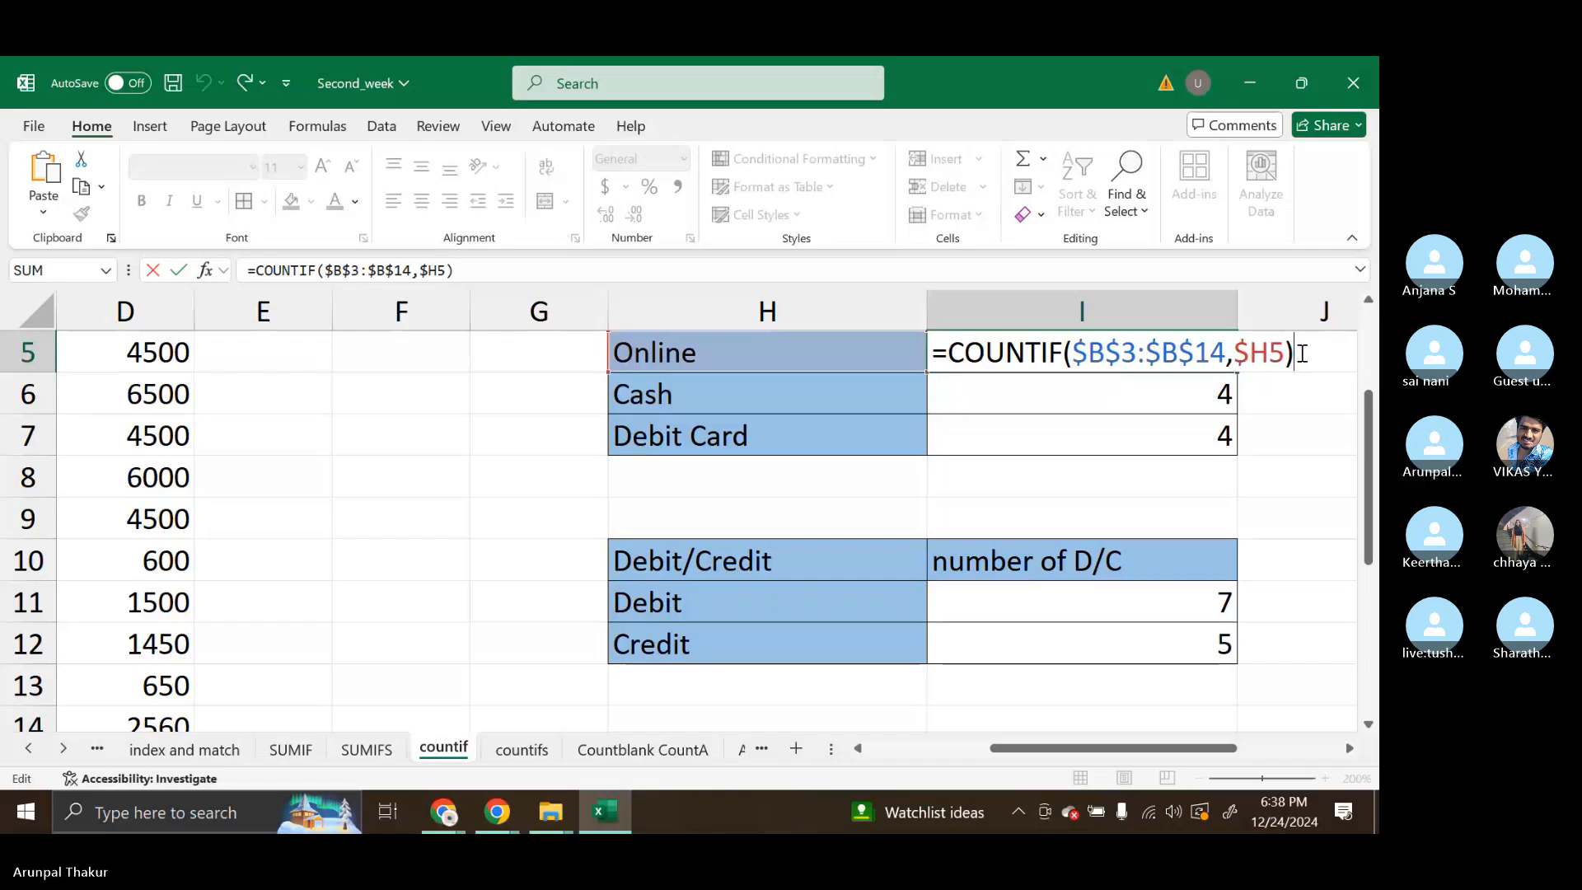
pyautogui.press('Return')
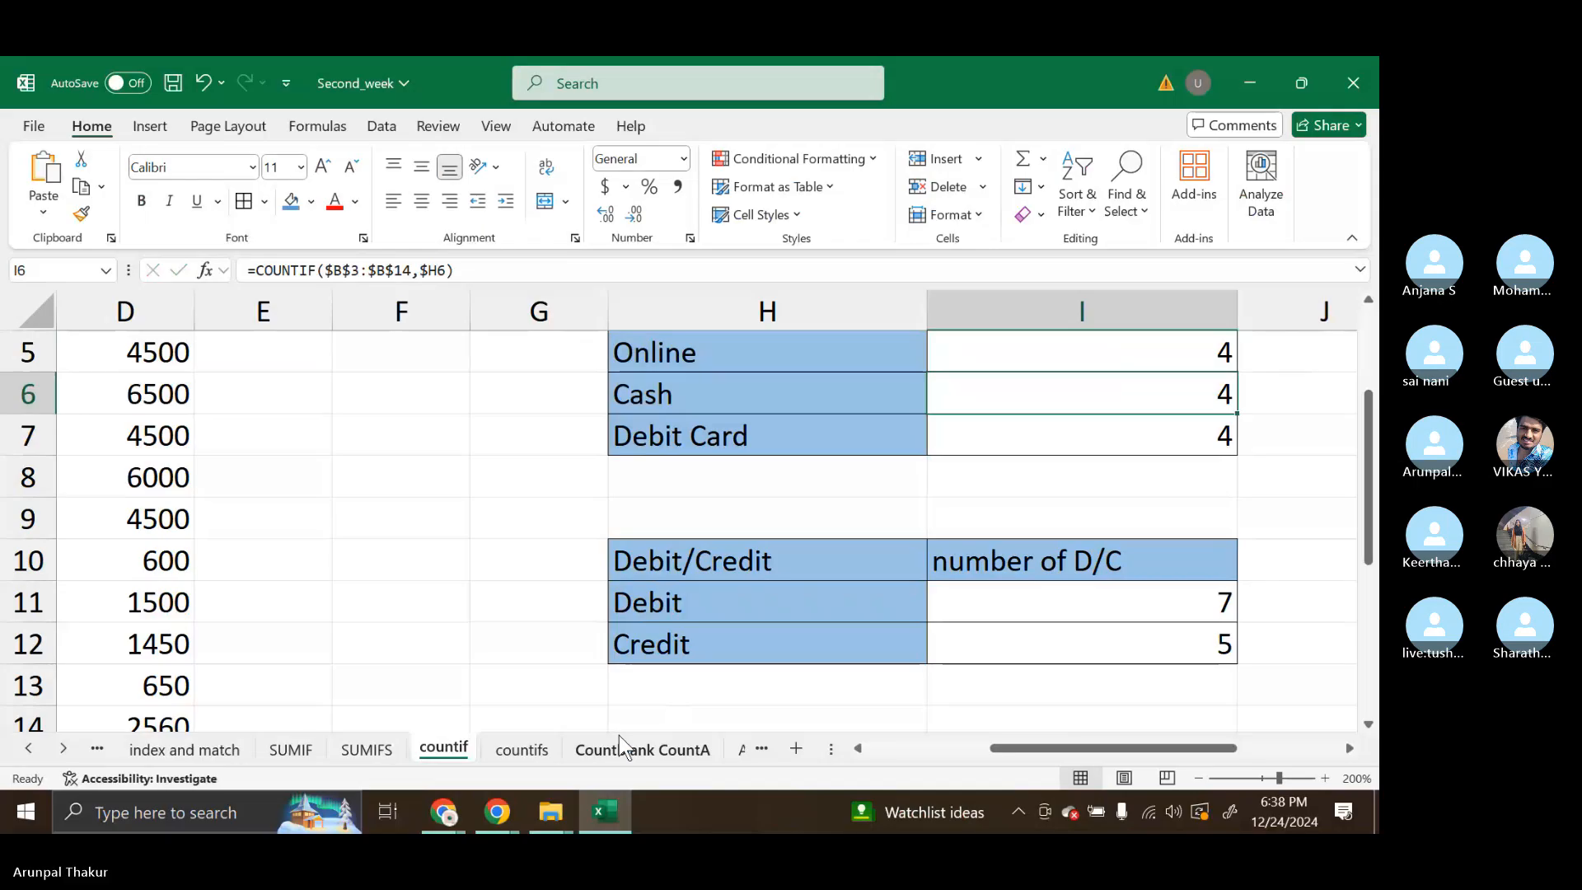
# Compare the summary table I5:K8 on the SUMIFS sheet with the transaction data on the countifs sheet.
pyautogui.click(524, 750)
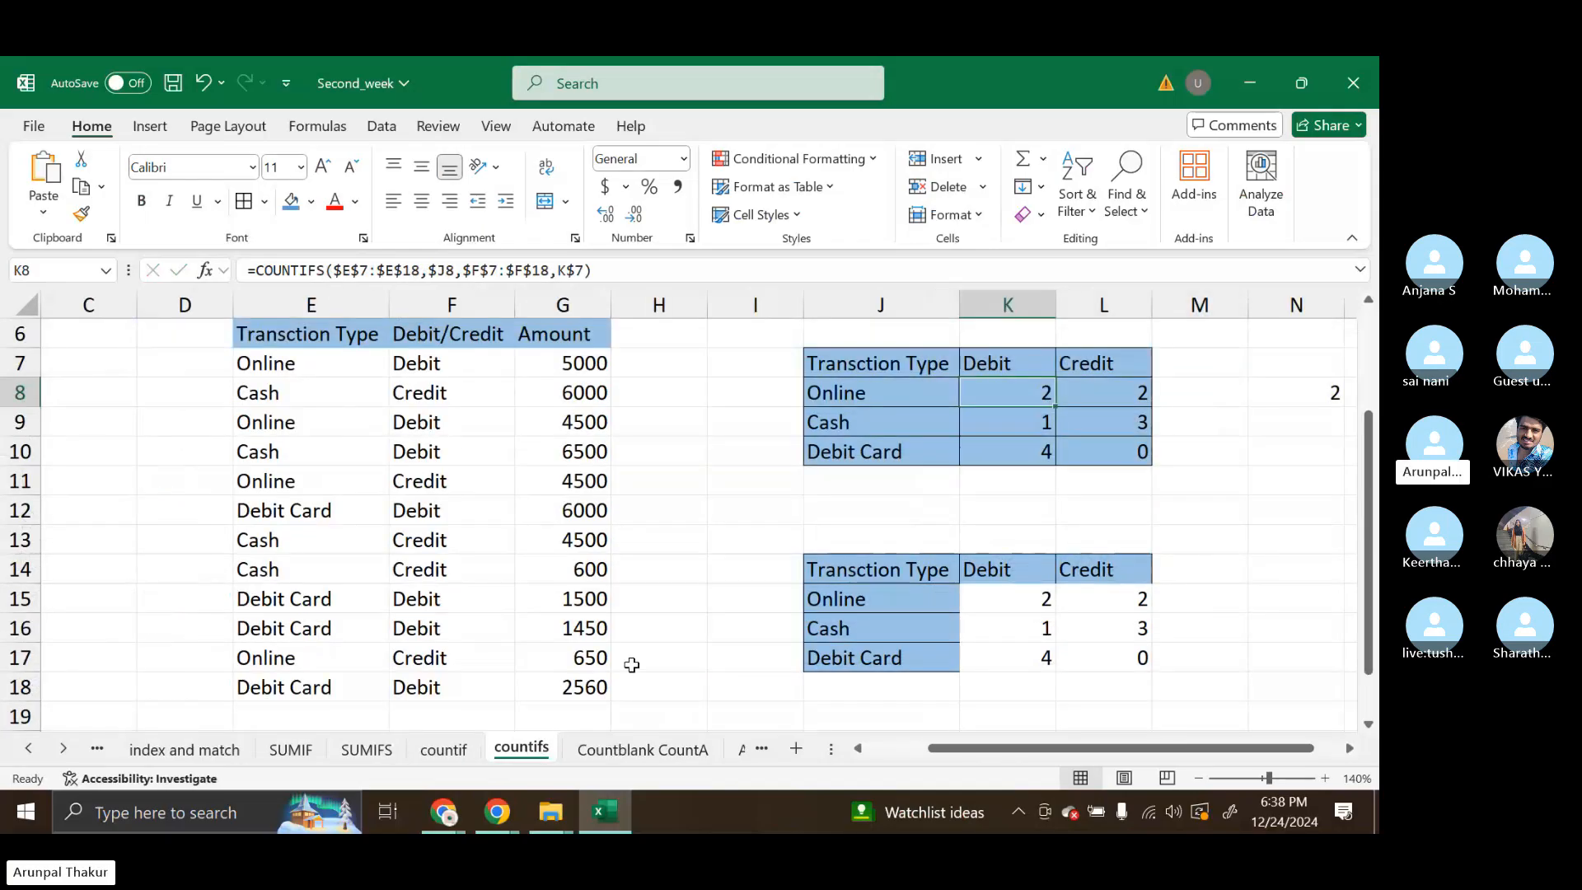
pyautogui.click(360, 753)
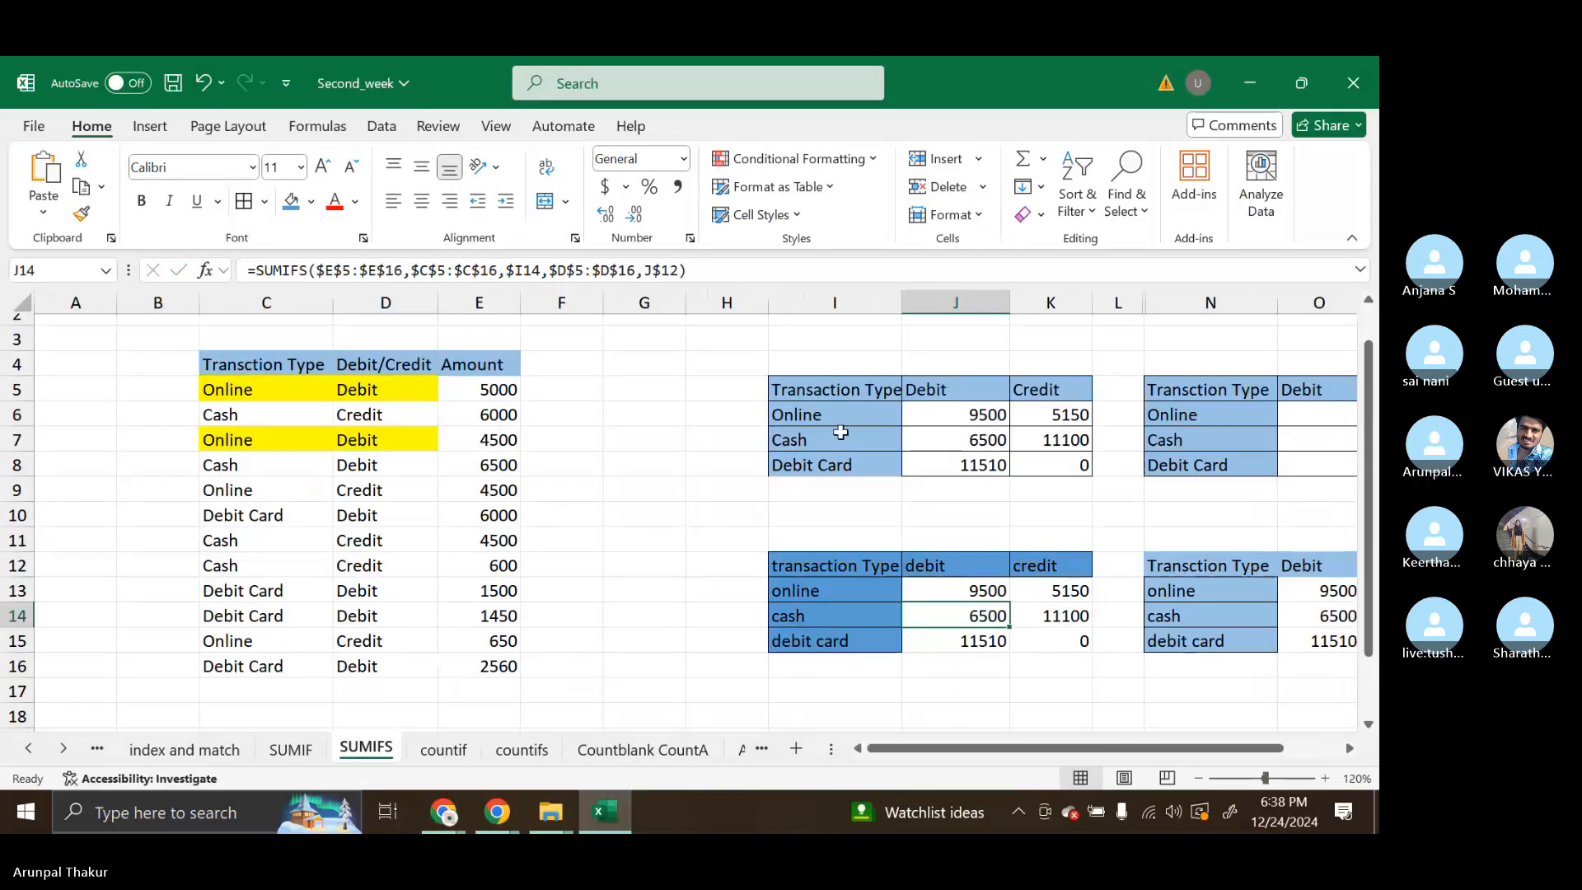
pyautogui.moveTo(780, 396); pyautogui.dragTo(1063, 465)
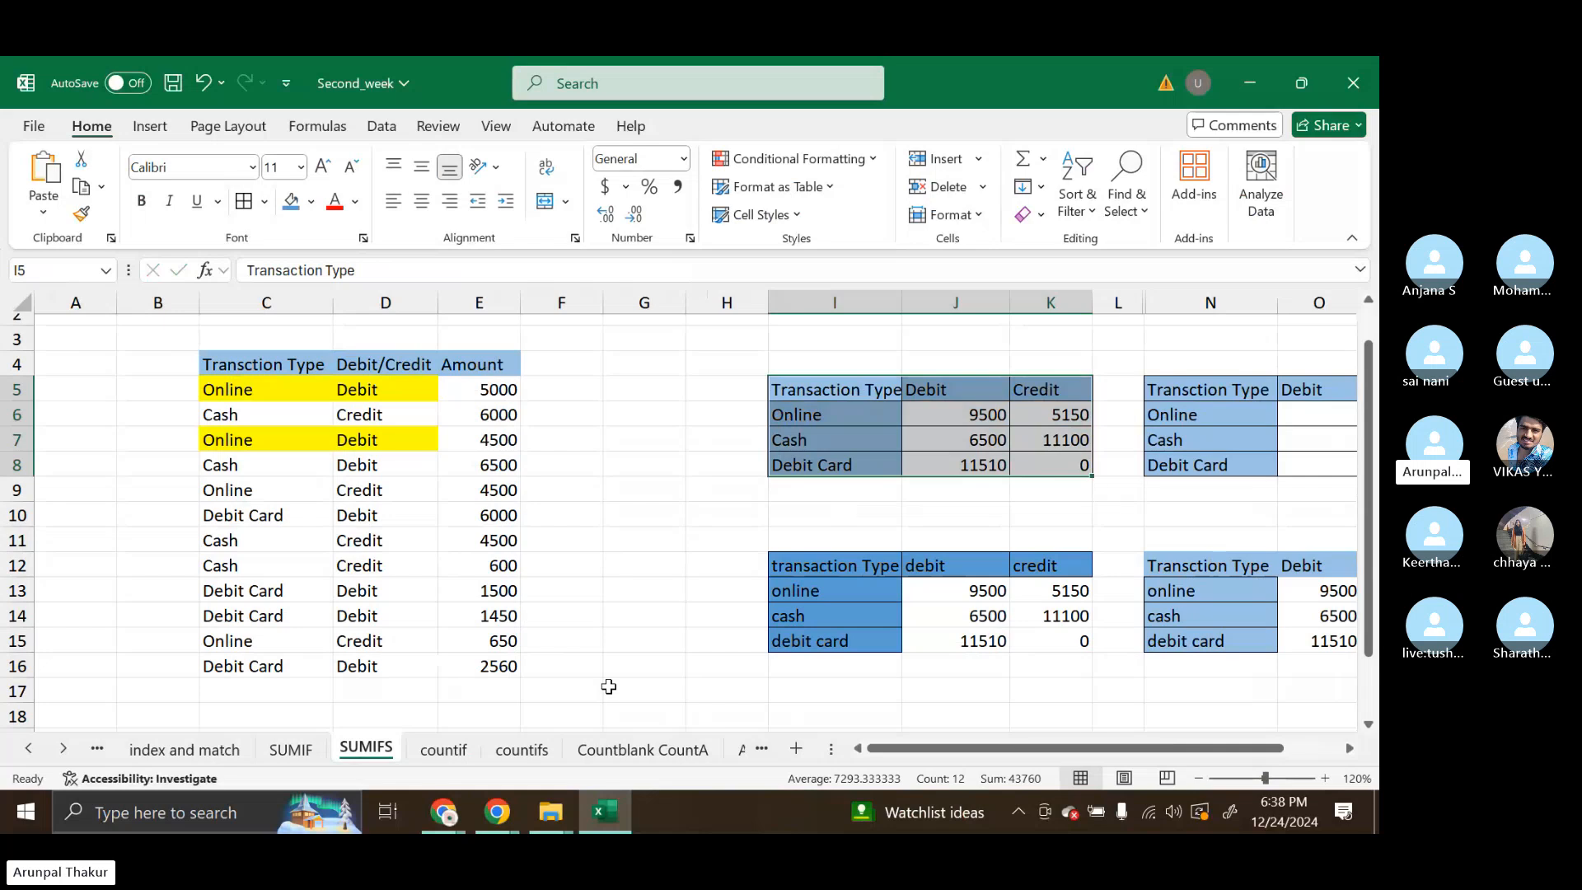
pyautogui.click(519, 750)
pyautogui.moveTo(251, 338); pyautogui.dragTo(604, 686)
# Clear the existing Debit and Credit counts from both countifs summary tables, K8:L10 and K15:L17.
pyautogui.moveTo(1045, 394); pyautogui.dragTo(1124, 459)
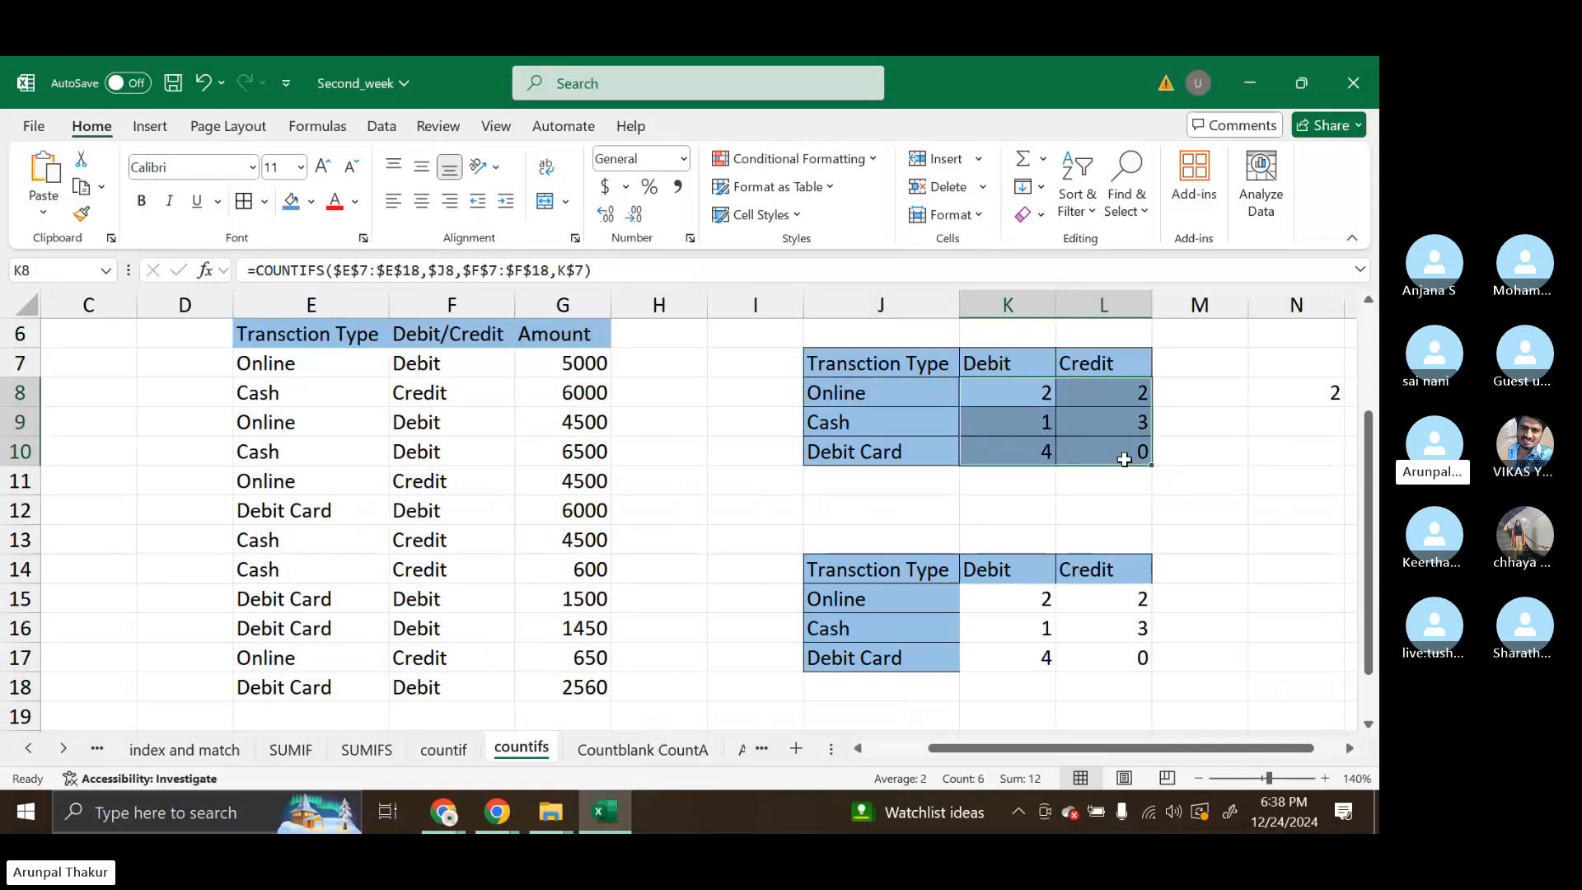
pyautogui.press('Delete')
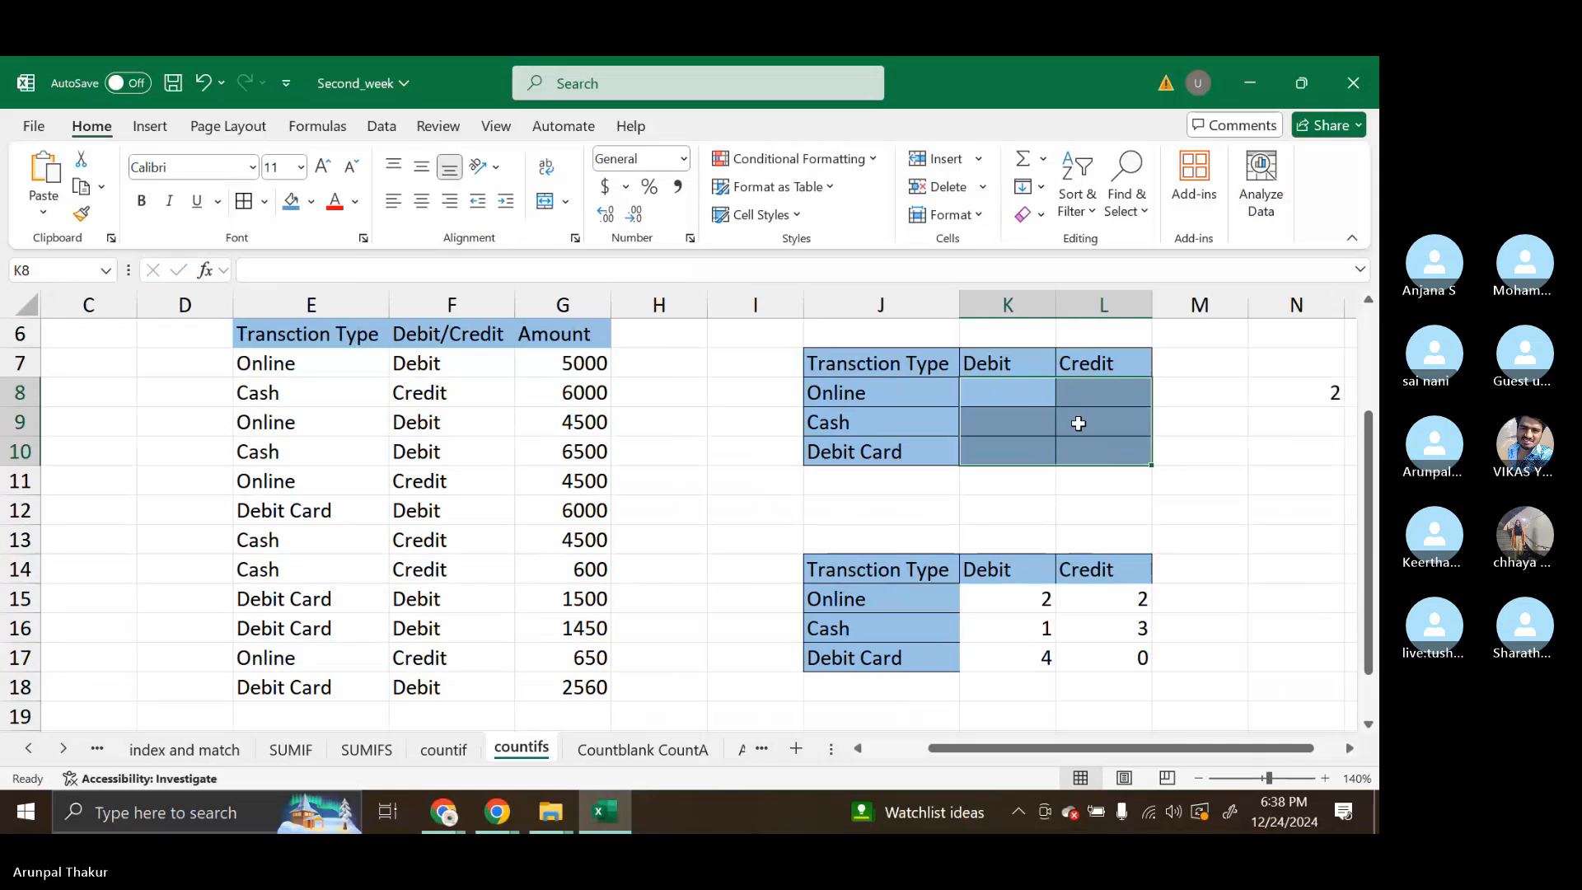
pyautogui.click(1026, 401)
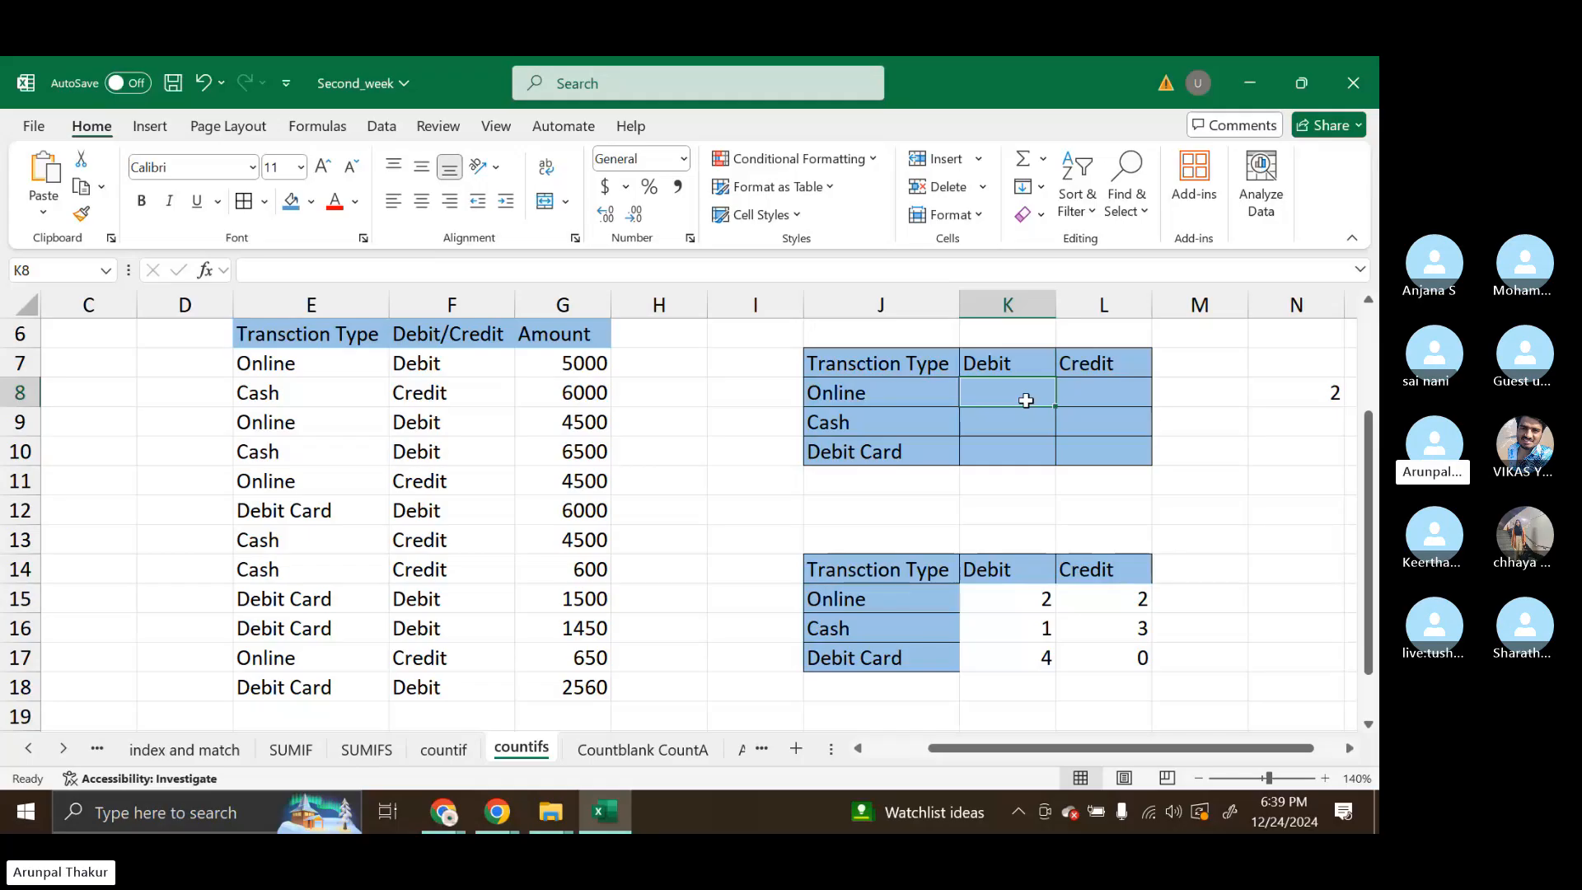
pyautogui.moveTo(1024, 601); pyautogui.dragTo(1127, 660)
pyautogui.press('Delete')
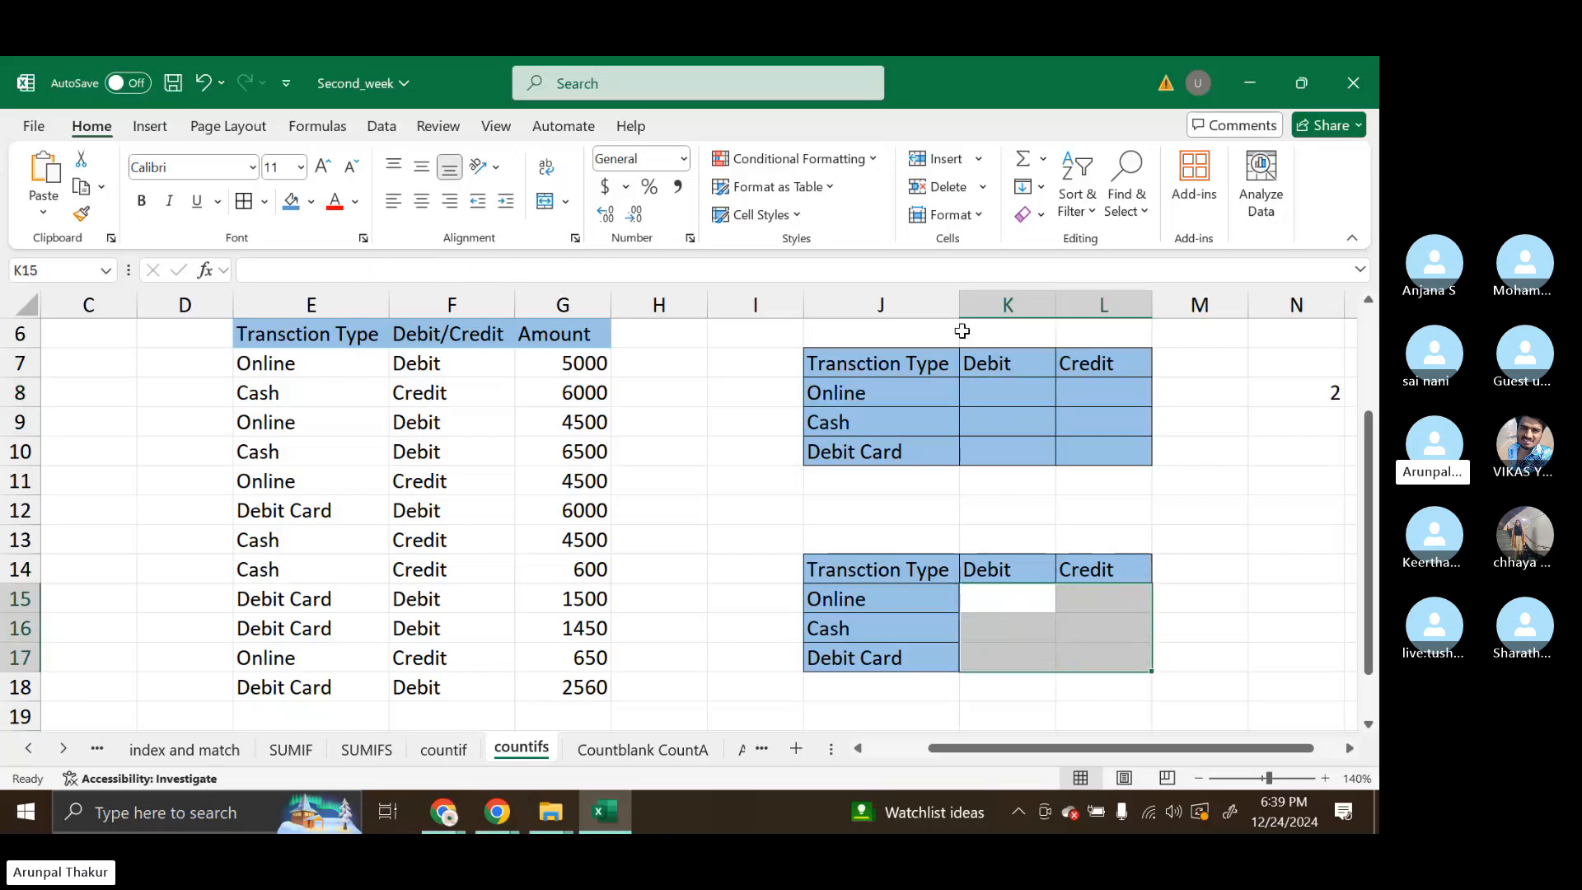
# Identify the source rows matching both Online and Debit for the count in K8, checking E7:F7 and E9:F9.
pyautogui.click(1017, 401)
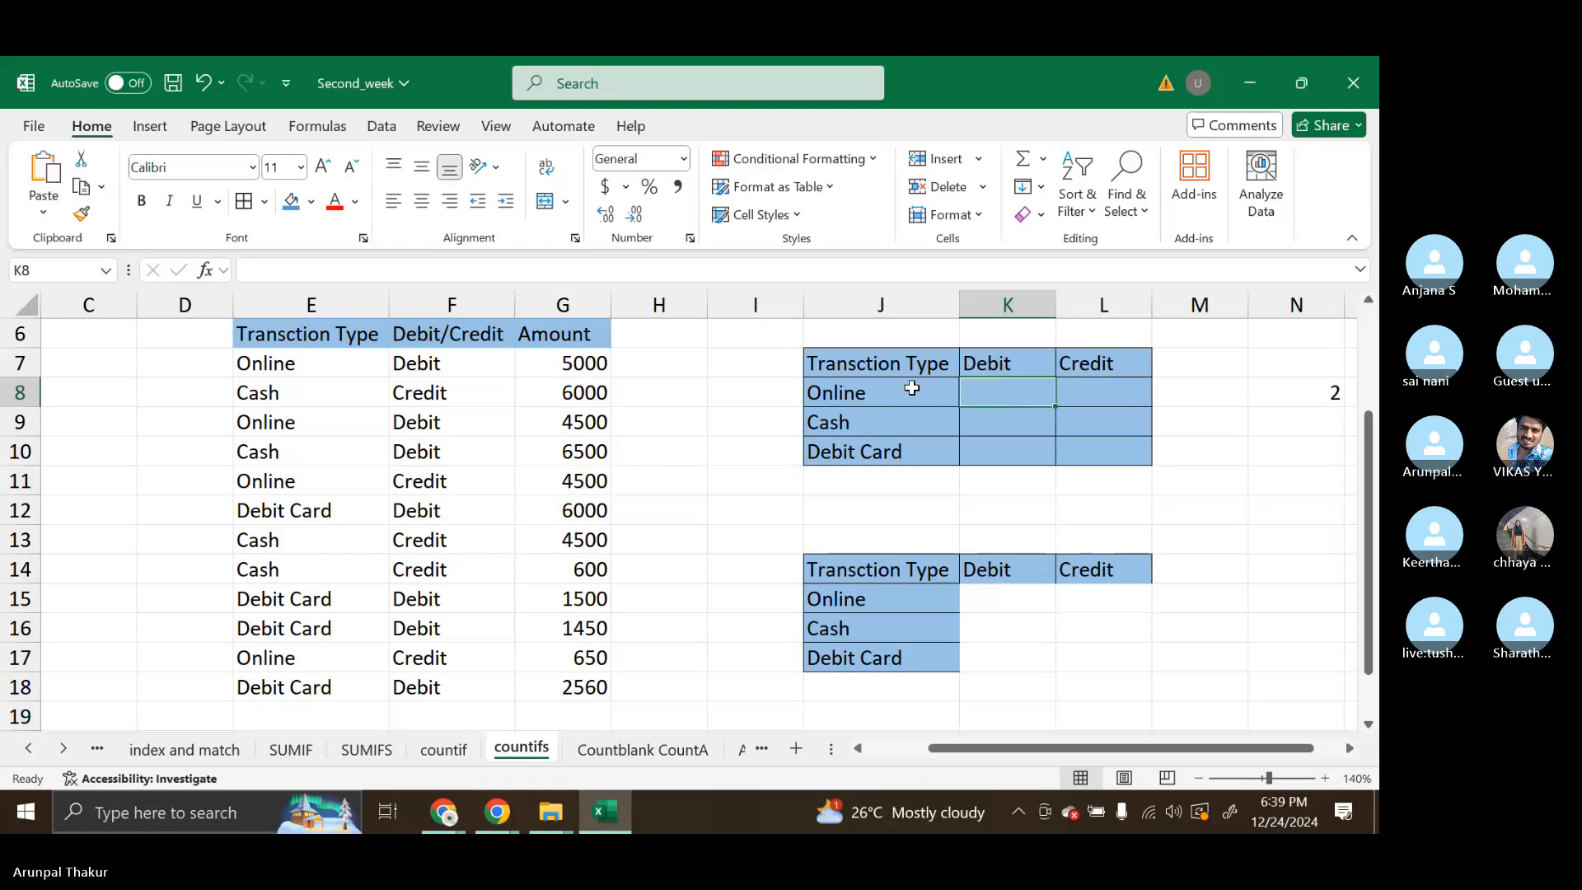
pyautogui.click(260, 360)
pyautogui.moveTo(260, 360); pyautogui.dragTo(424, 363)
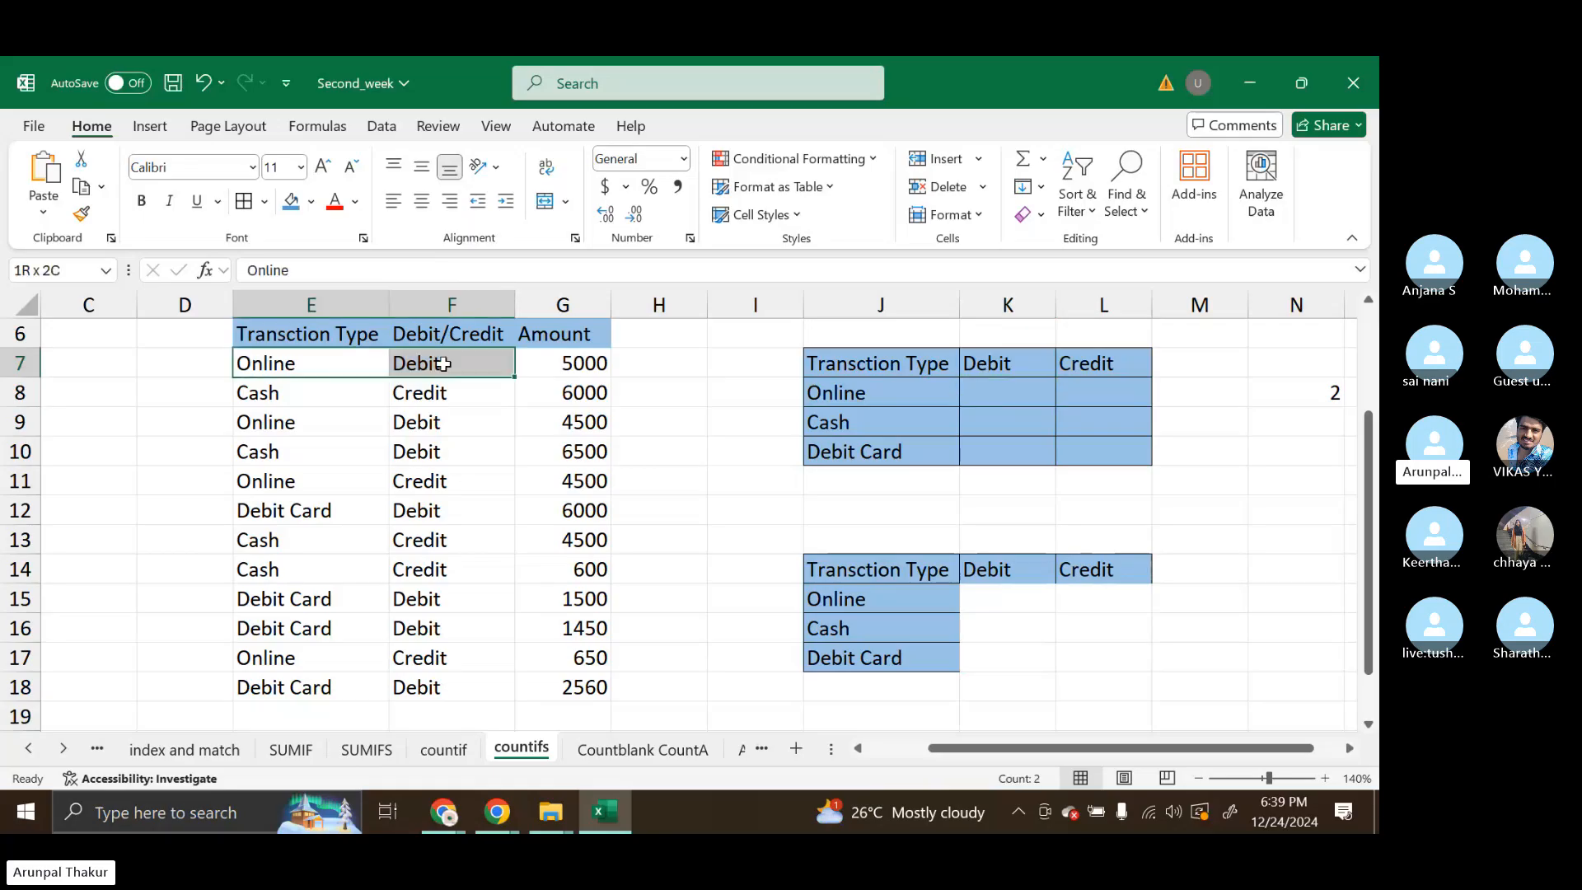
pyautogui.moveTo(272, 421); pyautogui.dragTo(410, 428)
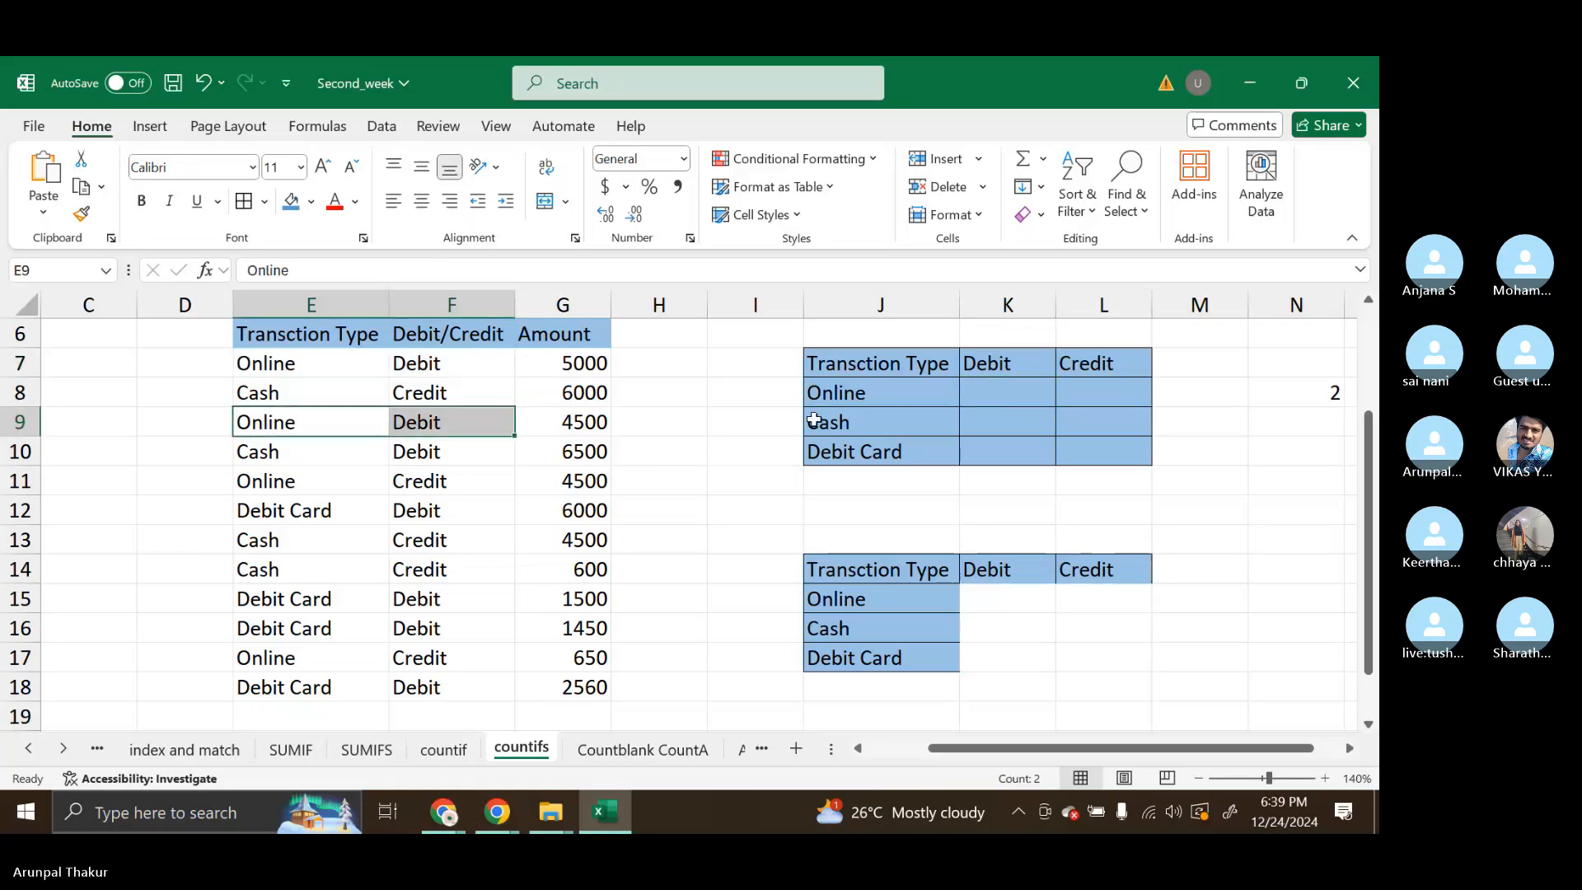
# Check the remaining Online rows, E11:F11 and E17:F17, against the Online and Debit criteria for K8.
pyautogui.moveTo(812, 394); pyautogui.dragTo(996, 363)
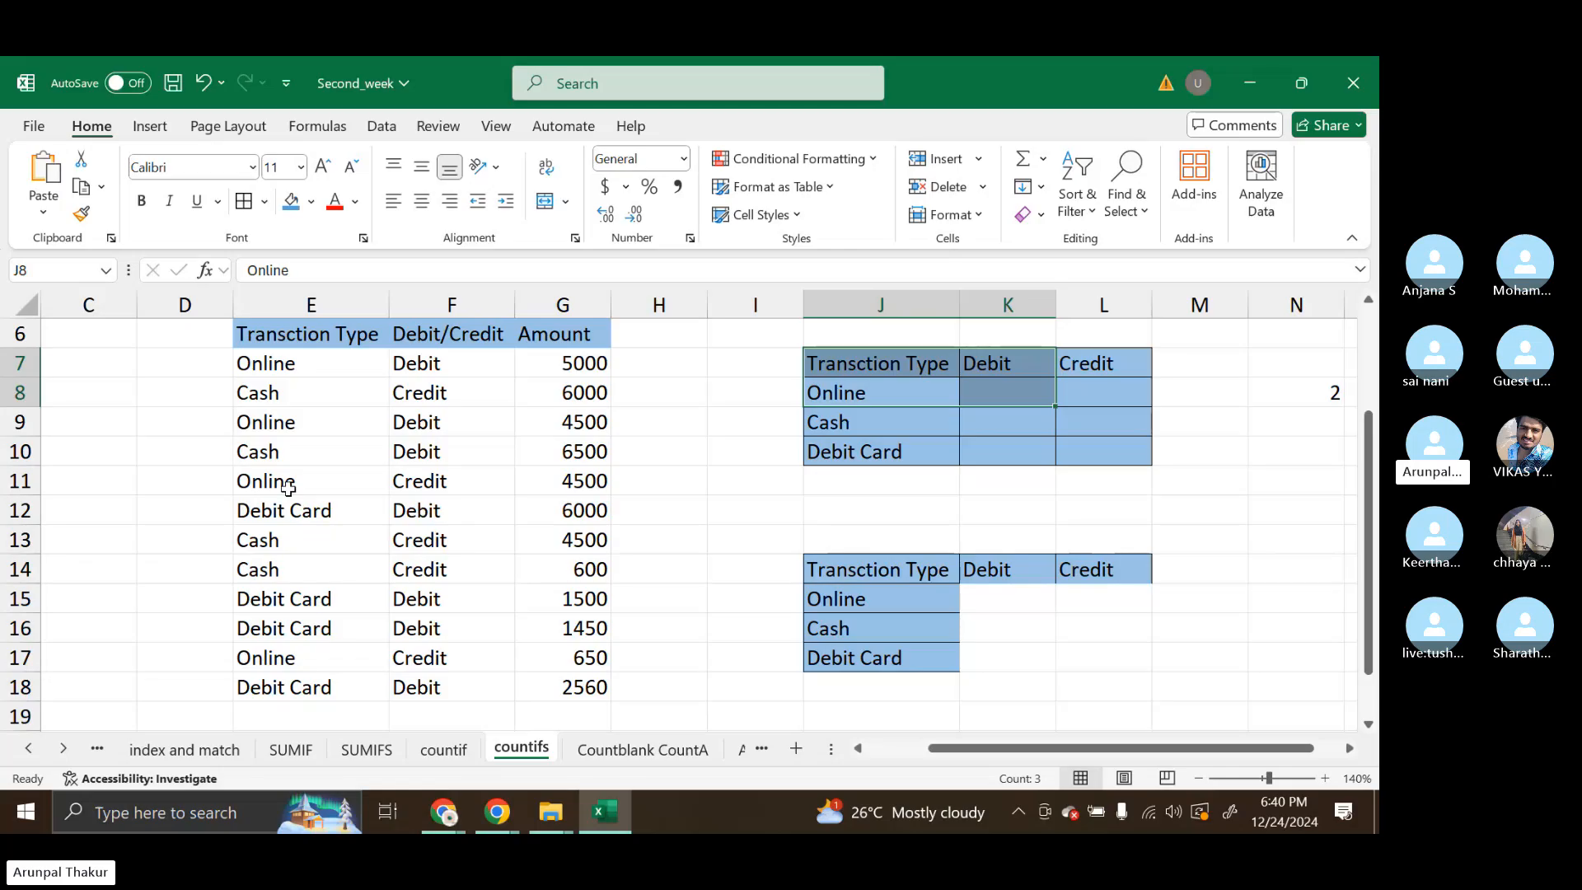
pyautogui.moveTo(288, 489); pyautogui.dragTo(416, 495)
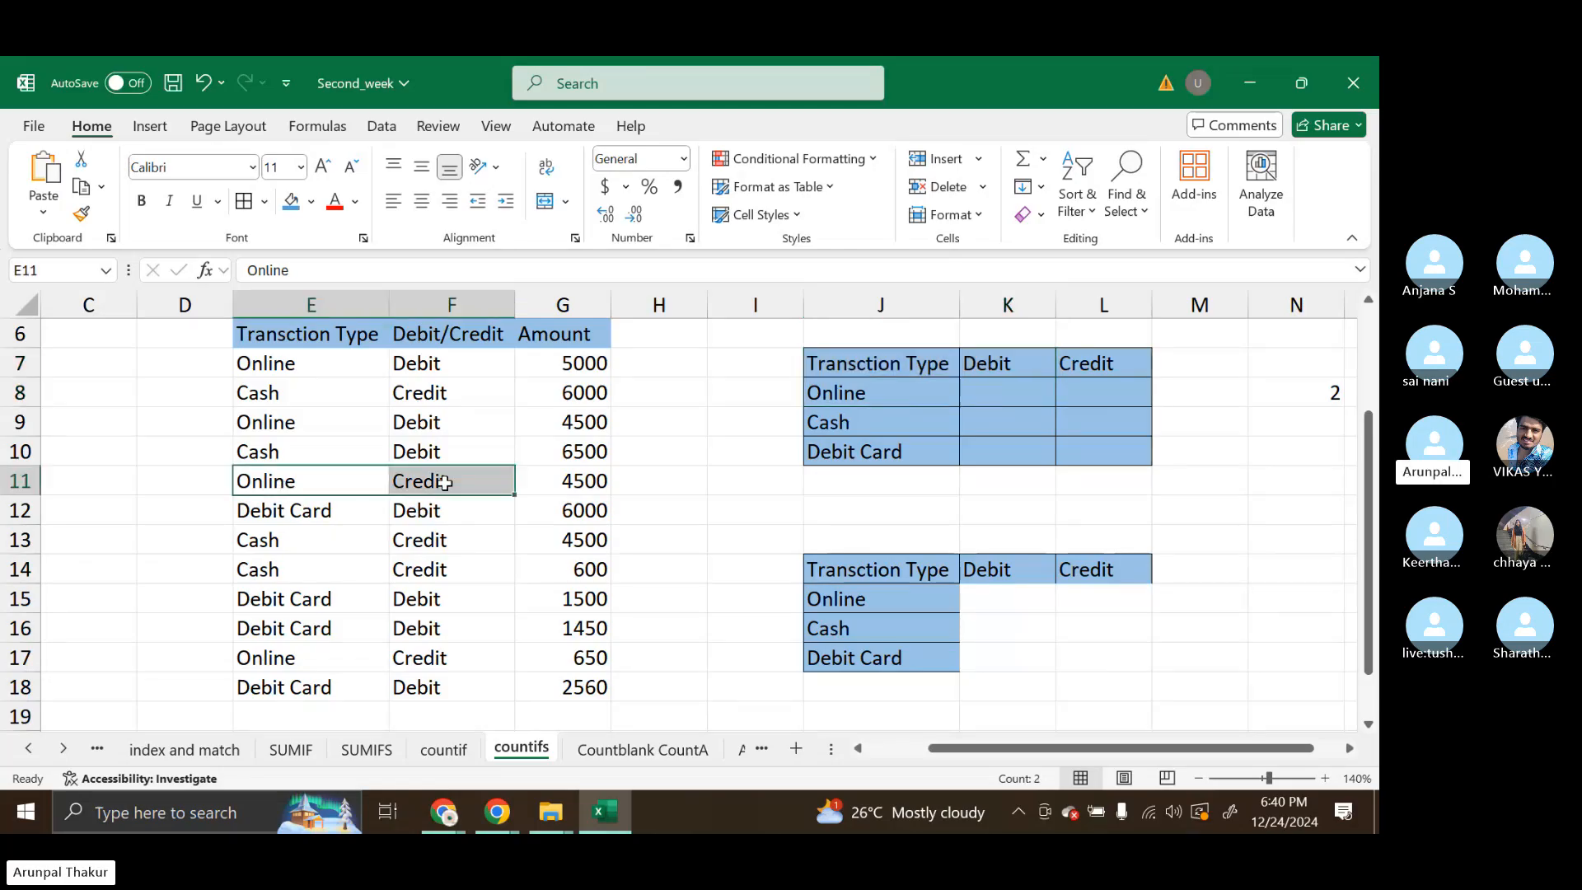
pyautogui.moveTo(252, 653); pyautogui.dragTo(398, 655)
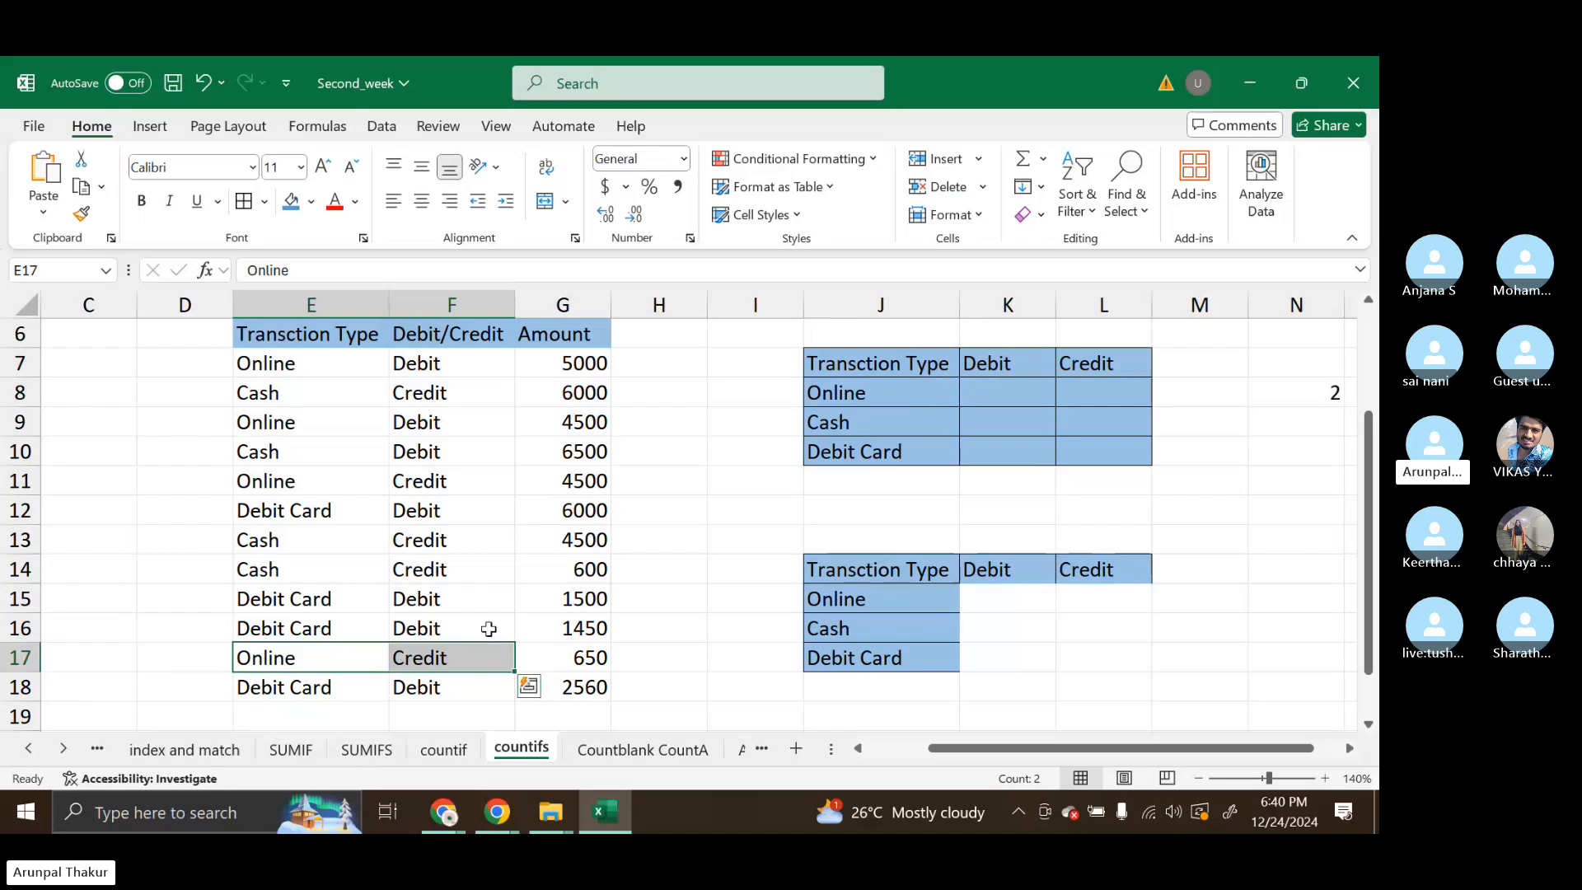
# Start a COUNTIFS formula in K8 with the locked transaction type range $E$7:$E$18 and the column-locked criterion $J8.
pyautogui.click(997, 383)
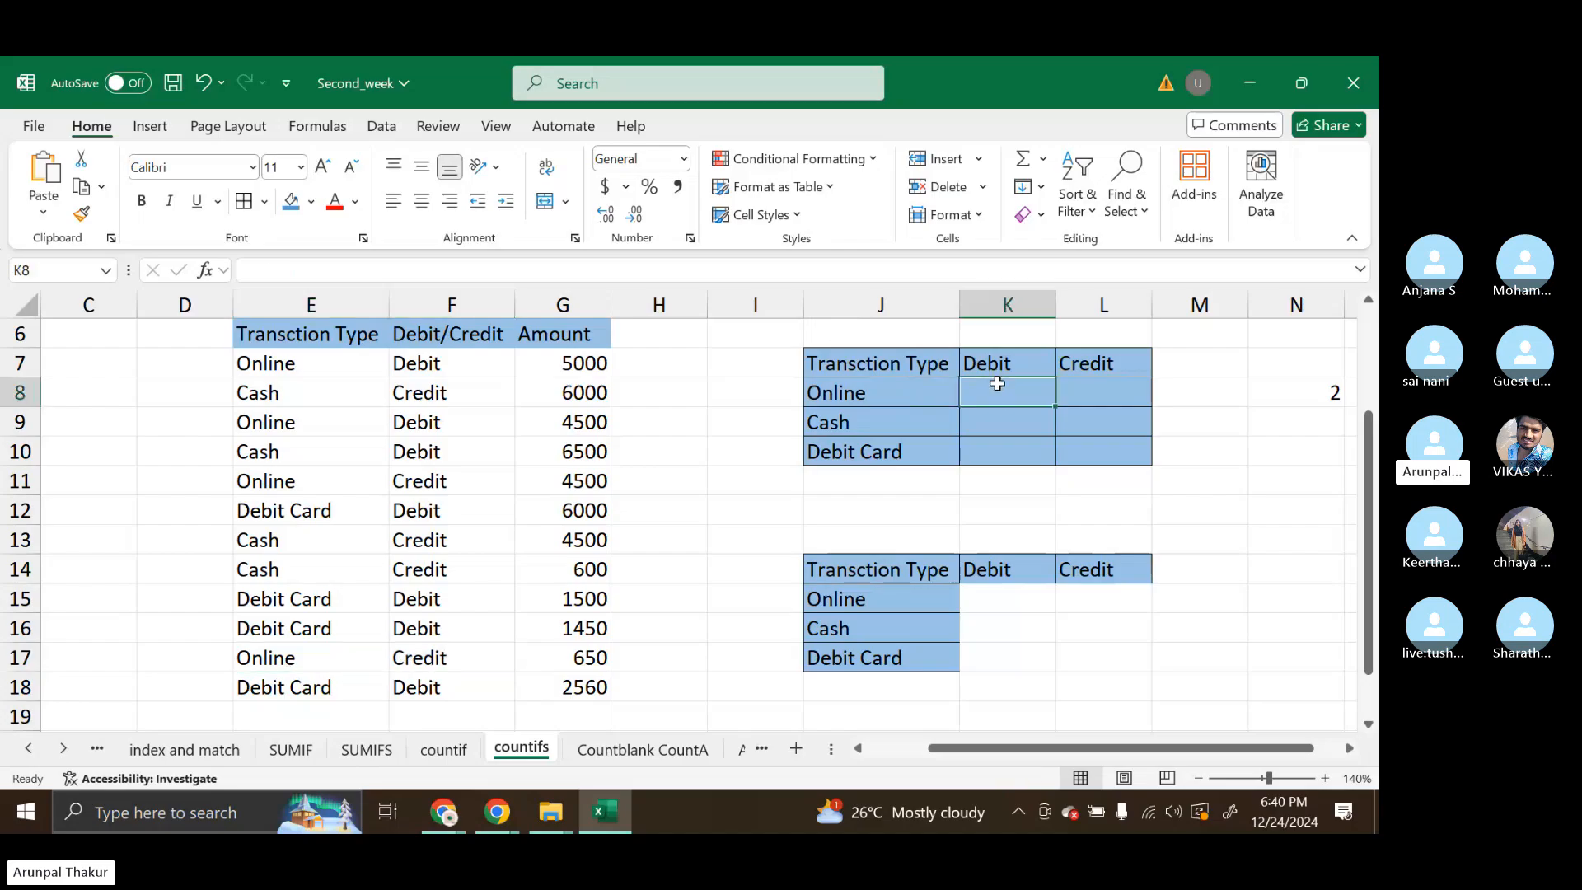
pyautogui.write('=COU')
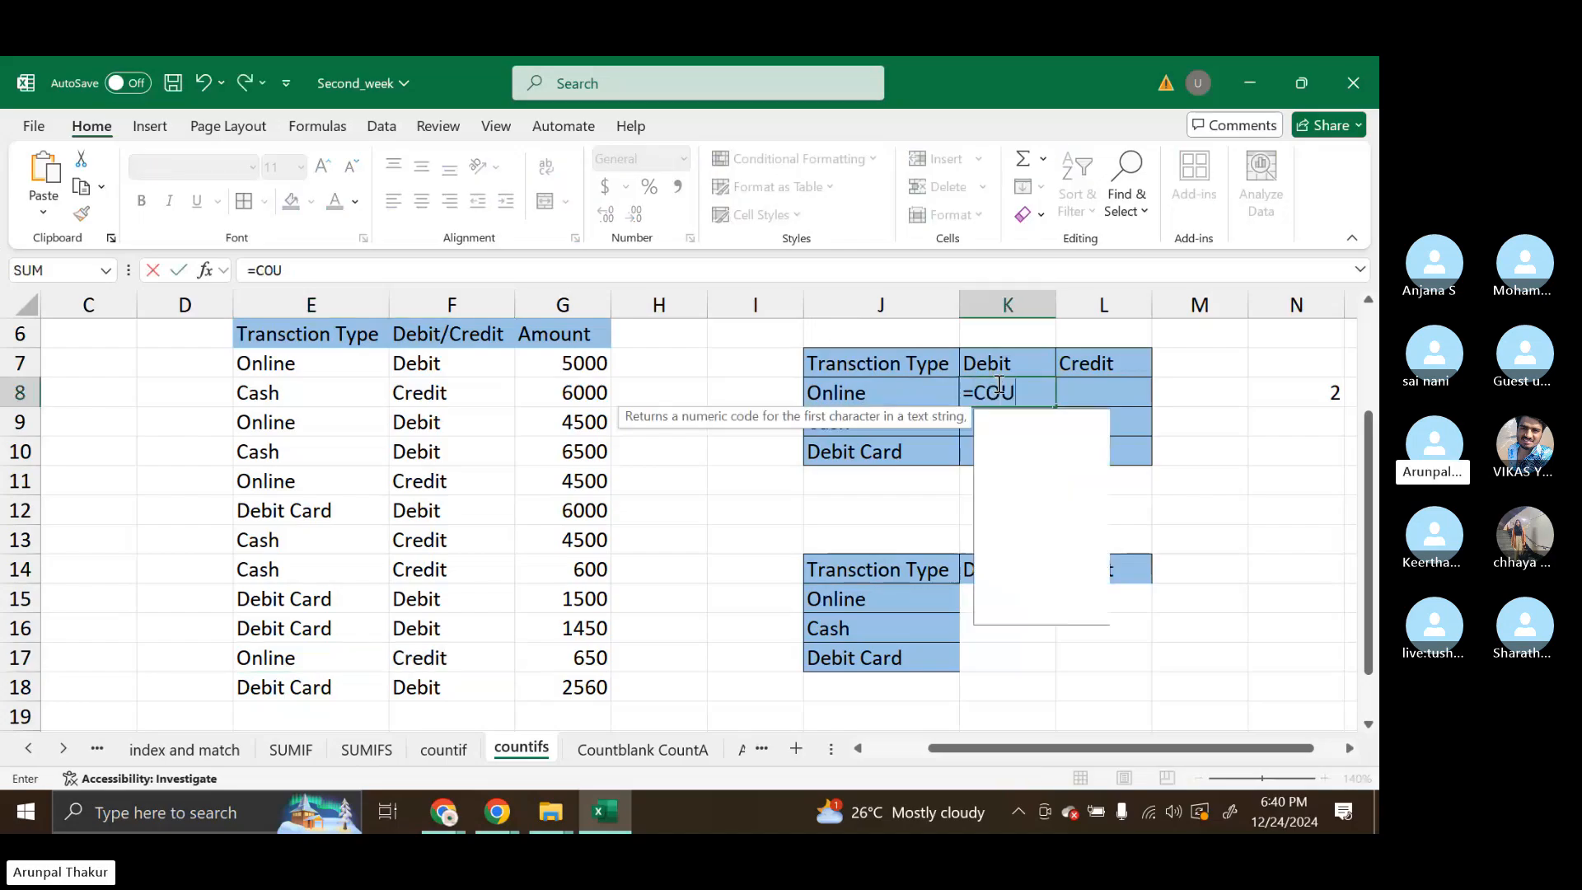
pyautogui.write('NTIF')
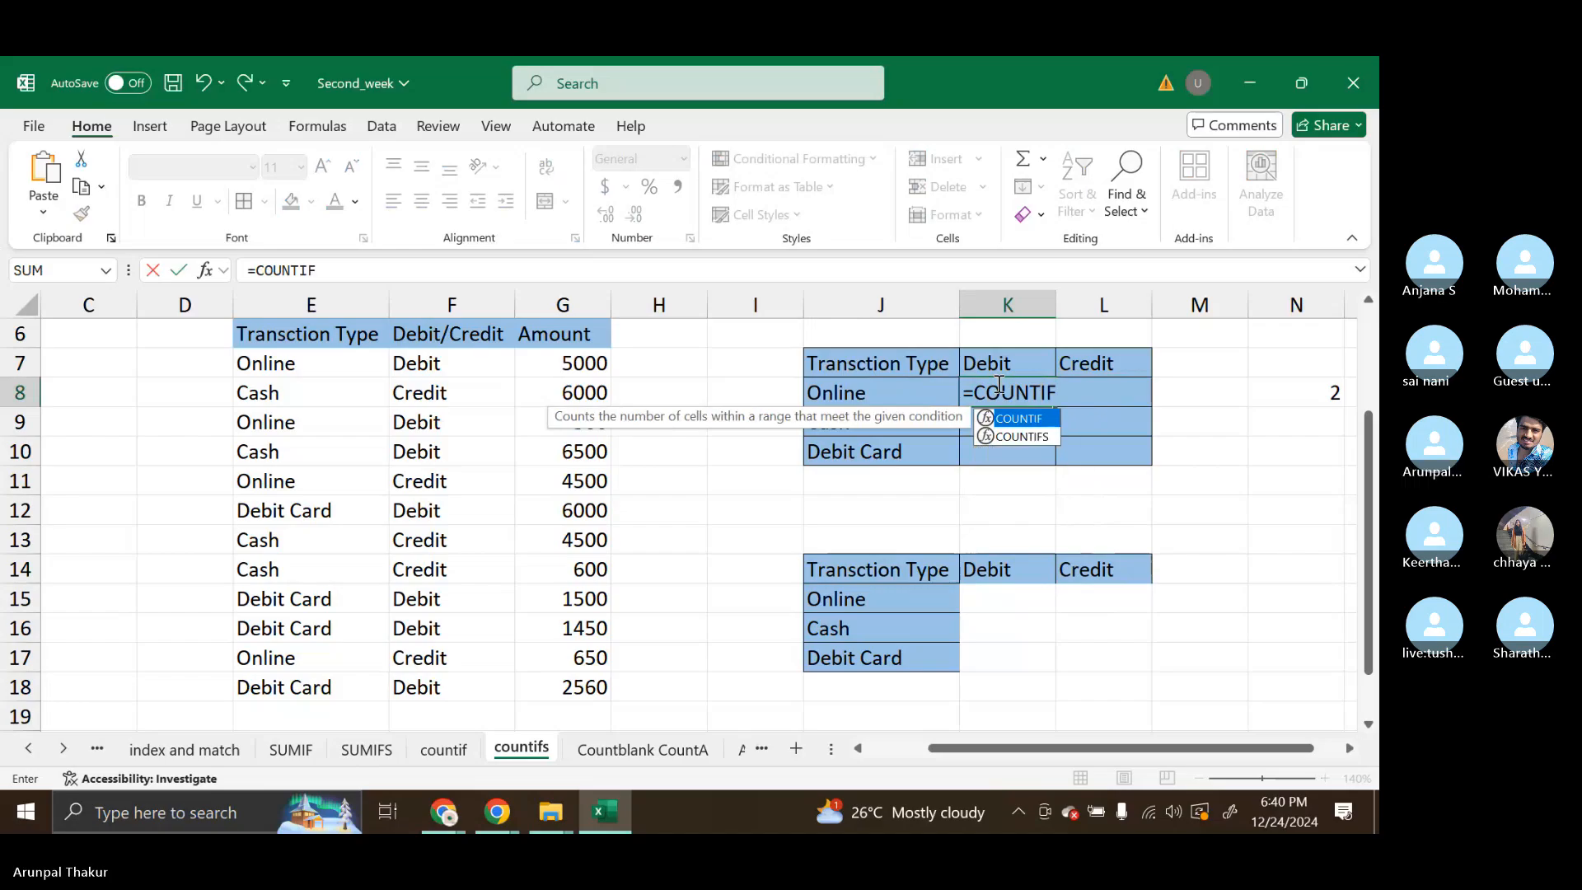
pyautogui.write('S(')
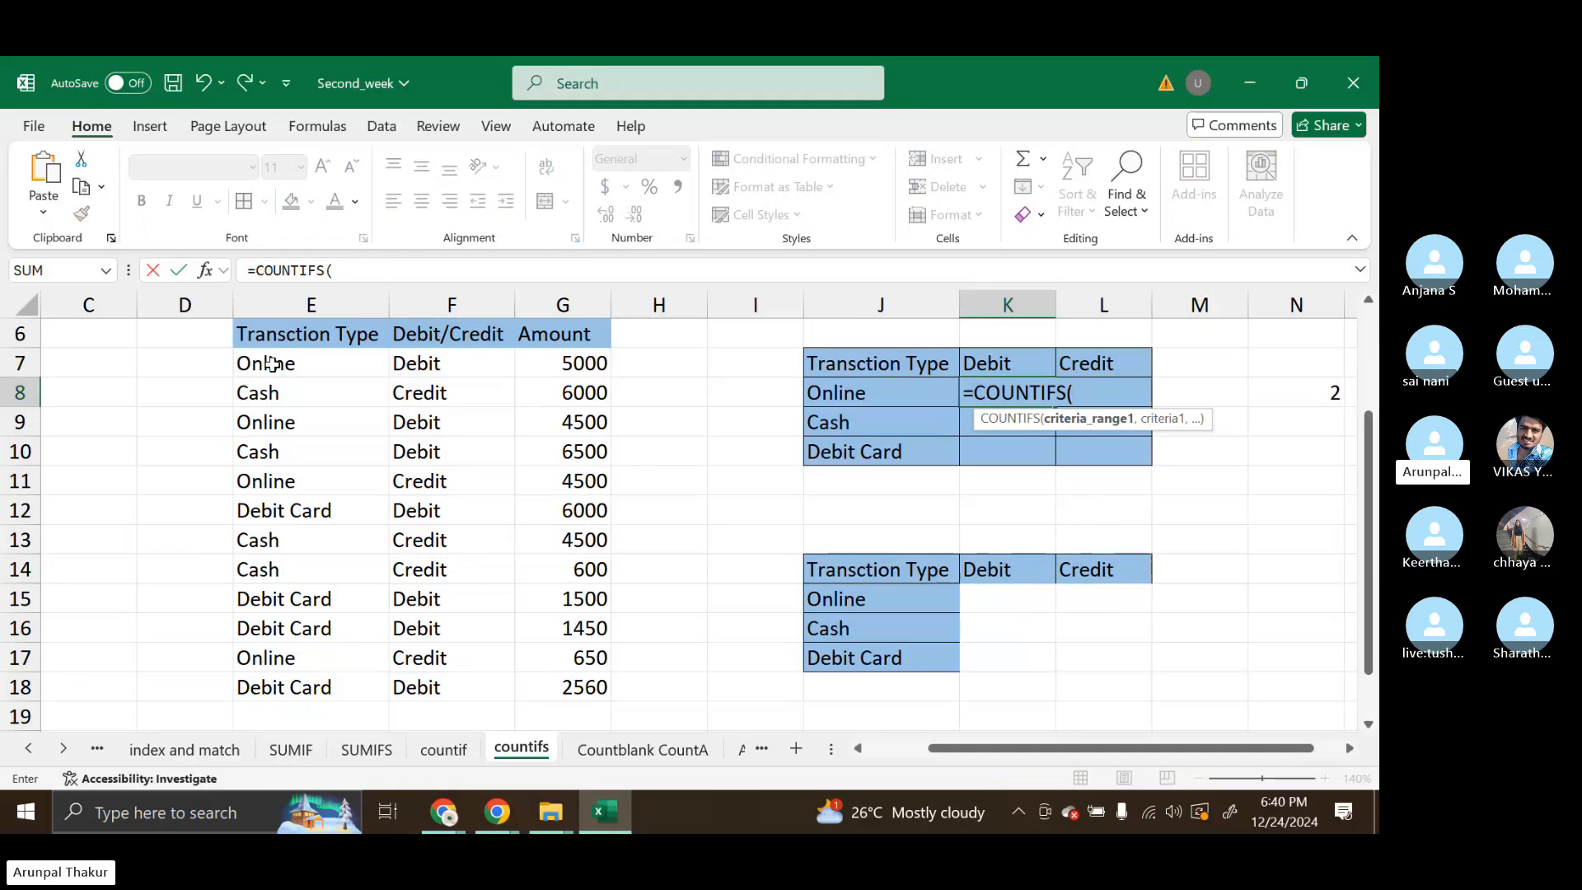
pyautogui.moveTo(272, 363); pyautogui.dragTo(285, 685)
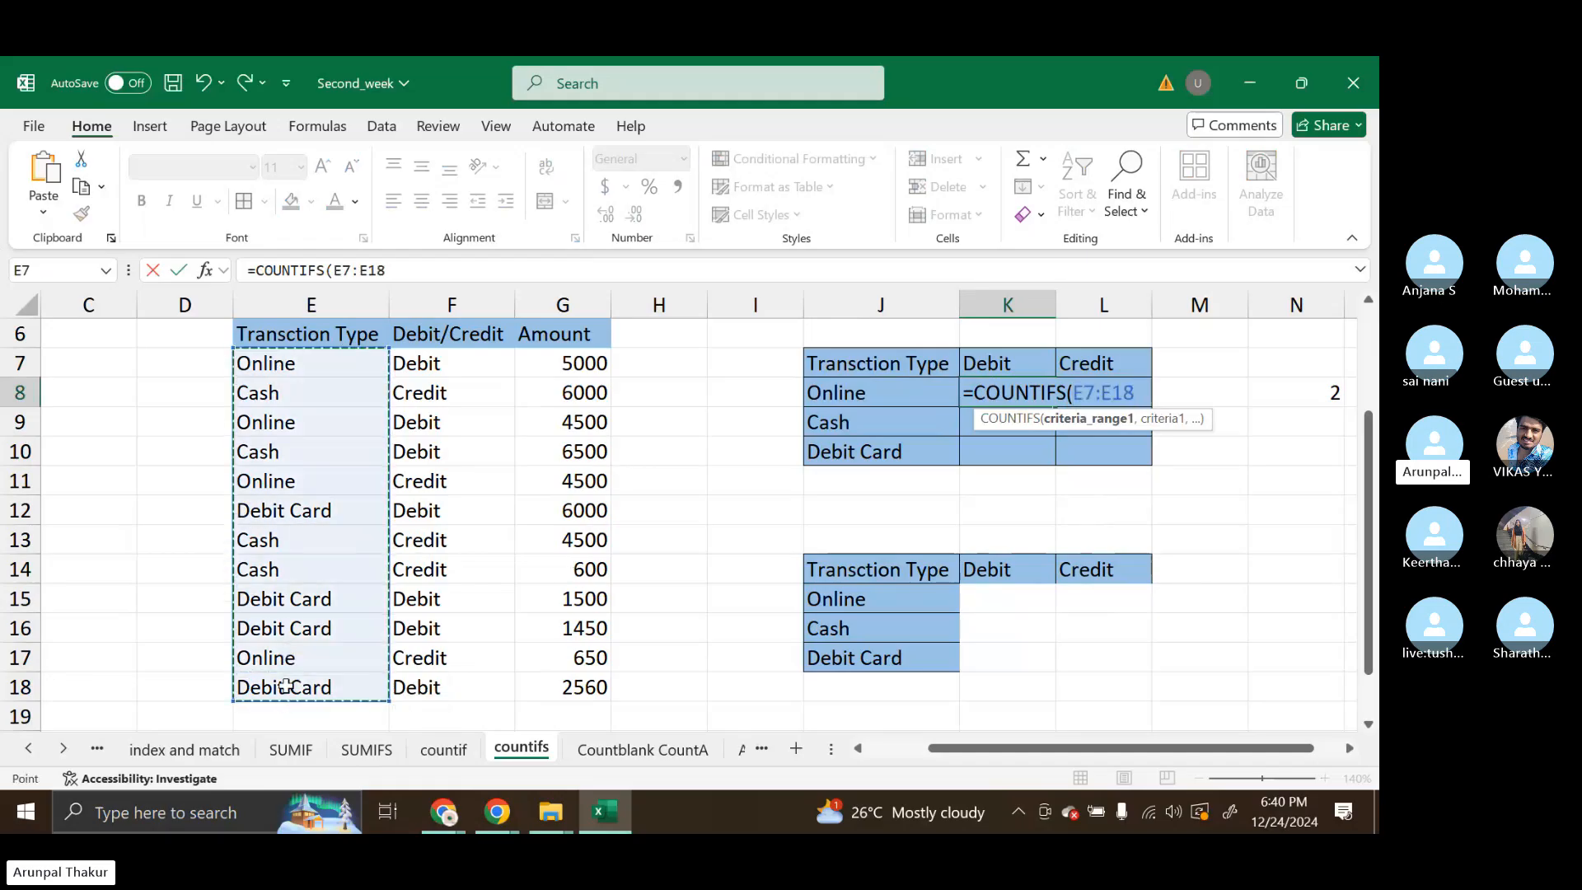
pyautogui.press('F4')
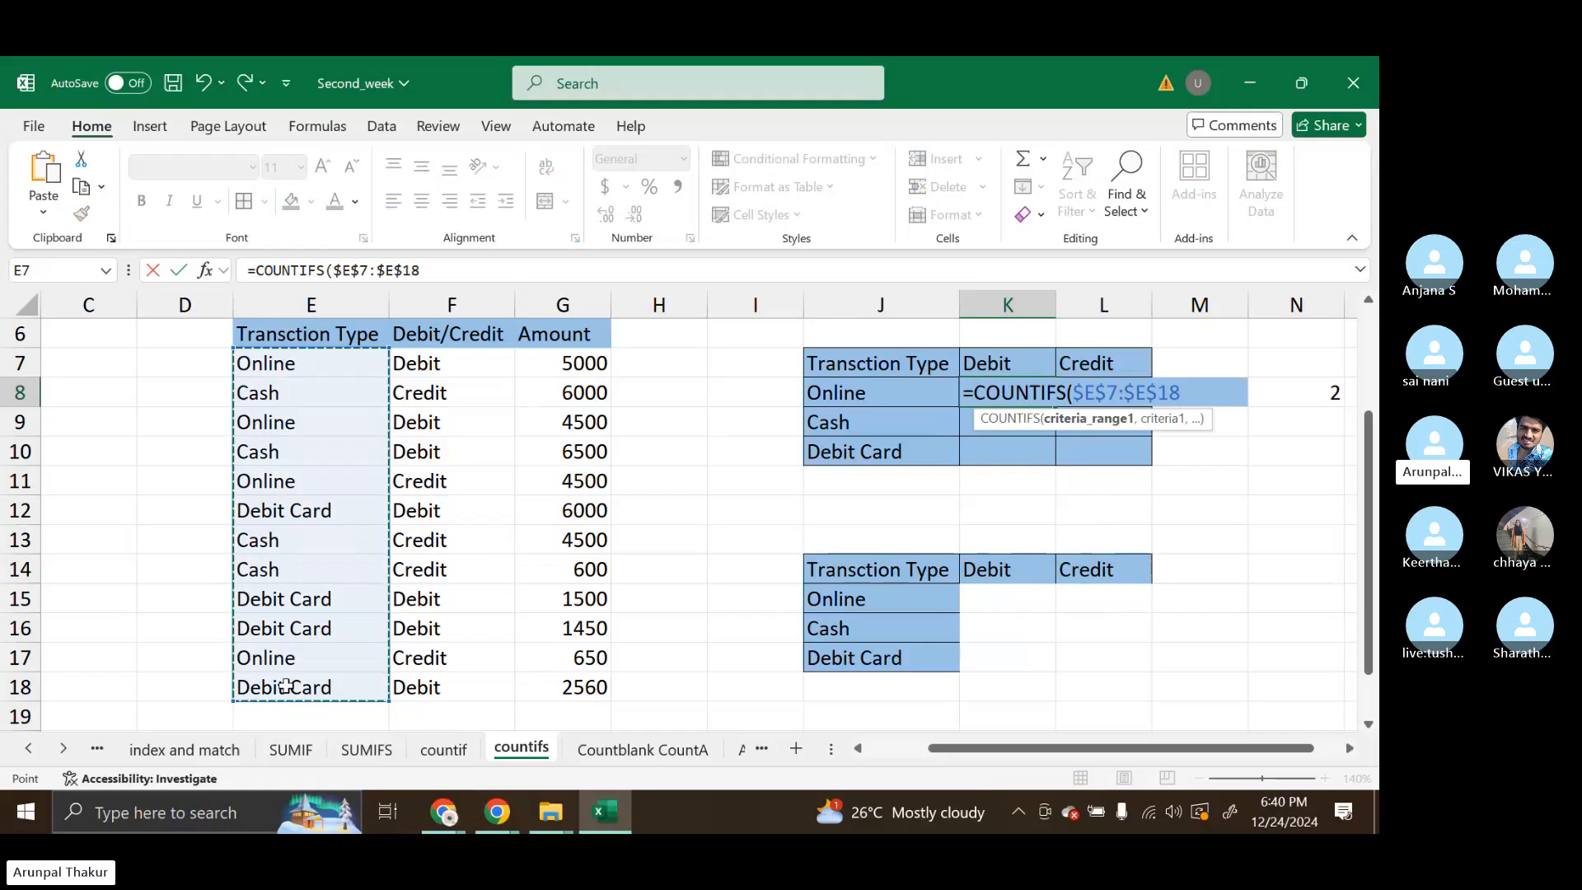
pyautogui.write(',')
pyautogui.click(875, 394)
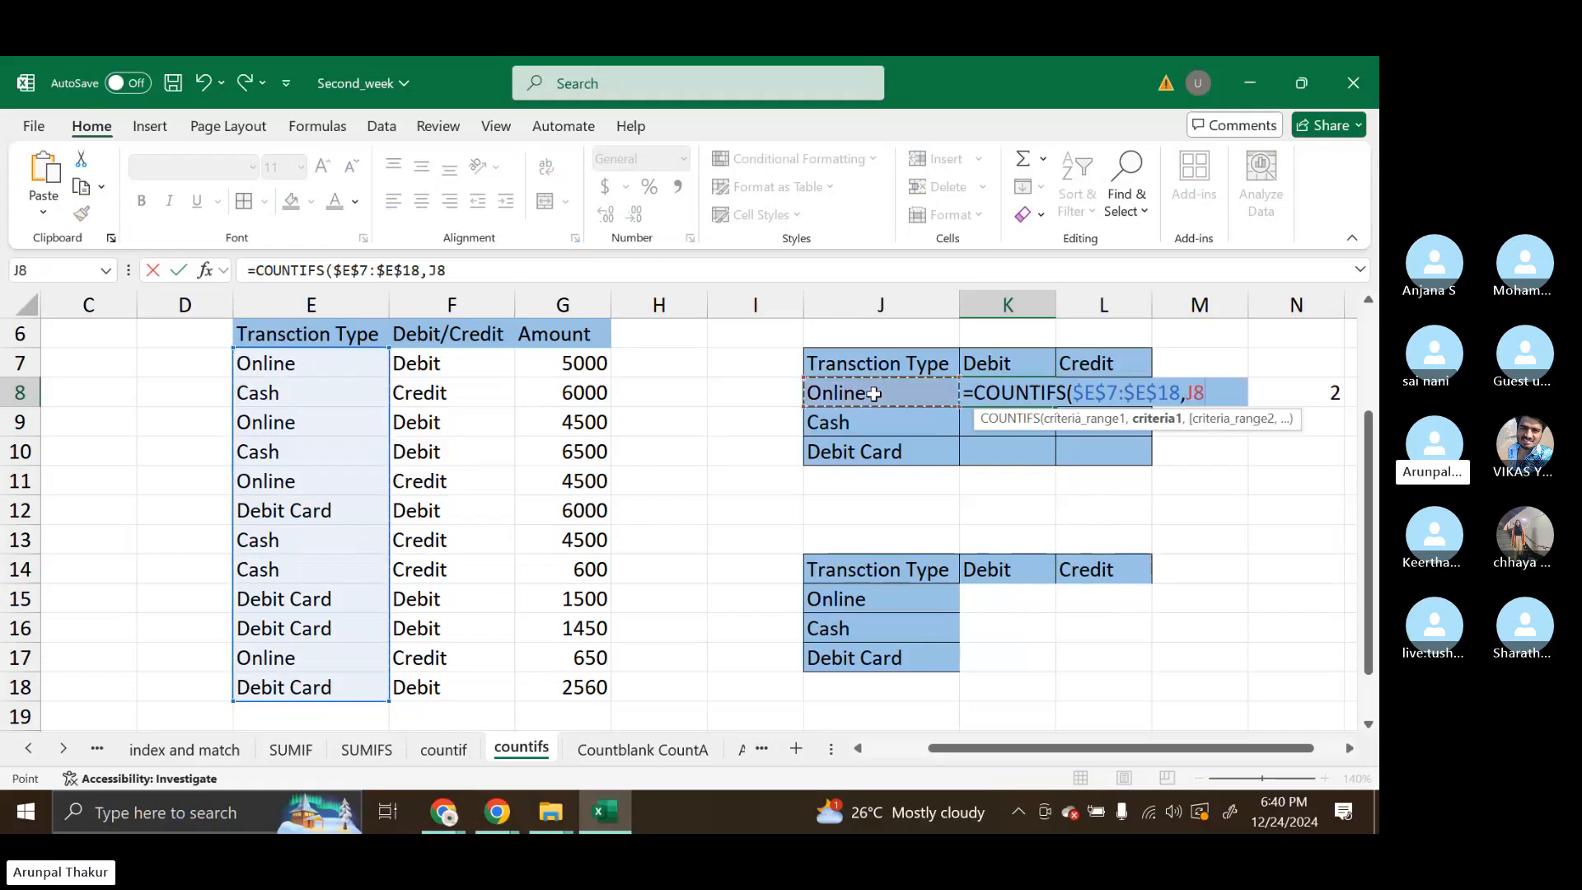
pyautogui.click(1189, 395)
pyautogui.write('$')
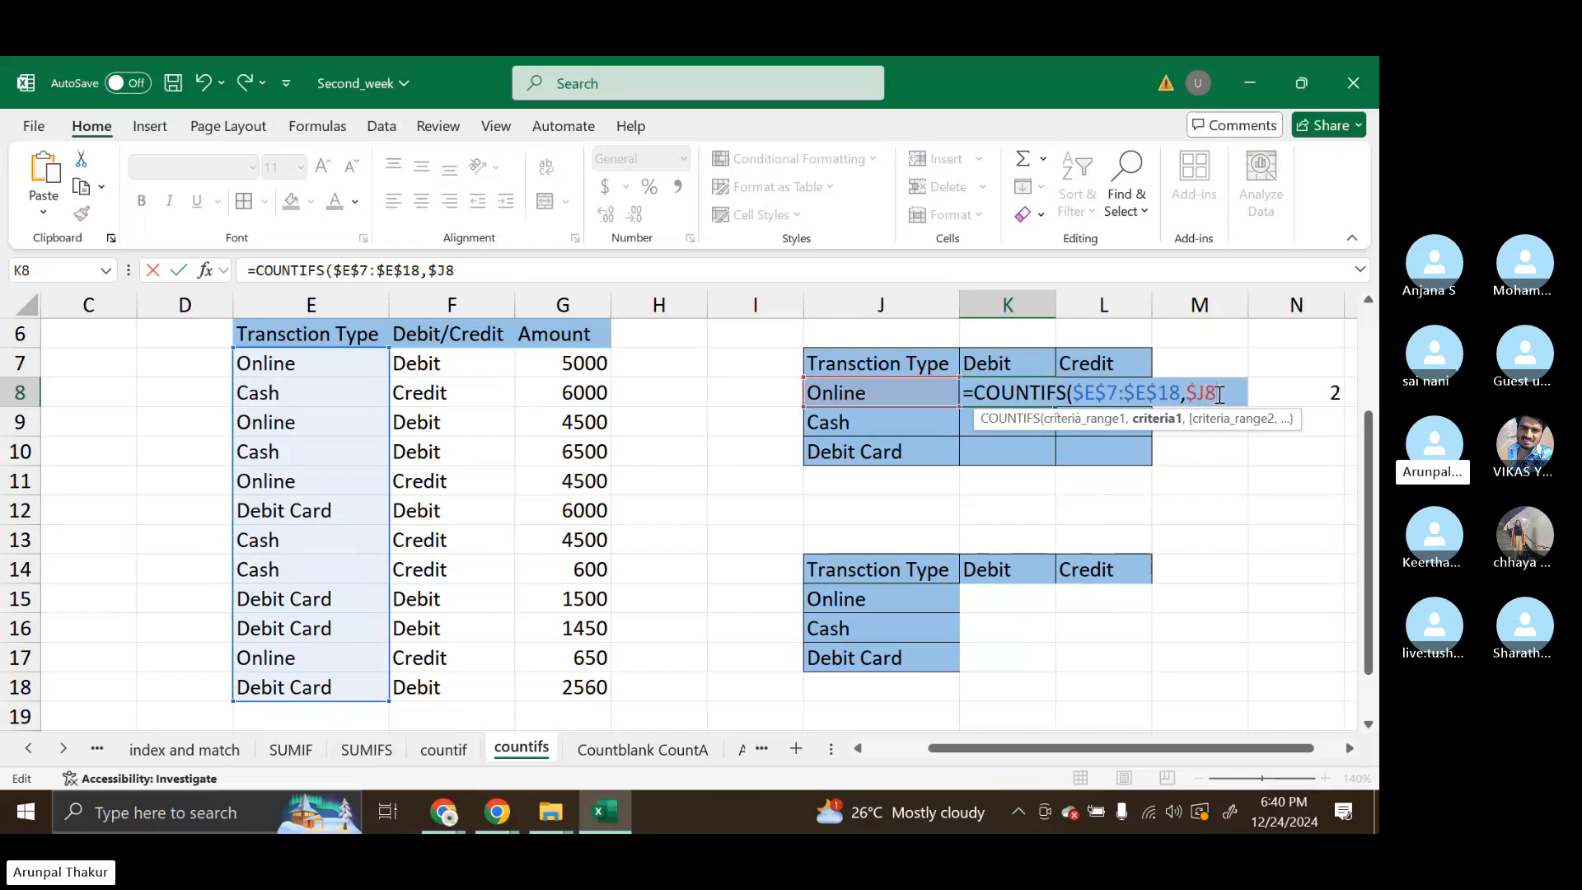
# Complete the K8 COUNTIFS formula with the second criteria range $F$7:$F$18 and the row-locked Debit criterion K$7.
pyautogui.write(',')
pyautogui.click(465, 367)
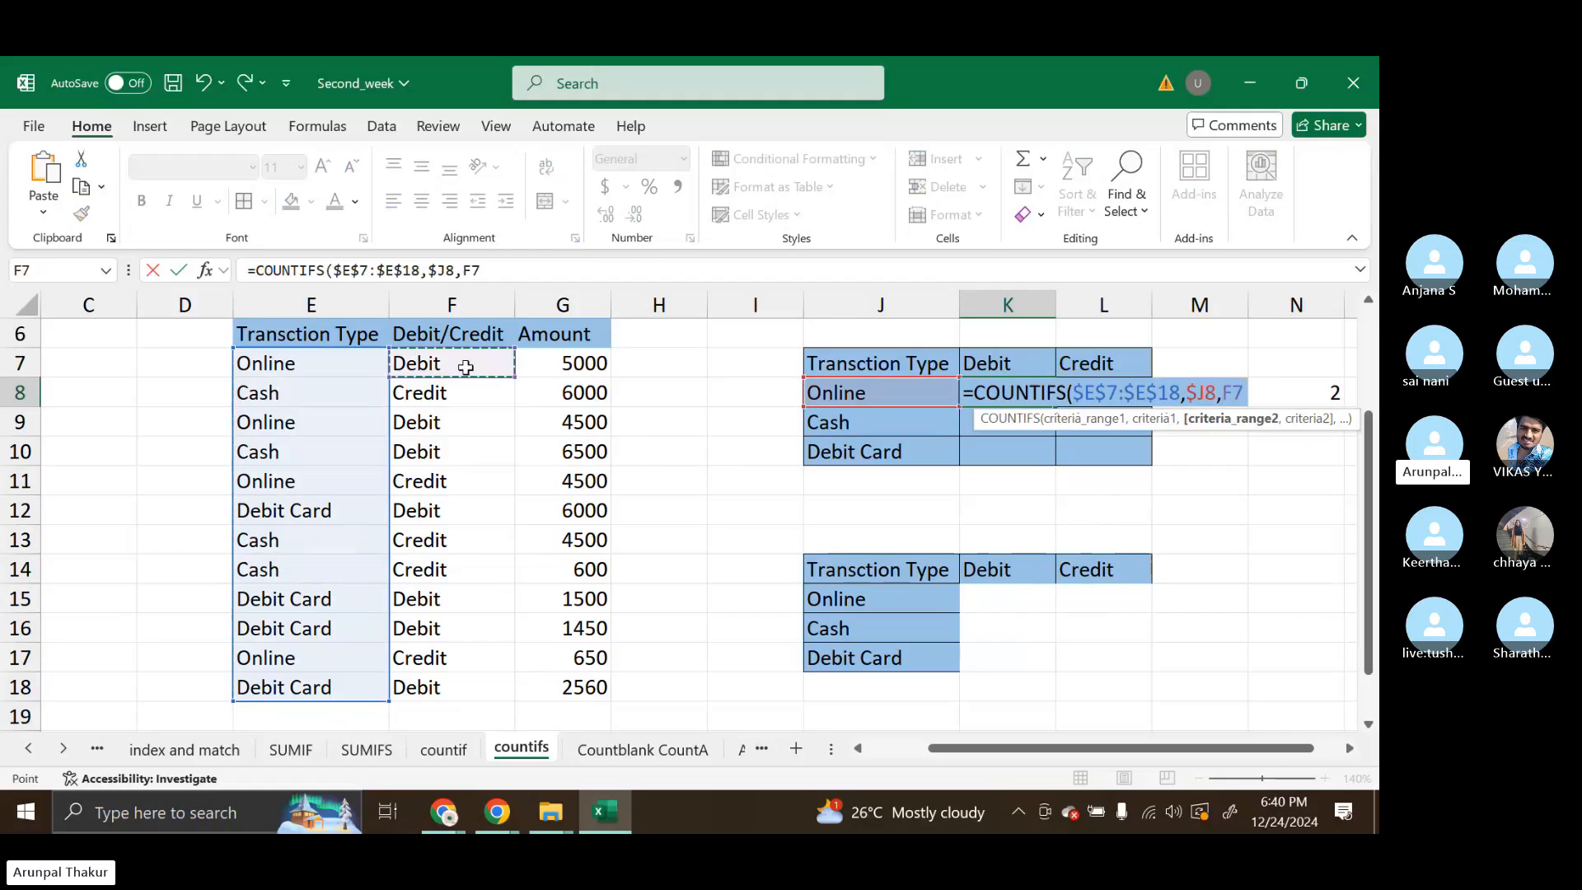
pyautogui.moveTo(465, 367); pyautogui.dragTo(447, 688)
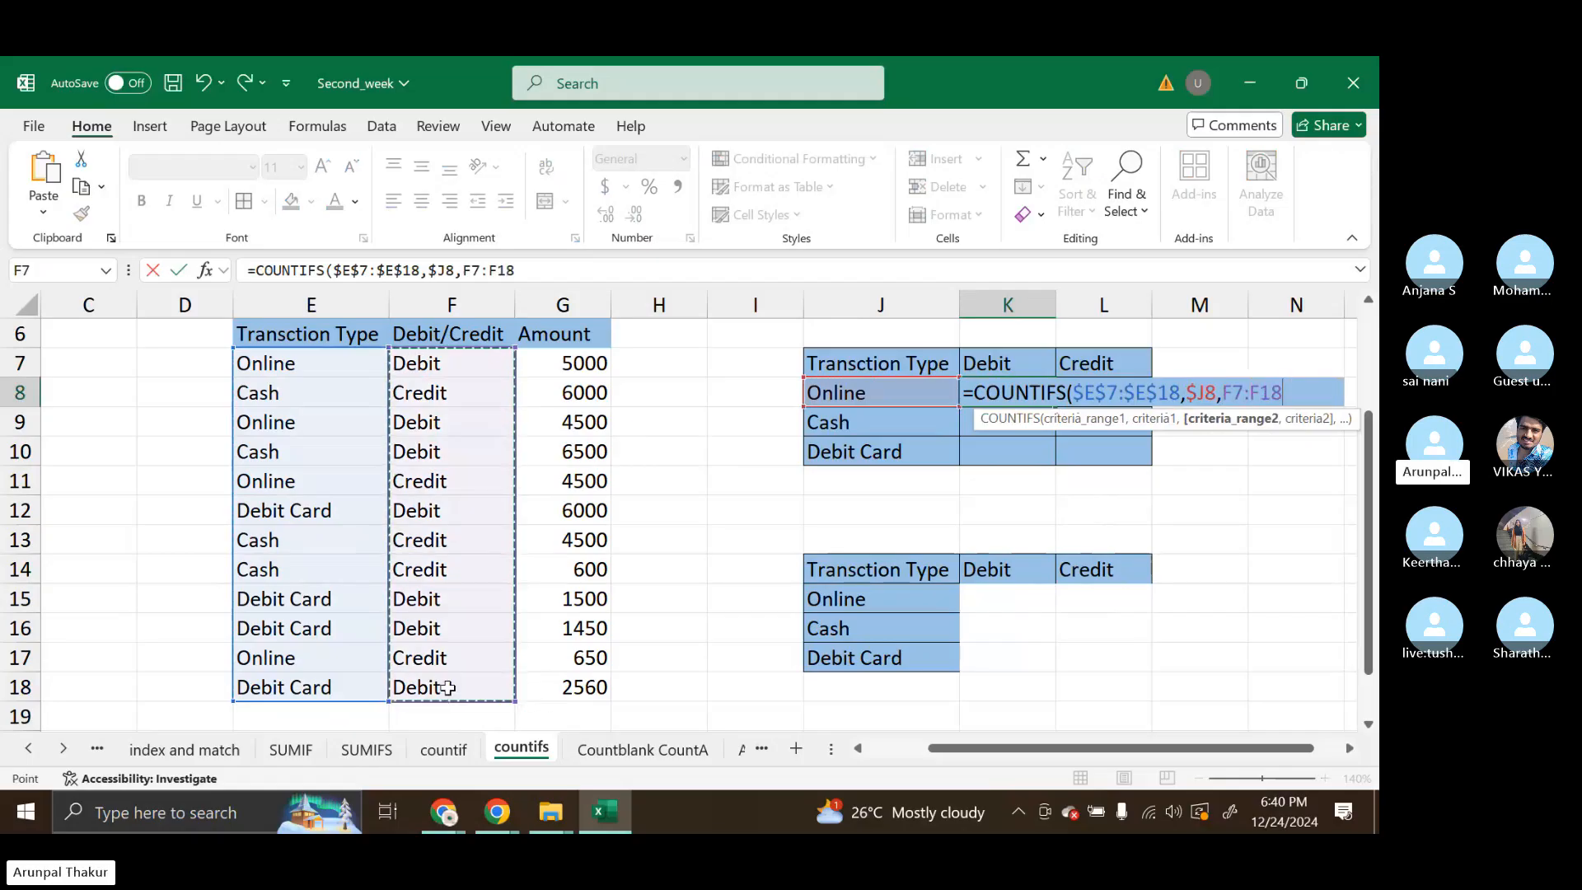
pyautogui.press('F4')
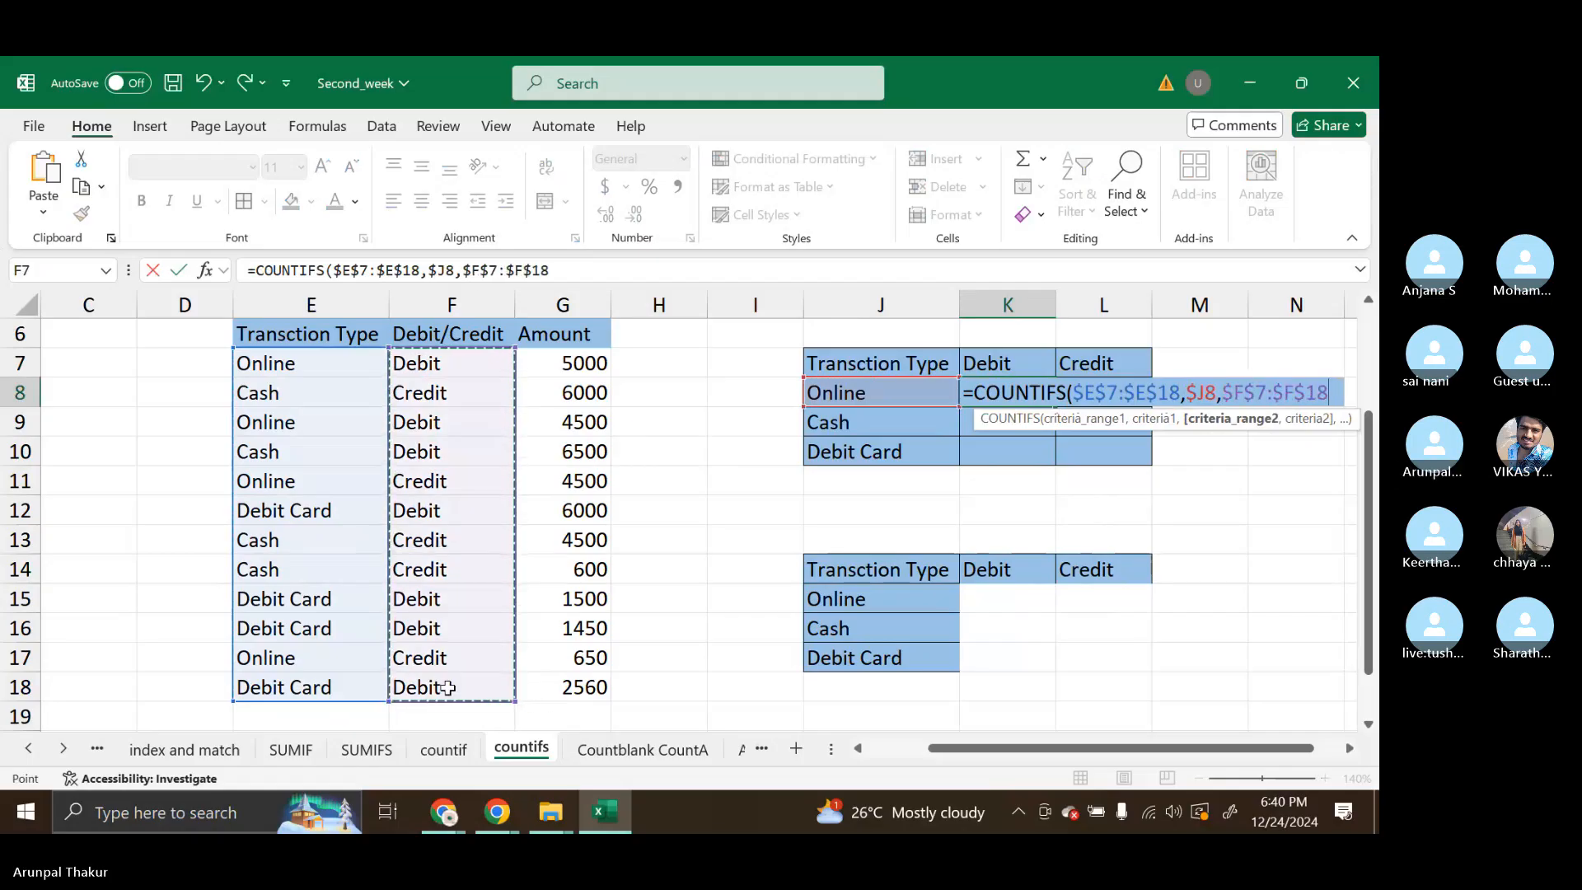
pyautogui.write(',')
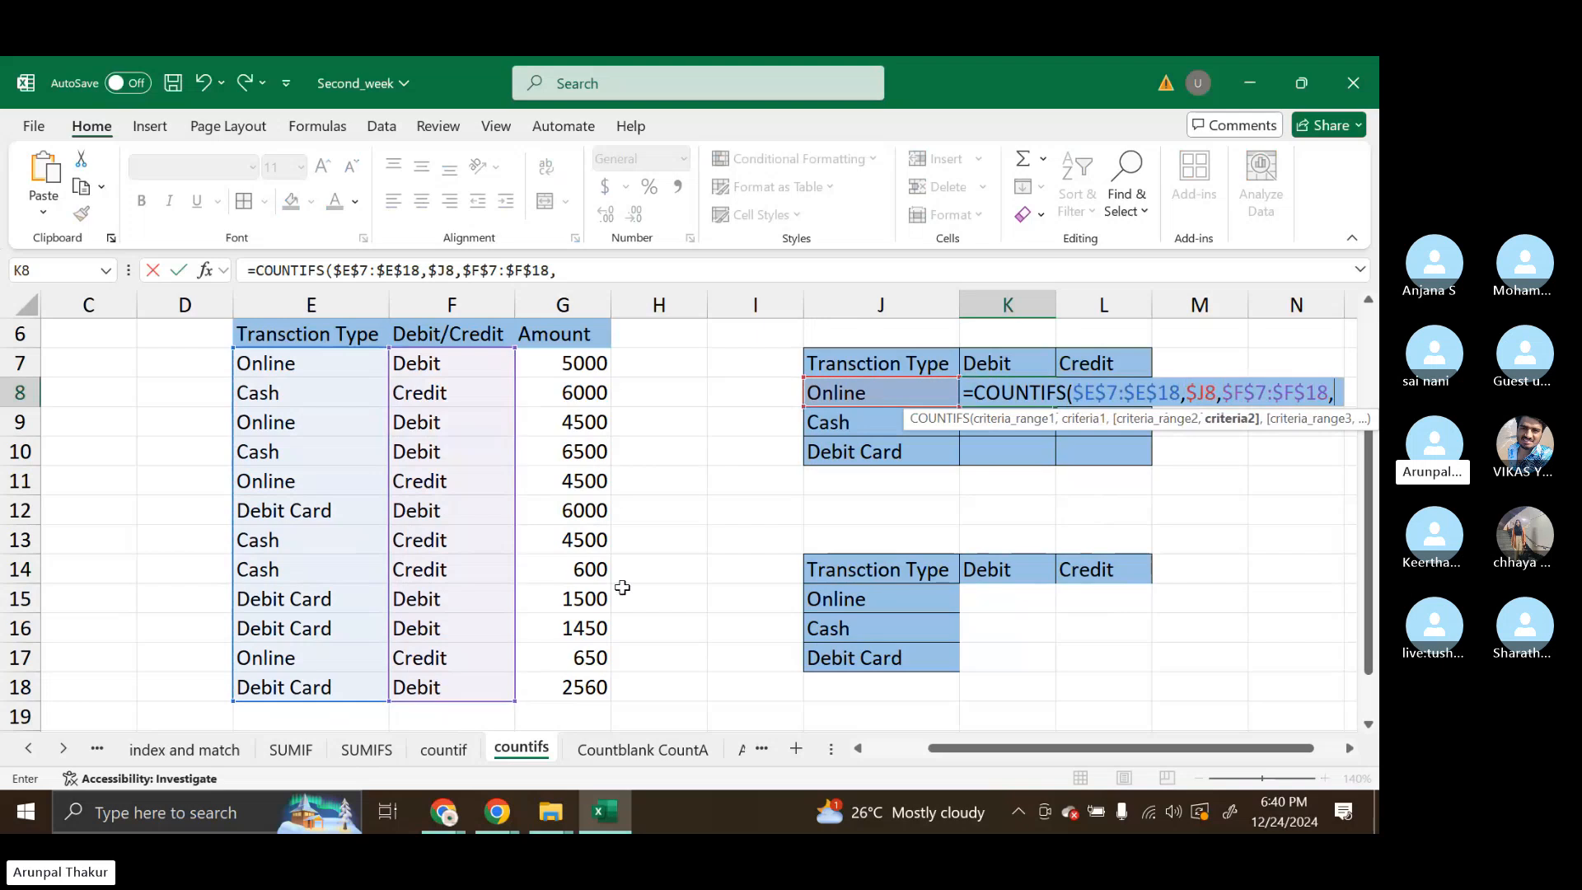
pyautogui.click(994, 358)
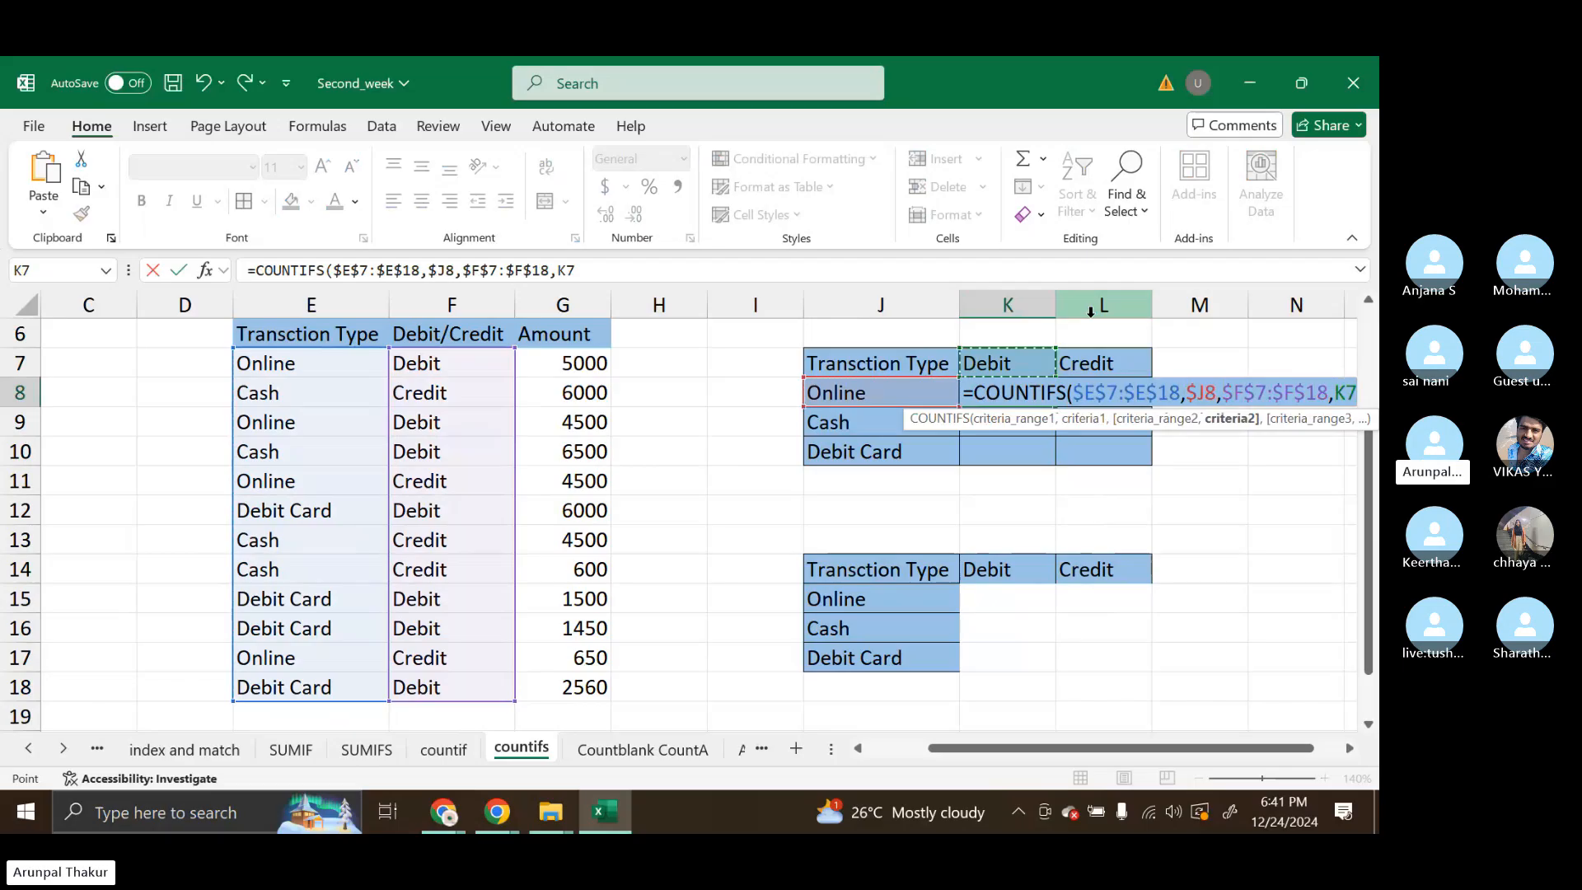
pyautogui.click(1348, 398)
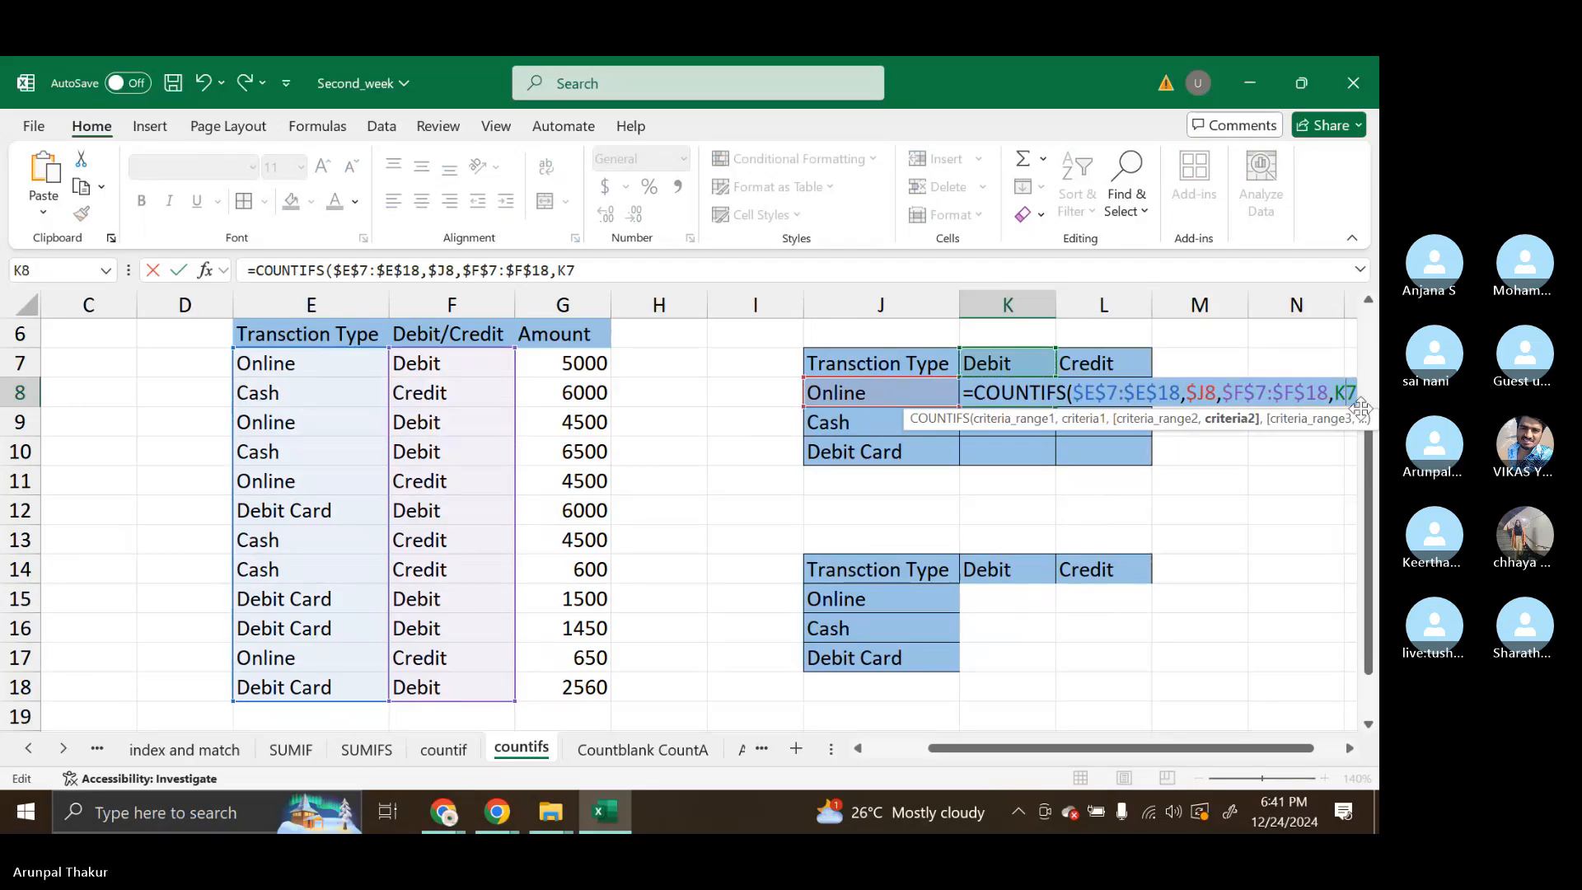
pyautogui.write('$')
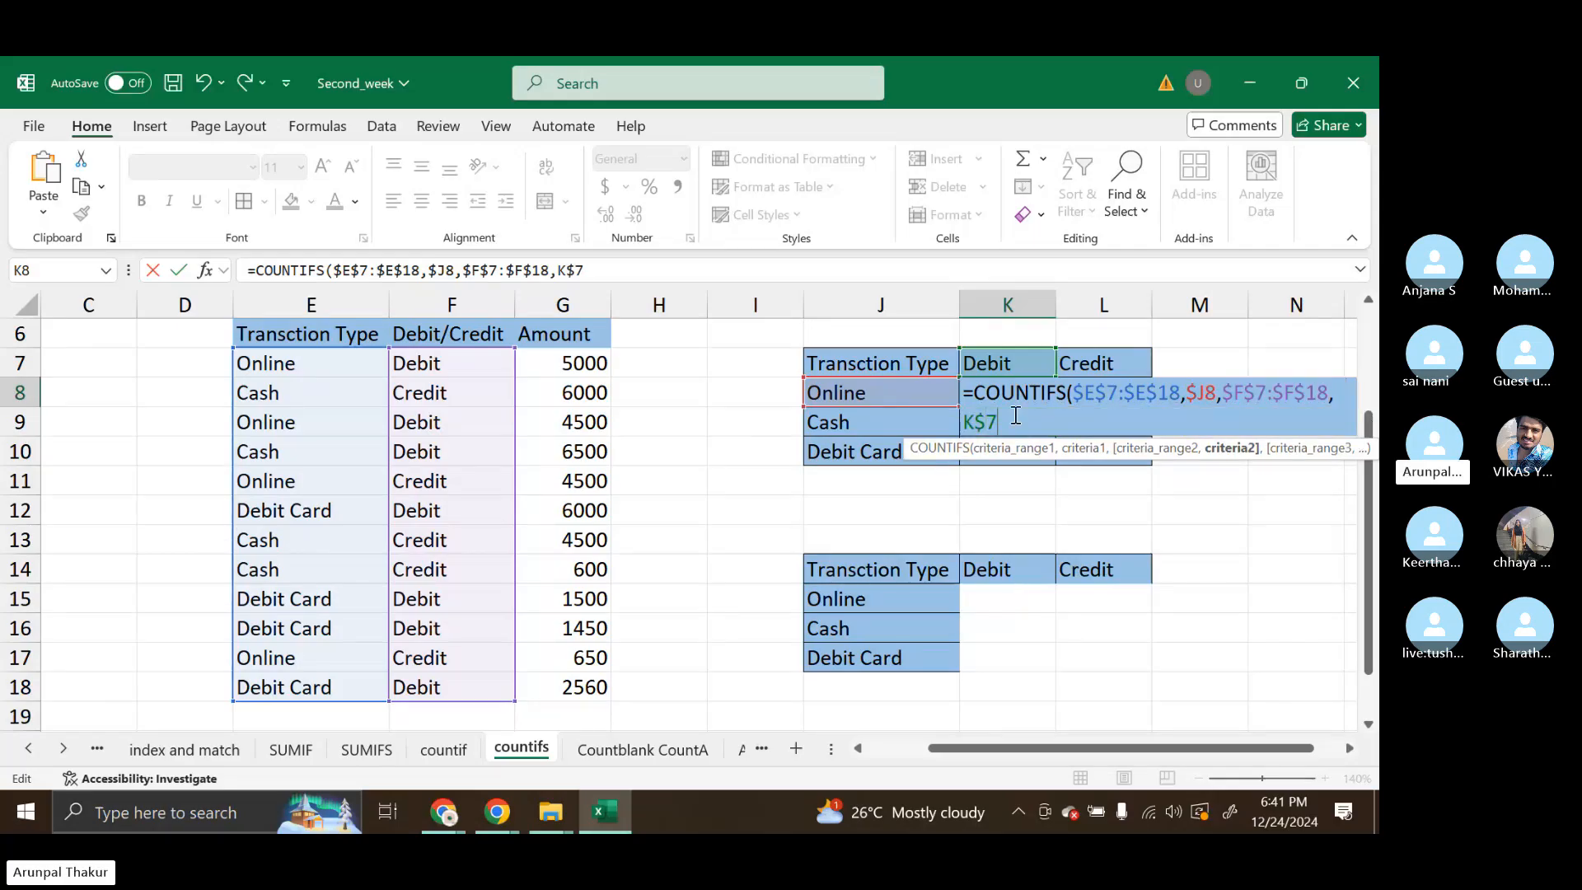
pyautogui.press('Return')
# Fill the COUNTIFS formula from K8 across the Debit and Credit columns down to the Debit Card row, K8:L10.
pyautogui.click(1042, 393)
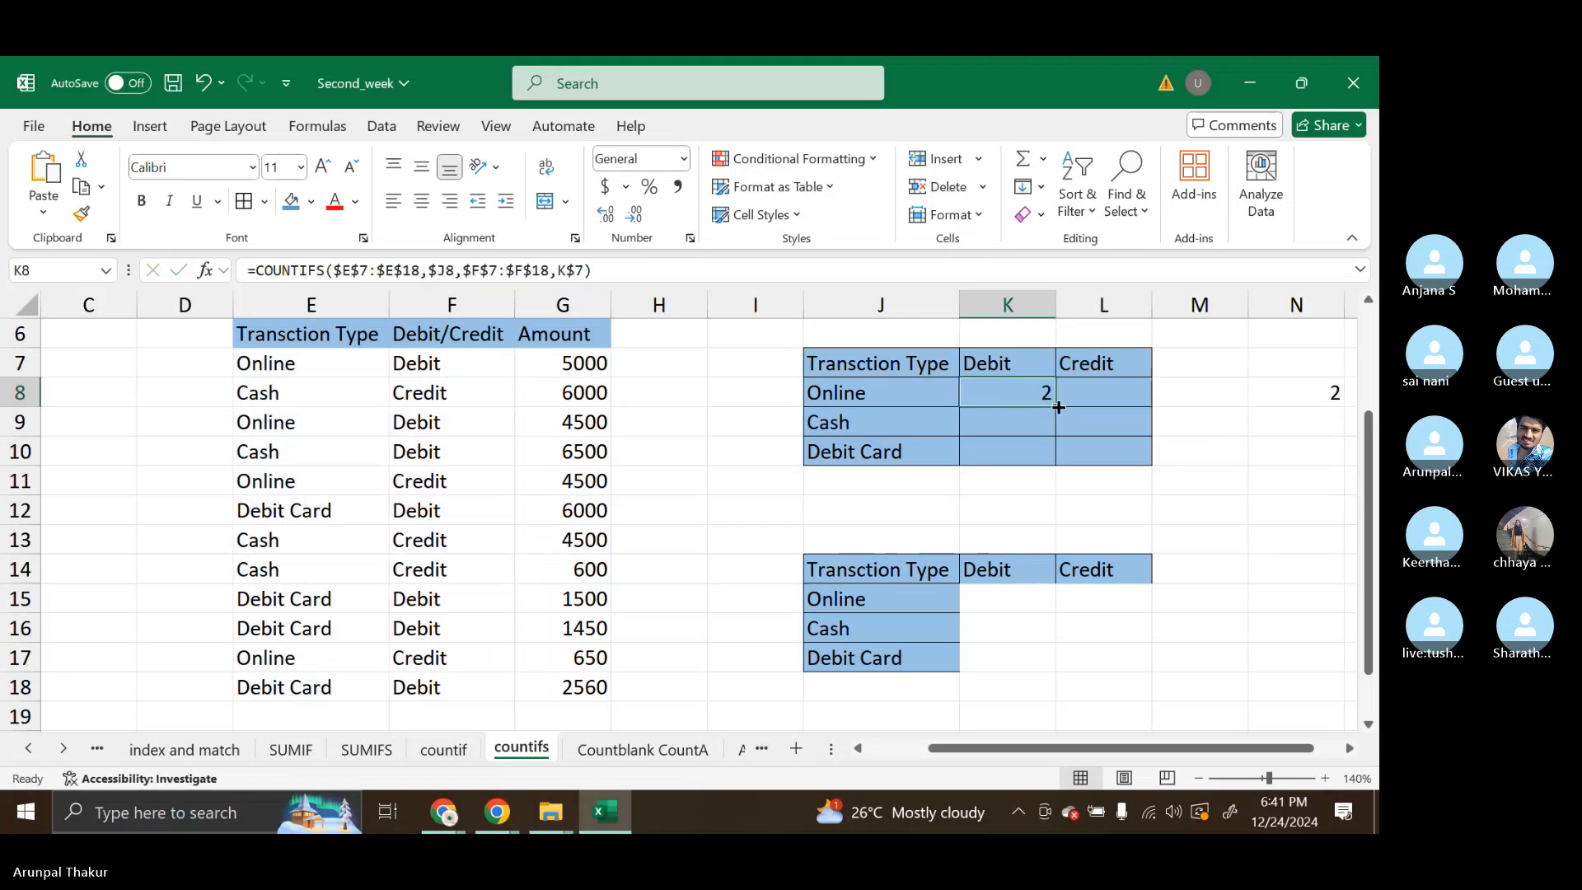
pyautogui.moveTo(1059, 407); pyautogui.dragTo(1151, 463)
pyautogui.click(1198, 456)
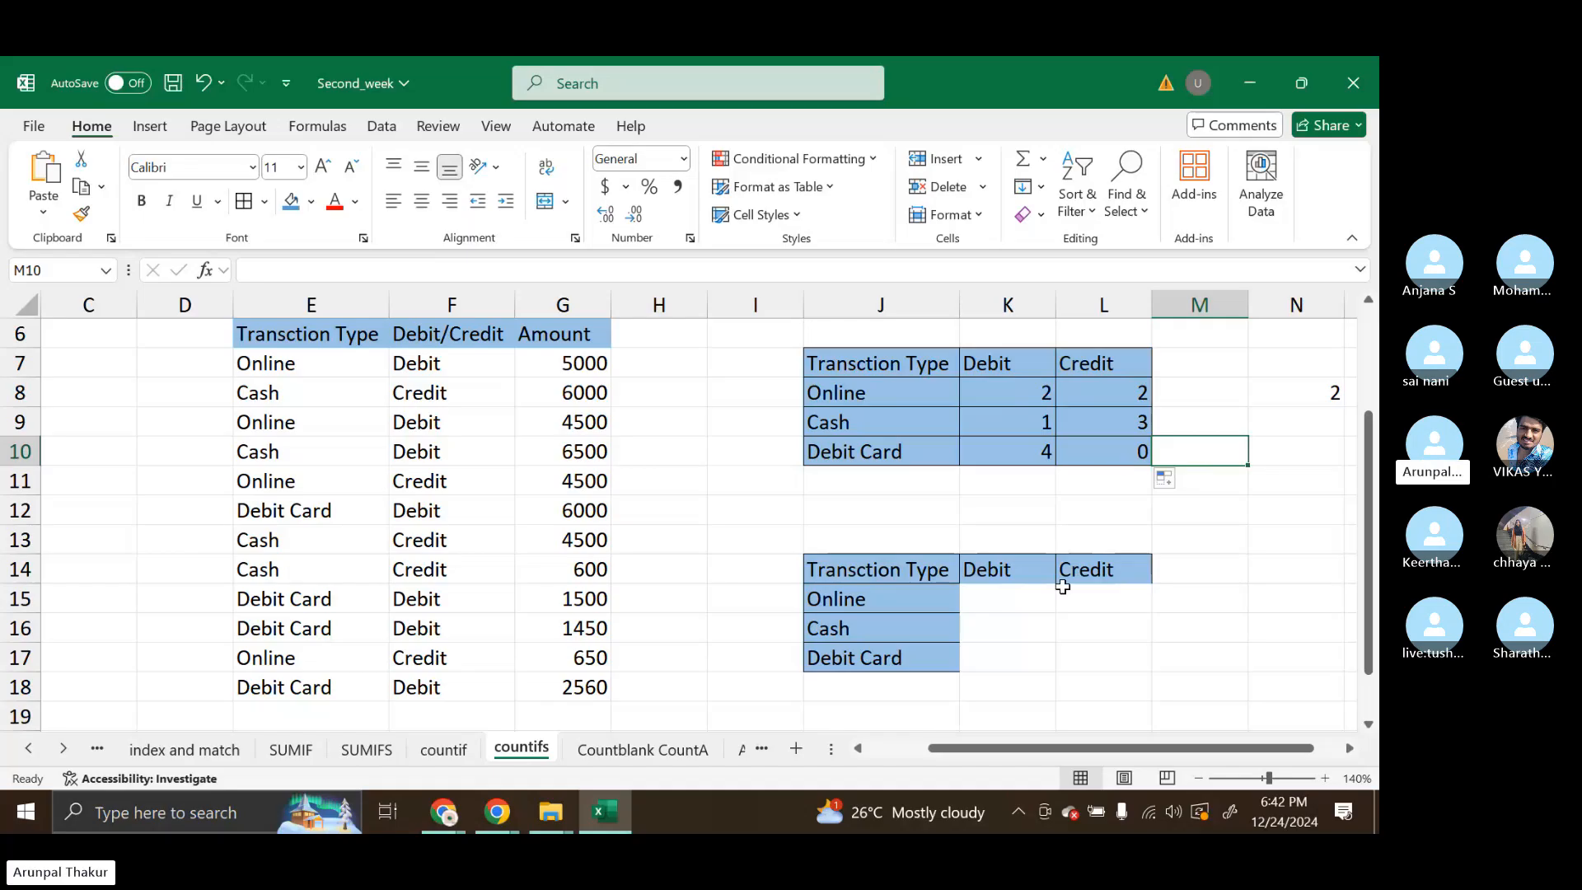
pyautogui.click(1002, 602)
pyautogui.click(1082, 605)
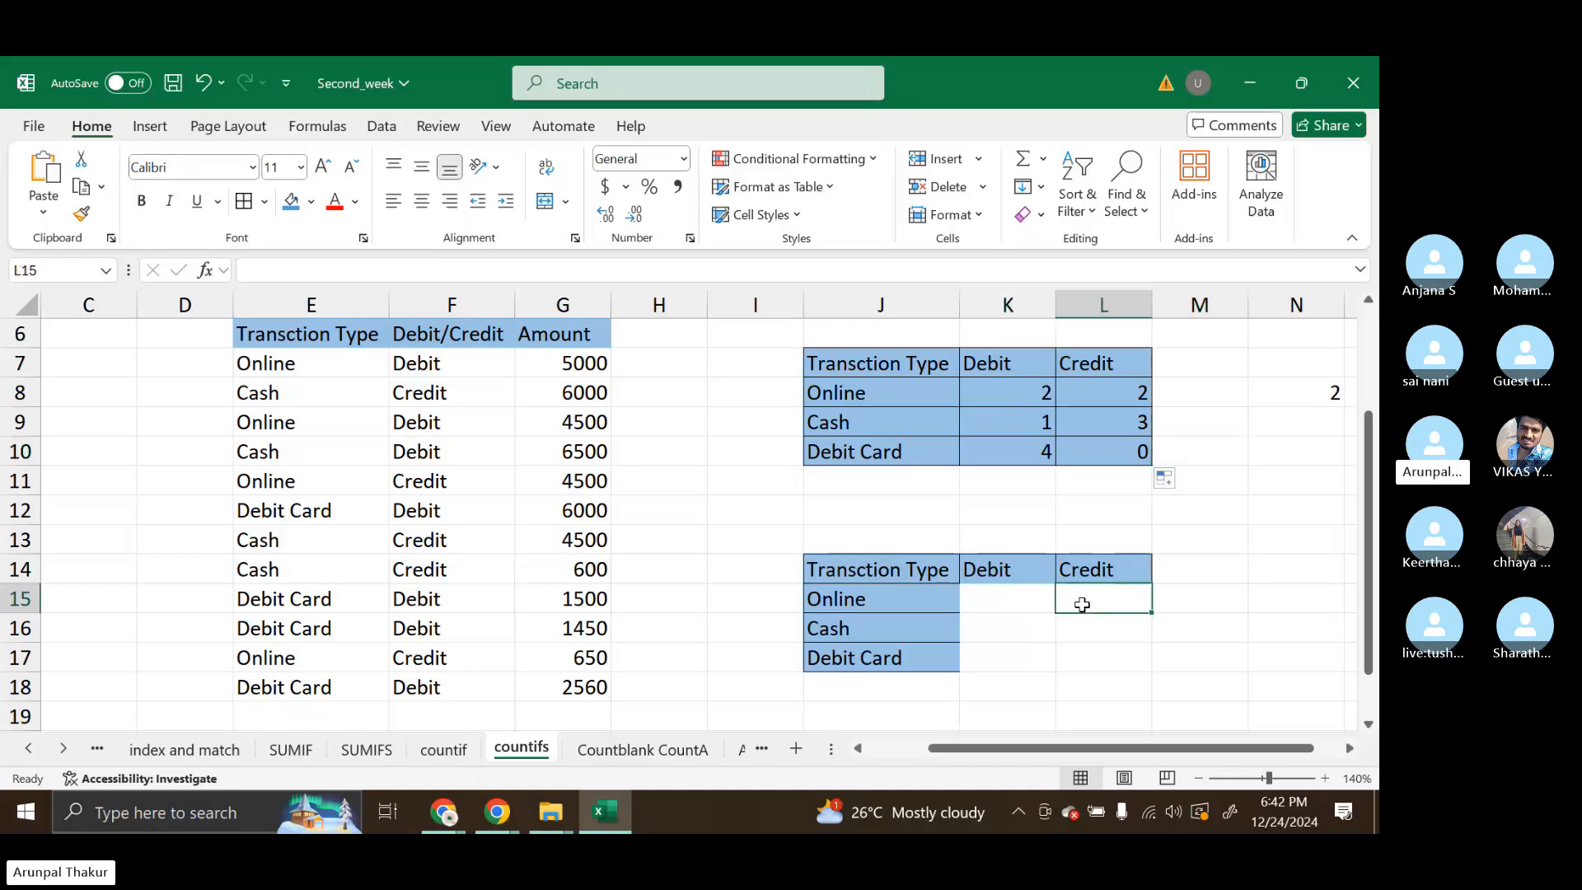
pyautogui.moveTo(993, 604); pyautogui.dragTo(1126, 660)
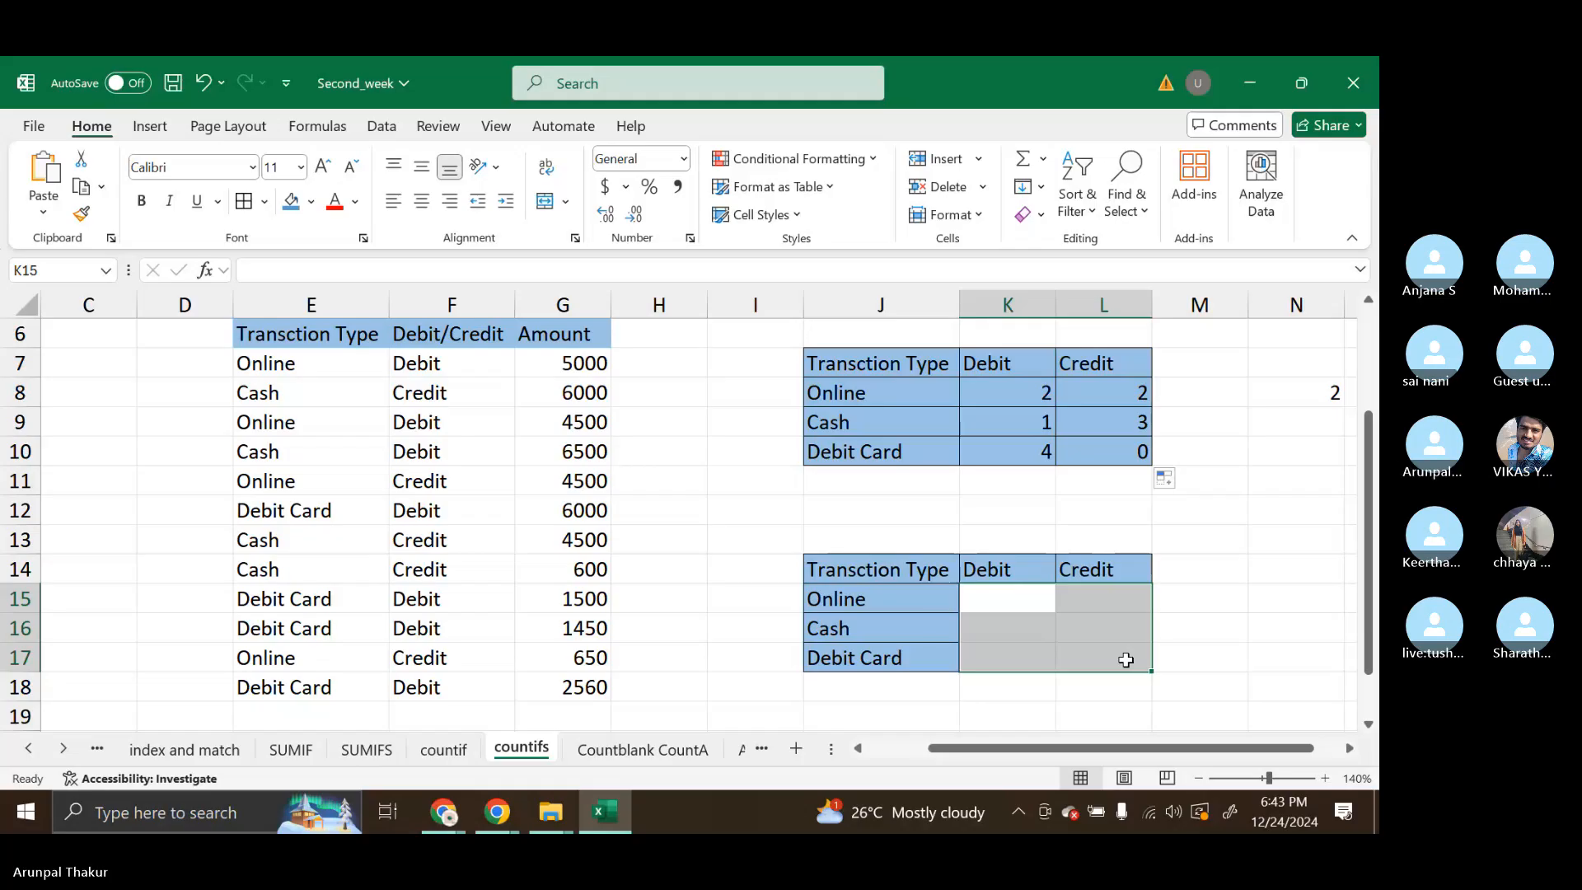
pyautogui.click(966, 512)
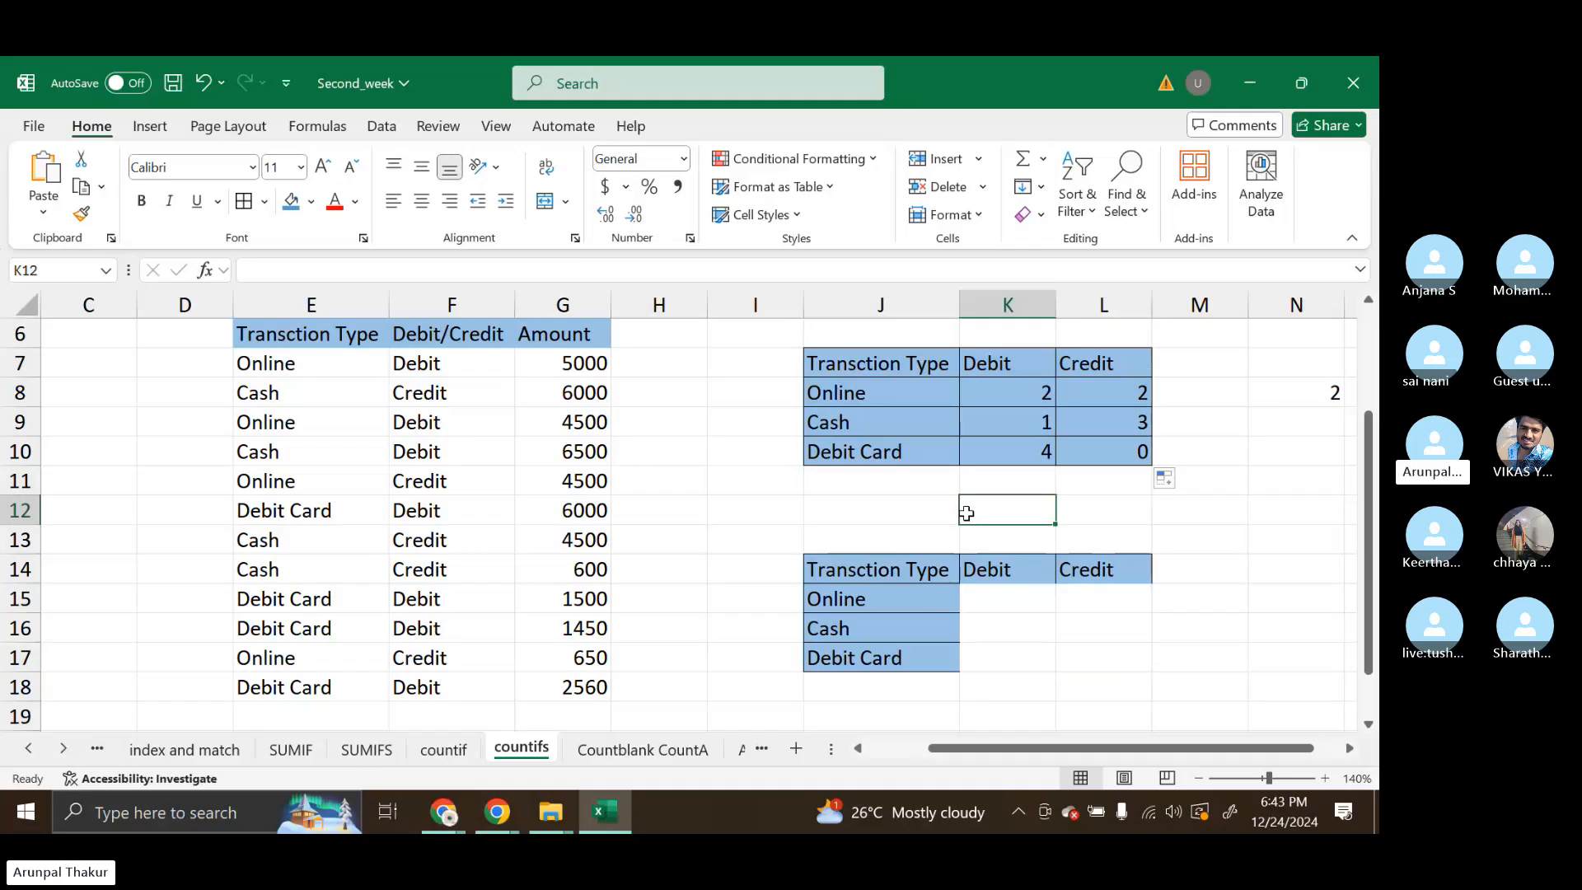
# Start a COUNTIFS formula in K15 with the locked transaction type range $E$7:$E$18 and the column-locked criterion $J15.
pyautogui.doubleClick(1017, 596)
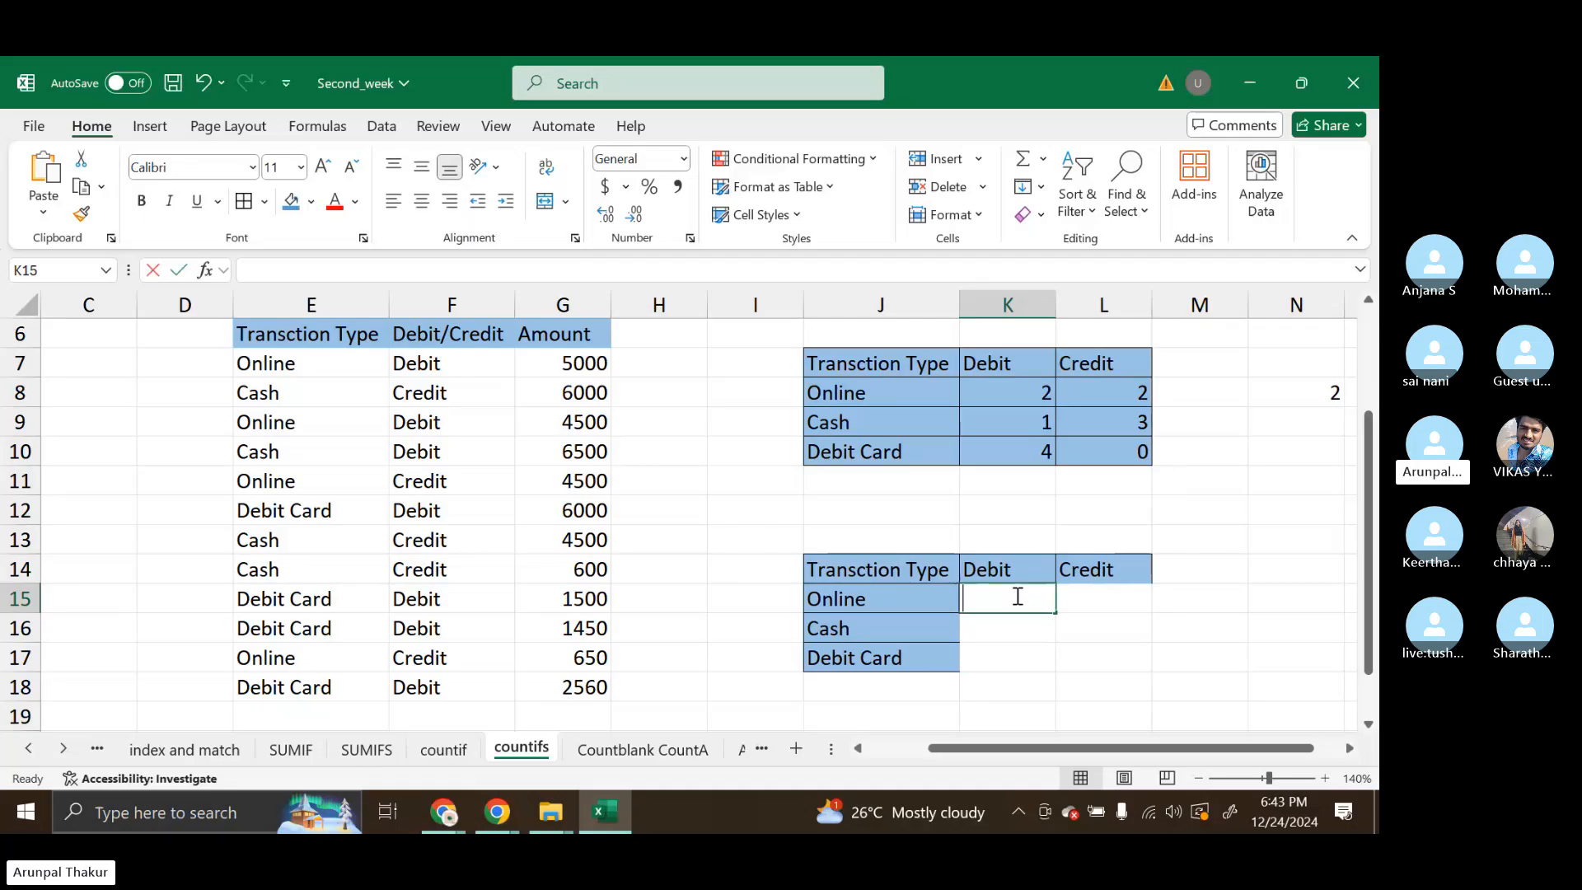
pyautogui.write('=COUNT')
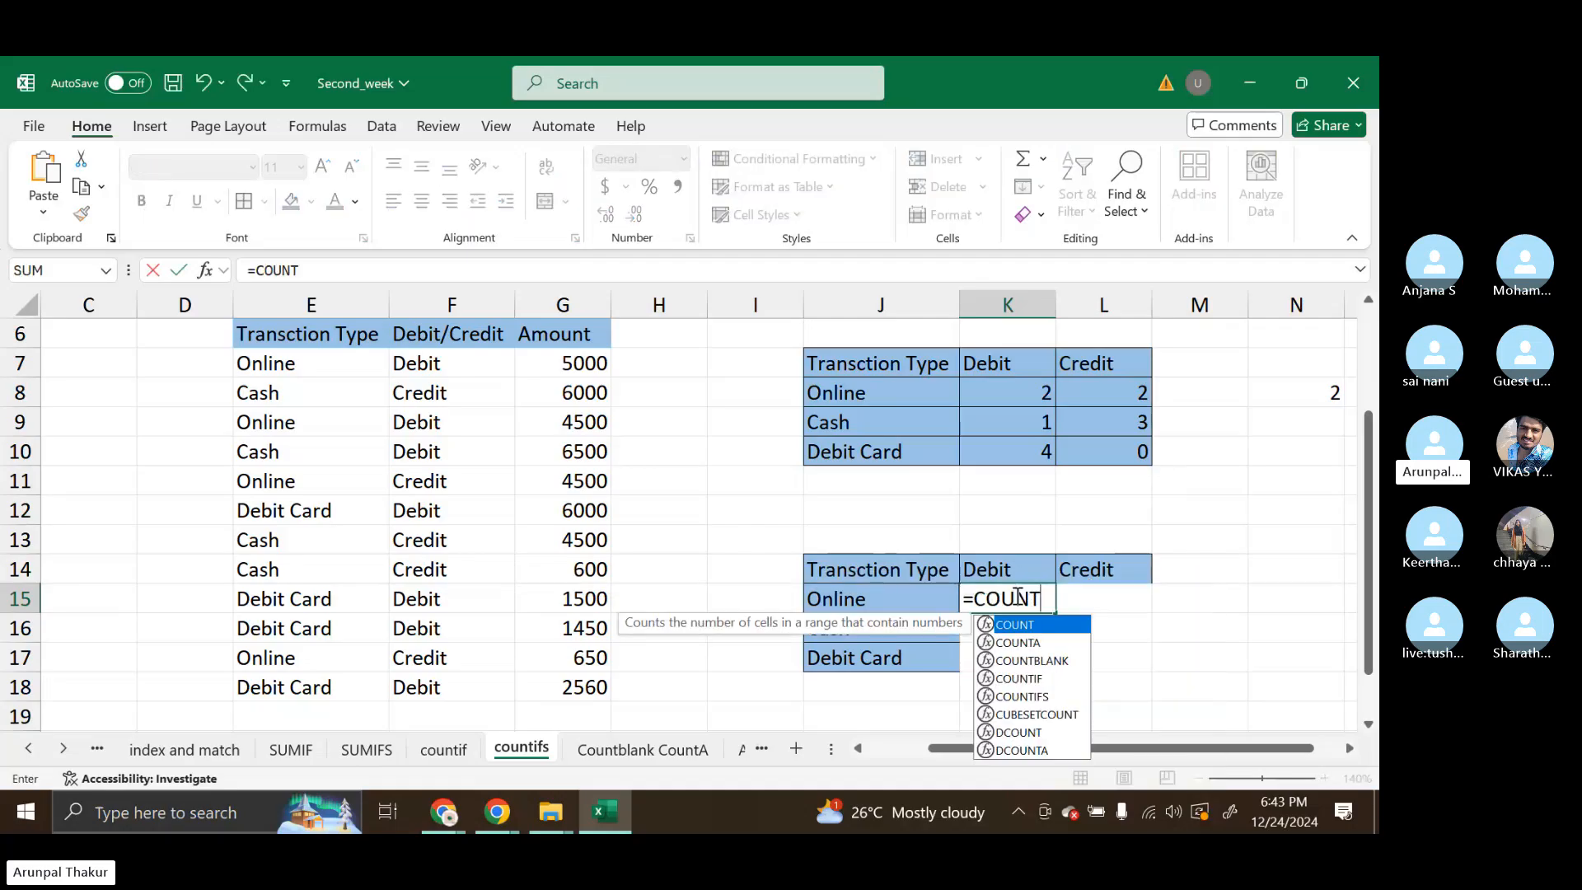
pyautogui.write('IFS')
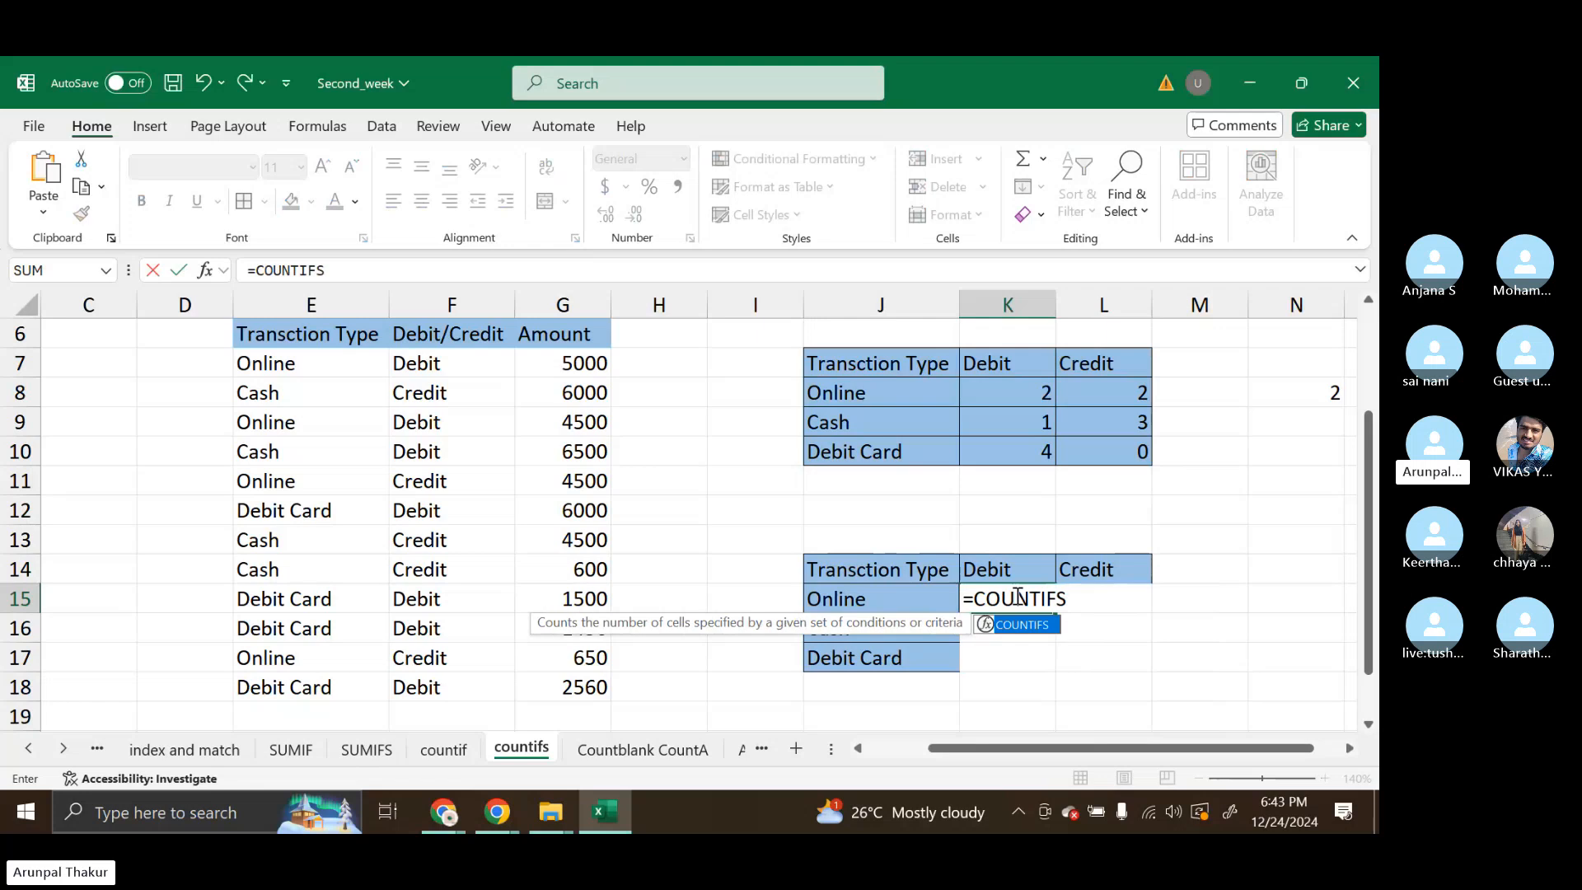
pyautogui.write('(')
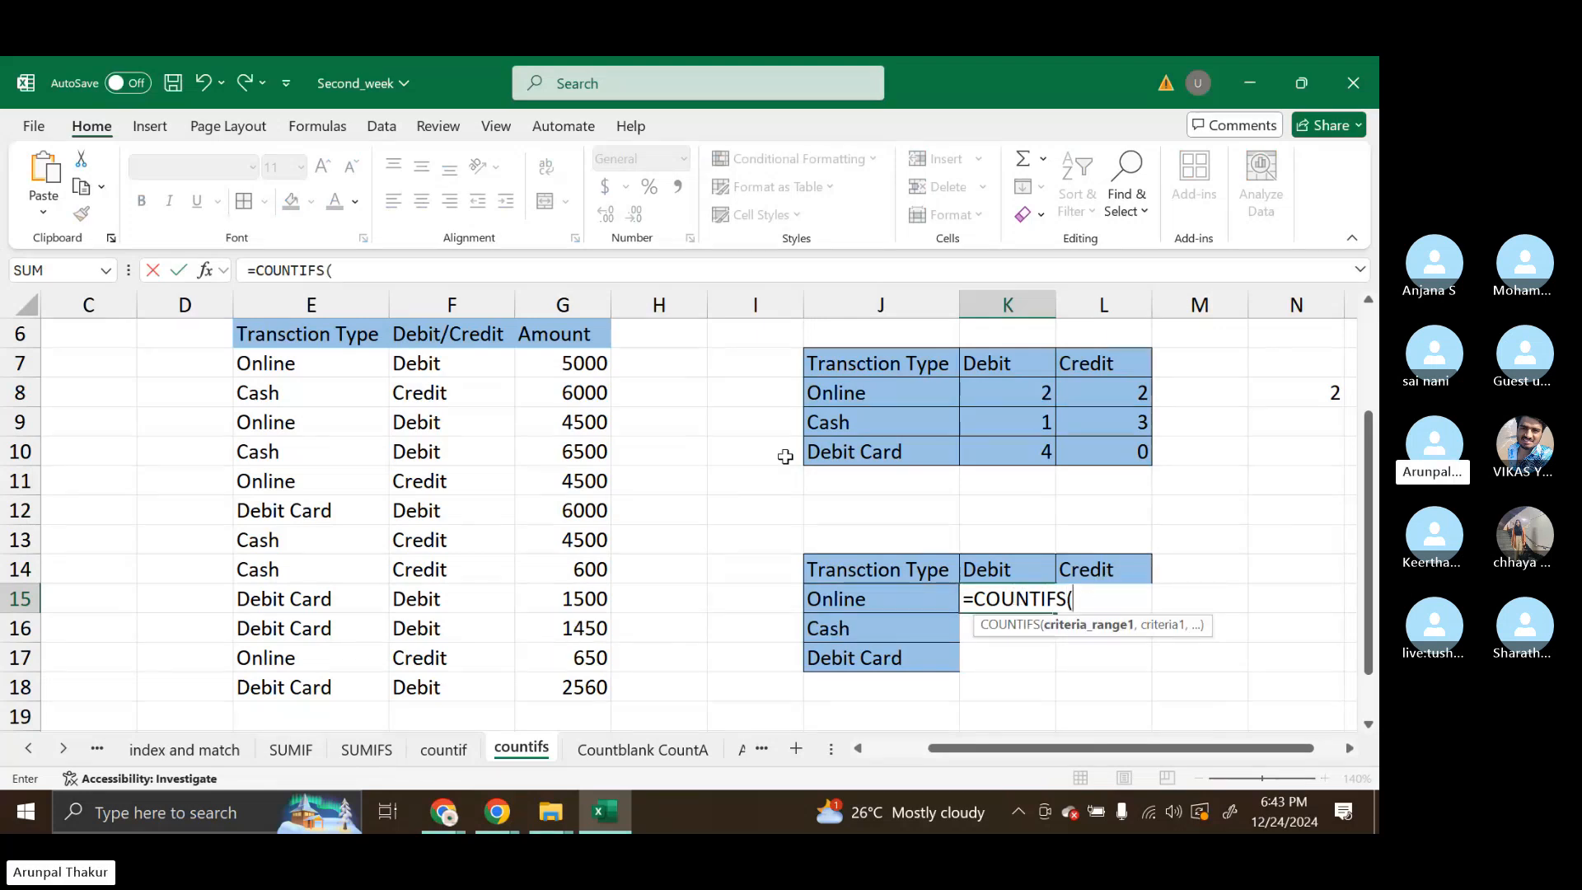
pyautogui.moveTo(272, 363); pyautogui.dragTo(302, 708)
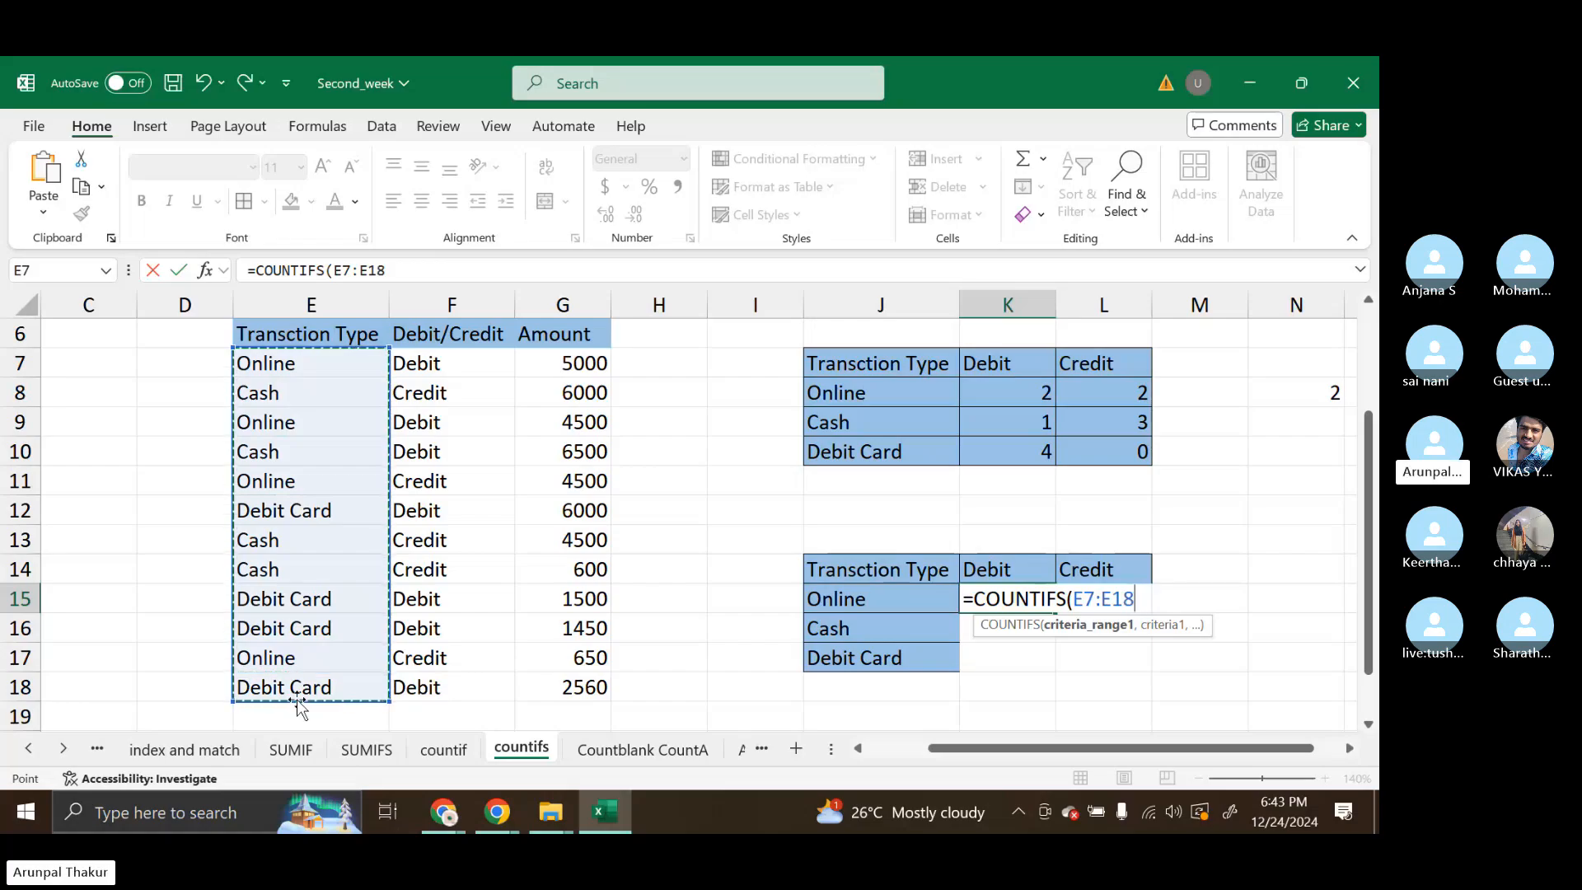
pyautogui.press('F4')
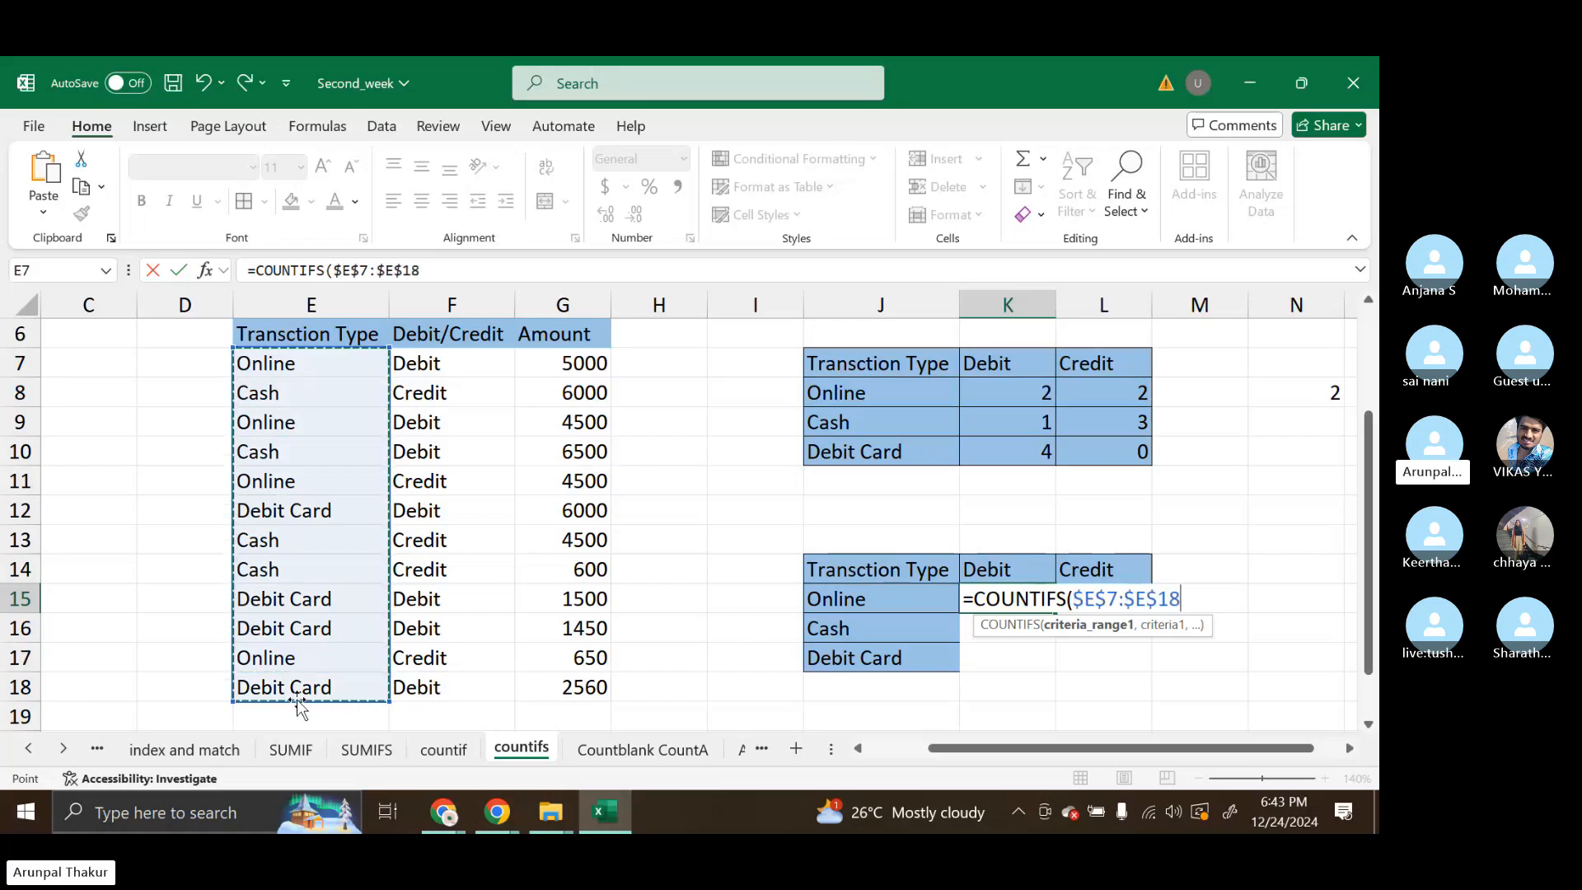
pyautogui.write(',')
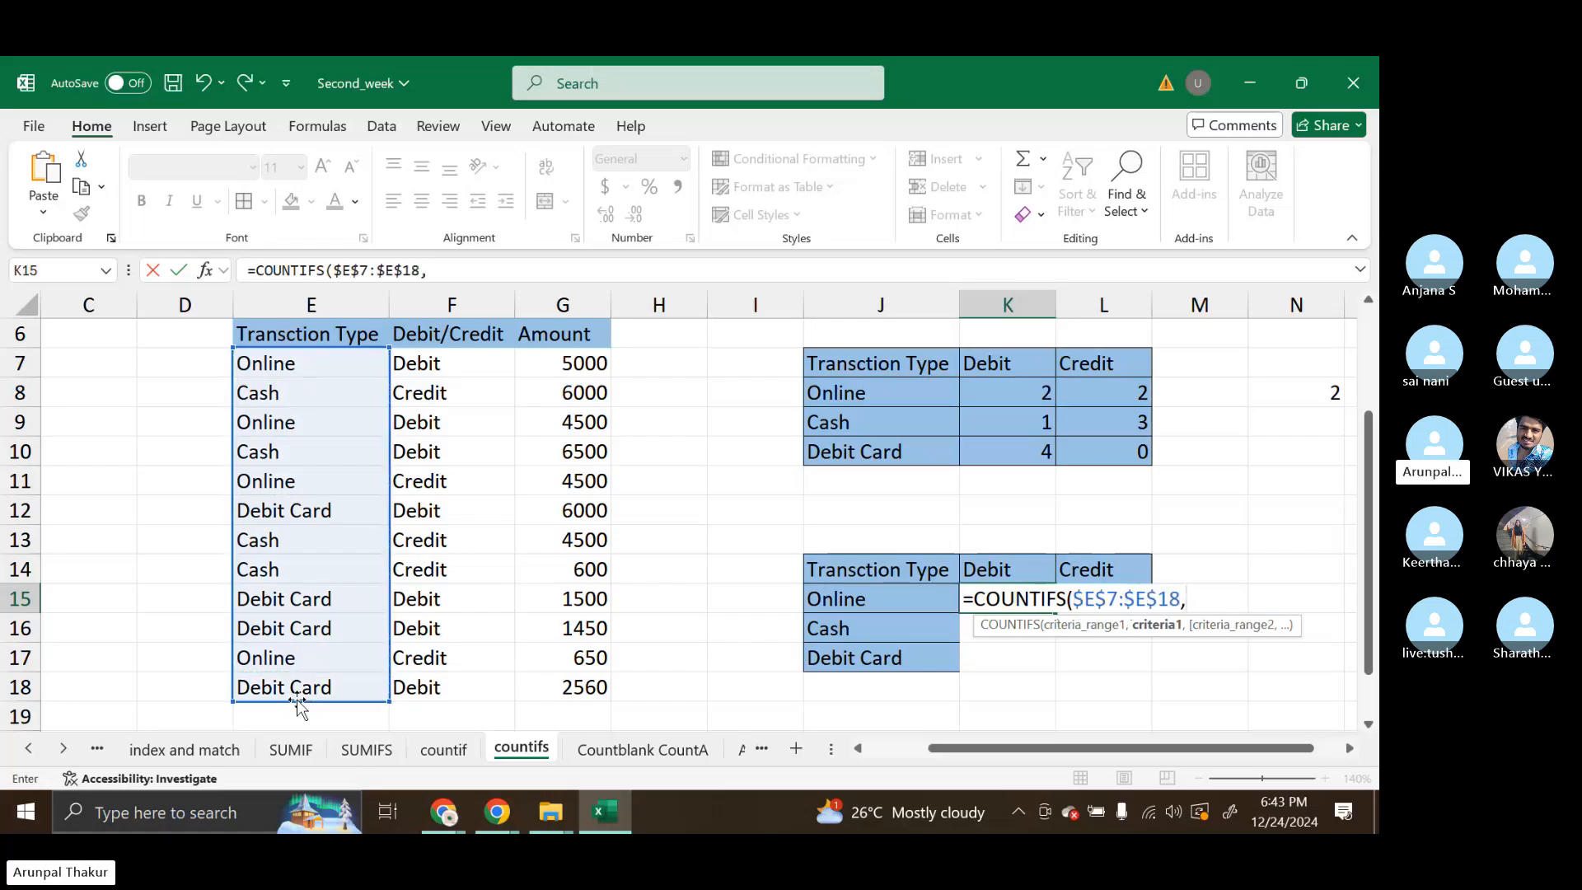
pyautogui.click(858, 596)
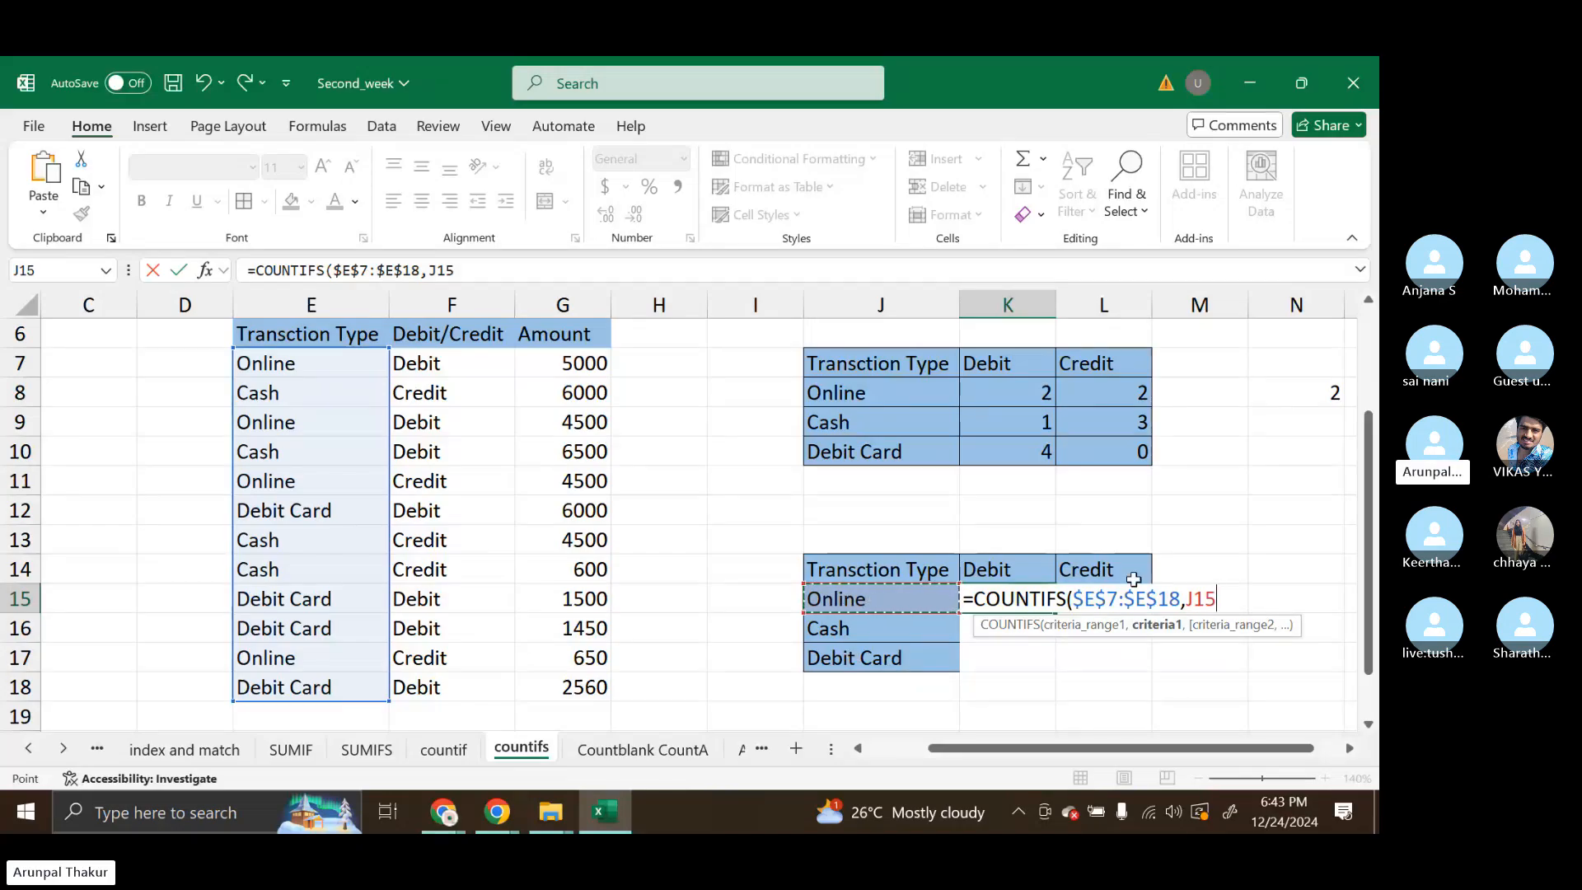
pyautogui.click(1188, 601)
pyautogui.write('$18')
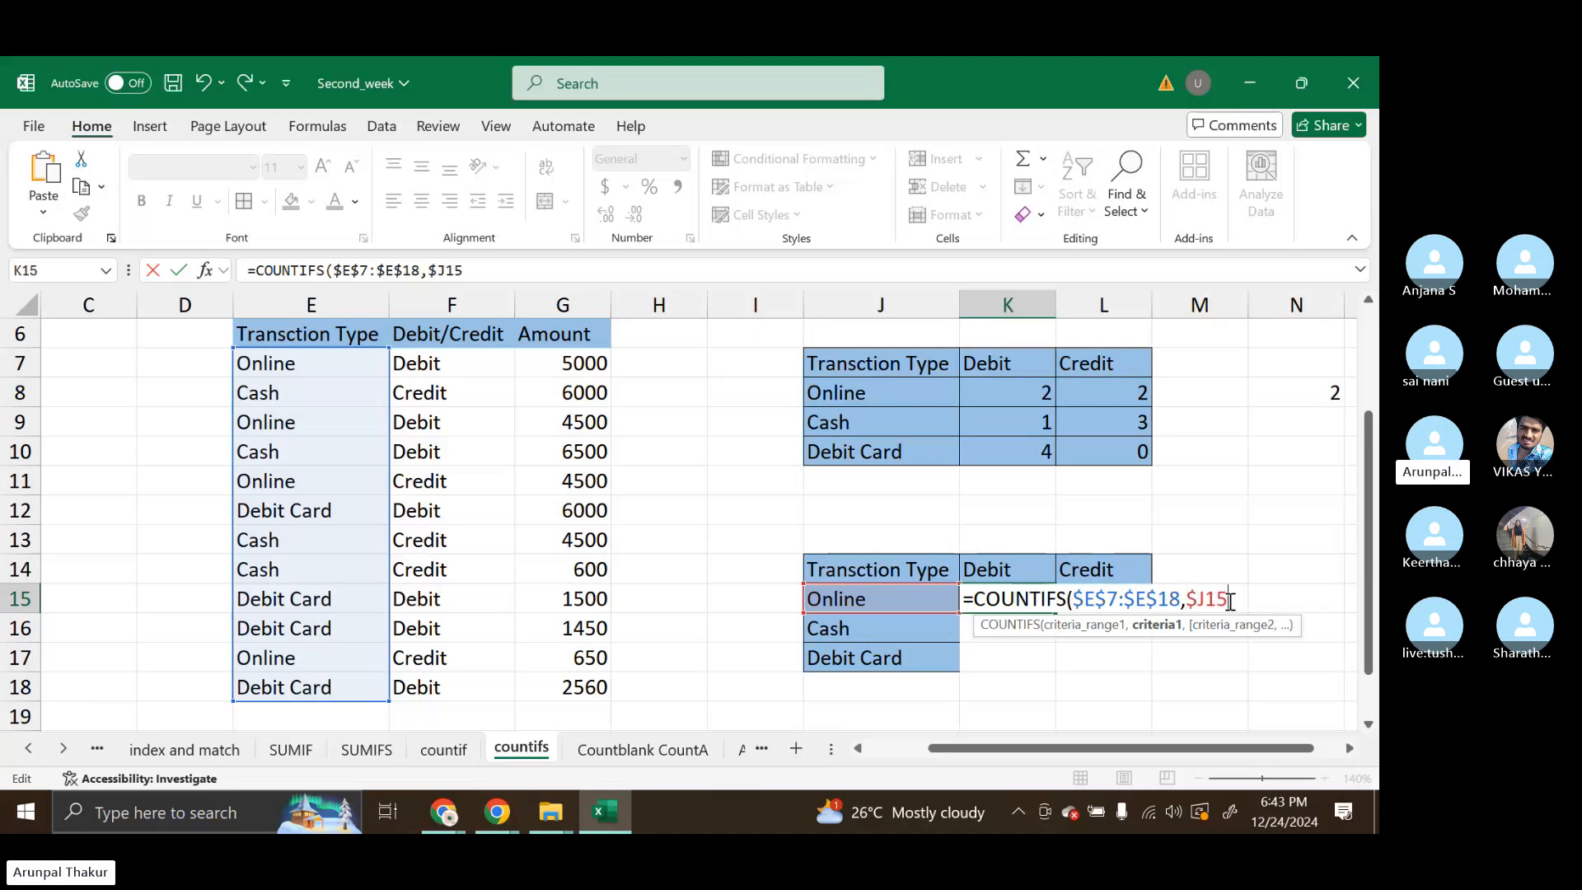
# Complete the K15 COUNTIFS formula with the second criteria range $F$7:$F$18 and the row-locked Debit criterion K$14.
pyautogui.write(',')
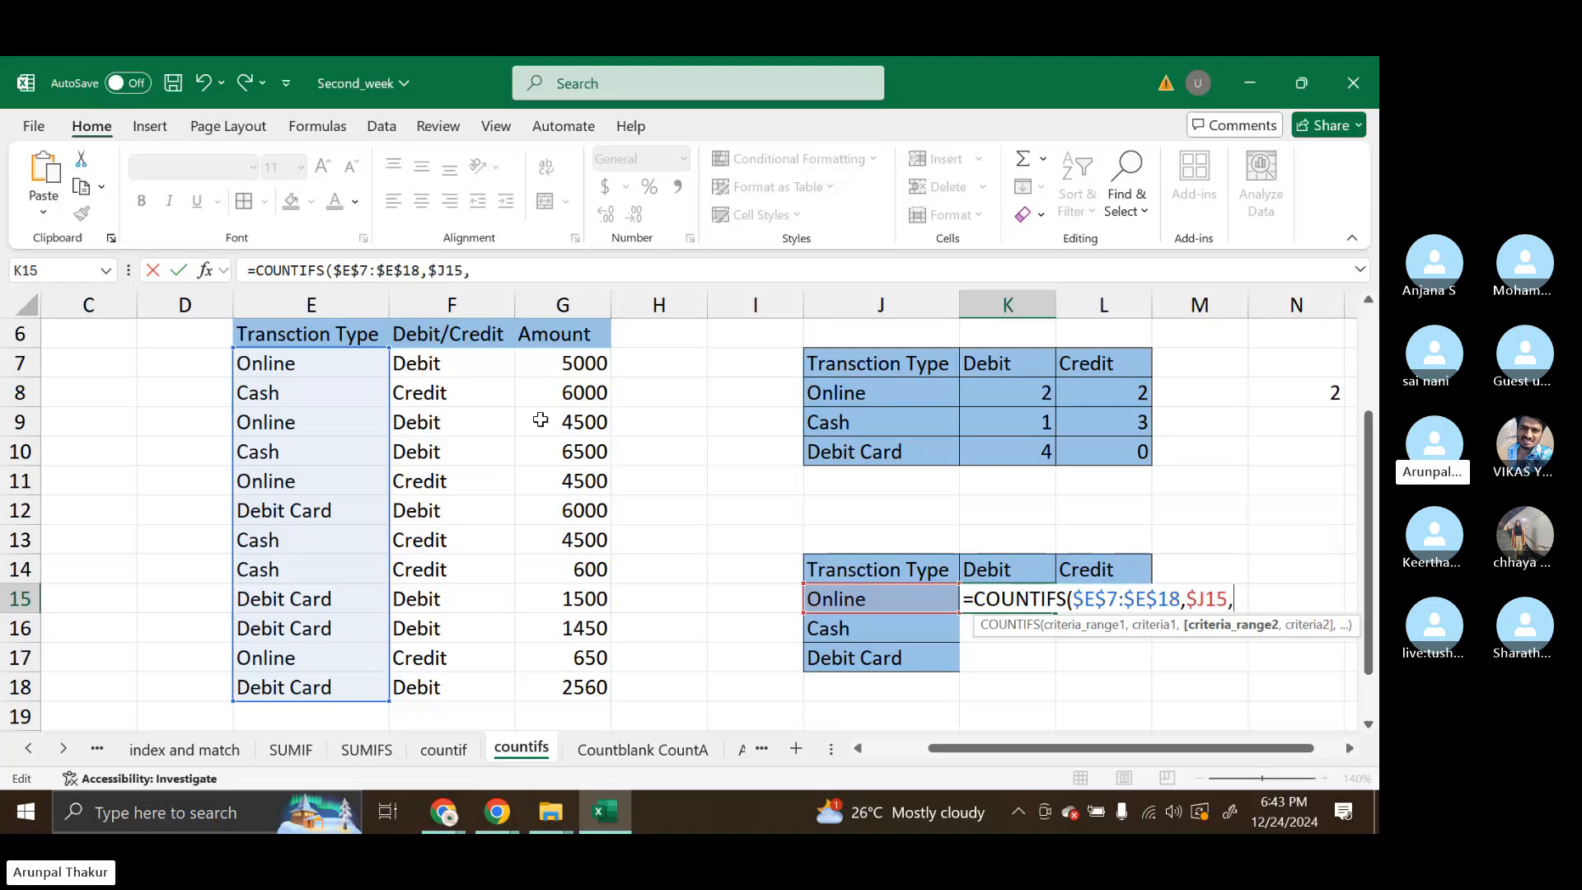
pyautogui.moveTo(475, 365); pyautogui.dragTo(475, 689)
pyautogui.press('F4')
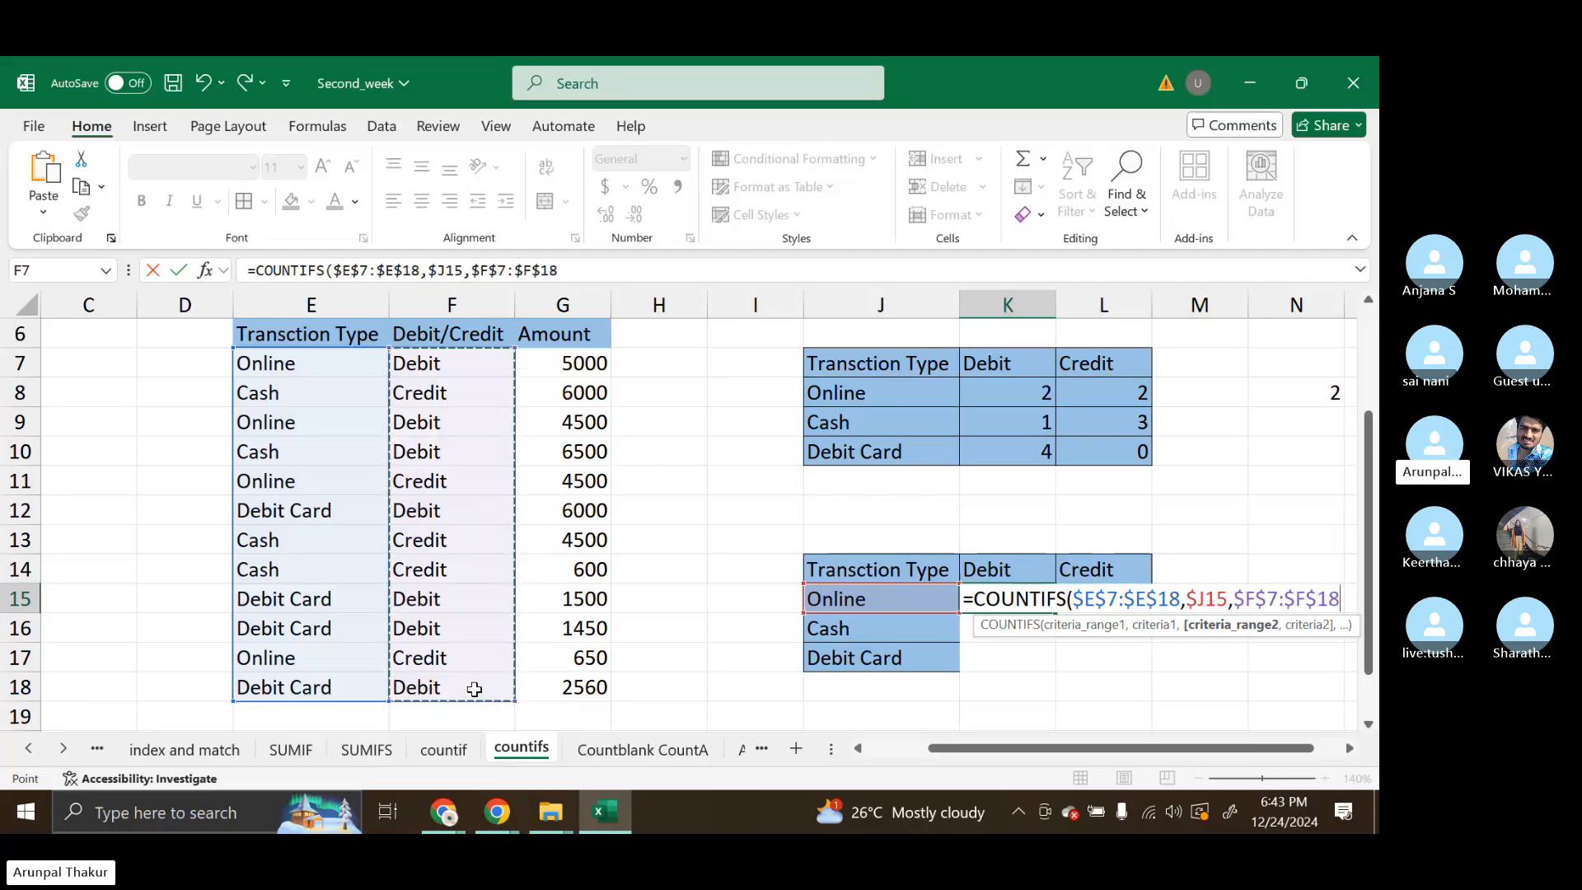
pyautogui.write(',')
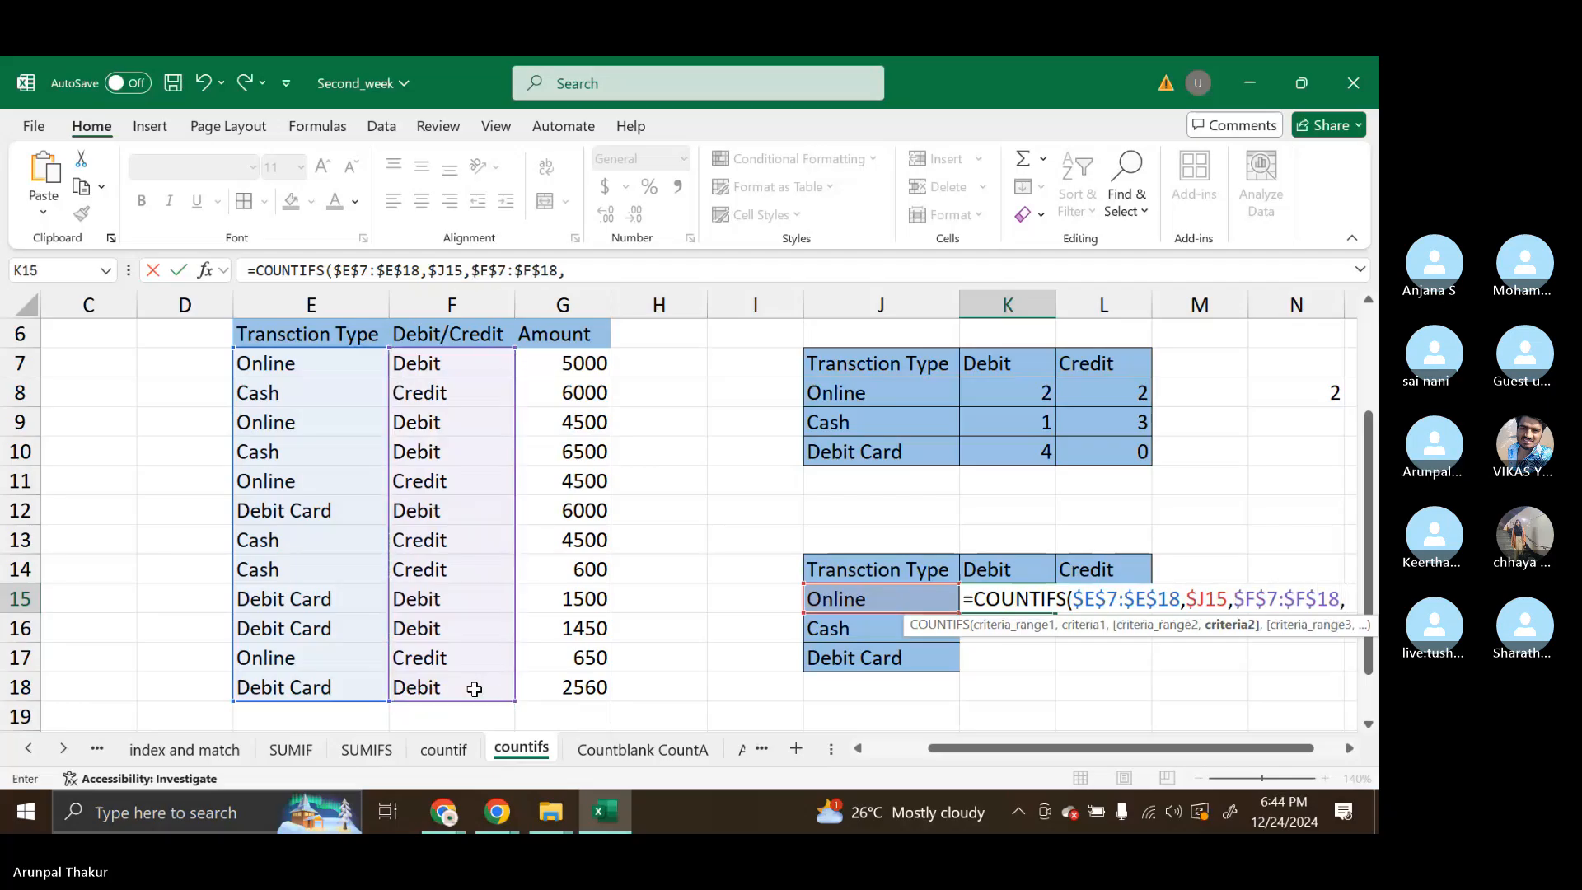
pyautogui.click(1012, 568)
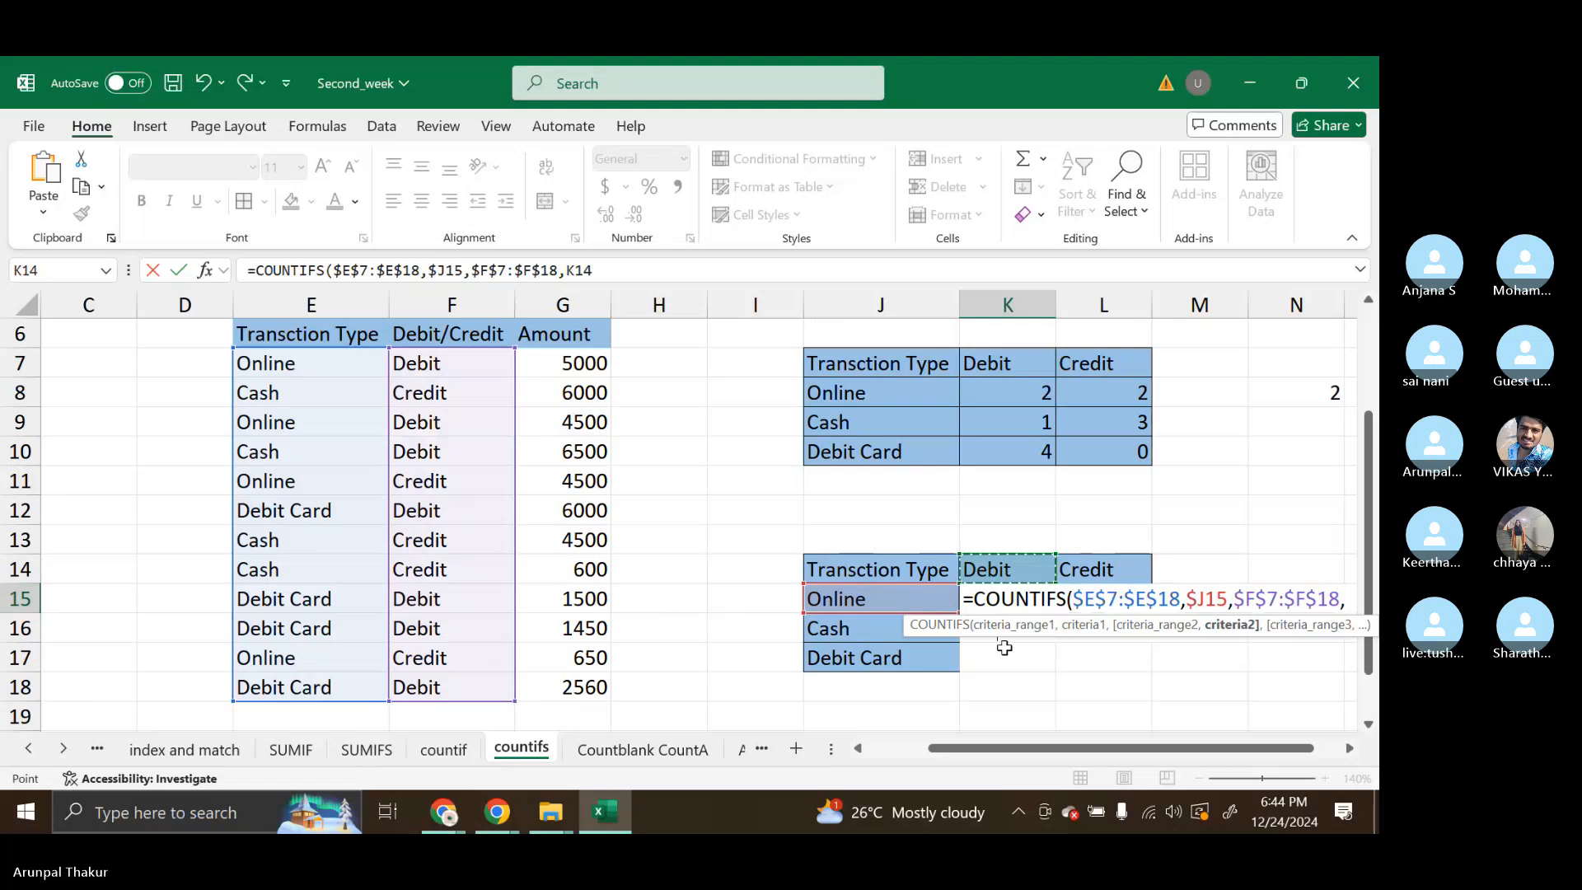
pyautogui.doubleClick(1090, 600)
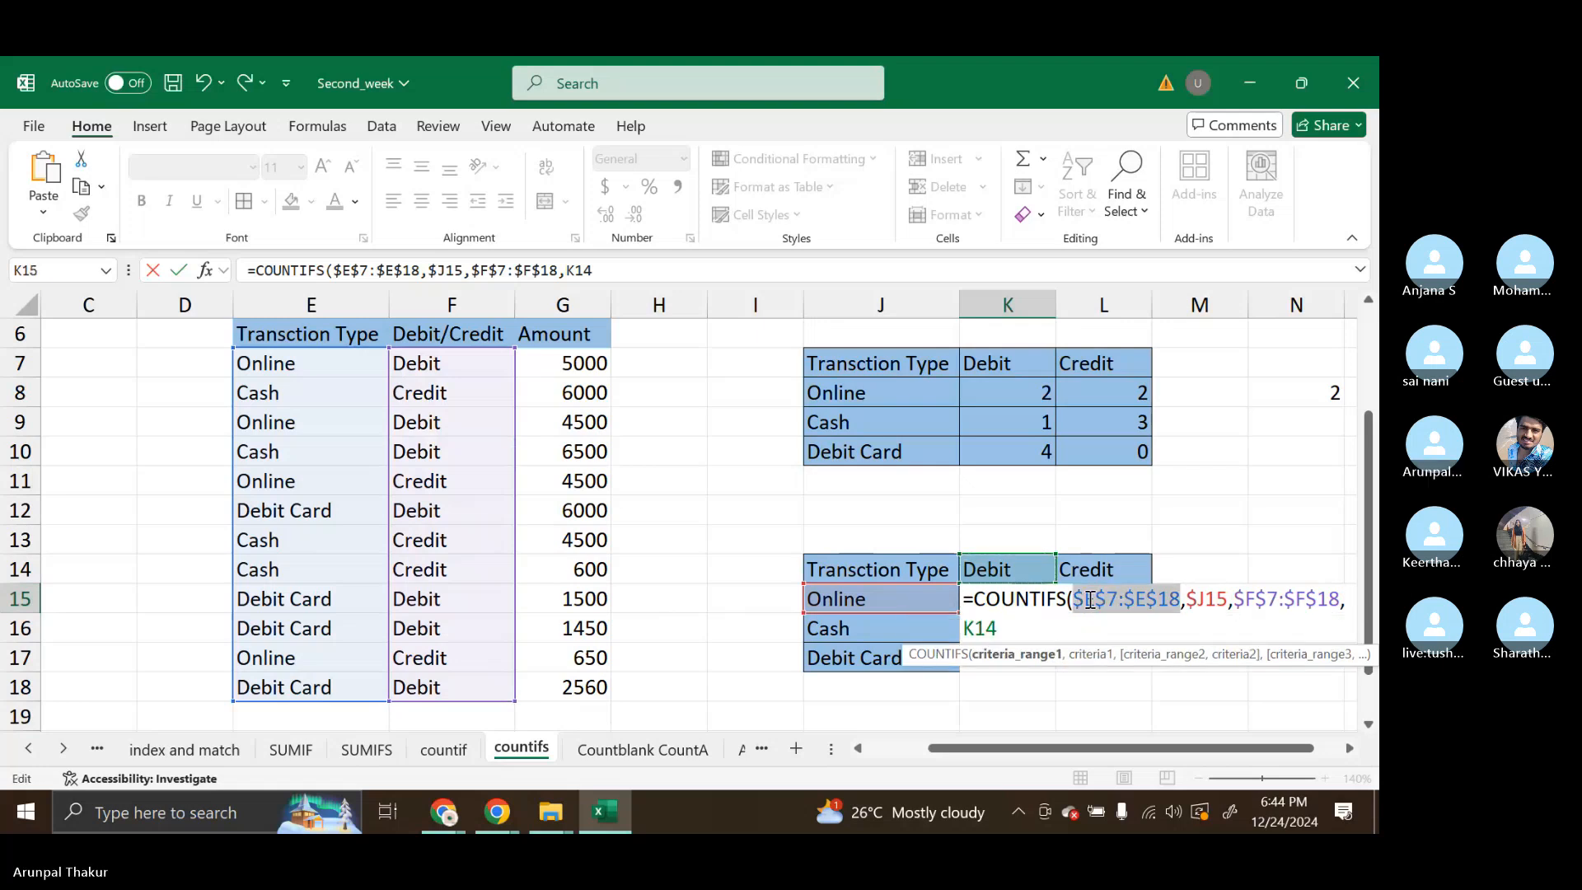
pyautogui.click(979, 630)
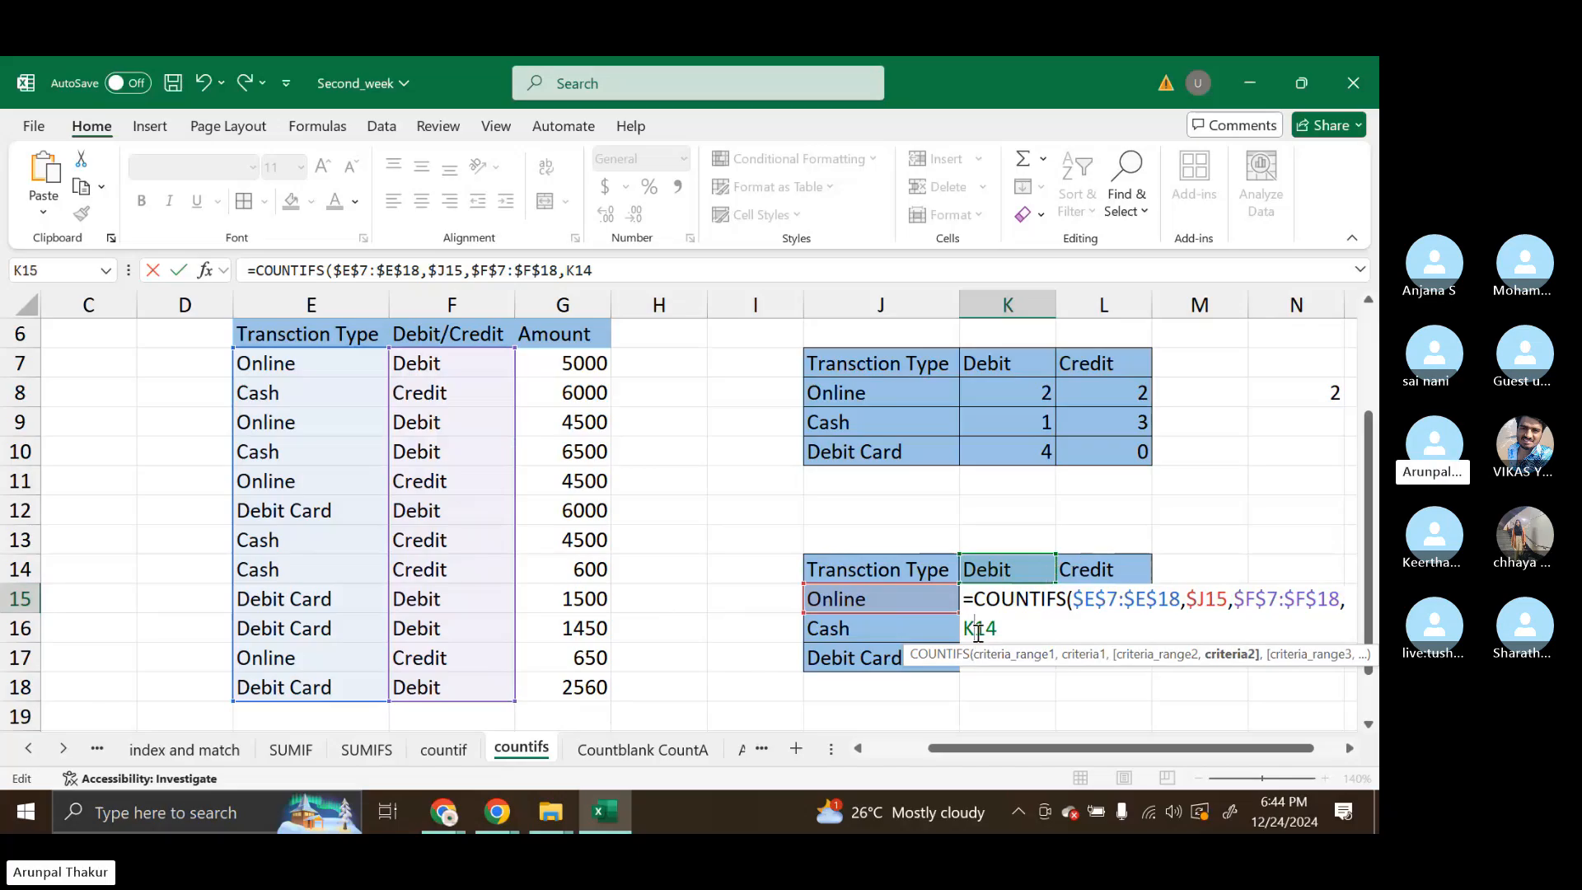
pyautogui.write('$')
pyautogui.write(')')
pyautogui.press('Return')
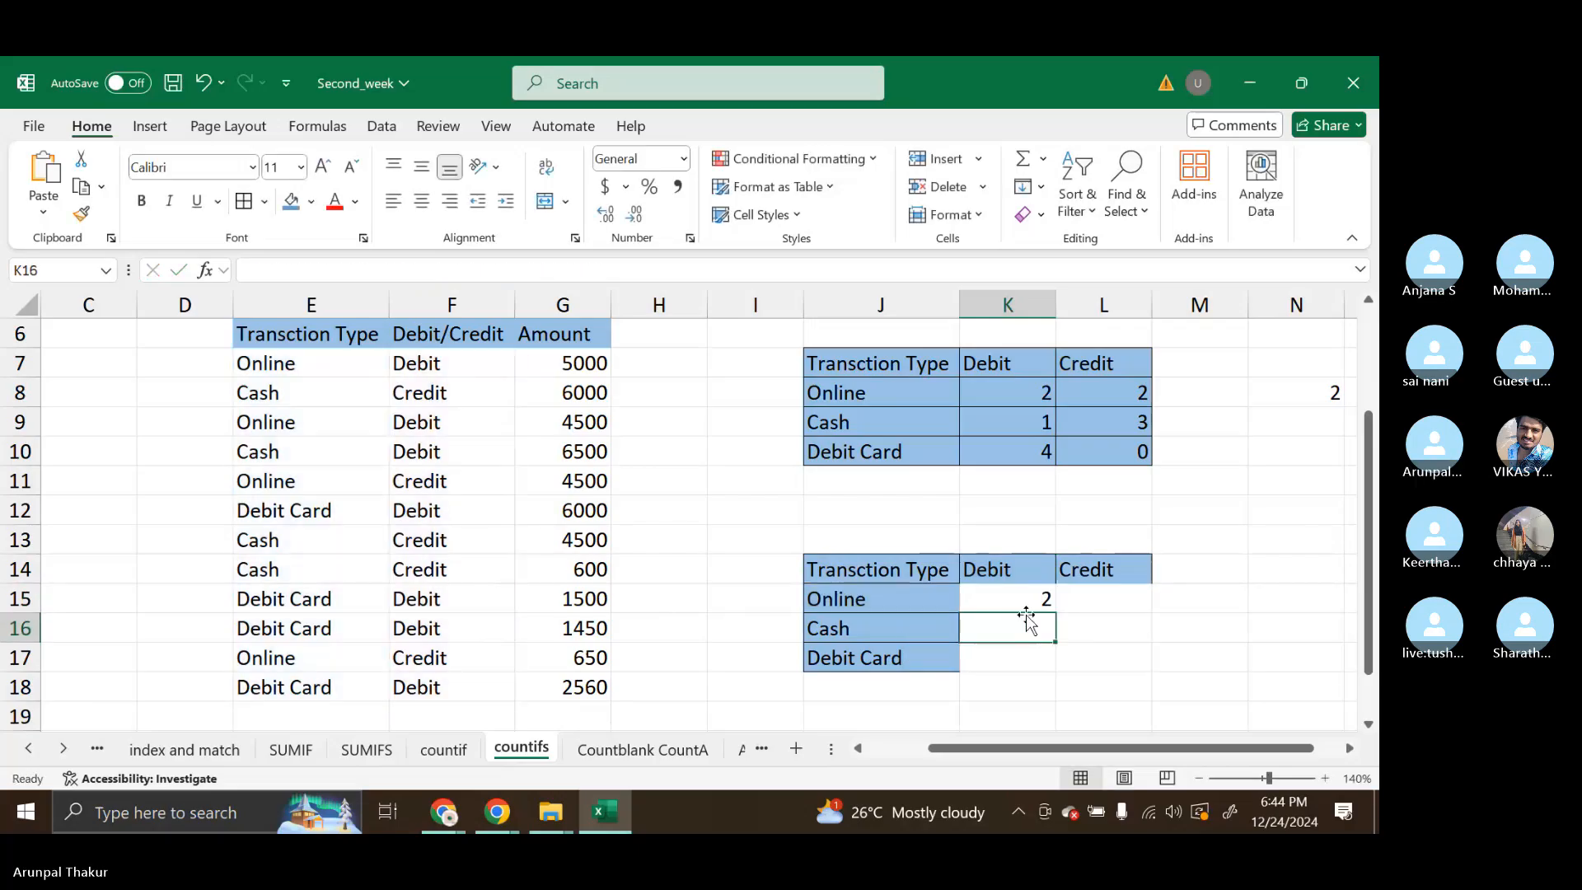
pyautogui.click(1037, 600)
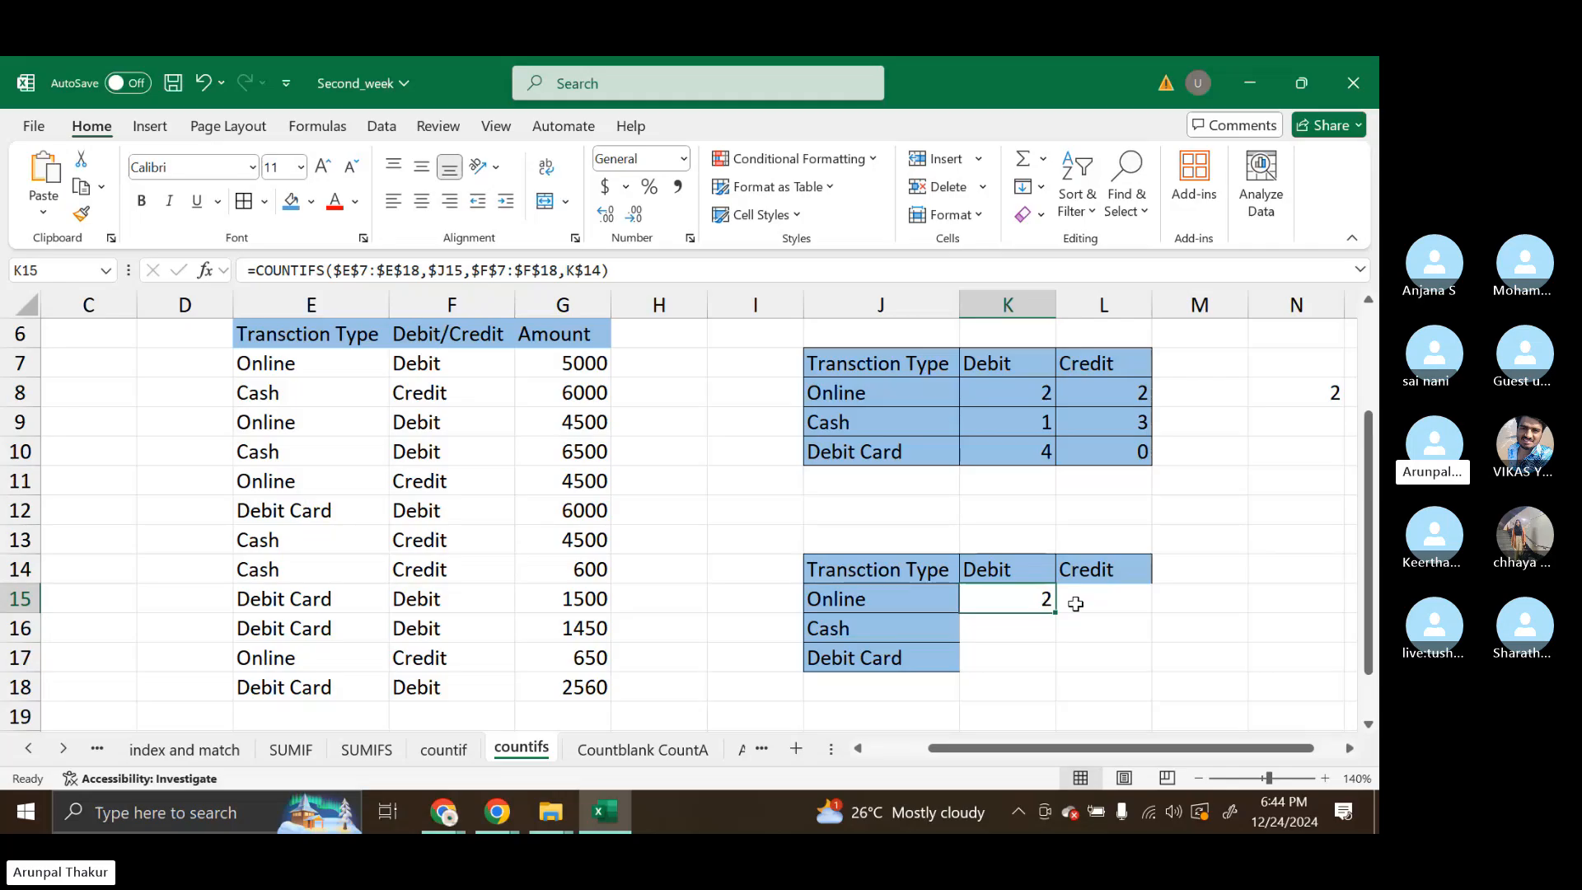
# Start a COUNTIFS formula in L15 with the locked transaction type range $E$7:$E$18 and the column-locked criterion $J15.
pyautogui.click(1072, 604)
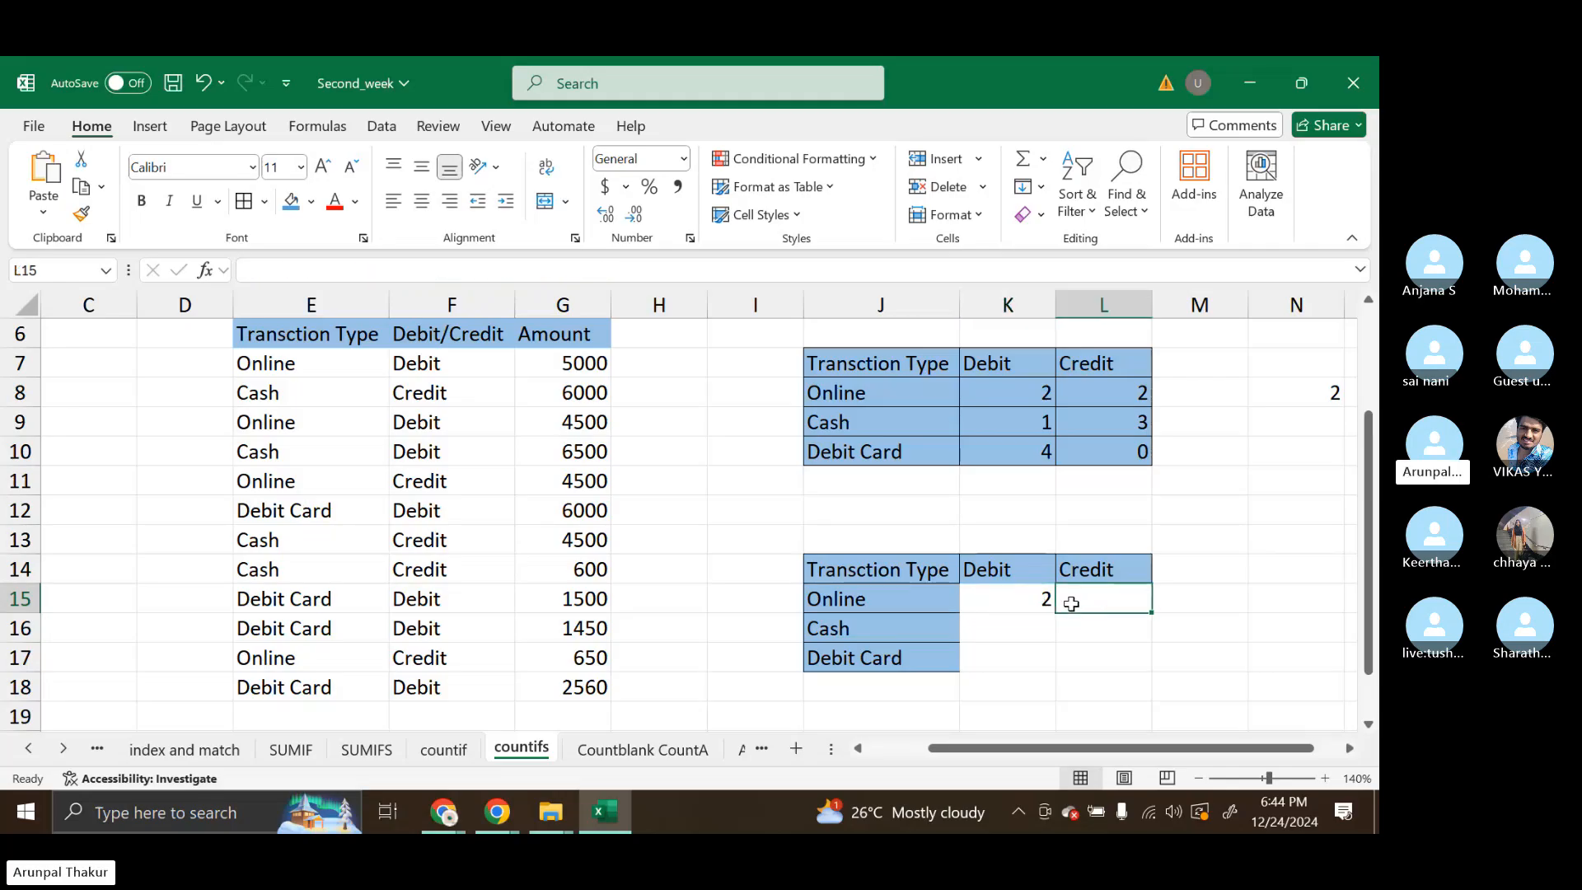
pyautogui.write('=')
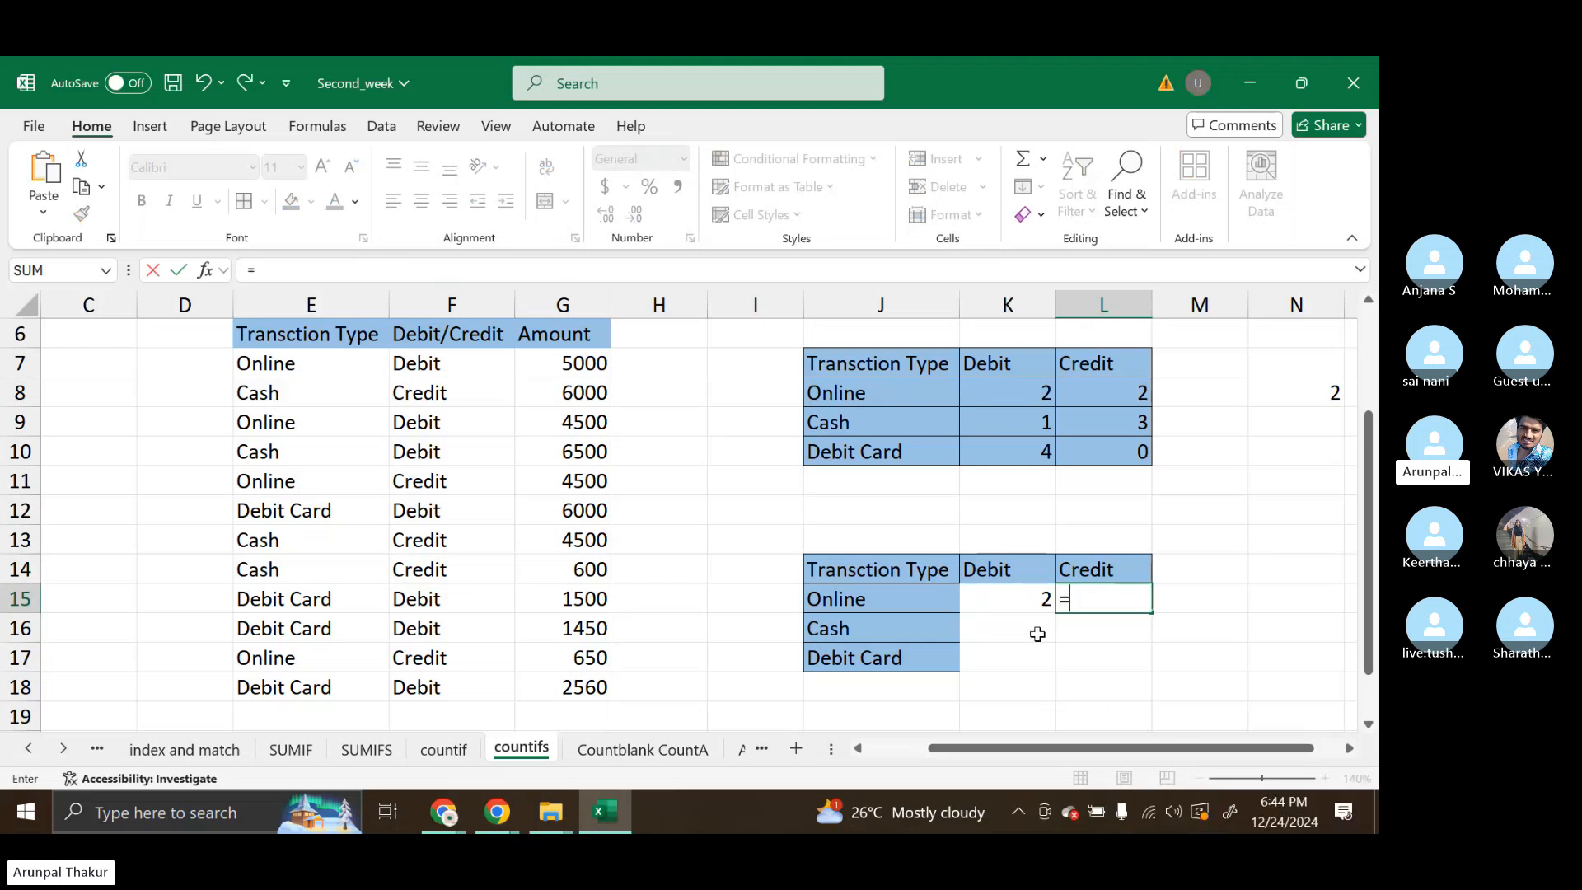
pyautogui.write('COUNT')
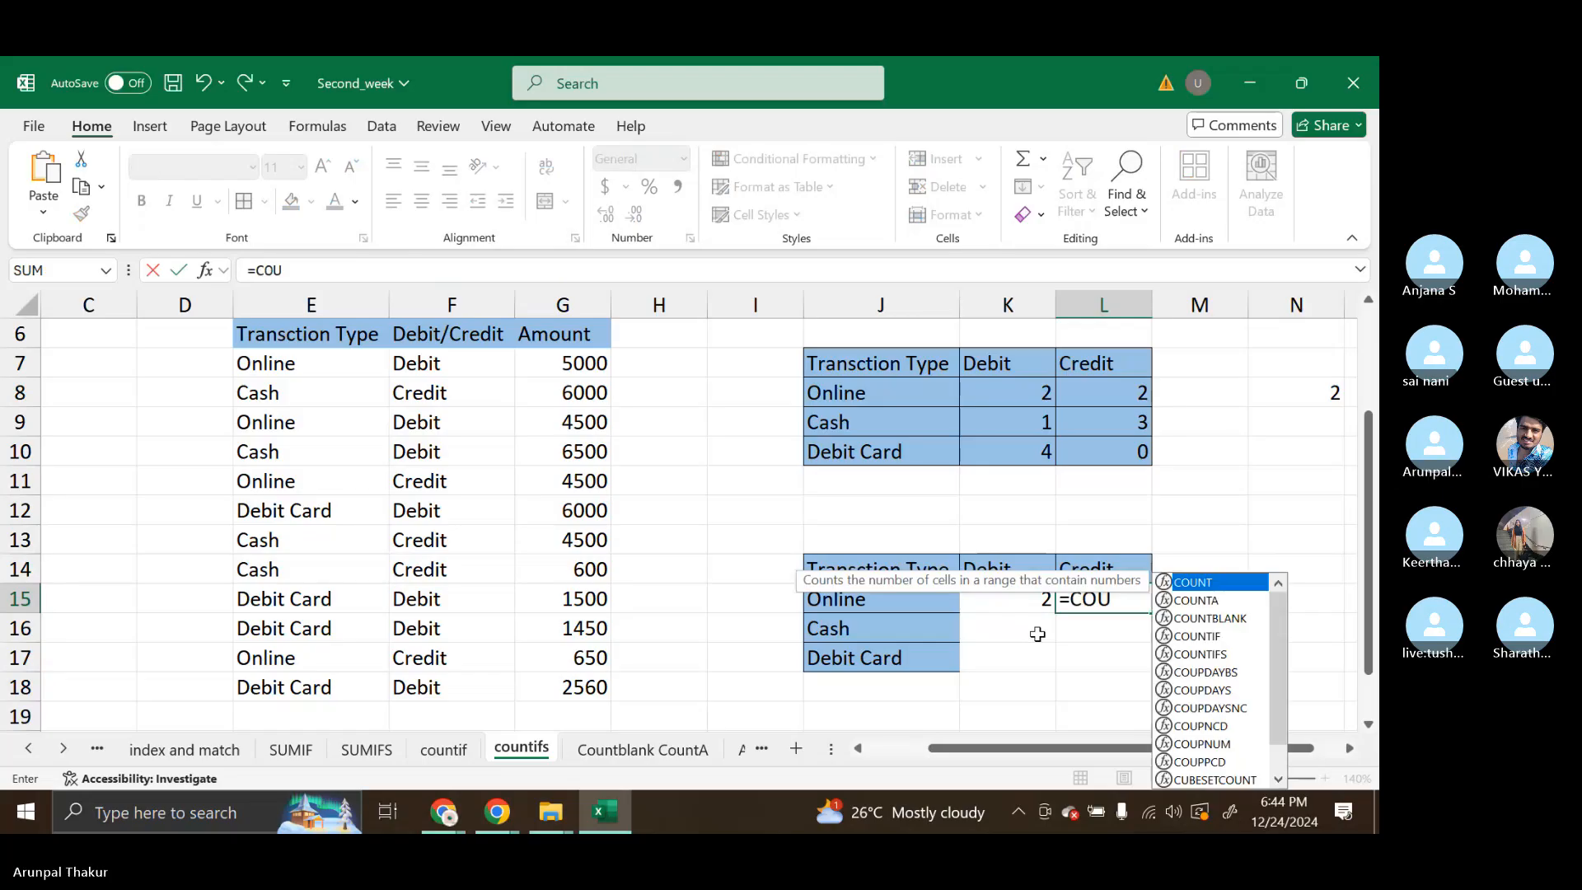
pyautogui.press('Down')
pyautogui.press('Down')
pyautogui.press('Down')
pyautogui.press('Down')
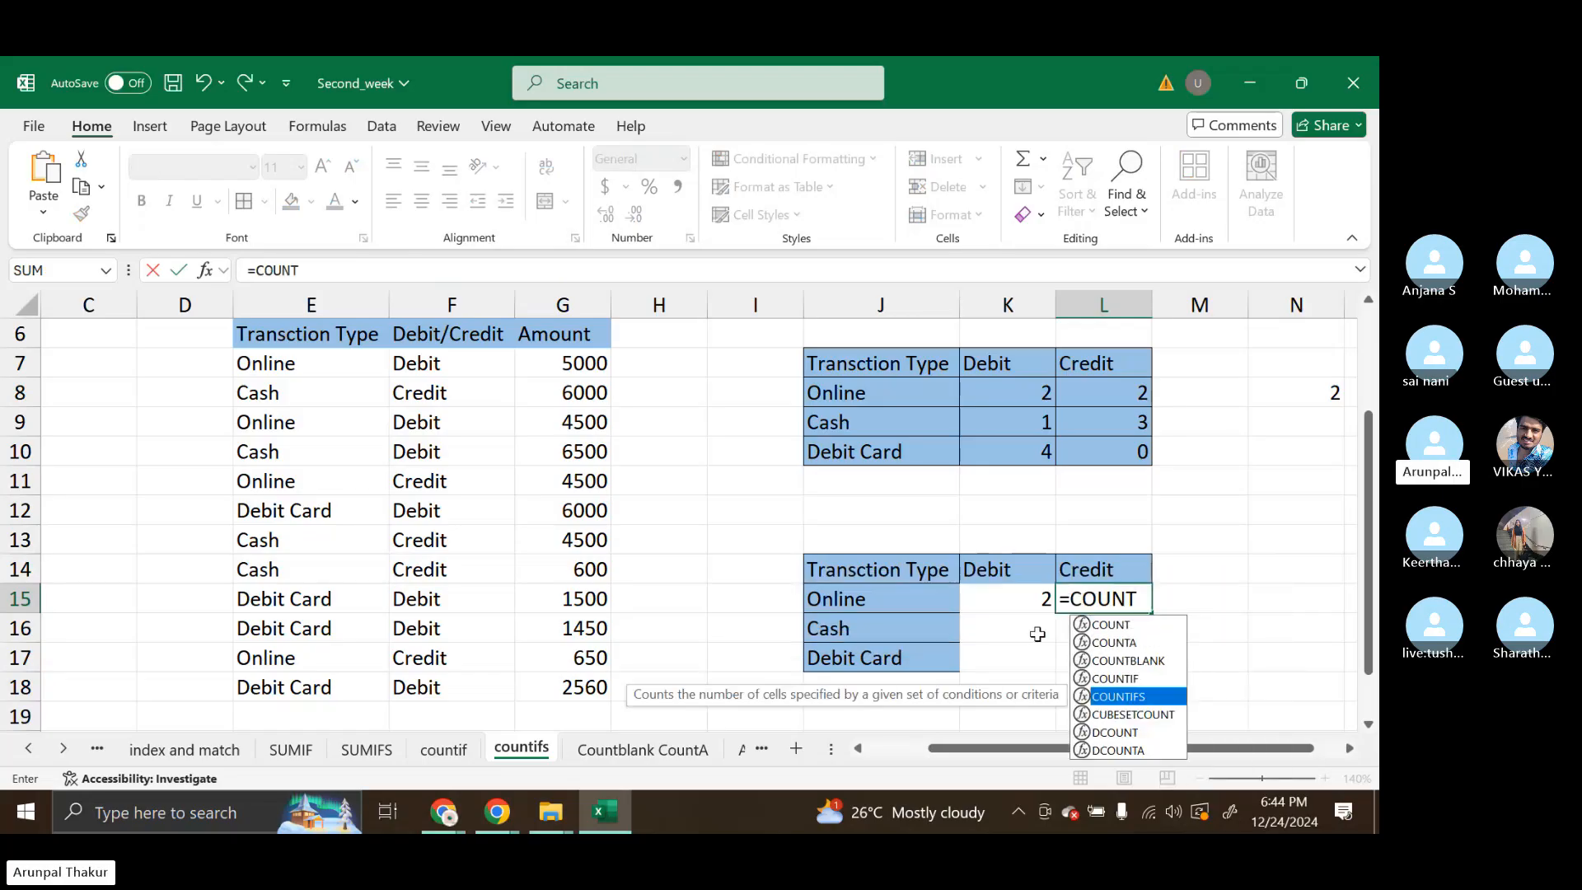
pyautogui.press('Tab')
pyautogui.moveTo(272, 363); pyautogui.dragTo(344, 692)
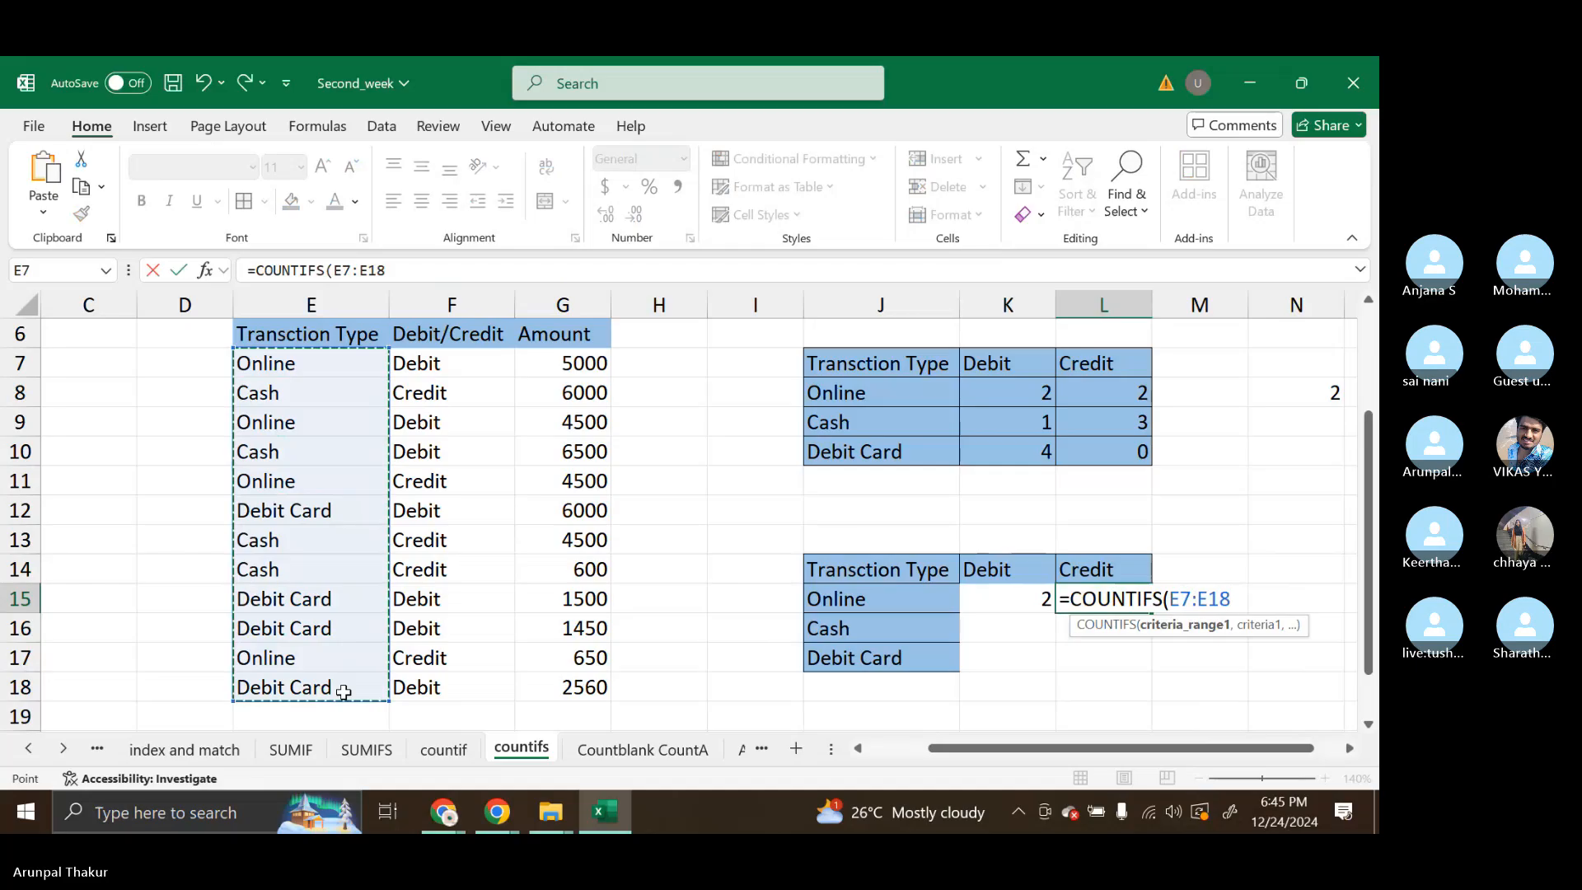
pyautogui.press('F4')
pyautogui.write(',')
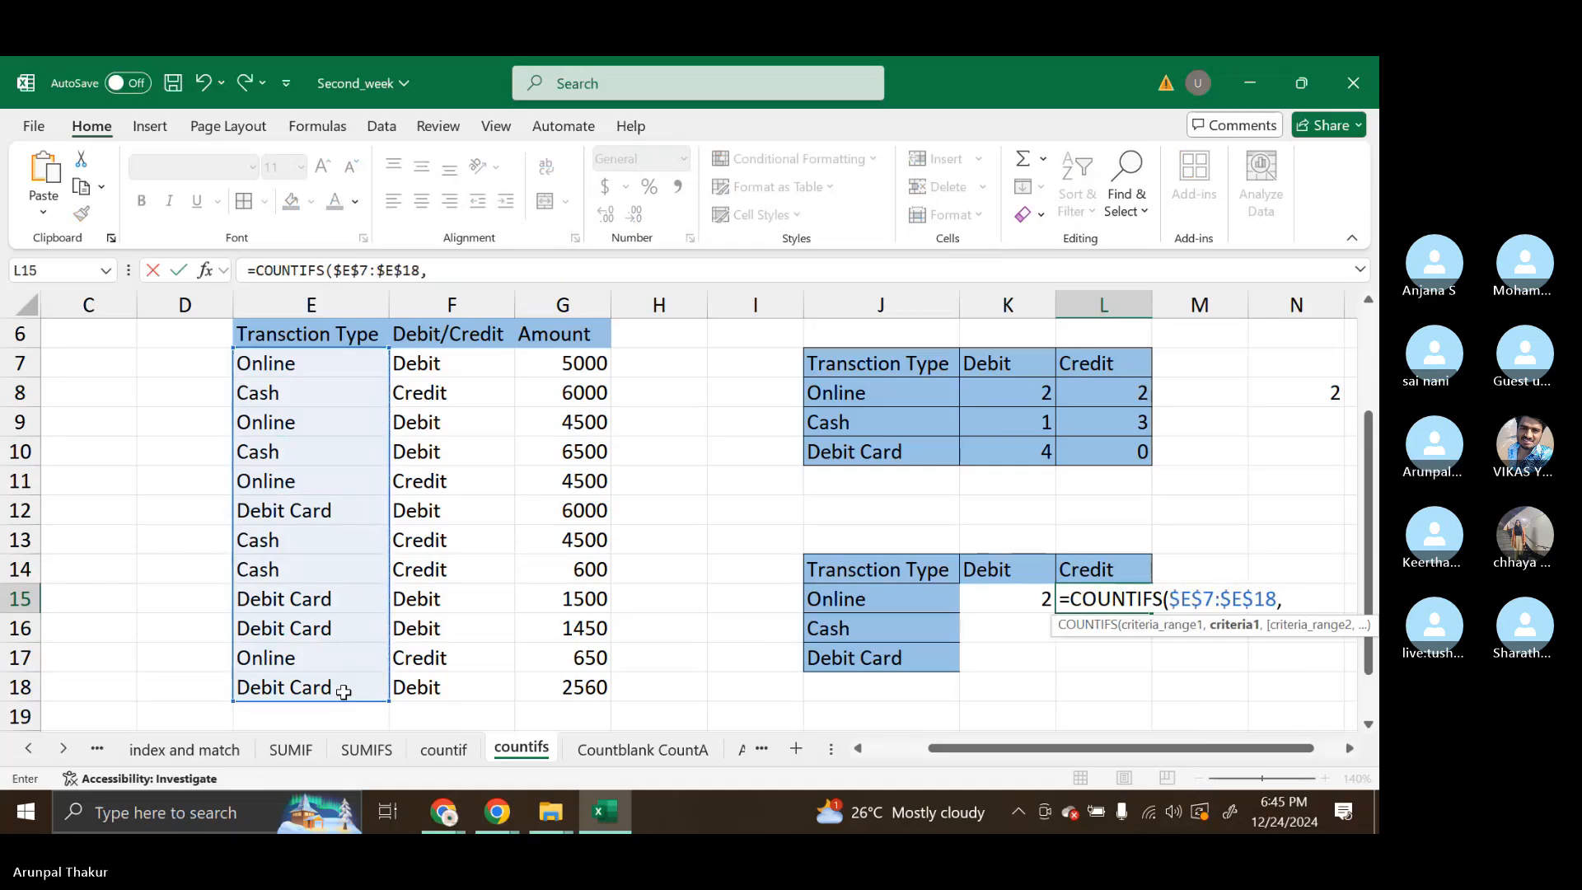
pyautogui.click(869, 591)
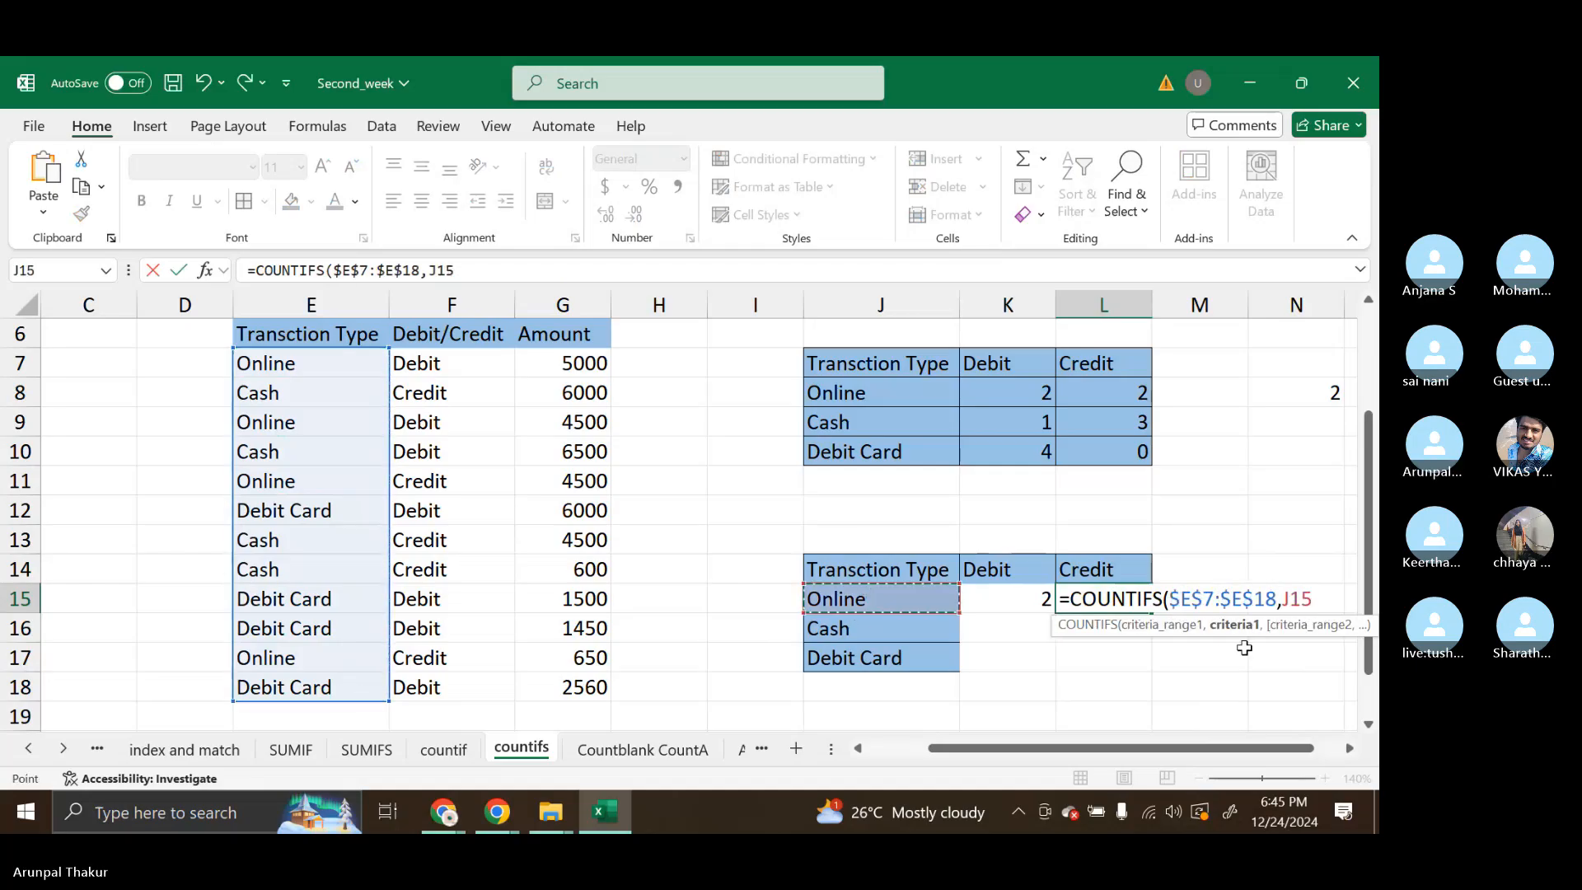
pyautogui.click(1284, 601)
pyautogui.write('$')
pyautogui.click(1326, 599)
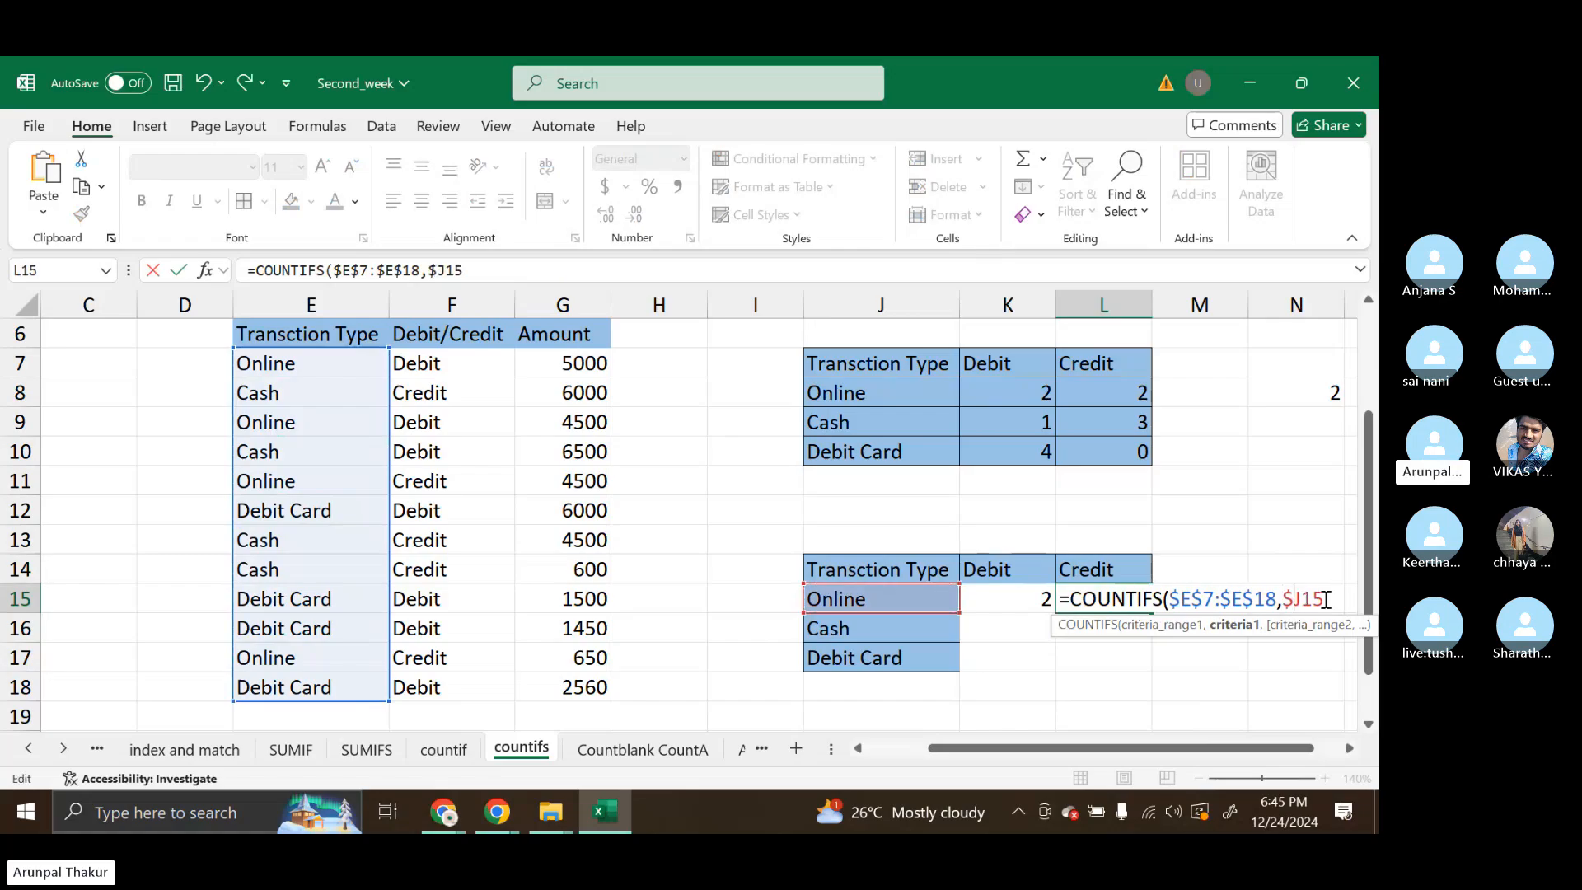
# Complete the L15 COUNTIFS formula with the locked second criteria range $F$7:$F$18 and the Debit header K14 as criterion.
pyautogui.write(',')
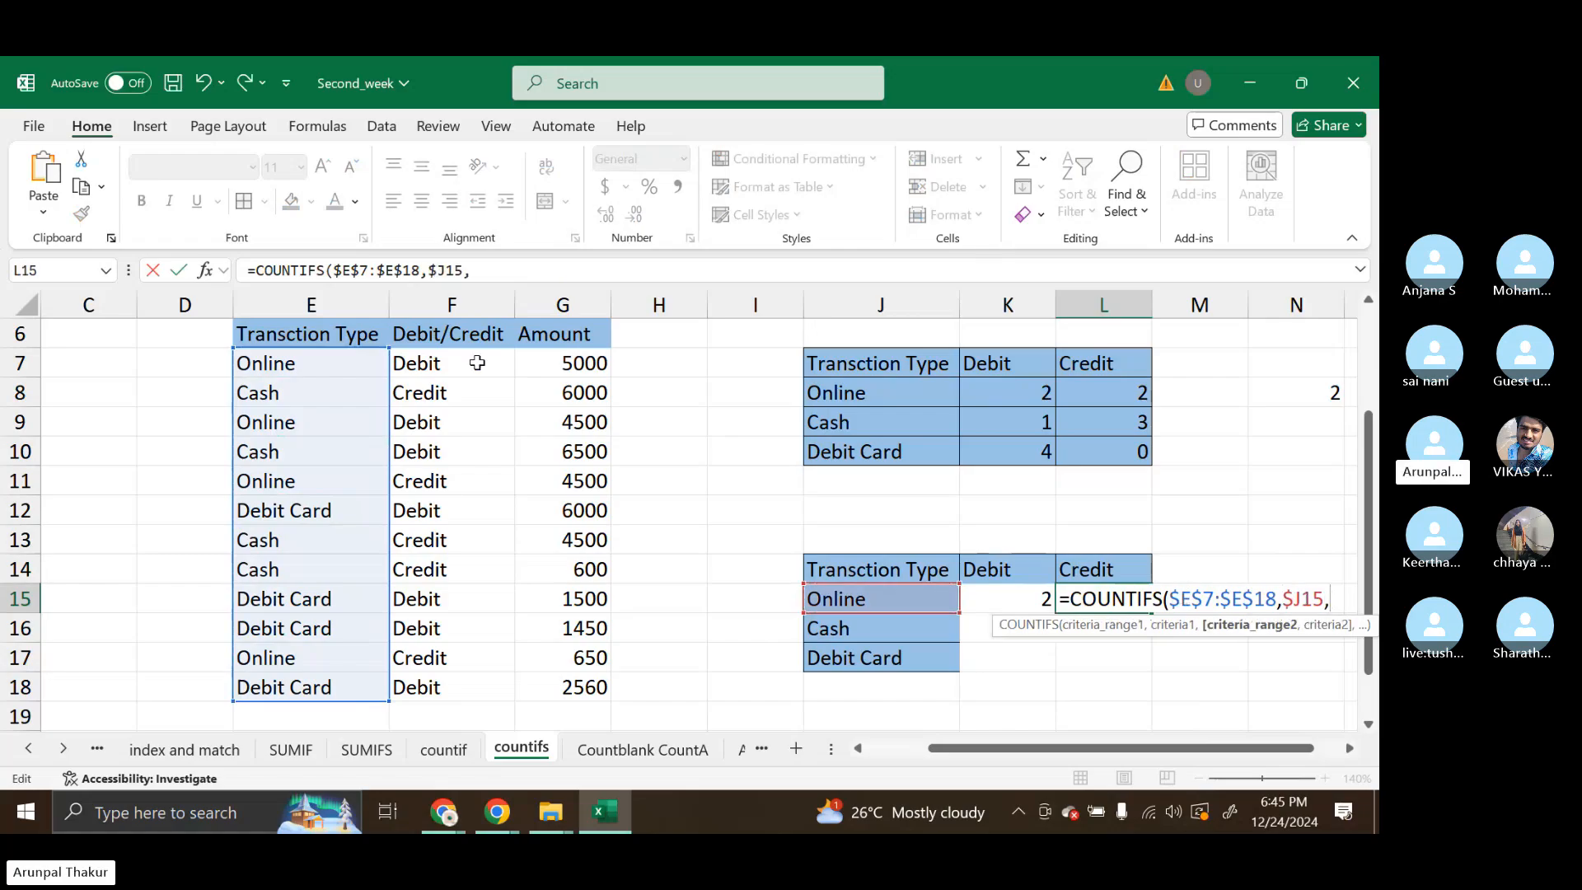
pyautogui.moveTo(478, 363); pyautogui.dragTo(466, 687)
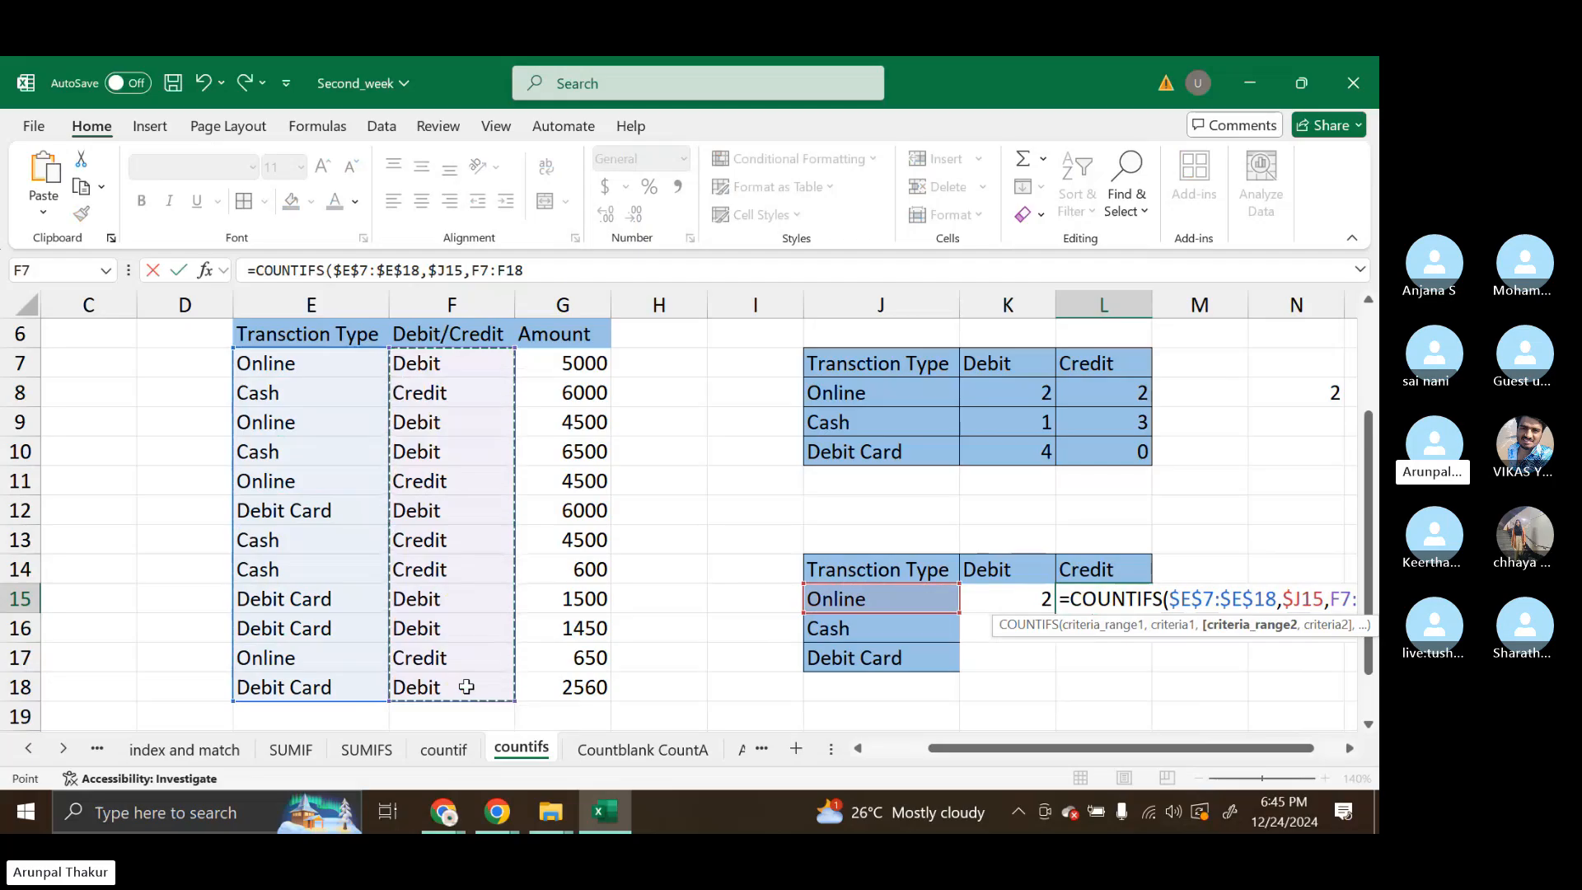
pyautogui.press('F4')
pyautogui.write(',')
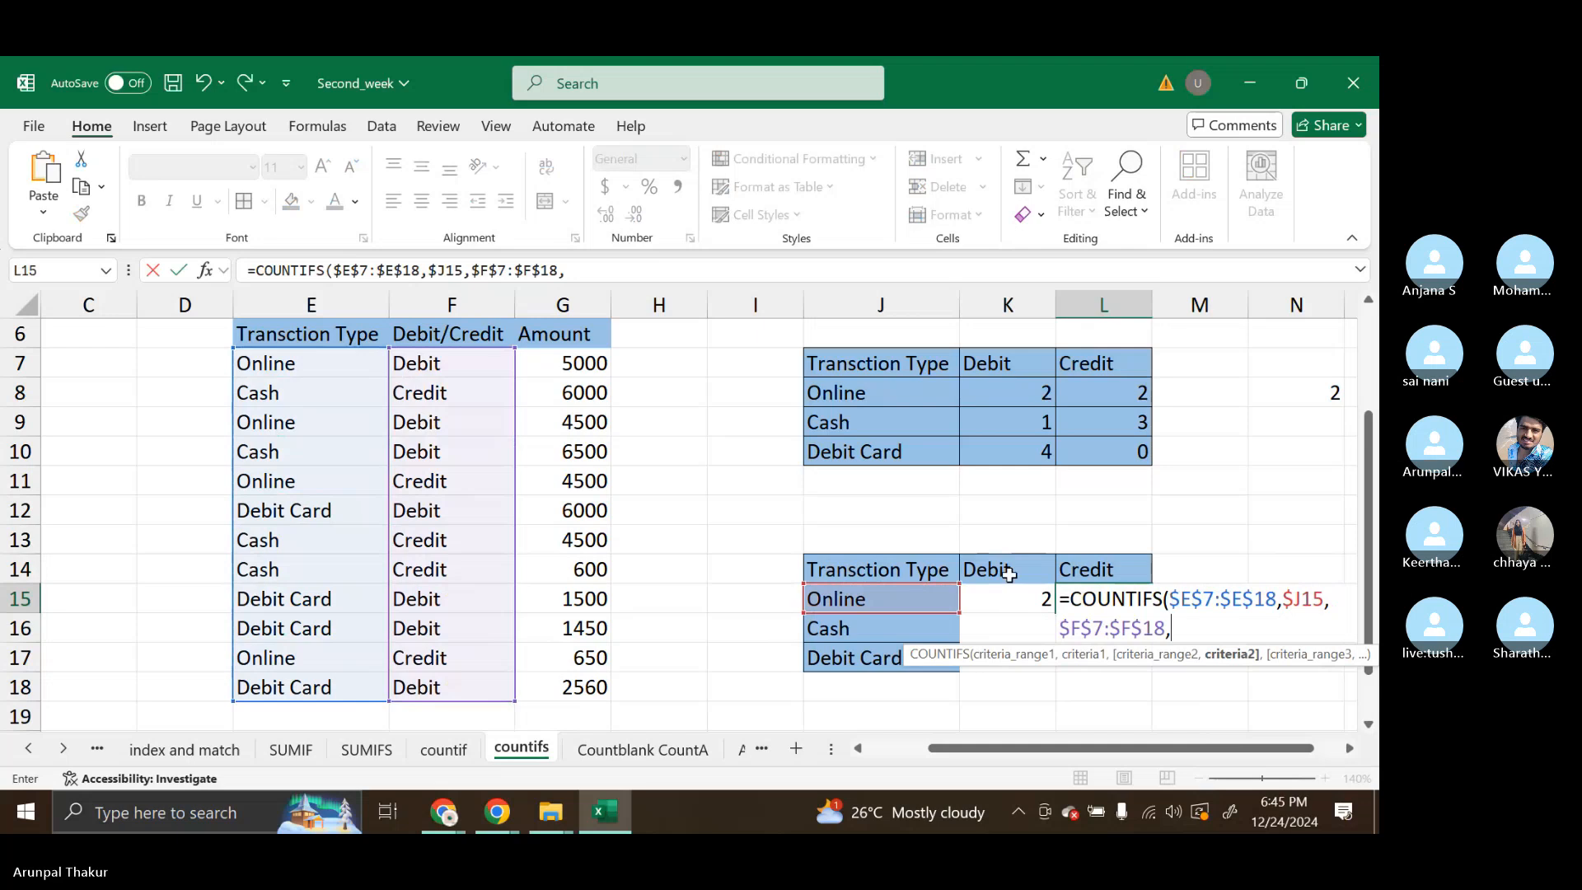
pyautogui.click(1009, 574)
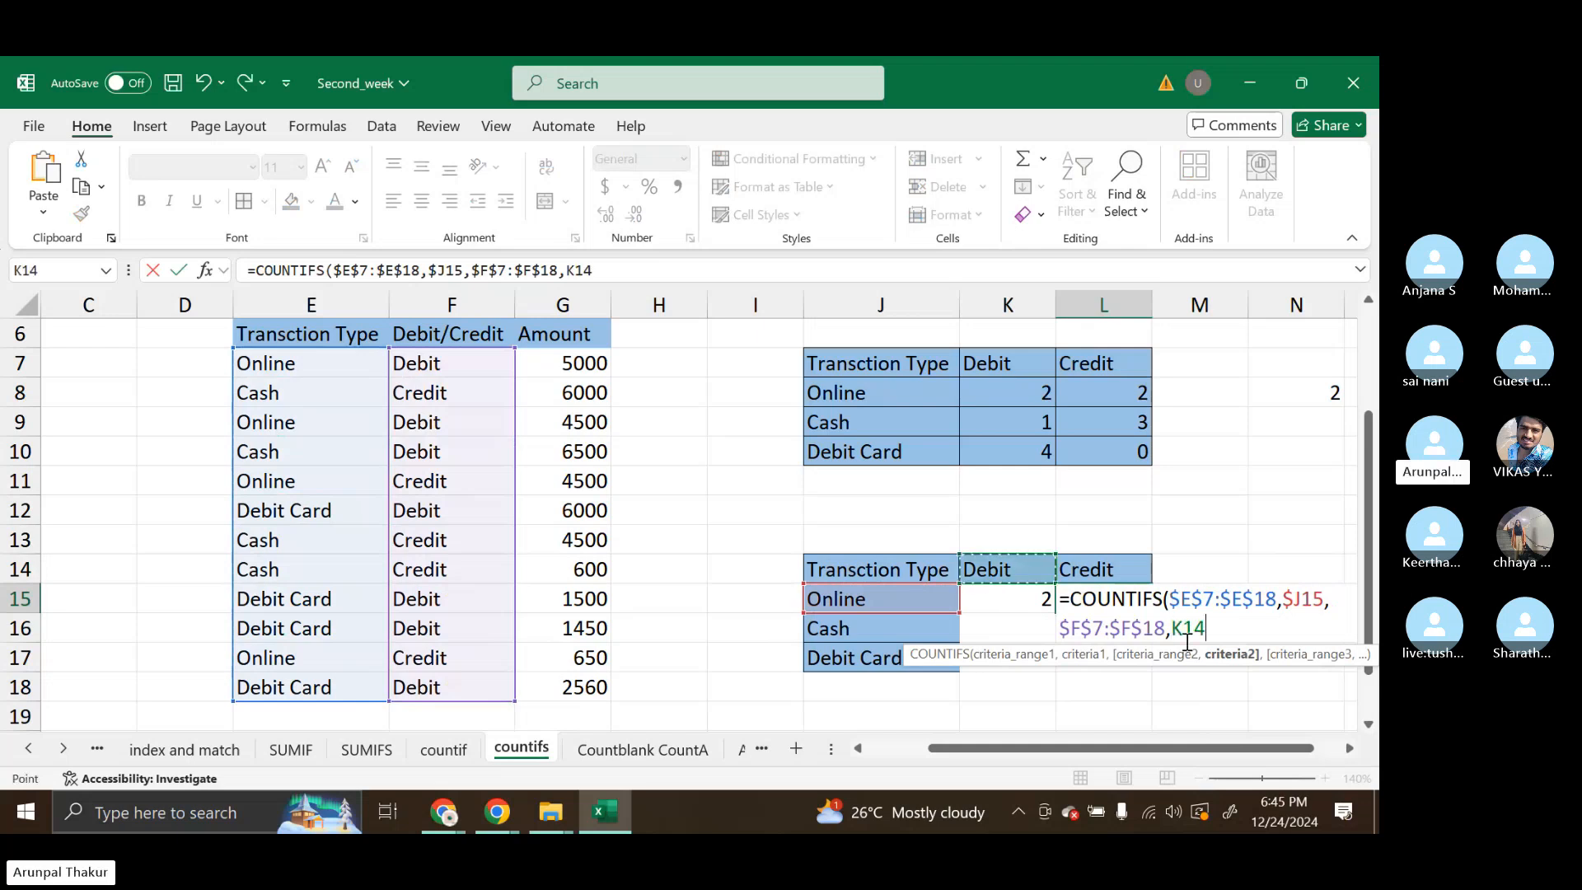
pyautogui.click(1187, 631)
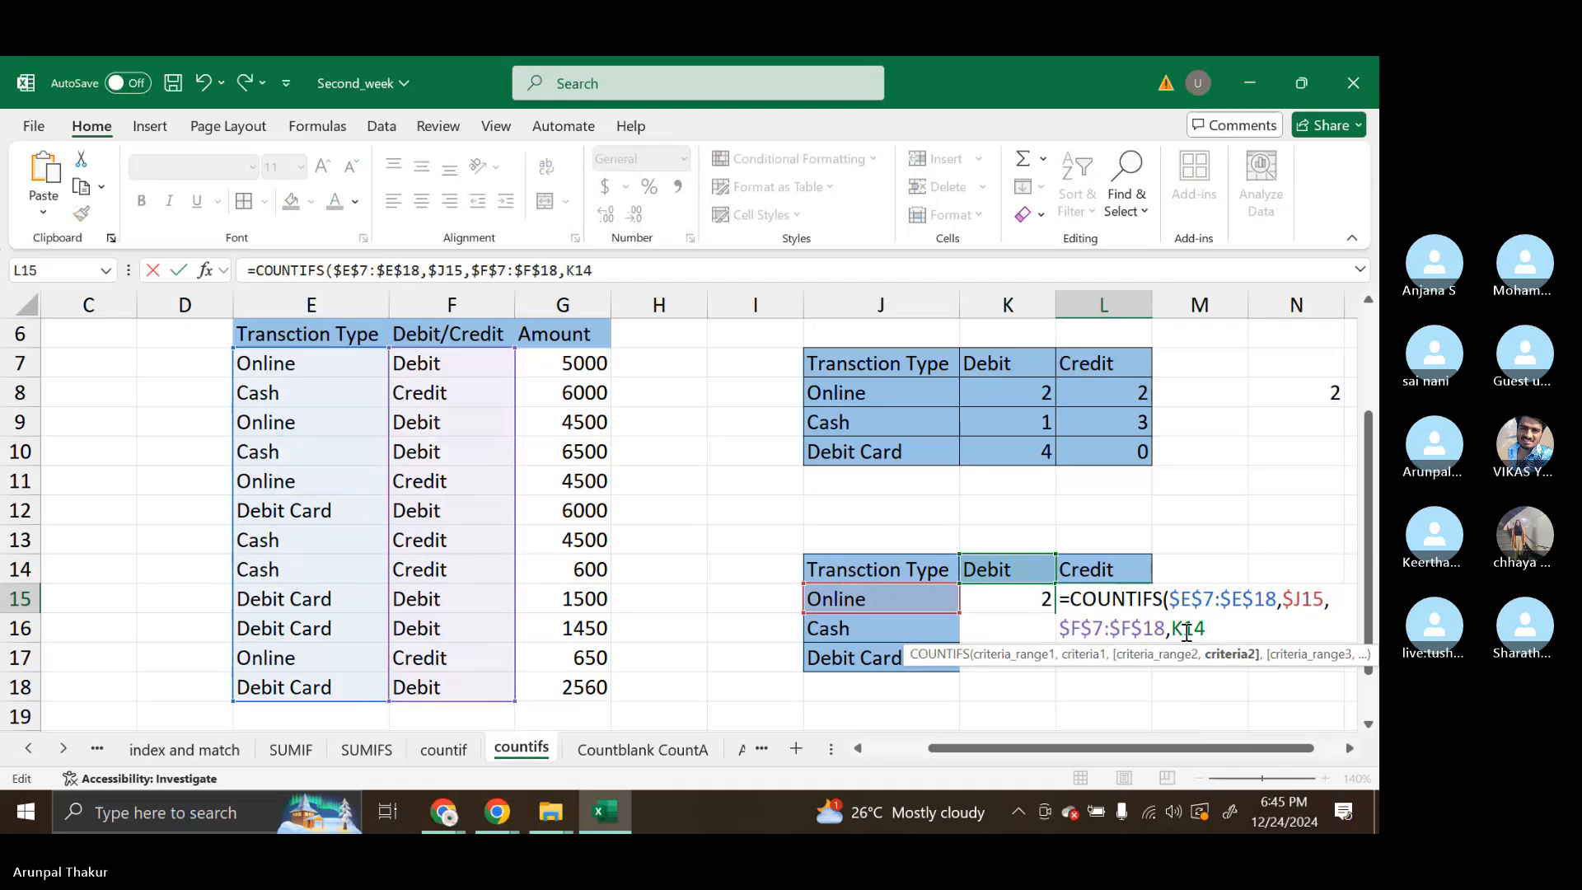
pyautogui.click(1100, 570)
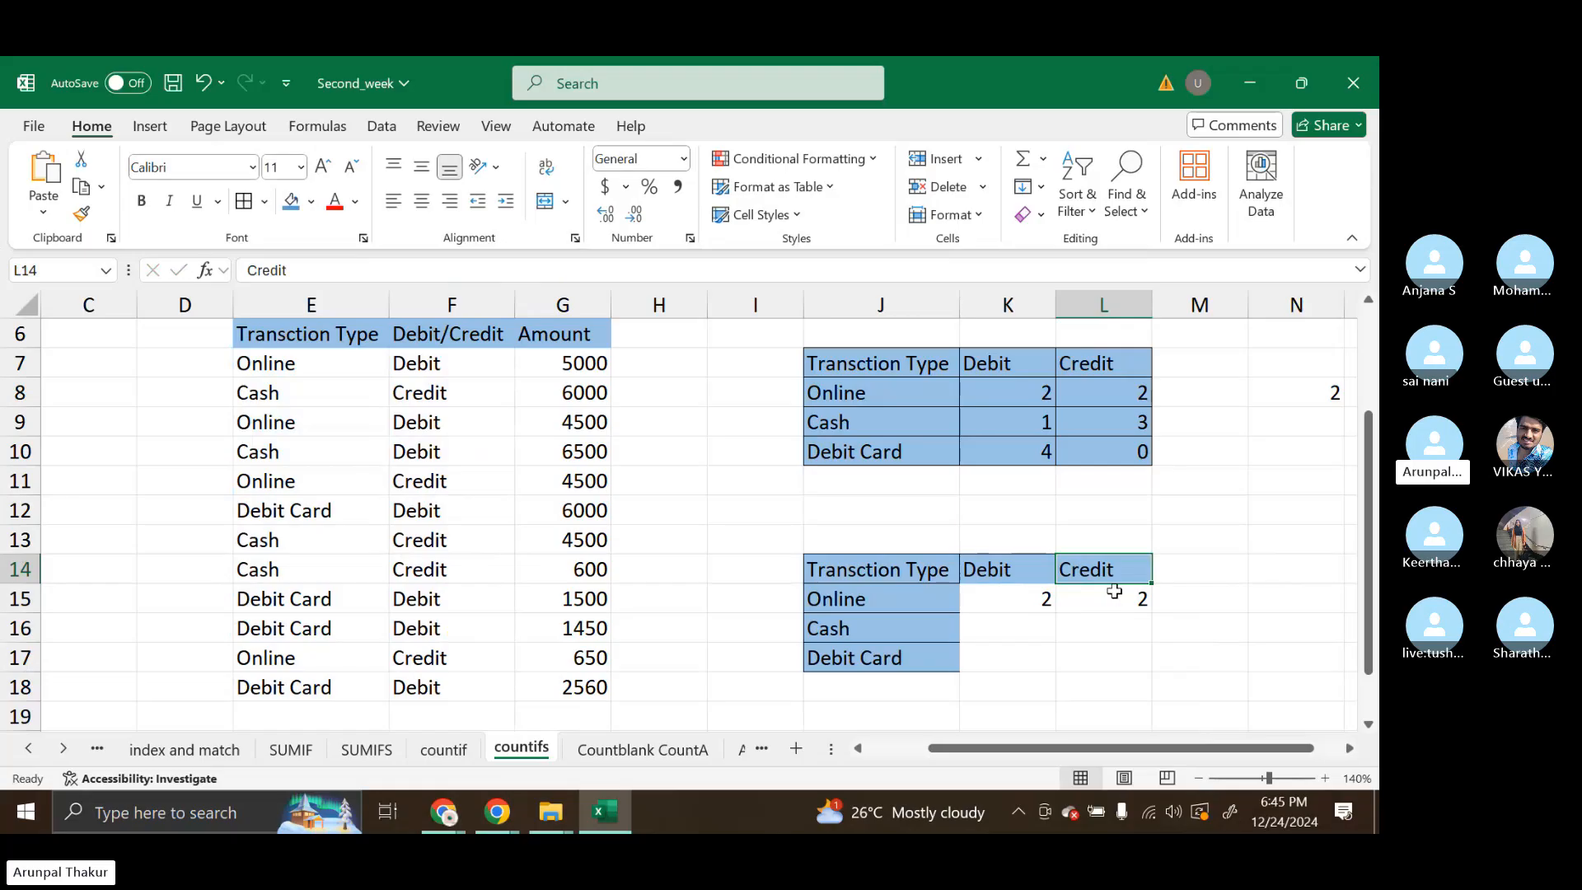
# Replace the second criterion in the L15 COUNTIFS formula with the row-locked Credit header L$14.
pyautogui.doubleClick(1117, 592)
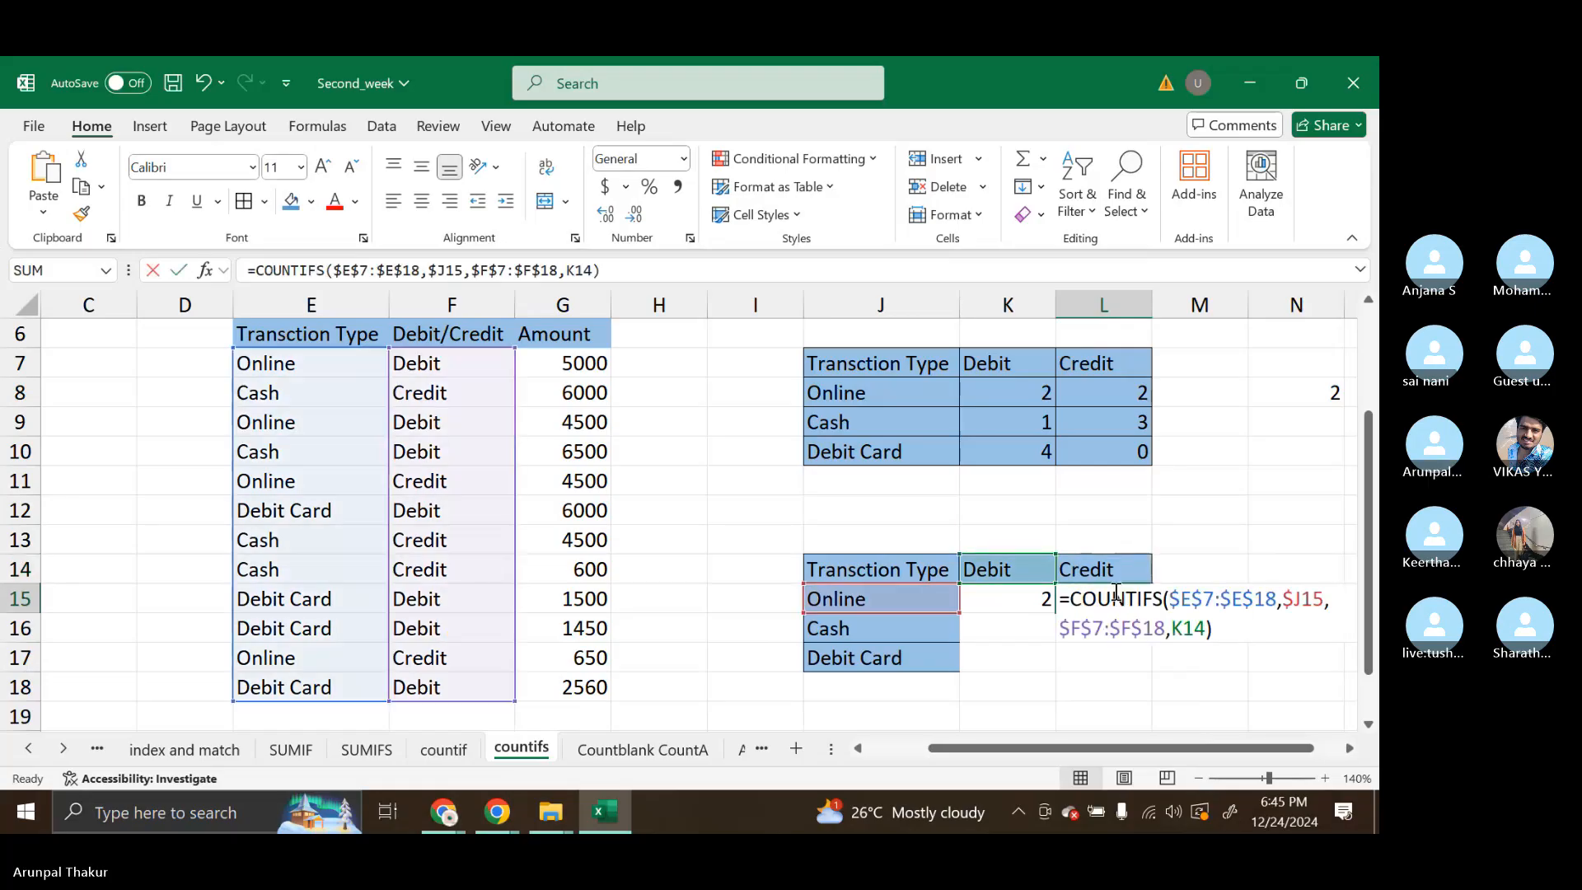
pyautogui.click(1185, 631)
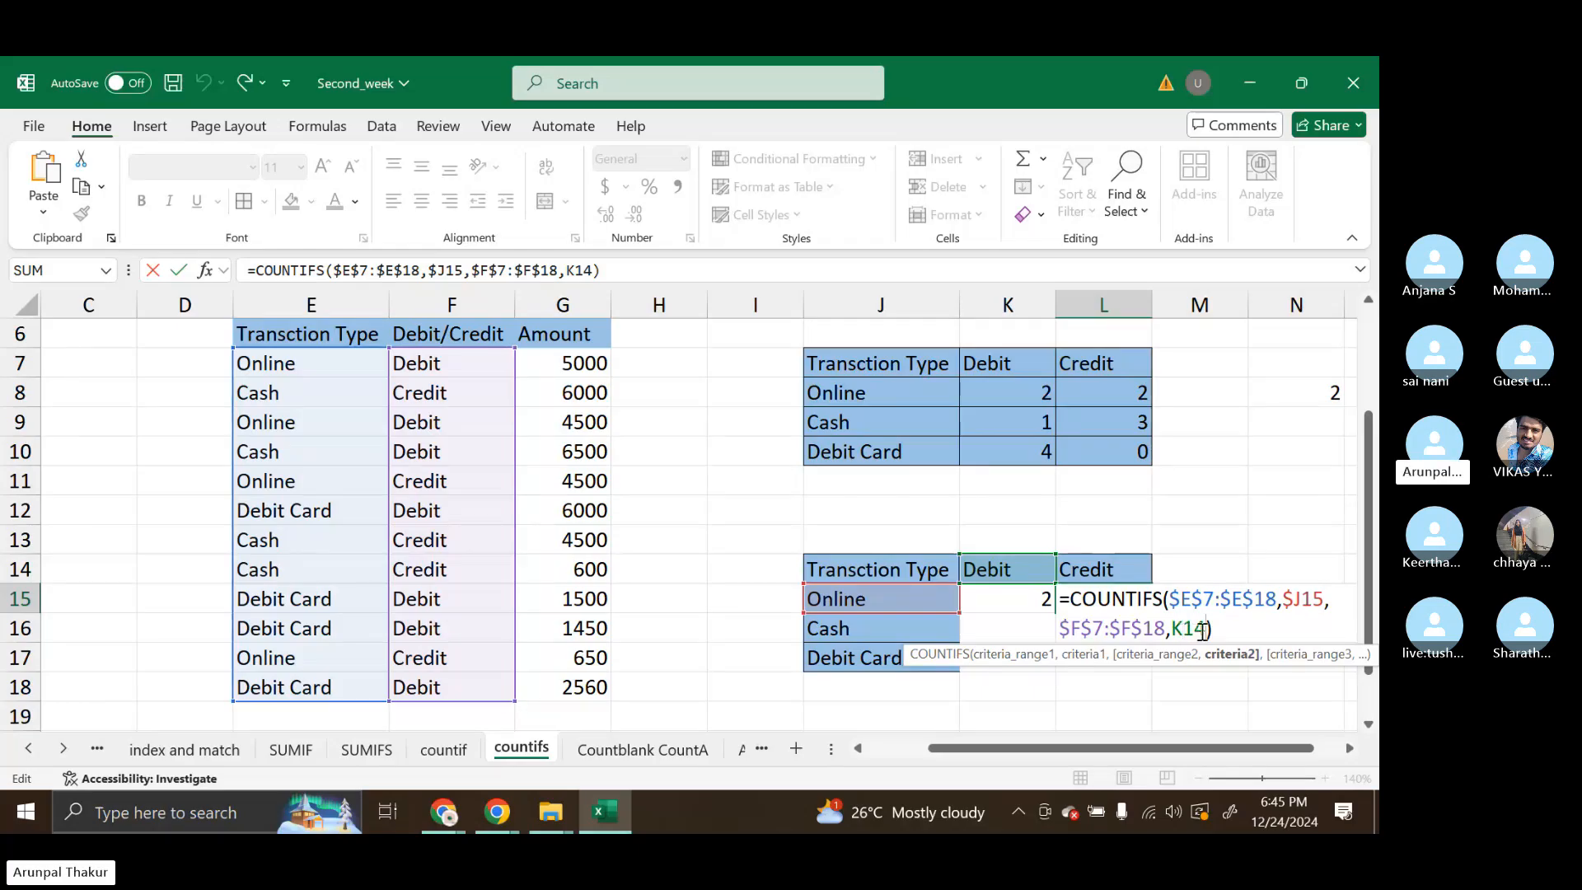
pyautogui.click(1202, 632)
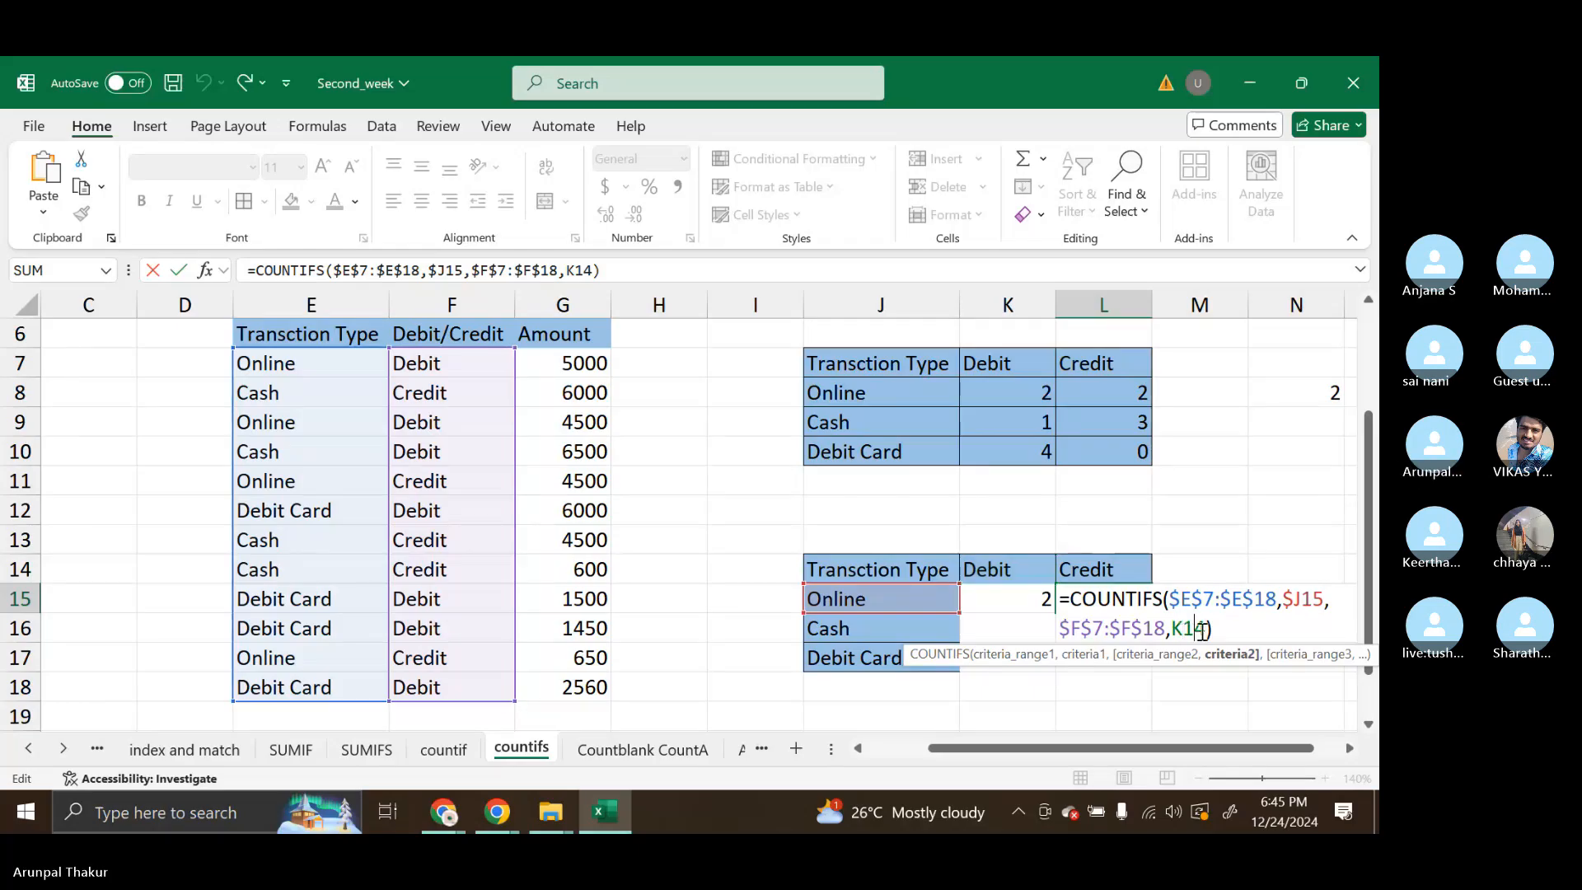
pyautogui.click(1100, 571)
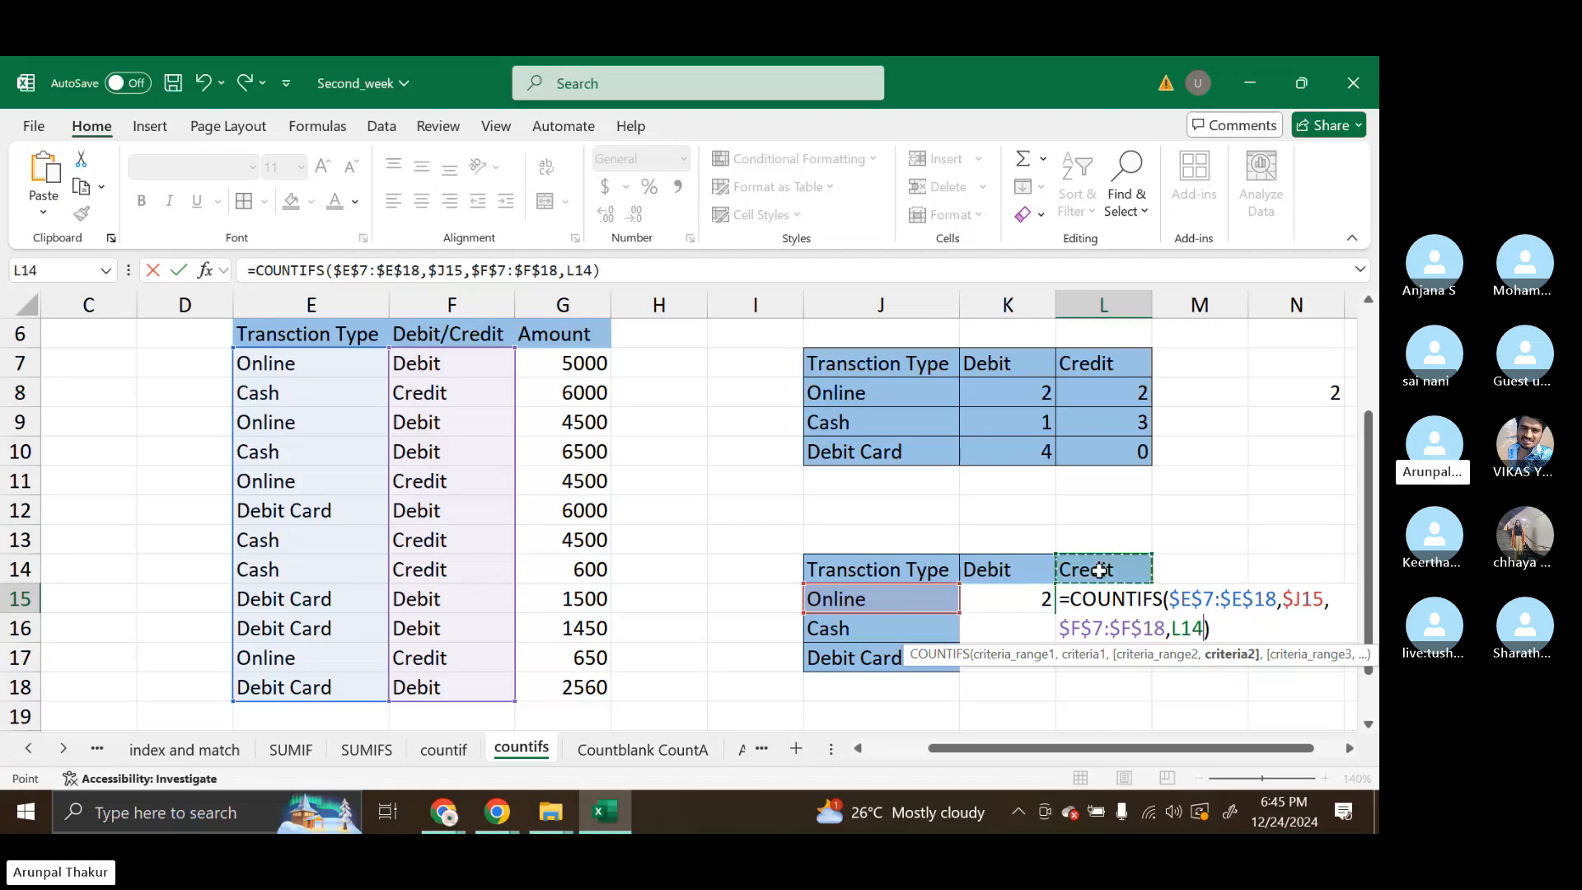
pyautogui.click(1182, 631)
pyautogui.write('$')
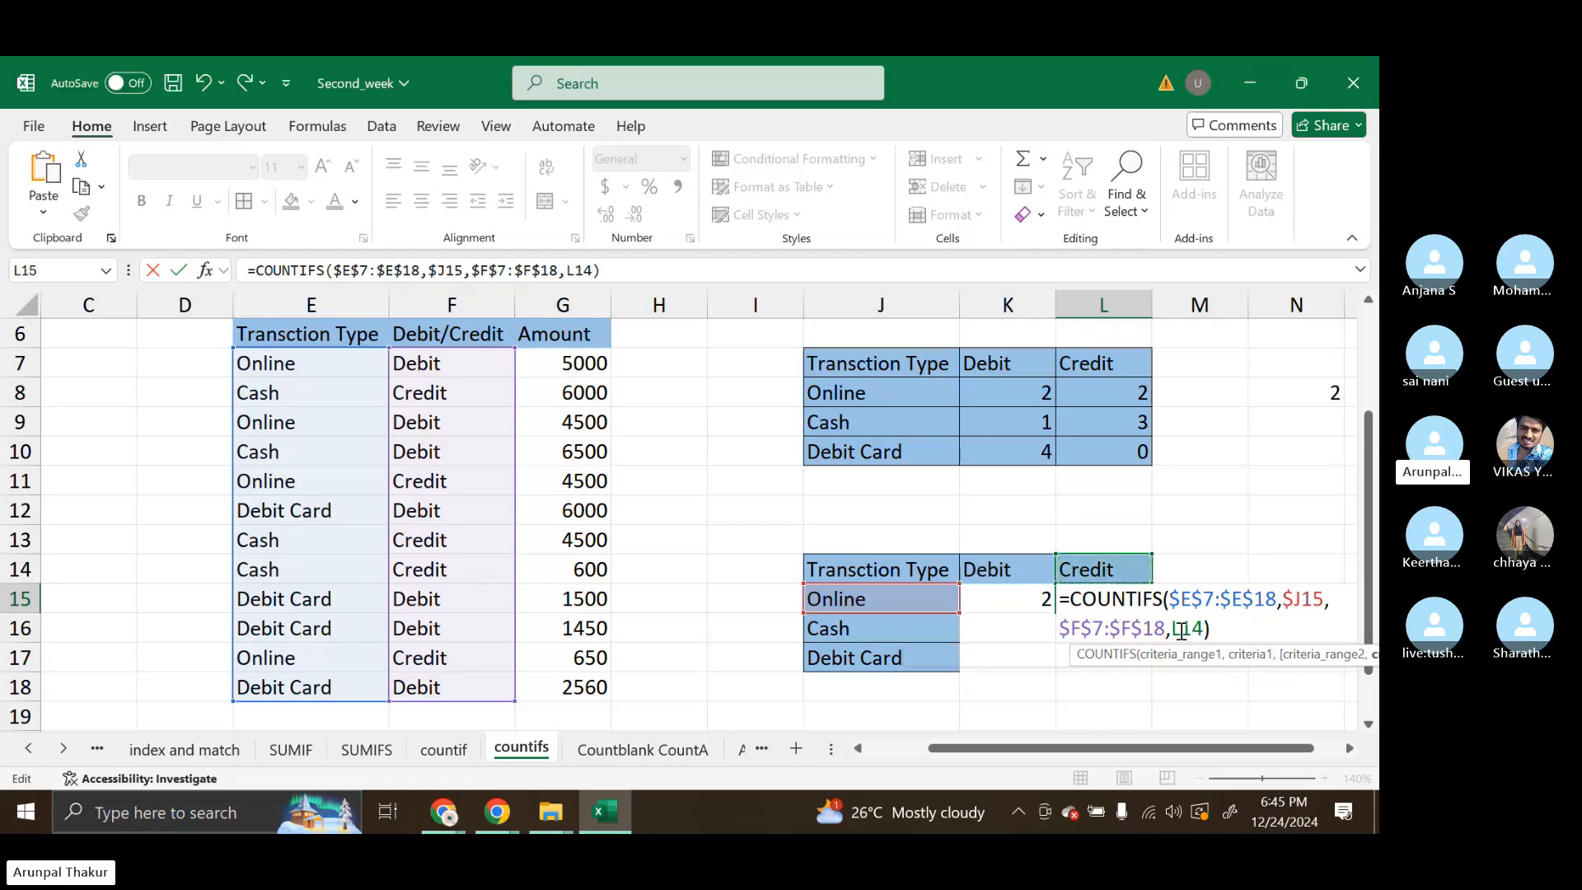
pyautogui.press('Return')
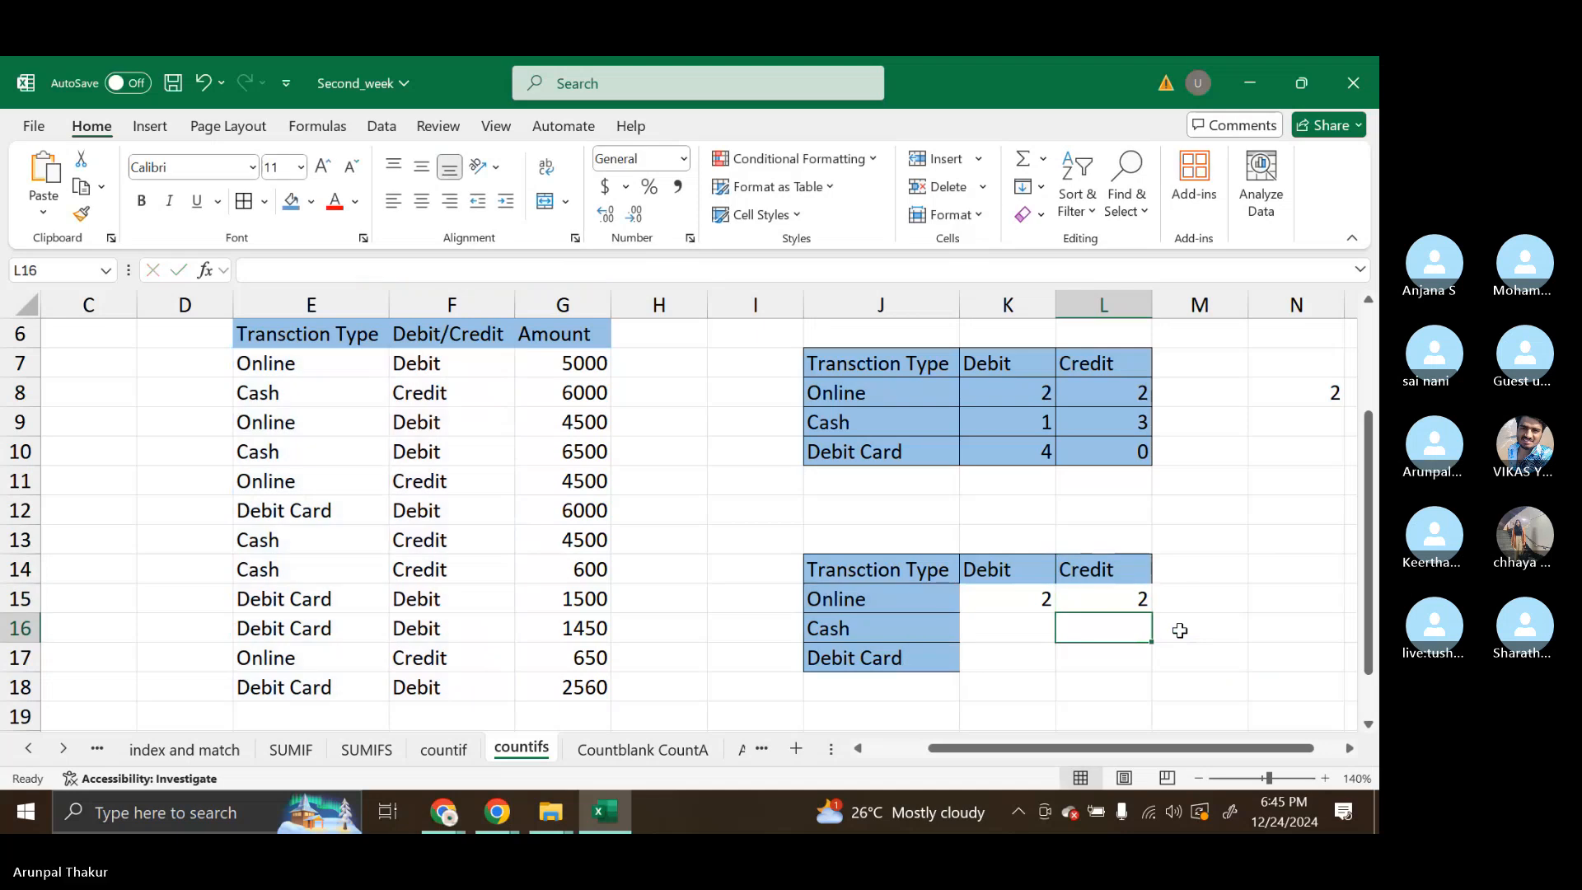
# Fill the COUNTIFS formulas in K15:L15 down to the Debit Card row, K17:L17.
pyautogui.click(1032, 598)
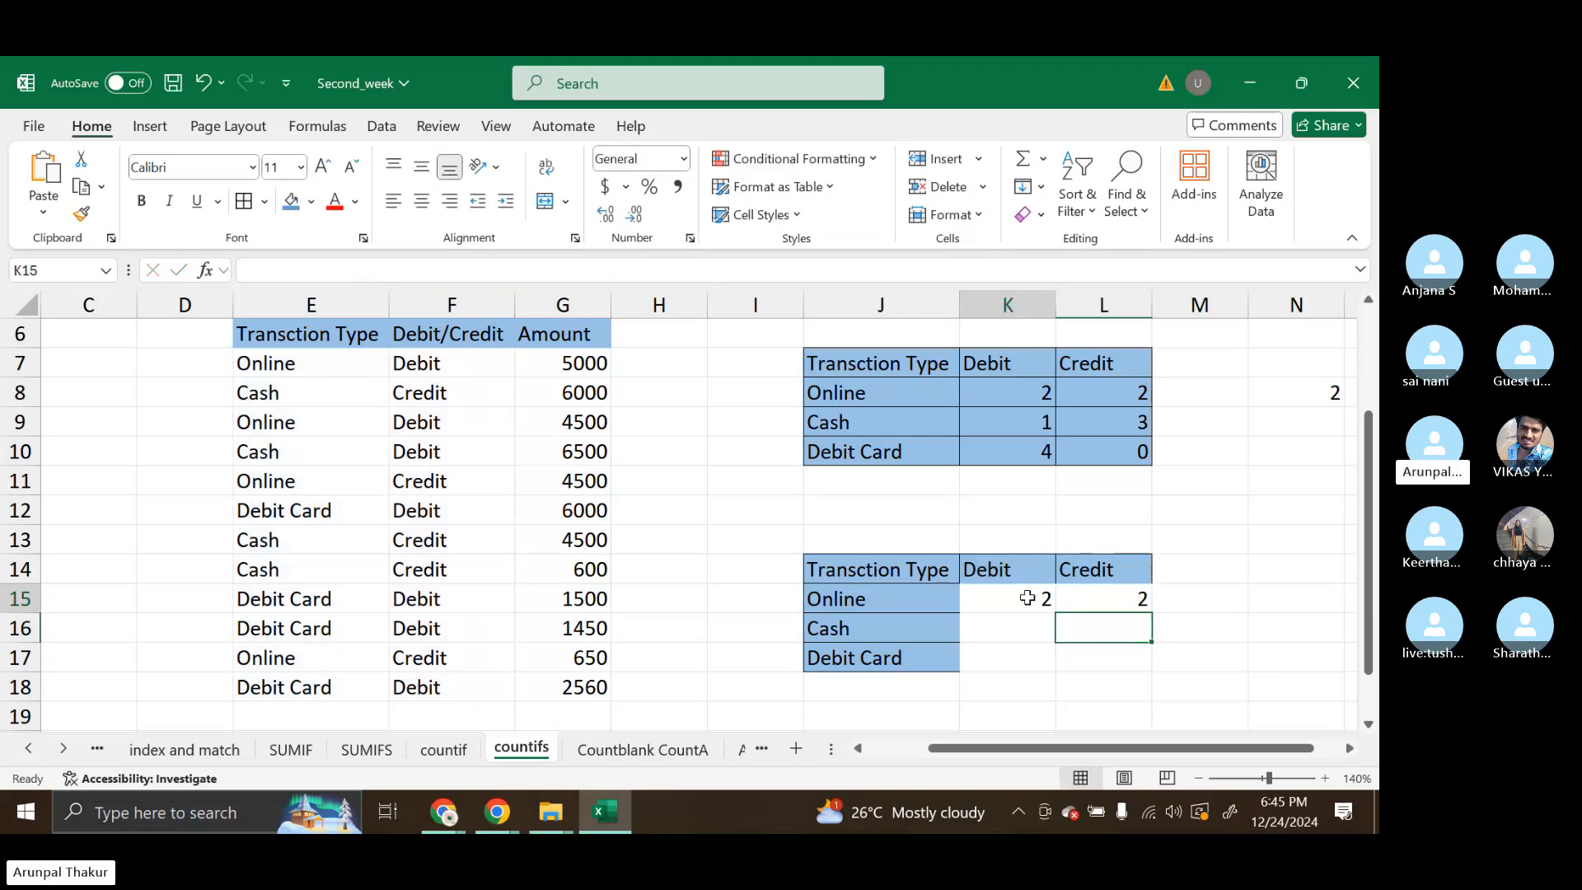
pyautogui.click(1098, 608)
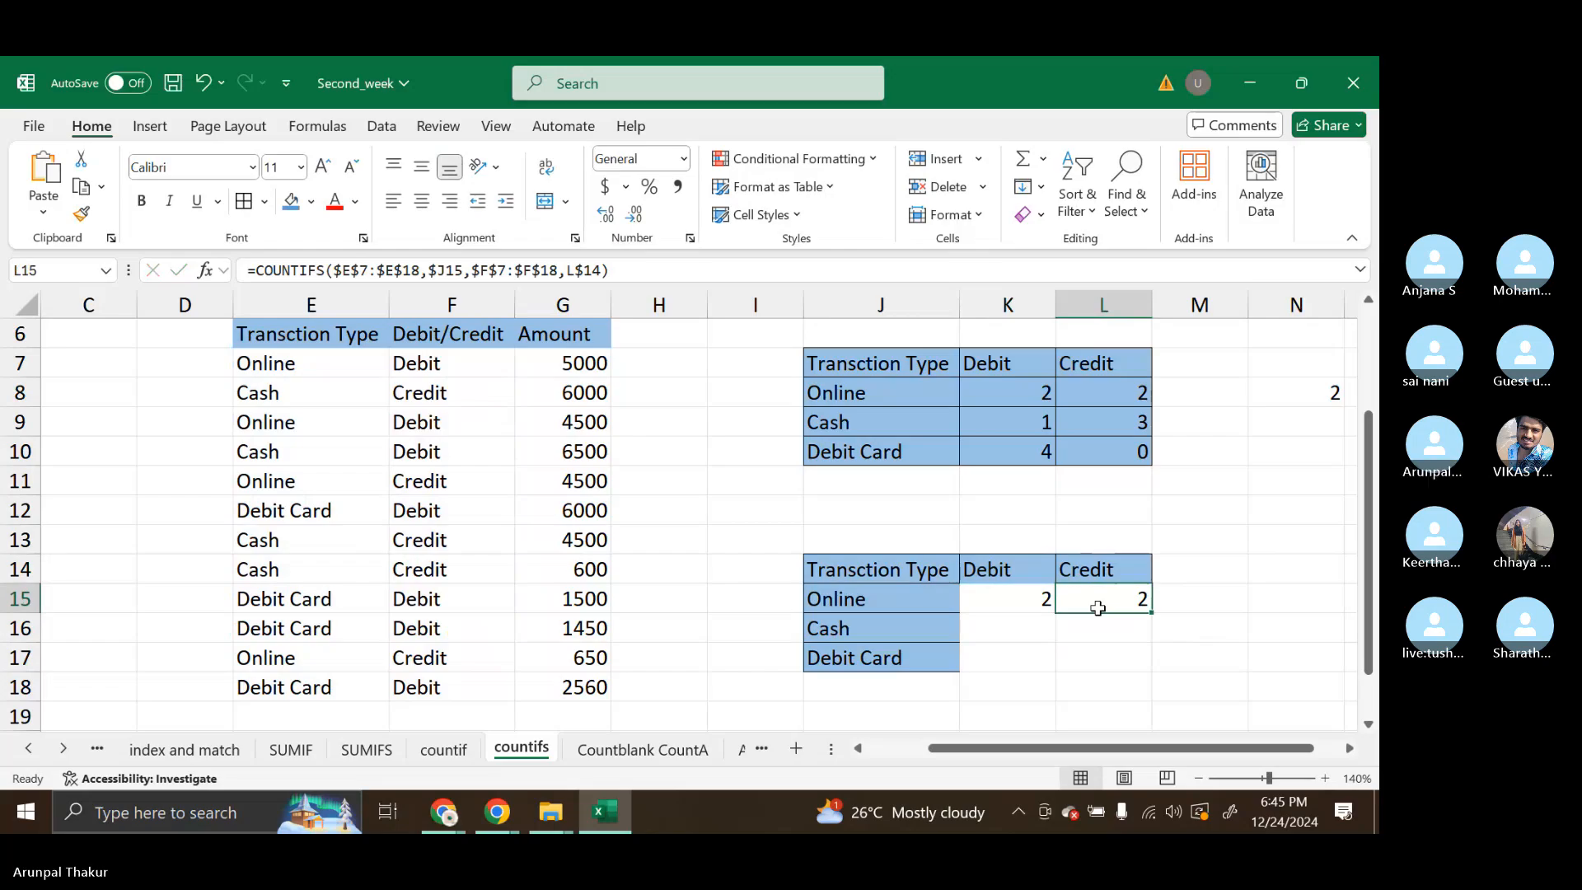
pyautogui.moveTo(1013, 598); pyautogui.dragTo(1144, 661)
pyautogui.click(1195, 624)
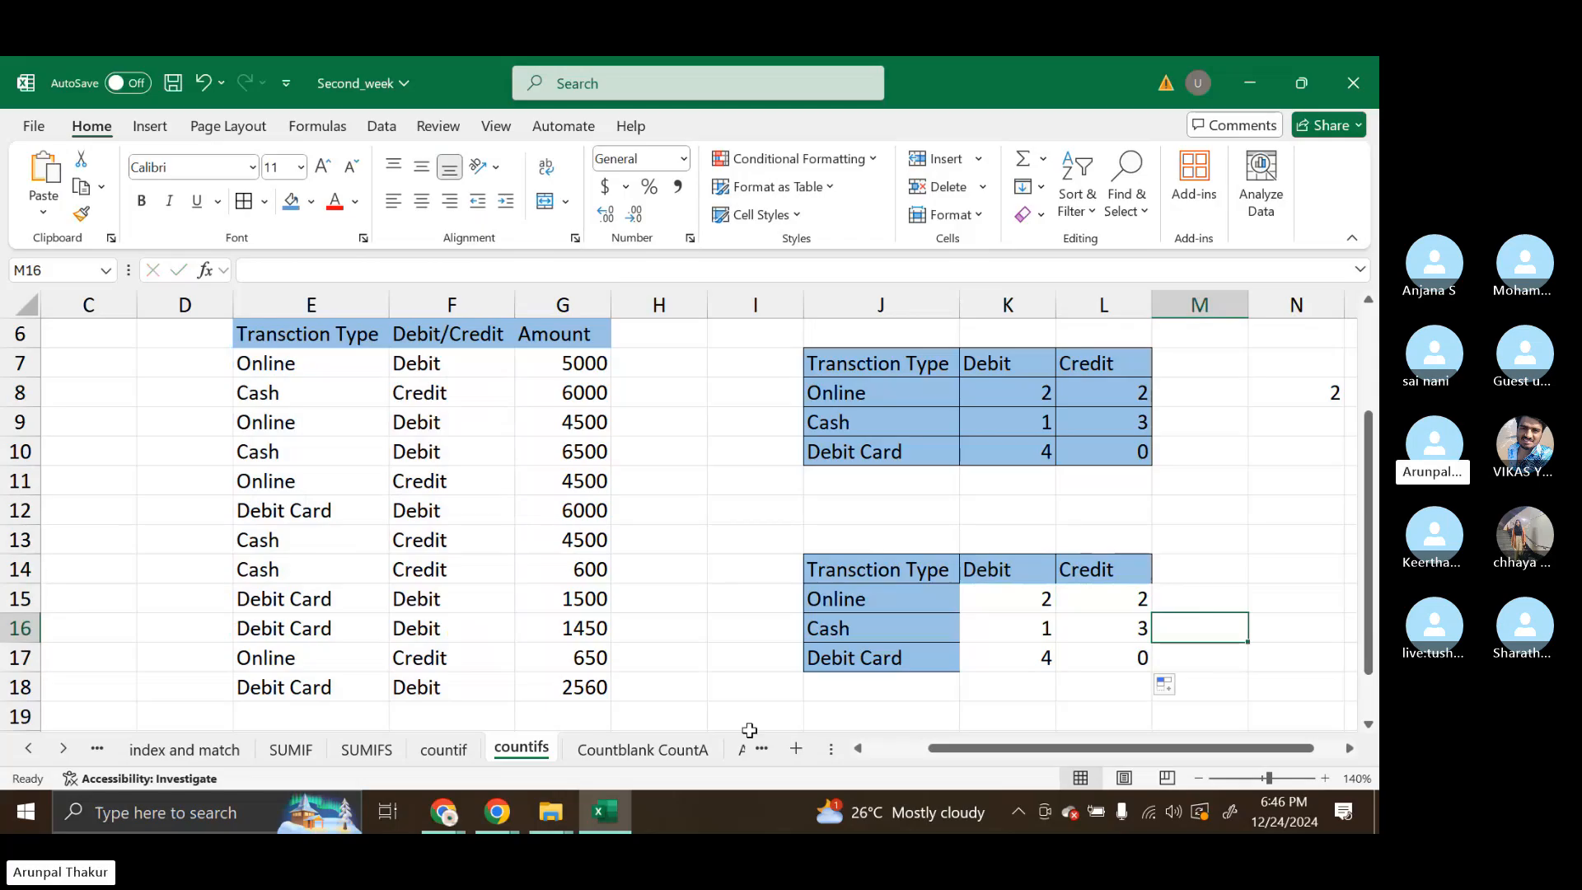
# Copy the SEMINAR SEAT BOOKINGS table, B3:T16, from the Countblank CountA sheet.
pyautogui.click(642, 749)
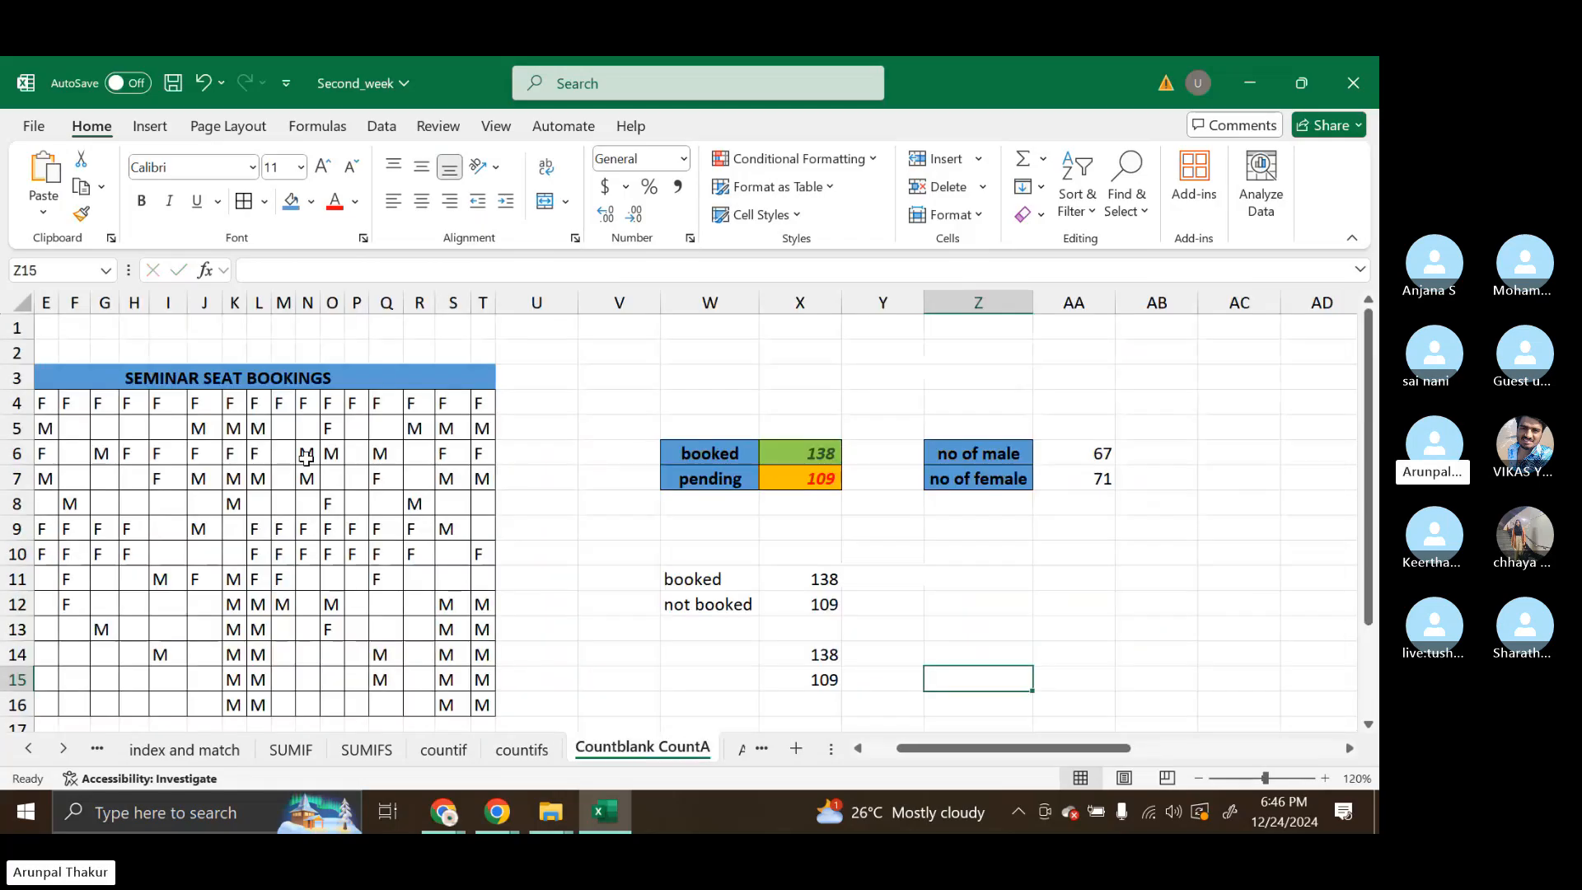
pyautogui.scroll(-1, 285, 456)
pyautogui.hscroll(-2, 285, 457)
pyautogui.moveTo(206, 341); pyautogui.dragTo(411, 664)
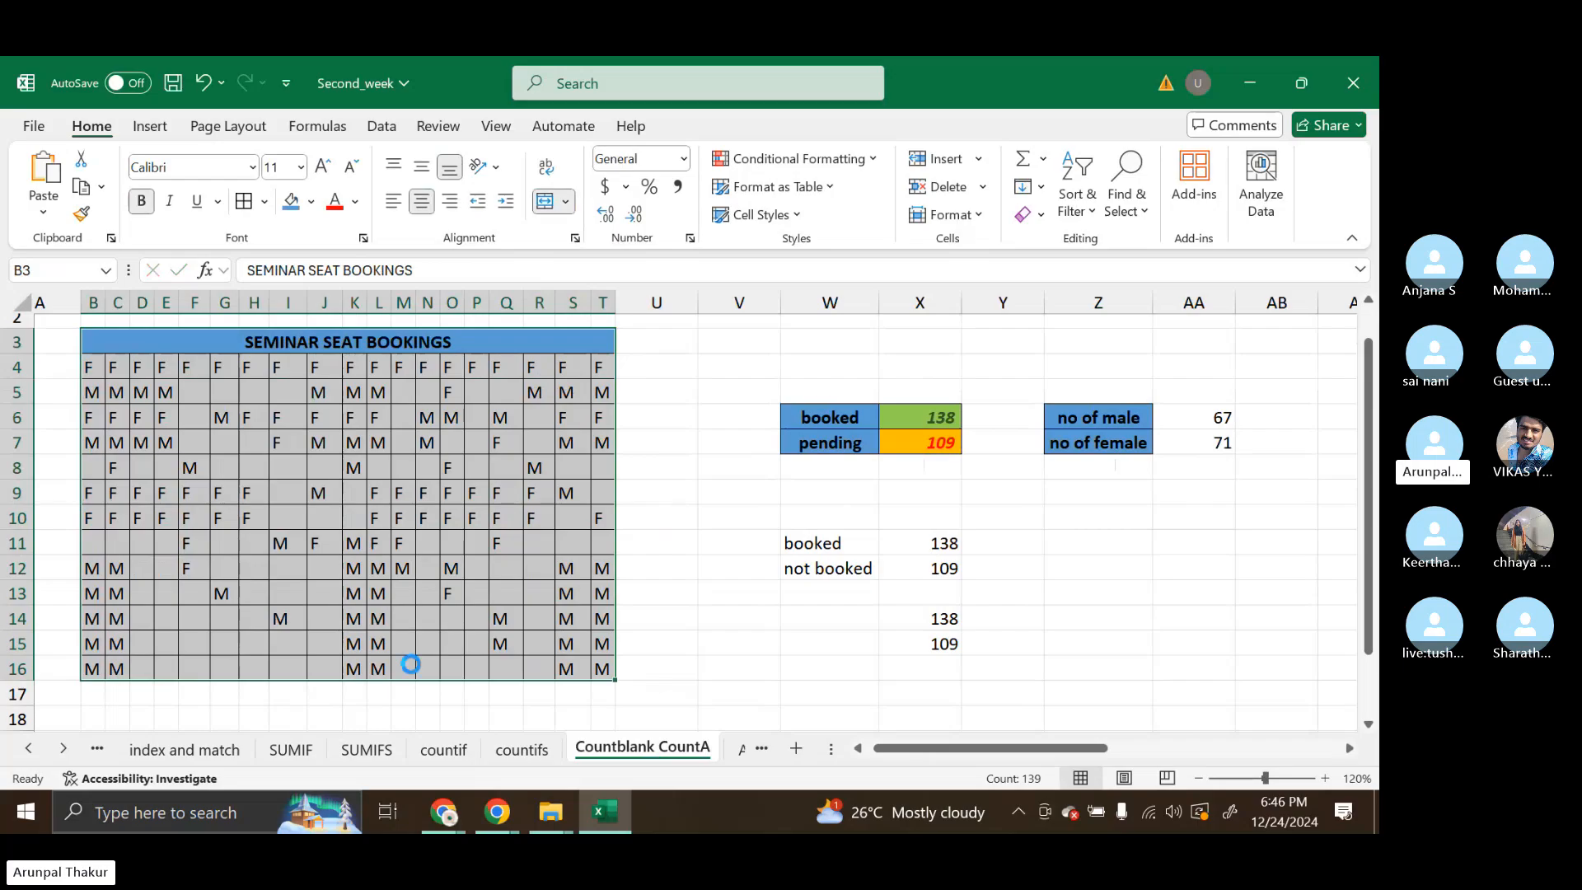
pyautogui.hotkey('ctrl', 'c')
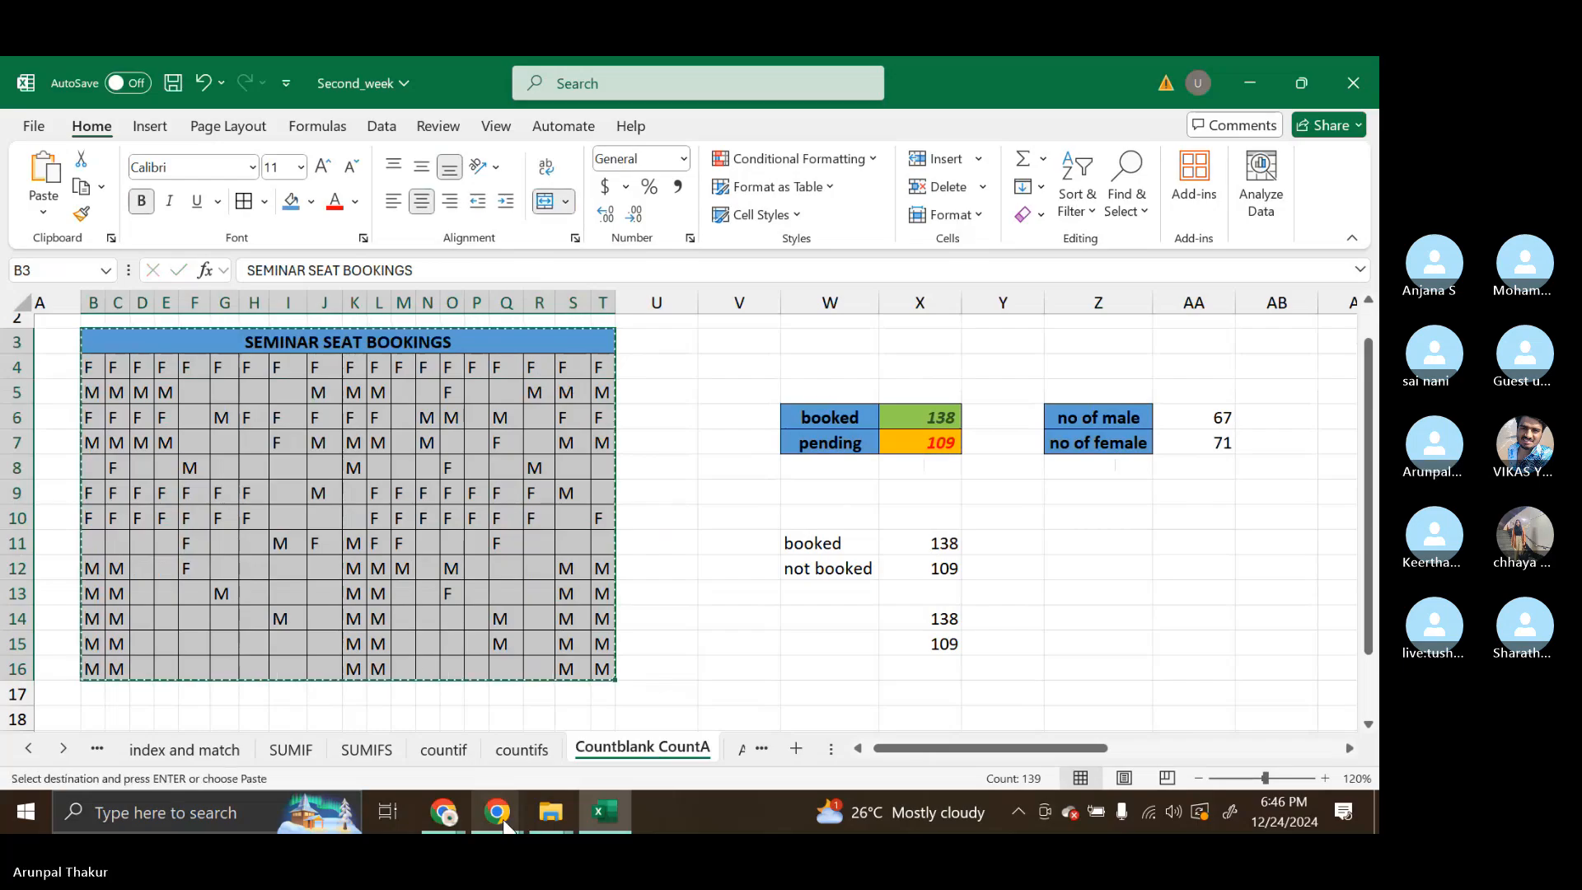
# Switch to the Skype call in Chrome and post the copied SEMINAR SEAT BOOKINGS table as a message in the call's chat.
pyautogui.moveTo(503, 816)
pyautogui.click(477, 763)
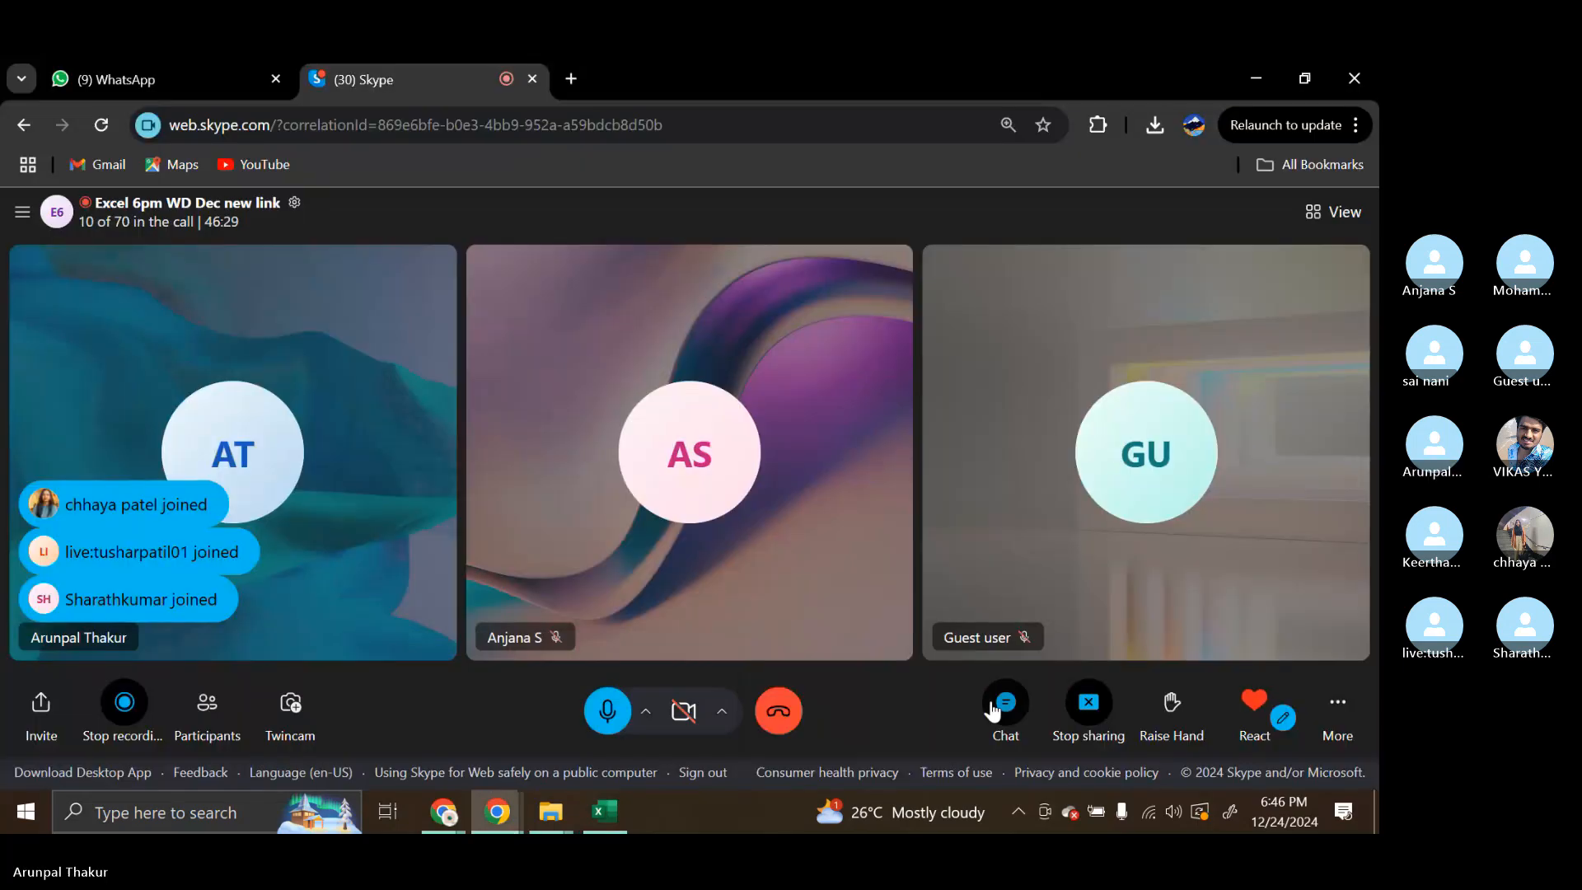
pyautogui.click(1005, 701)
pyautogui.hotkey('ctrl', 'v')
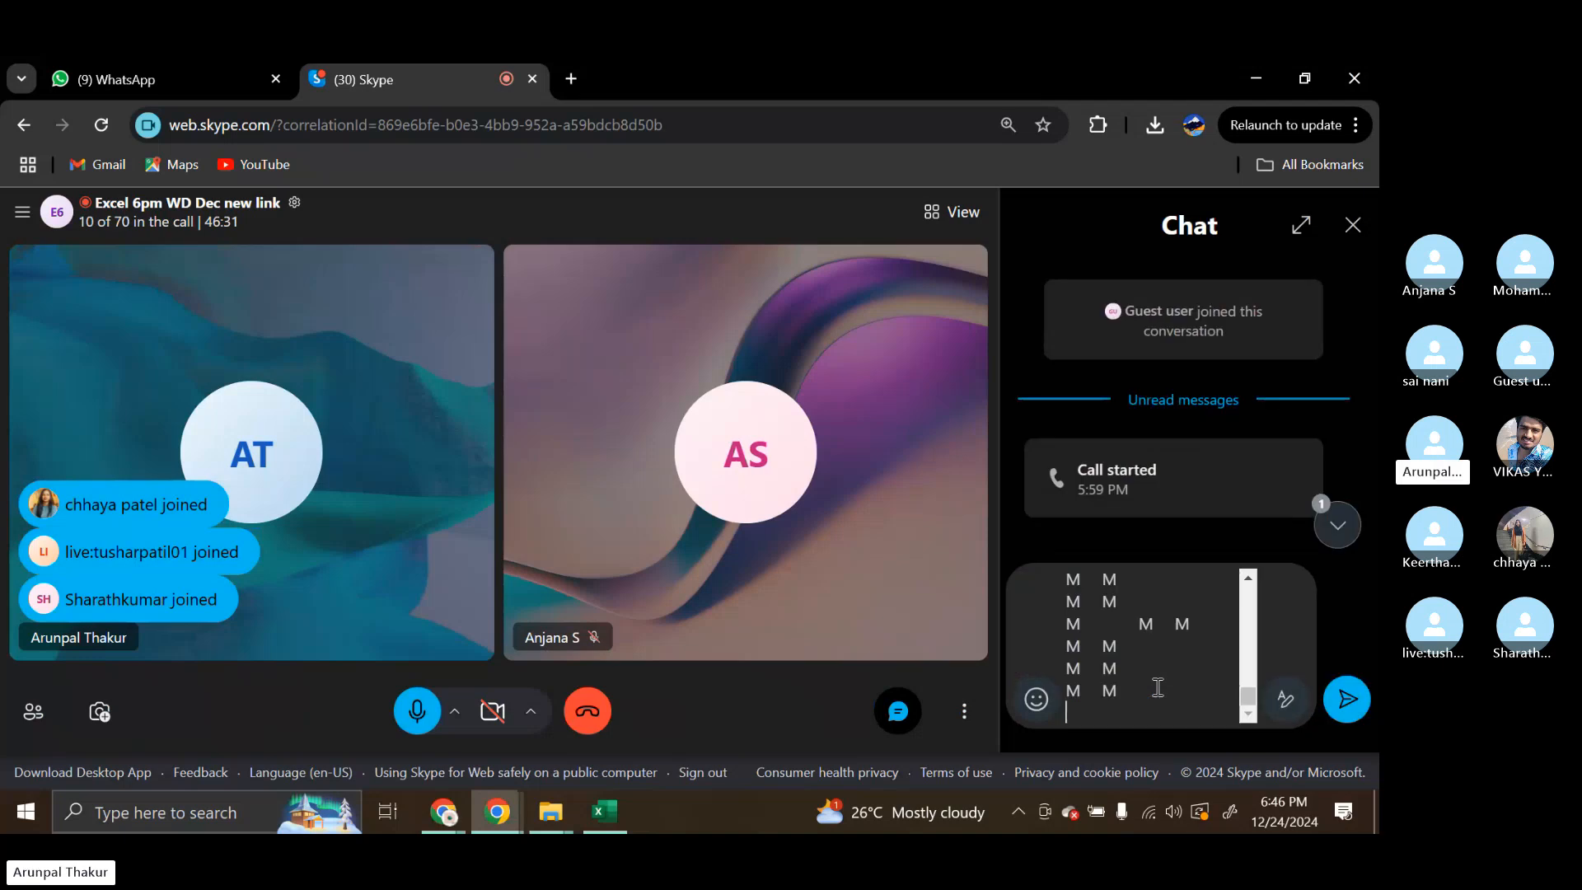
pyautogui.press('Return')
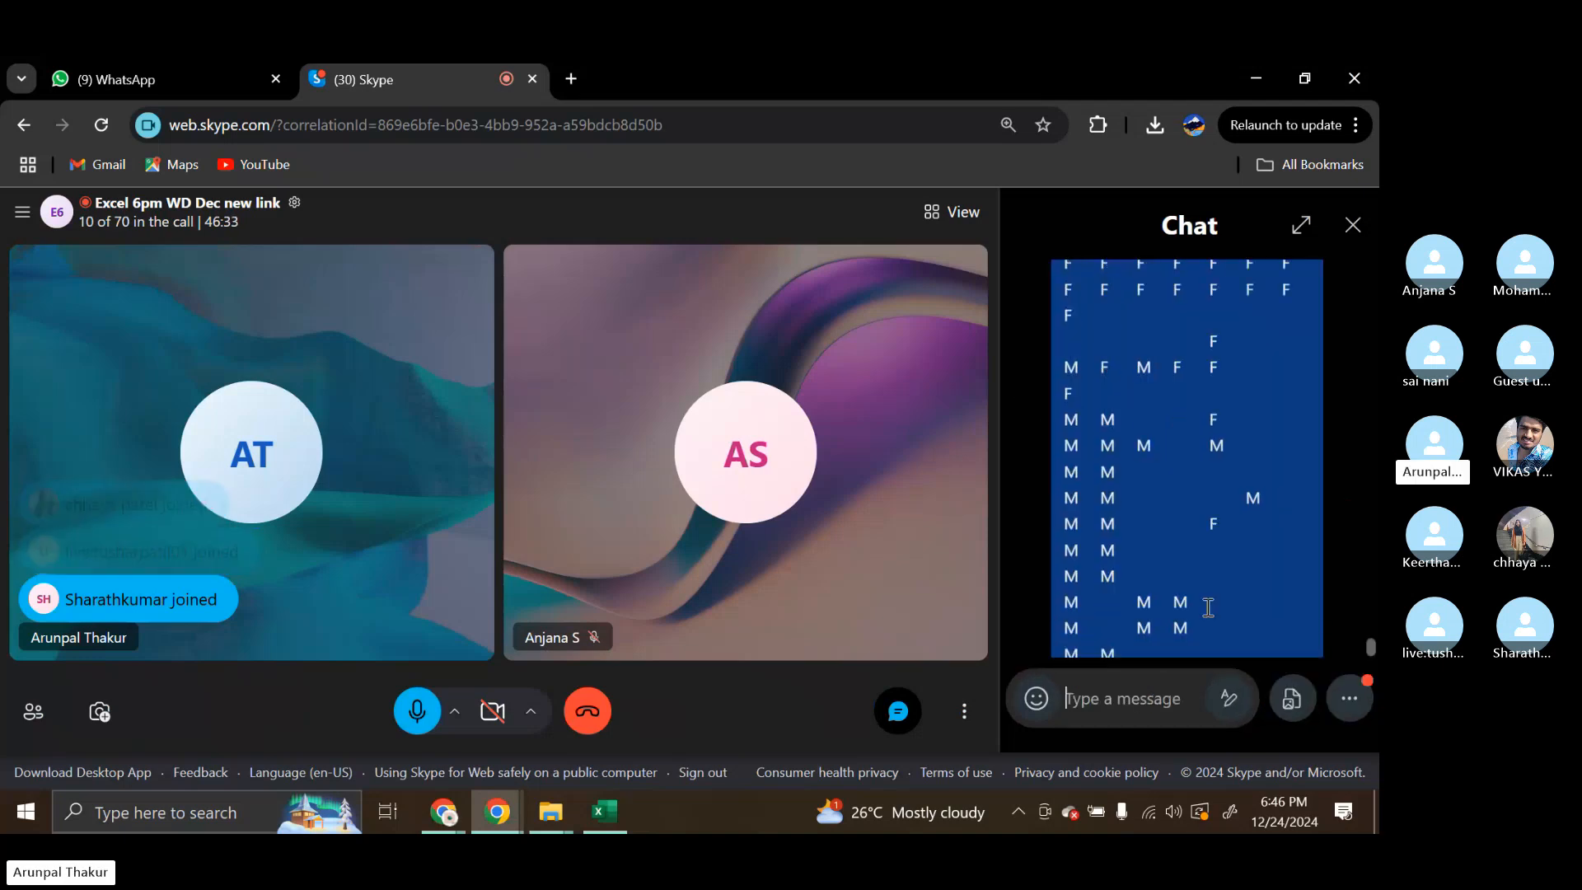
pyautogui.scroll(3, 1208, 607)
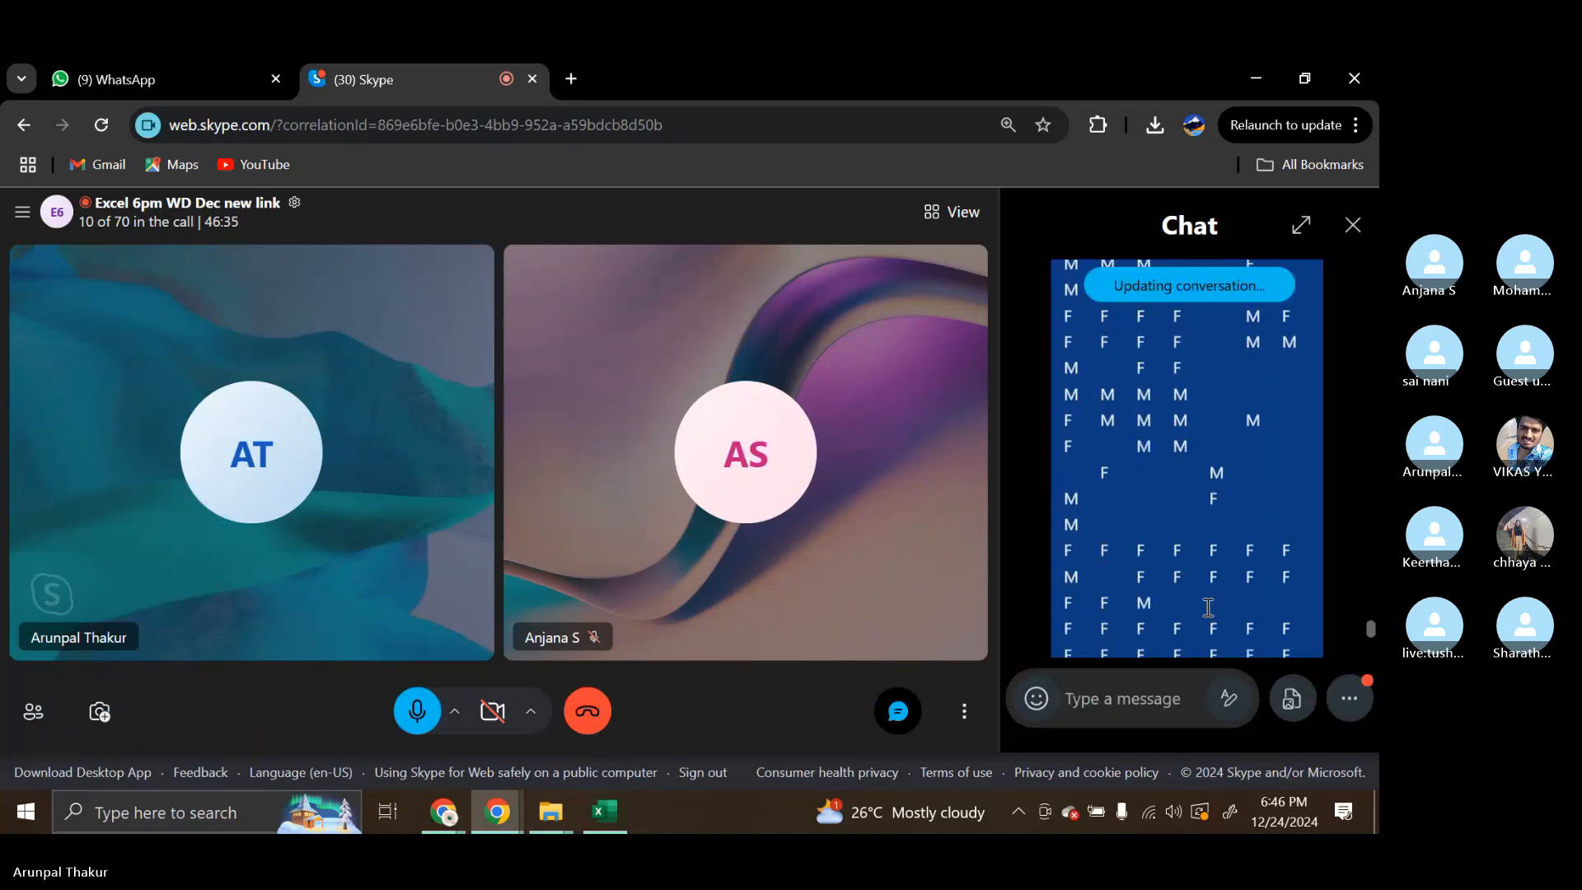
pyautogui.scroll(2, 1208, 607)
pyautogui.scroll(-6, 1208, 608)
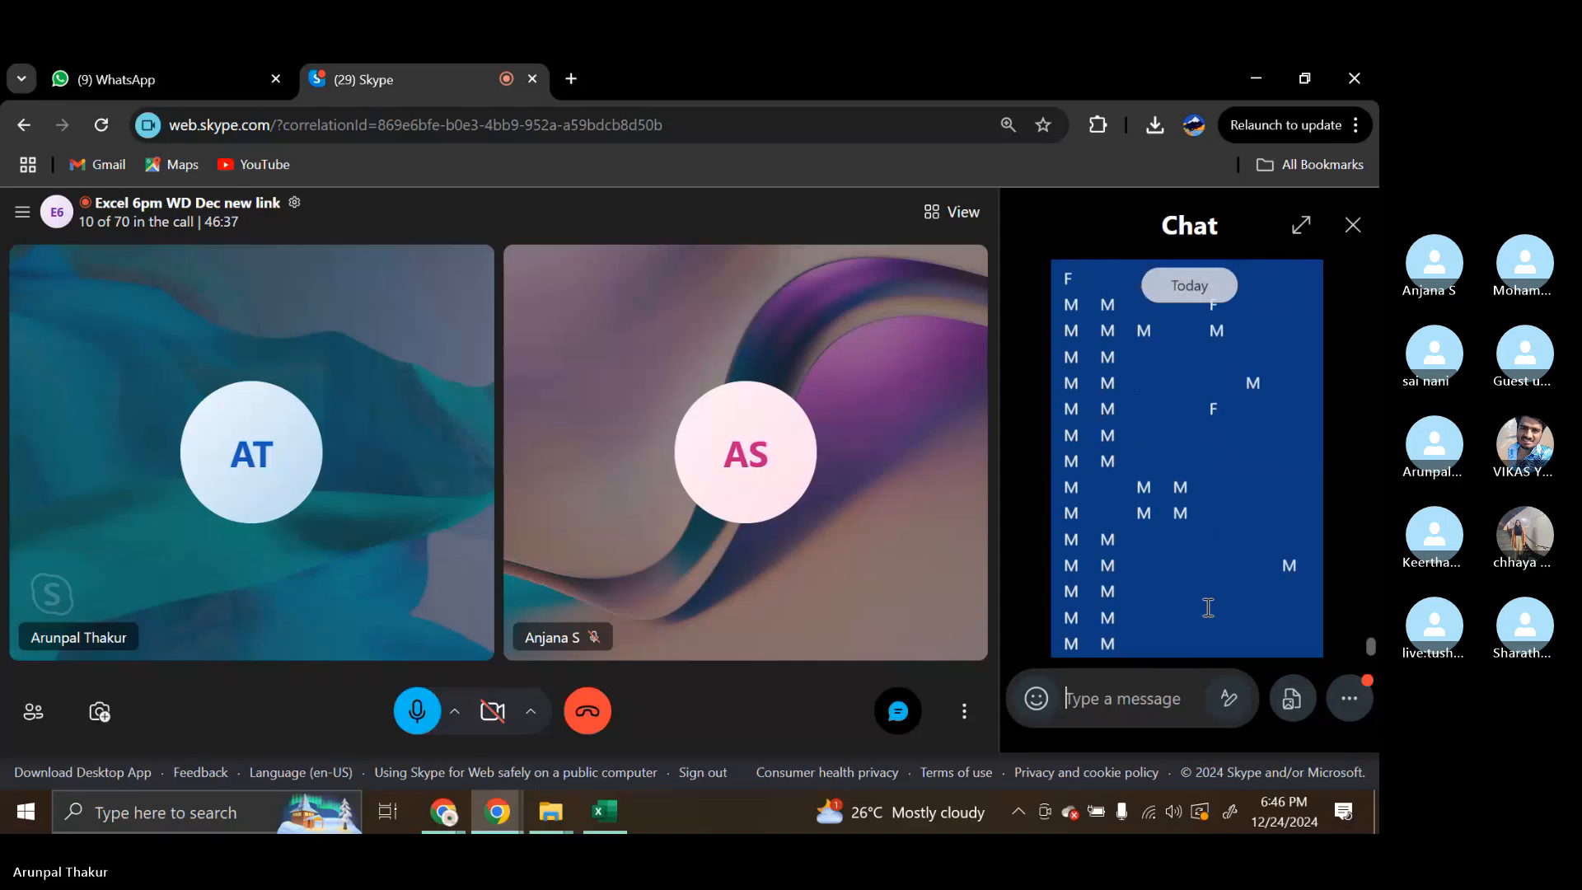
pyautogui.scroll(-2, 1208, 607)
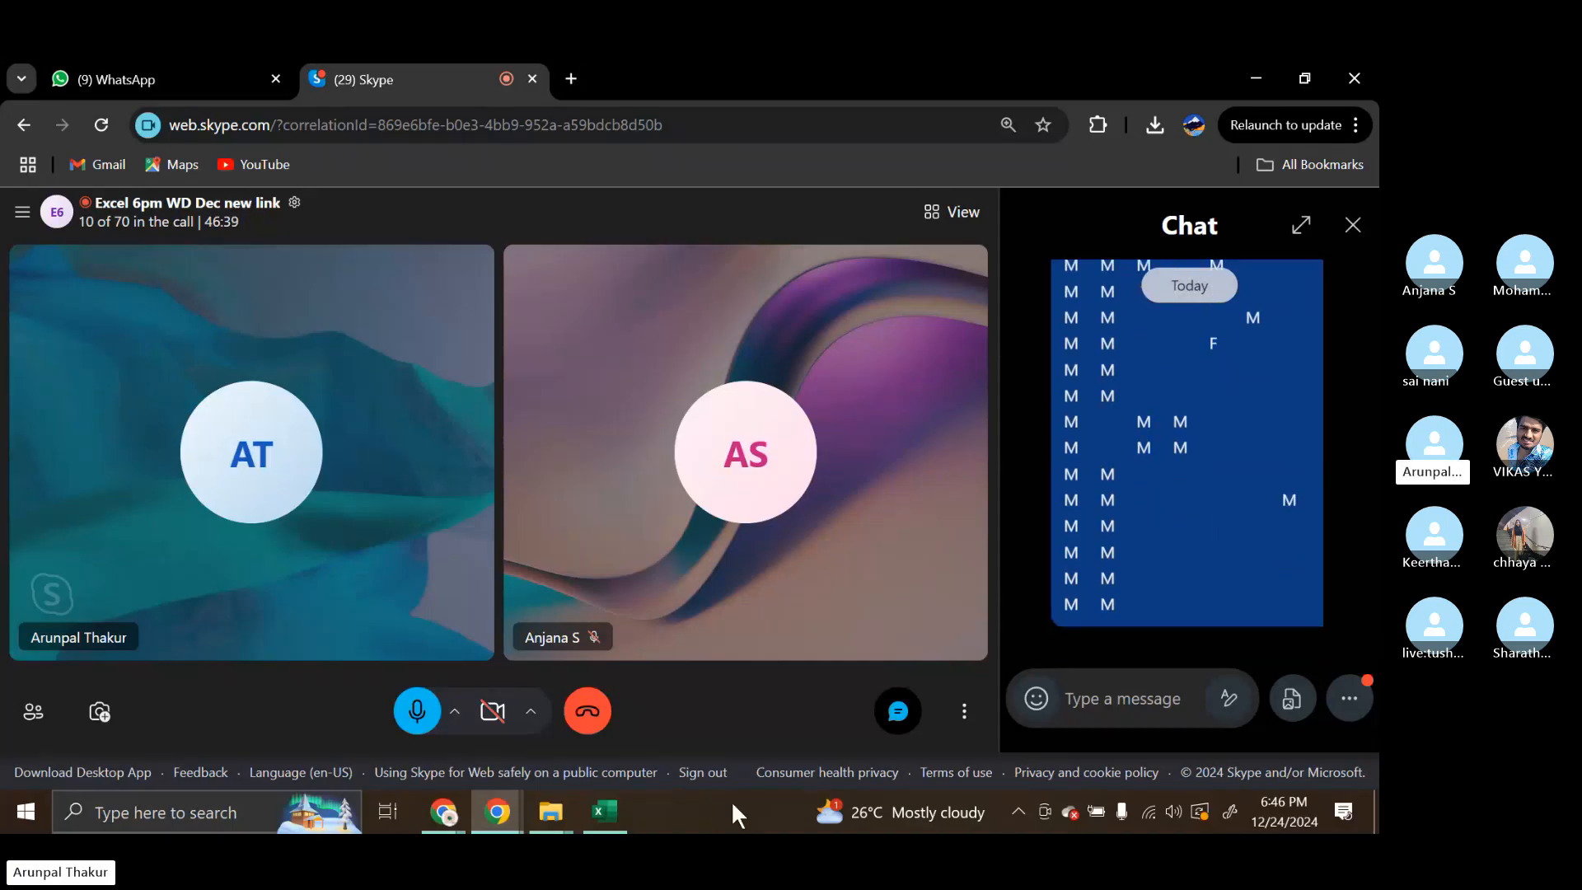
# Return to the Second_week workbook in Excel and clear the copy marquee around the seminar seat bookings table.
pyautogui.click(604, 811)
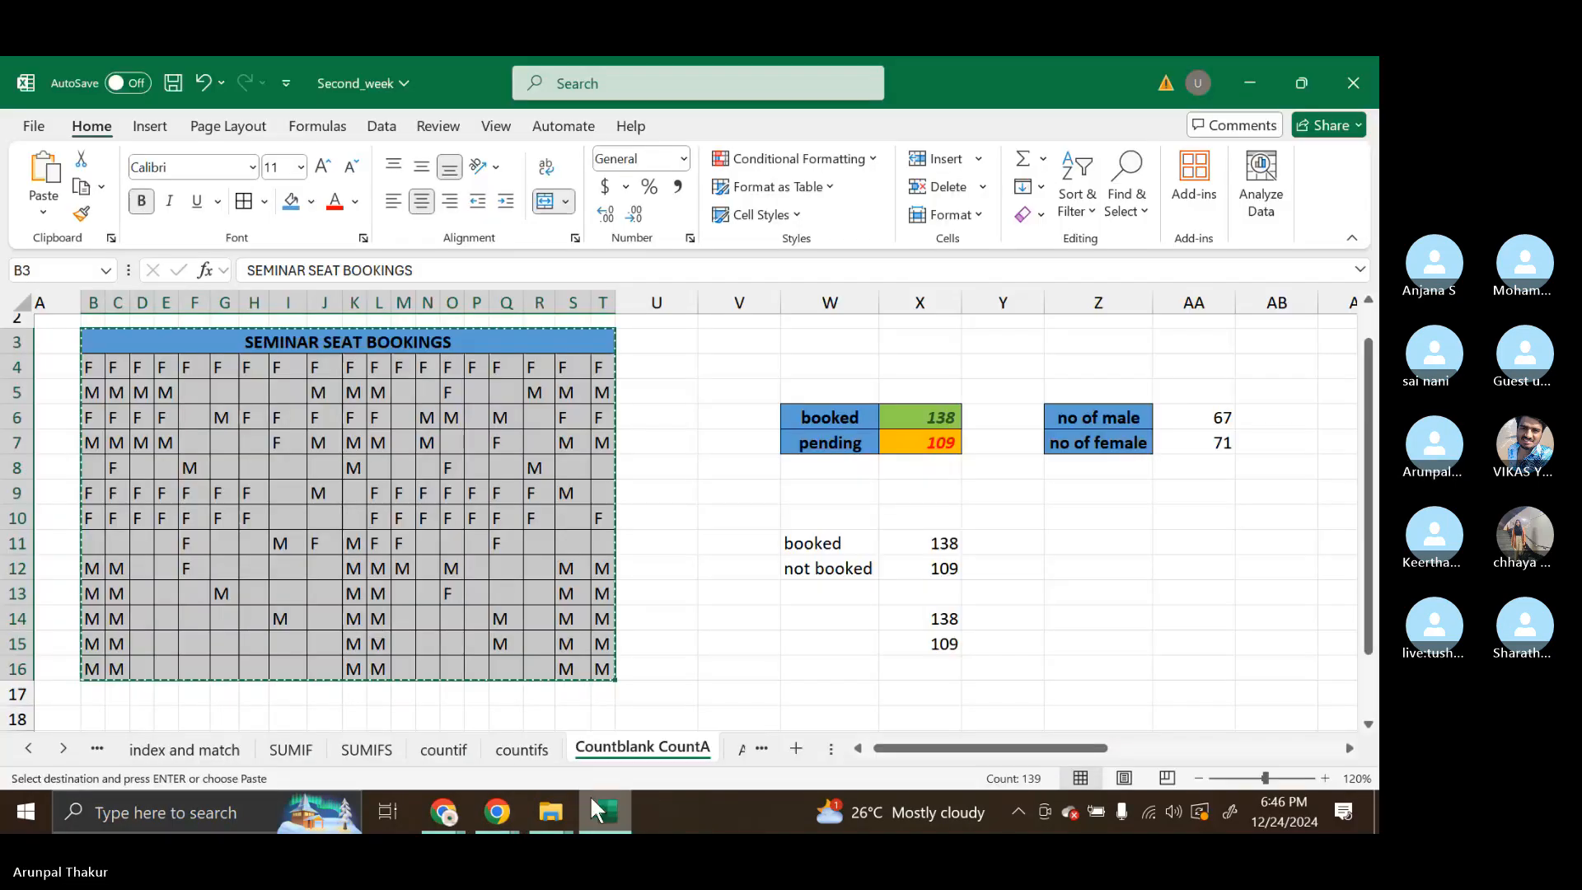
pyautogui.click(674, 611)
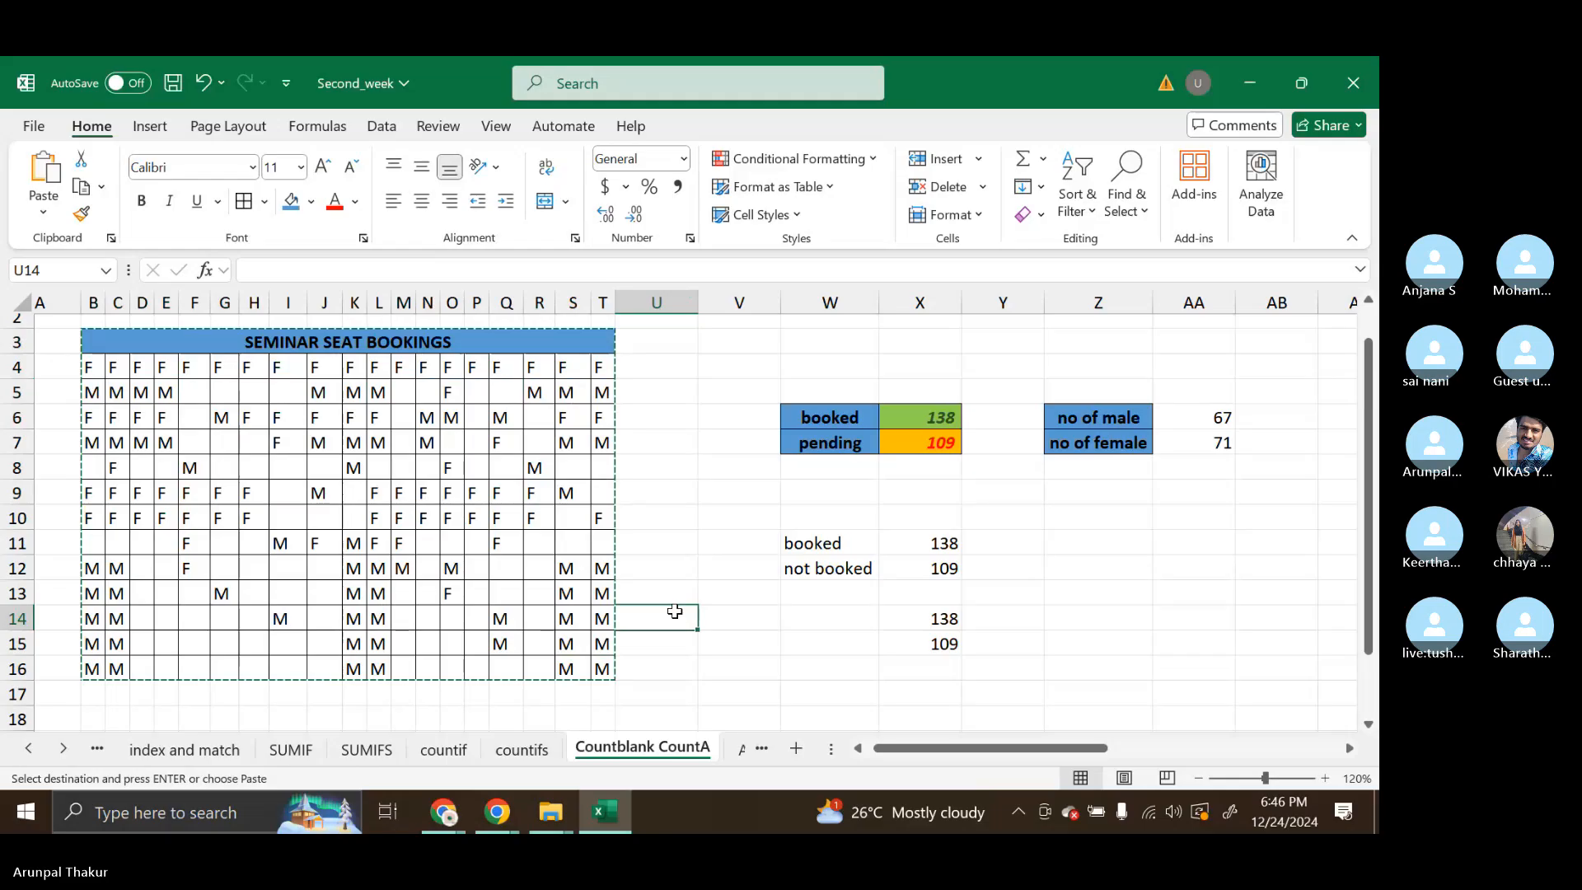
pyautogui.doubleClick(675, 611)
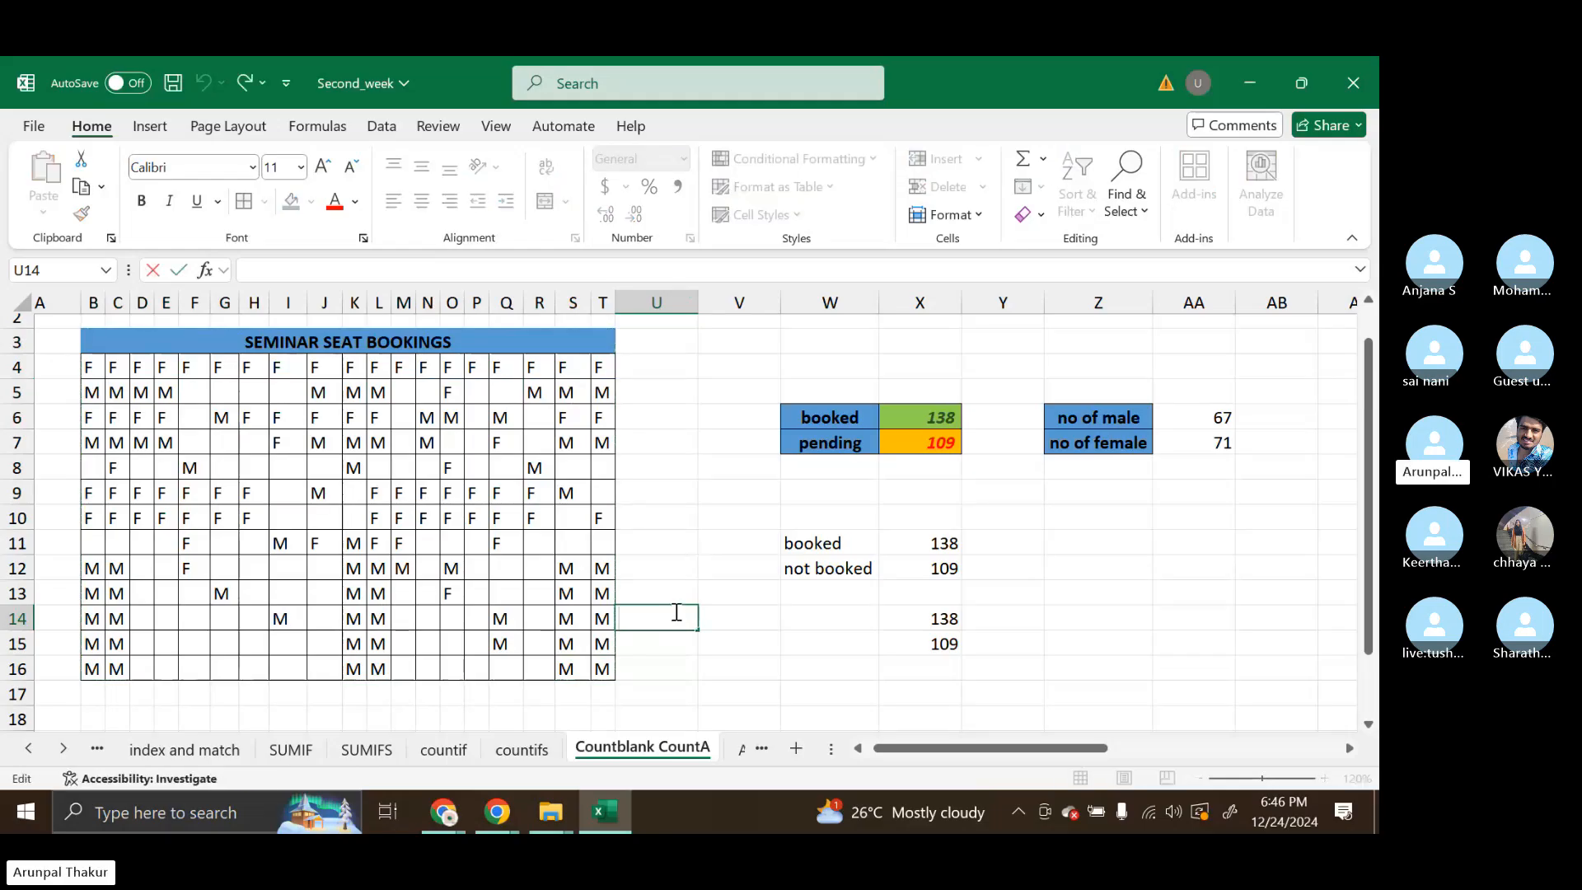
pyautogui.click(661, 676)
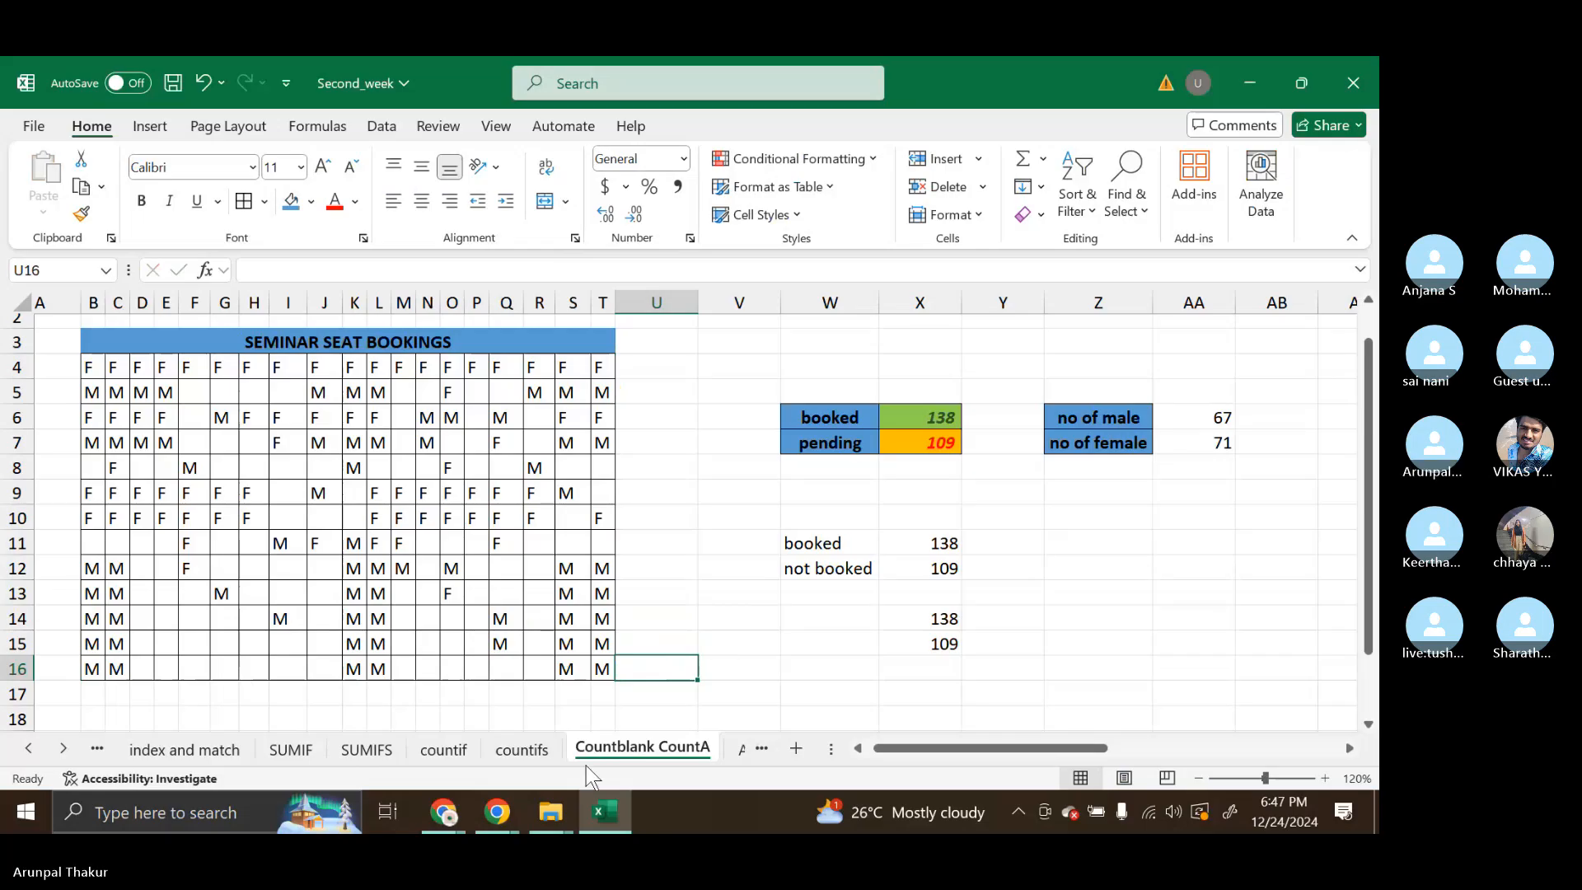
pyautogui.moveTo(509, 812)
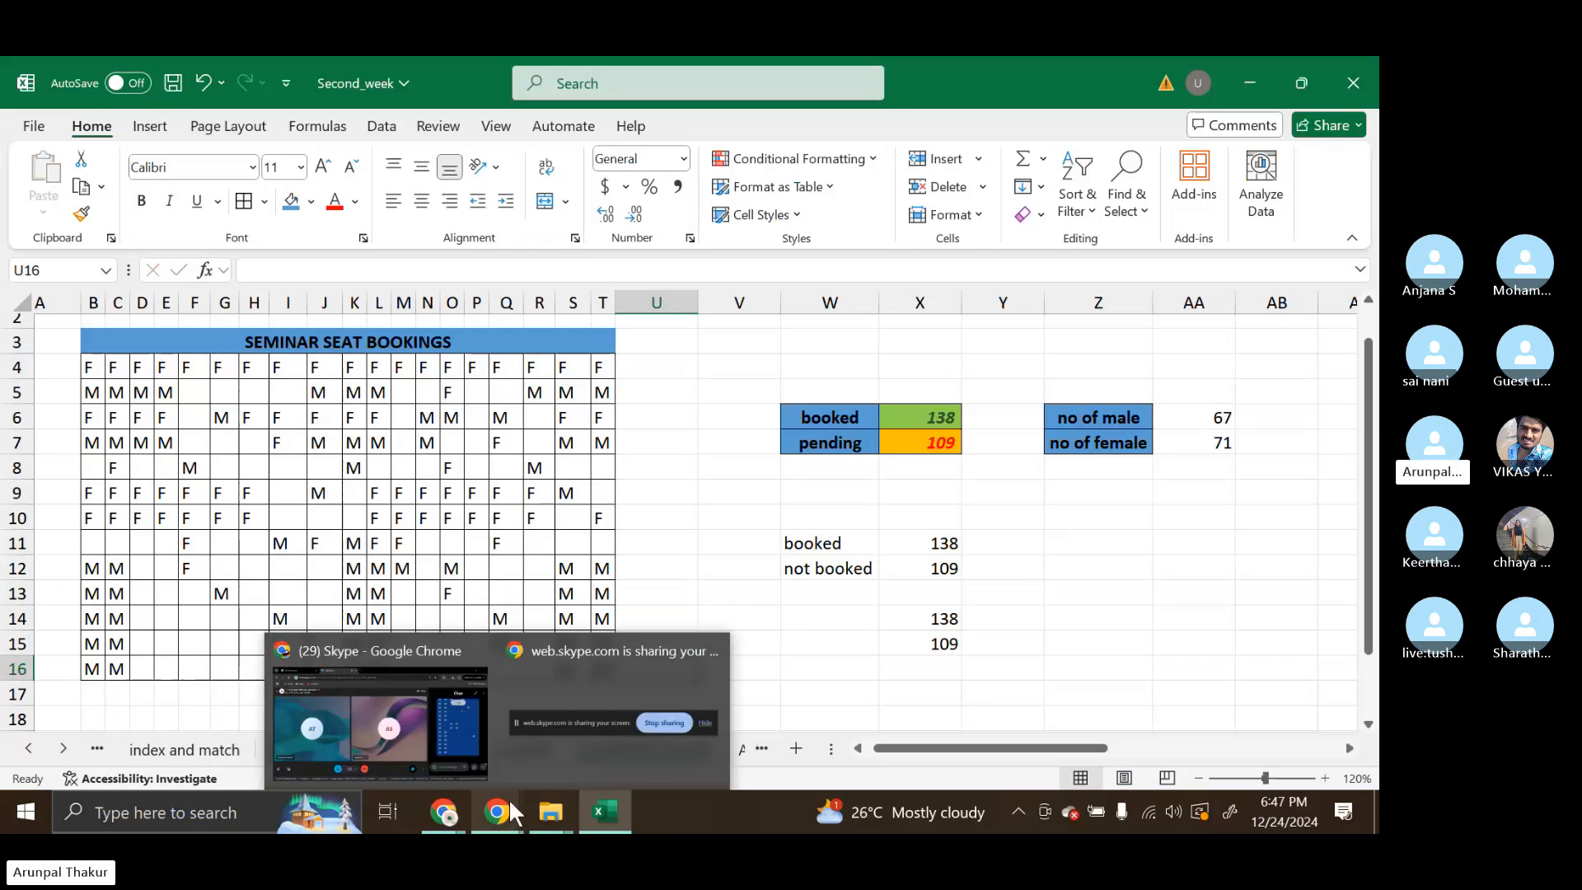
pyautogui.click(667, 520)
# Open a new blank Excel workbook.
pyautogui.click(211, 813)
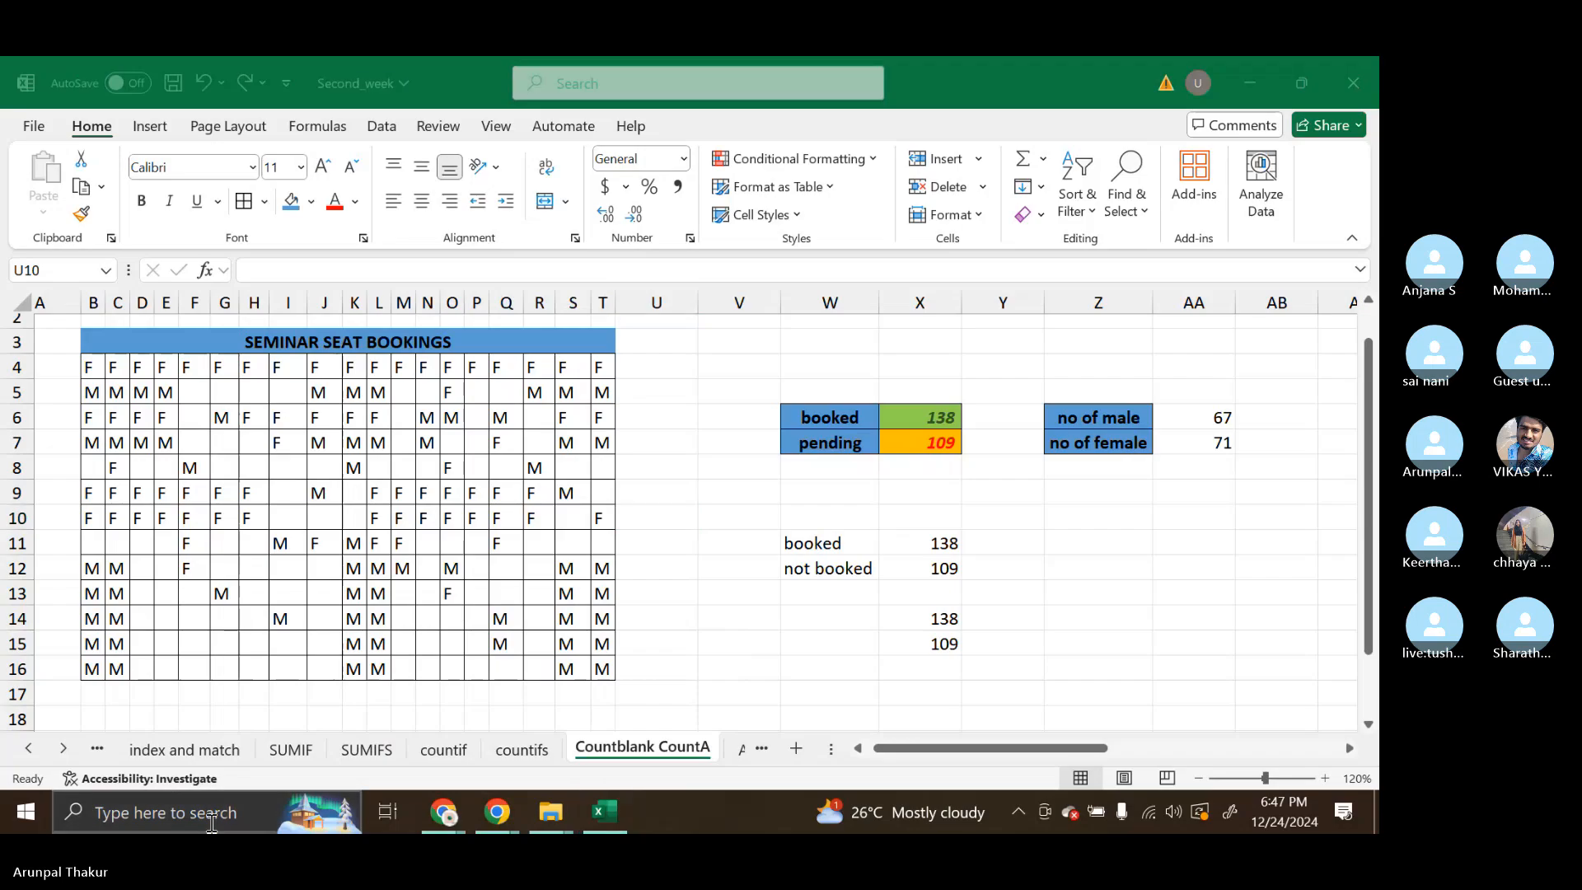
pyautogui.write('EXCE')
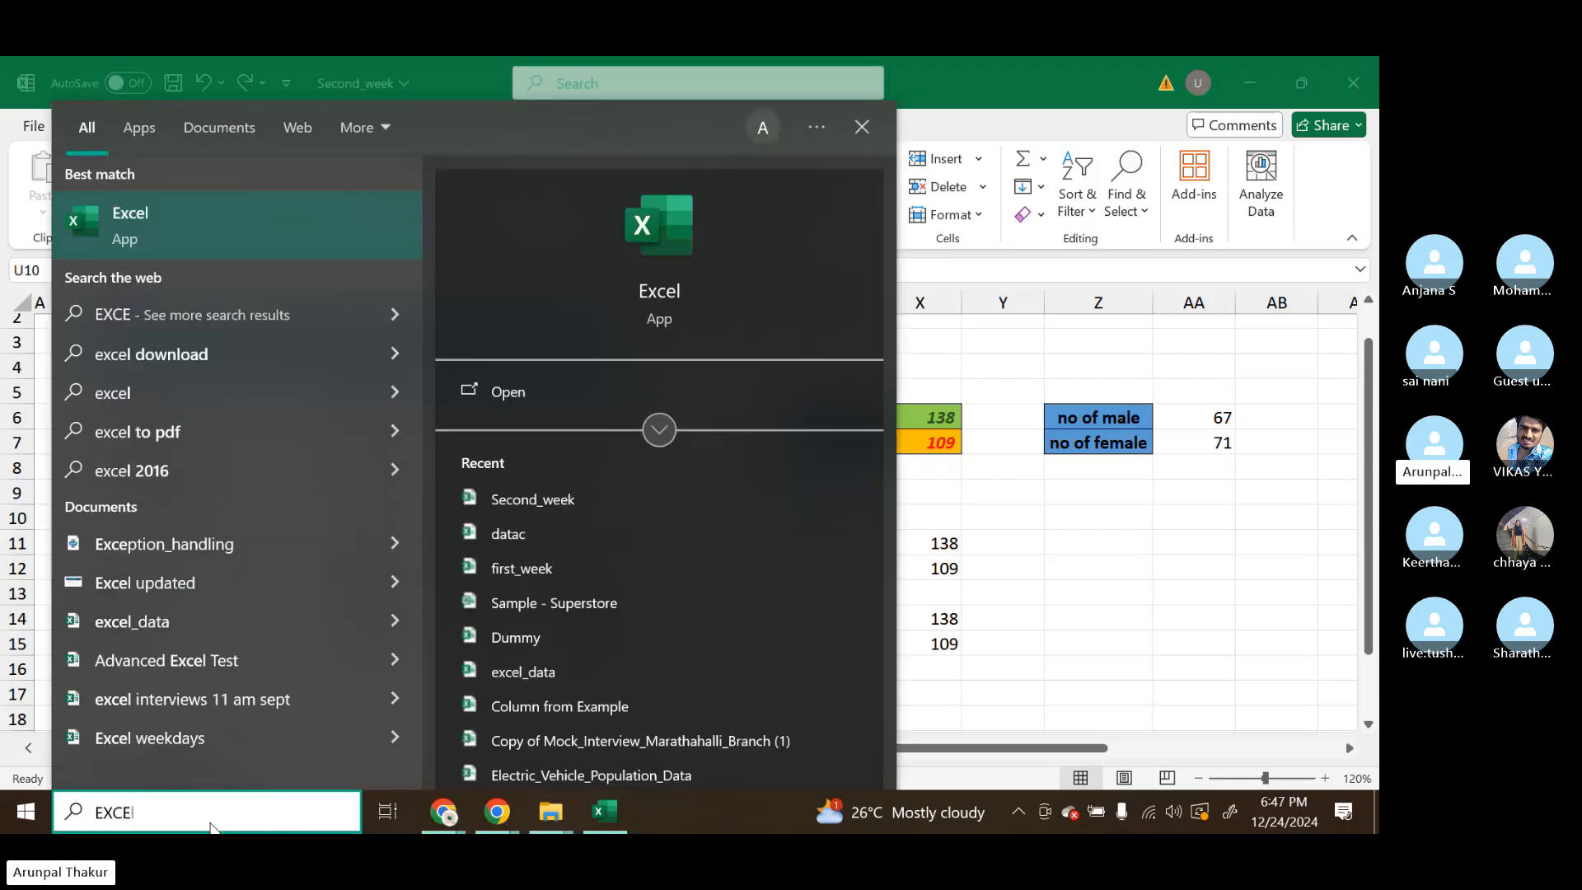
pyautogui.press('Escape')
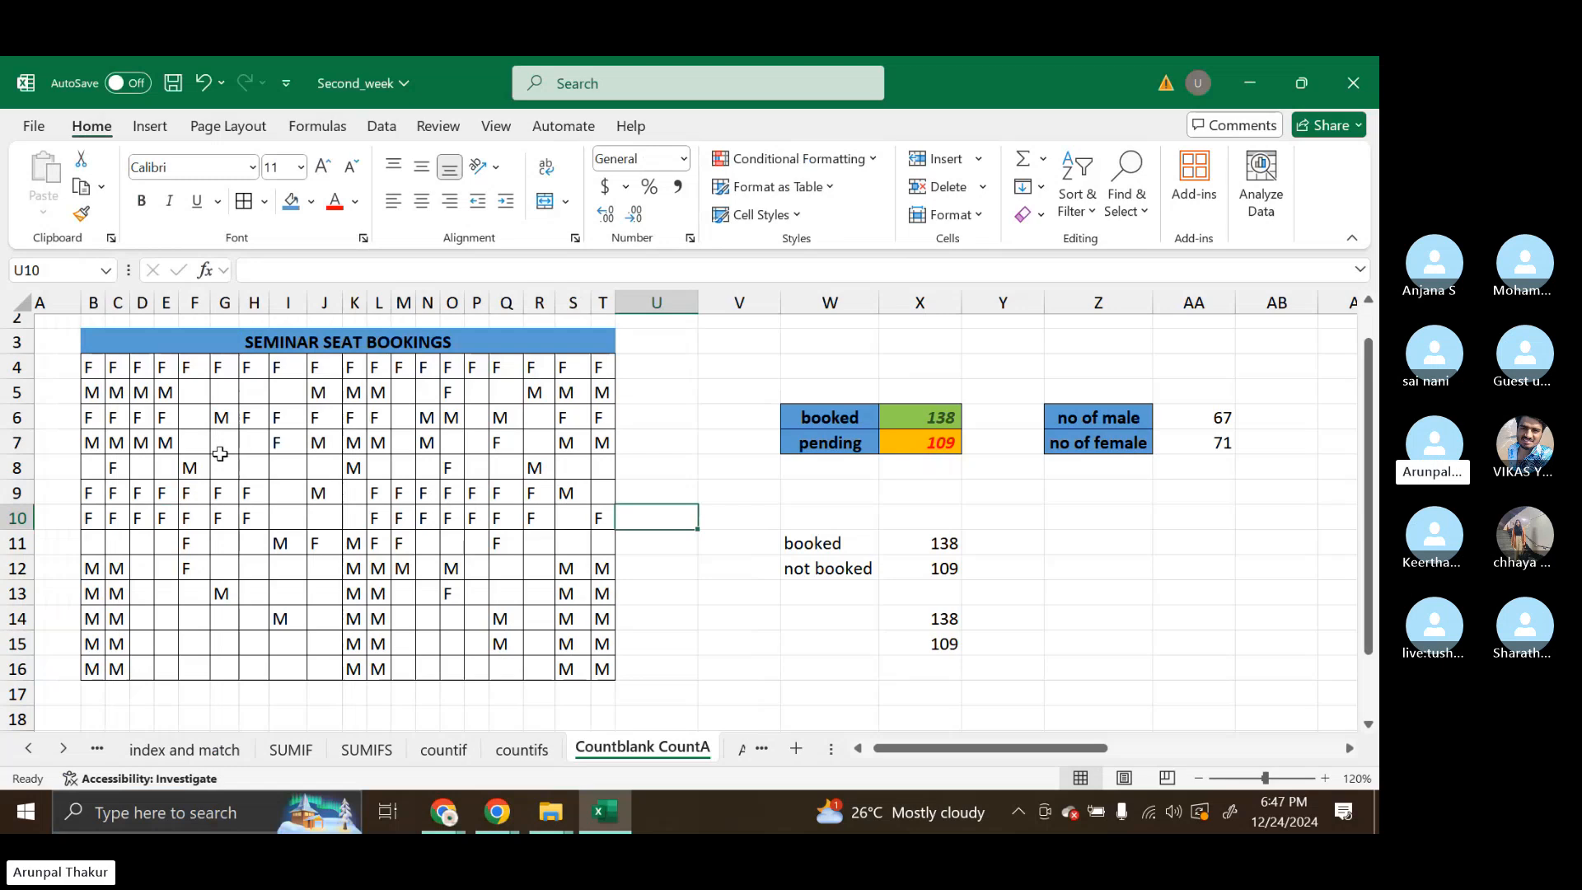
pyautogui.hotkey('ctrl', 'n')
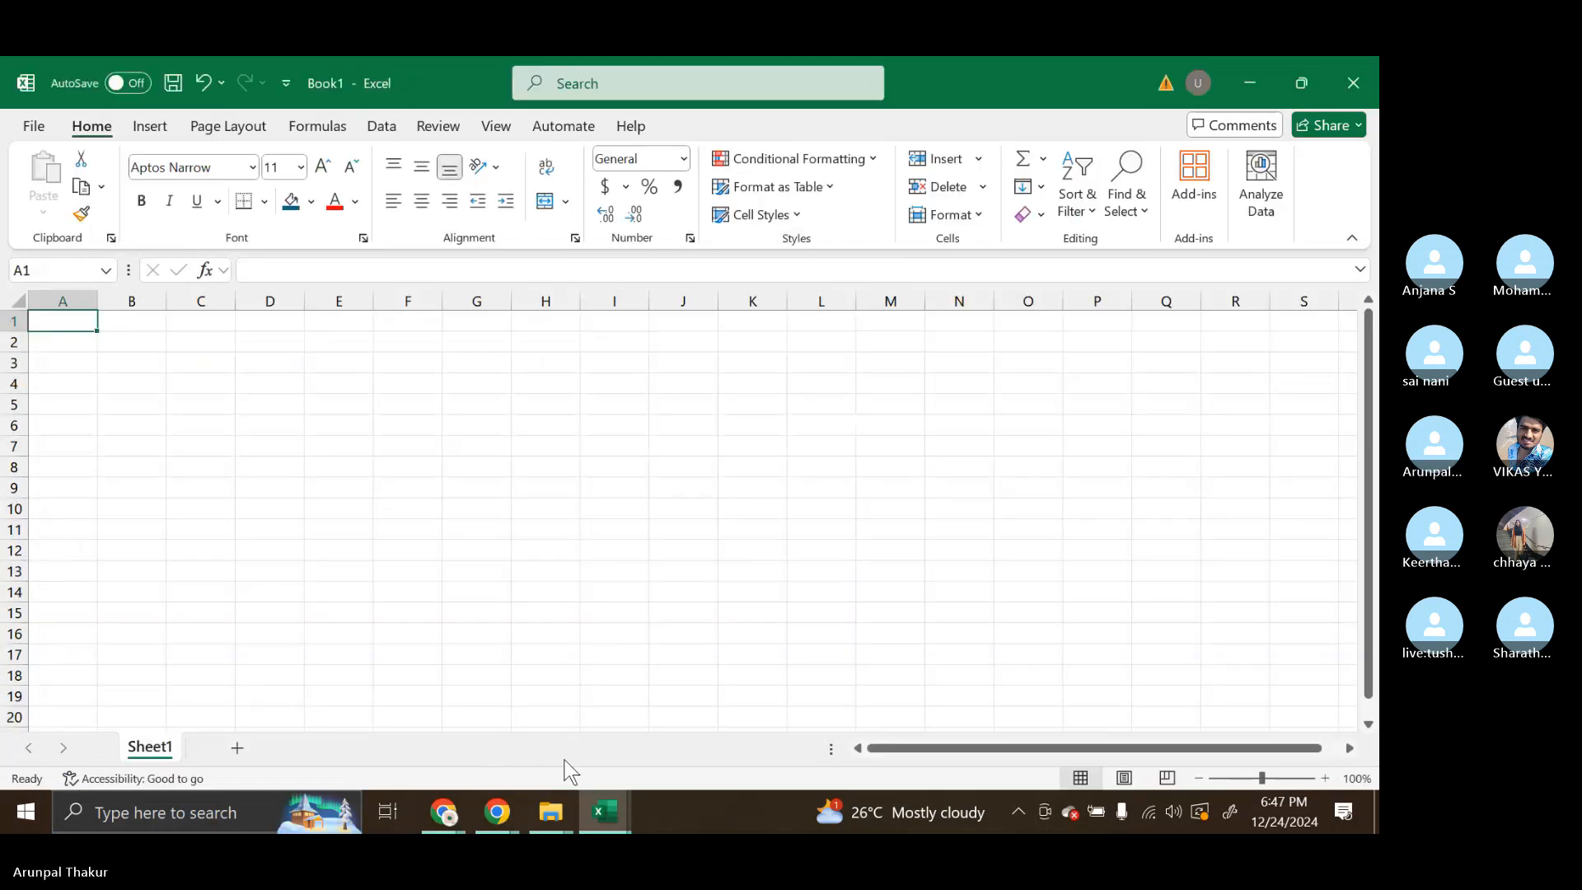
pyautogui.click(309, 517)
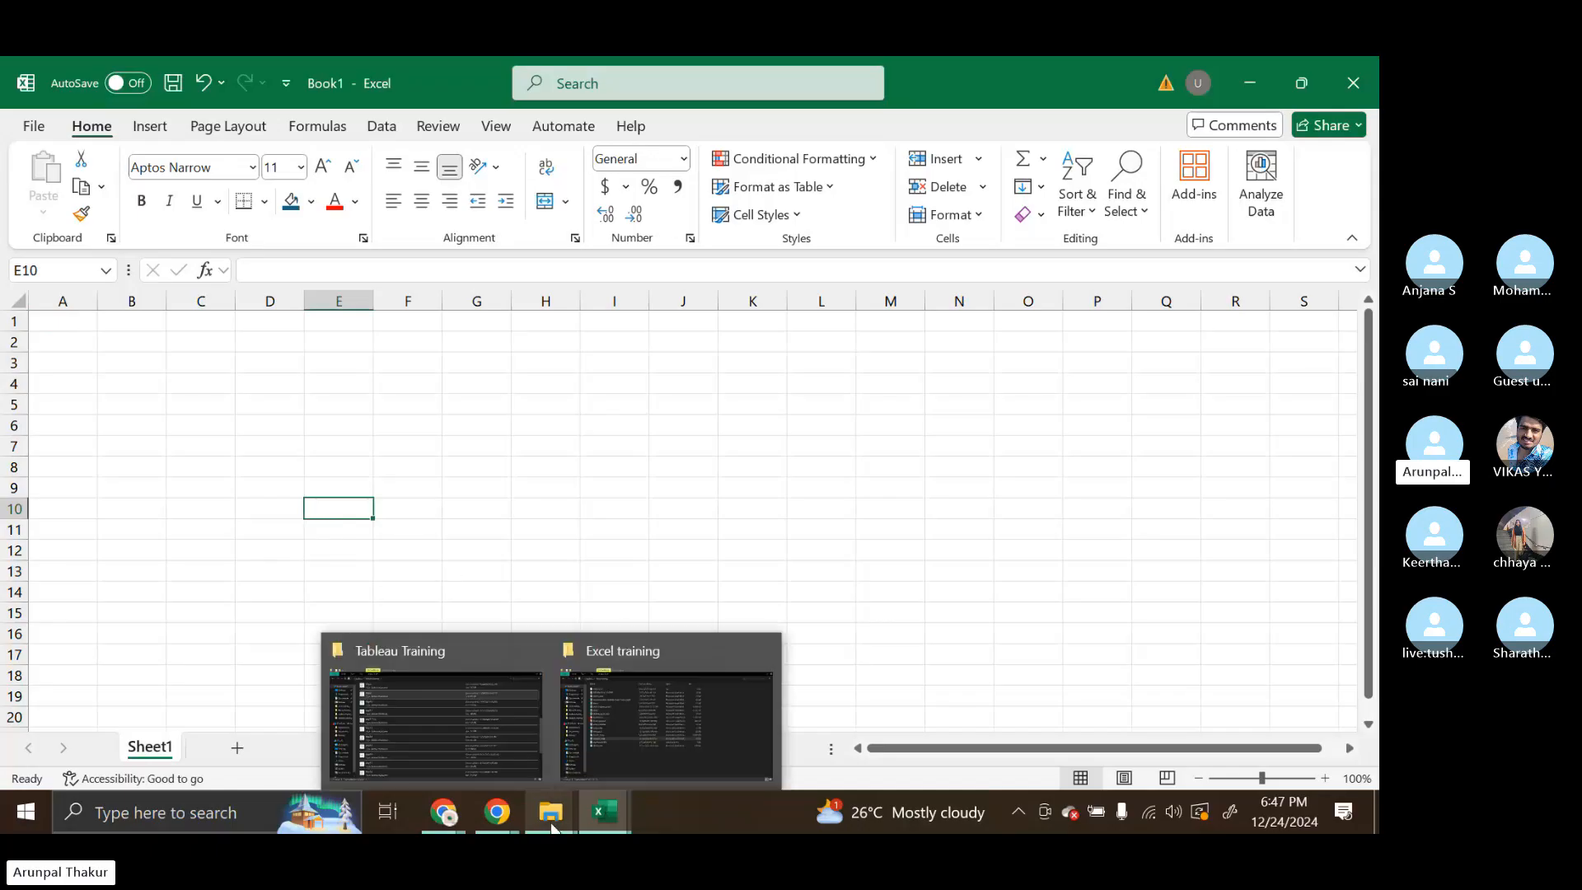
# Copy the SEMINAR SEAT BOOKINGS table, B3:T16, from the Countblank CountA sheet of the Second_week workbook.
pyautogui.moveTo(604, 814)
pyautogui.click(528, 747)
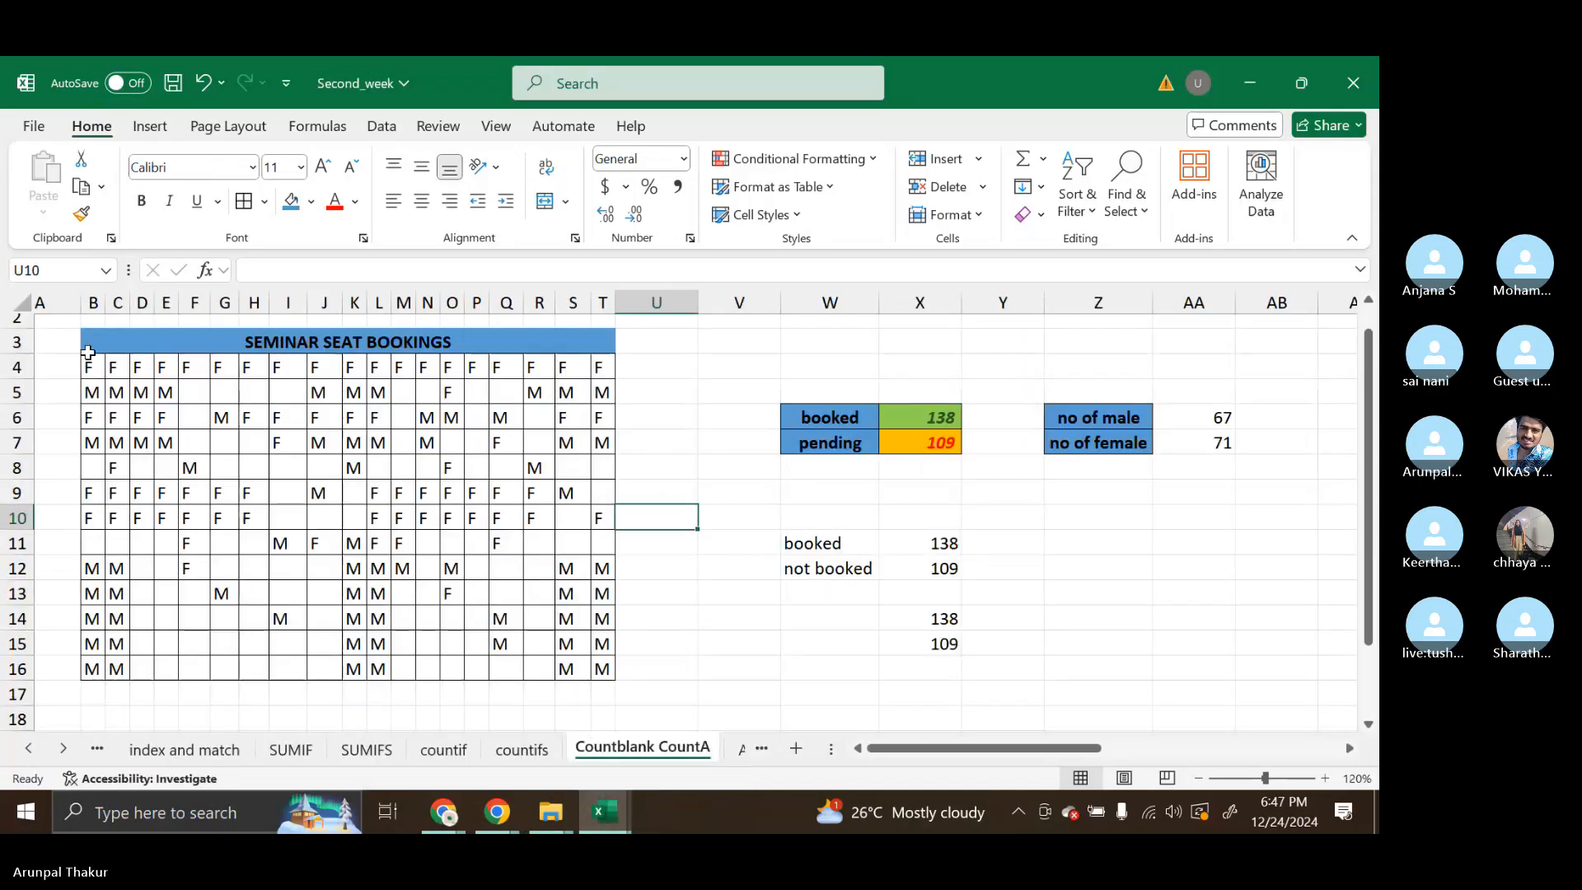
pyautogui.moveTo(438, 342); pyautogui.dragTo(437, 669)
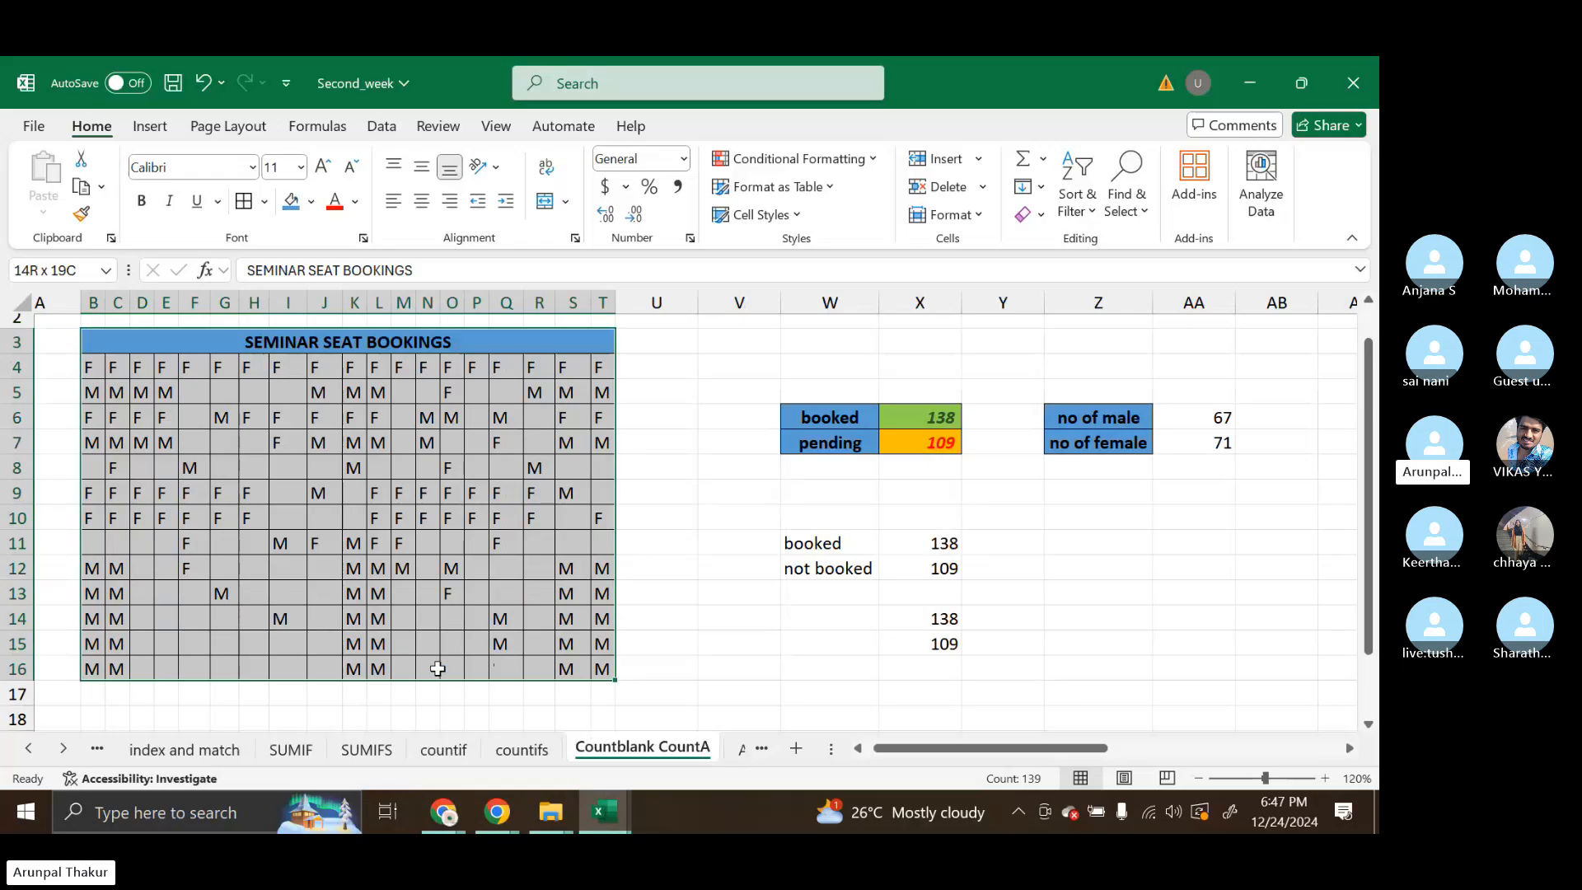
pyautogui.hotkey('ctrl', 'c')
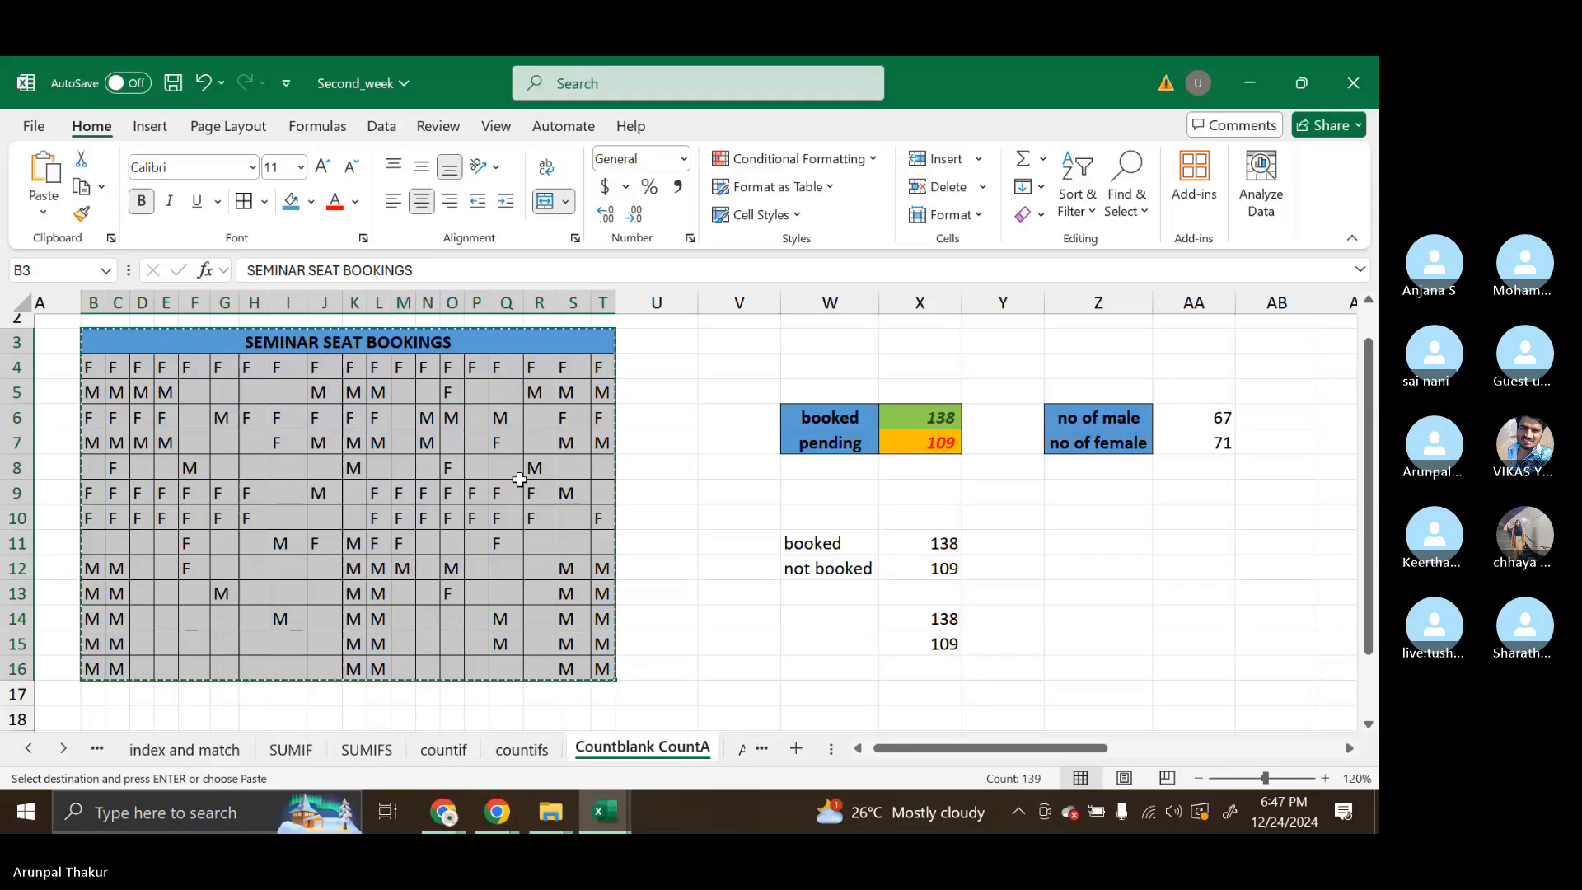
pyautogui.click(671, 592)
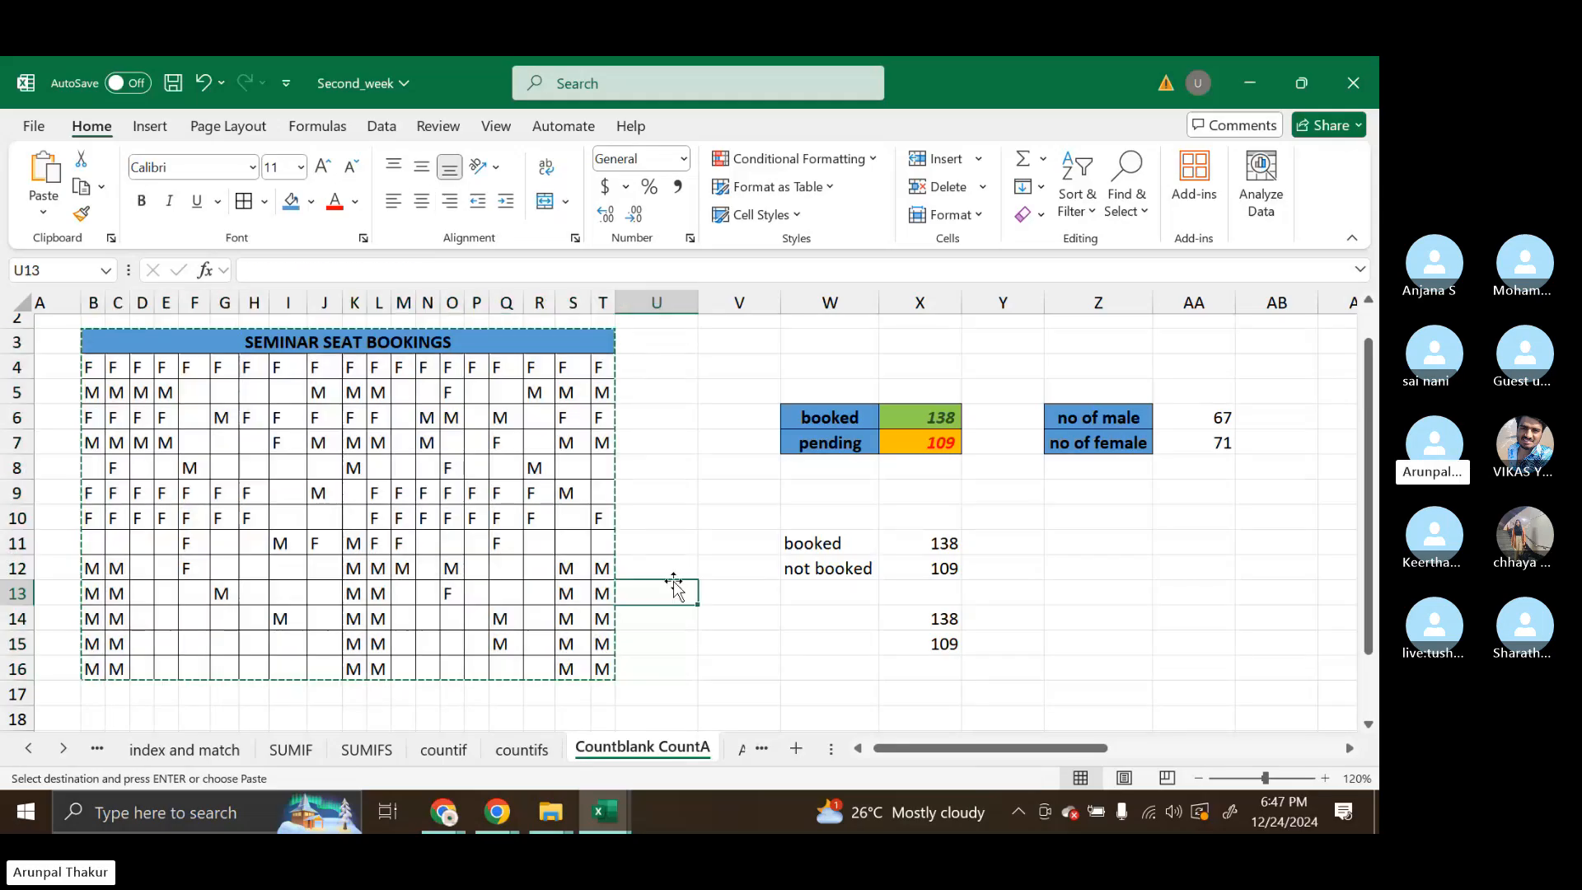
# Close the empty Book1 workbook and start another blank Excel workbook.
pyautogui.moveTo(618, 794)
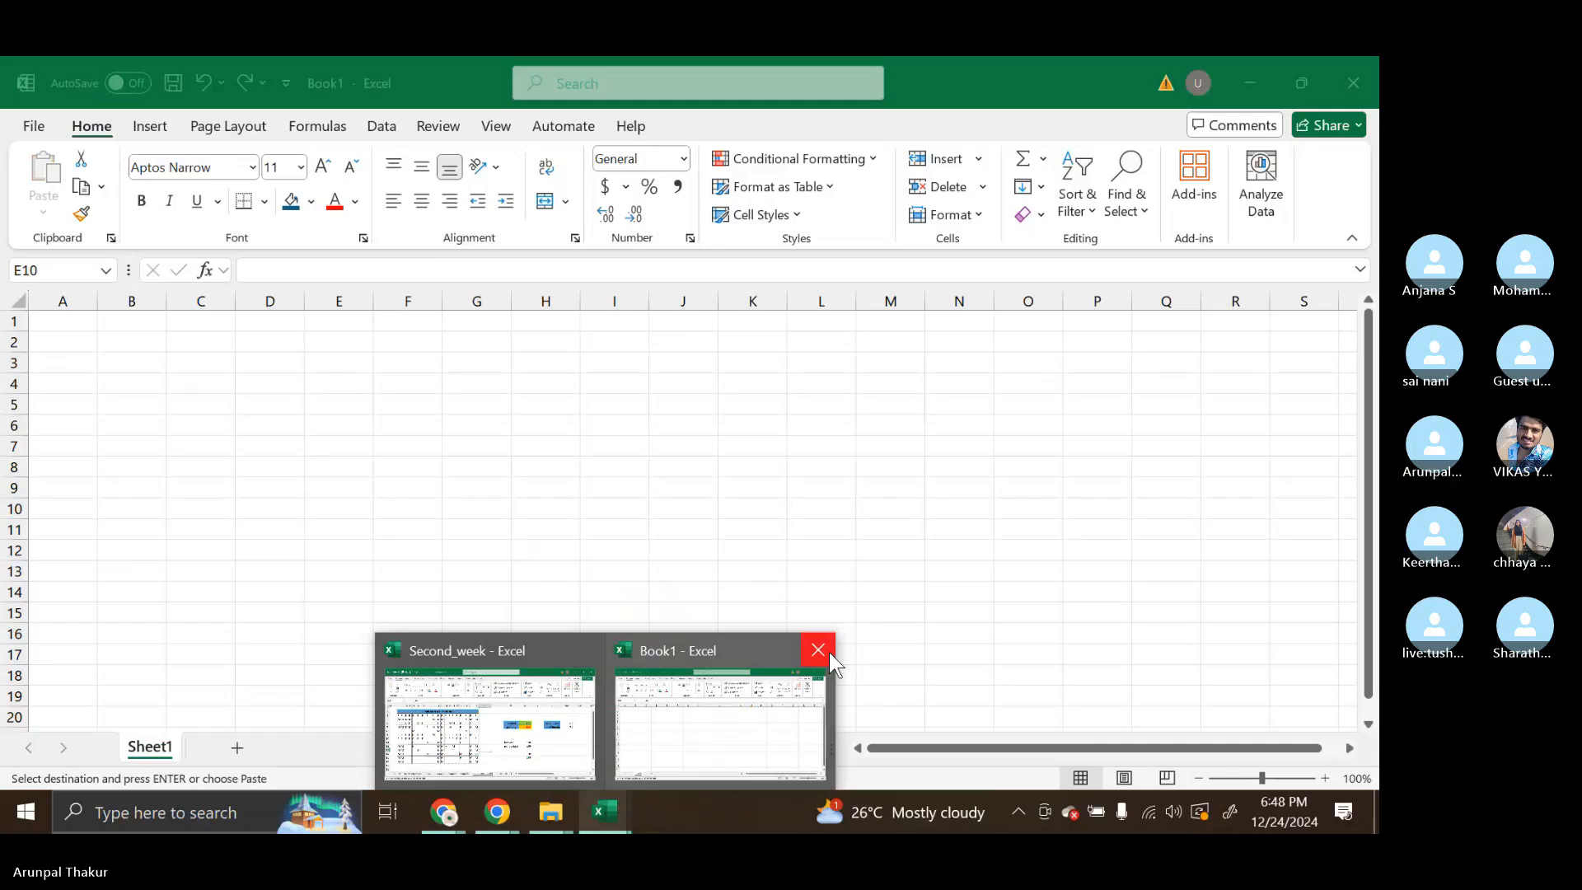
pyautogui.click(829, 653)
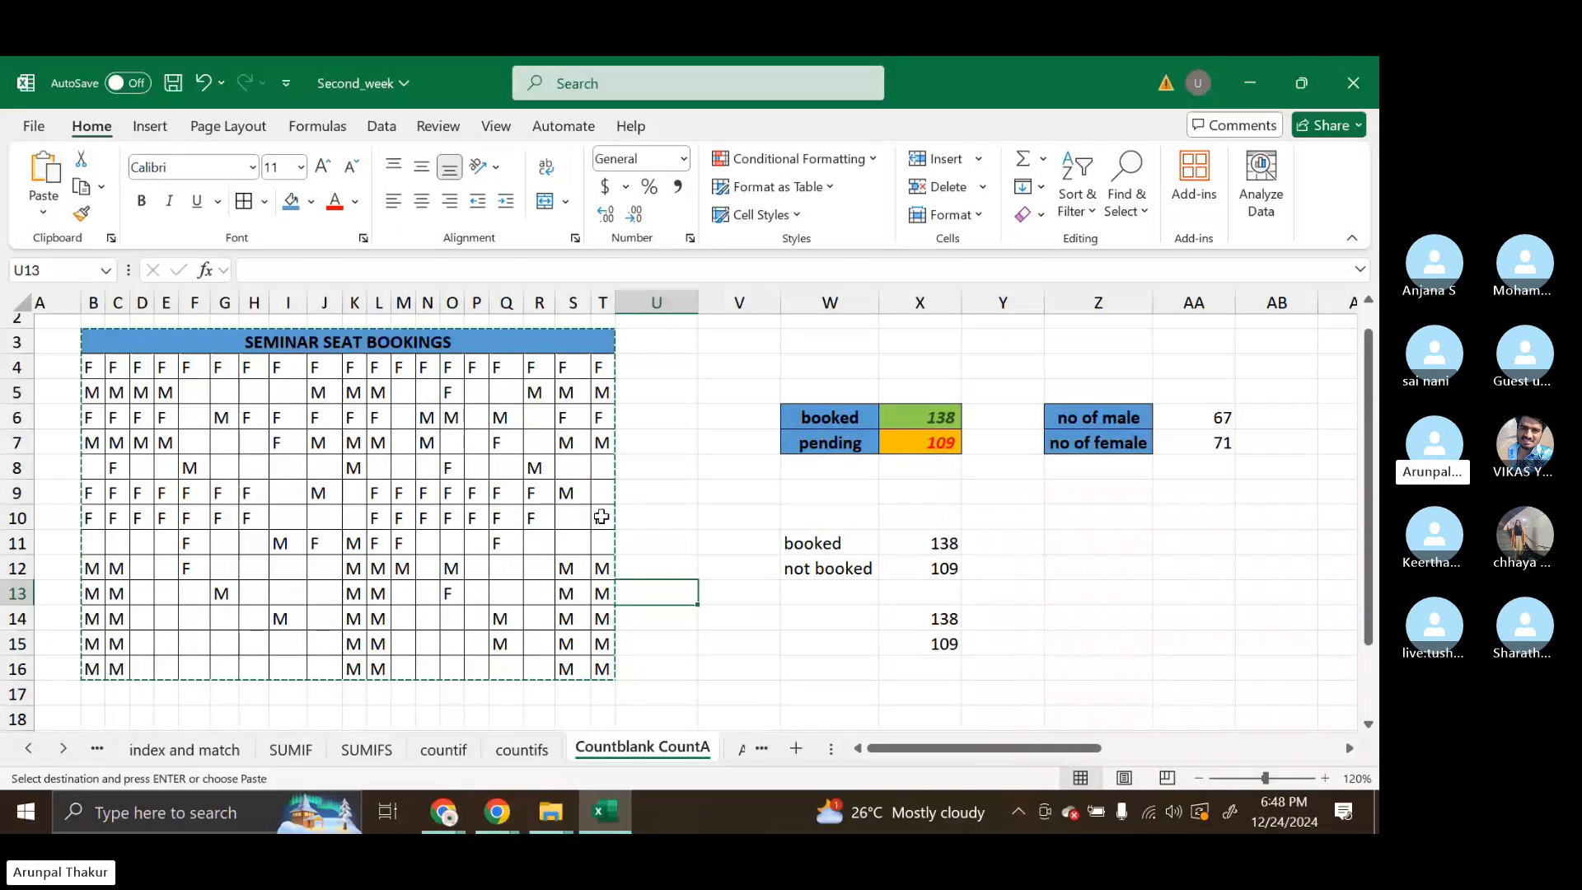
pyautogui.click(187, 825)
pyautogui.write('EXCE')
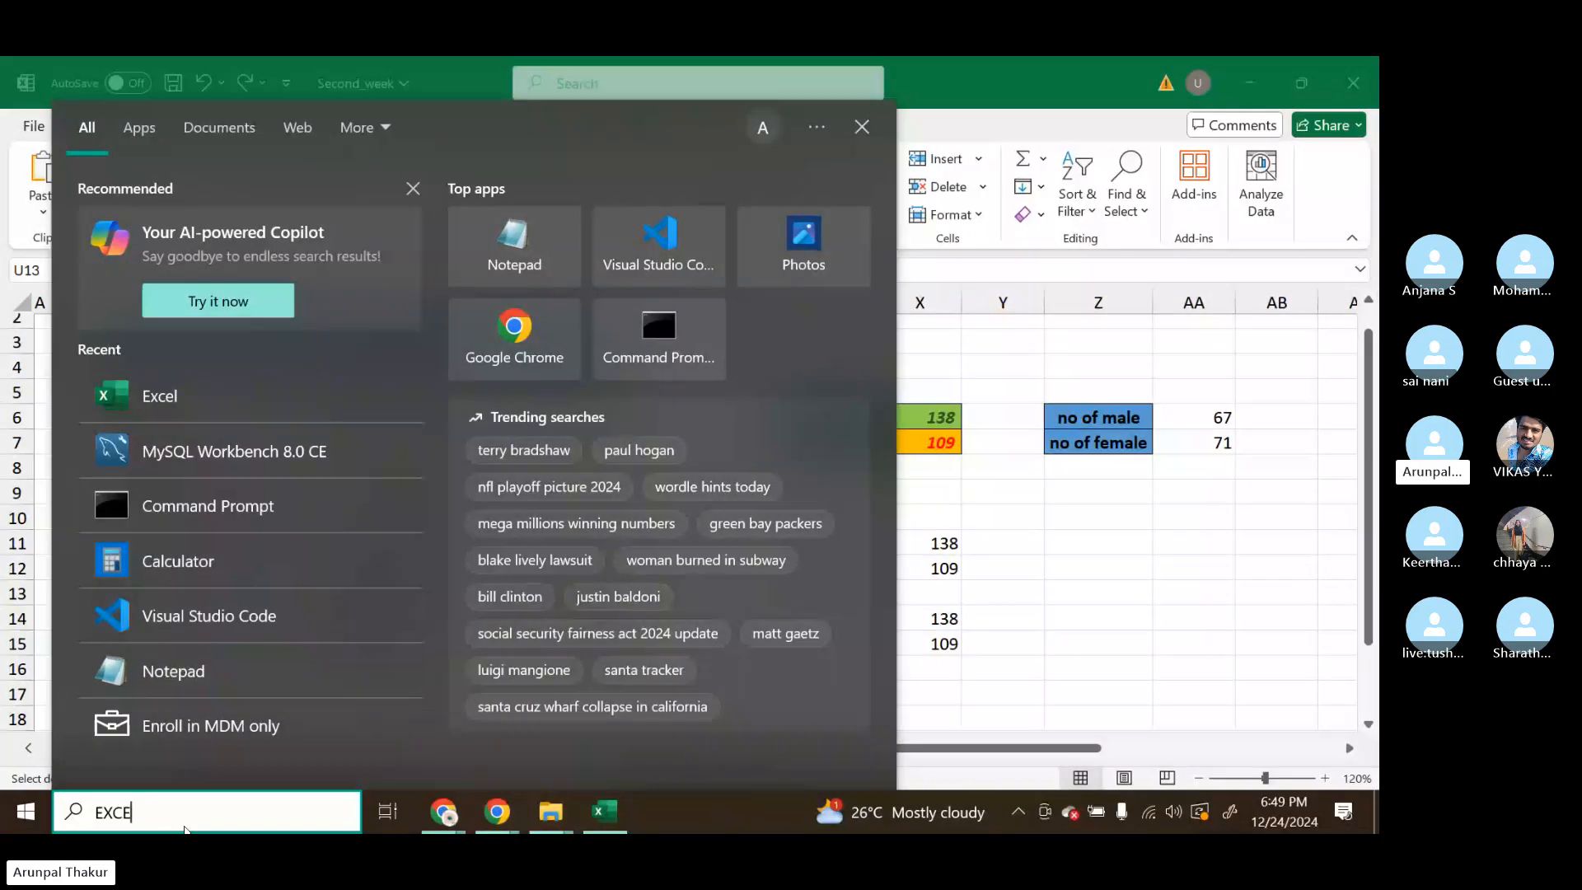
pyautogui.press('Escape')
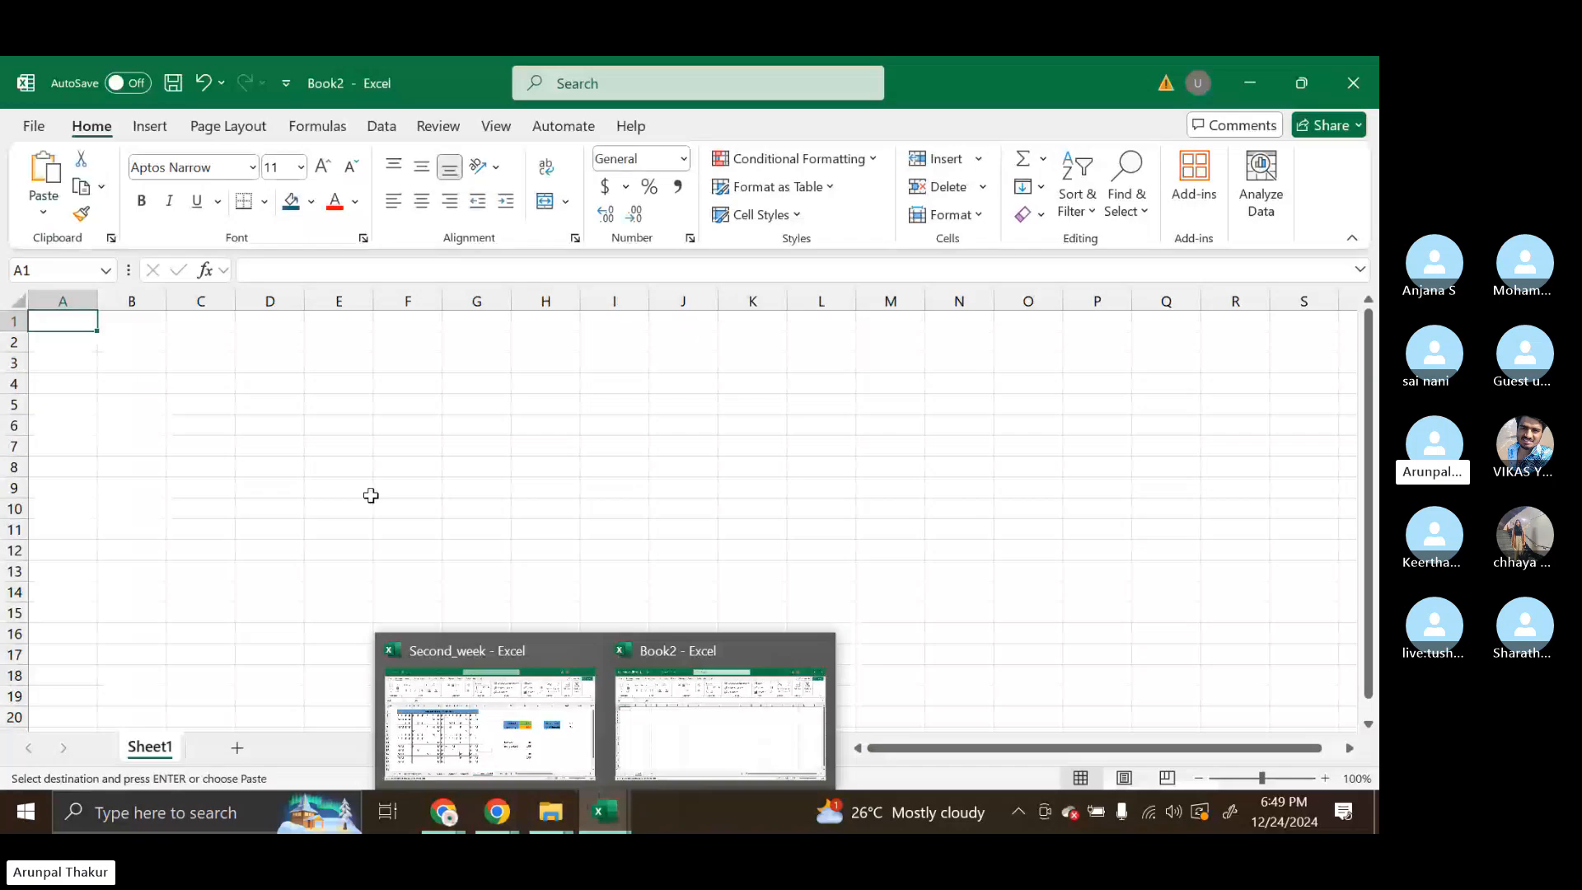
# Try to paste the copied table into the new workbook at cells A1 and C6.
pyautogui.hotkey('ctrl', 'v')
pyautogui.click(211, 429)
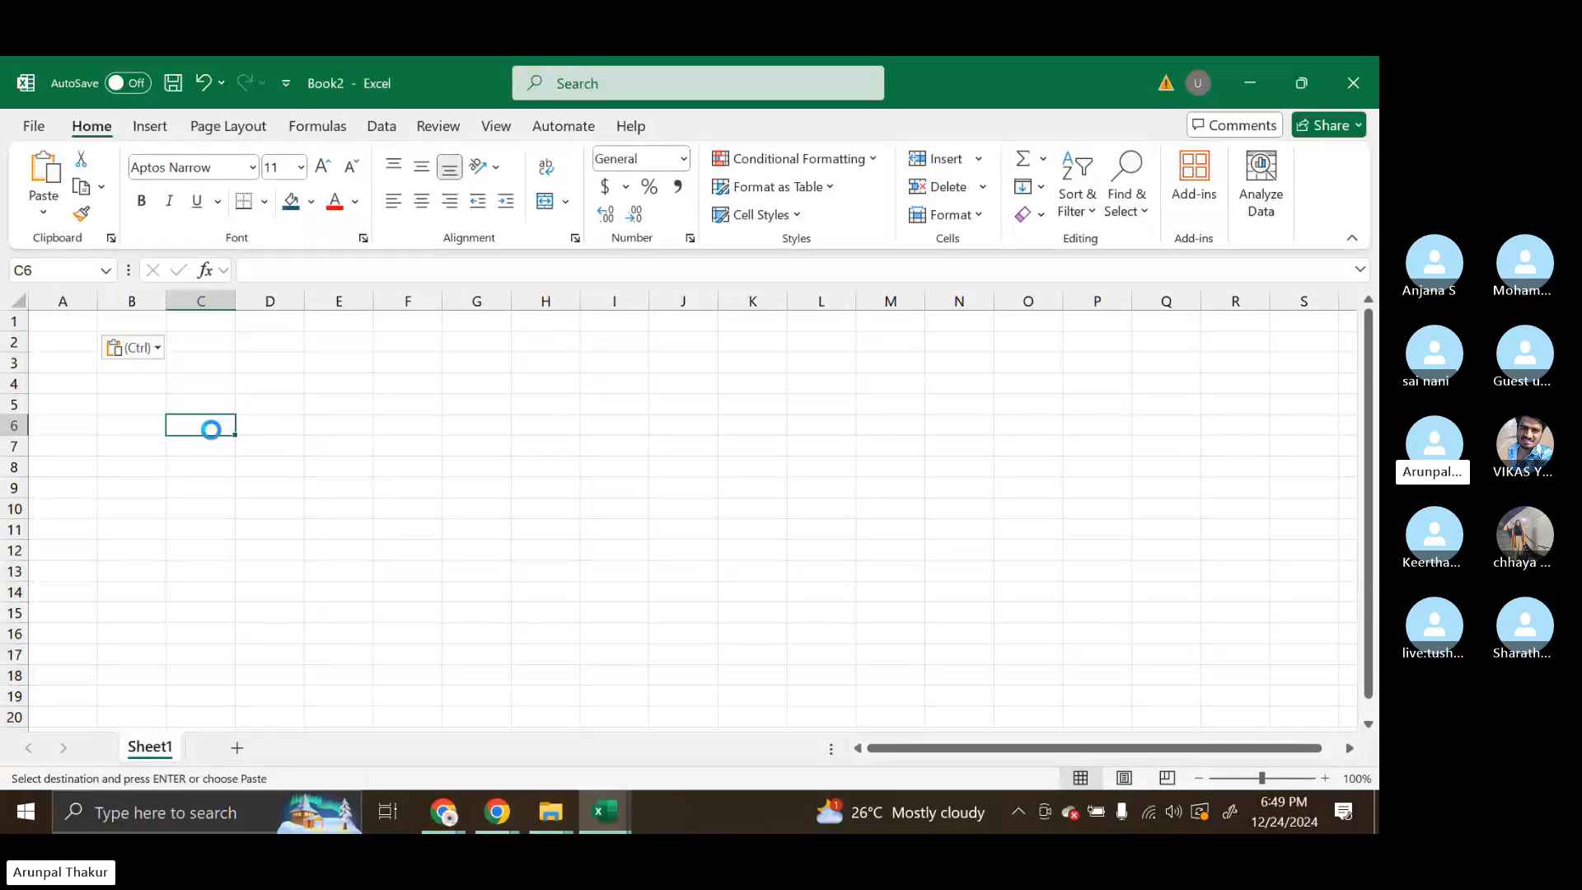
pyautogui.hotkey('ctrl', 'v')
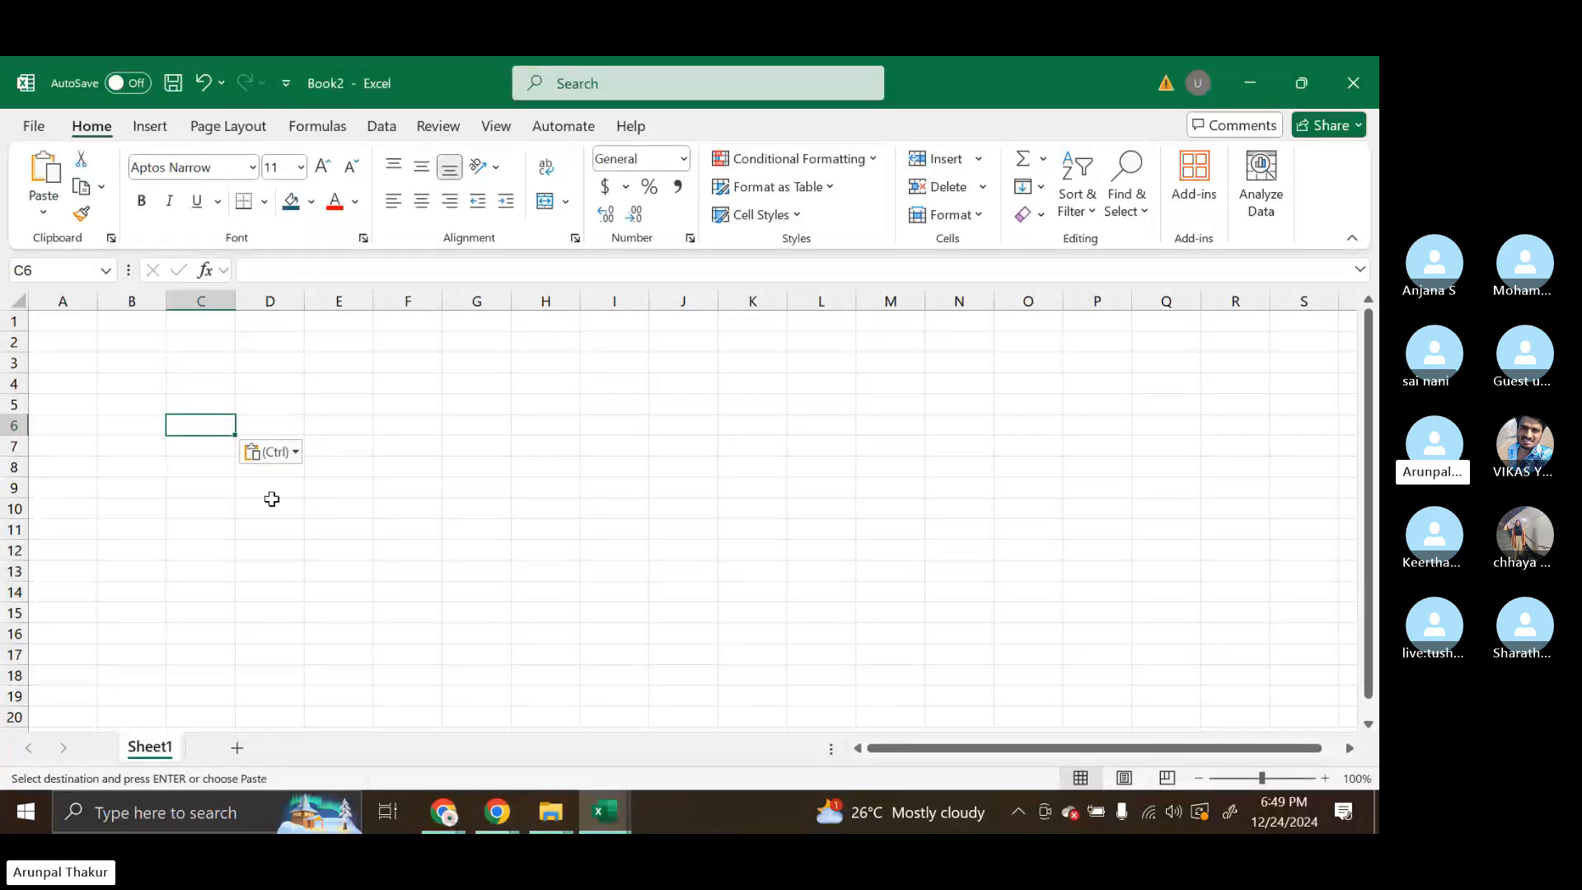
# Copy the whole SEMINAR SEAT BOOKINGS table again from Second_week and paste it at cell C6 of the new workbook.
pyautogui.moveTo(603, 812)
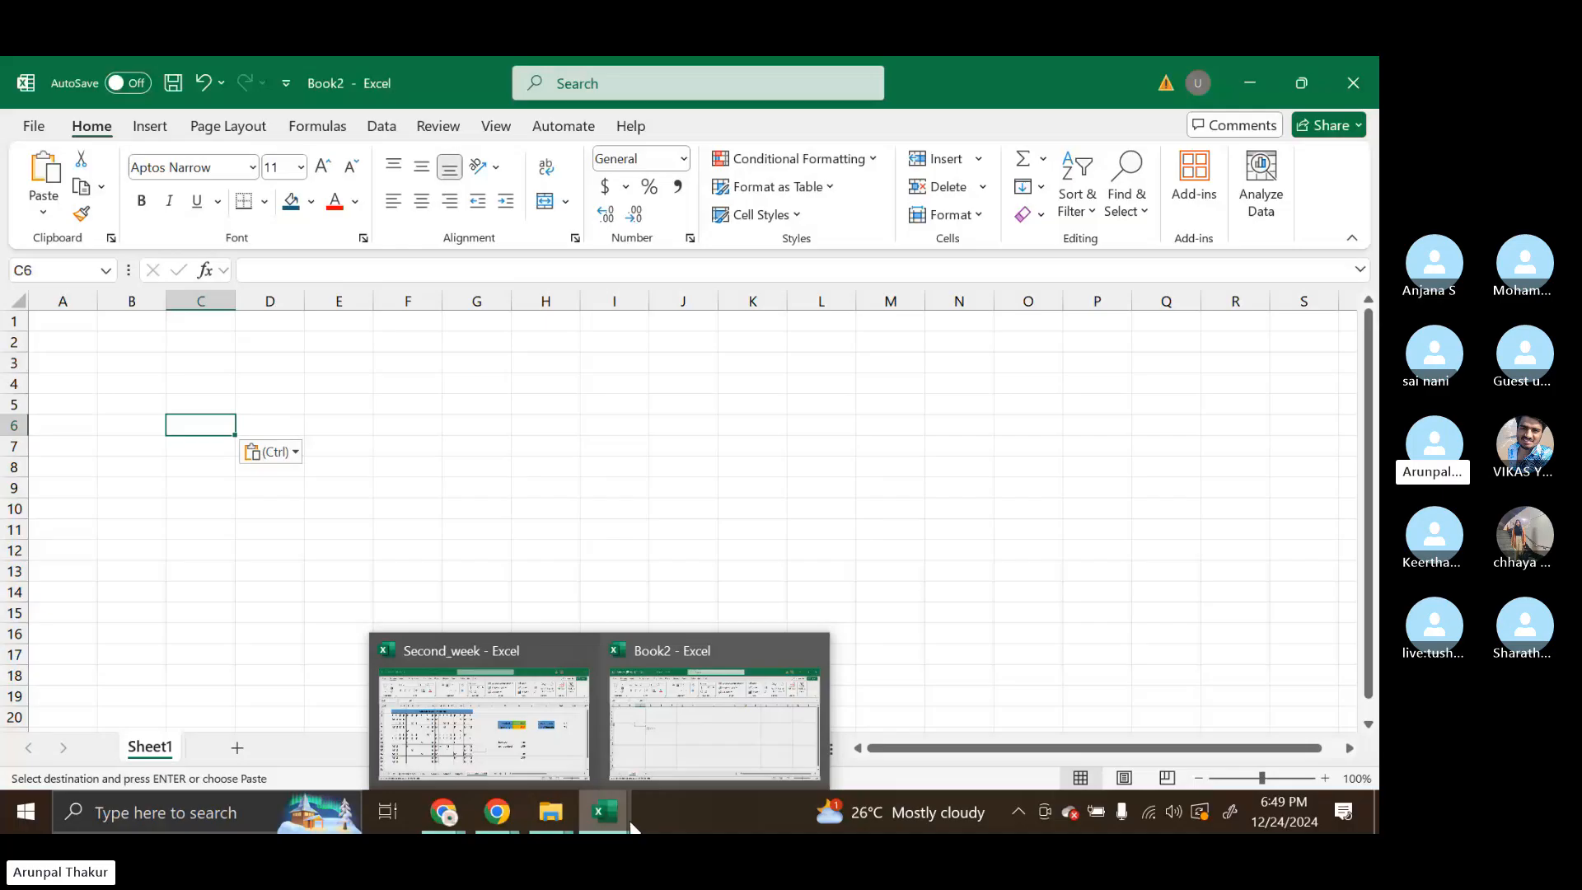
pyautogui.click(549, 719)
pyautogui.hotkey('ctrl', 'a')
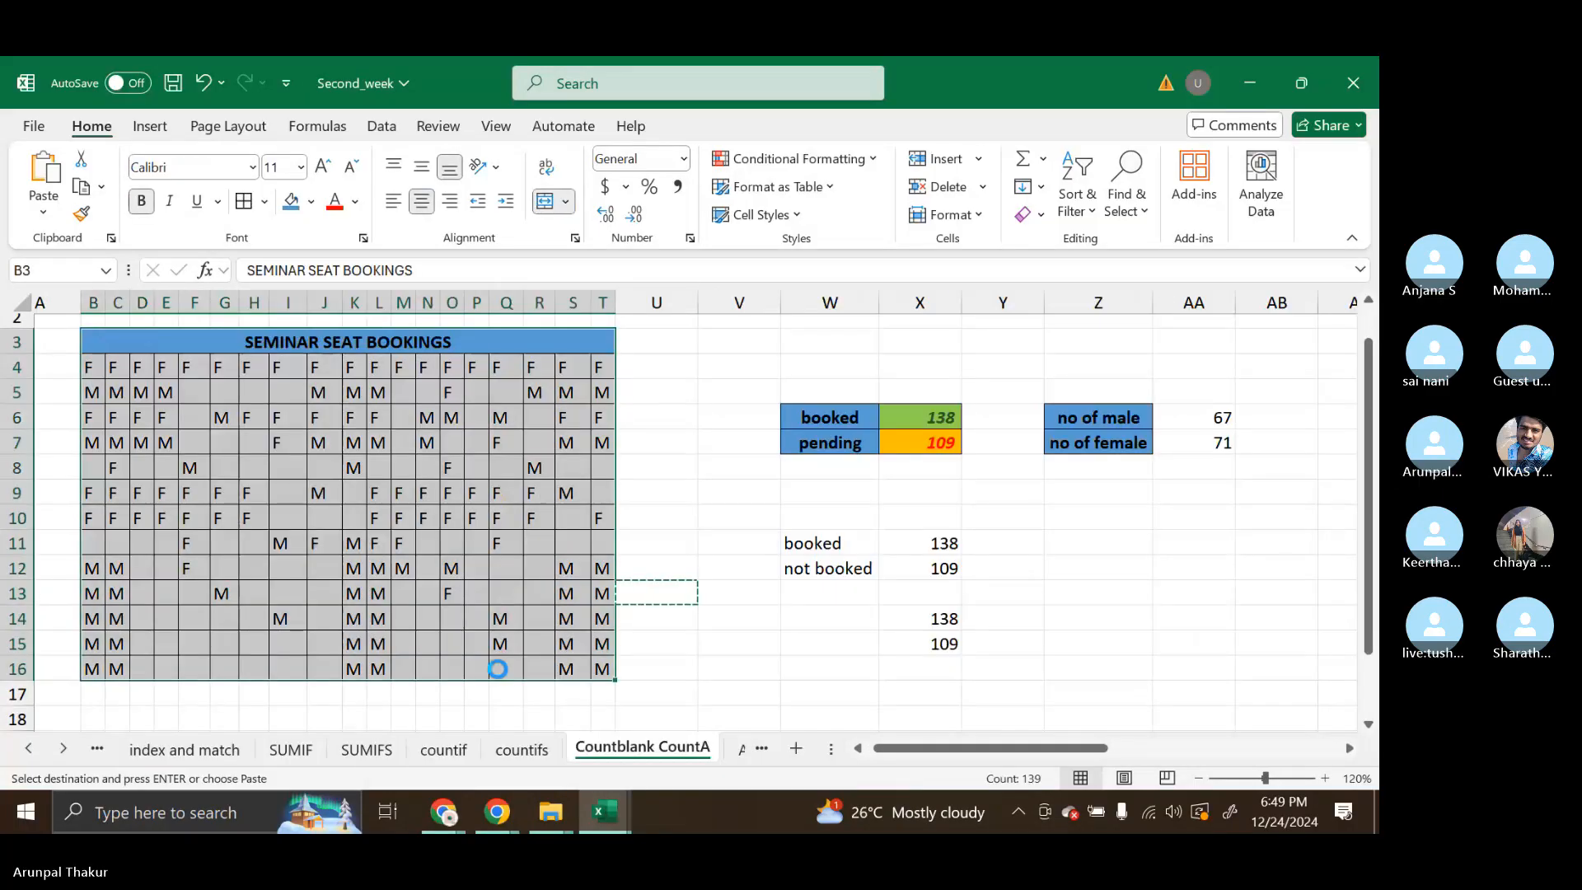
pyautogui.moveTo(618, 801)
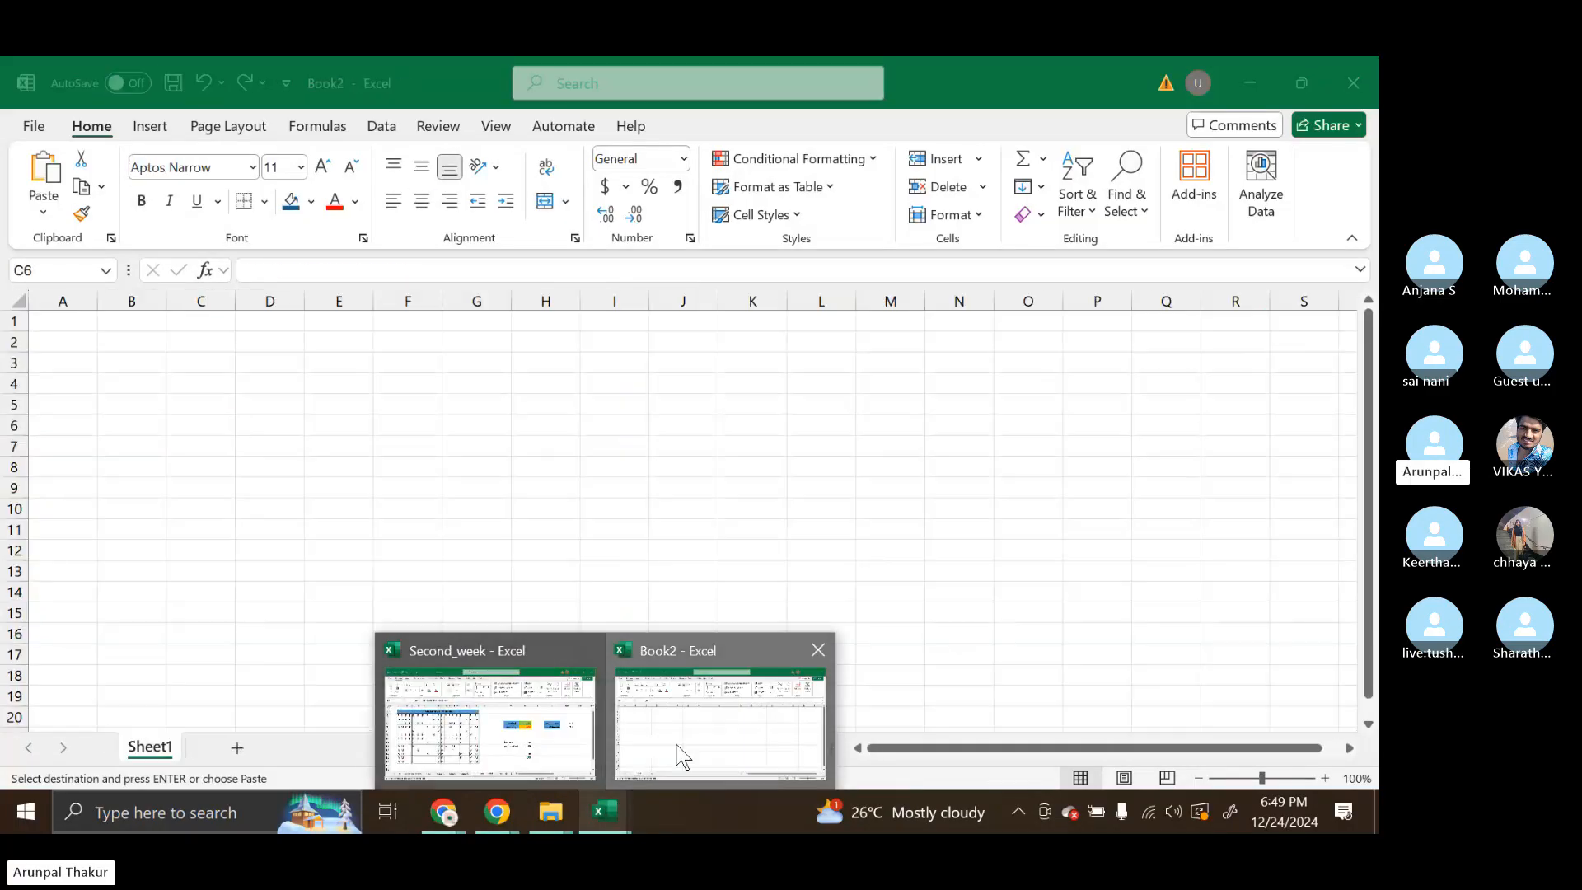
pyautogui.click(681, 754)
pyautogui.hotkey('ctrl', 'v')
pyautogui.scroll(-2, 474, 437)
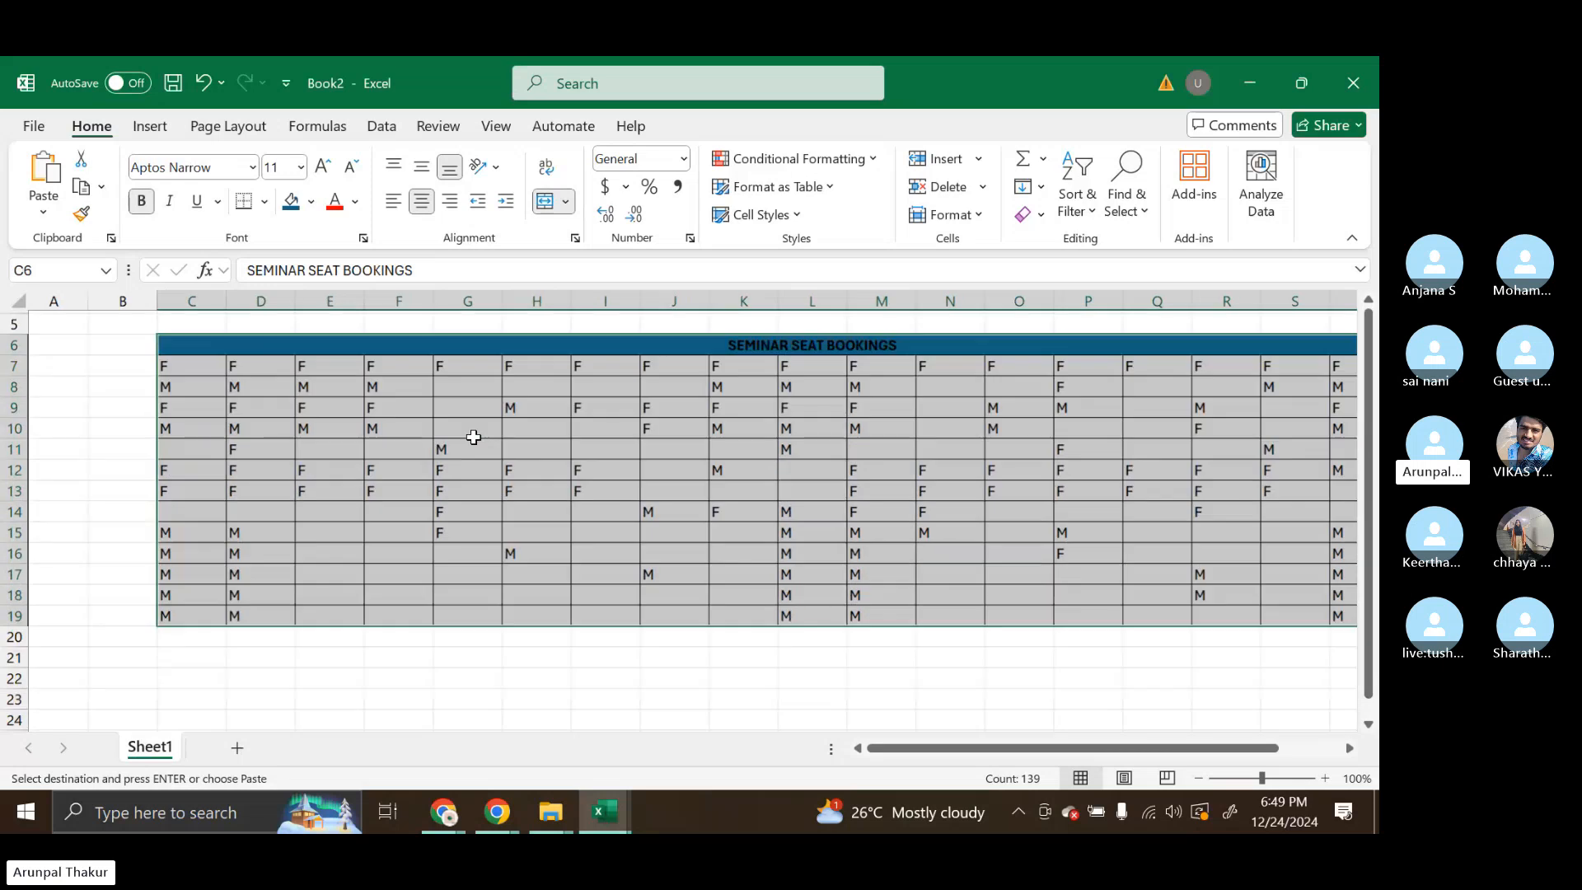
pyautogui.scroll(-1, 474, 437)
pyautogui.scroll(1, 473, 437)
pyautogui.hscroll(2, 600, 540)
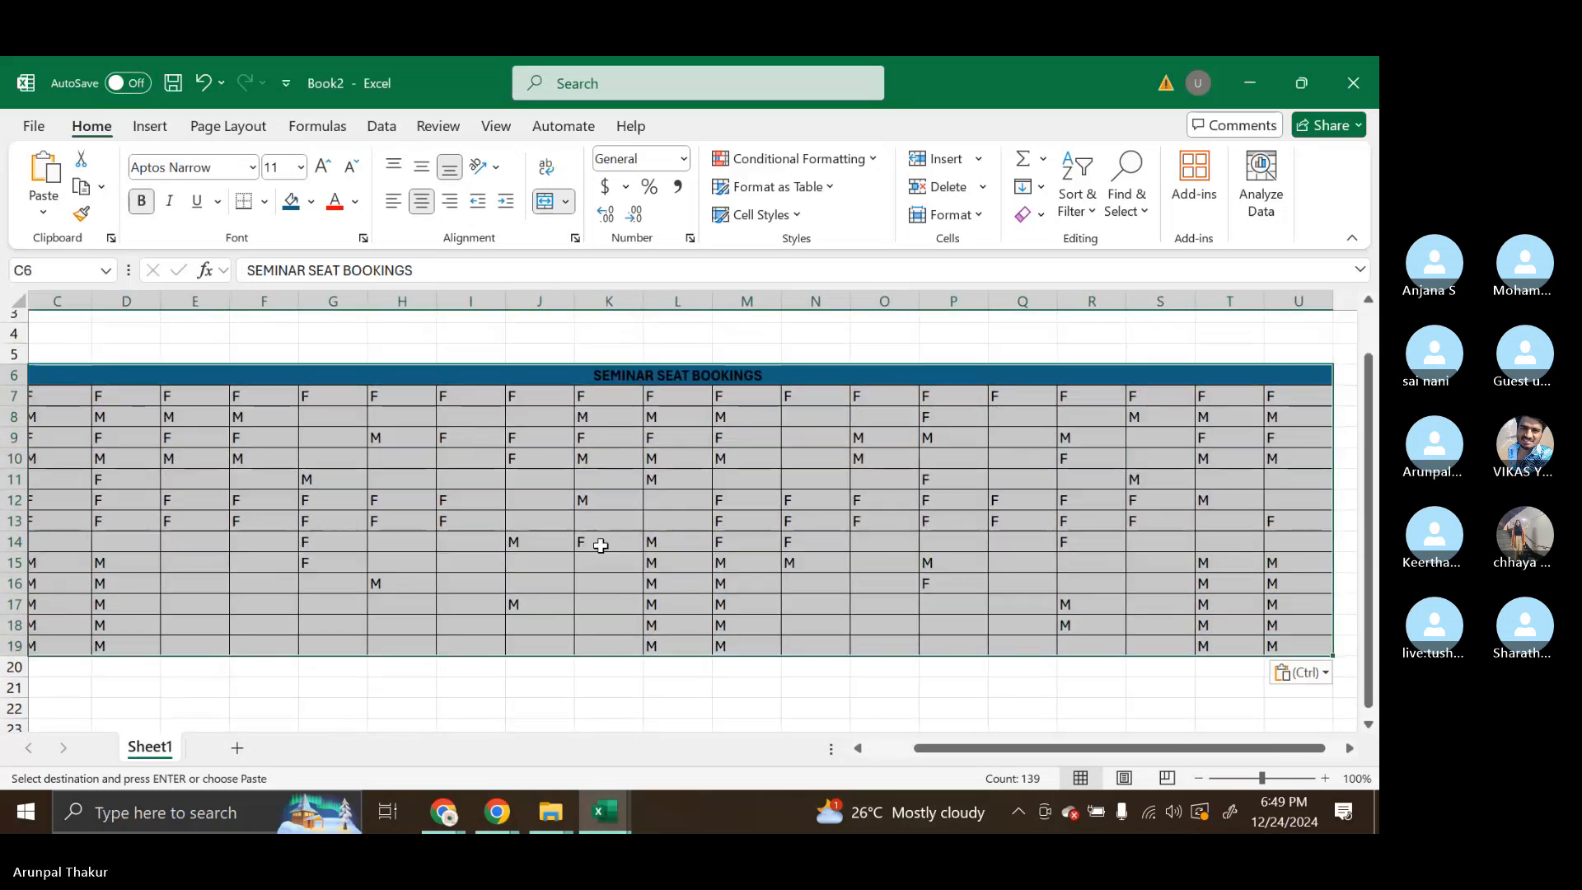
pyautogui.press('Escape')
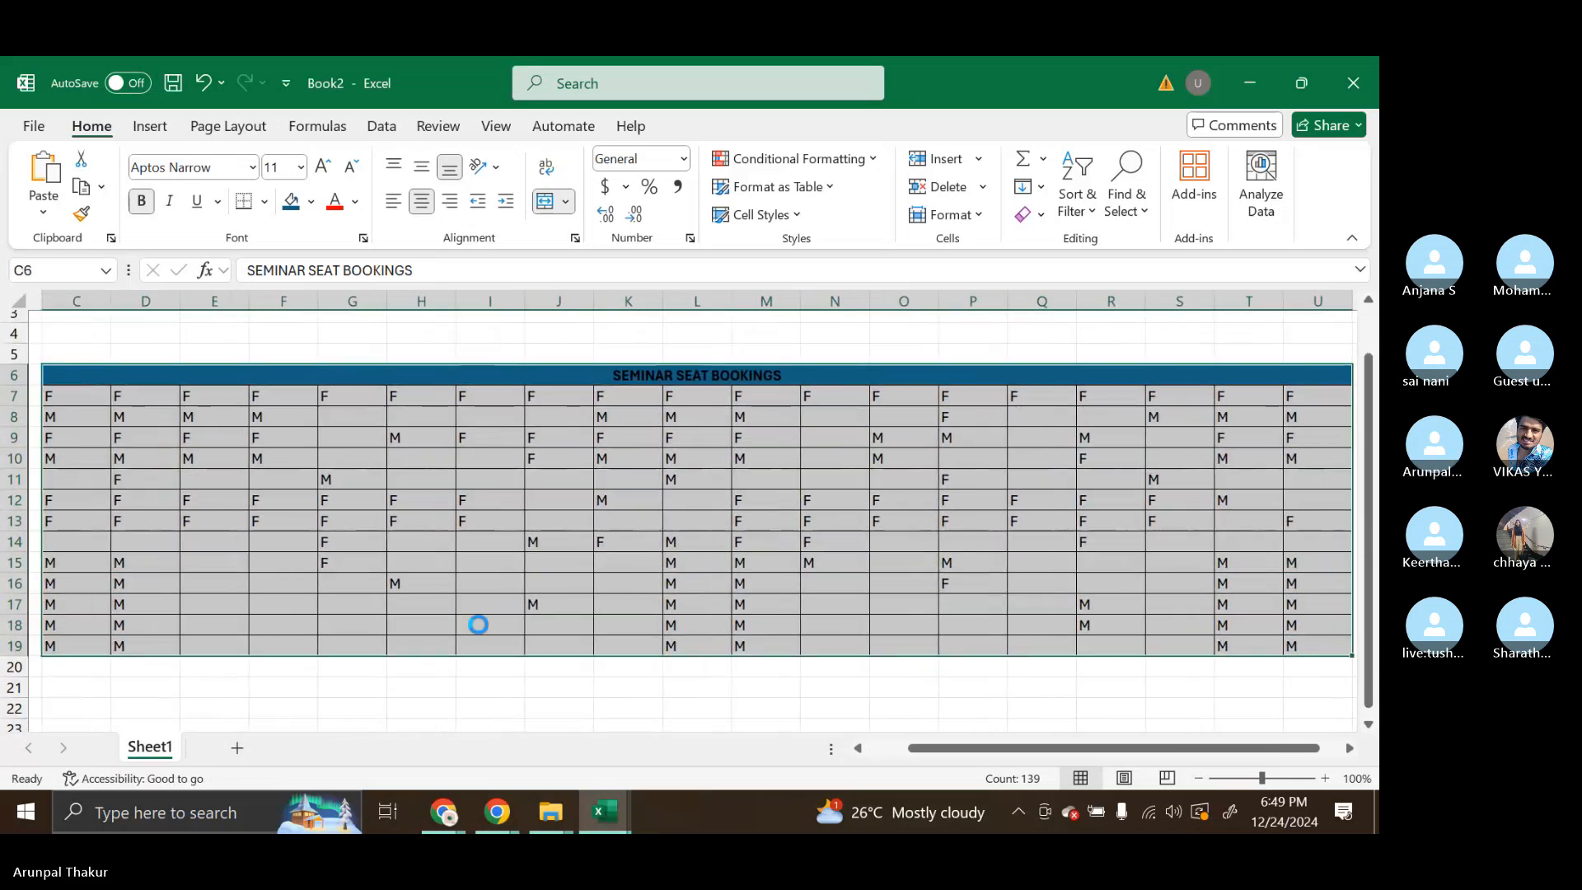
# Save the new workbook as BOOKING in the Documents folder and close it.
pyautogui.hotkey('ctrl', 's')
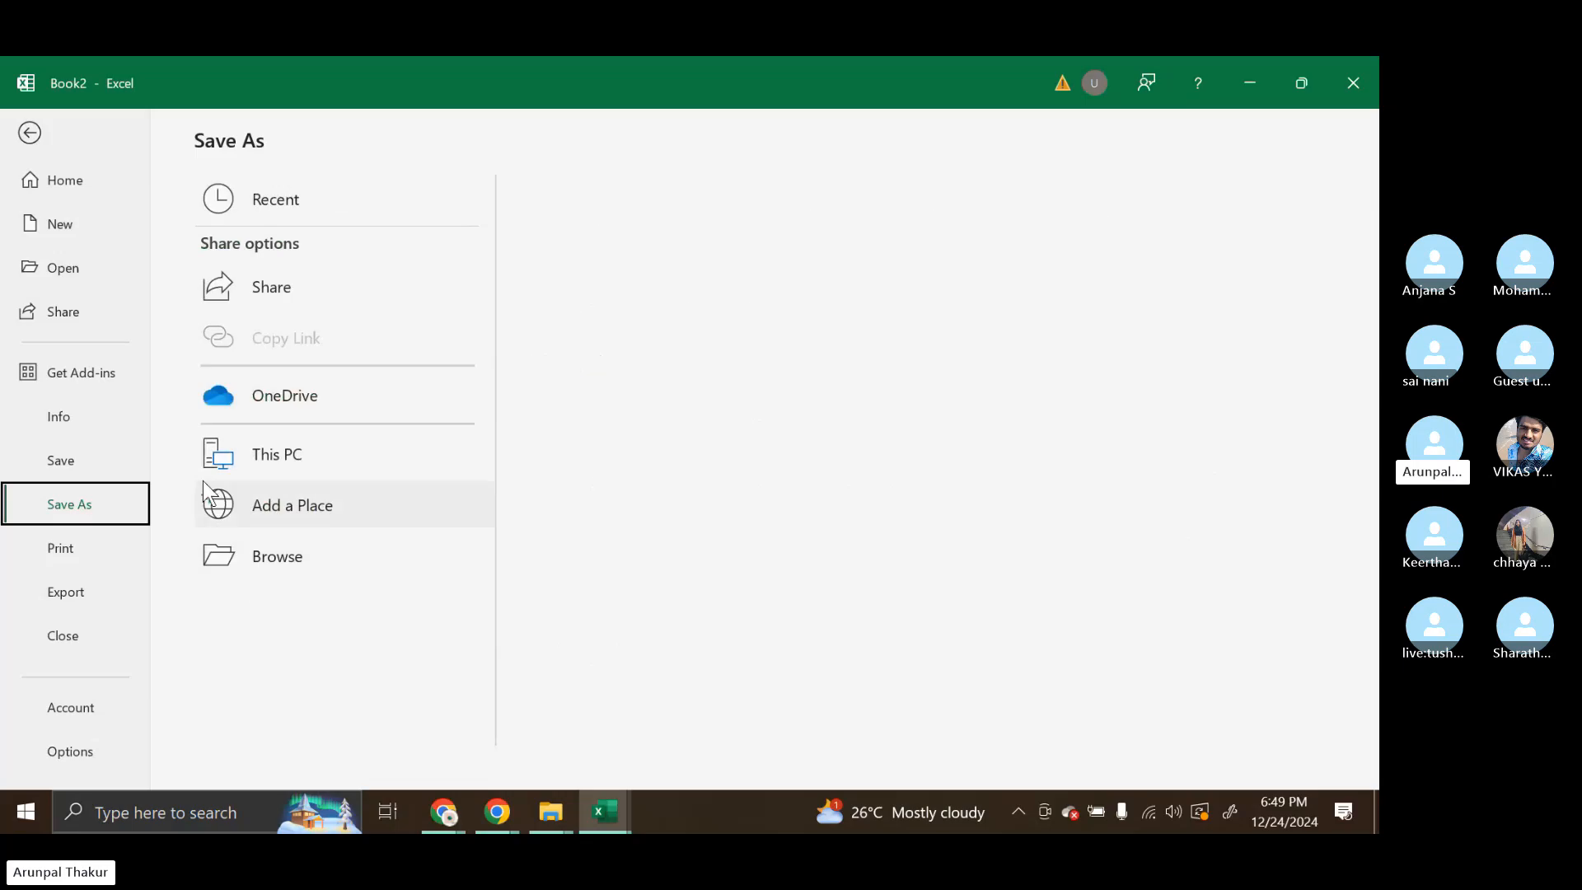
pyautogui.click(347, 553)
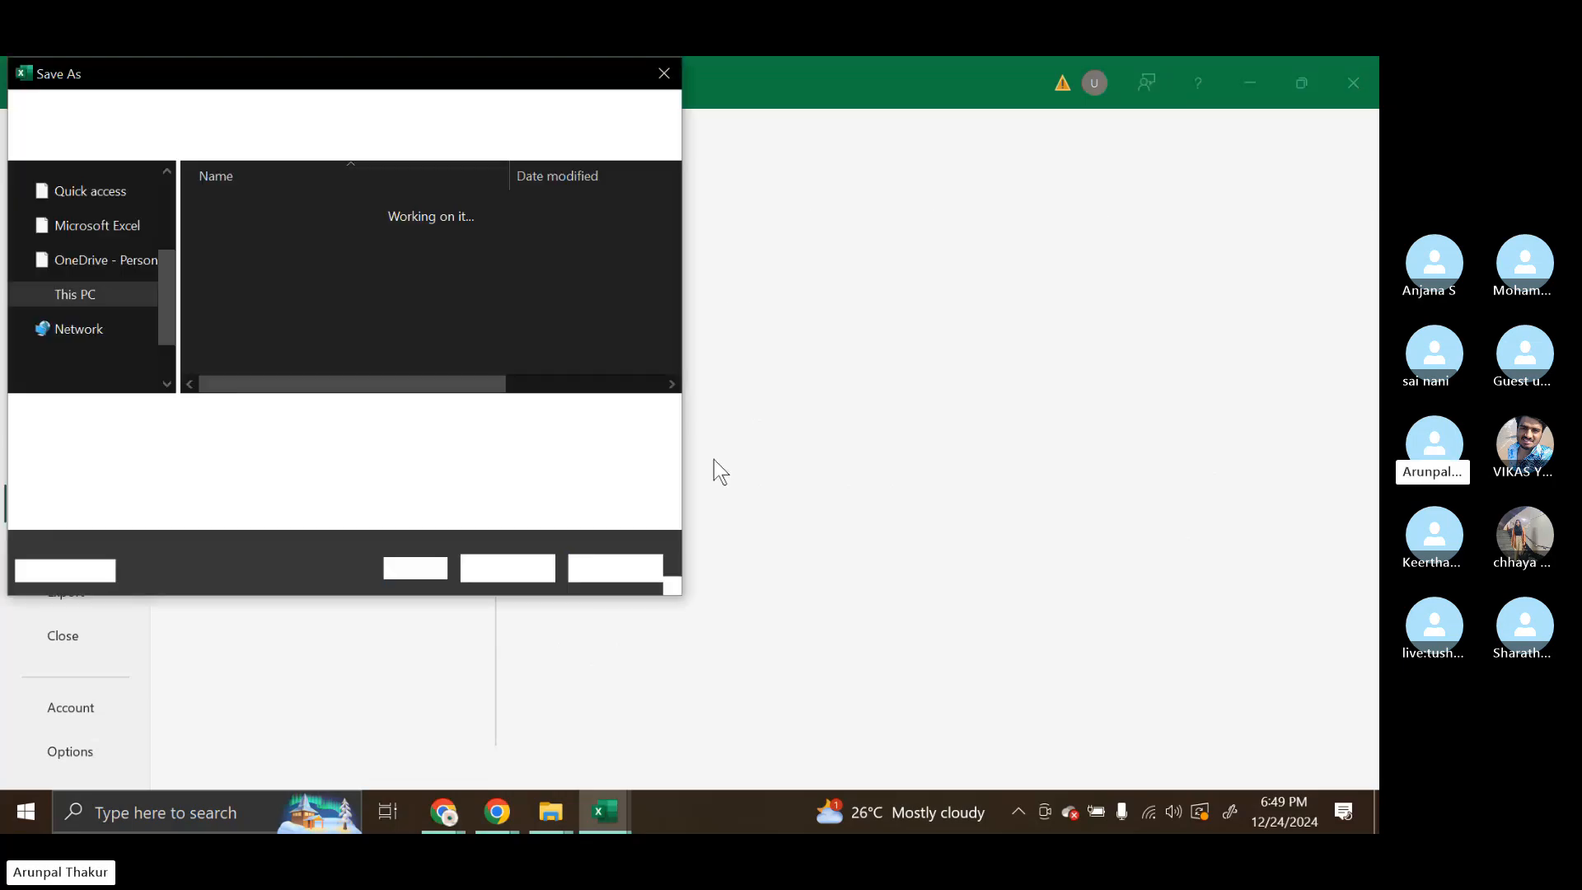
pyautogui.press('BackSpace')
pyautogui.write('BOOK')
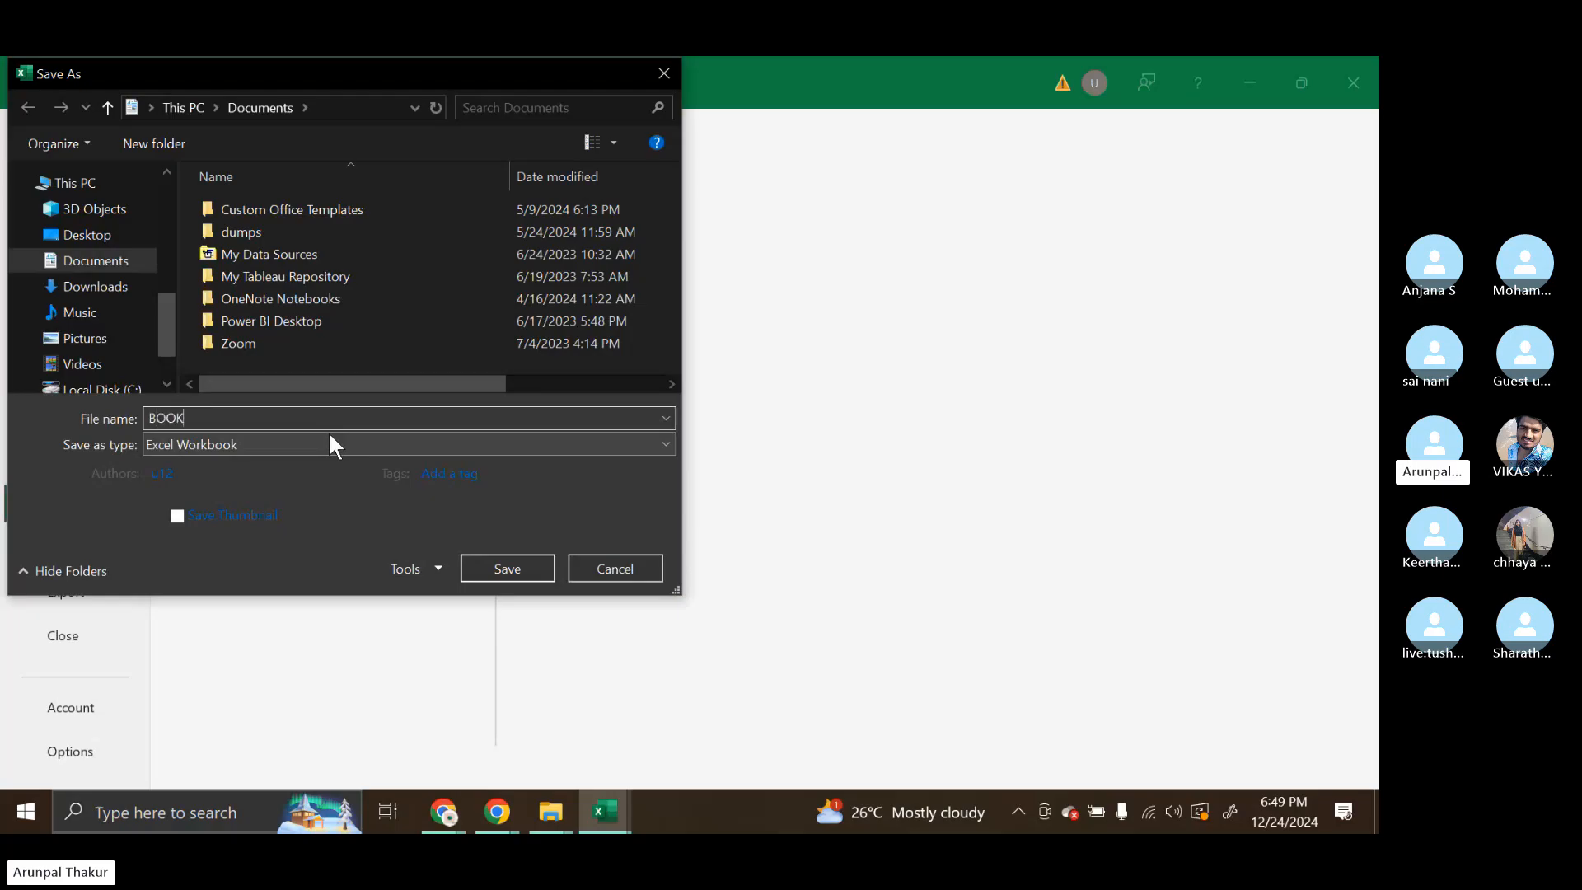
pyautogui.write('ING')
pyautogui.click(512, 567)
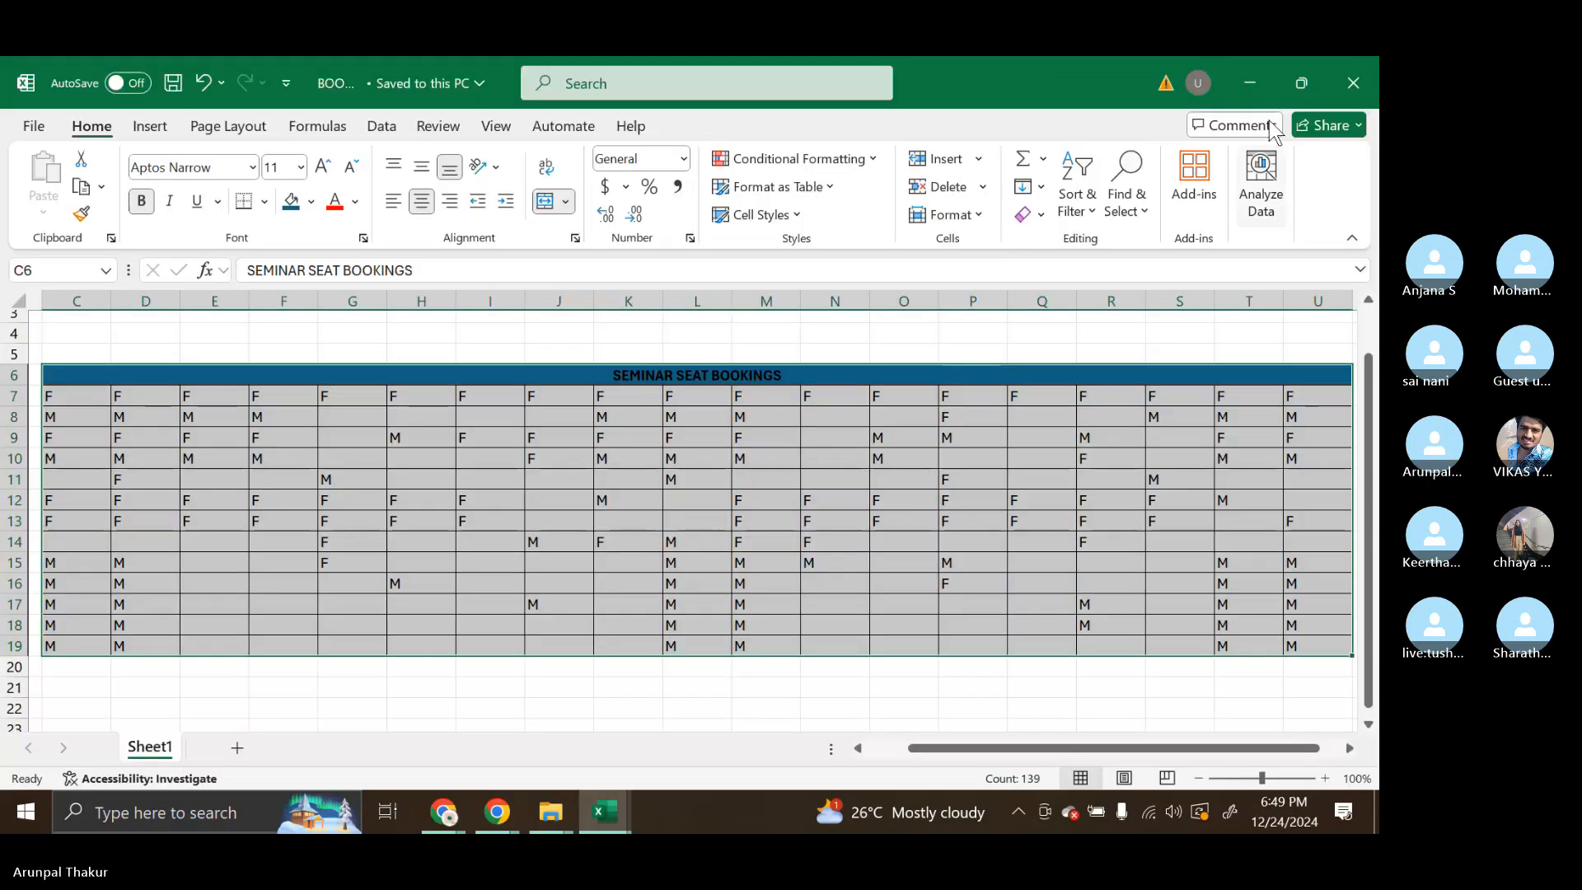
pyautogui.click(1351, 78)
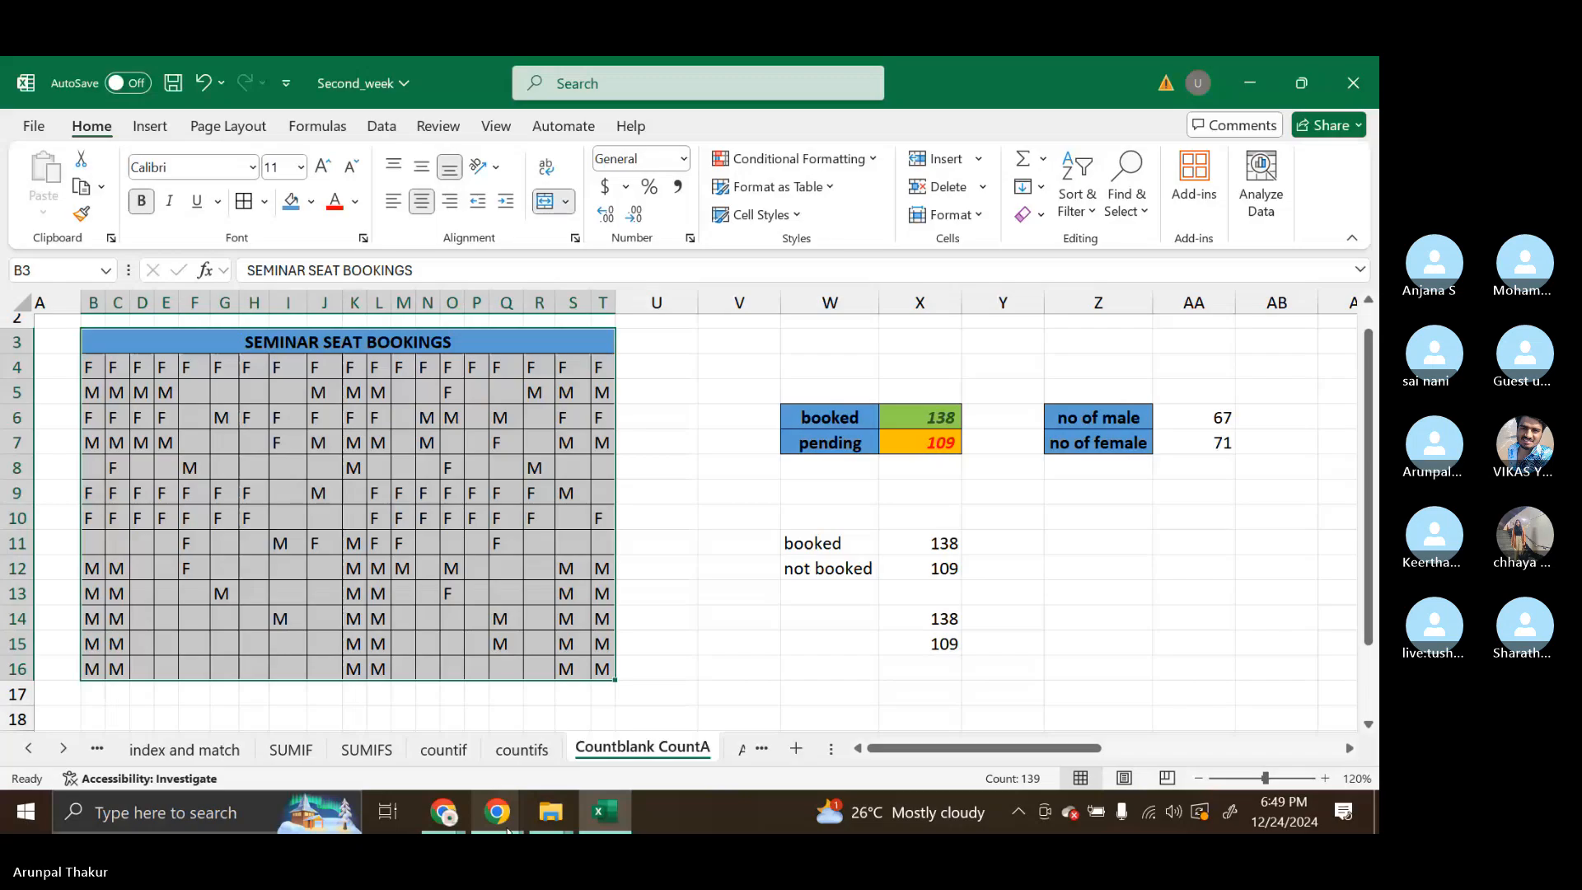
# Switch to the Skype call in Chrome, close the chat pane and stop the screen sharing.
pyautogui.moveTo(508, 831)
pyautogui.click(468, 737)
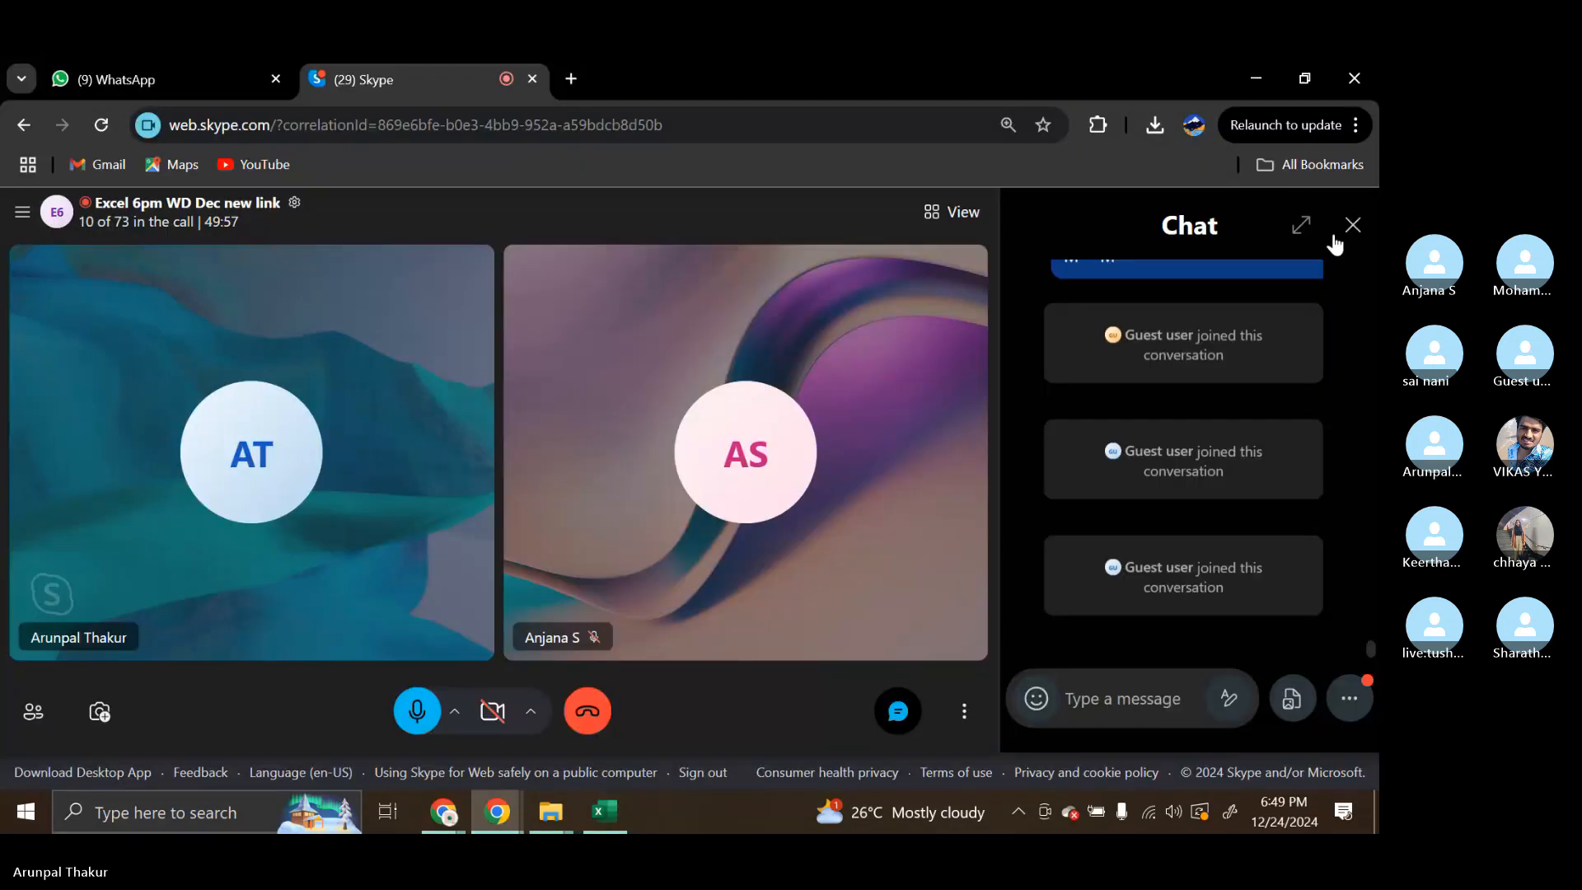
pyautogui.click(1352, 225)
pyautogui.click(1088, 714)
pyautogui.click(1062, 601)
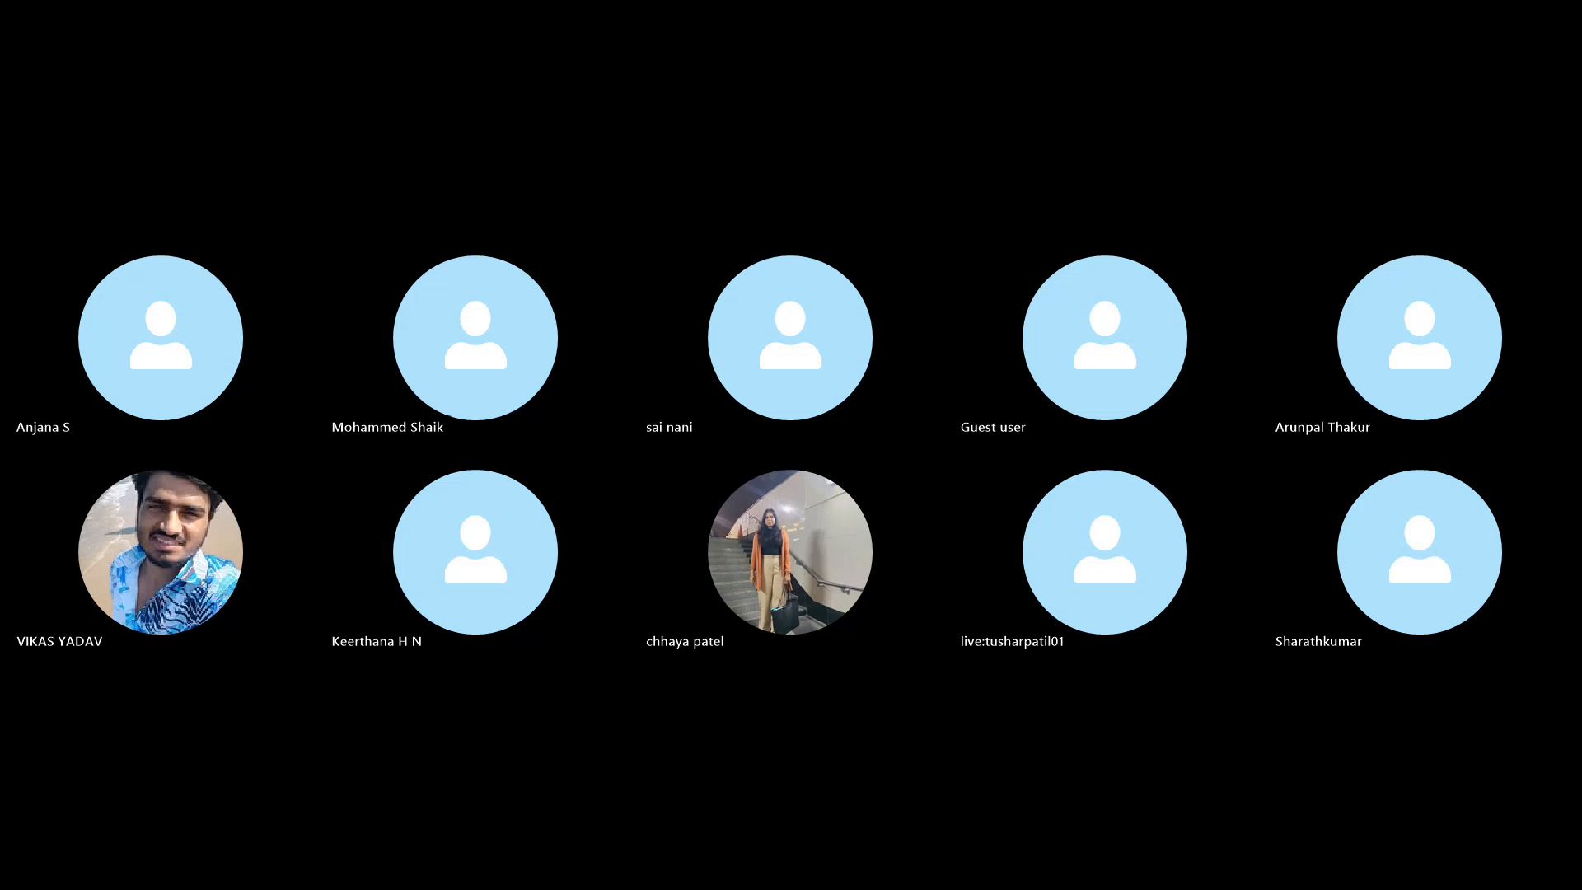
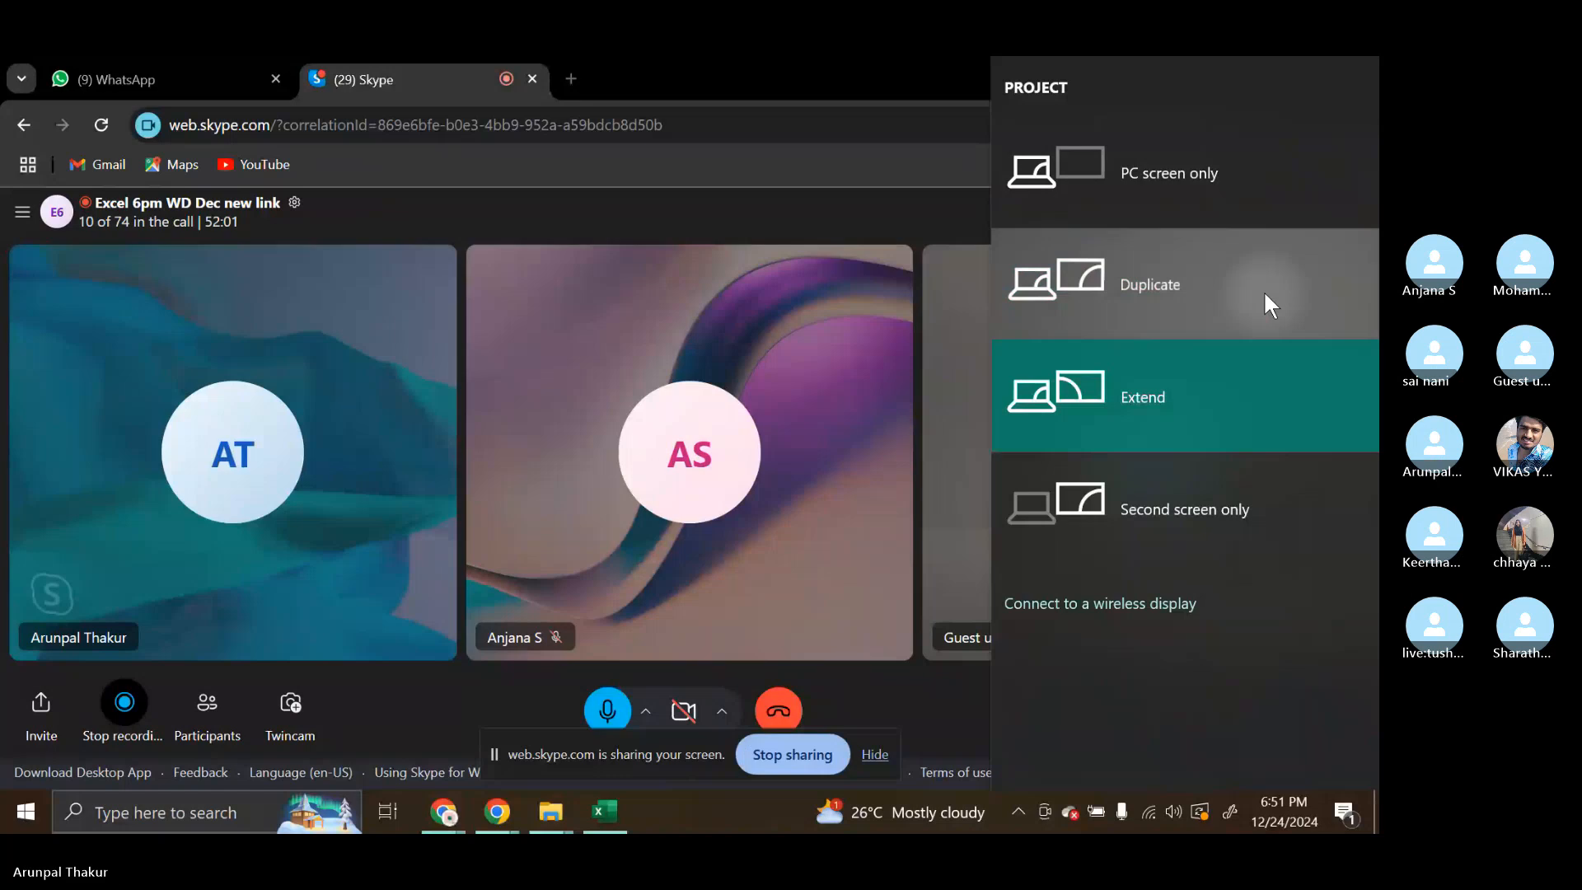
# Set the display projection to Duplicate and return to the Second_week workbook in Excel.
pyautogui.click(1263, 290)
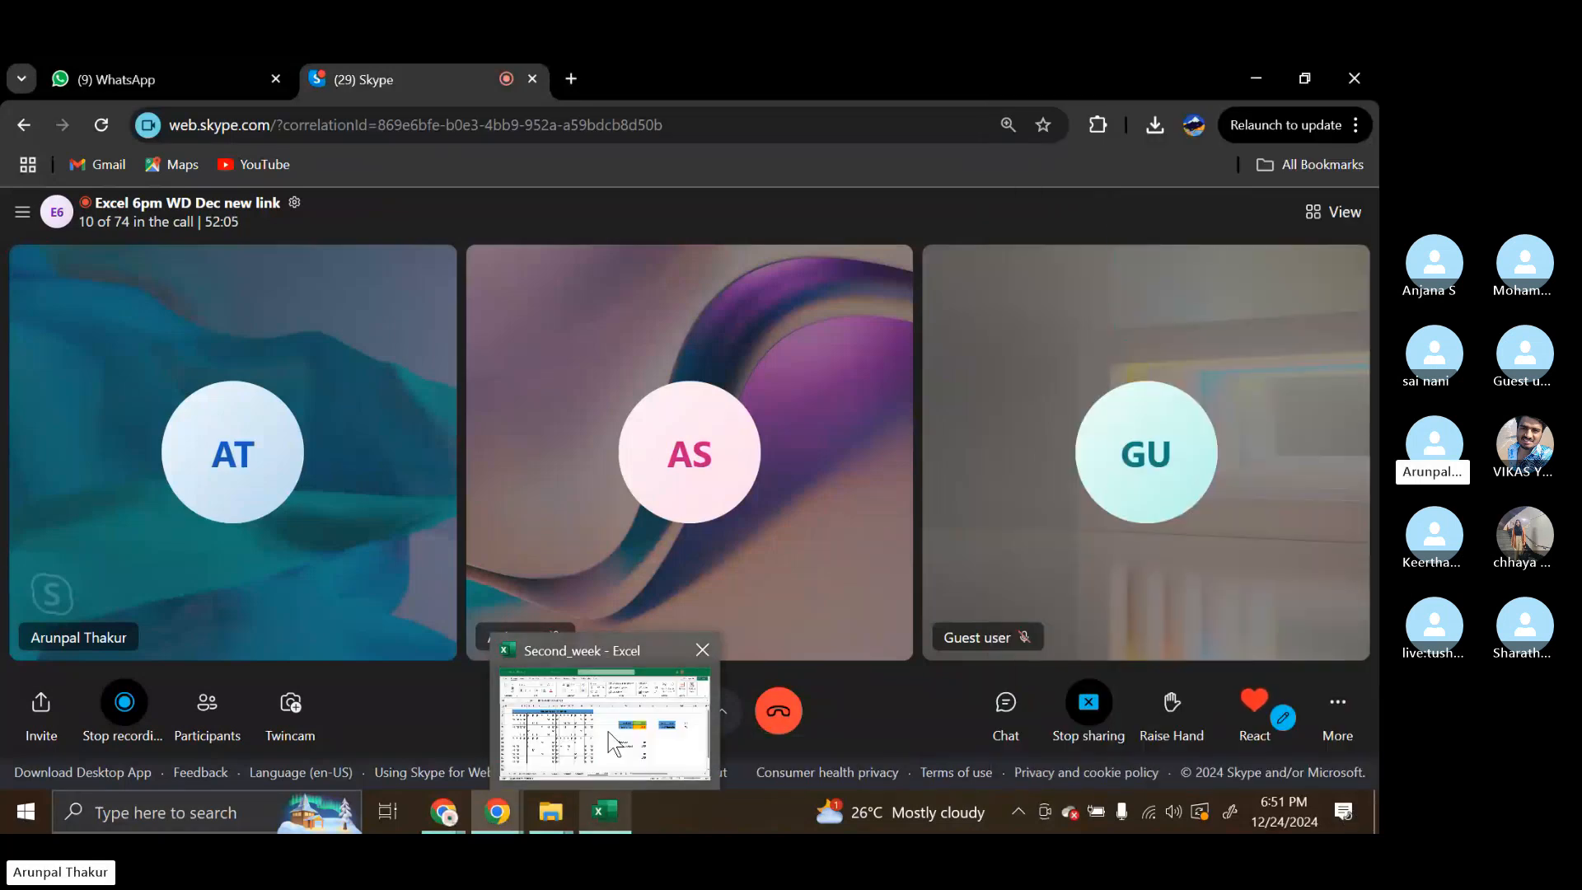
pyautogui.click(599, 828)
pyautogui.click(751, 683)
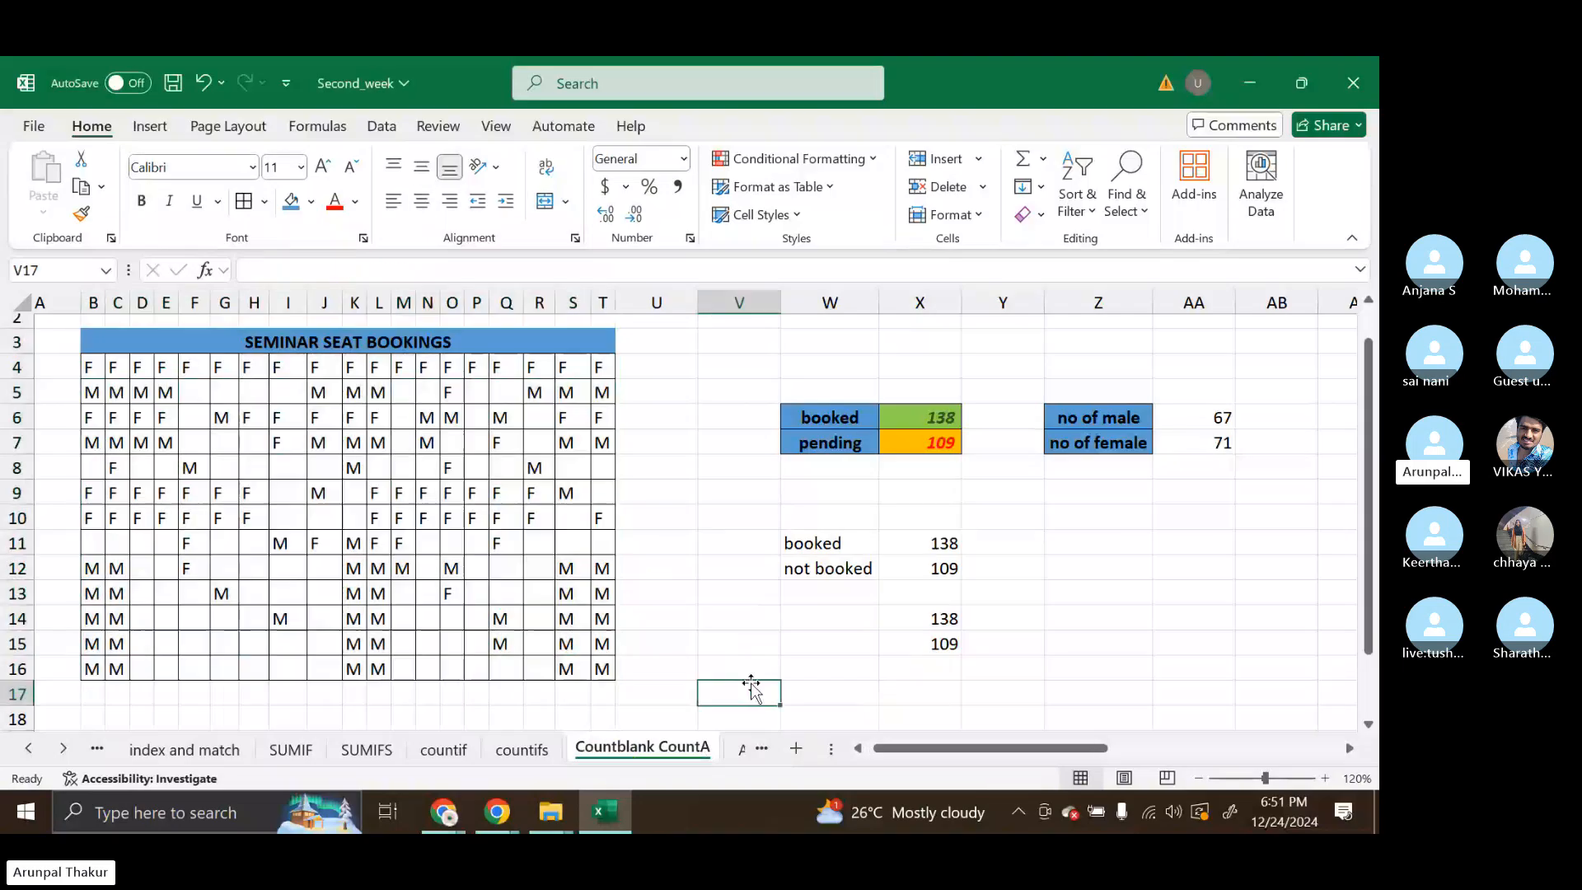
# Copy the SEMINAR SEAT BOOKINGS table, B3:T16, and paste it at cell CL3 of the same sheet.
pyautogui.moveTo(123, 341); pyautogui.dragTo(350, 671)
pyautogui.hotkey('ctrl', 'c')
pyautogui.hscroll(15, 872, 710)
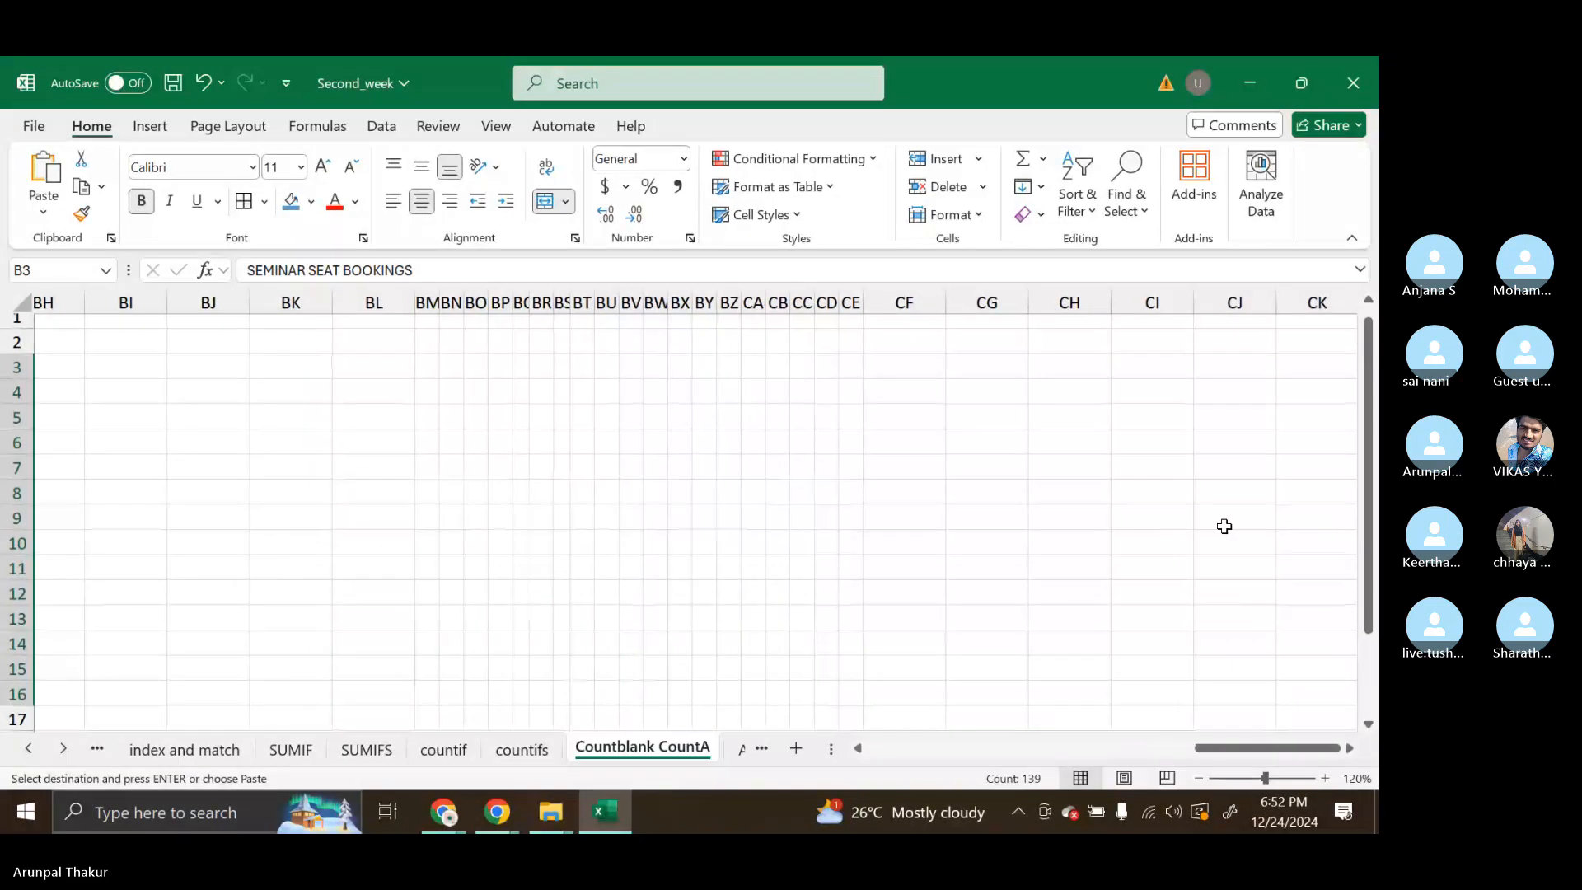
pyautogui.hscroll(5, 1222, 526)
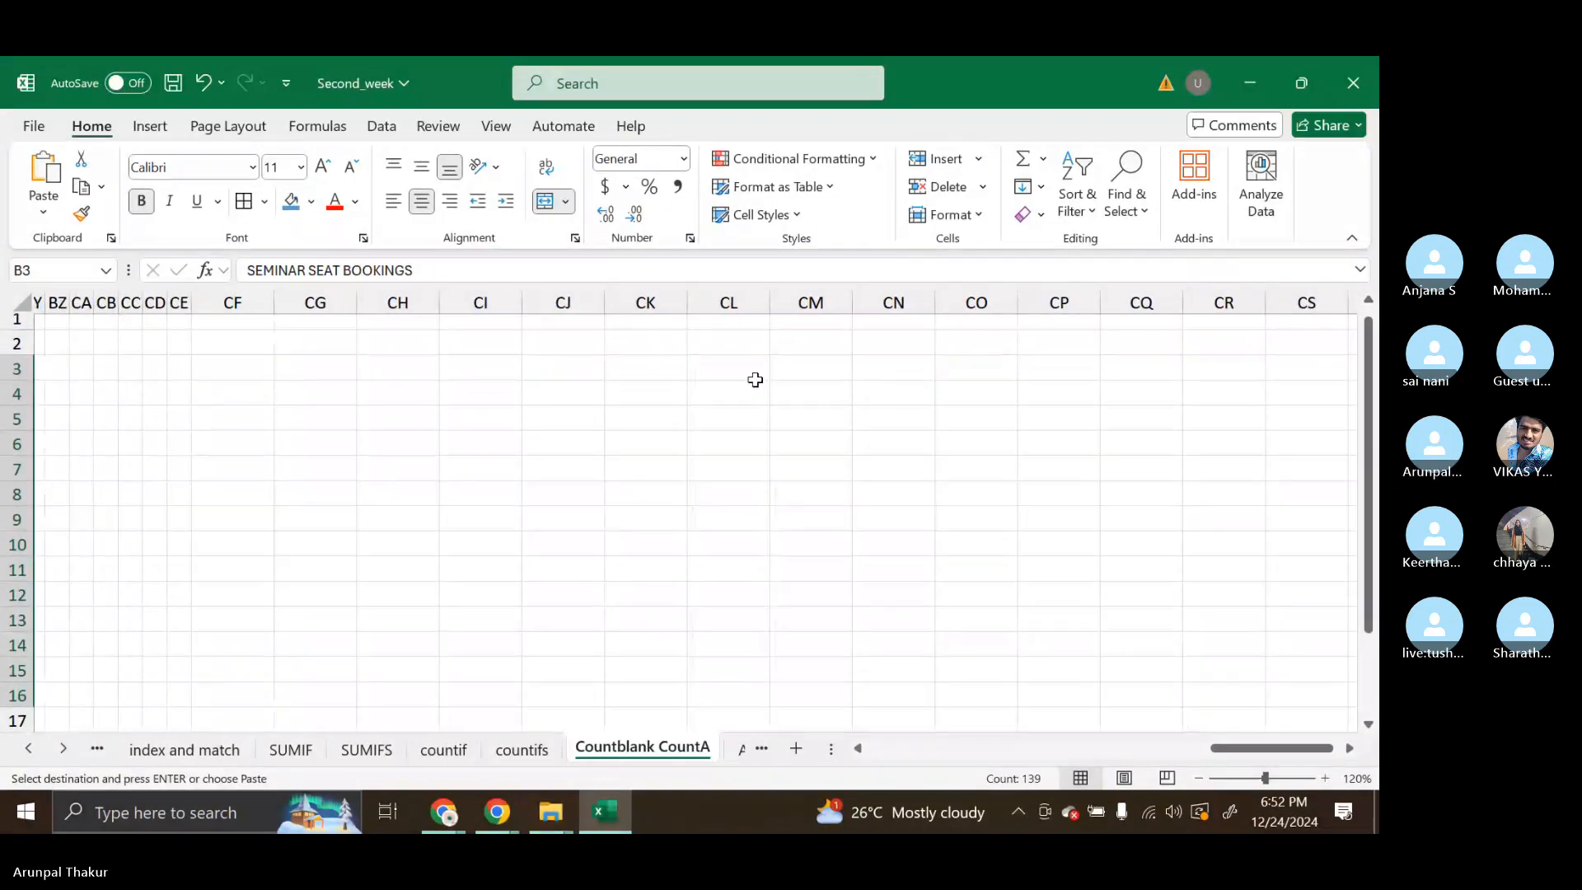
pyautogui.click(744, 369)
pyautogui.hotkey('ctrl', 'v')
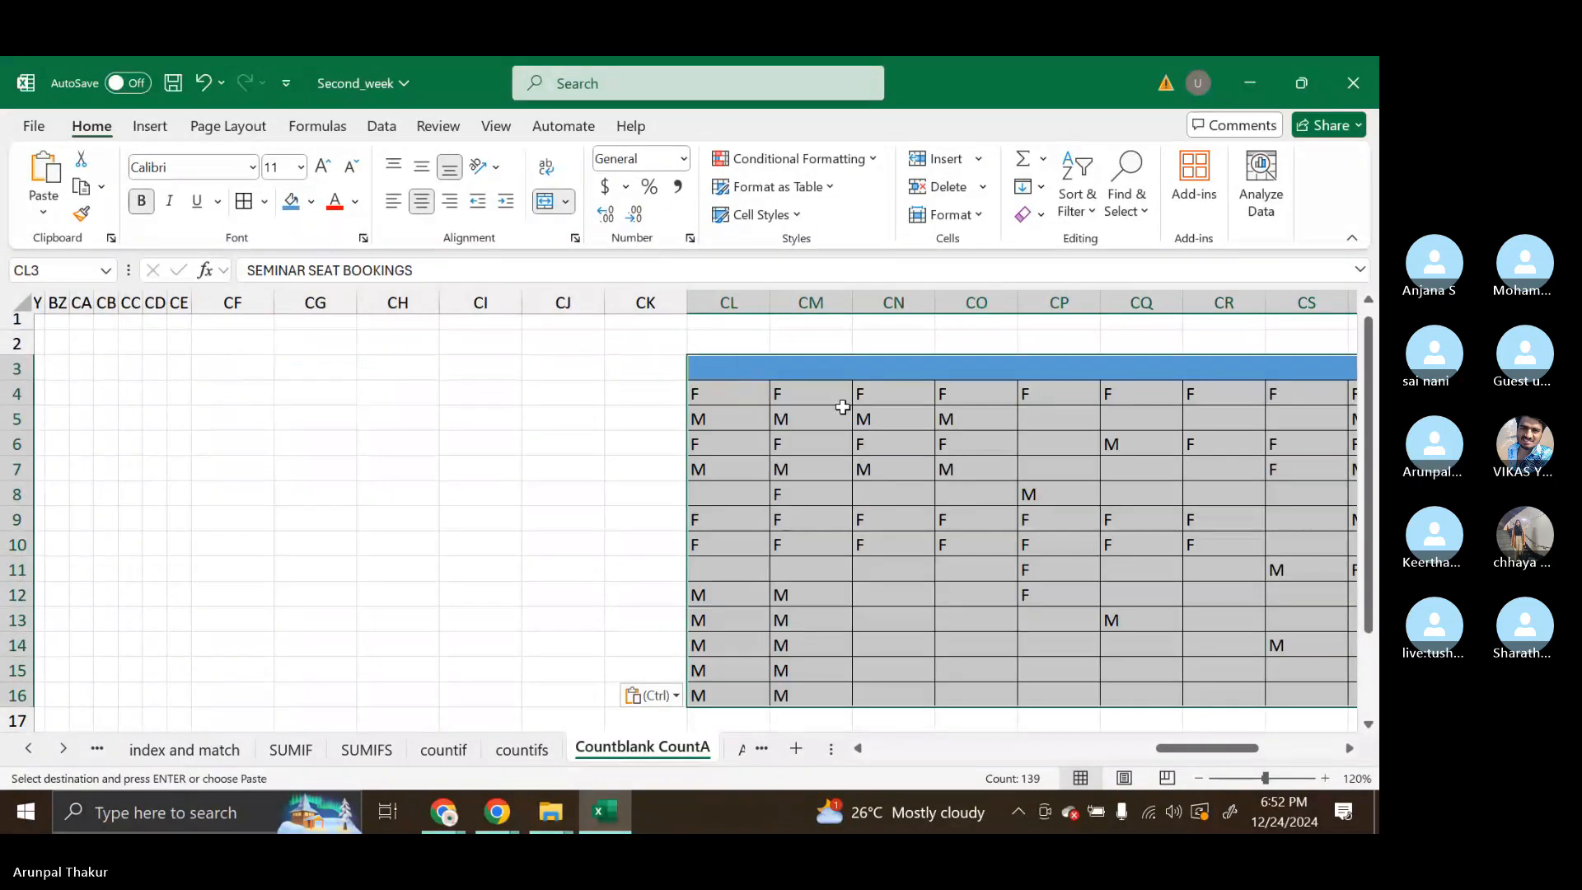
pyautogui.hscroll(5, 956, 457)
pyautogui.hscroll(1, 960, 462)
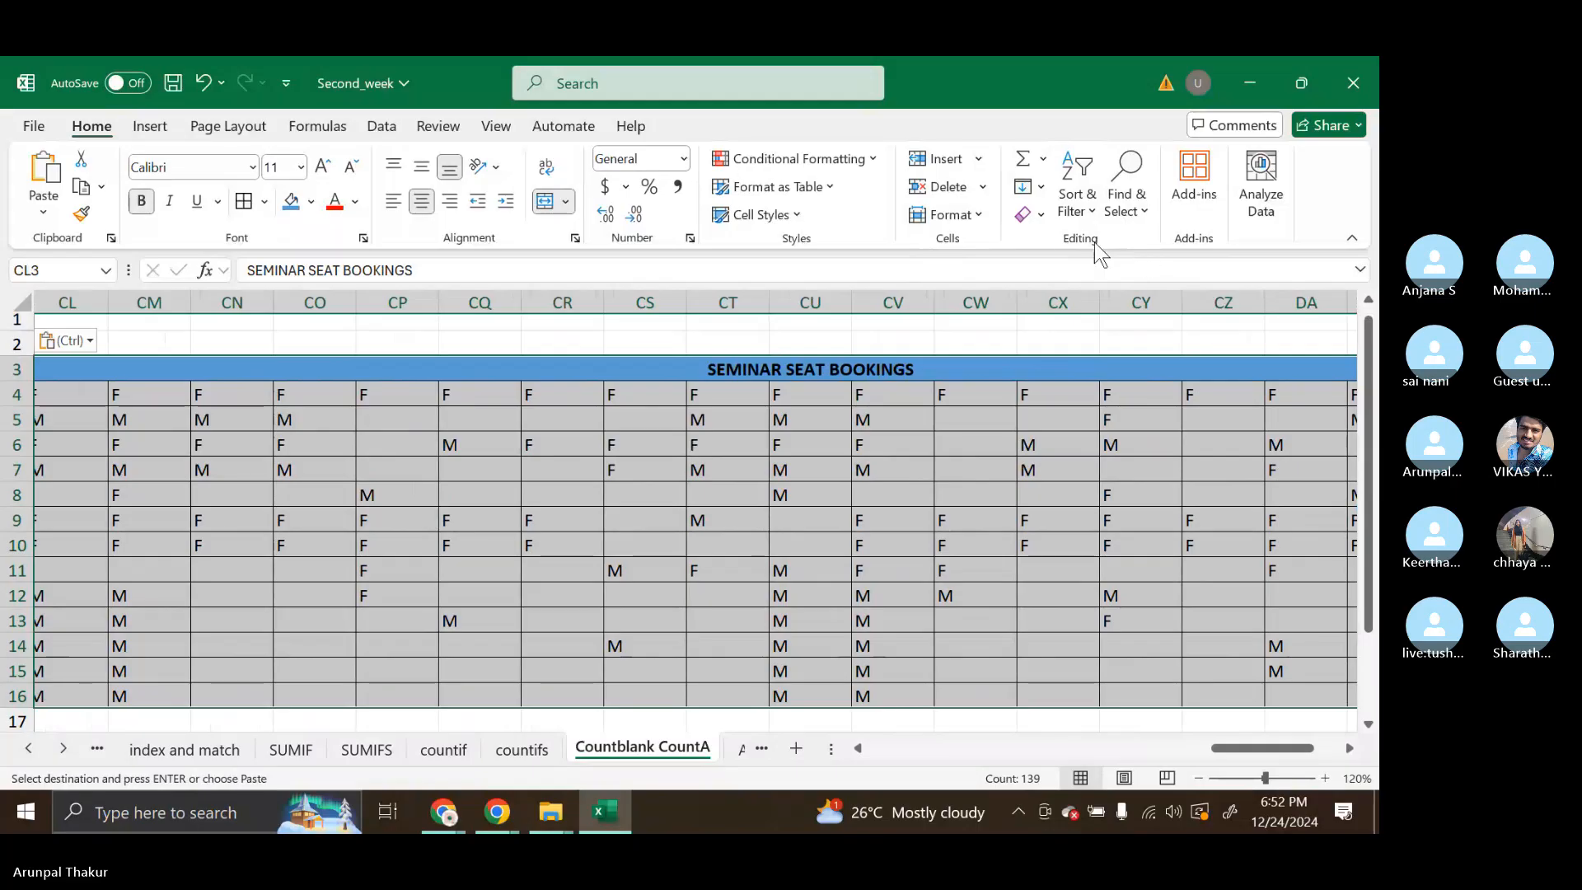
# Apply AutoFit Column Width to the pasted table CL3:DD16, look over the result and undo the resizing.
pyautogui.click(950, 214)
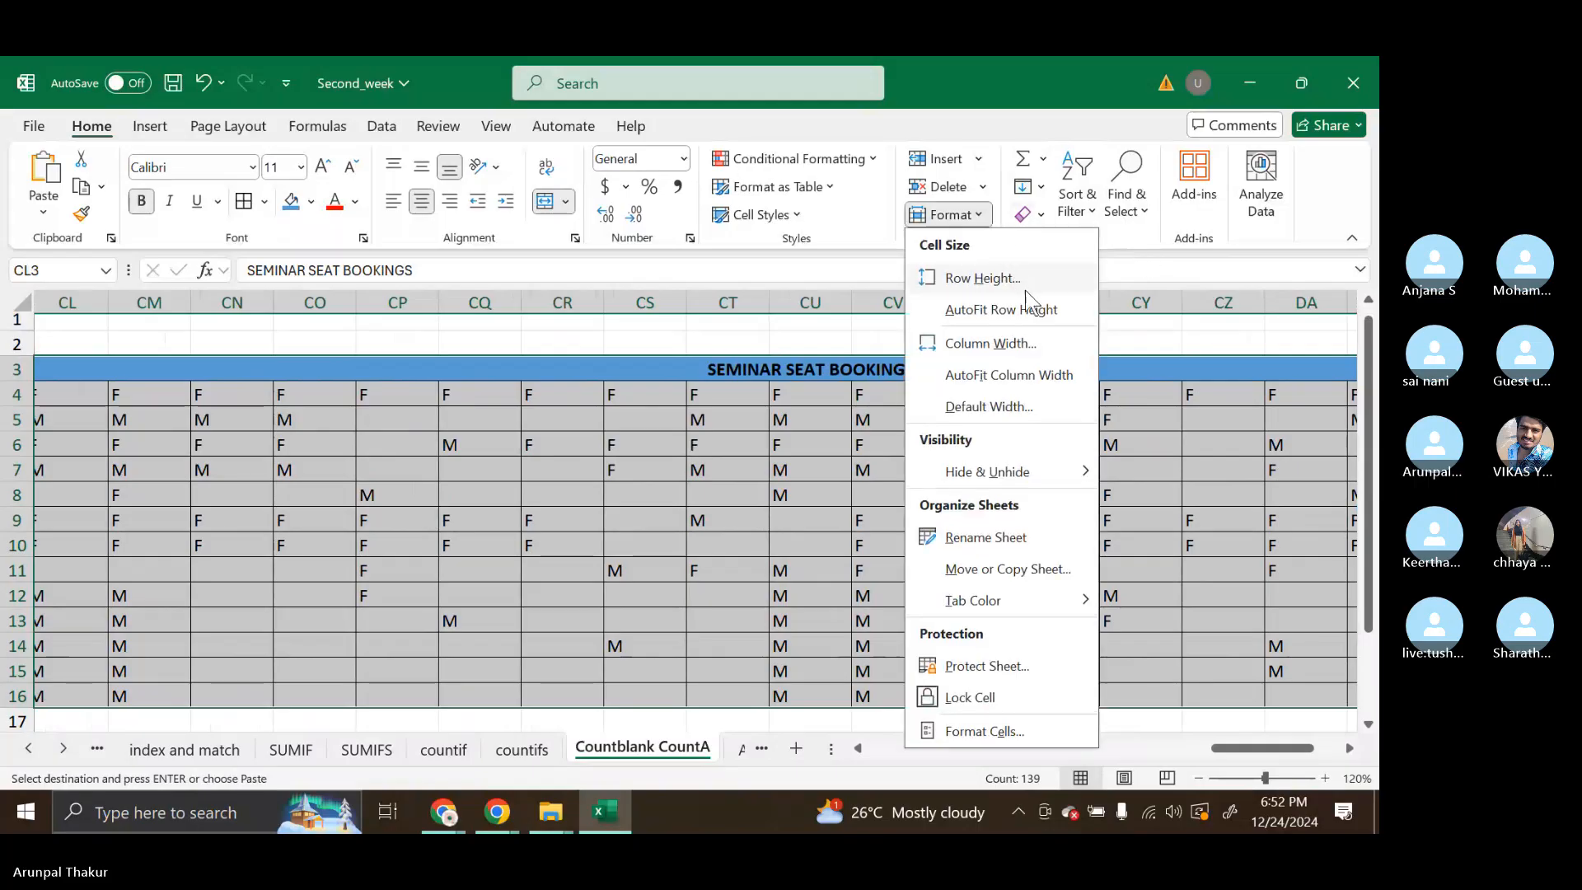
pyautogui.moveTo(1029, 481)
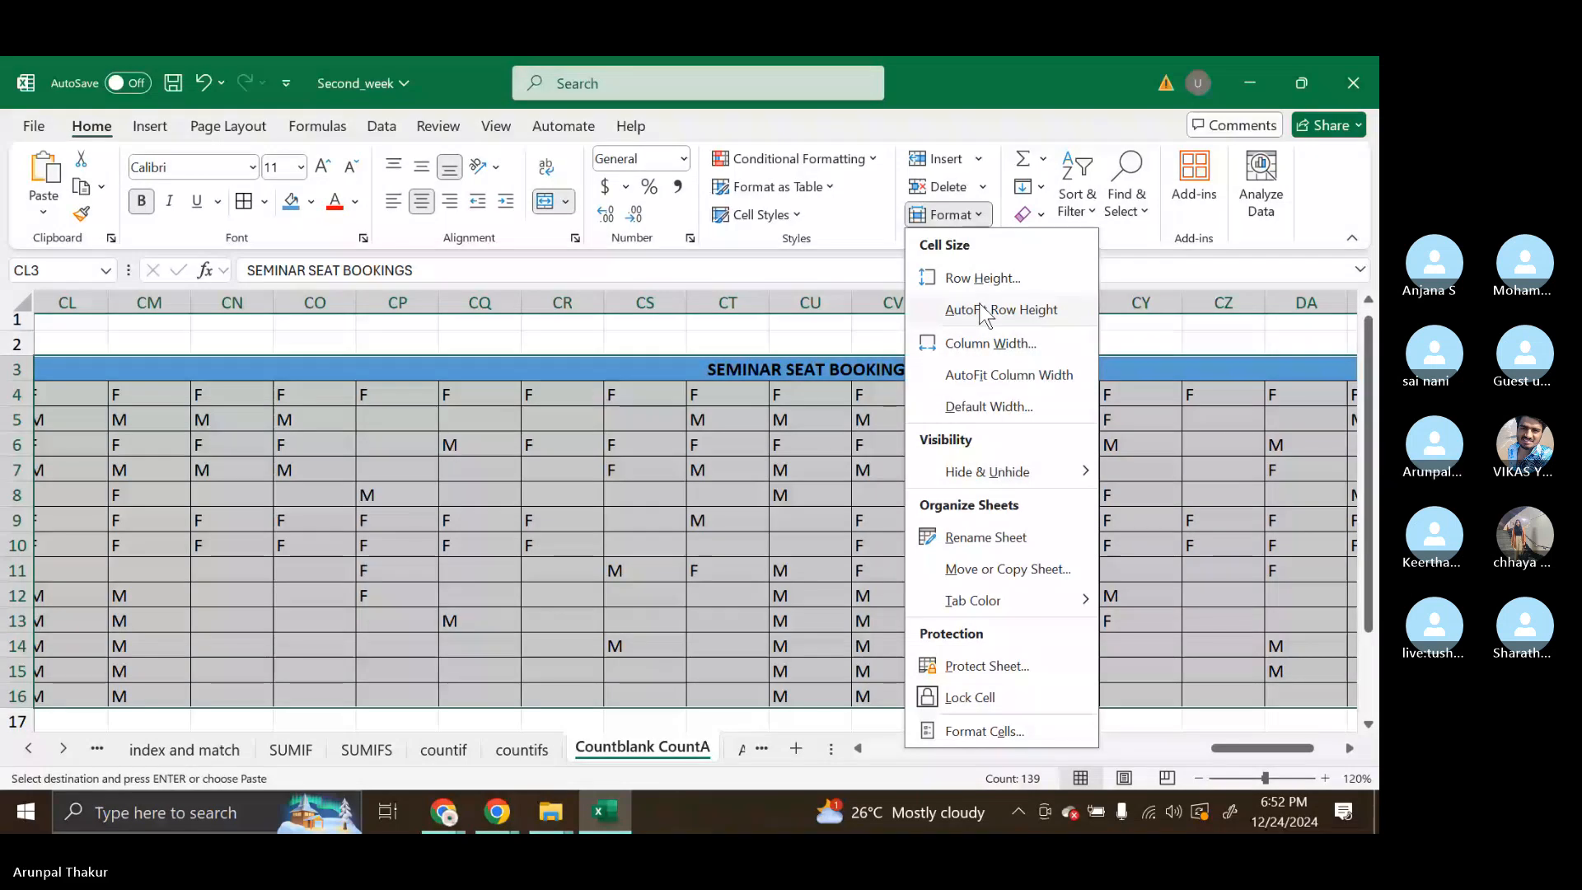
pyautogui.click(1026, 378)
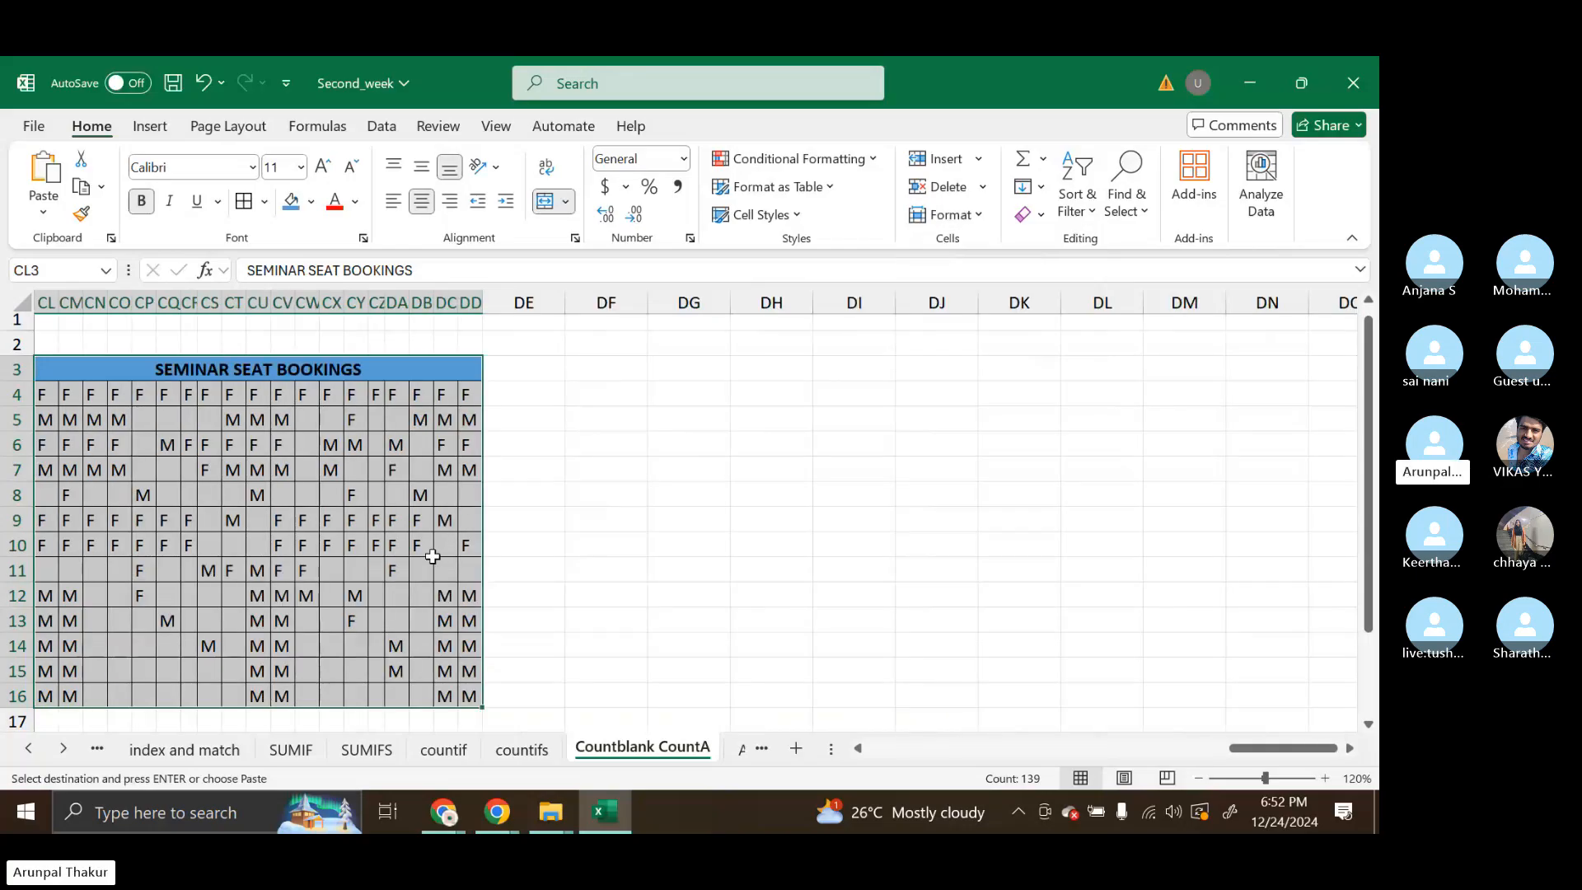
pyautogui.hscroll(-4, 433, 556)
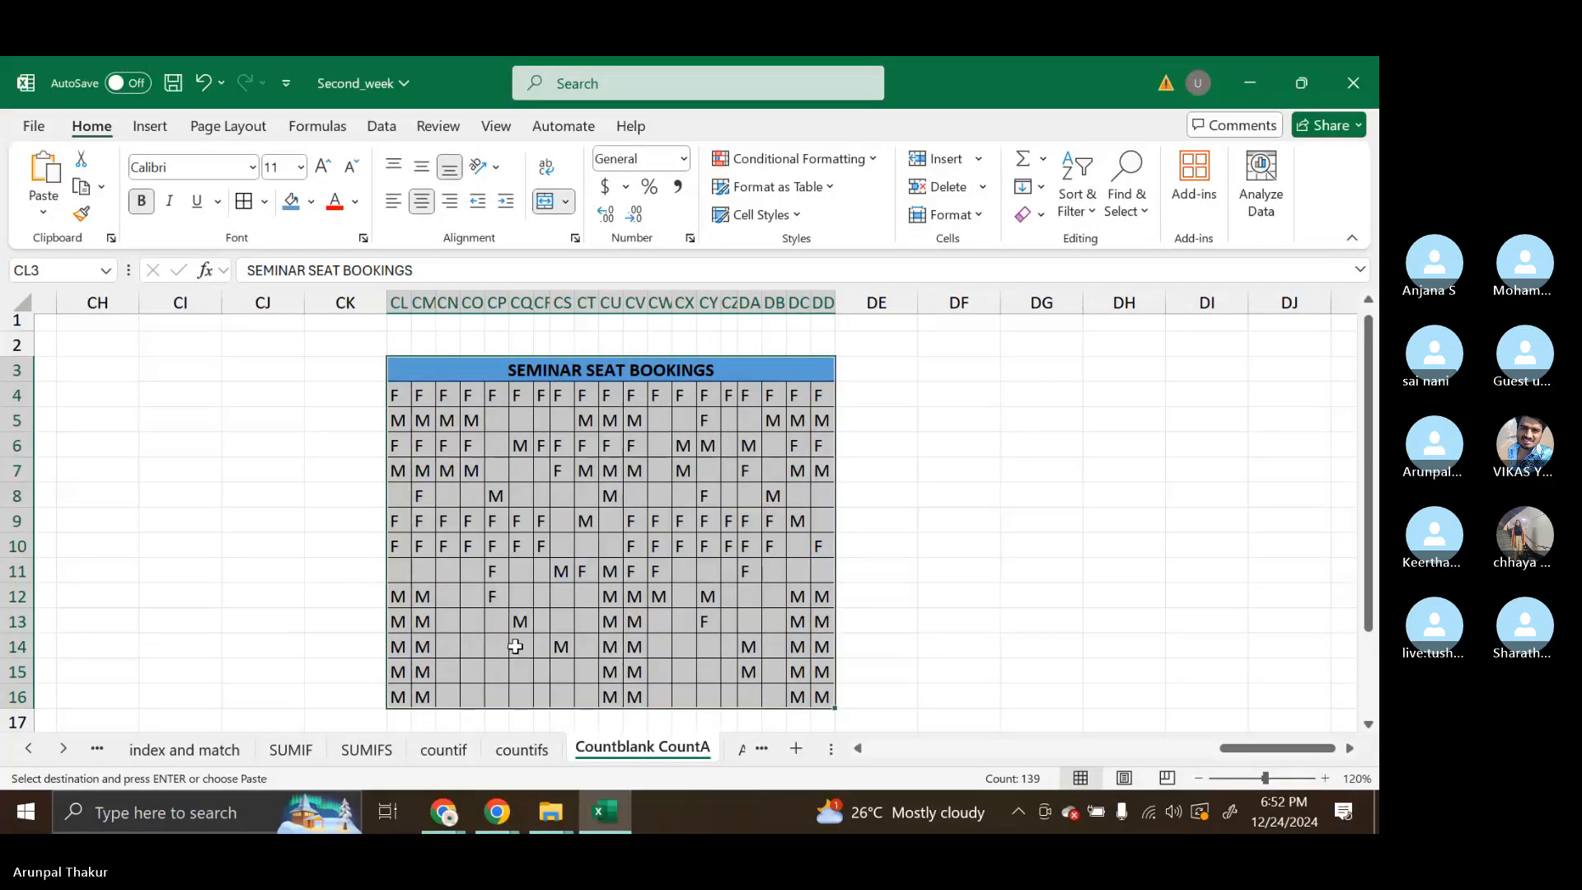
pyautogui.hscroll(-15, 515, 646)
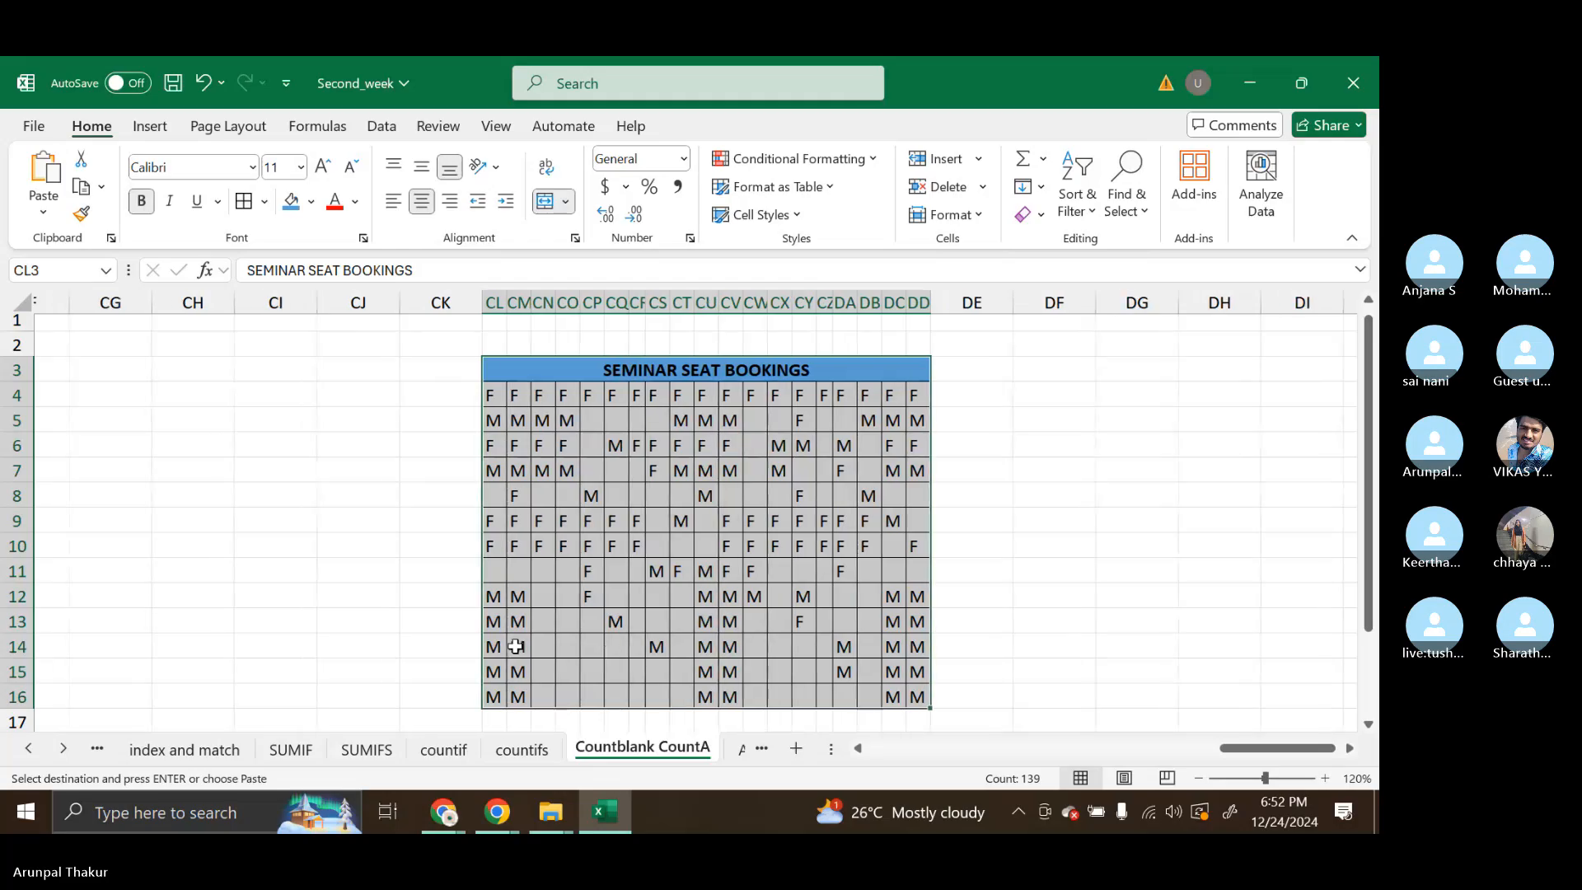
pyautogui.hscroll(12, 515, 646)
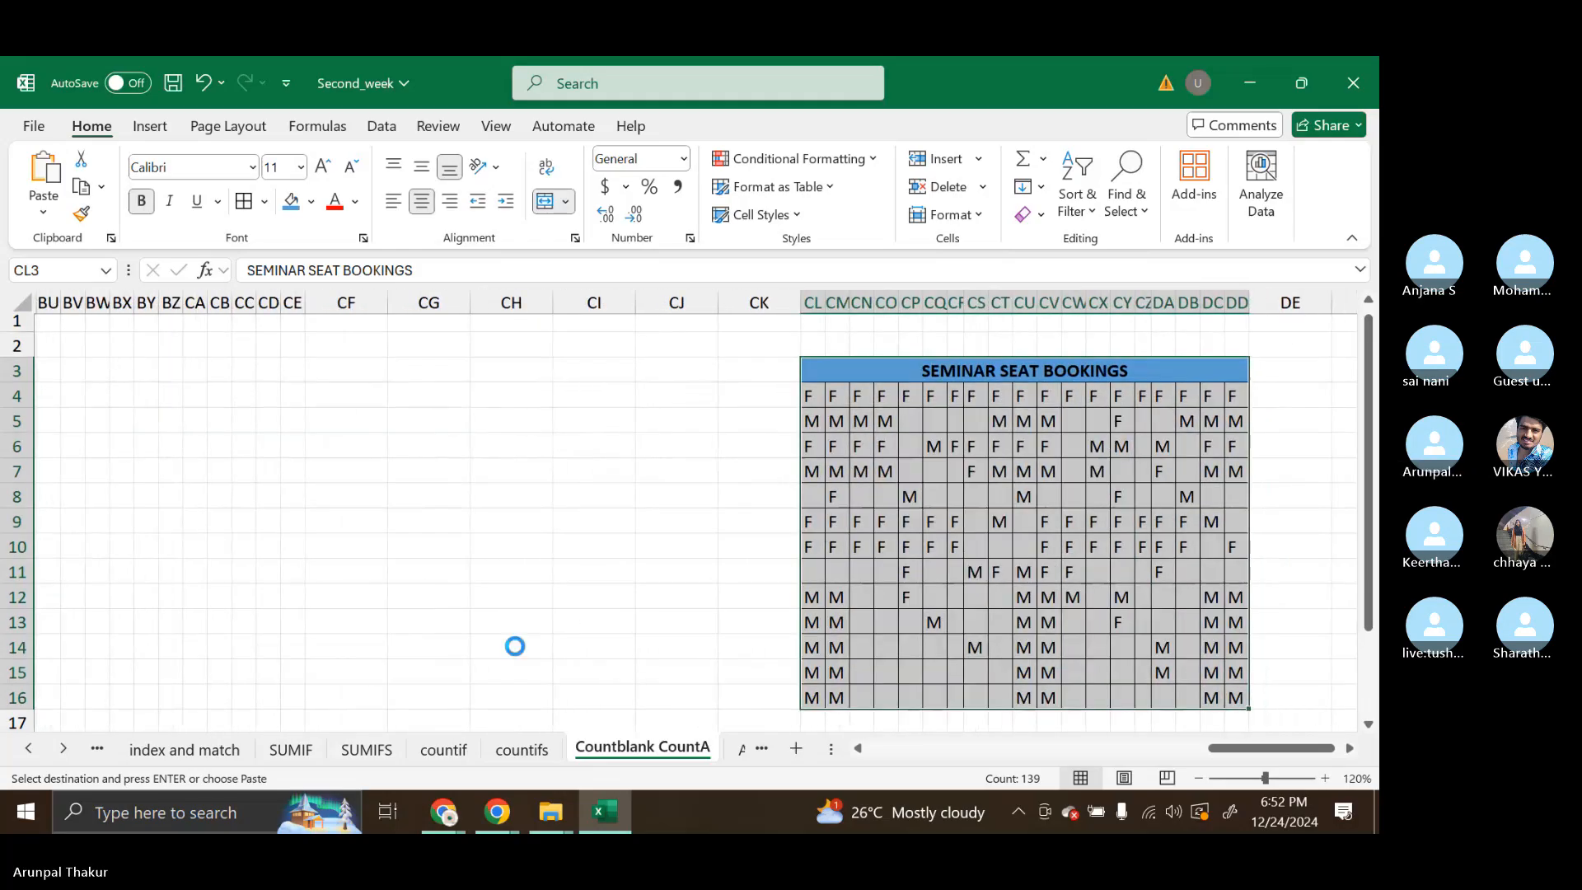
pyautogui.hotkey('ctrl', 'z')
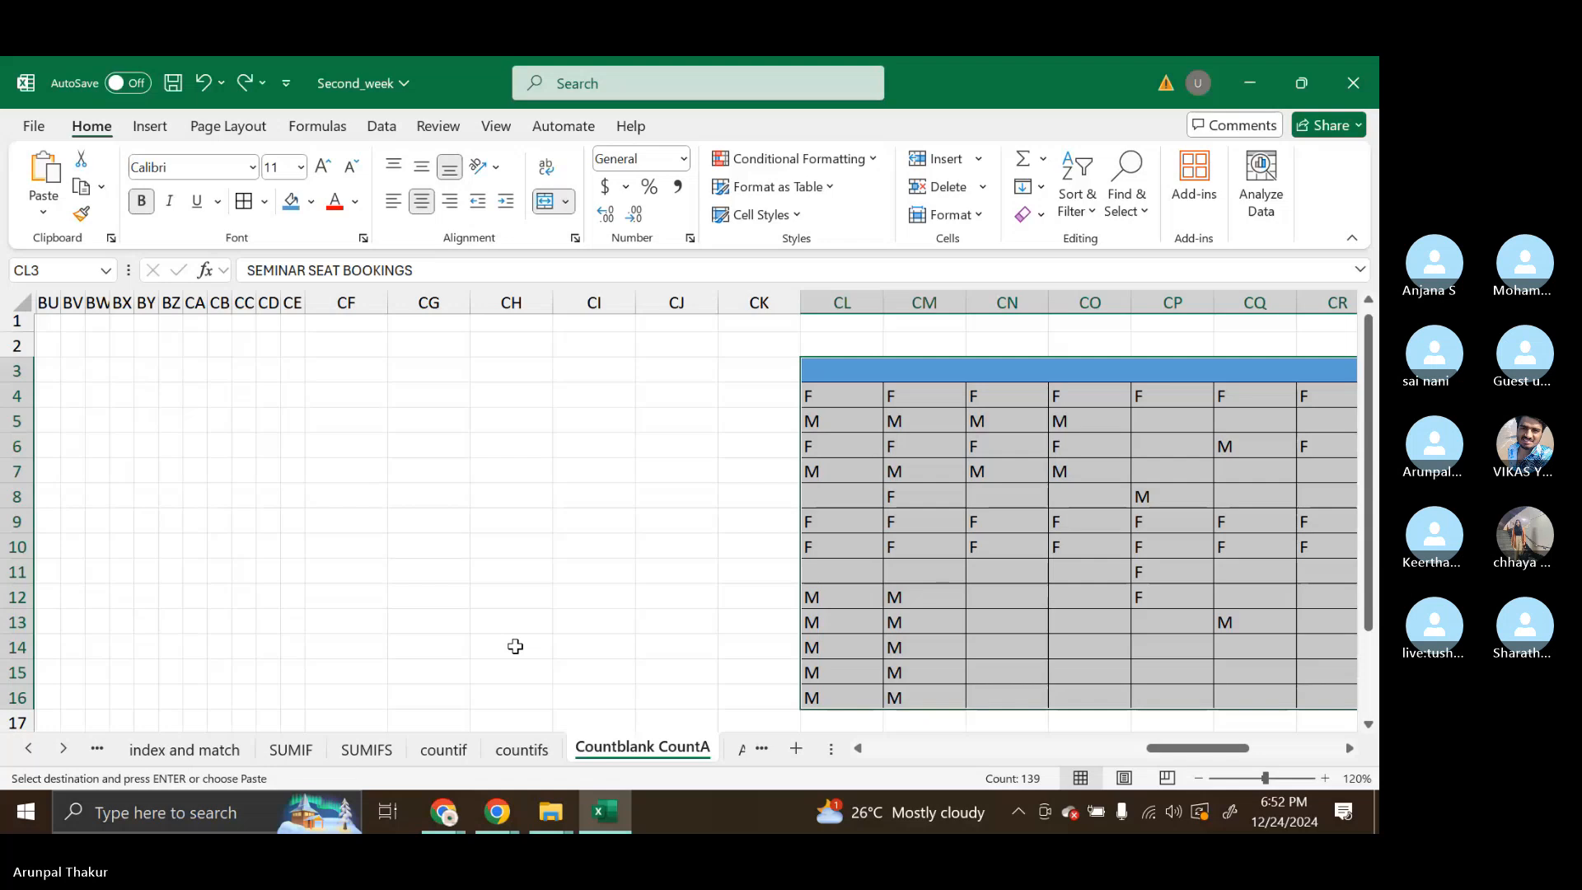
# Reapply AutoFit Column Width to the pasted seat bookings table, CL3:DD16.
pyautogui.hscroll(6, 515, 646)
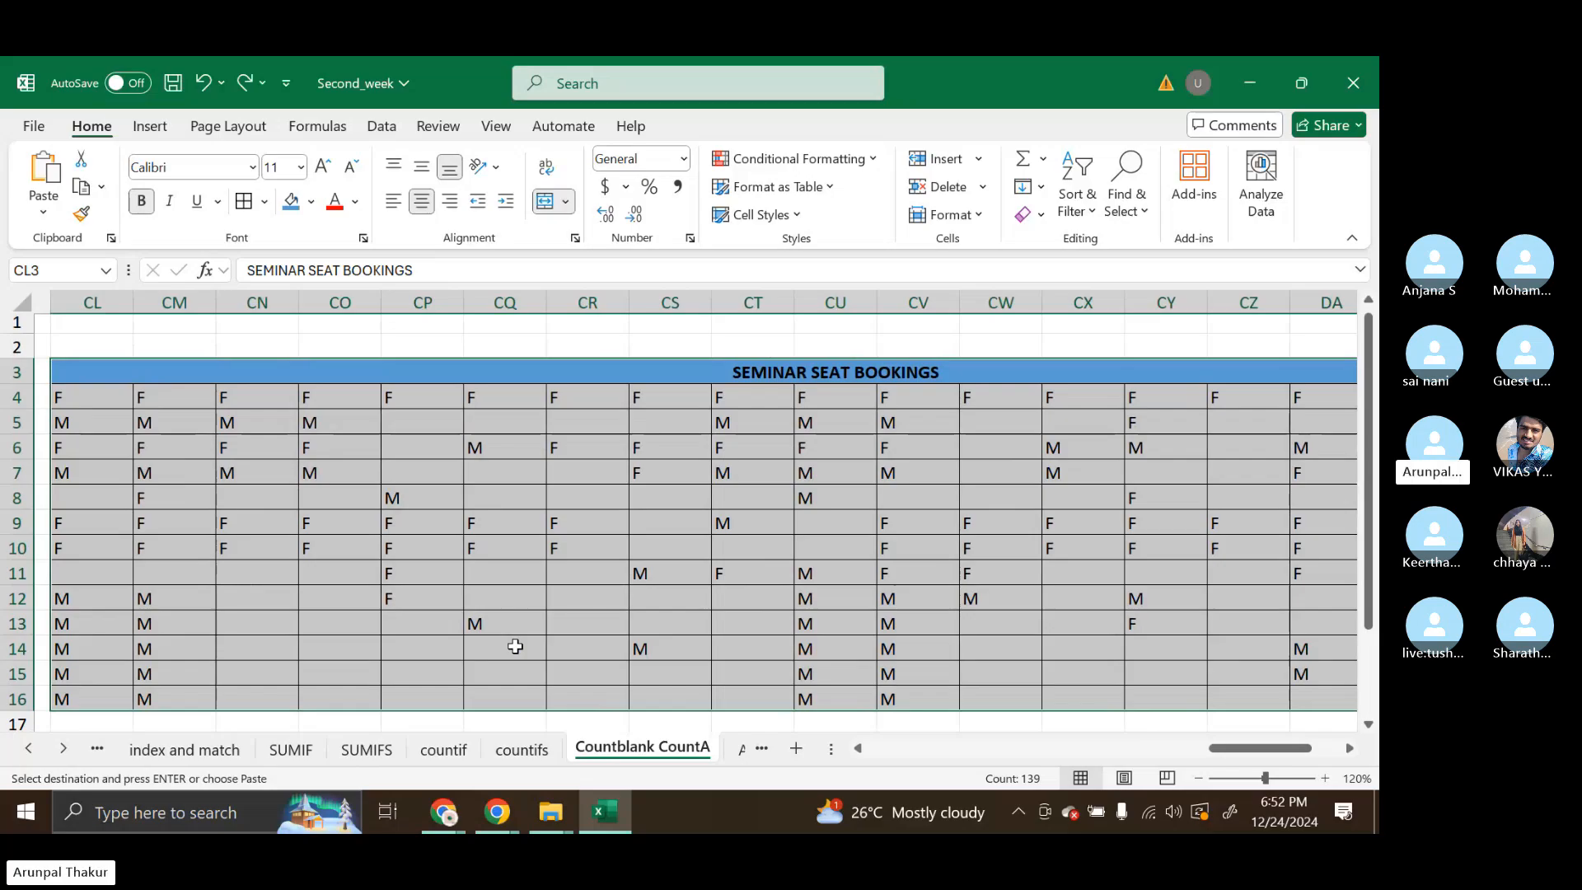
pyautogui.press('alt')
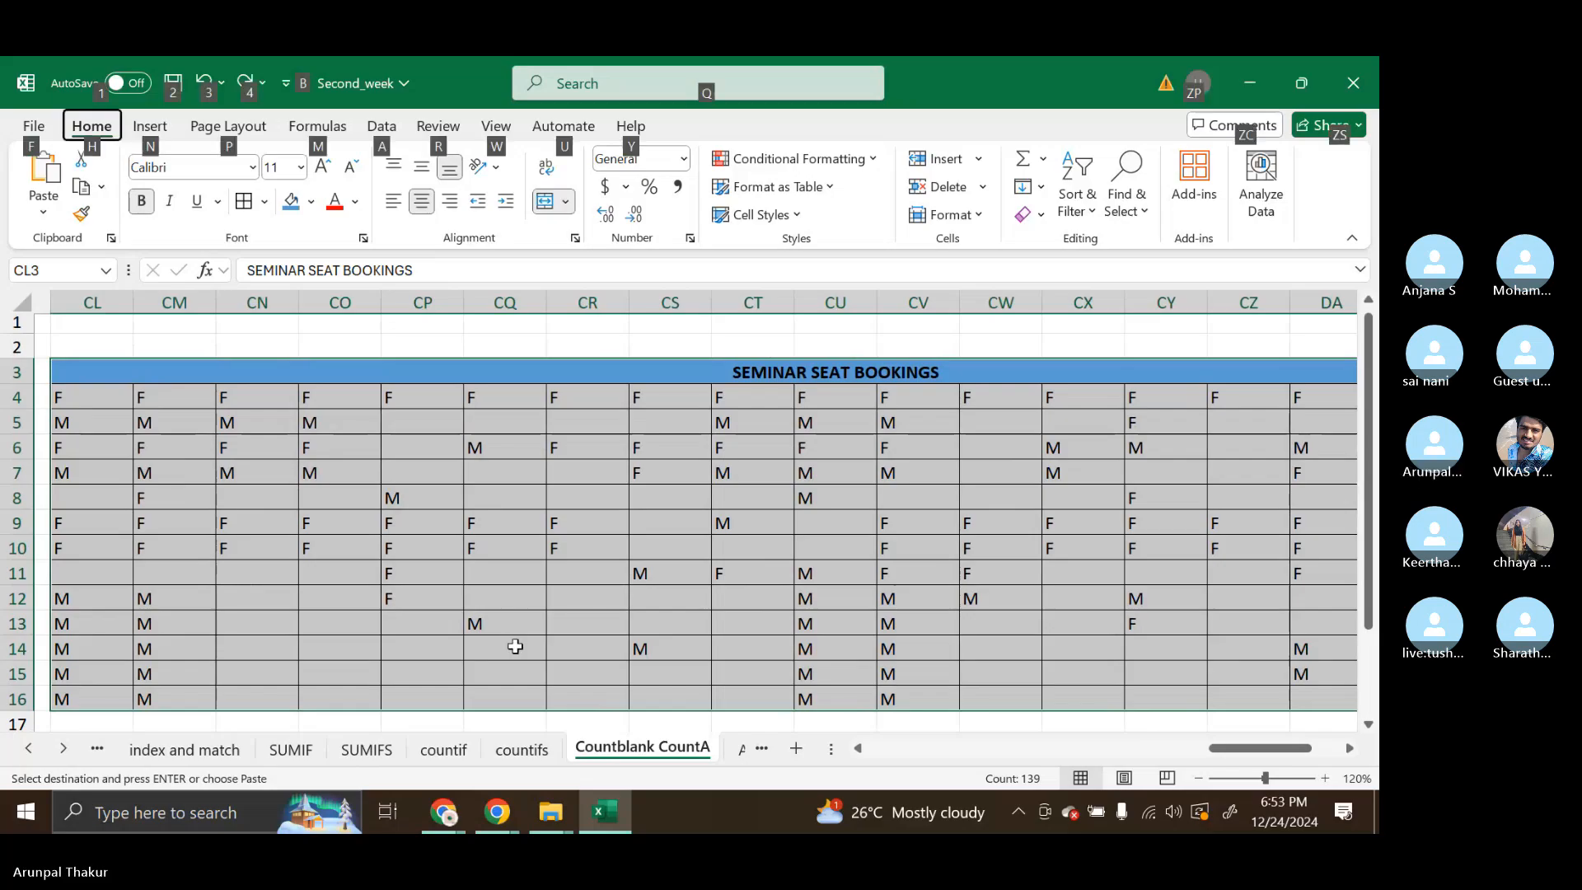
pyautogui.press('h')
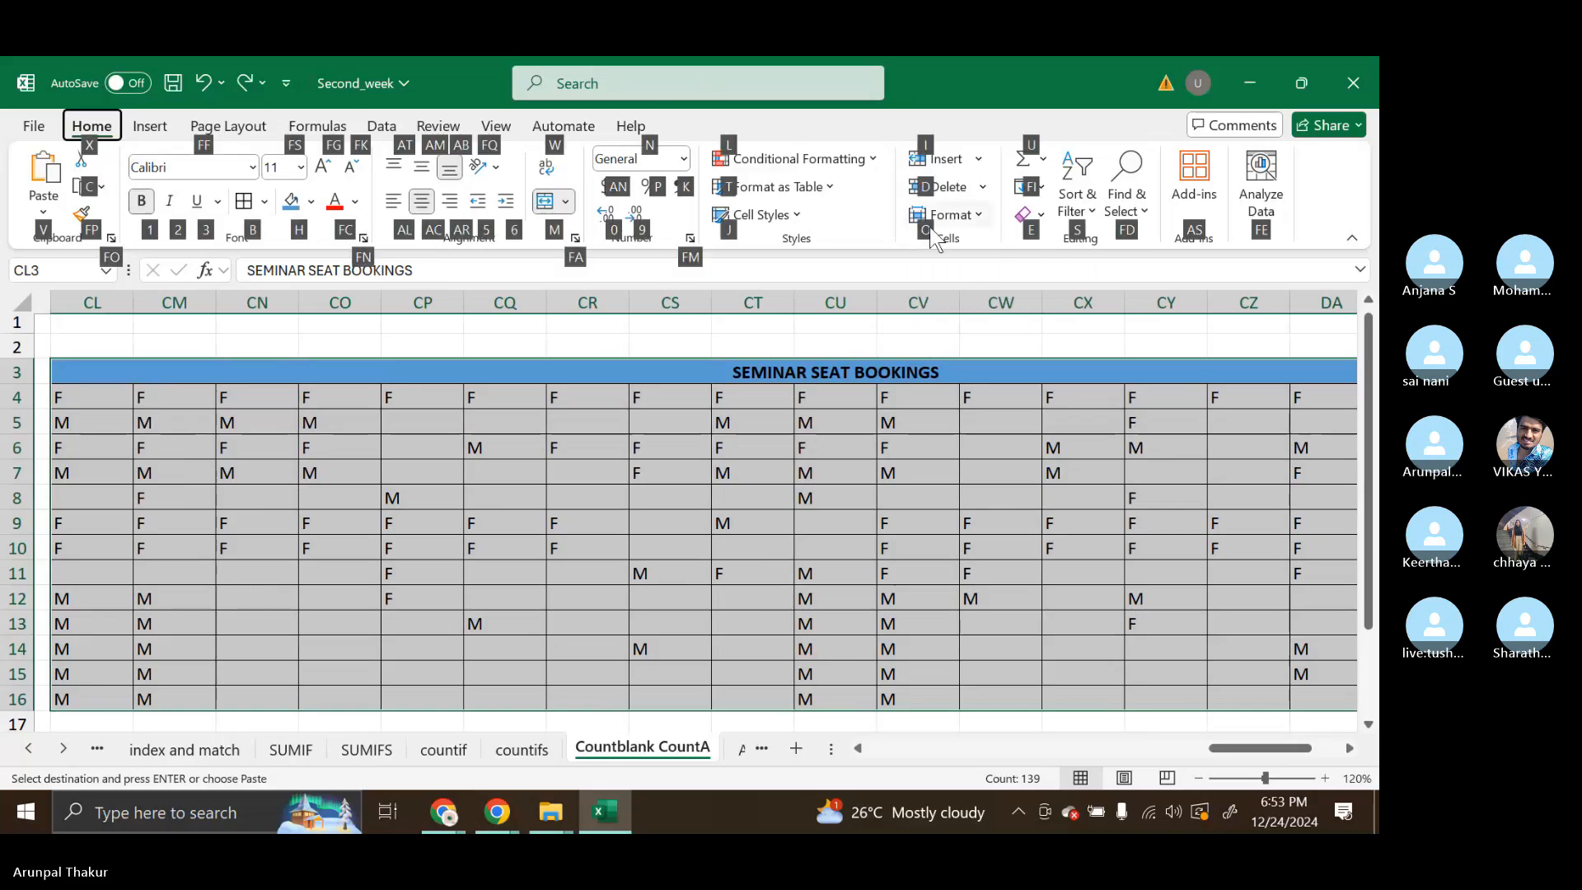
pyautogui.press('o')
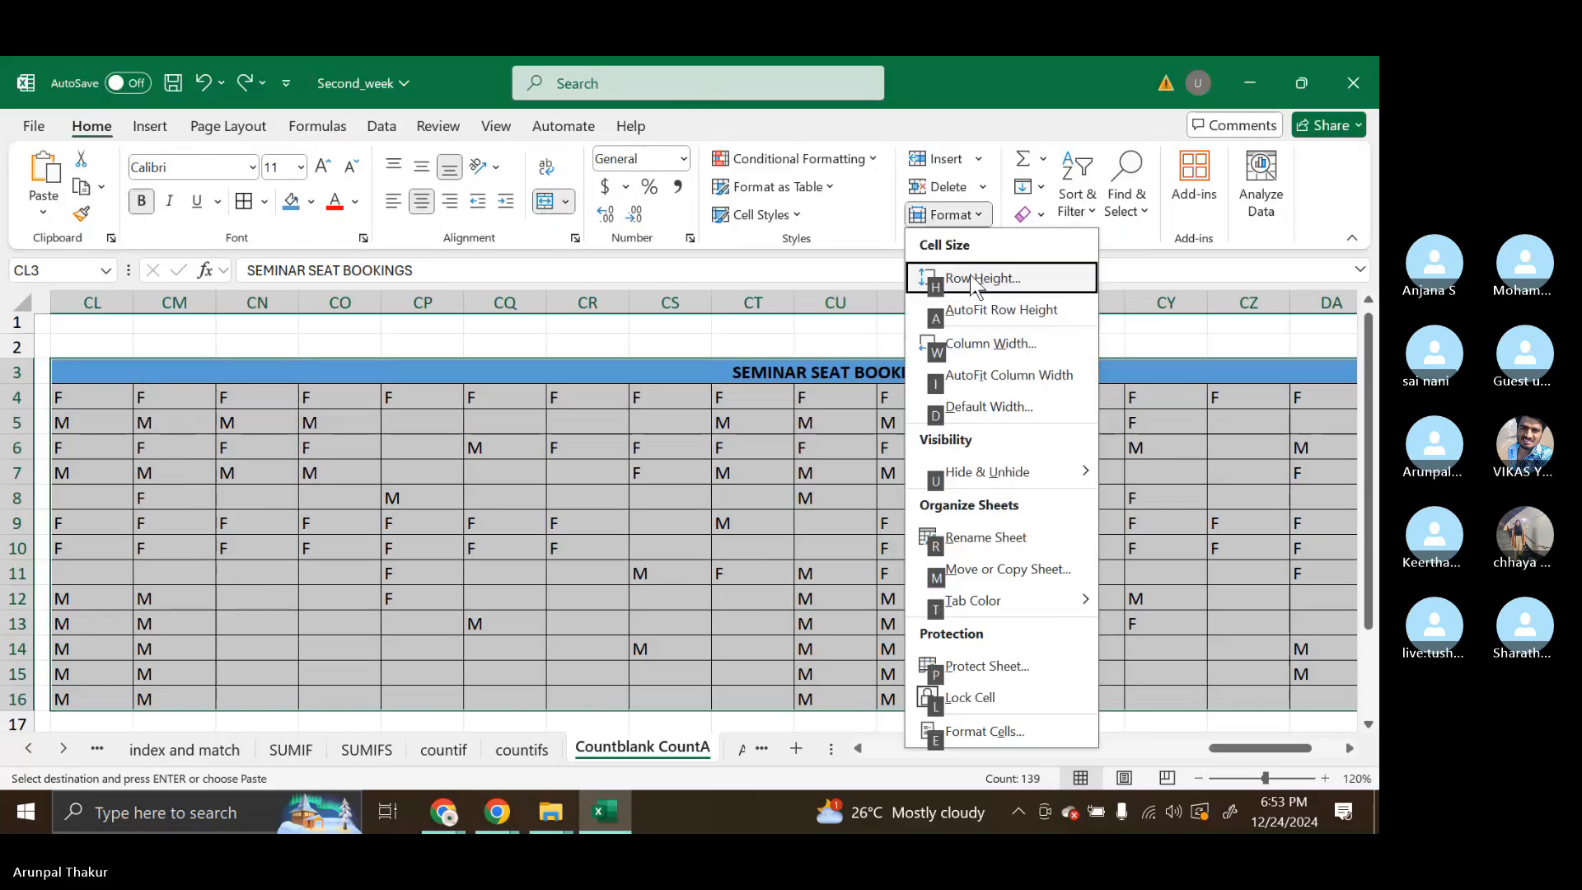
pyautogui.click(1020, 377)
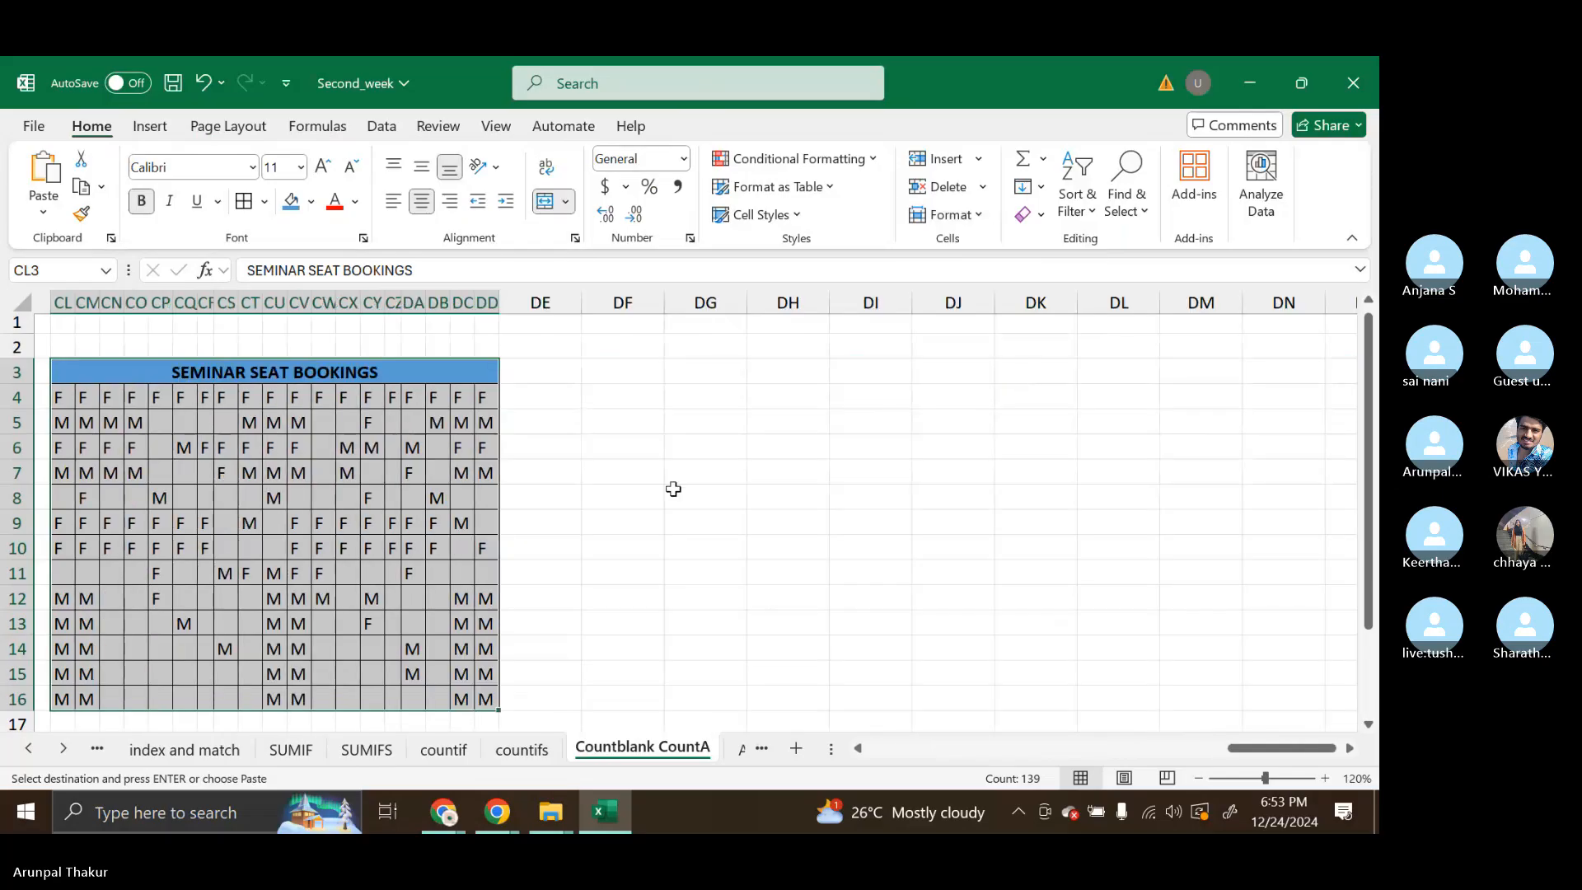
pyautogui.hscroll(-5, 673, 490)
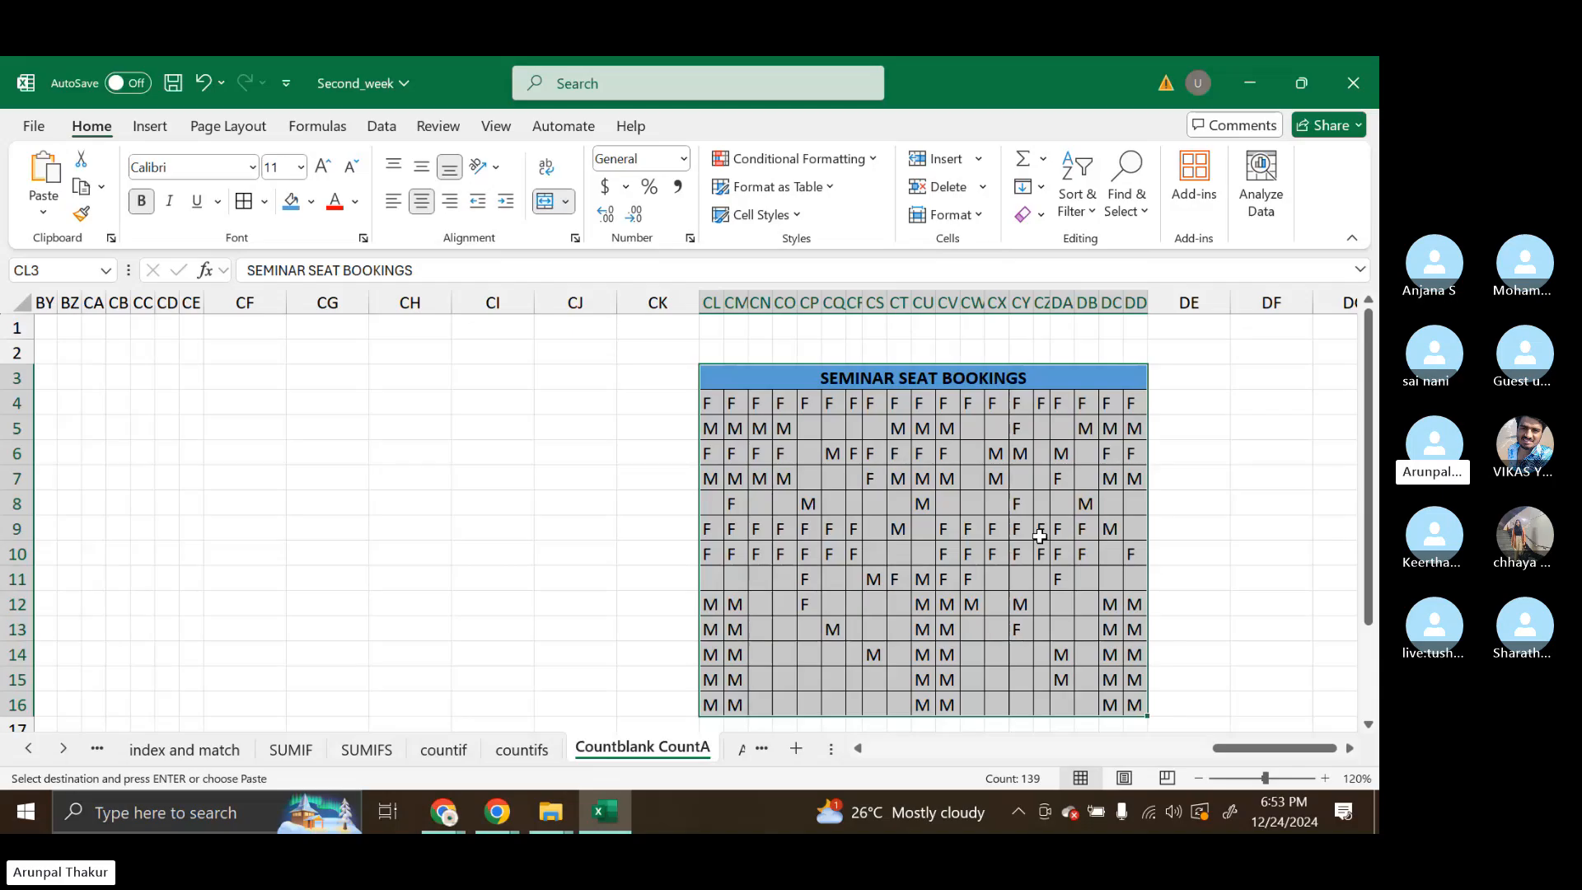
# Clear the contents of the duplicate seat bookings table in CL3:DD16.
pyautogui.click(1040, 537)
pyautogui.rightClick(1040, 536)
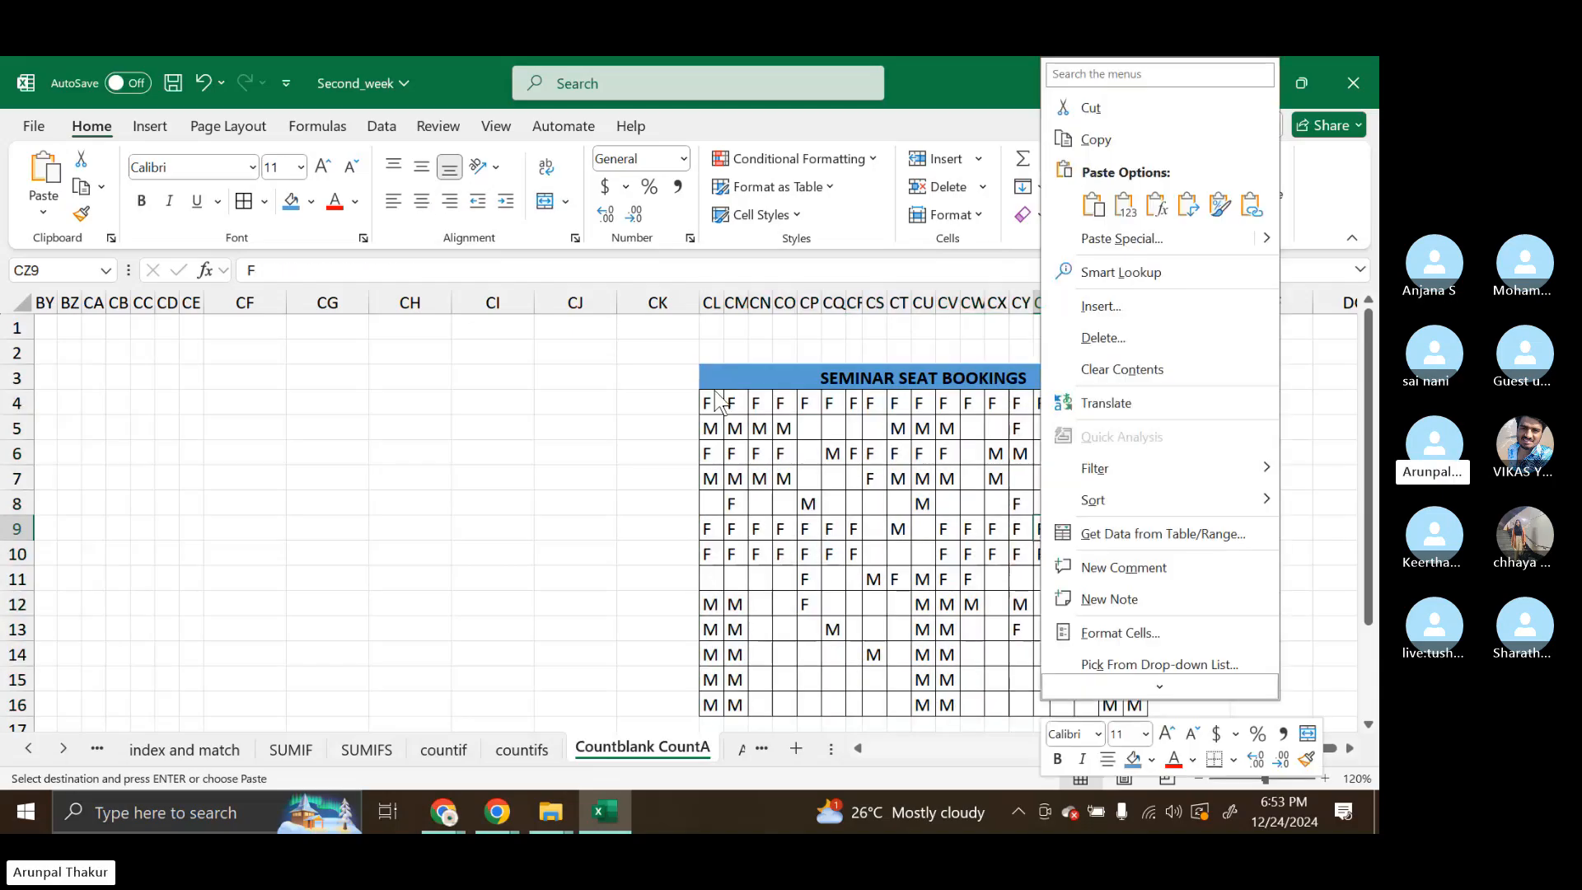
pyautogui.press('Escape')
pyautogui.moveTo(750, 387); pyautogui.dragTo(1021, 654)
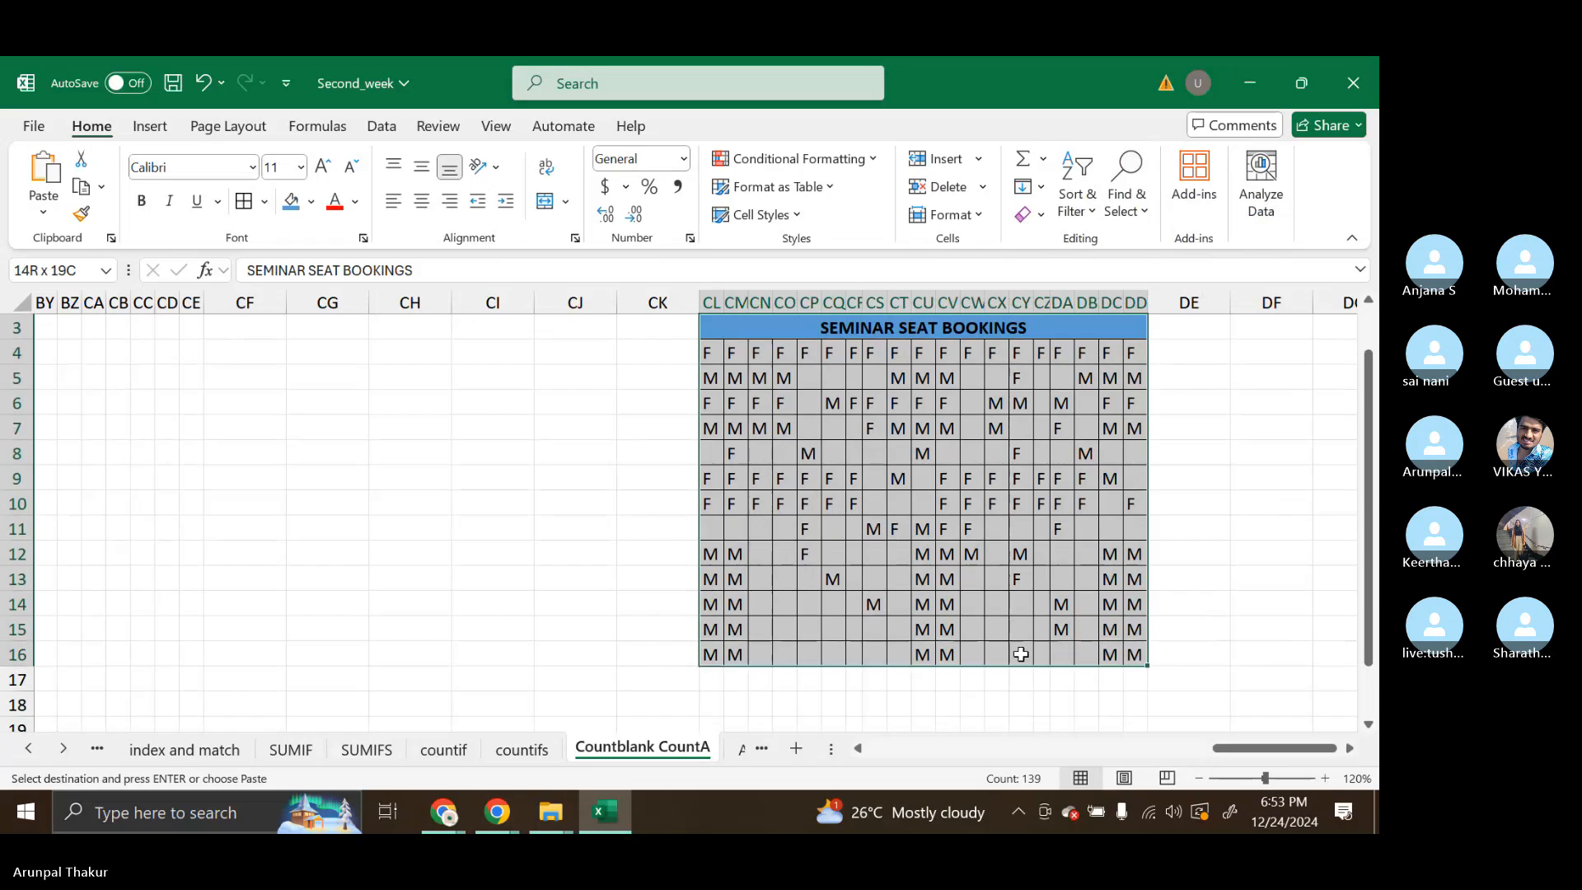
pyautogui.press('Delete')
# Enter M in the empty seat cell I10 of the original SEMINAR SEAT BOOKINGS table.
pyautogui.hscroll(-4, 1020, 652)
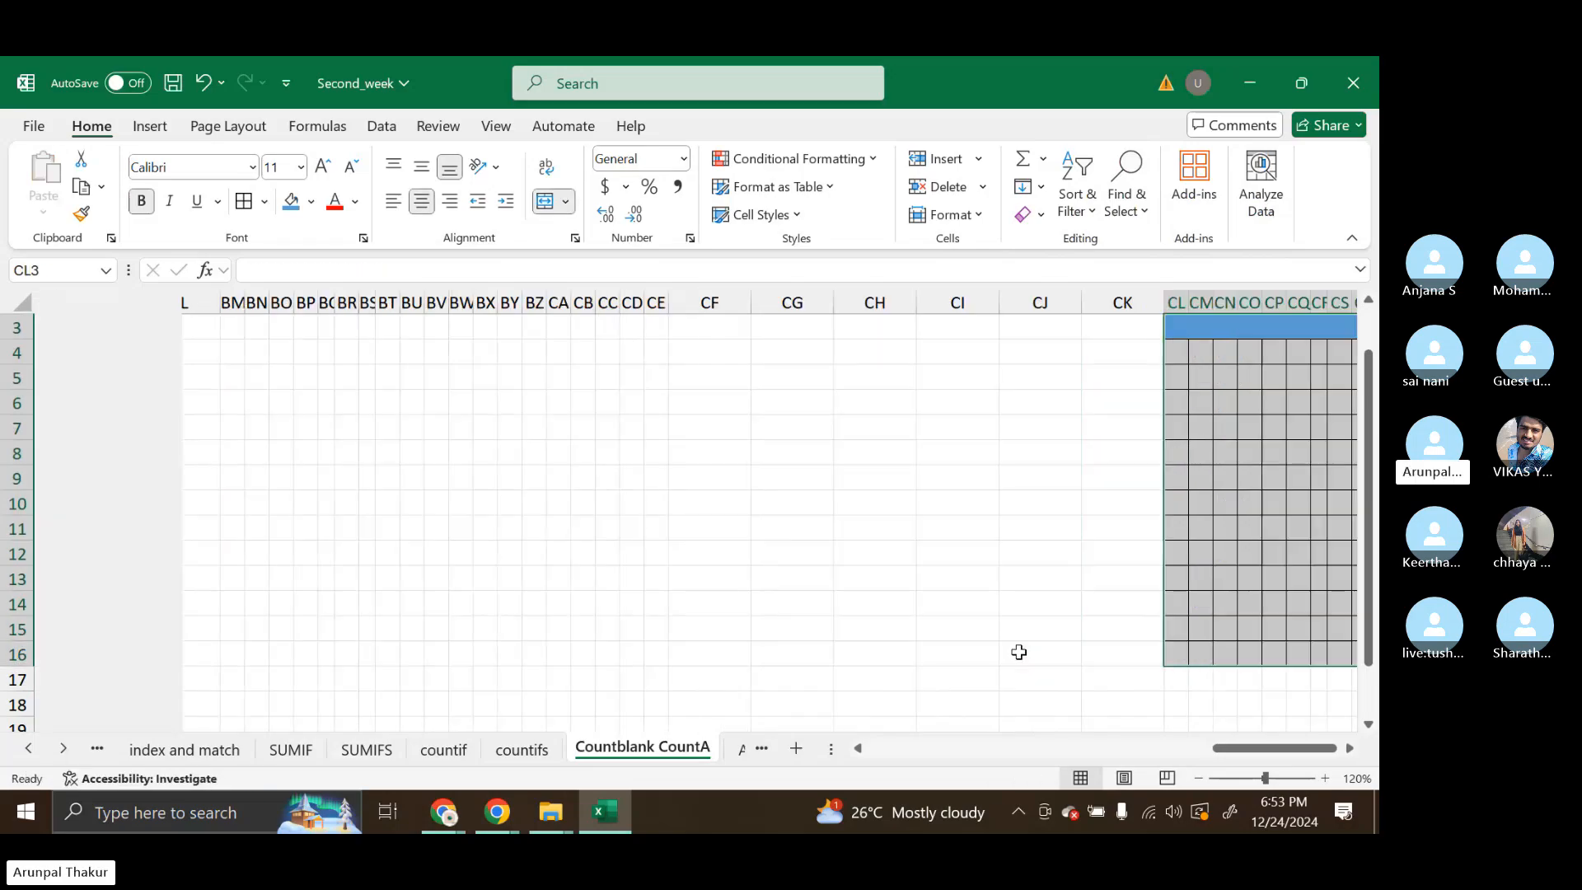
pyautogui.hscroll(-6, 1019, 652)
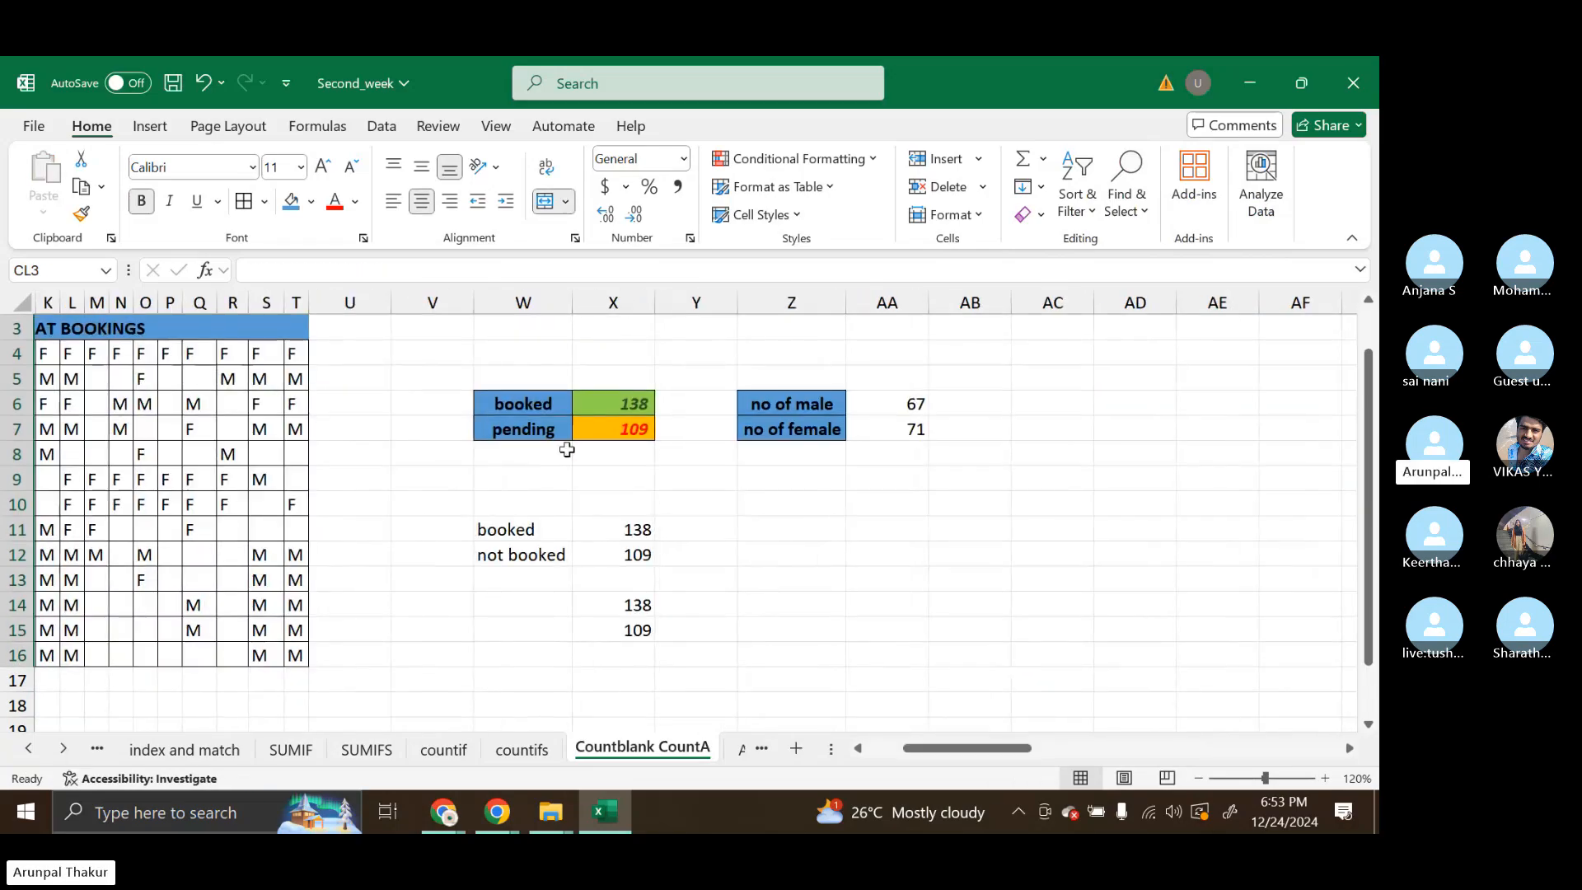
pyautogui.click(321, 507)
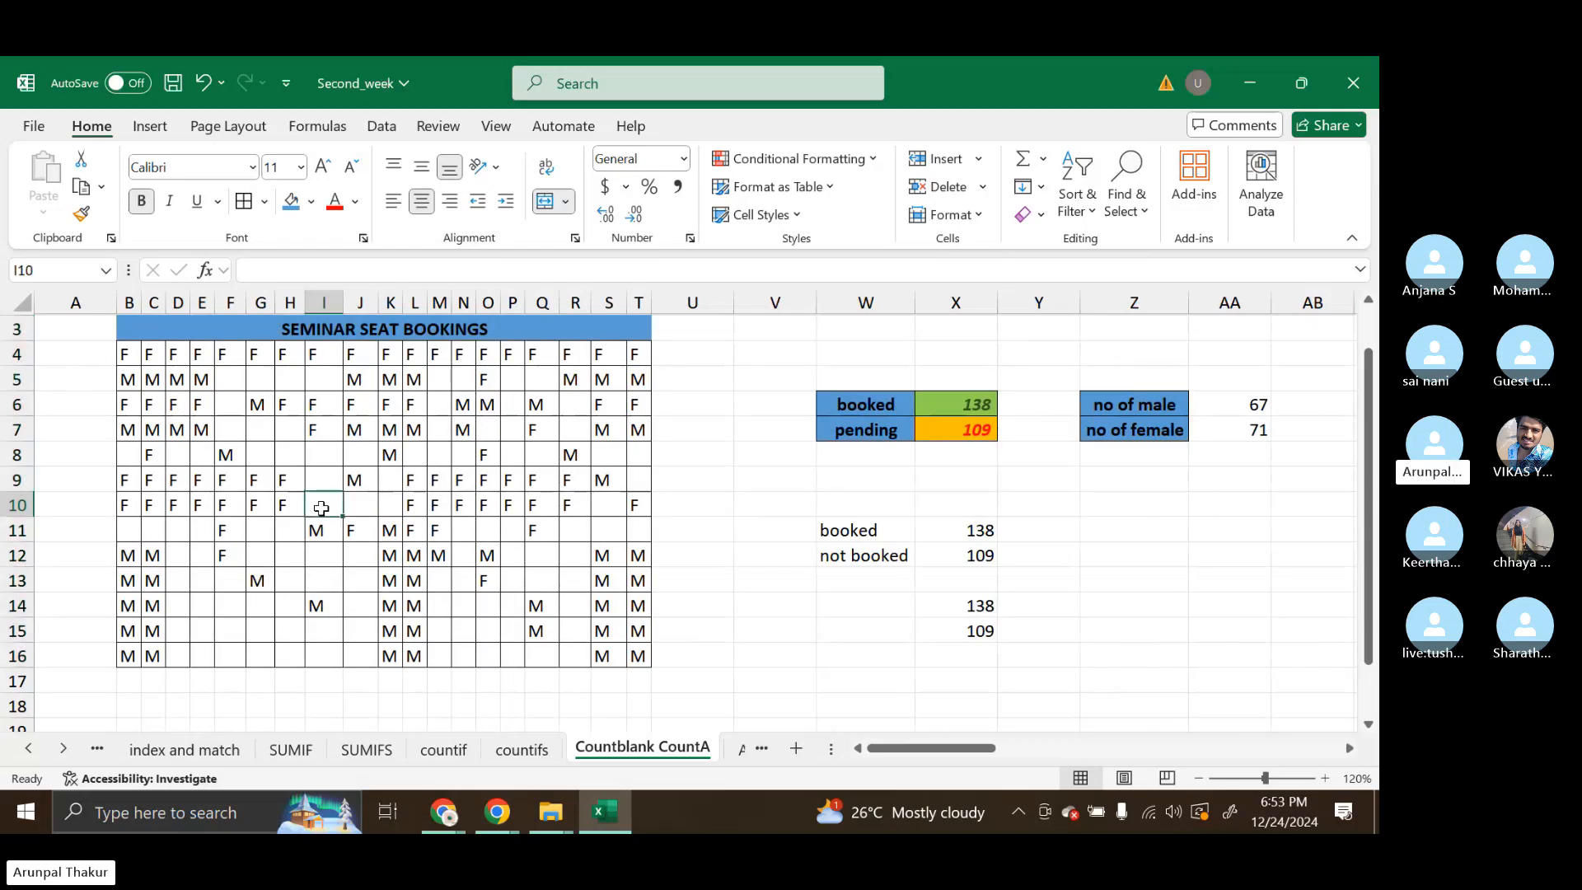
pyautogui.write('mM')
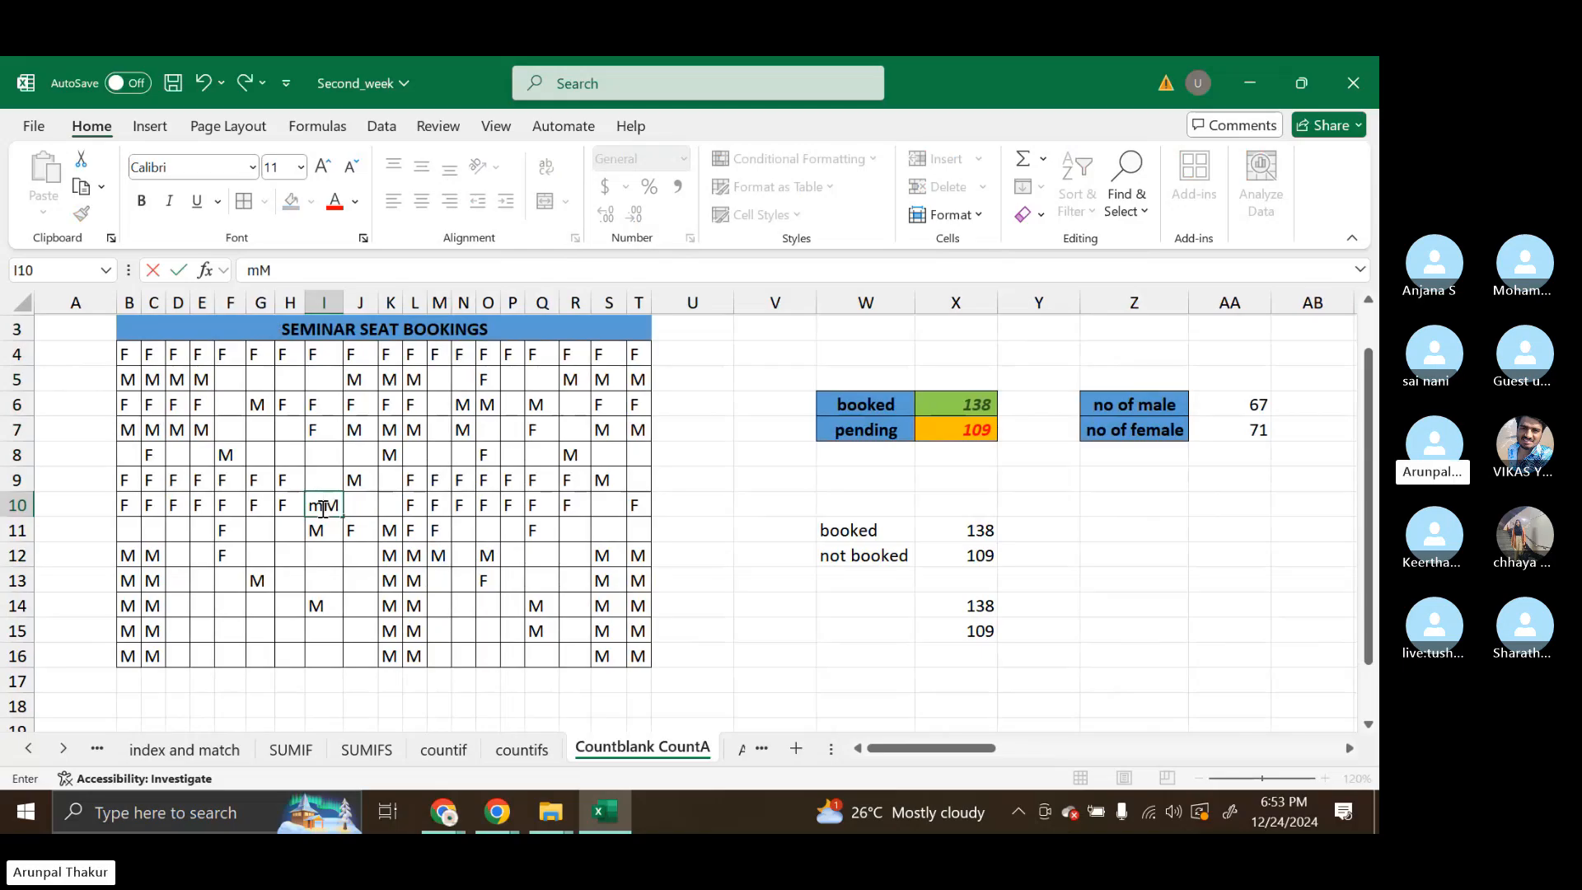
pyautogui.press('BackSpace')
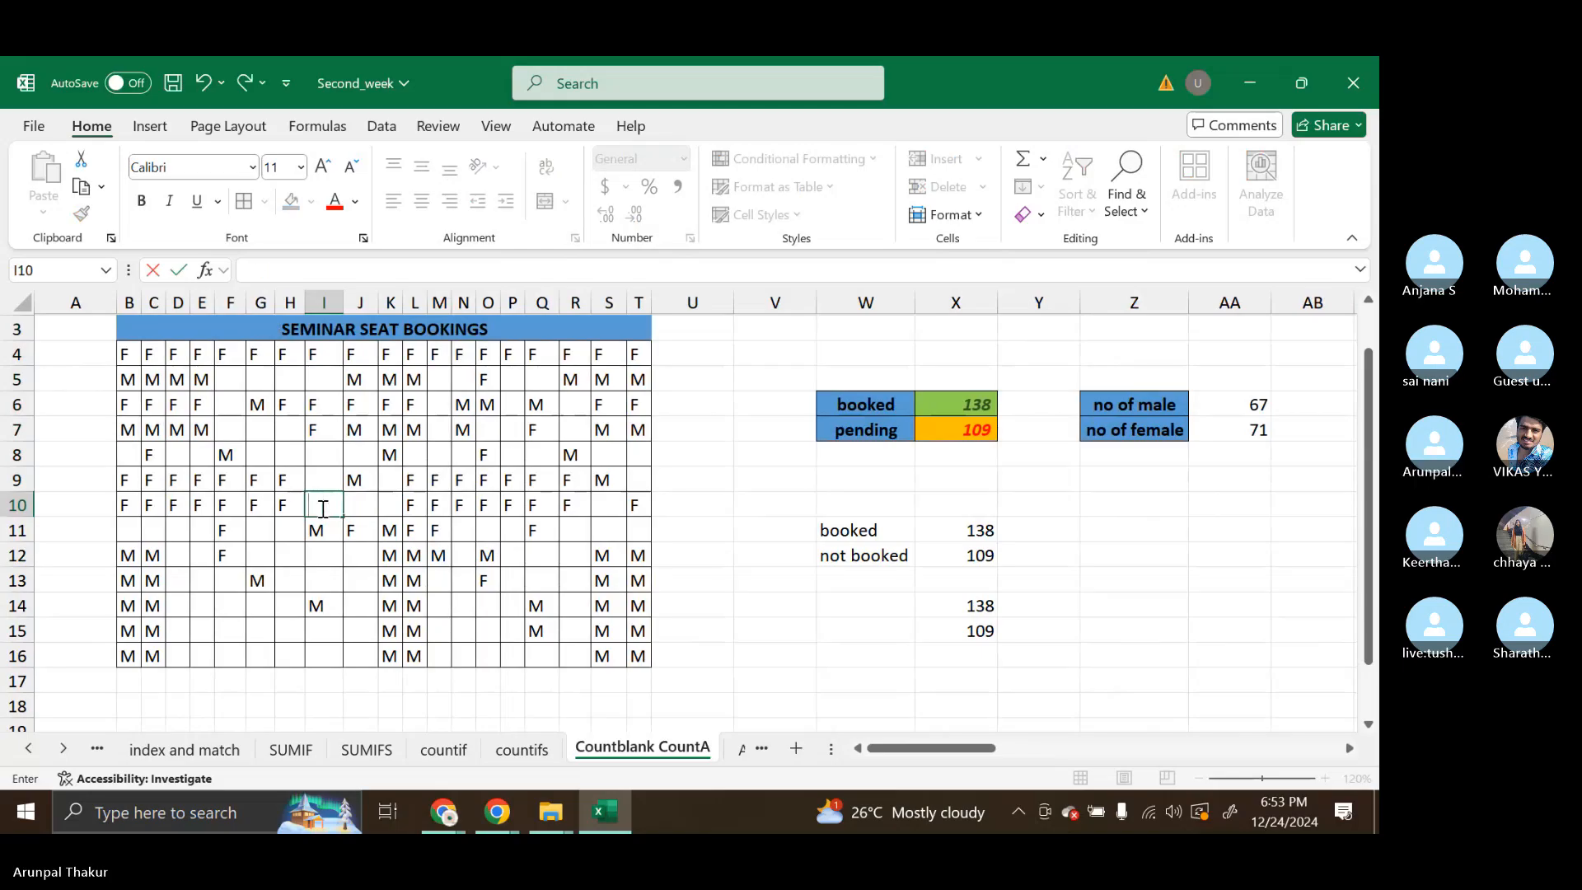
pyautogui.write('M')
pyautogui.press('Return')
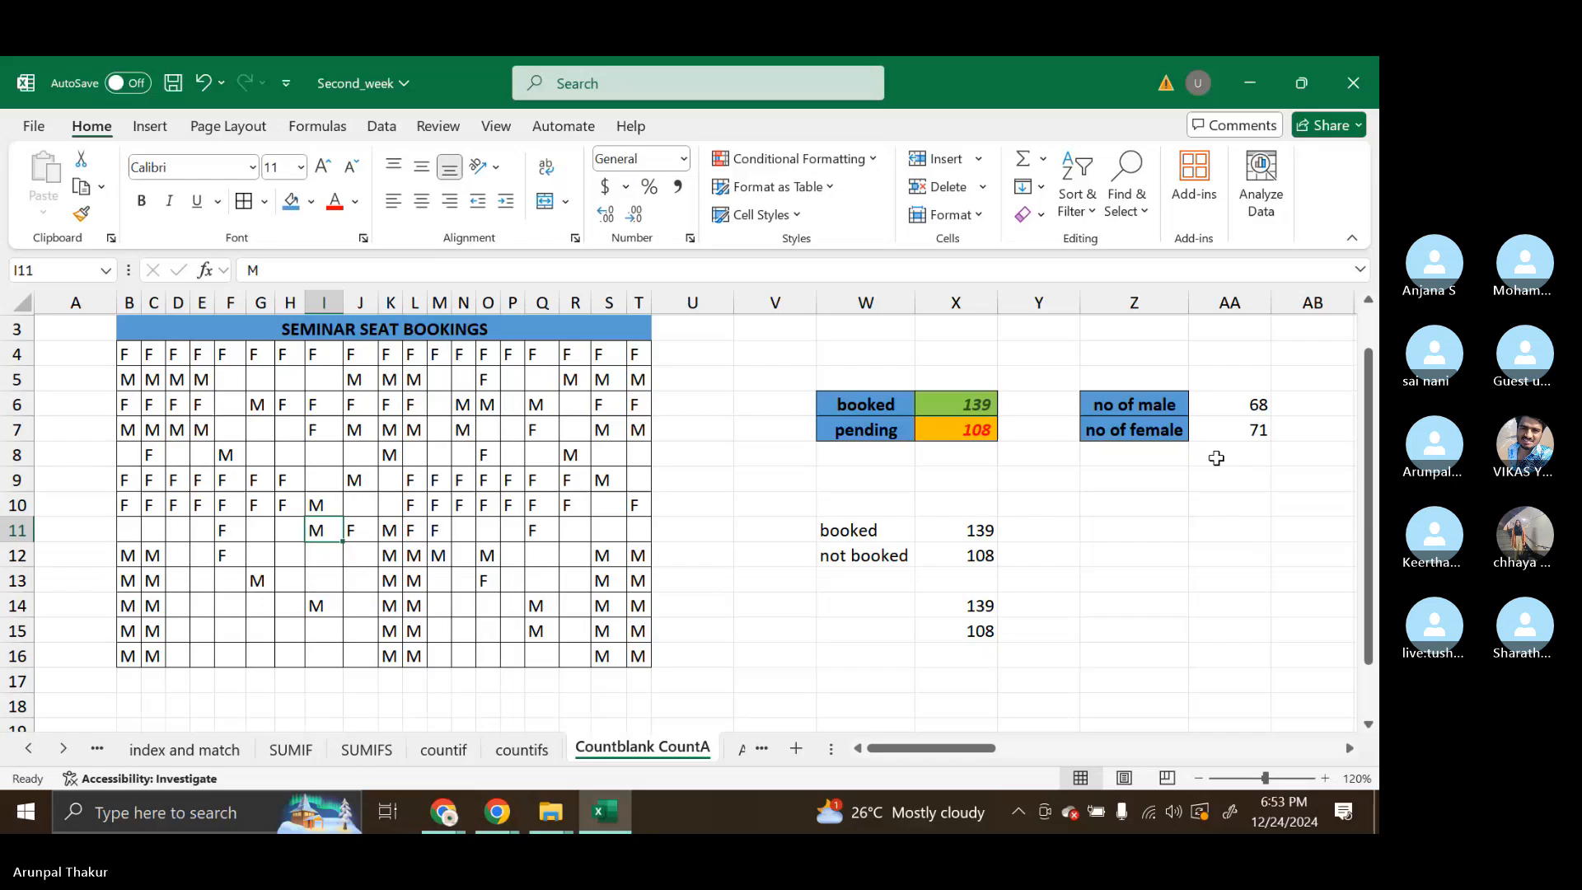
# Review the formulas behind the booked, pending and no of male counts in X6, X7 and AA6.
pyautogui.click(968, 399)
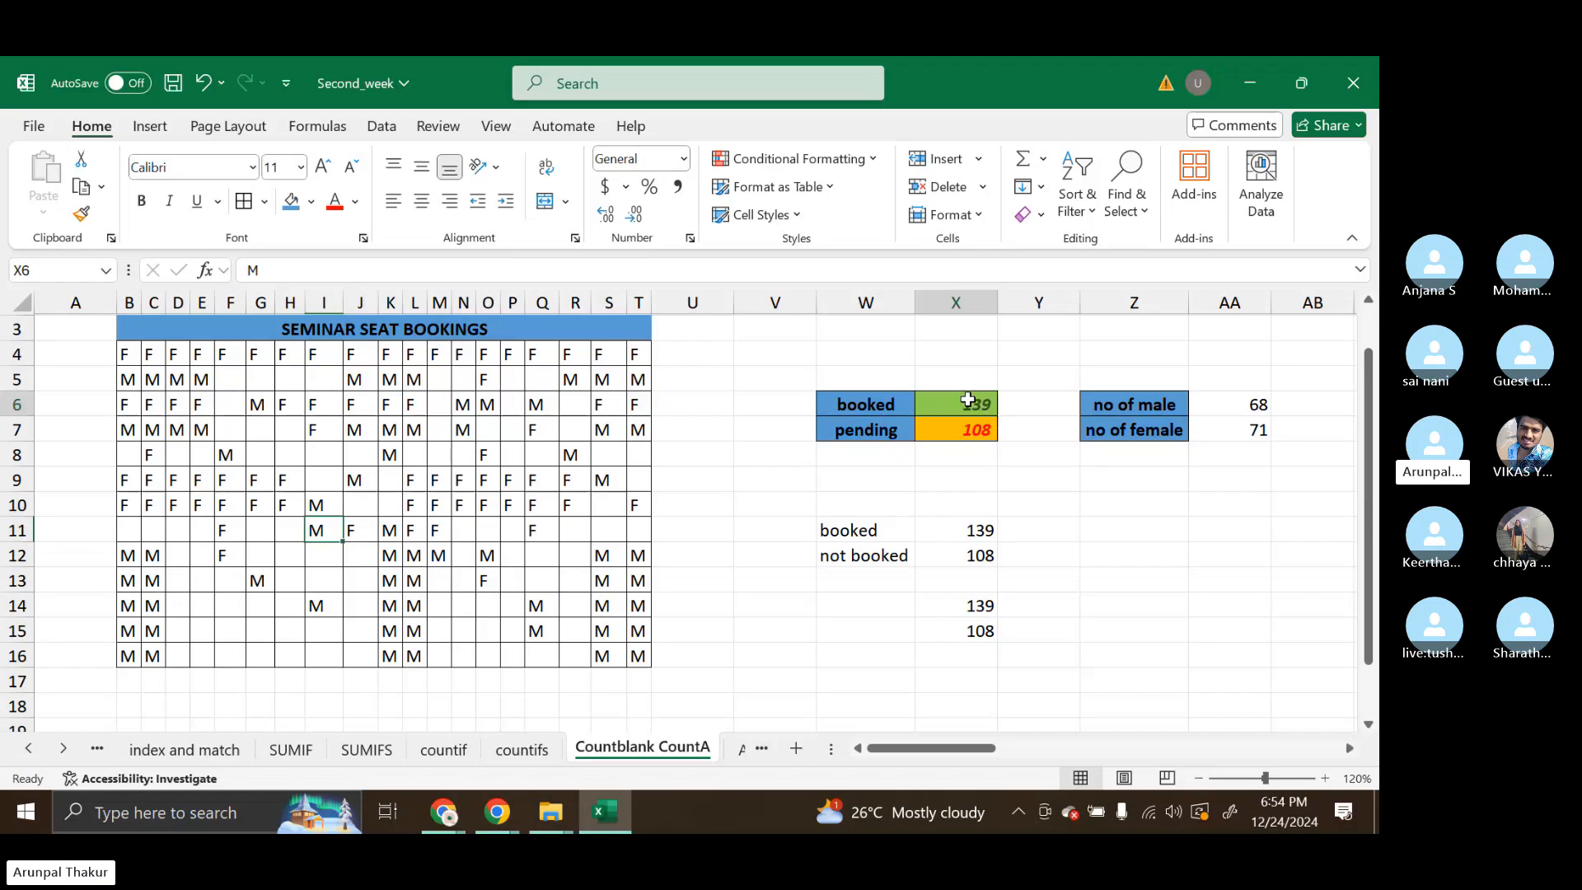
pyautogui.doubleClick(968, 400)
pyautogui.doubleClick(921, 434)
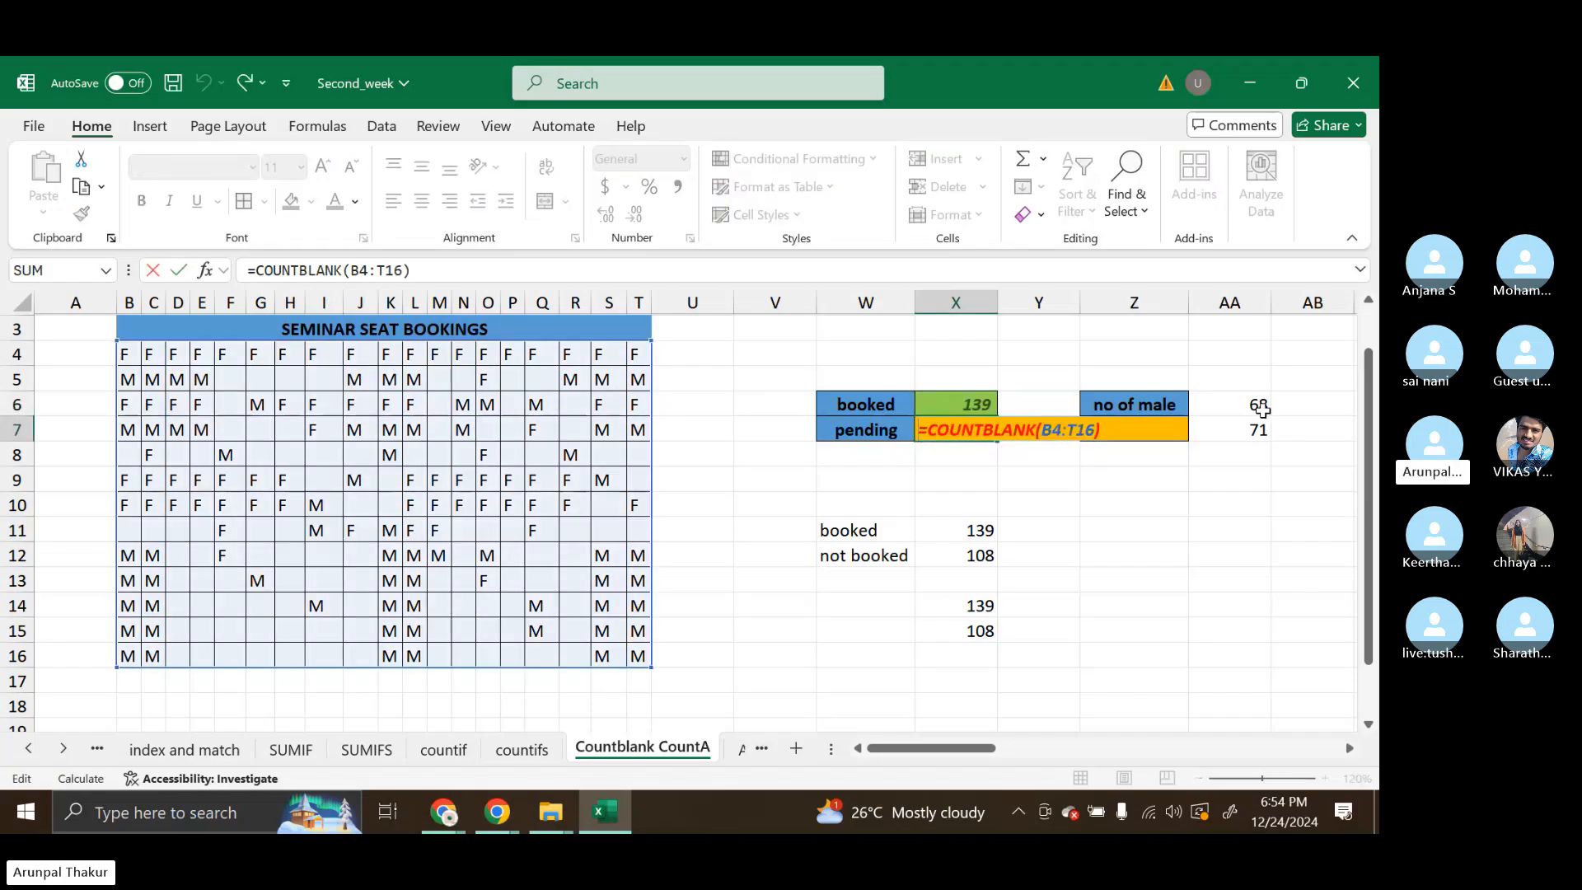
pyautogui.click(1164, 400)
pyautogui.write('=')
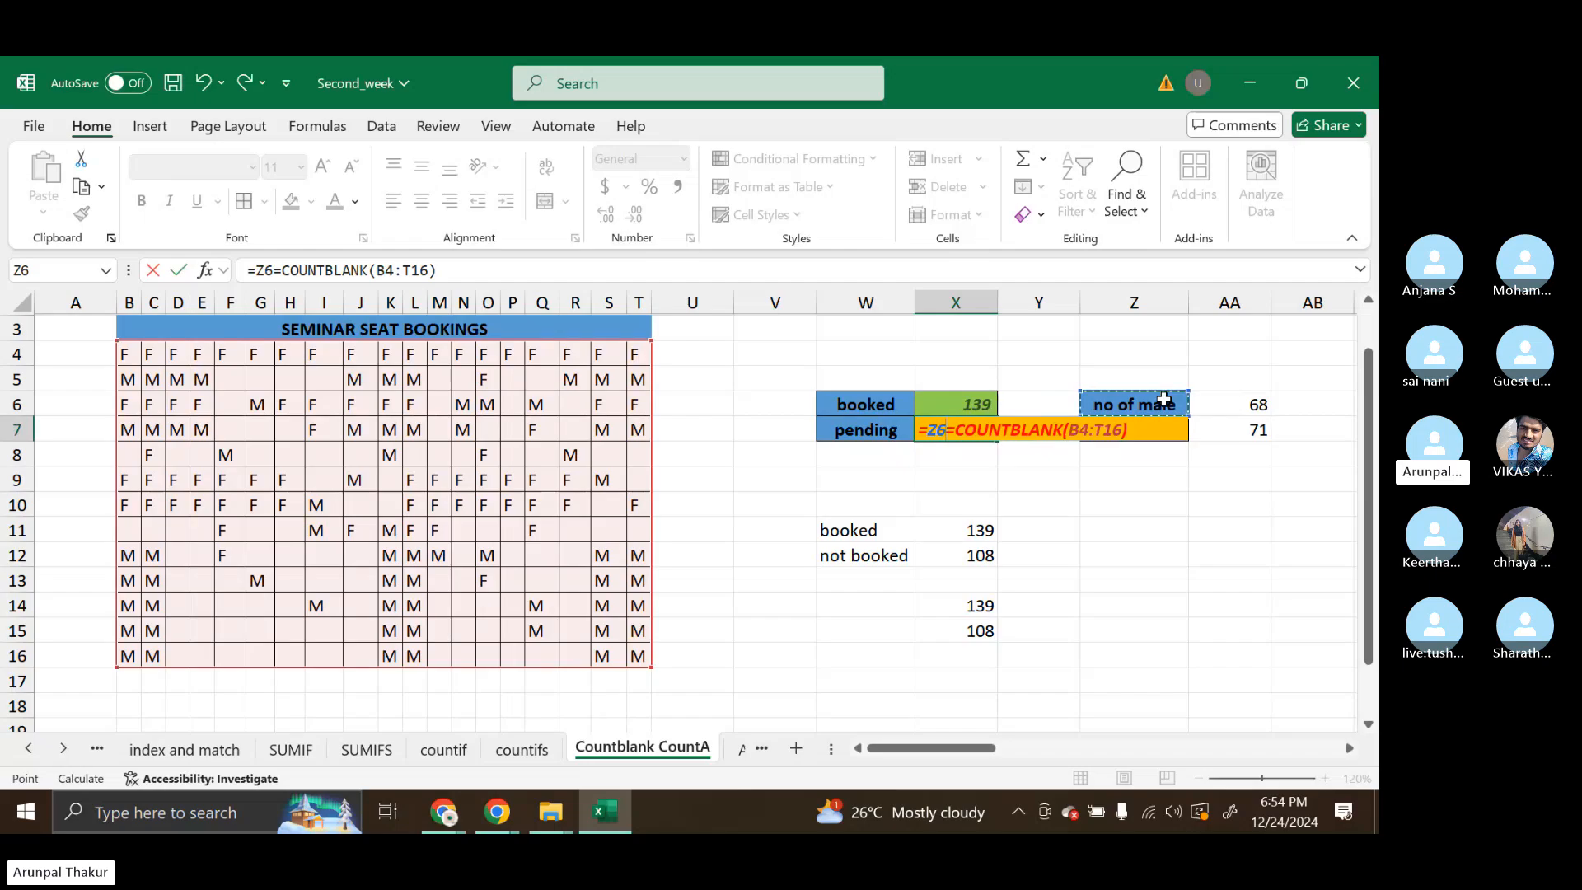
pyautogui.press('BackSpace')
pyautogui.press('BackSpace')
pyautogui.press('BackSpace')
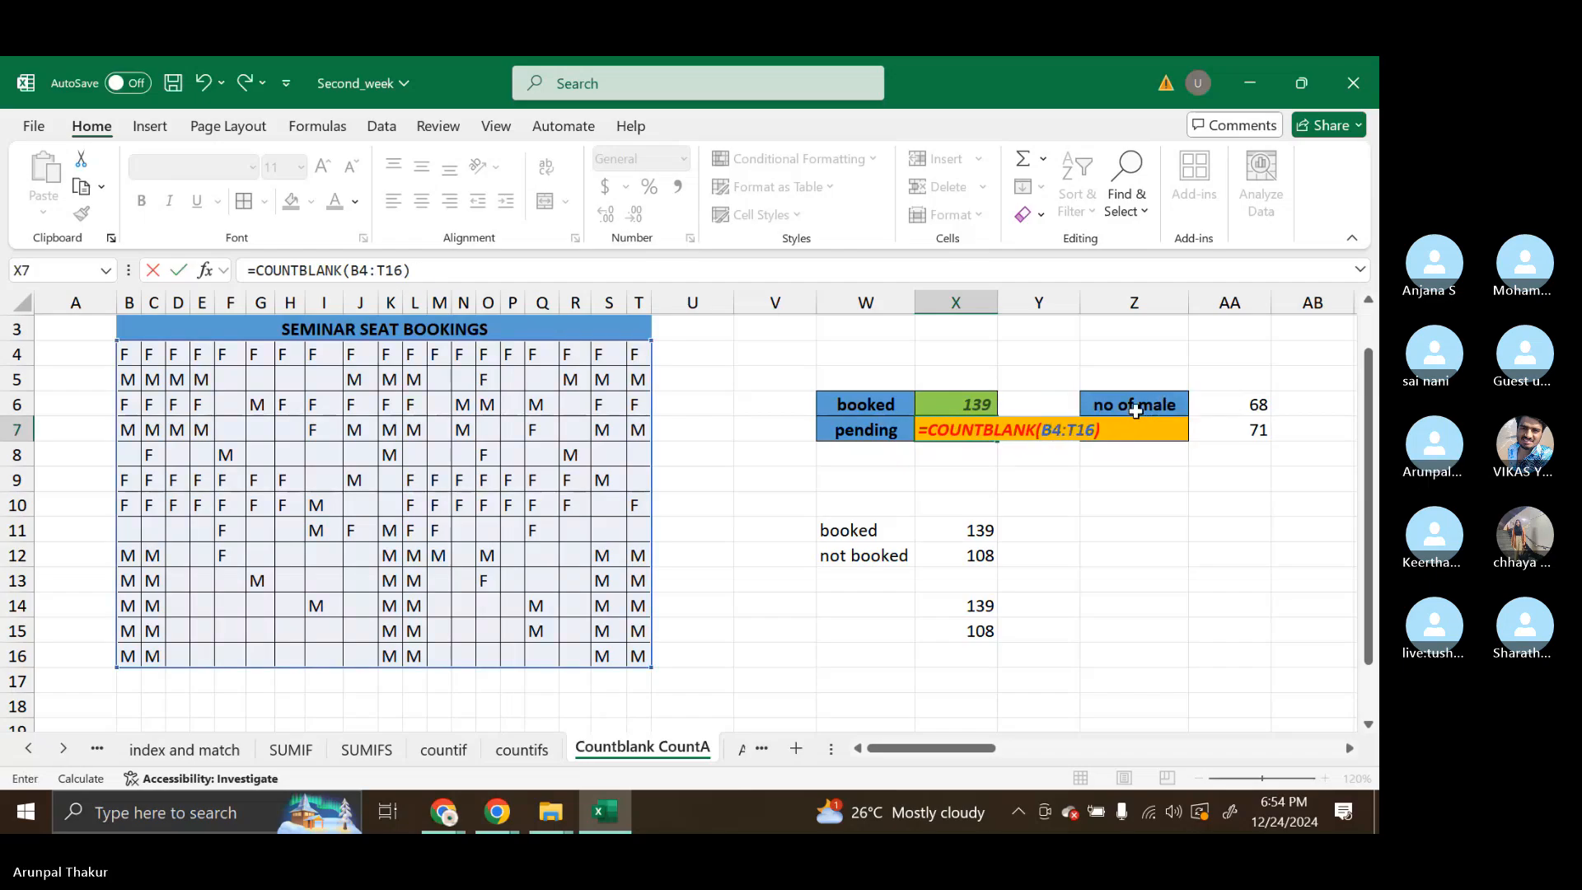
pyautogui.press('Return')
pyautogui.click(1226, 404)
pyautogui.doubleClick(1226, 404)
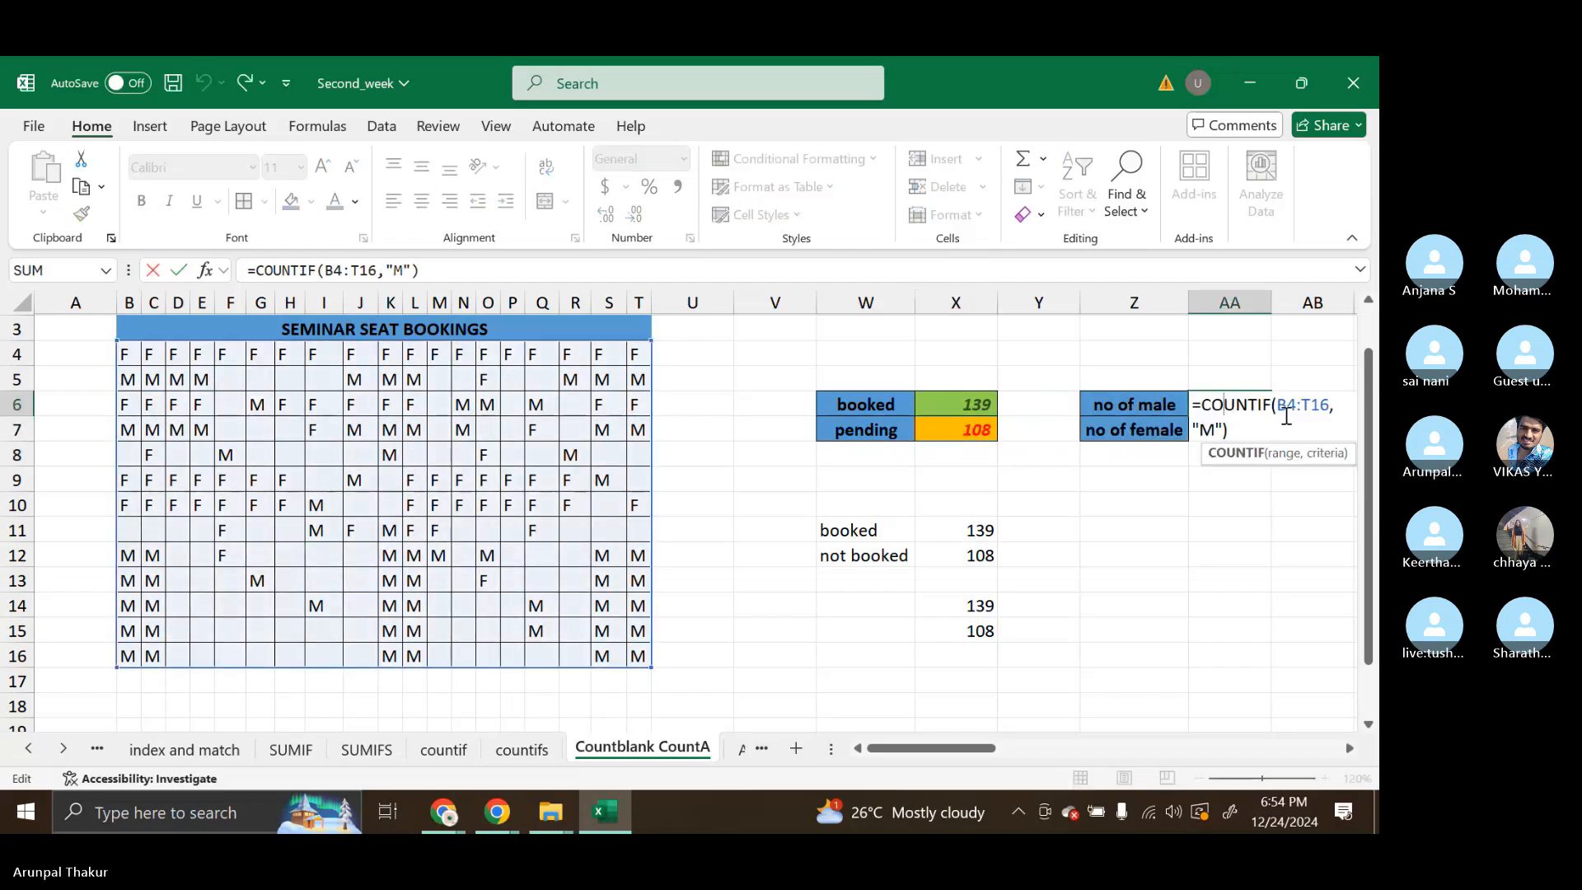
pyautogui.press('Escape')
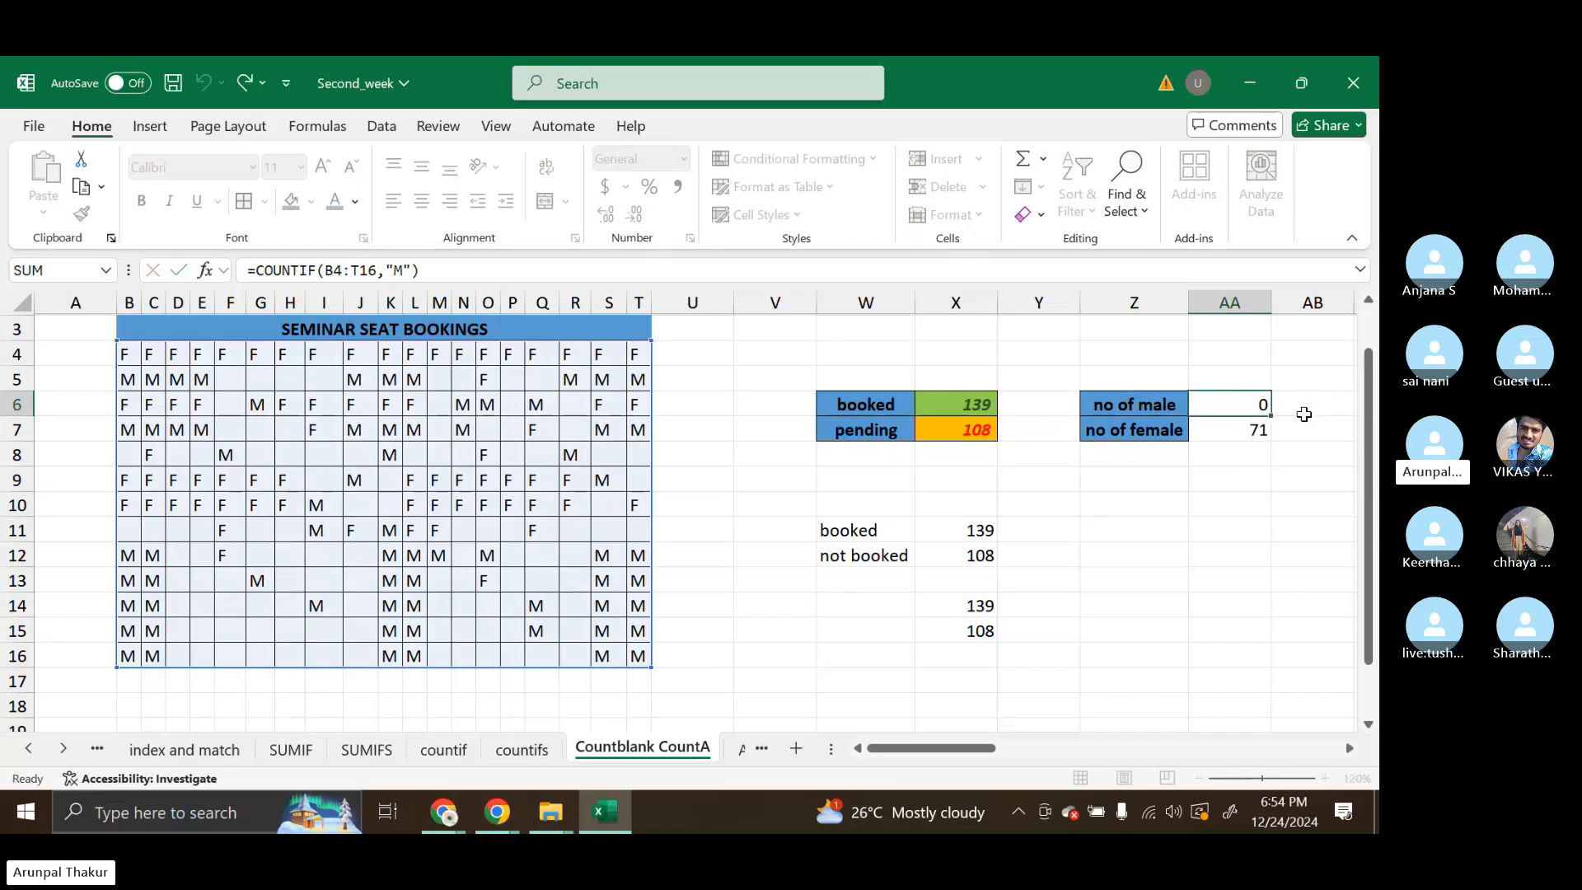
pyautogui.press('Return')
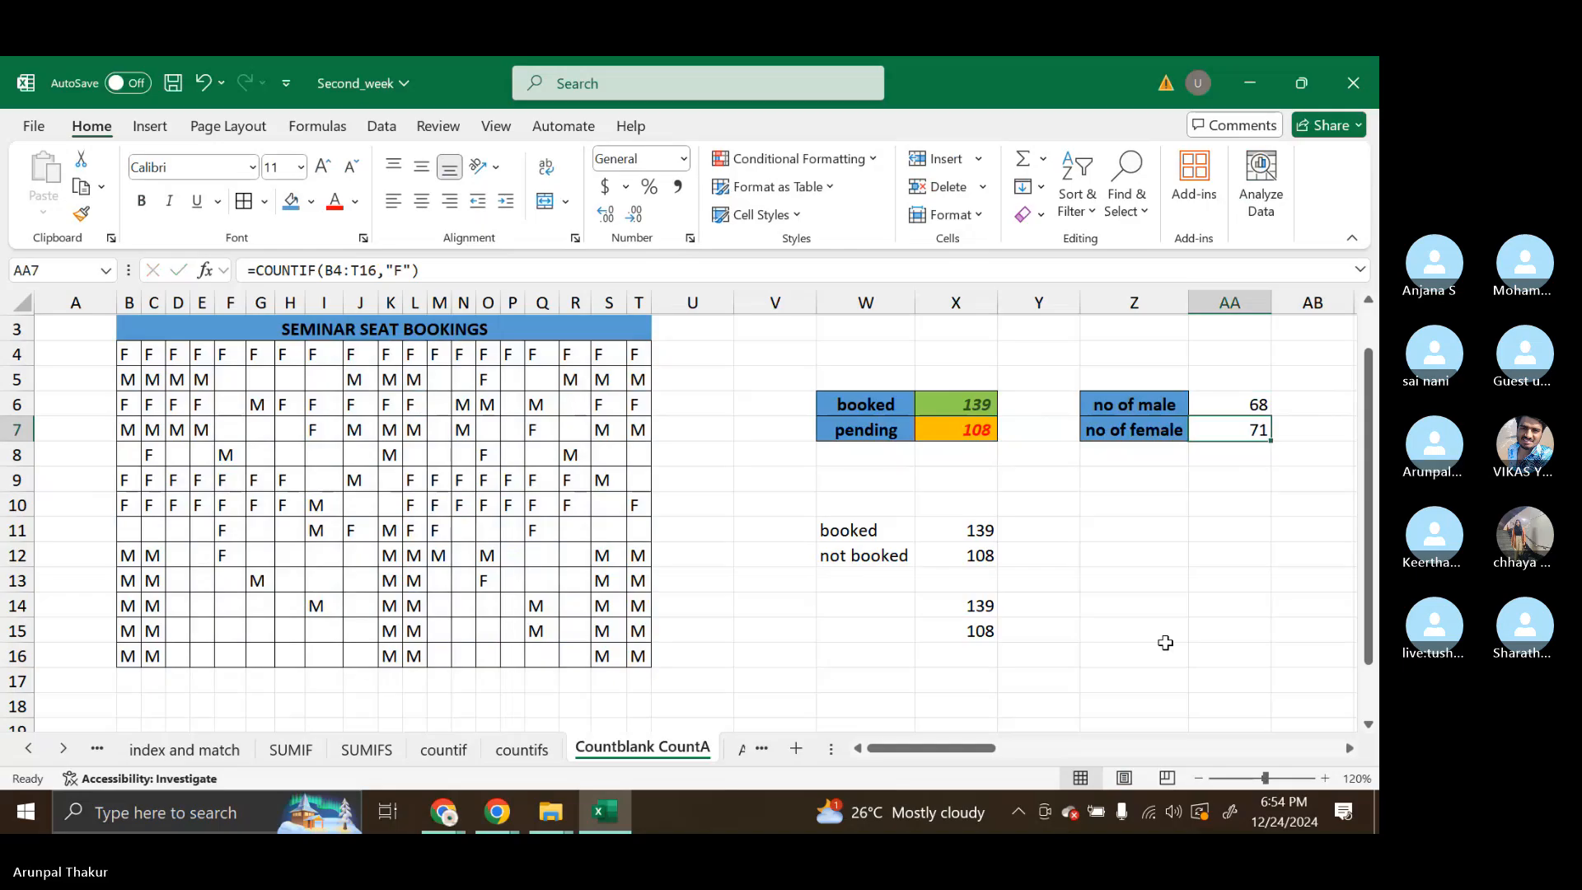
# Clear the practice results in X11:Y15 and count the booked seats in X11 with =COUNTA(B4:T16).
pyautogui.moveTo(981, 535); pyautogui.dragTo(1002, 635)
pyautogui.press('Delete')
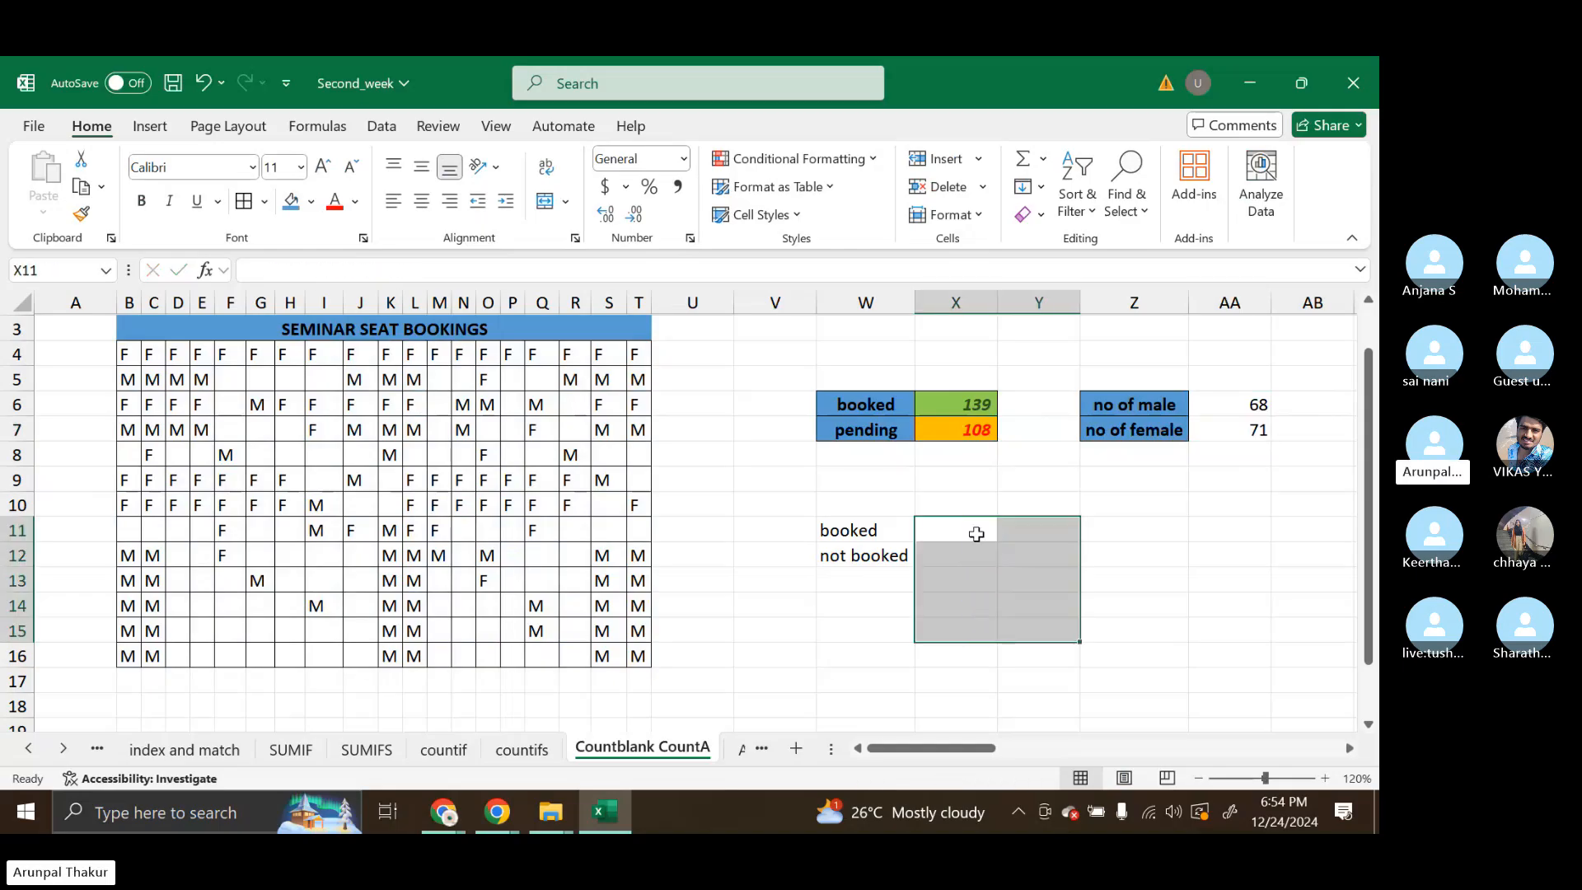
pyautogui.click(975, 534)
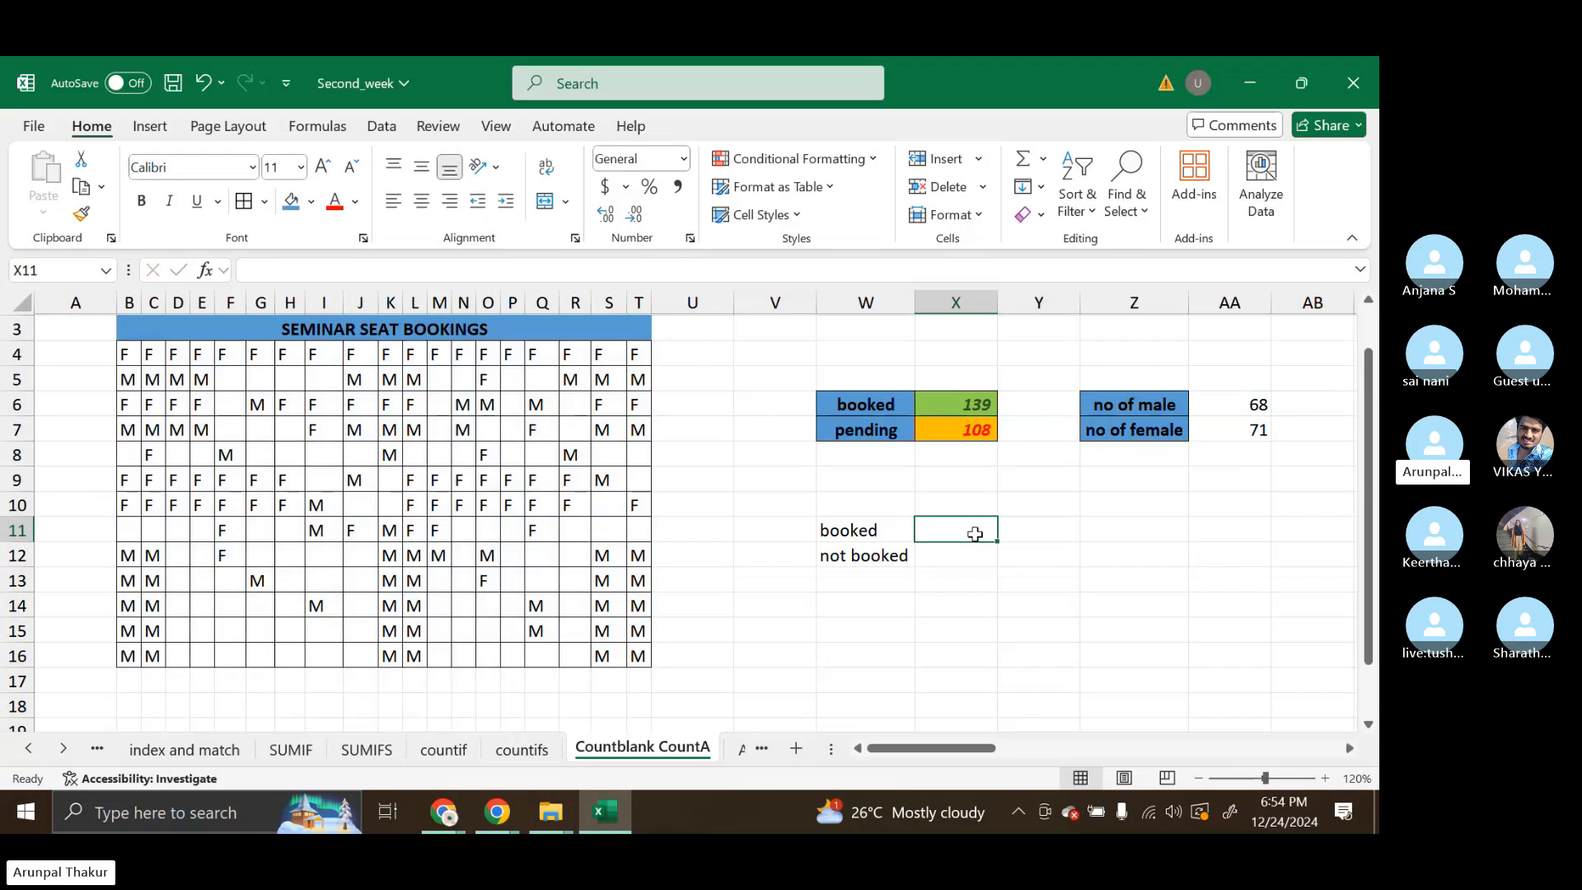
pyautogui.write('=')
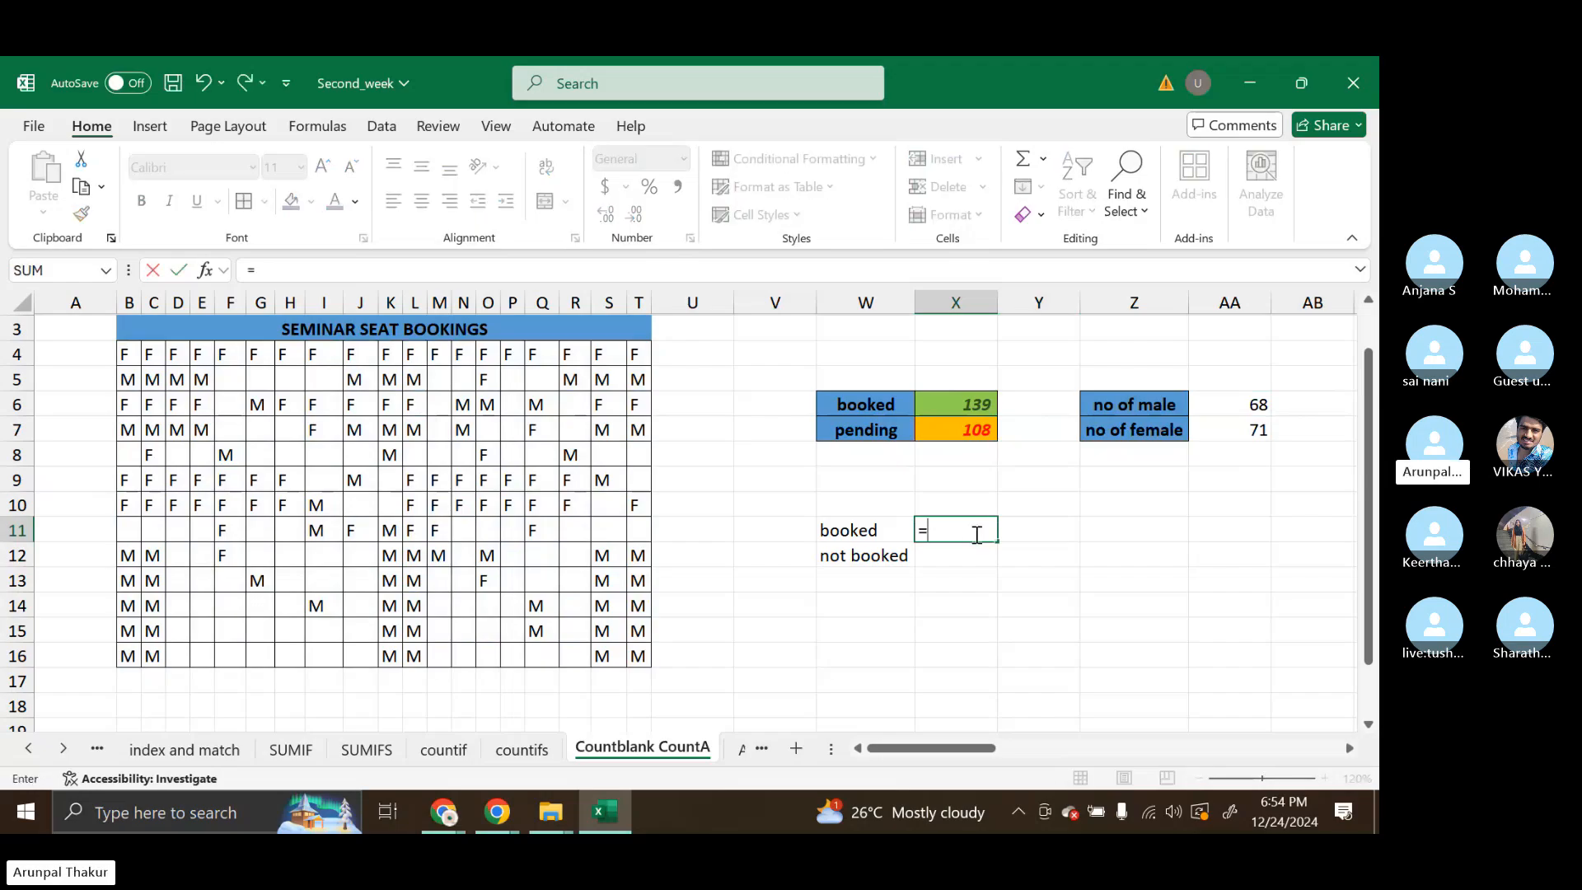
pyautogui.write('count')
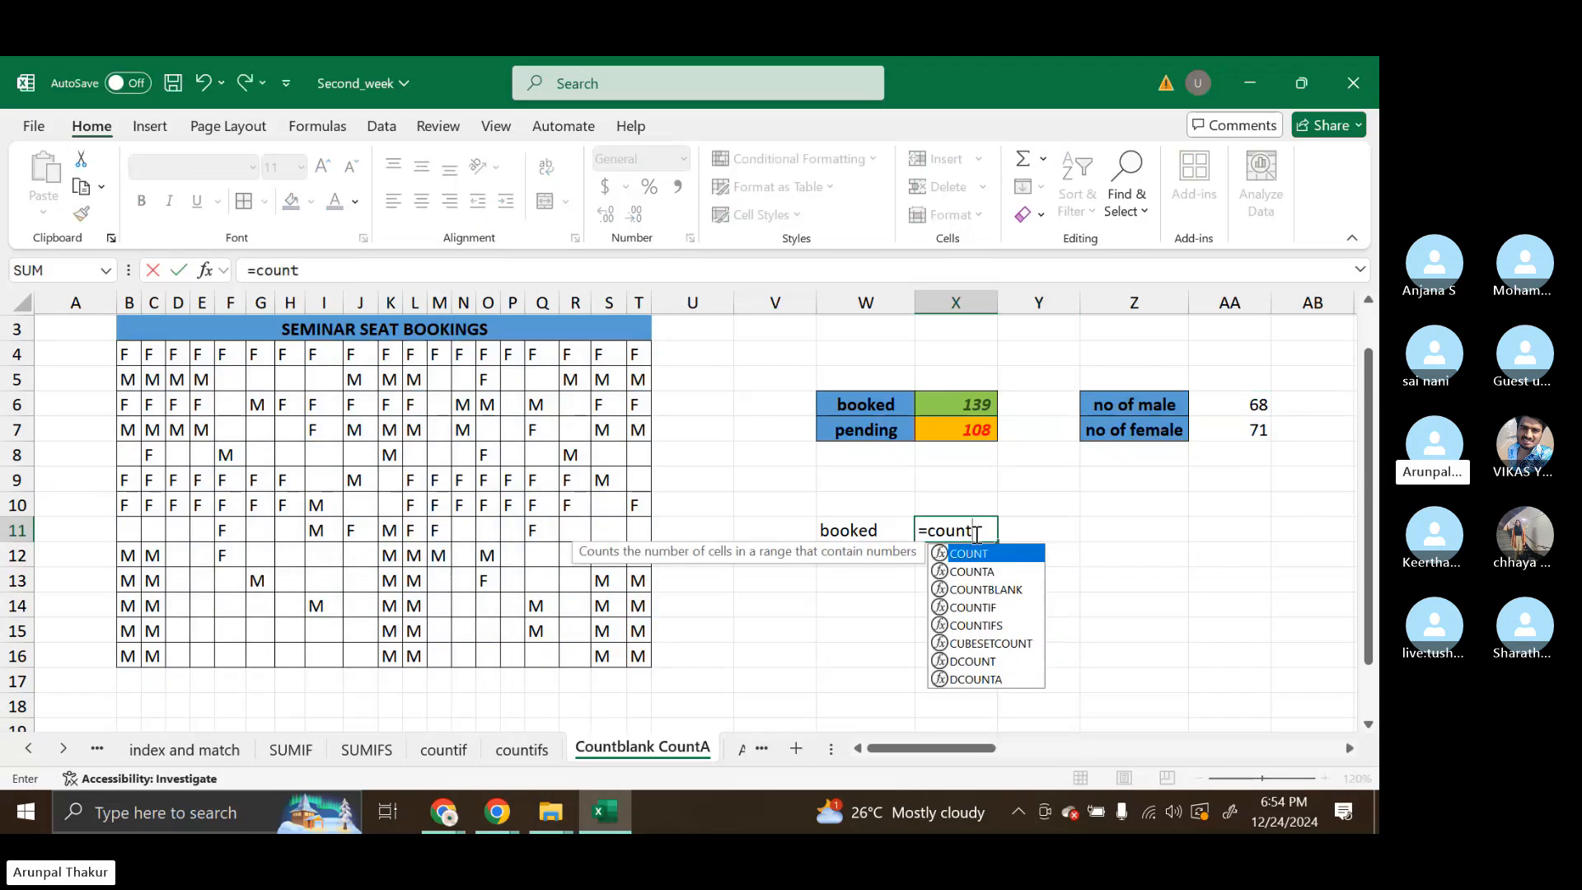
pyautogui.press('Down')
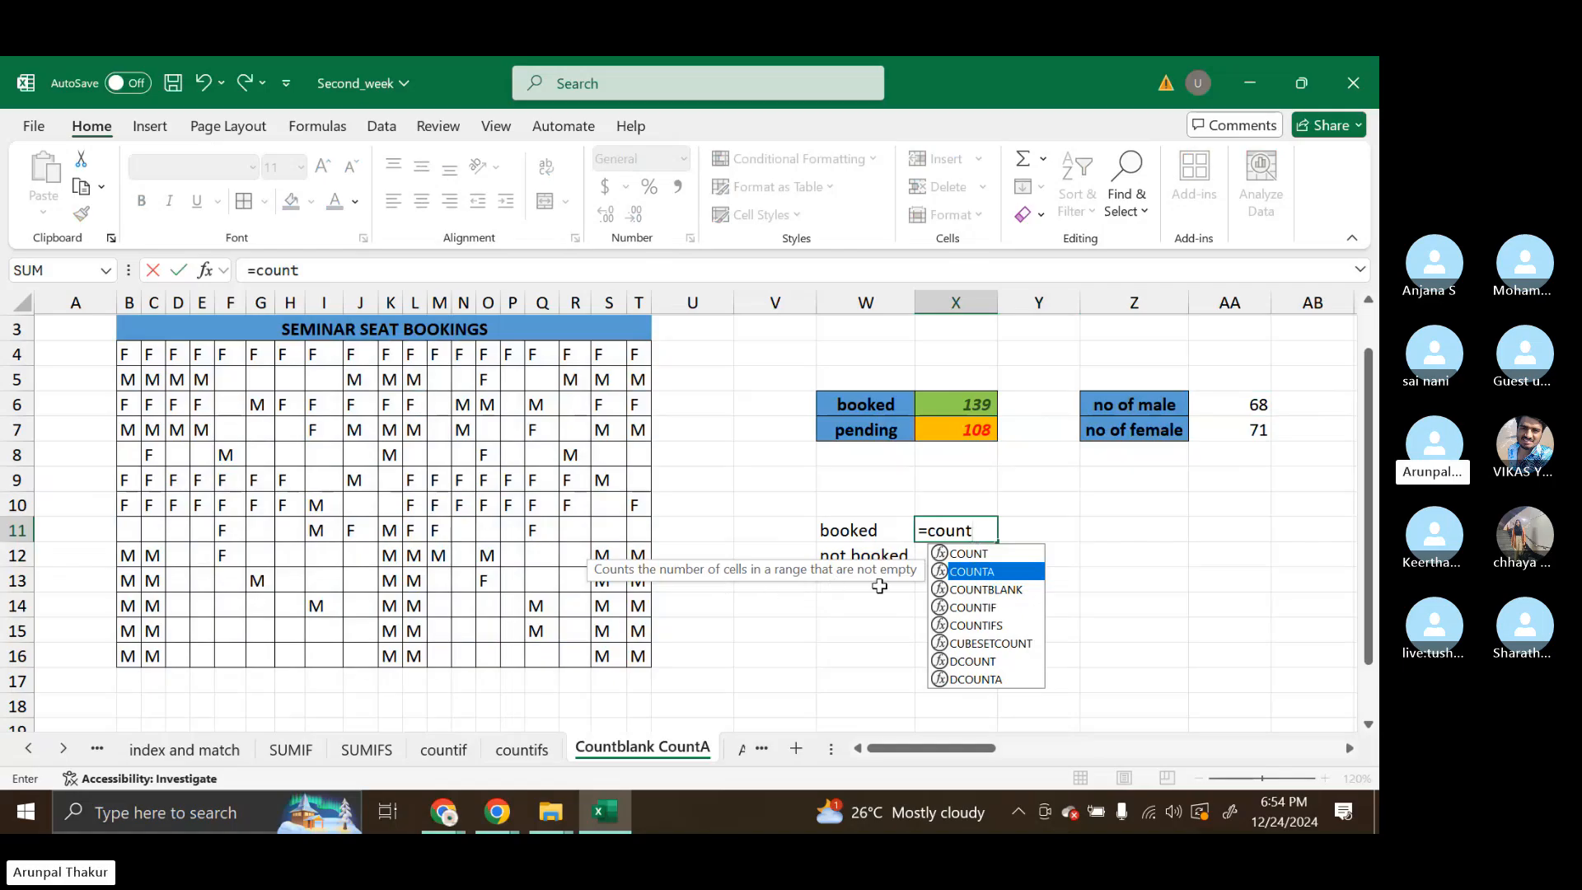
pyautogui.press('Tab')
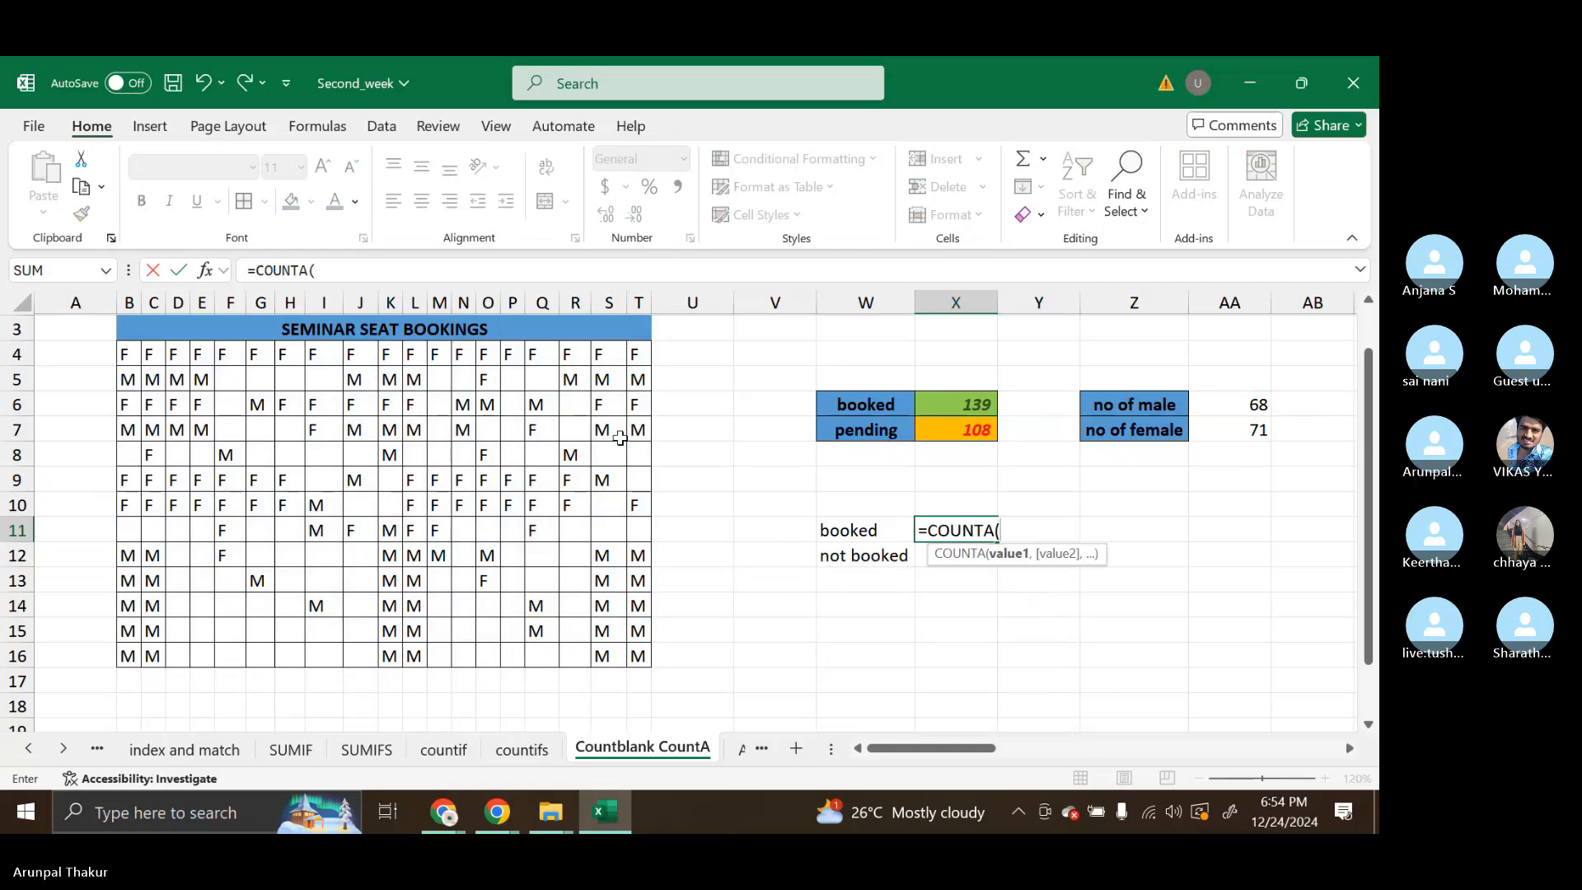
pyautogui.click(129, 354)
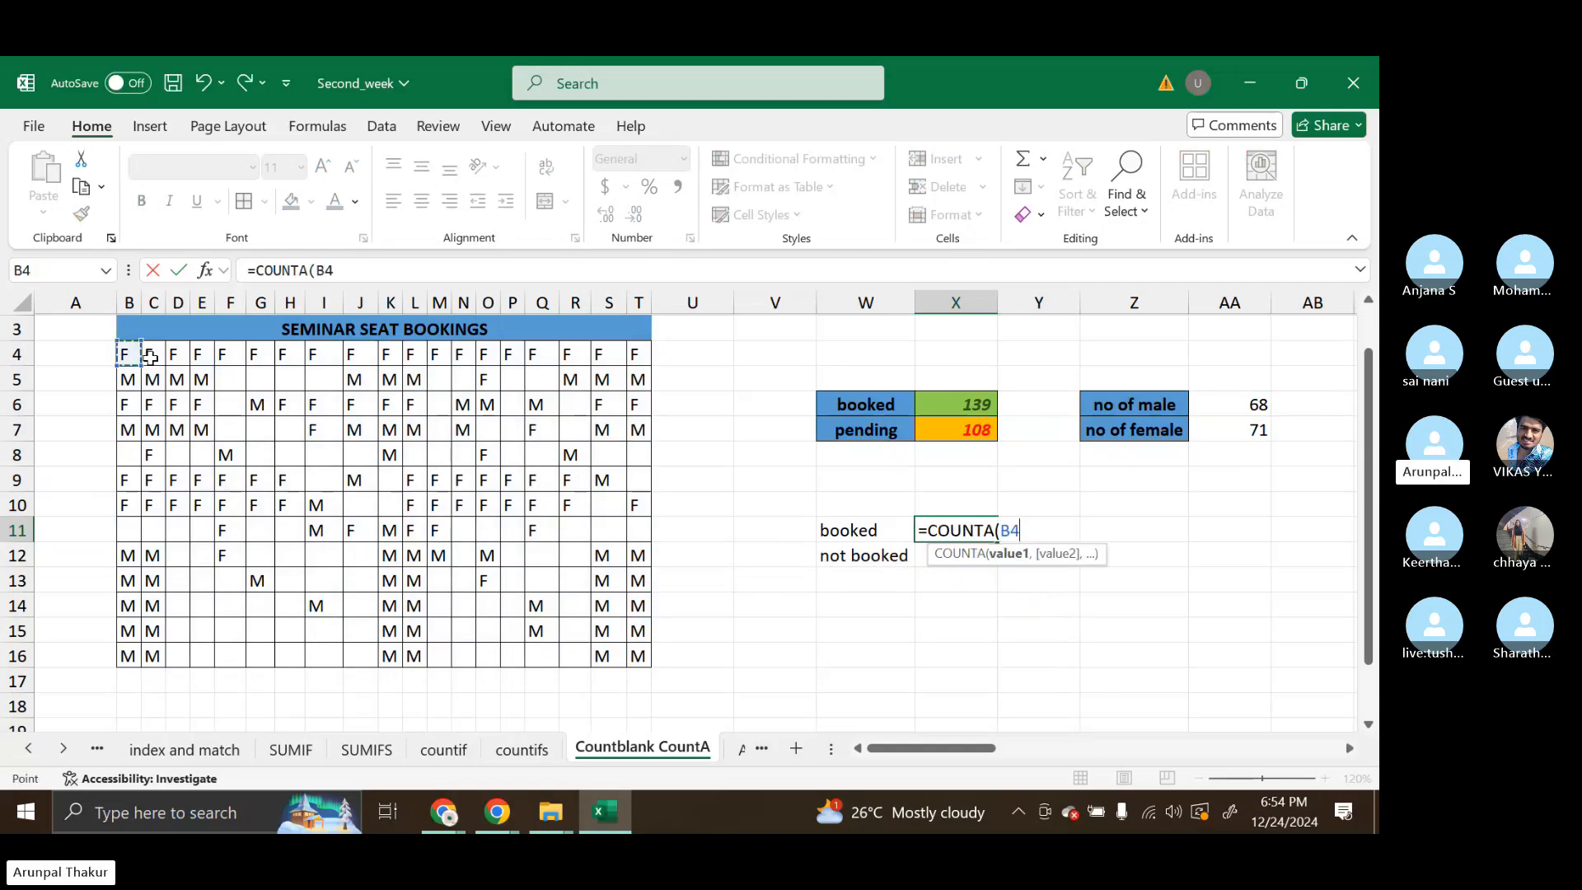
pyautogui.moveTo(151, 357); pyautogui.dragTo(640, 659)
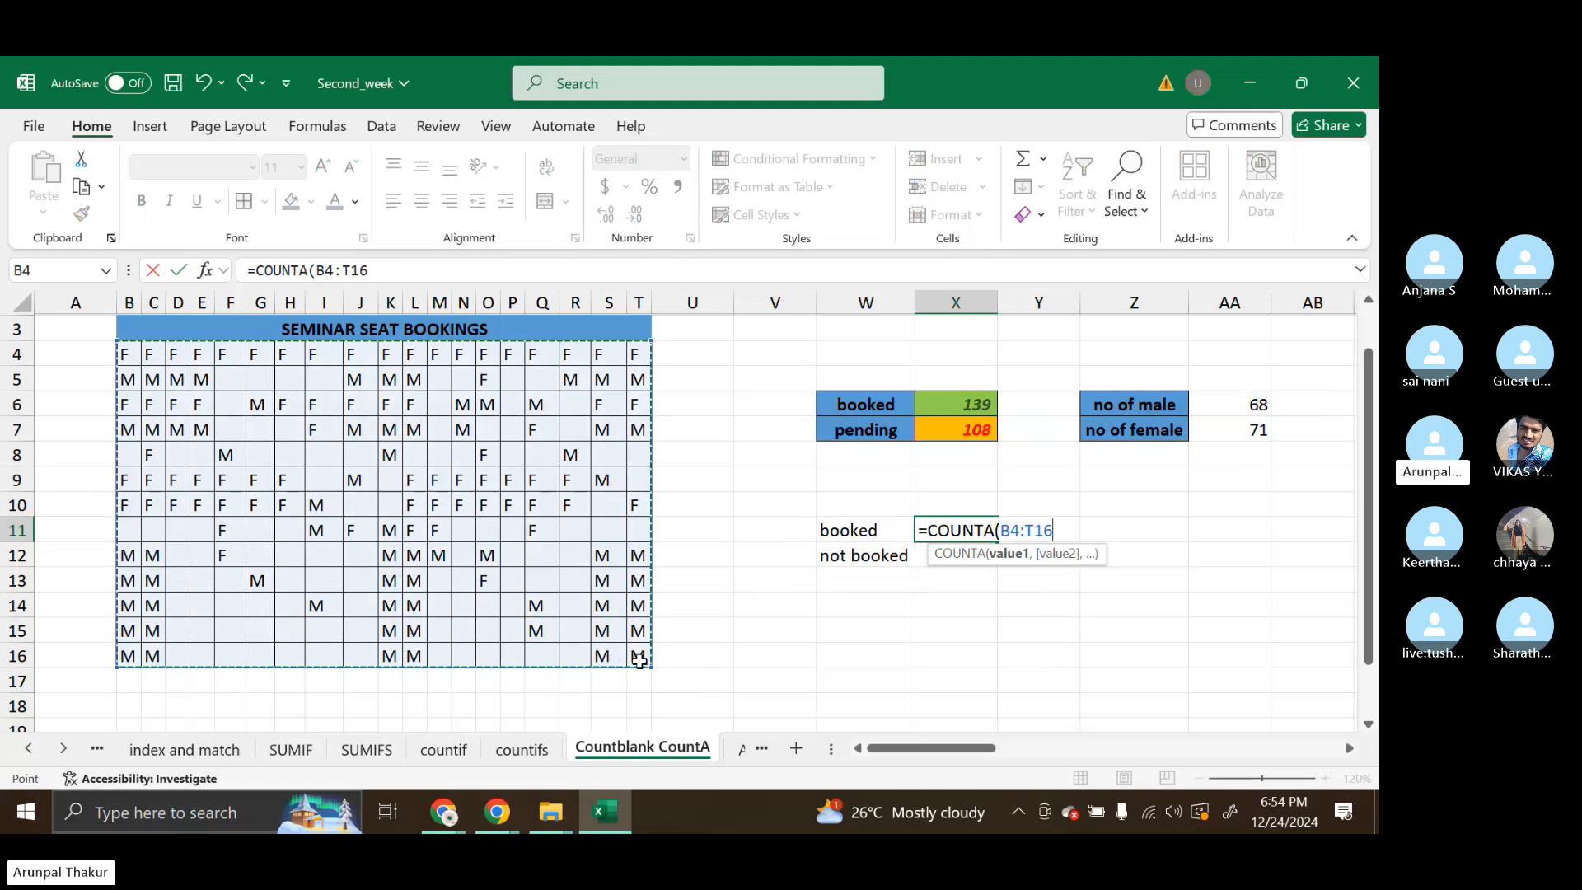
pyautogui.write(')')
pyautogui.press('Return')
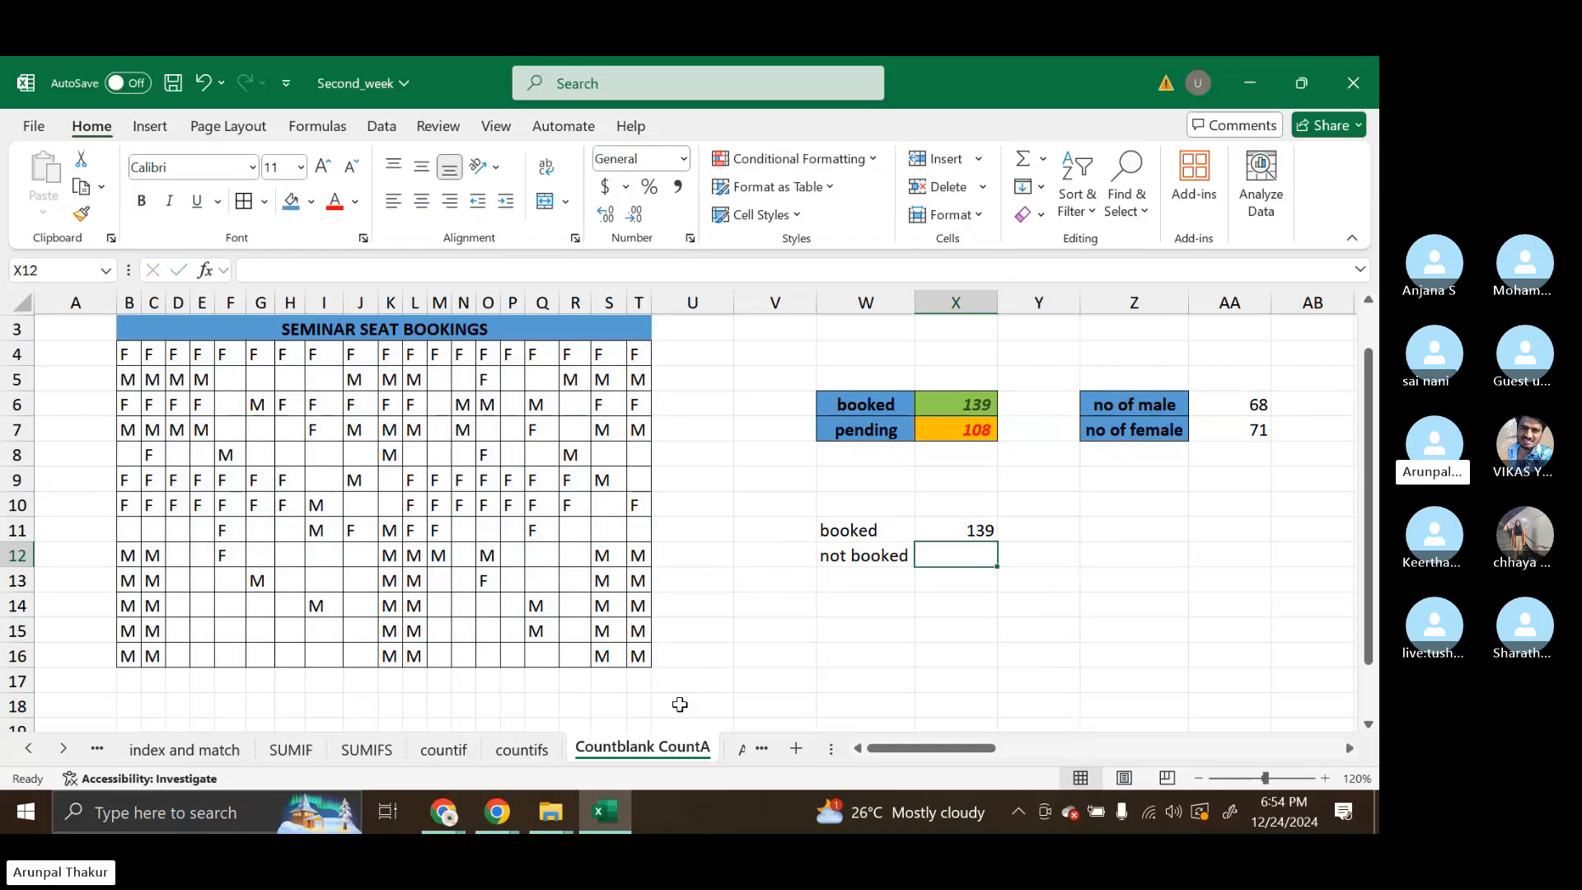
# Count the empty seats beside the not booked label in X12 with =COUNTBLANK(B4:T16).
pyautogui.write('=cou')
pyautogui.press('Down')
pyautogui.press('Down')
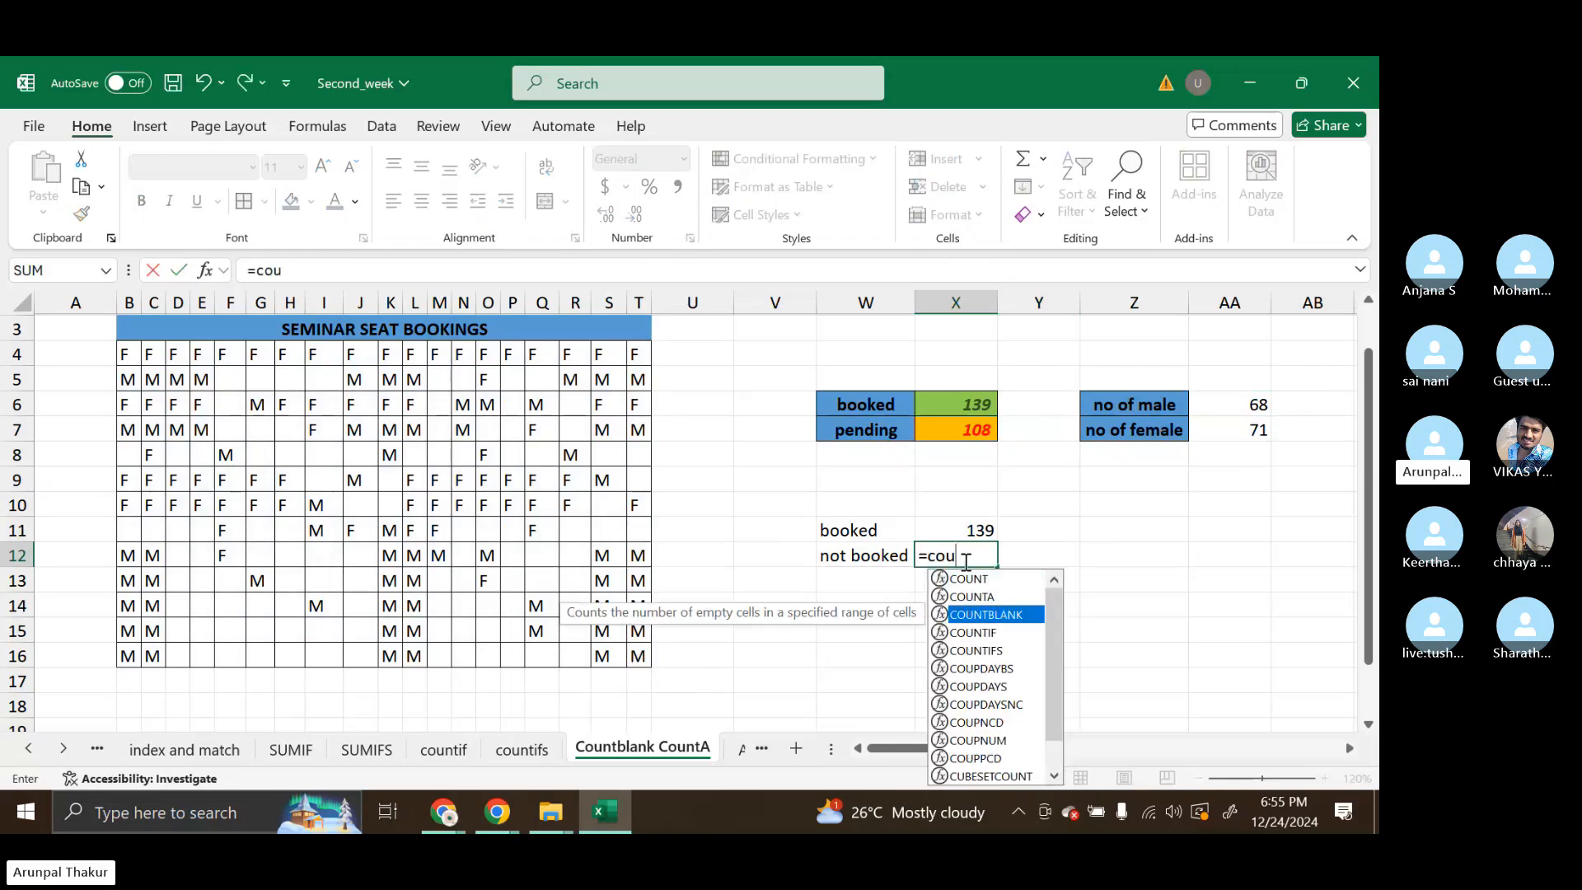
pyautogui.press('Tab')
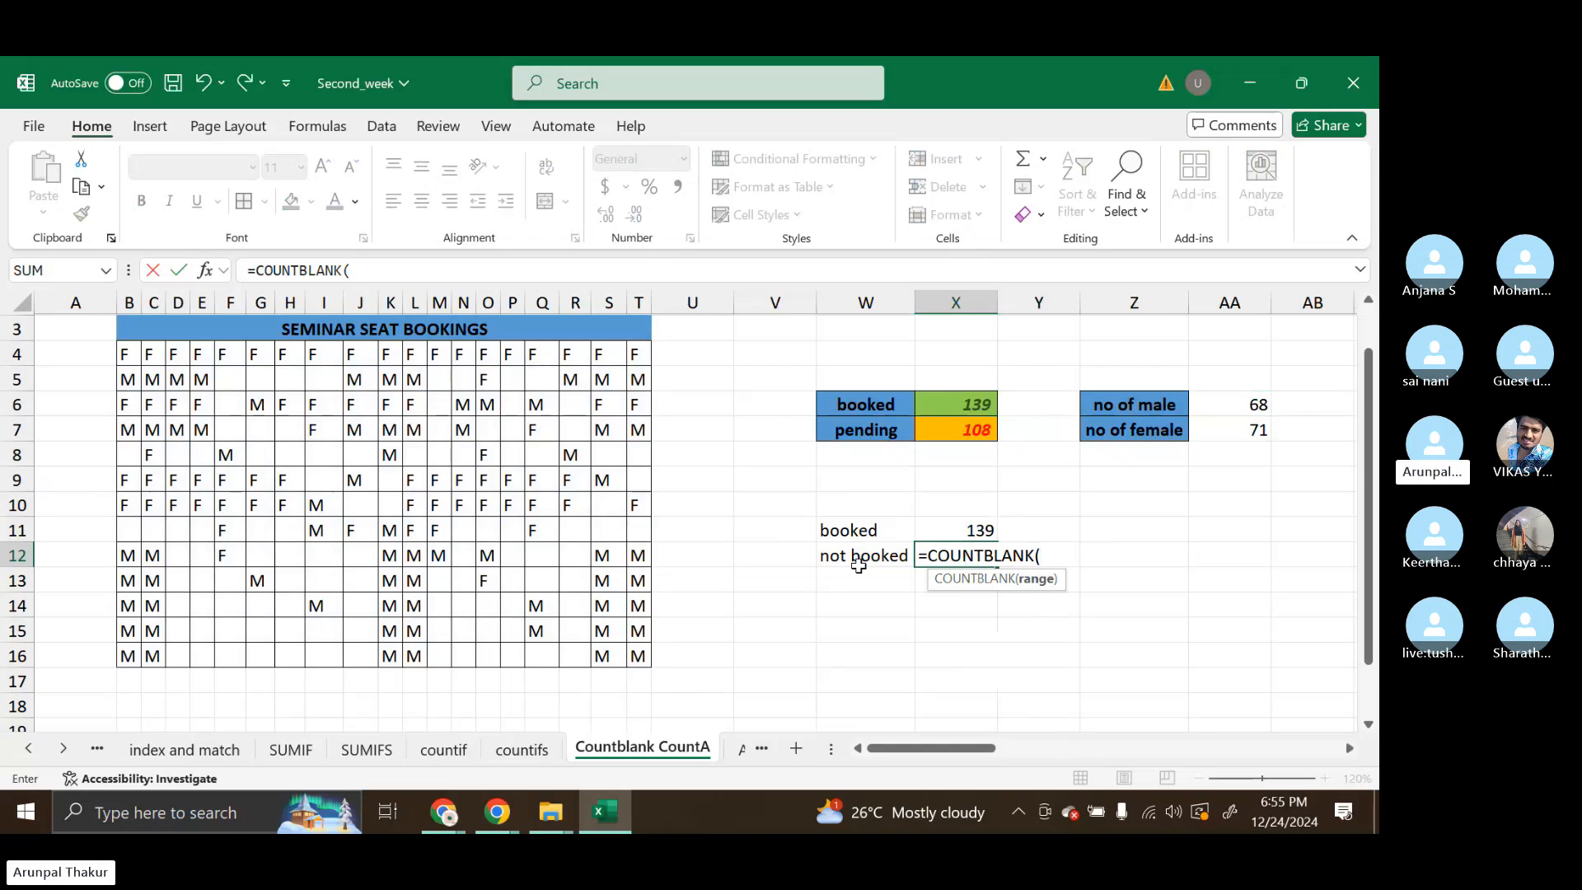
pyautogui.moveTo(127, 353); pyautogui.dragTo(630, 669)
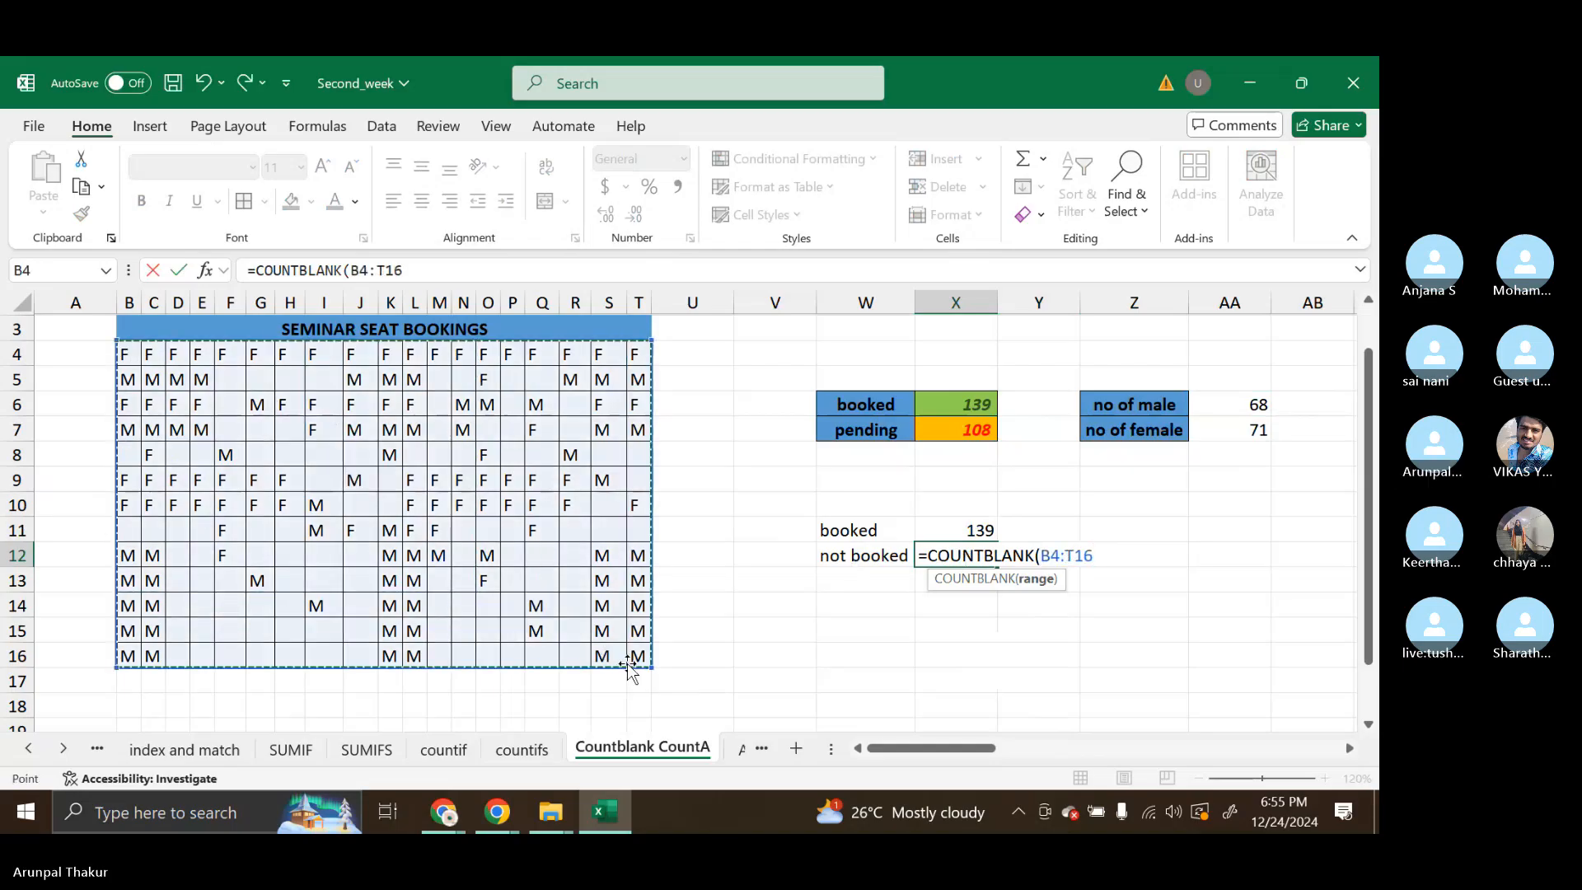
pyautogui.write(')')
pyautogui.press('Return')
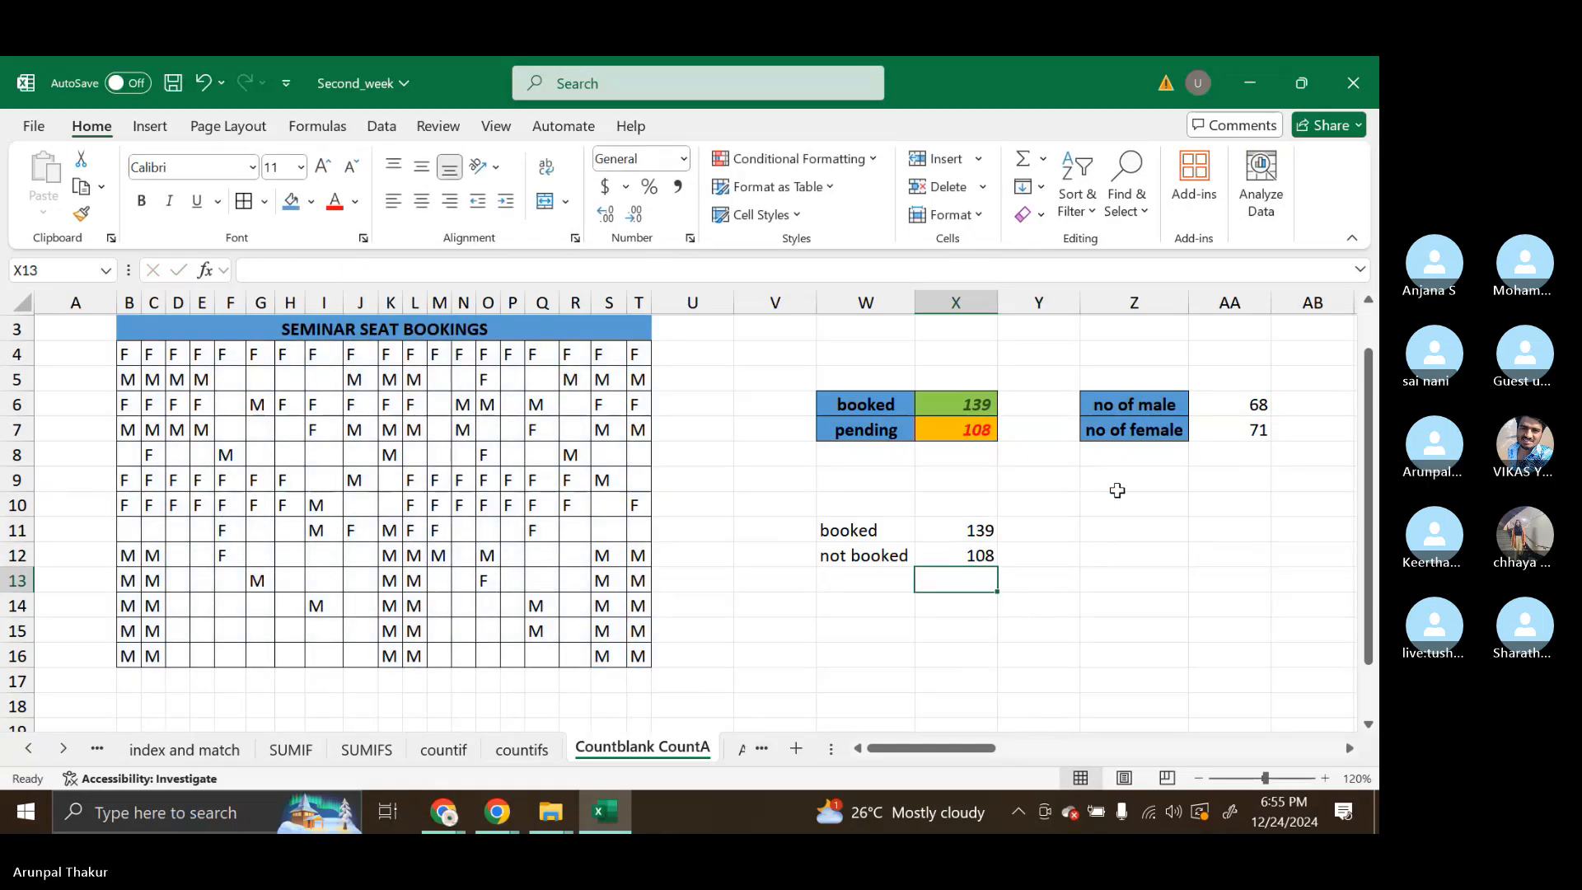
# Count the male bookings in AA11 with =COUNTIF(B4:T16,"M").
pyautogui.click(1217, 534)
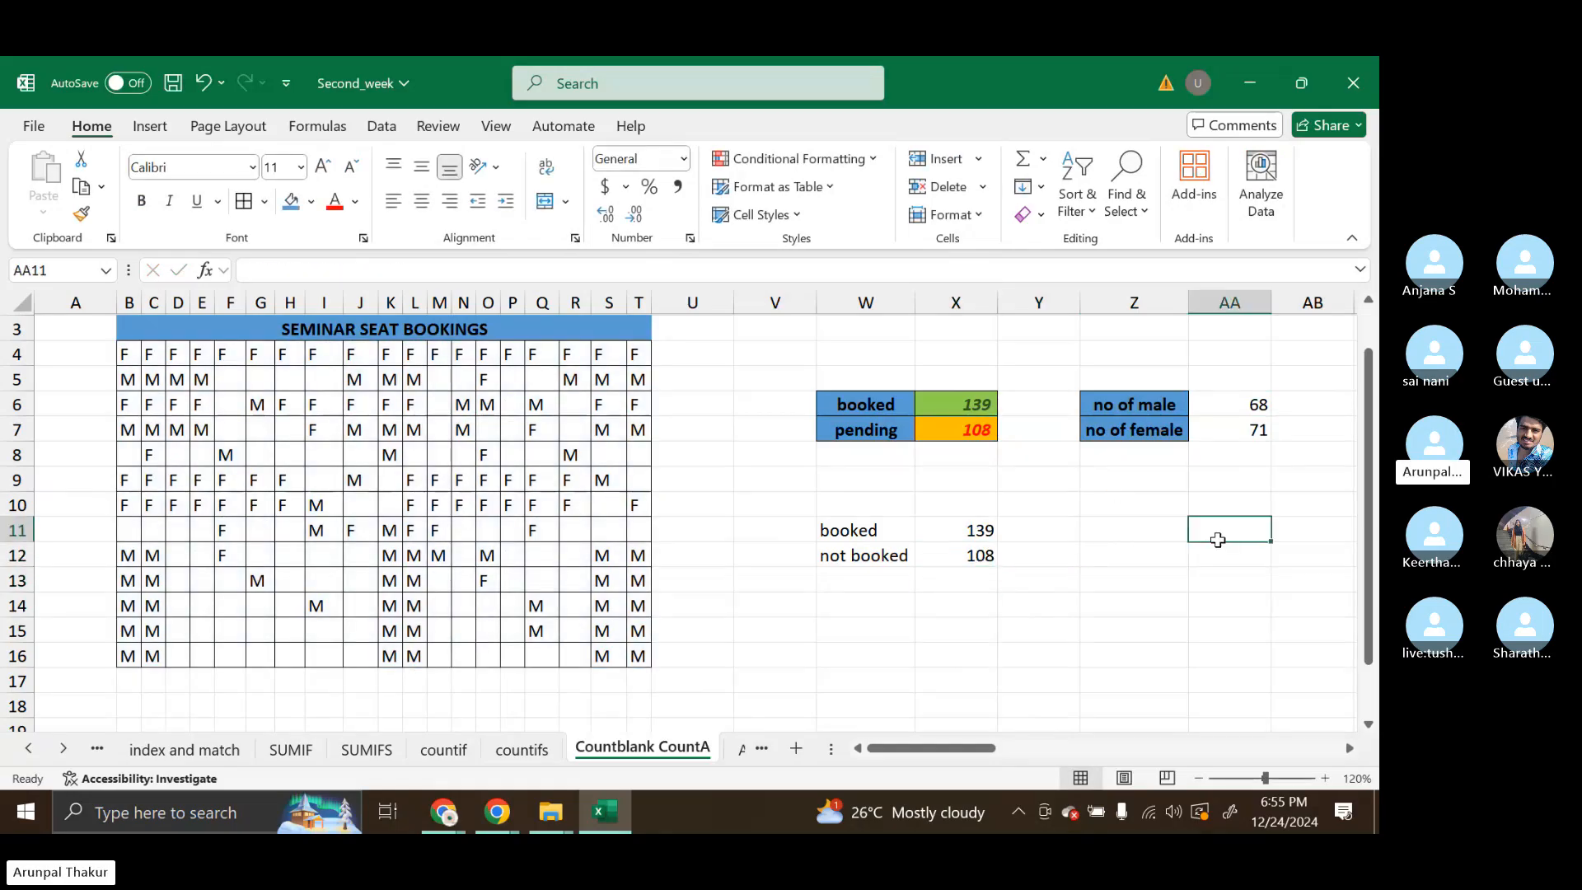
pyautogui.write('=')
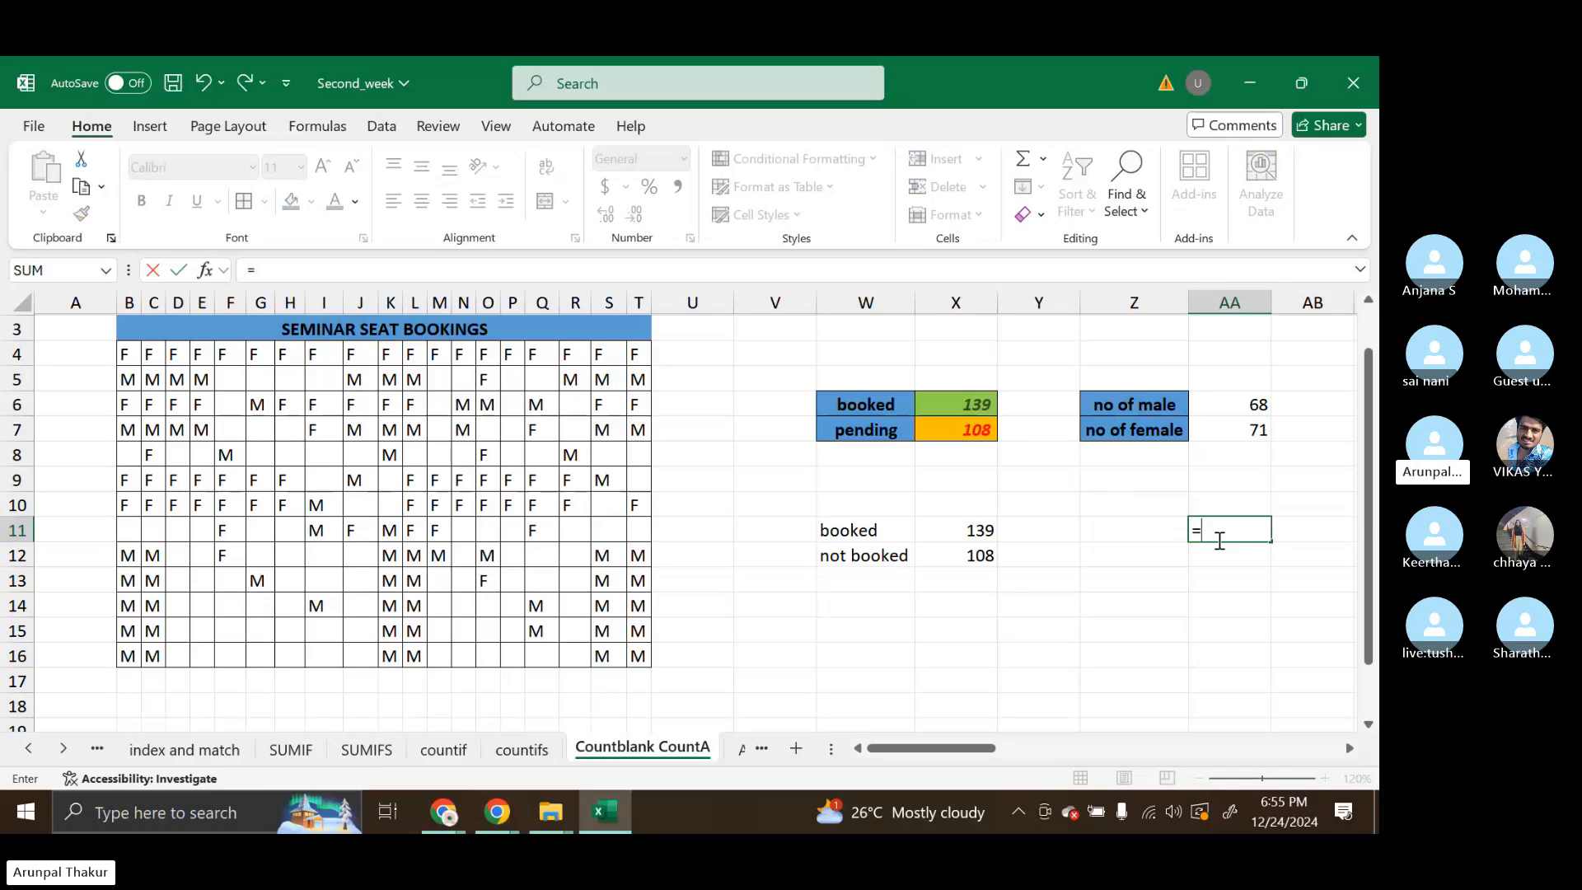
pyautogui.write('count')
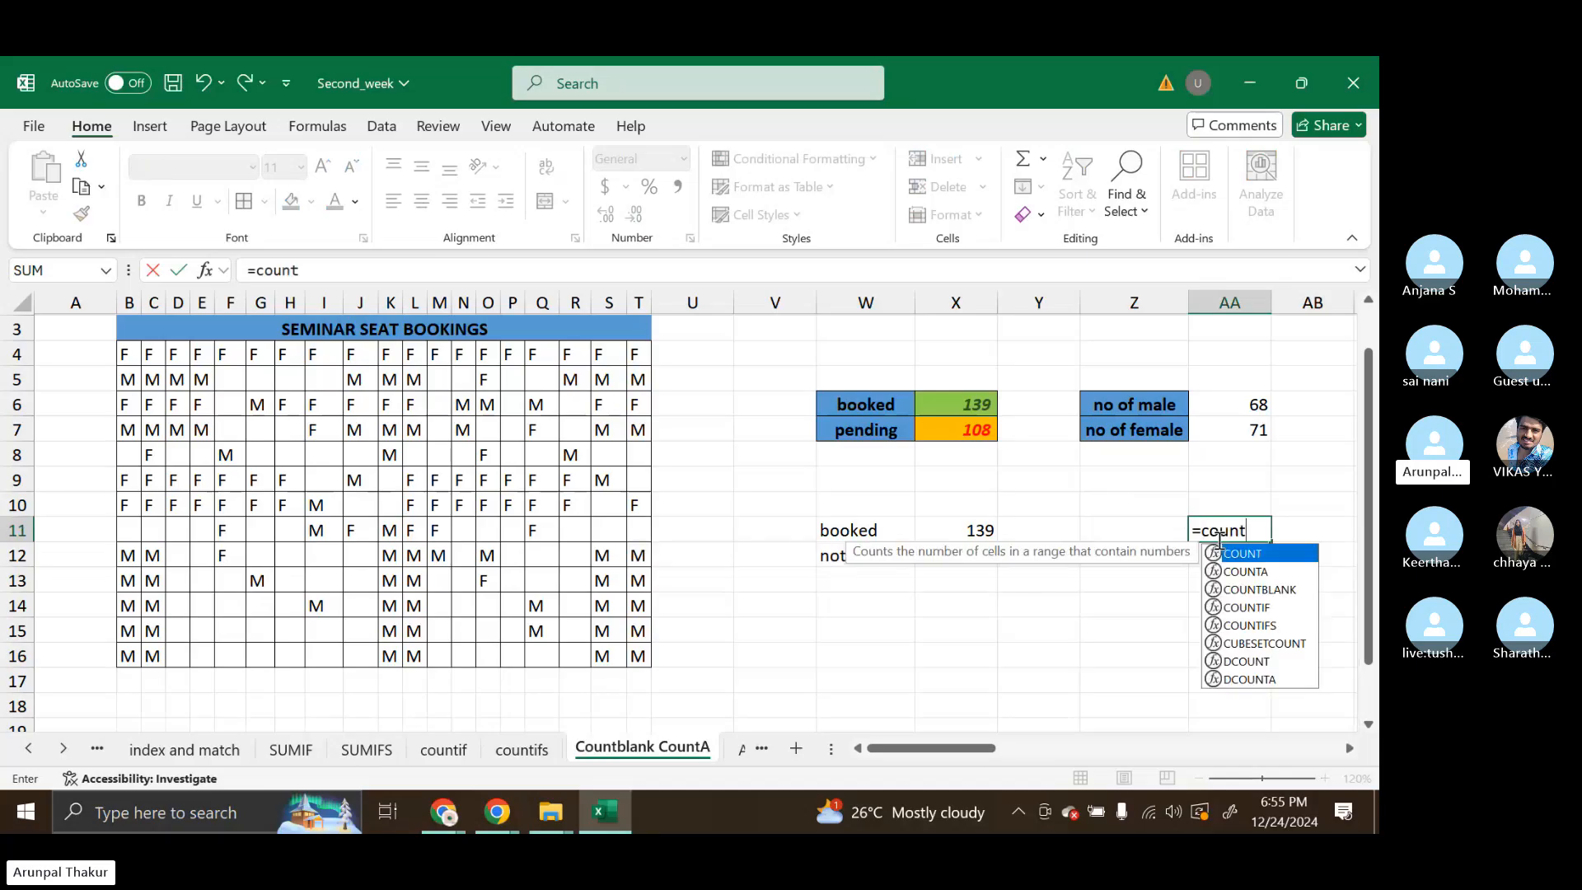
pyautogui.write('if')
pyautogui.press('Tab')
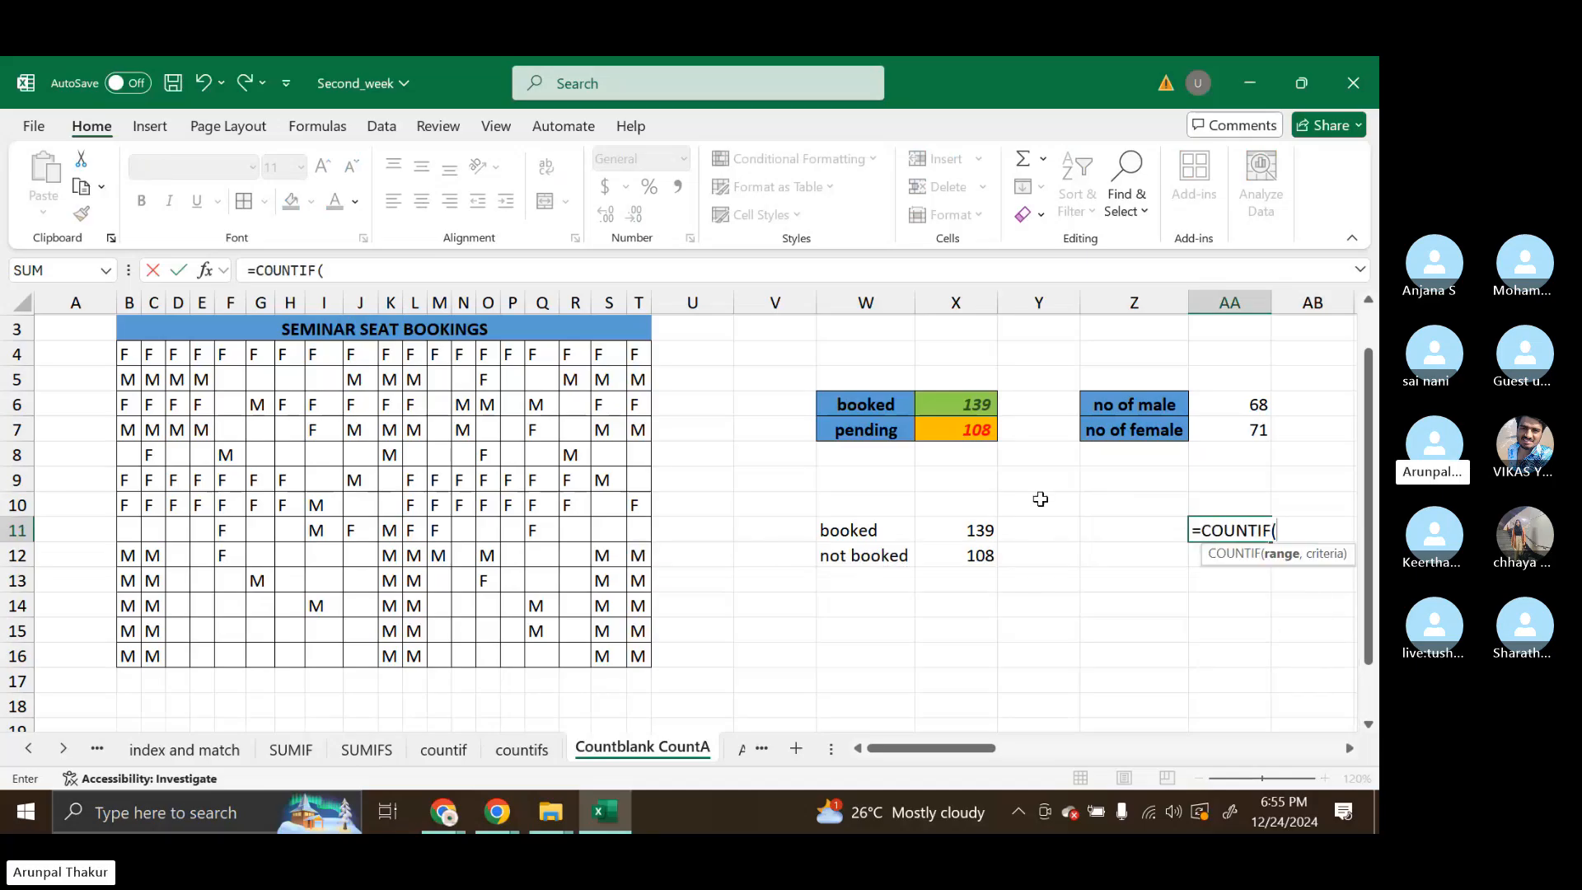
pyautogui.moveTo(127, 353); pyautogui.dragTo(646, 664)
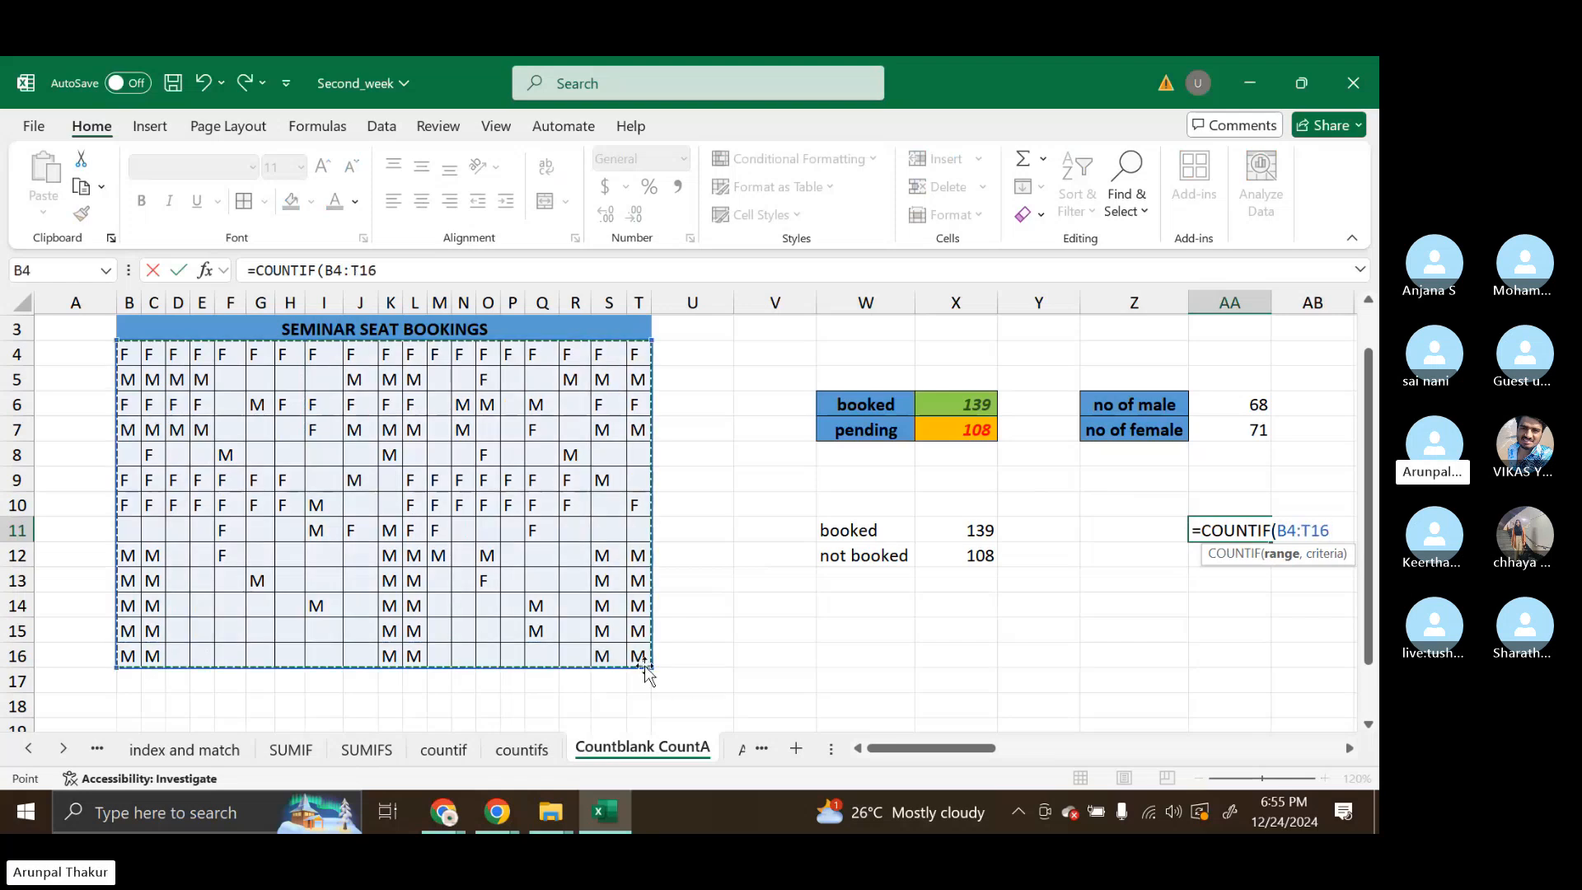
pyautogui.write(',"')
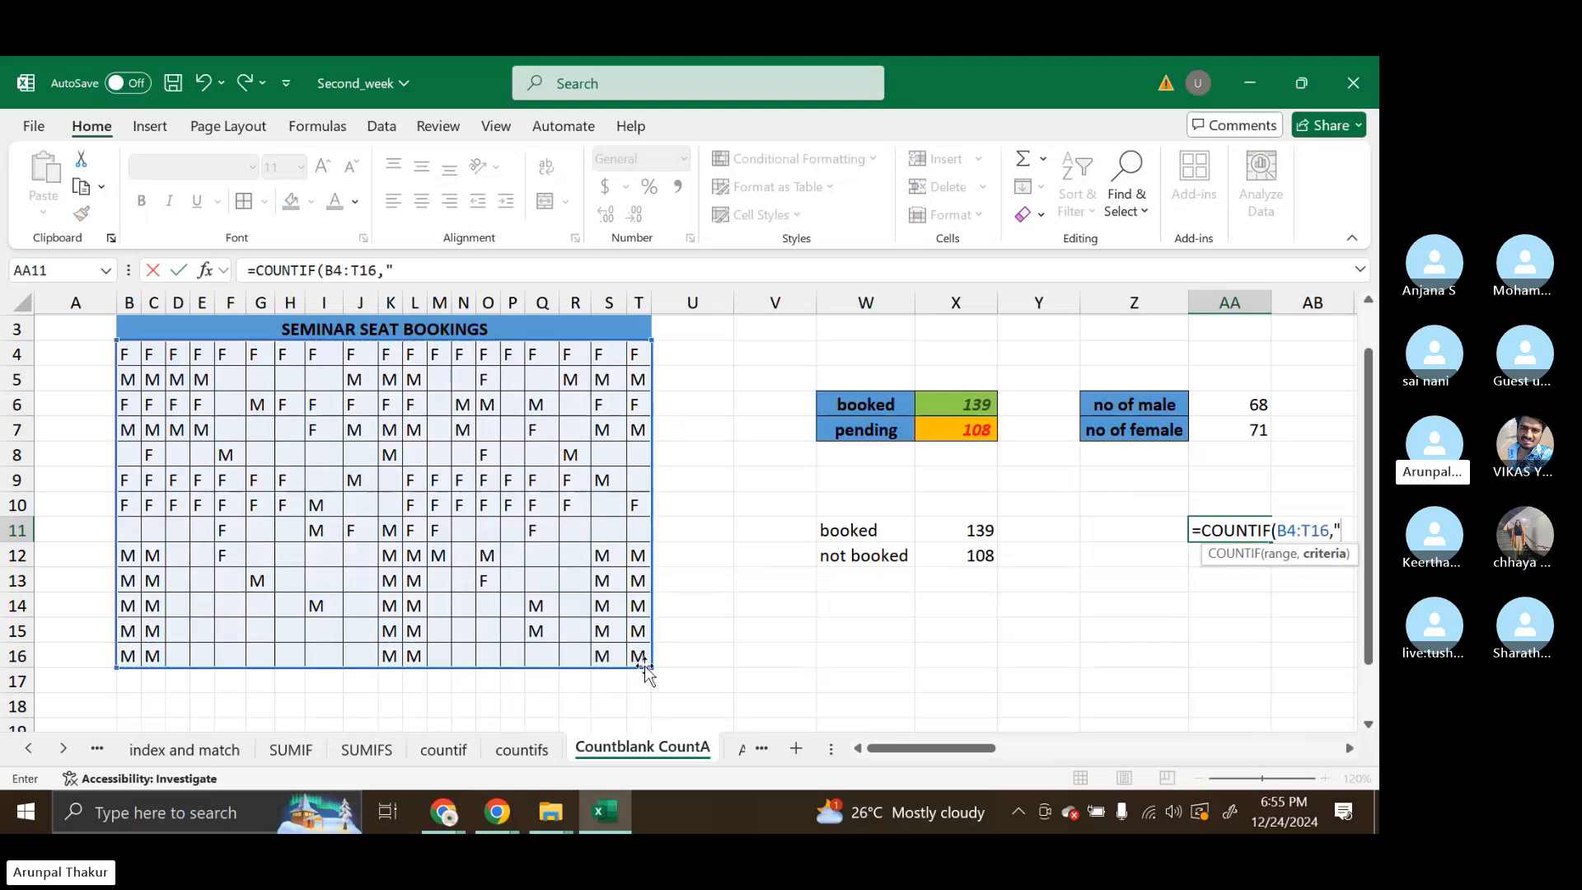
pyautogui.write('M"')
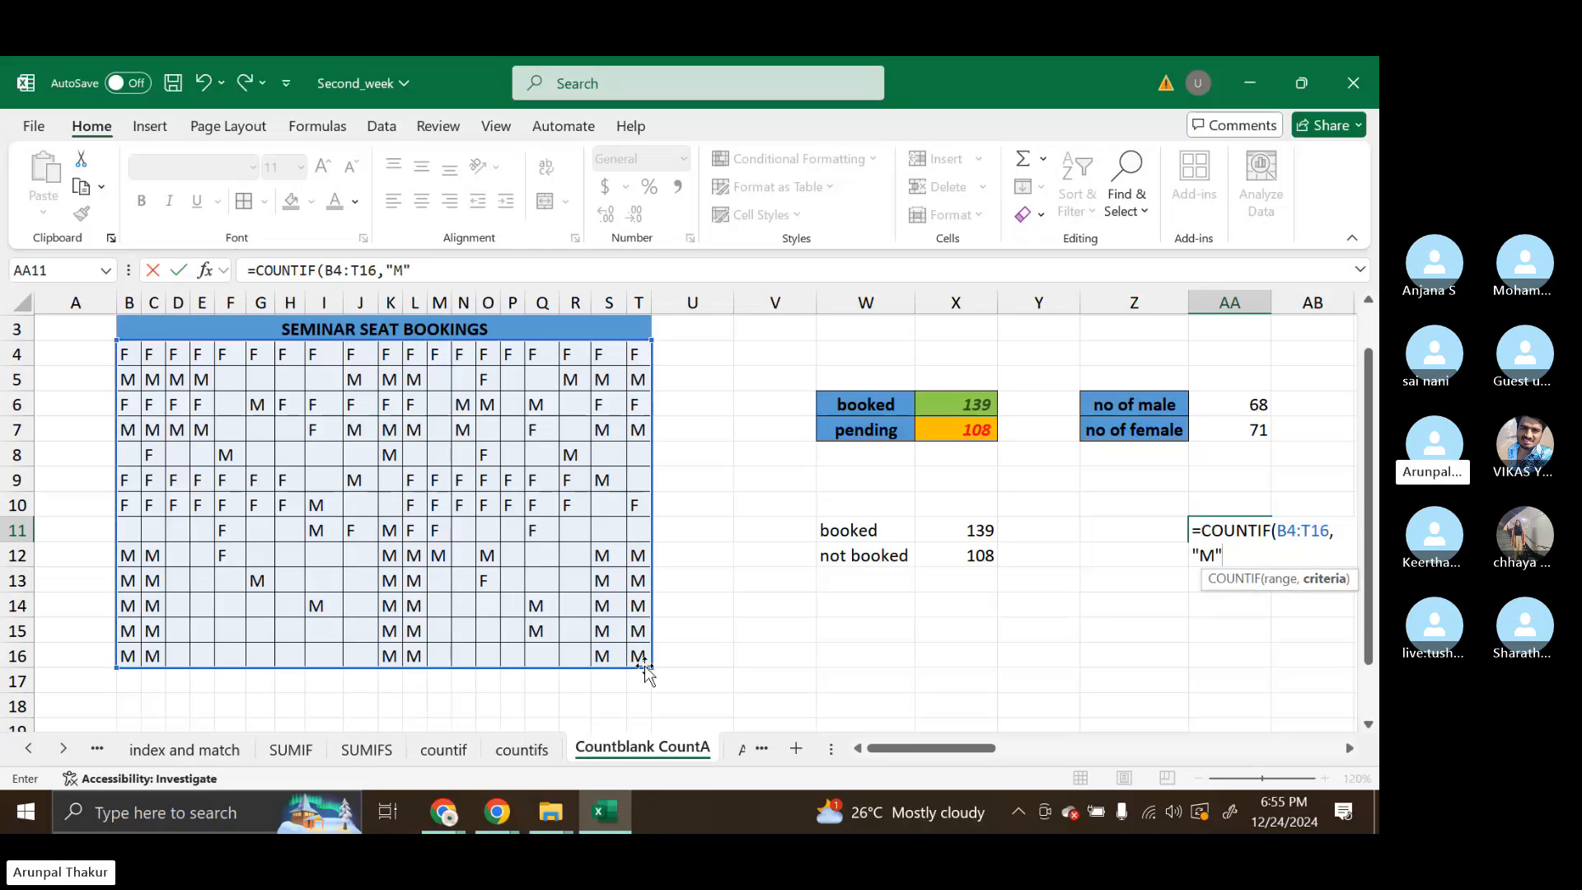
pyautogui.press('Return')
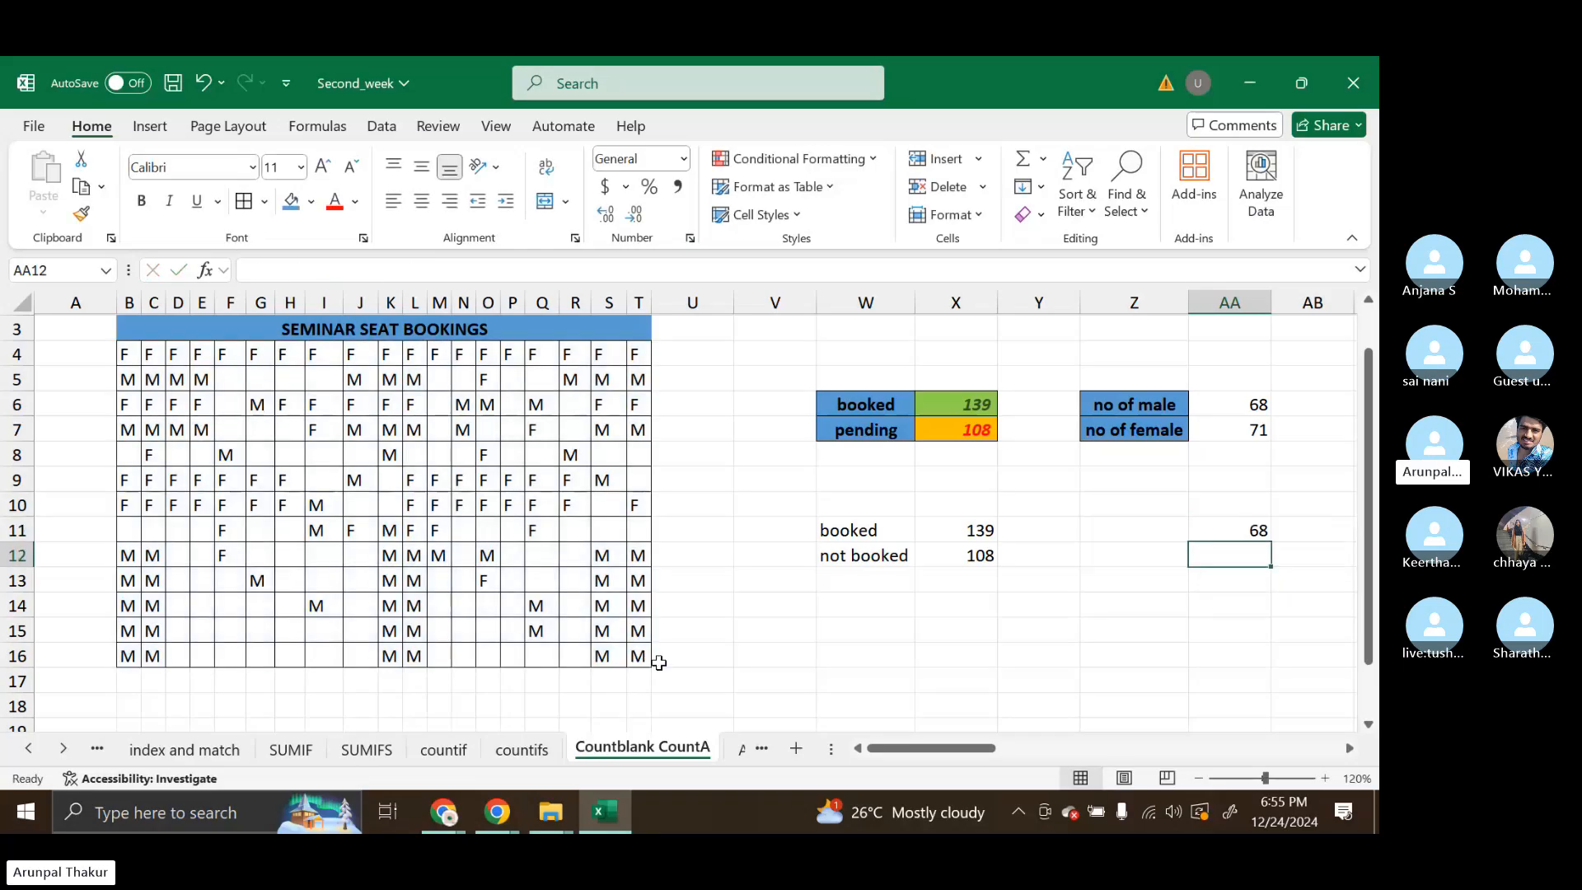
# Count the female bookings in AA12 with =COUNTIF(B4:T16,"F").
pyautogui.doubleClick(1214, 557)
pyautogui.write('=')
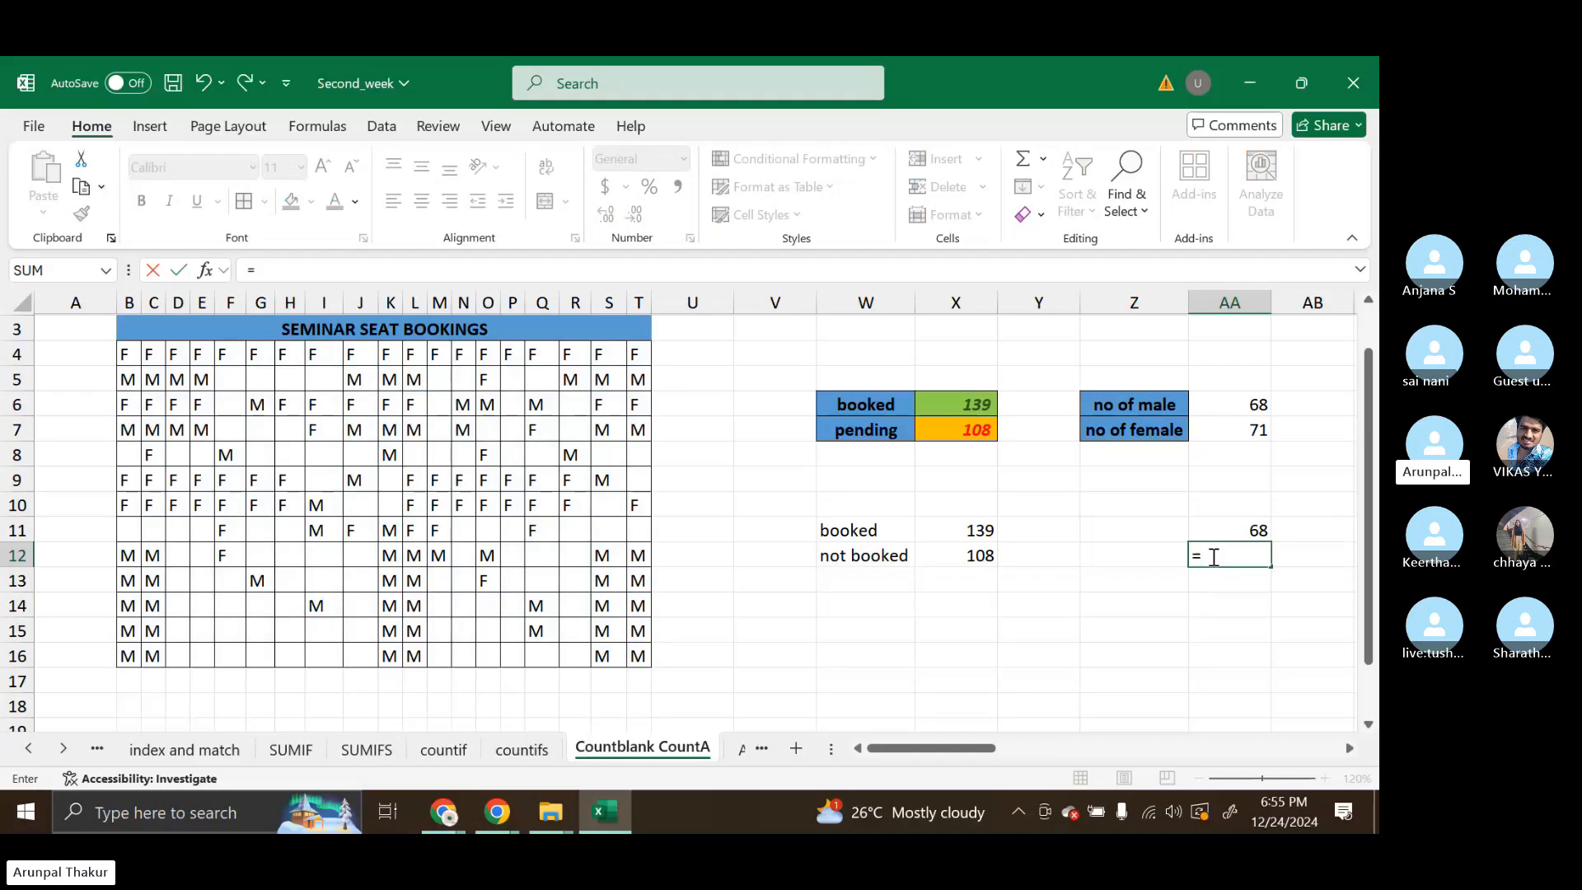
pyautogui.write('coutn')
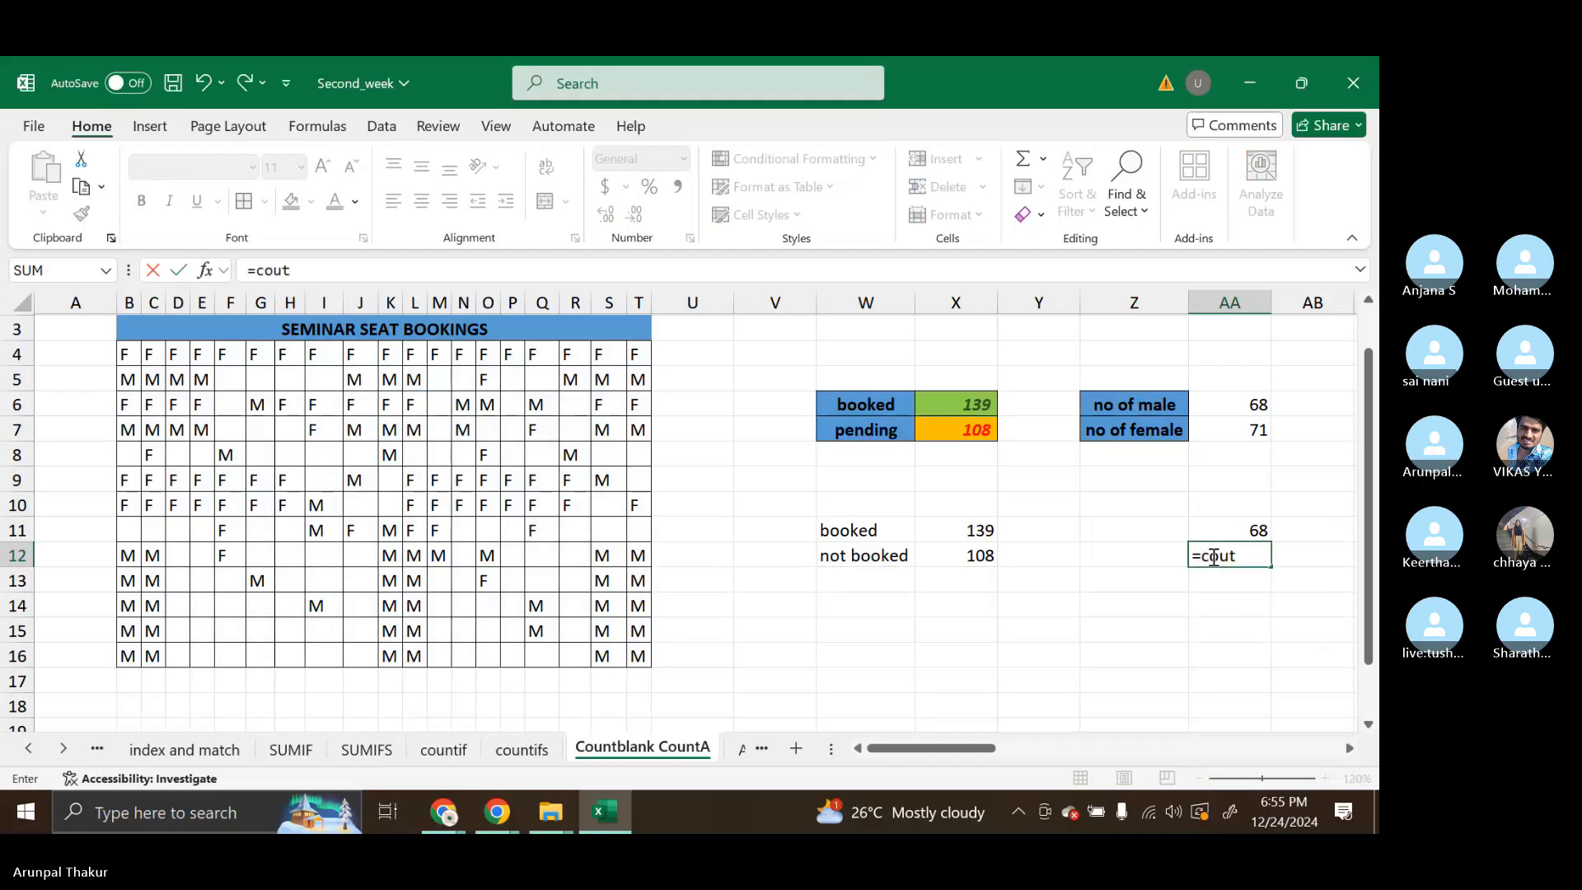
pyautogui.press('BackSpace')
pyautogui.press('BackSpace')
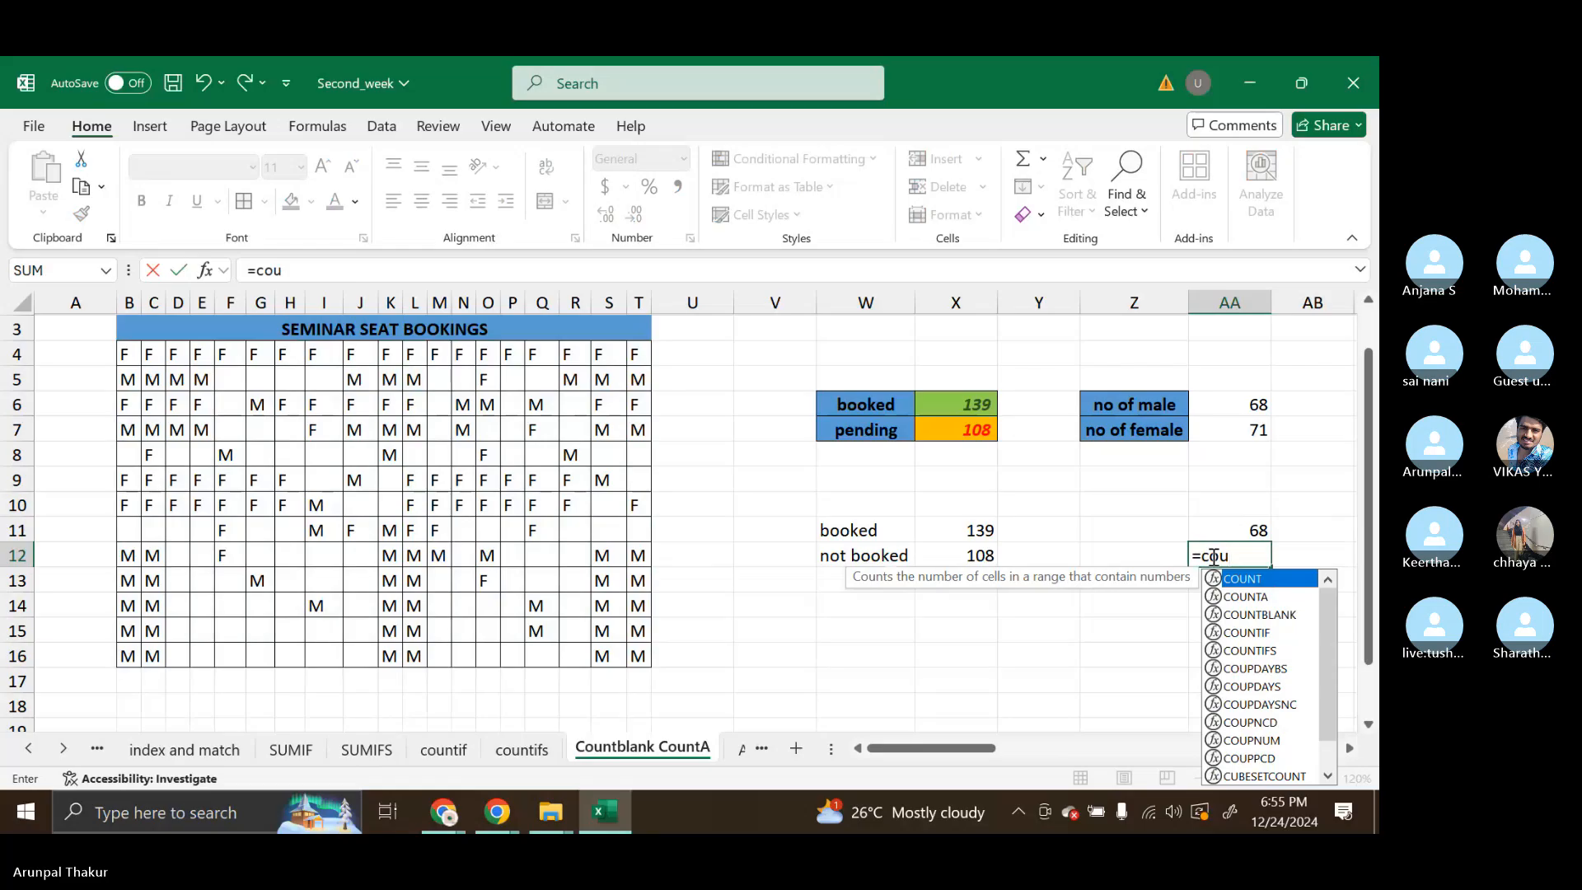
pyautogui.write('t')
pyautogui.write('n')
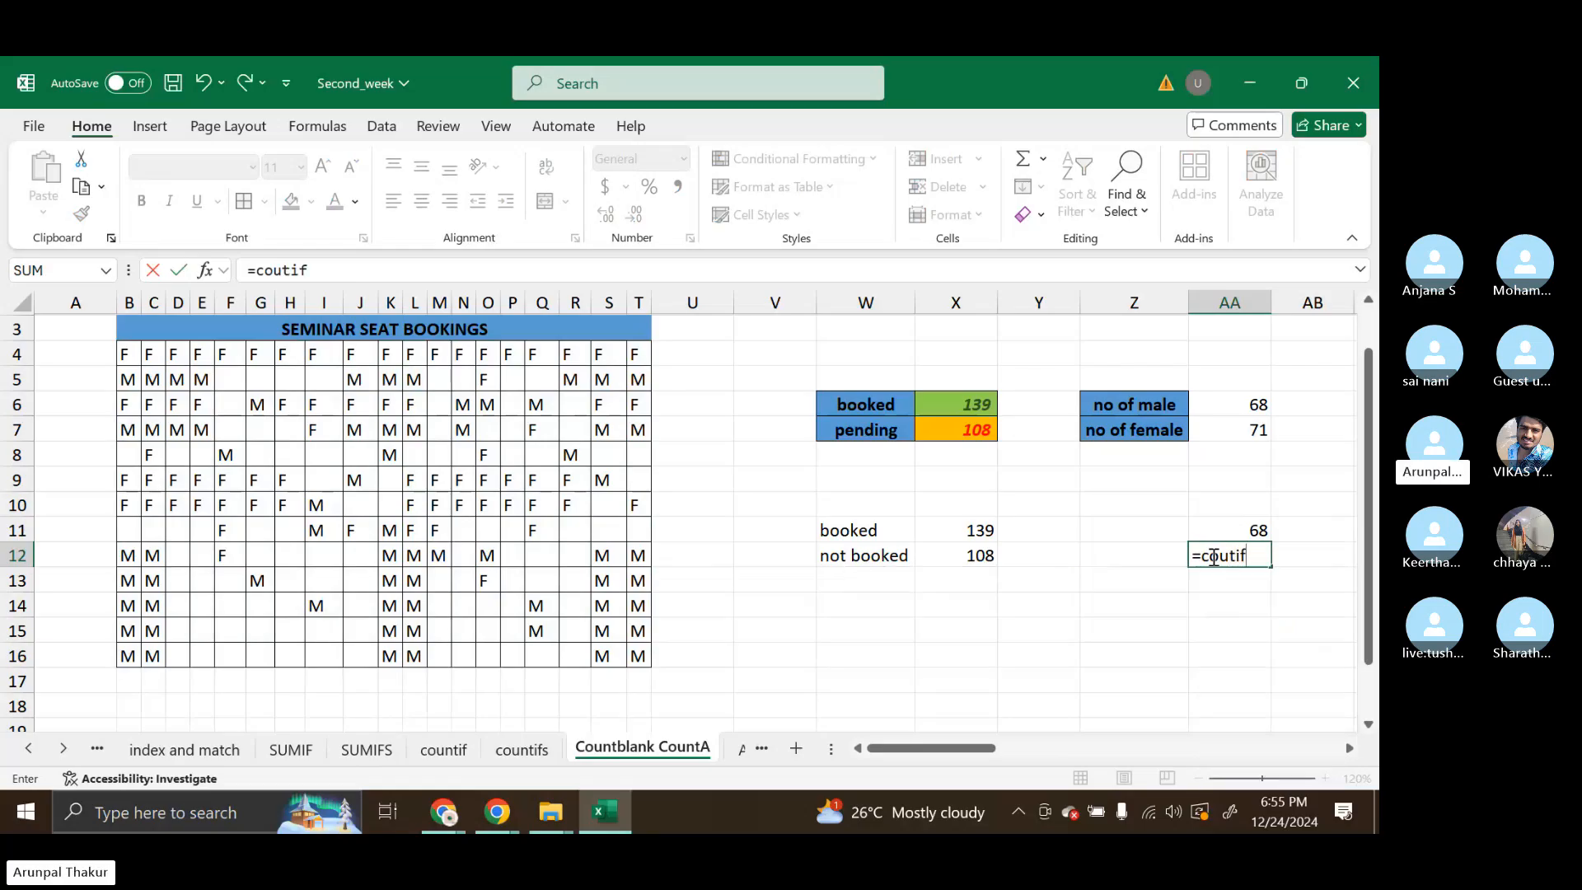
pyautogui.press('BackSpace')
pyautogui.press('BackSpace')
pyautogui.press('Down')
pyautogui.press('Down')
pyautogui.press('Down')
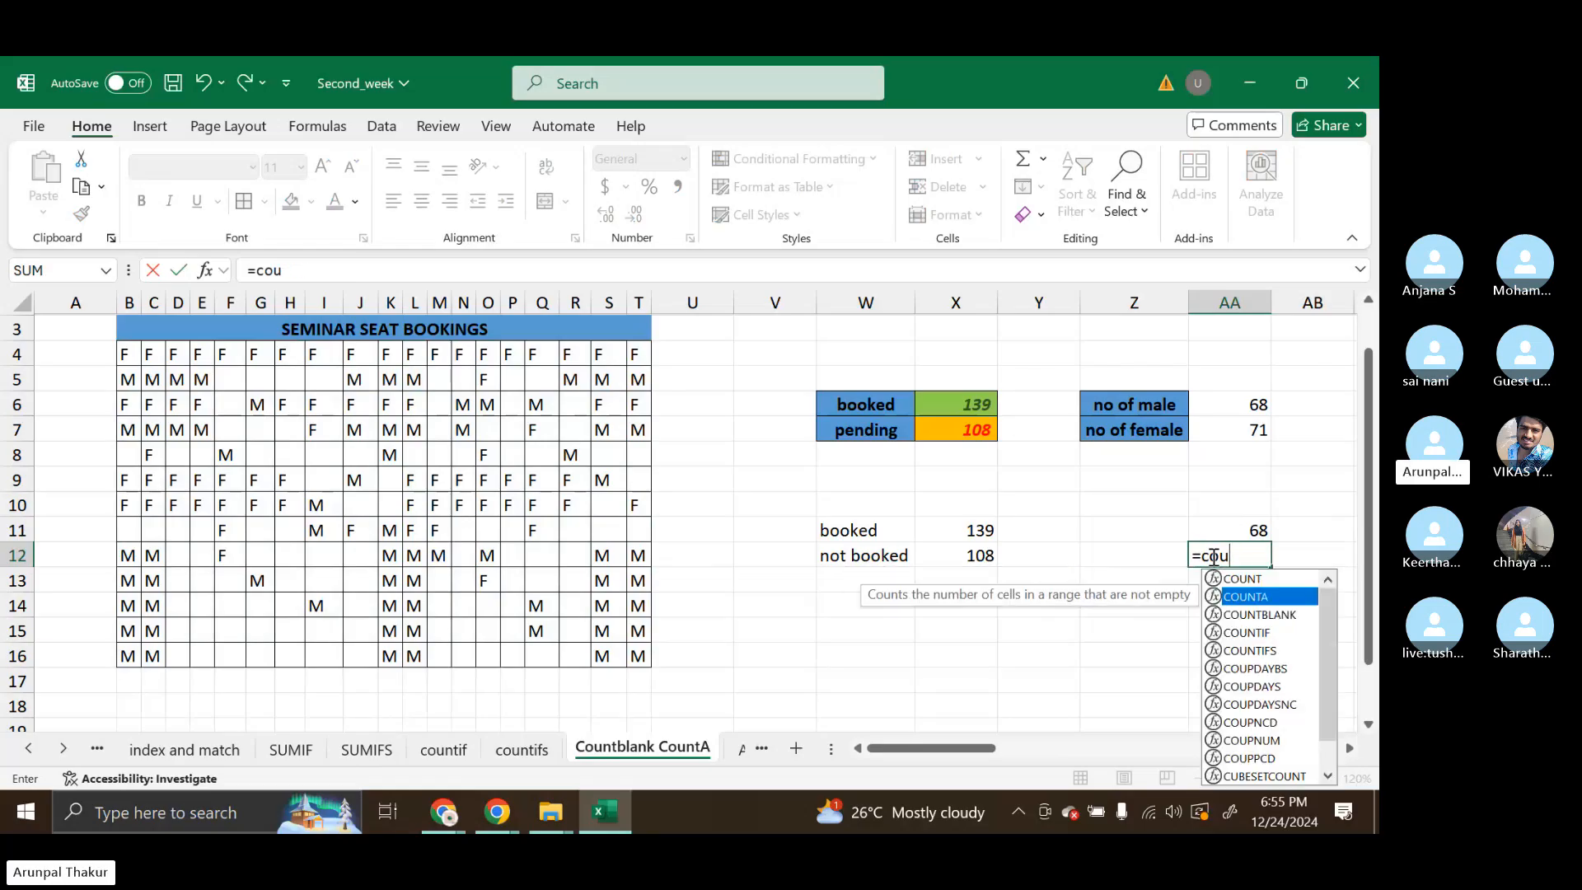
pyautogui.press('Tab')
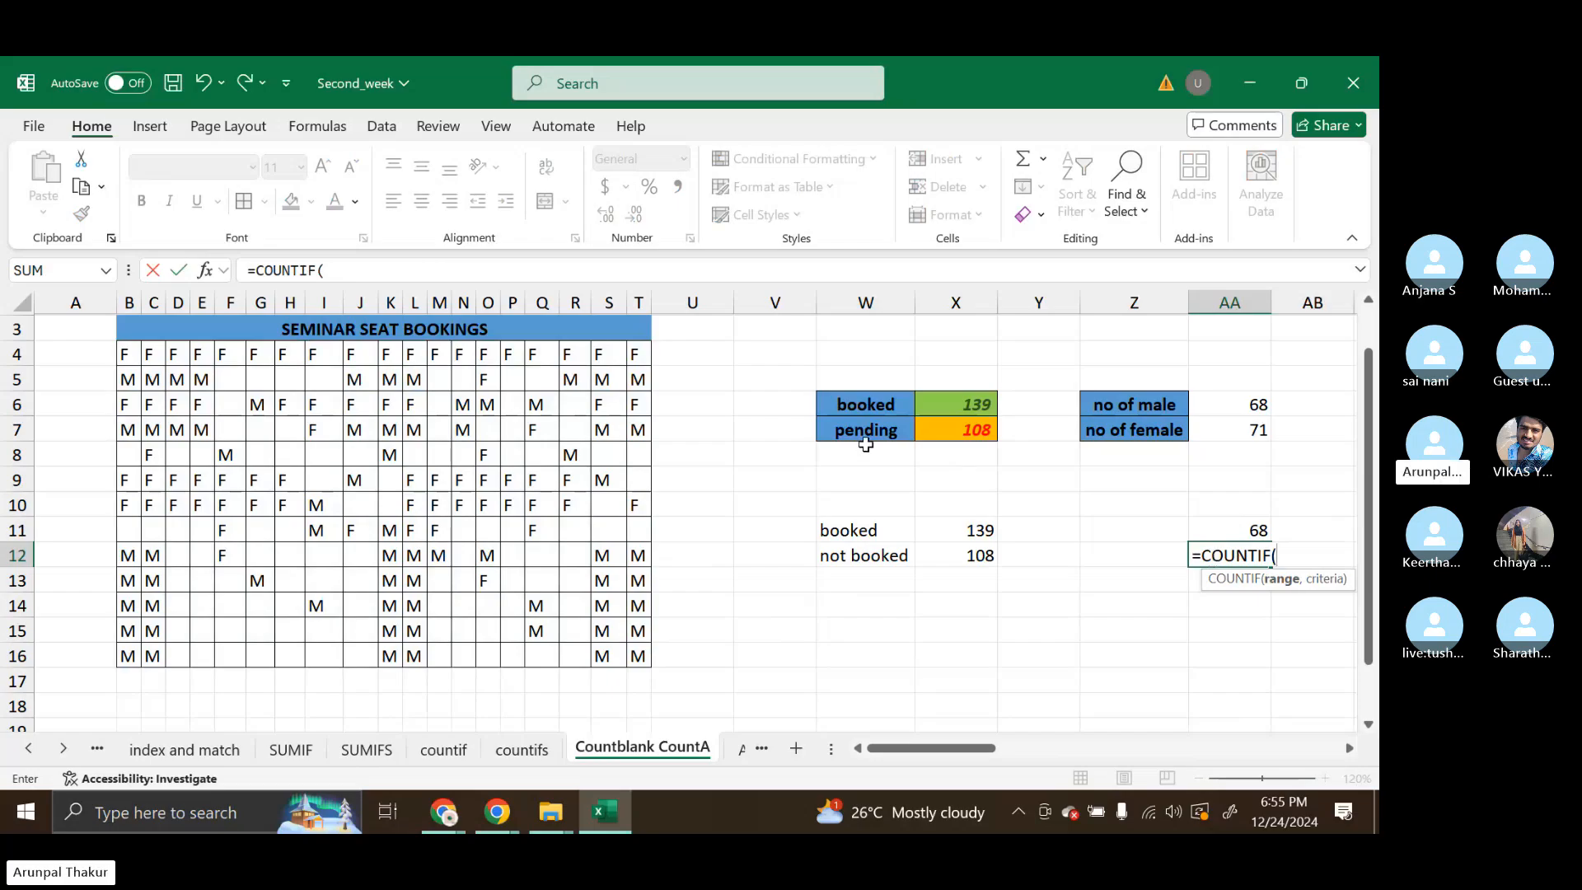
pyautogui.moveTo(128, 354); pyautogui.dragTo(639, 654)
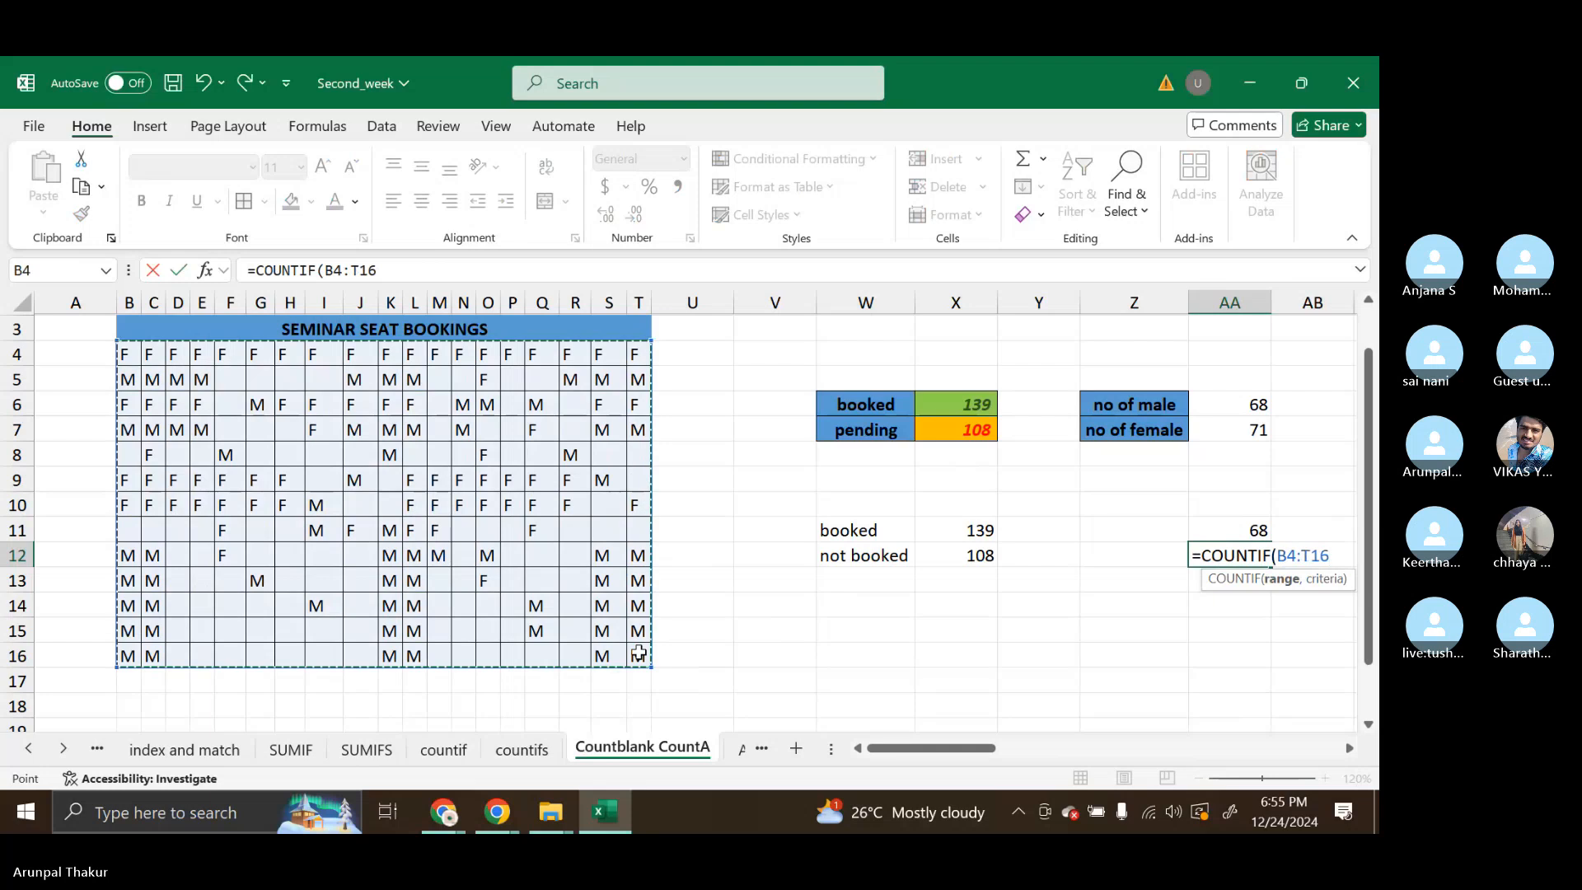
pyautogui.write(',')
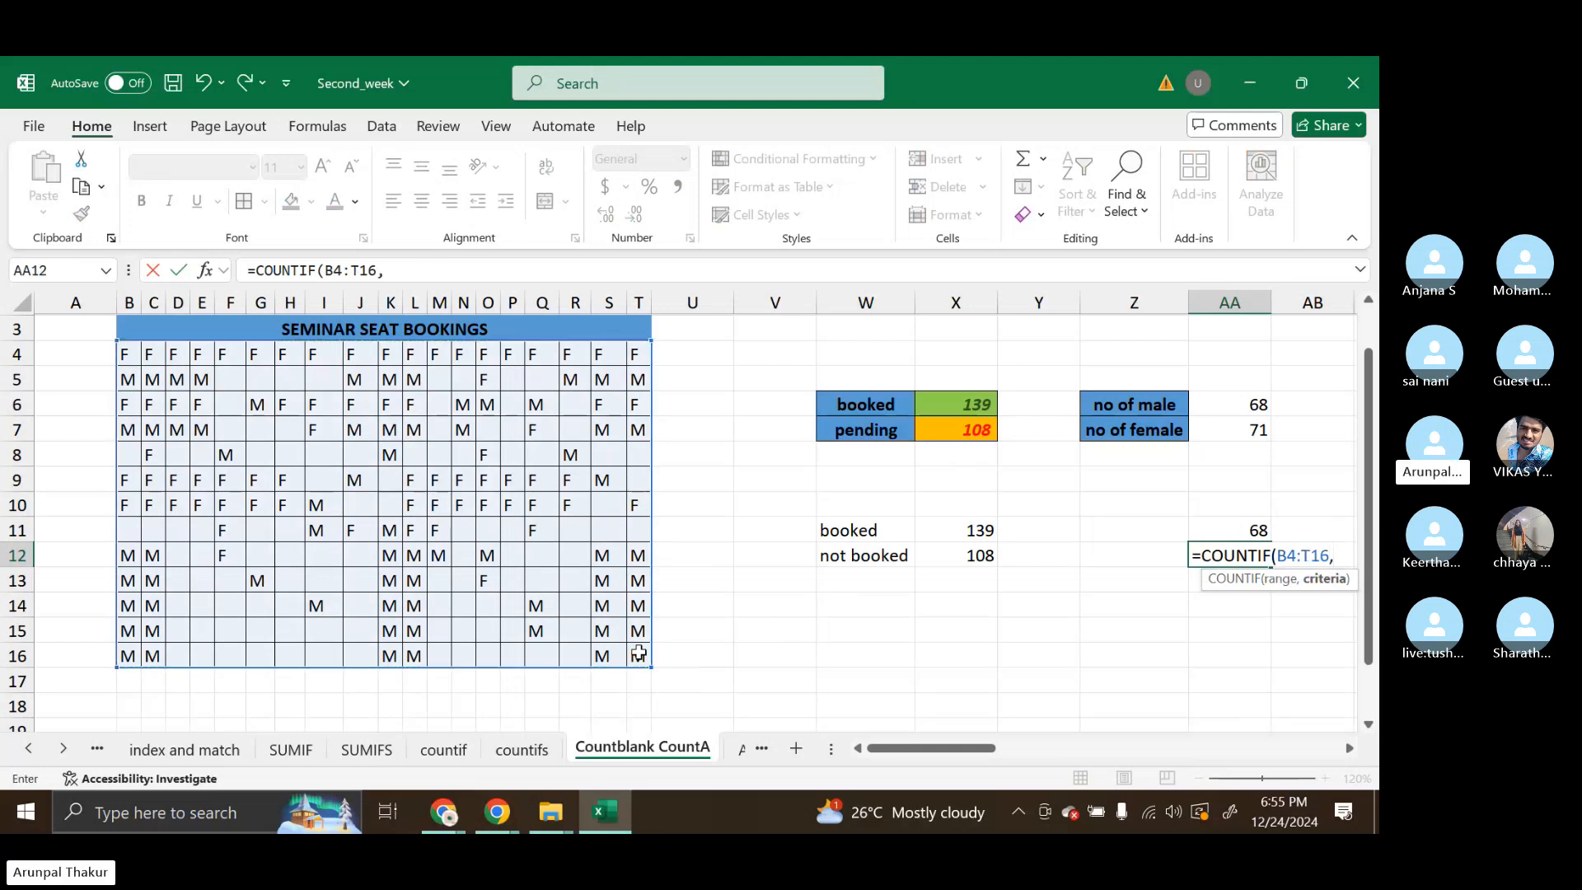
pyautogui.write('"F"')
pyautogui.press('Return')
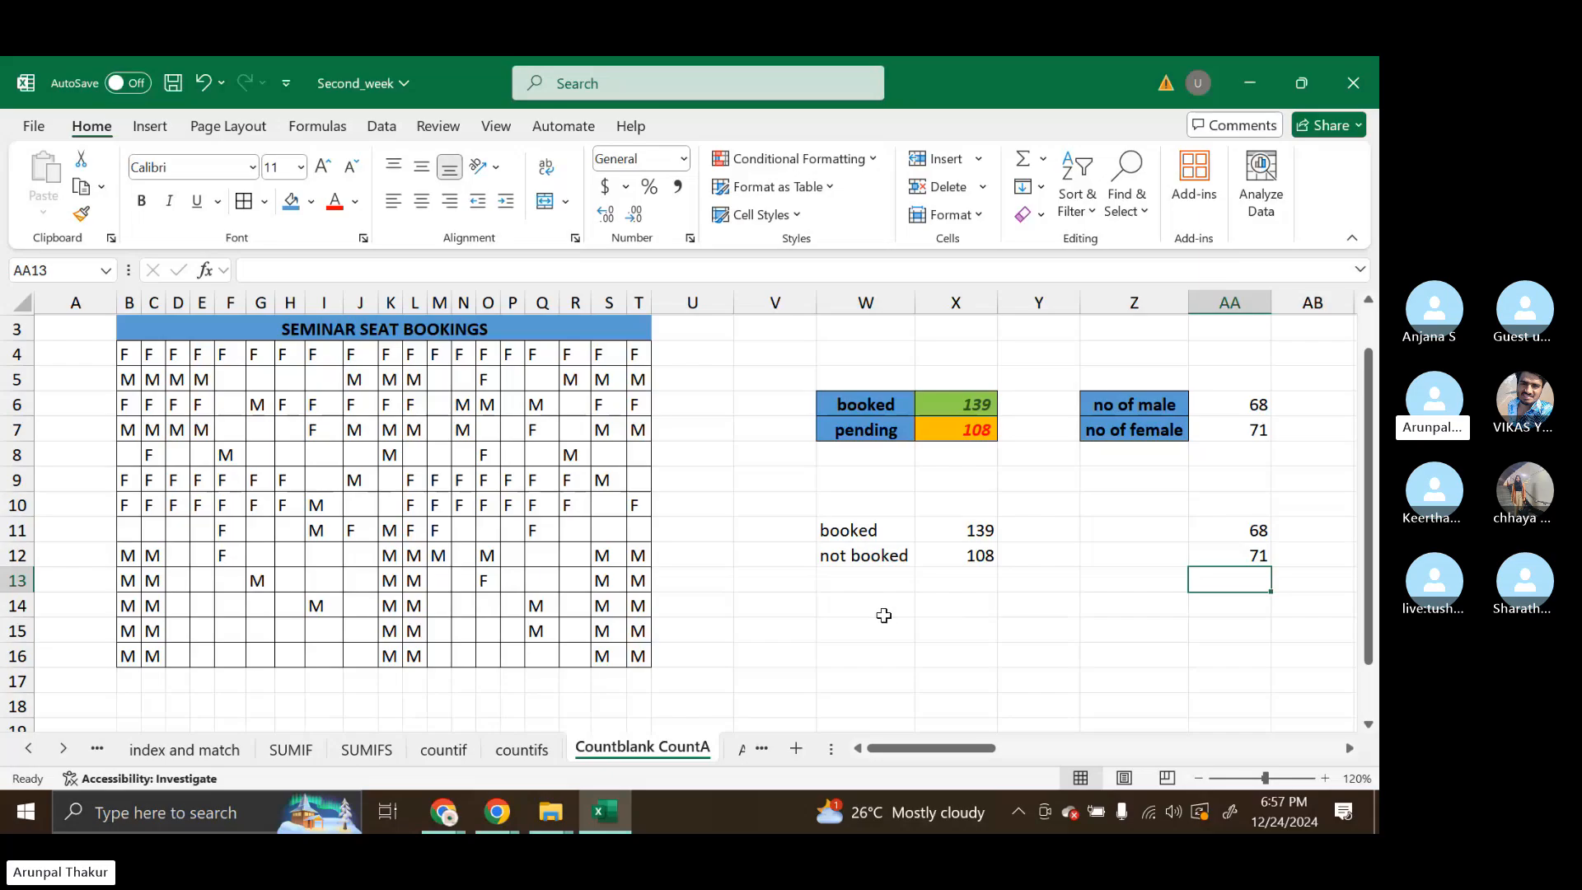
# Narrow columns Q, R, S and T of the seat bookings grid to fit their single-letter entries.
pyautogui.doubleClick(553, 622)
pyautogui.click(548, 606)
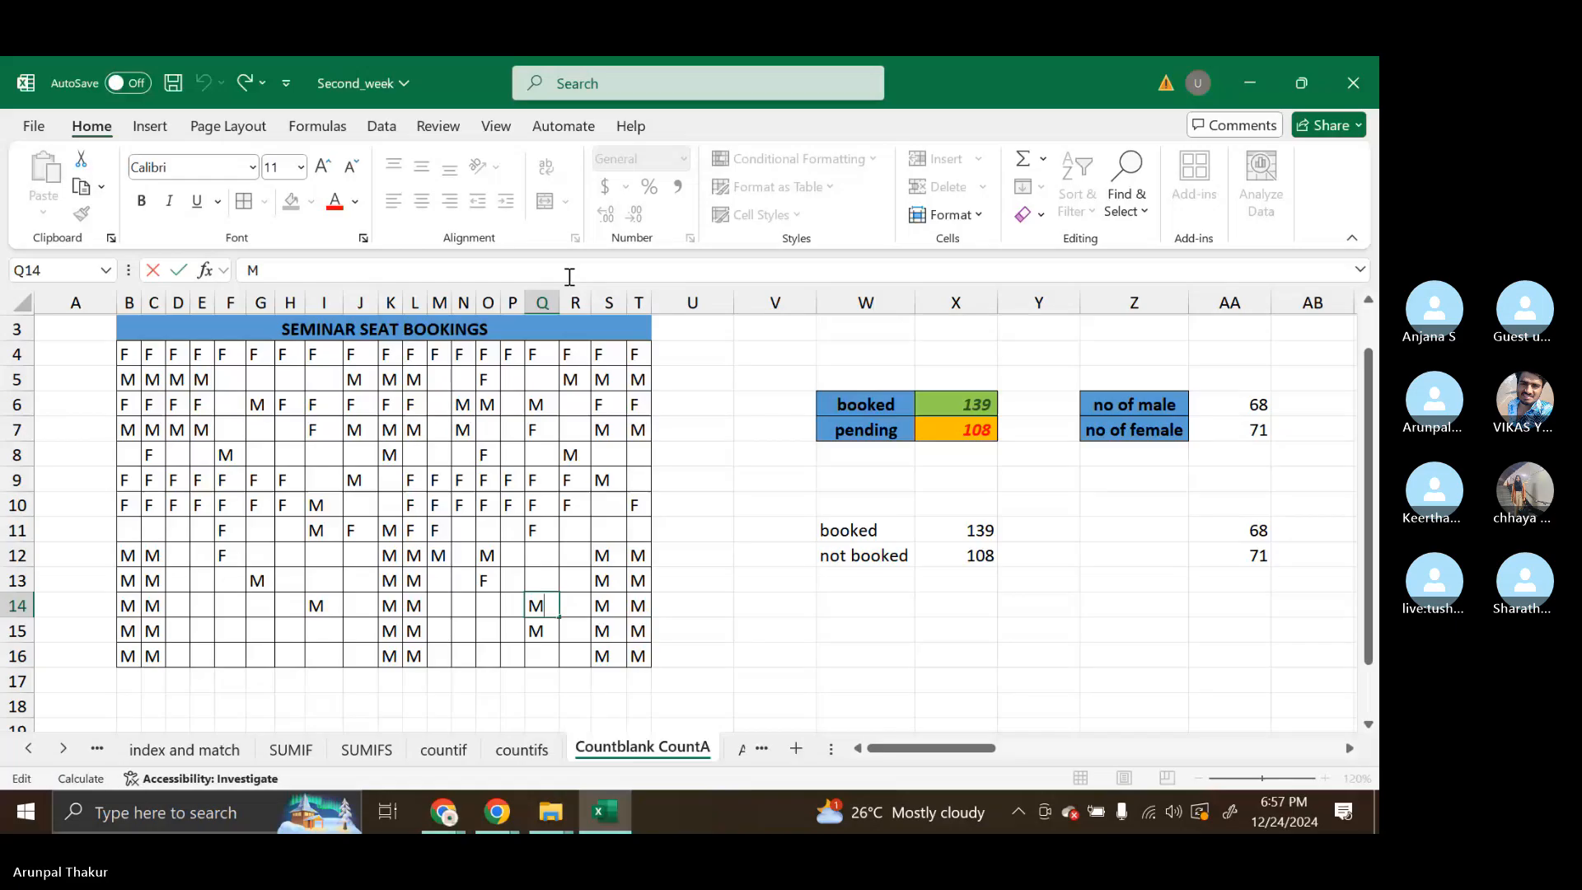
pyautogui.doubleClick(560, 304)
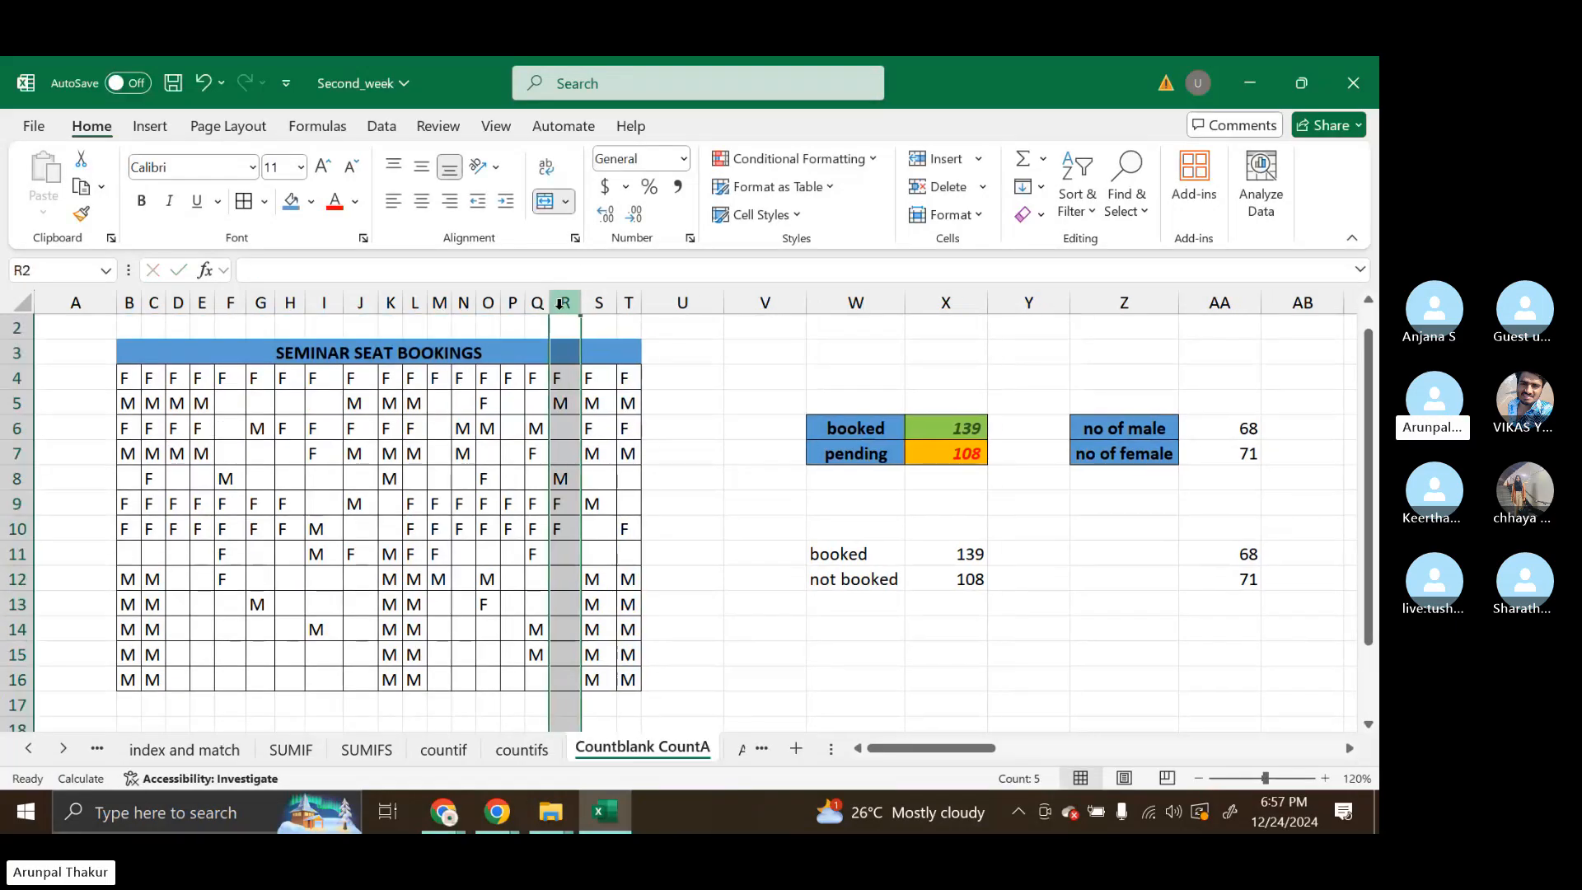
pyautogui.doubleClick(581, 305)
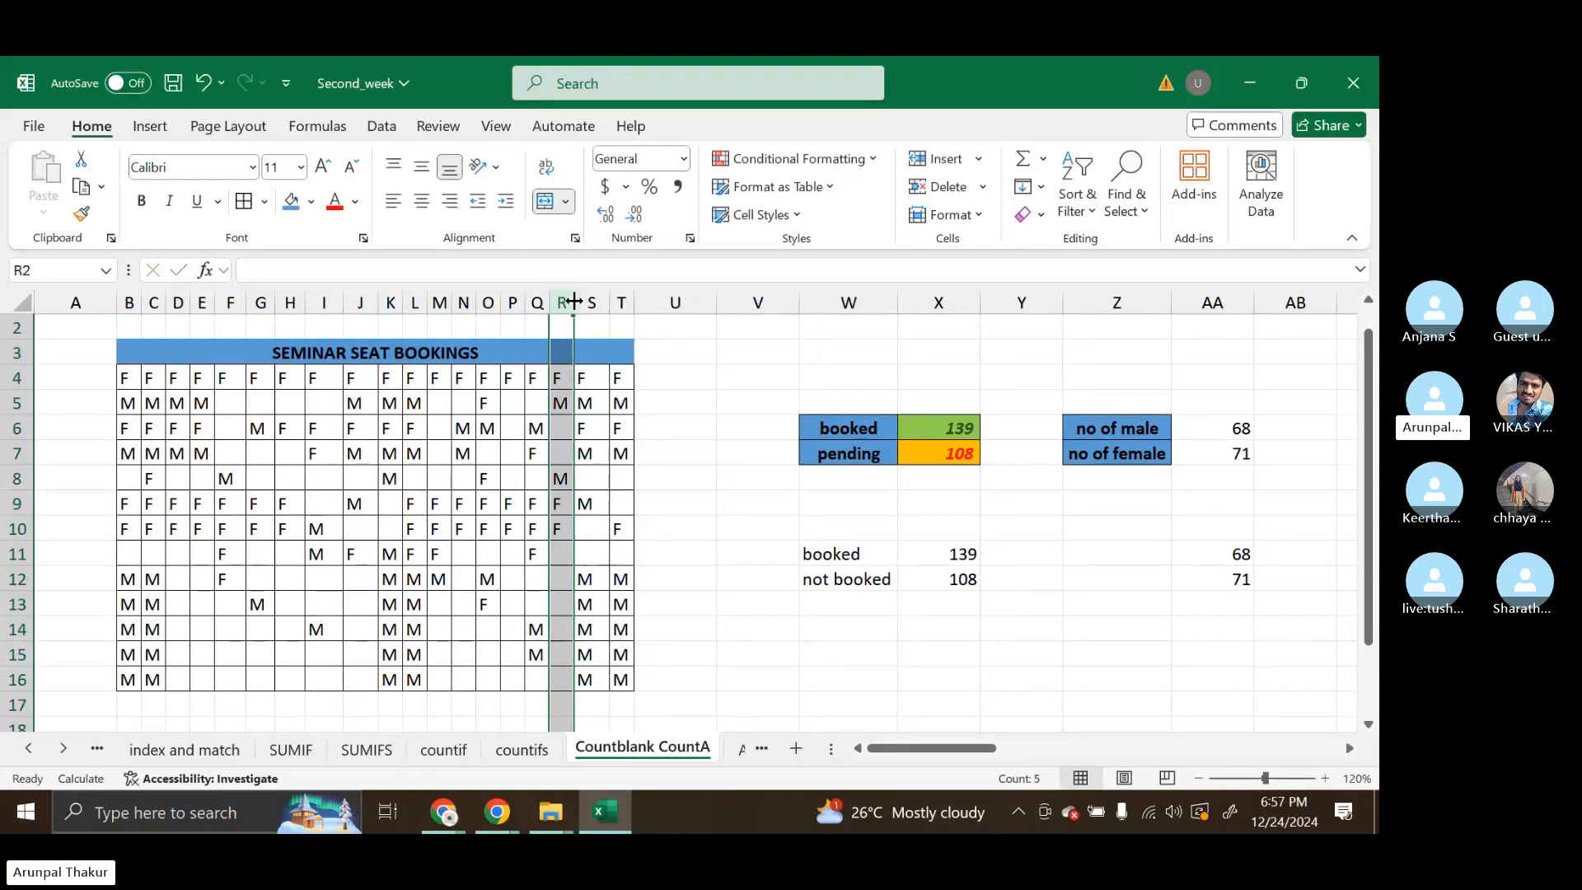
pyautogui.click(675, 525)
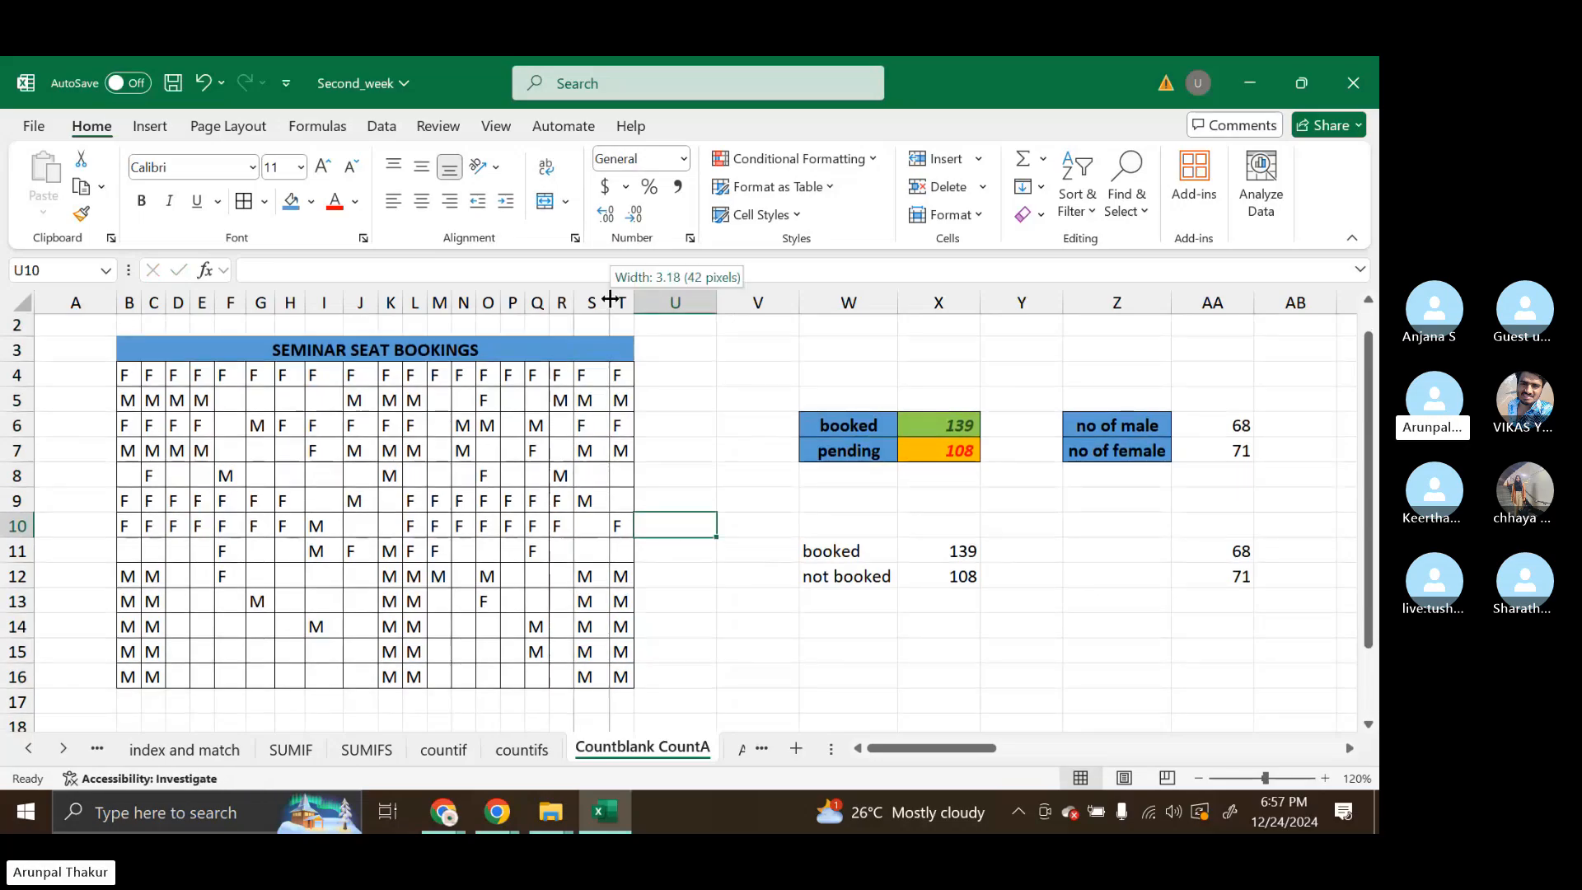
pyautogui.doubleClick(634, 302)
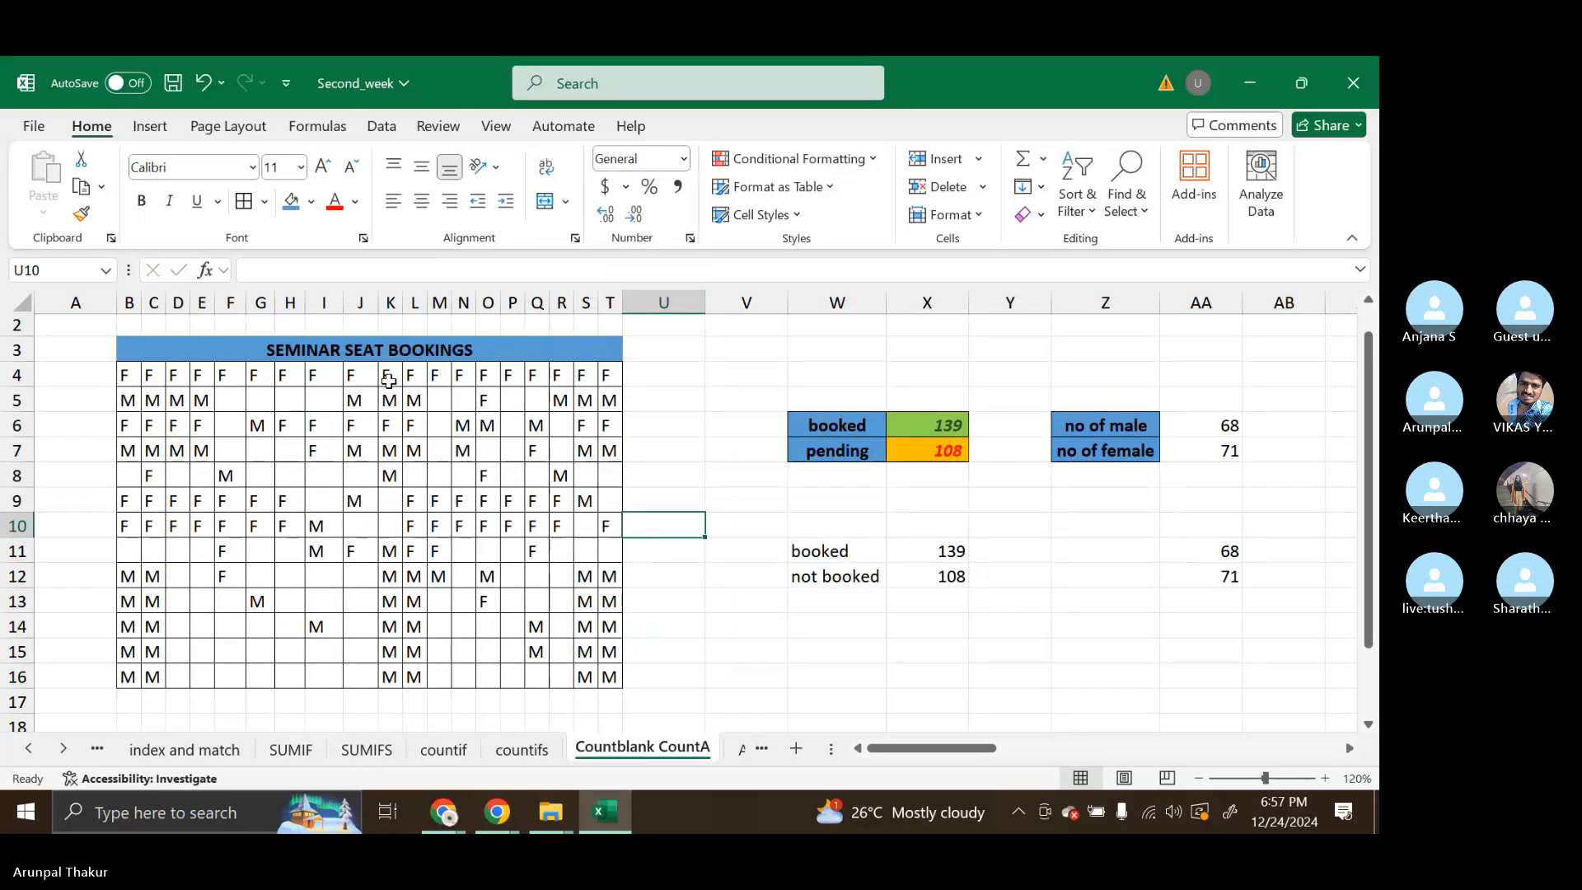
# Narrow columns J, I and H so their widths roughly match the other seat columns.
pyautogui.click(377, 307)
pyautogui.moveTo(377, 307); pyautogui.dragTo(330, 303)
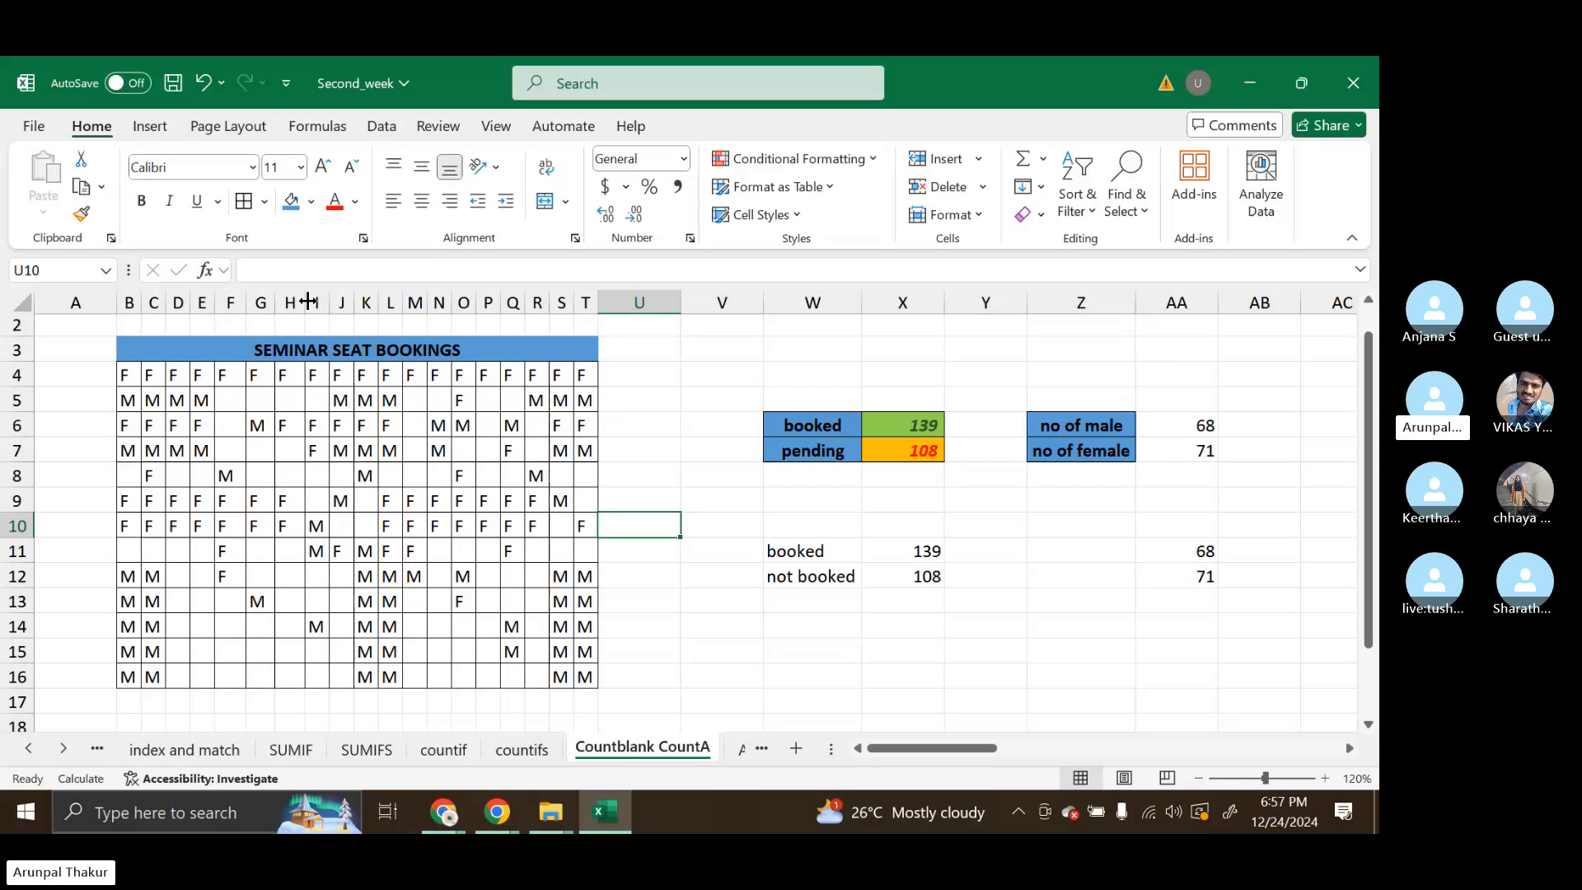
pyautogui.moveTo(308, 301); pyautogui.dragTo(295, 301)
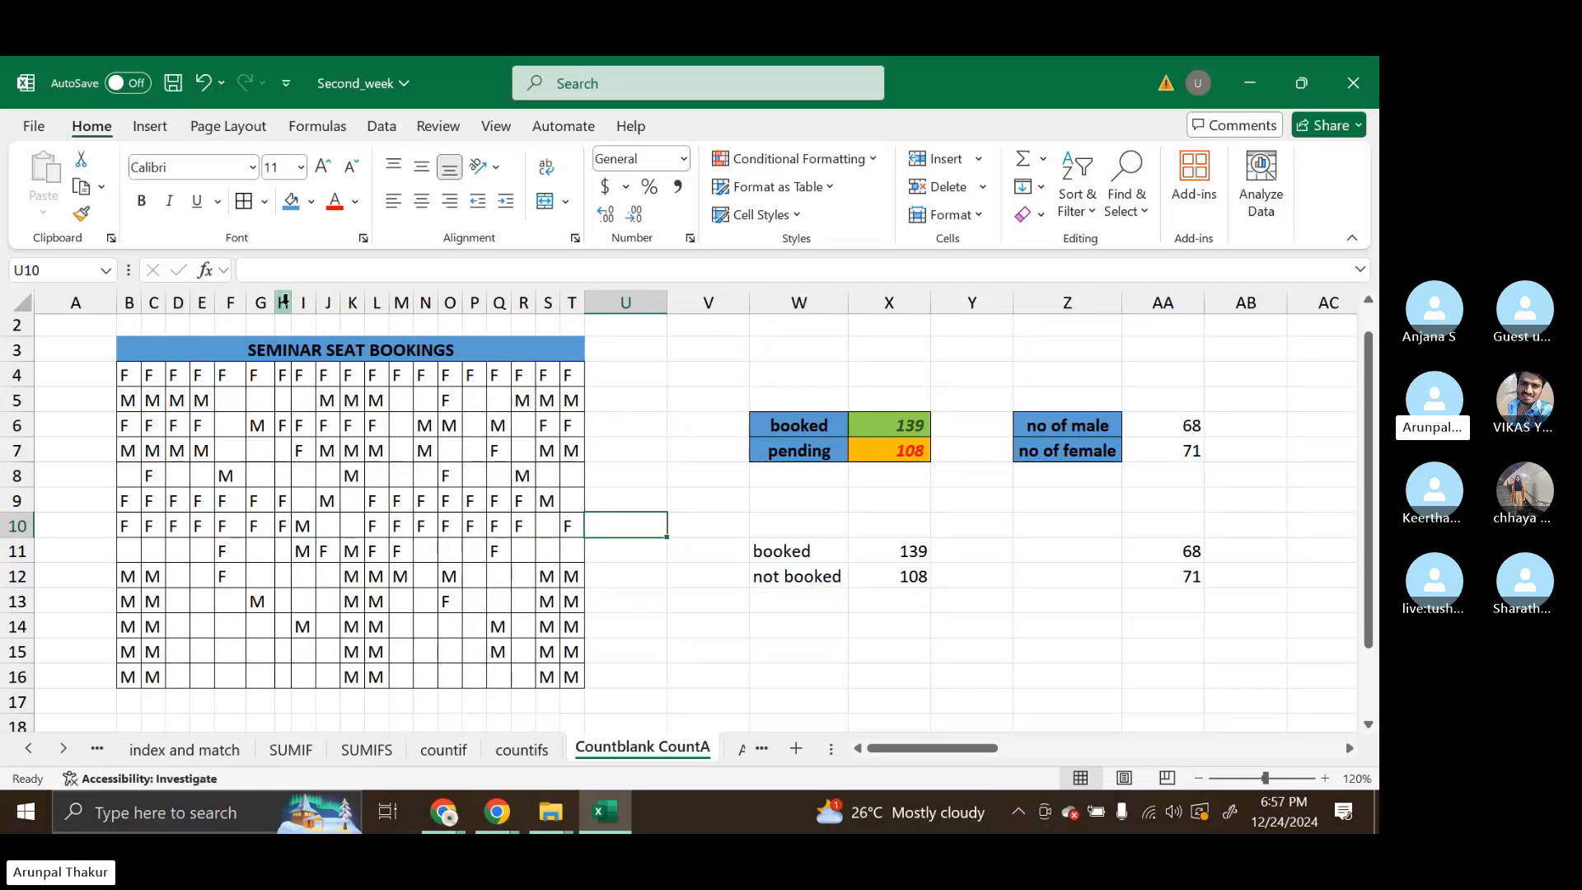
pyautogui.moveTo(291, 304); pyautogui.dragTo(299, 303)
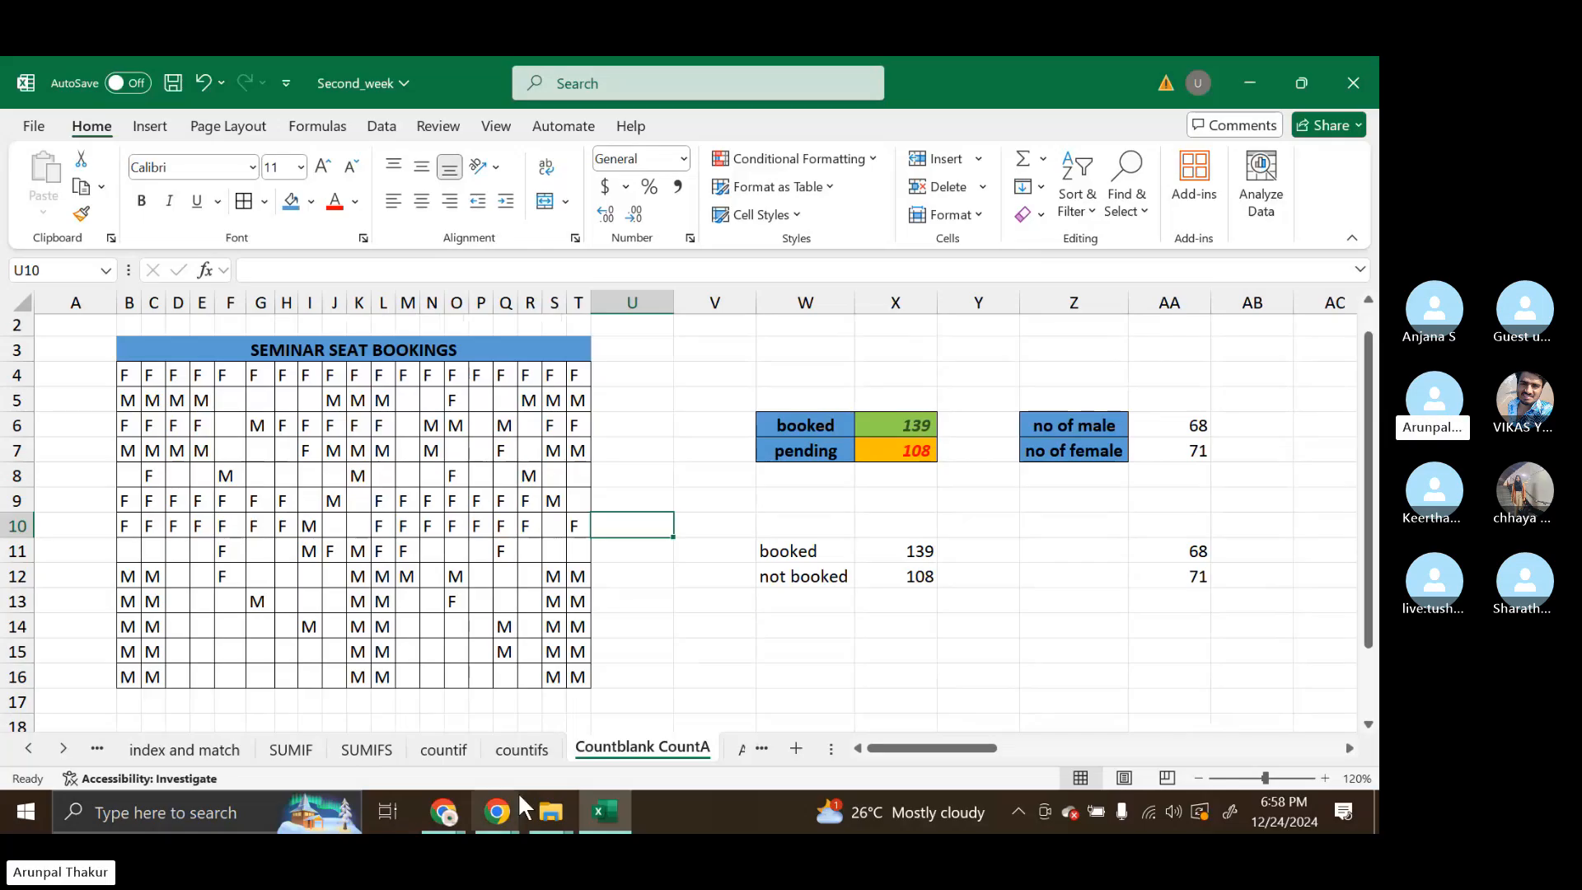
# Switch to the Skype call in Chrome and bring up the choices for stopping the screen share.
pyautogui.moveTo(519, 800)
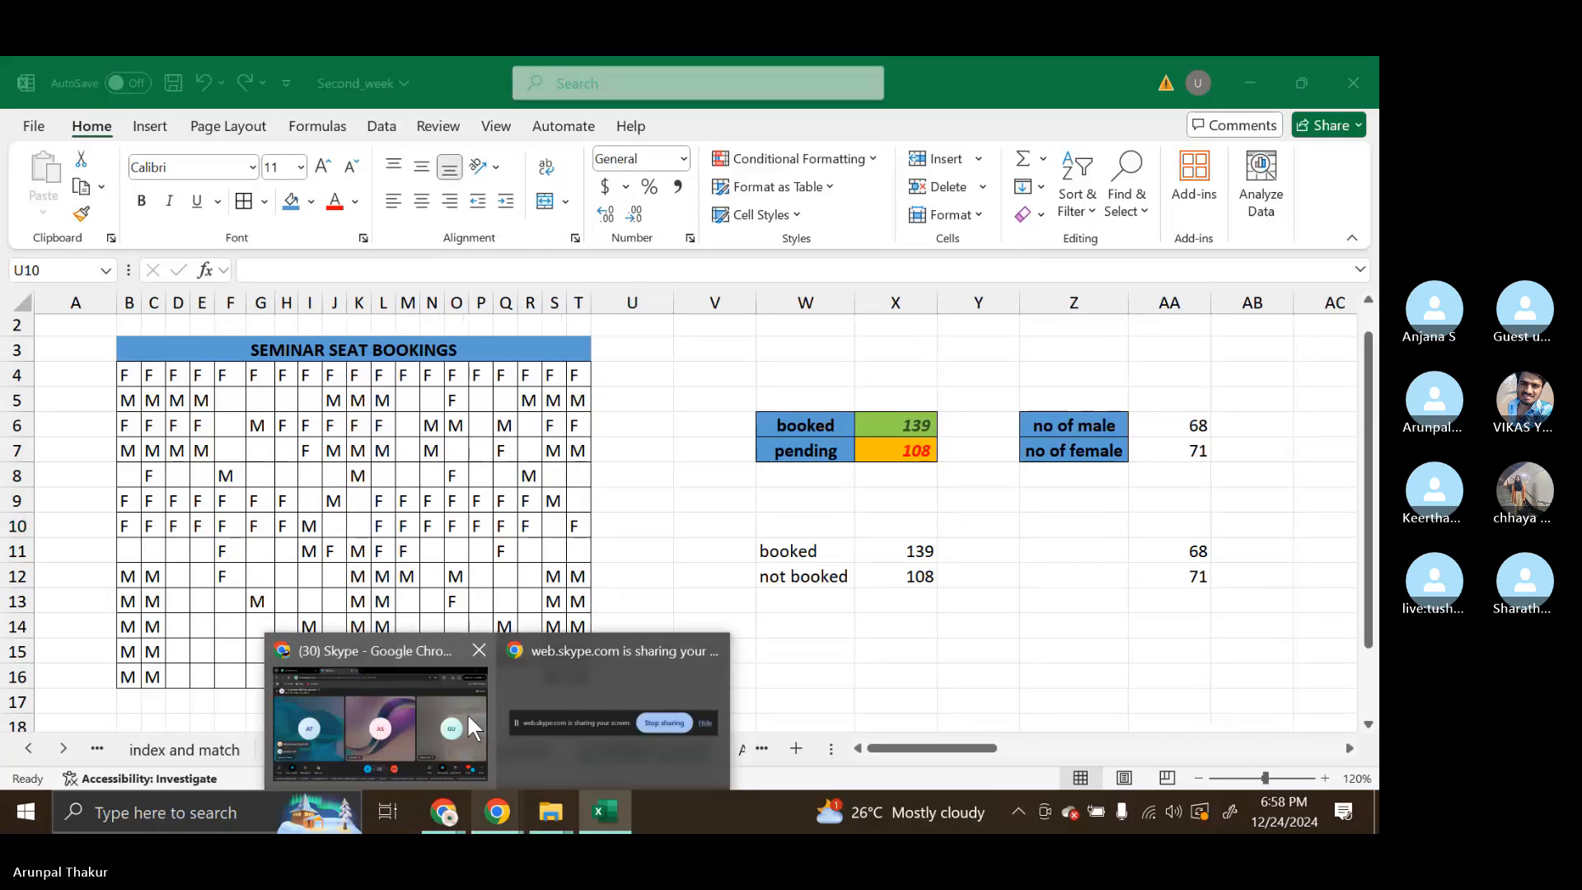
pyautogui.click(466, 712)
pyautogui.click(1088, 702)
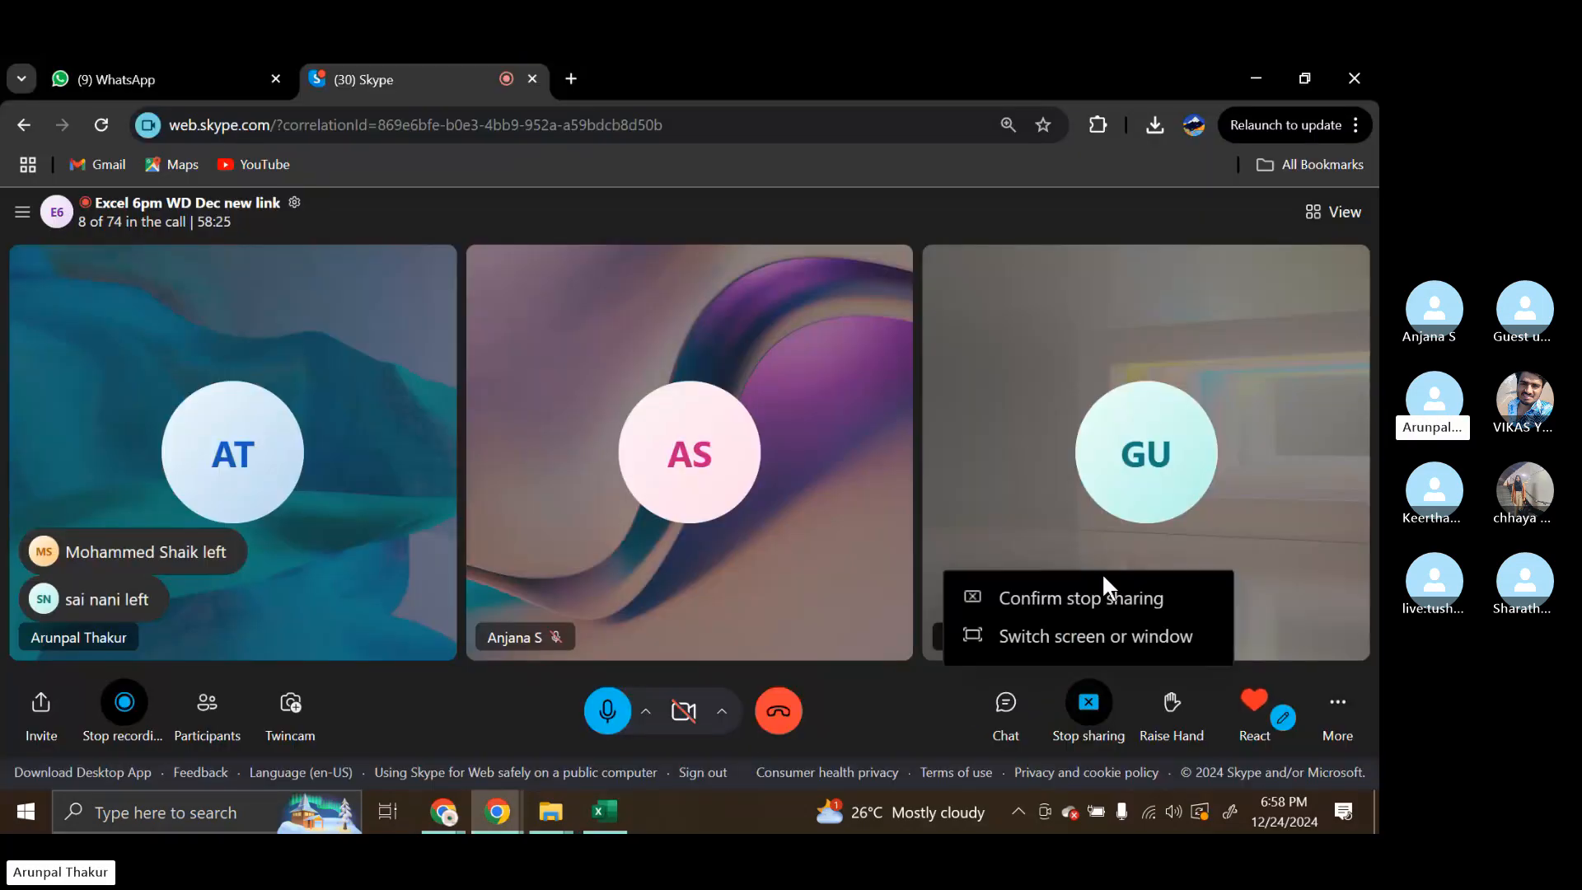